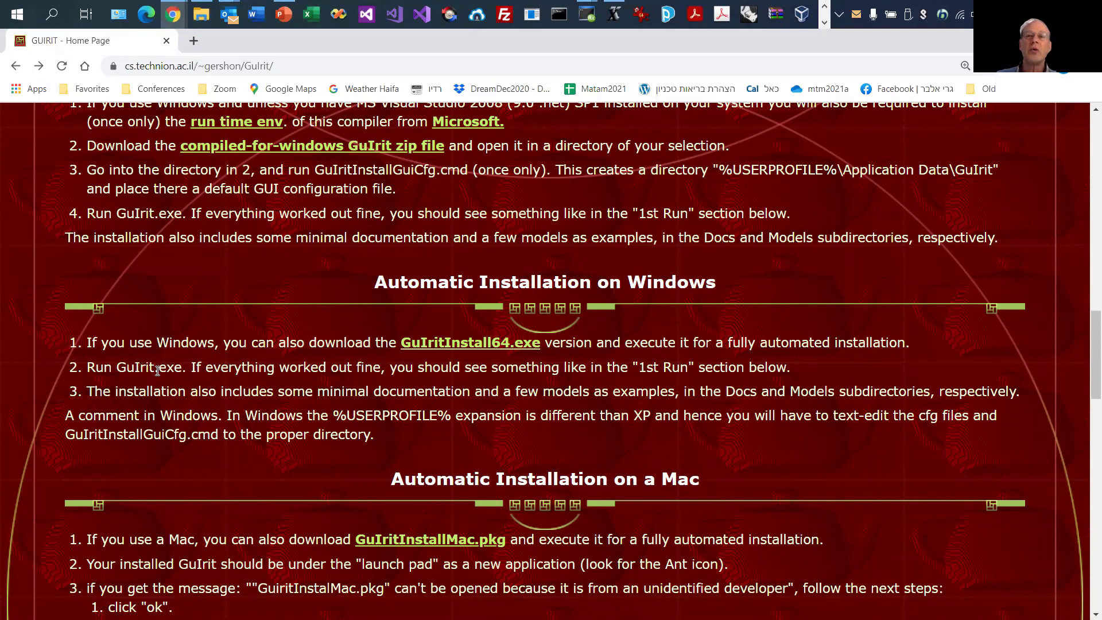
Step: Read through the Windows and Mac automatic installation instructions on the GuIrit home page
scroll(291, 388, down, 3)
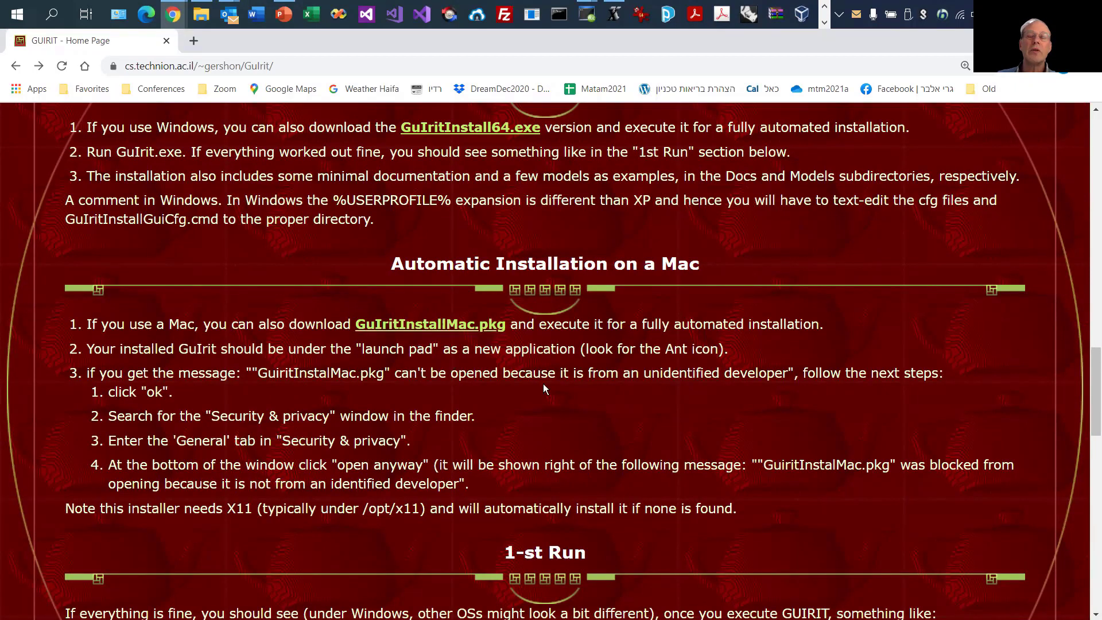
scroll(659, 411, down, 3)
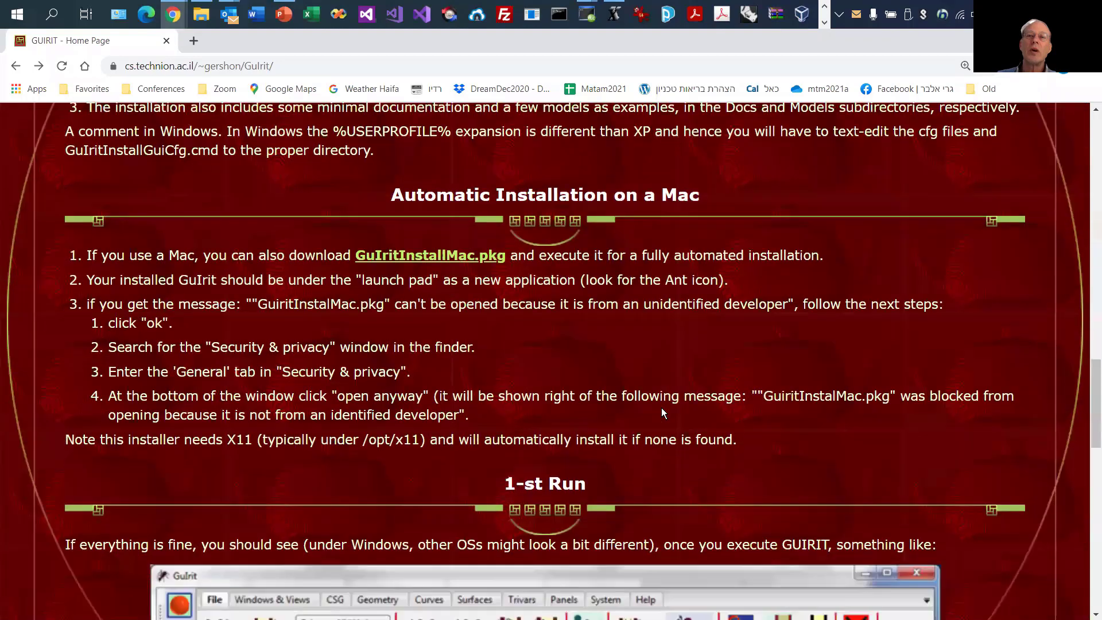
scroll(661, 411, up, 4)
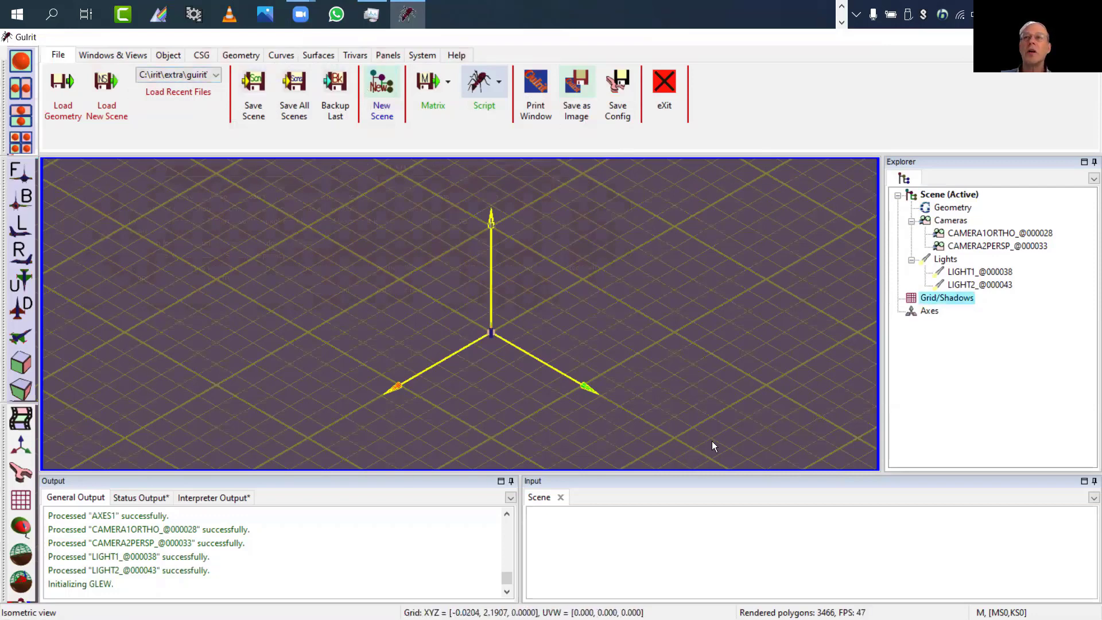
Step: Rotate, scale and translate the whole scene to examine its grid, axes, cameras and lights
click(949, 195)
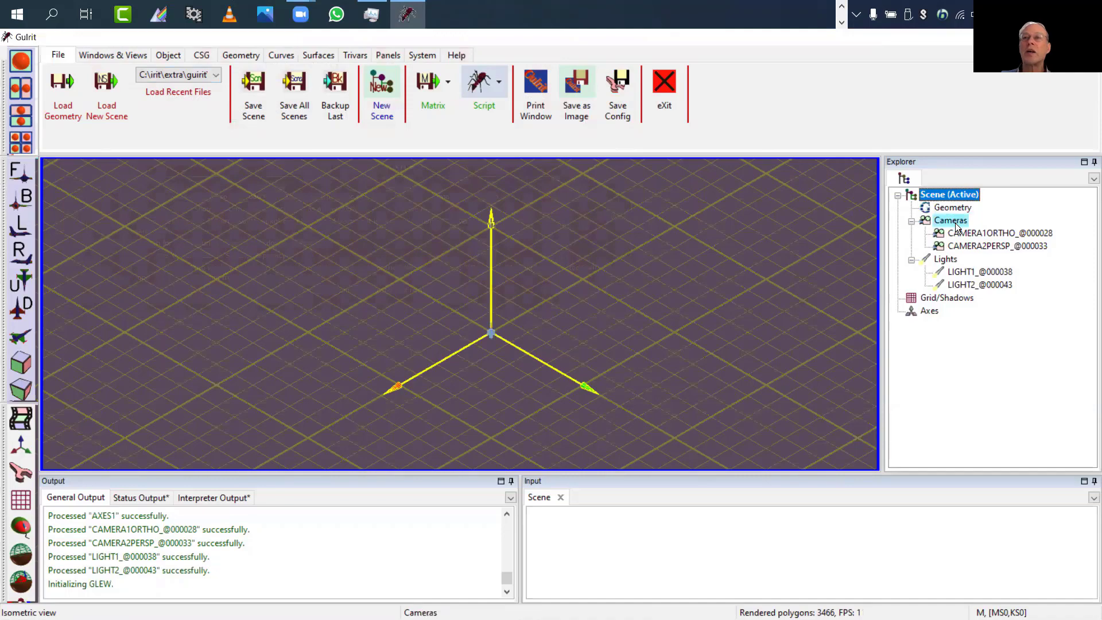
drag(785, 262, 804, 270)
middle_drag(804, 270, 704, 258)
drag(703, 259, 671, 302)
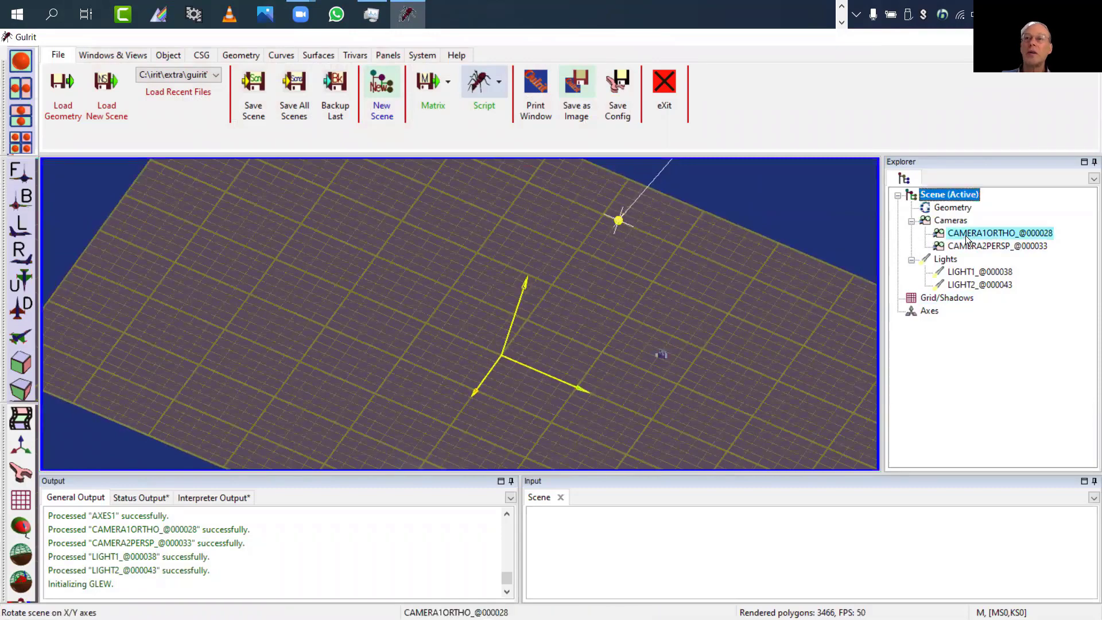
drag(471, 385, 337, 263)
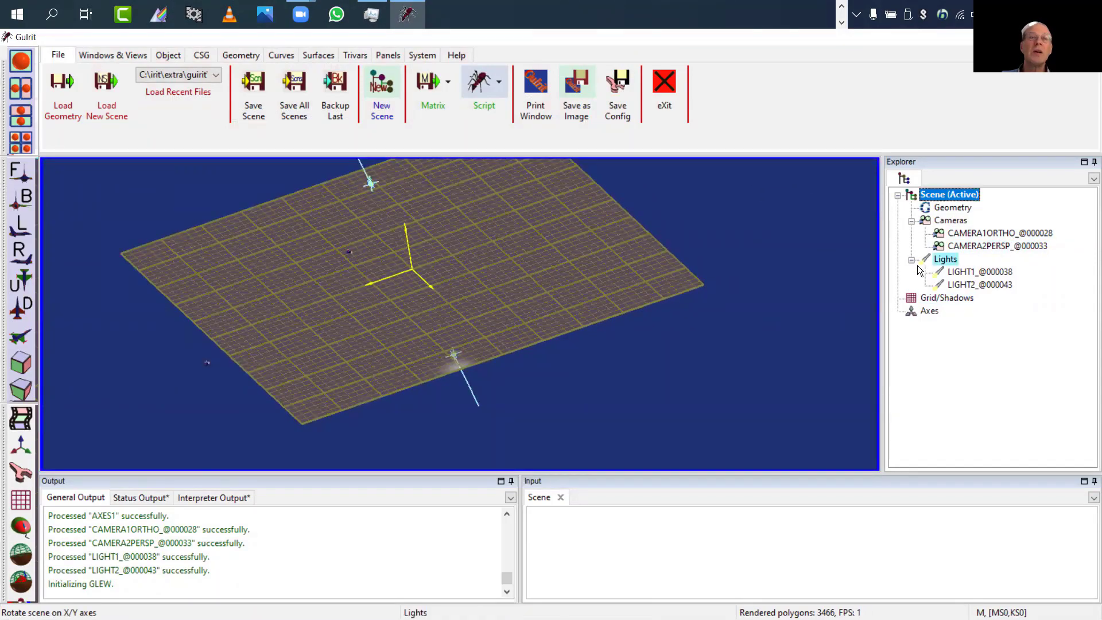
drag(367, 321, 454, 317)
middle_drag(505, 307, 619, 292)
right_drag(619, 291, 628, 343)
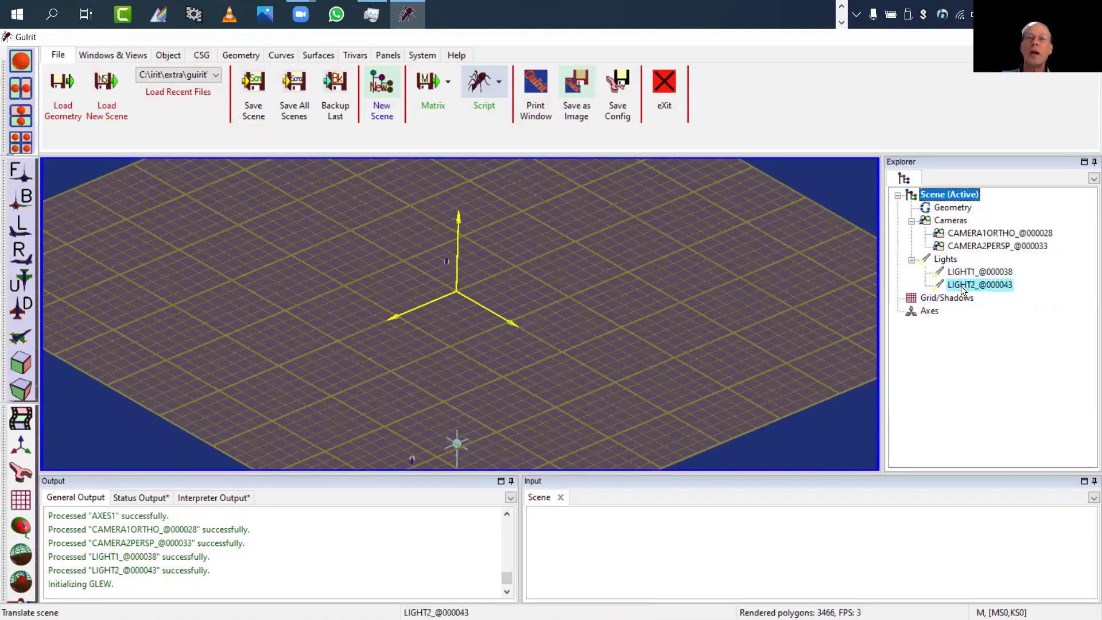
right_drag(787, 329, 774, 427)
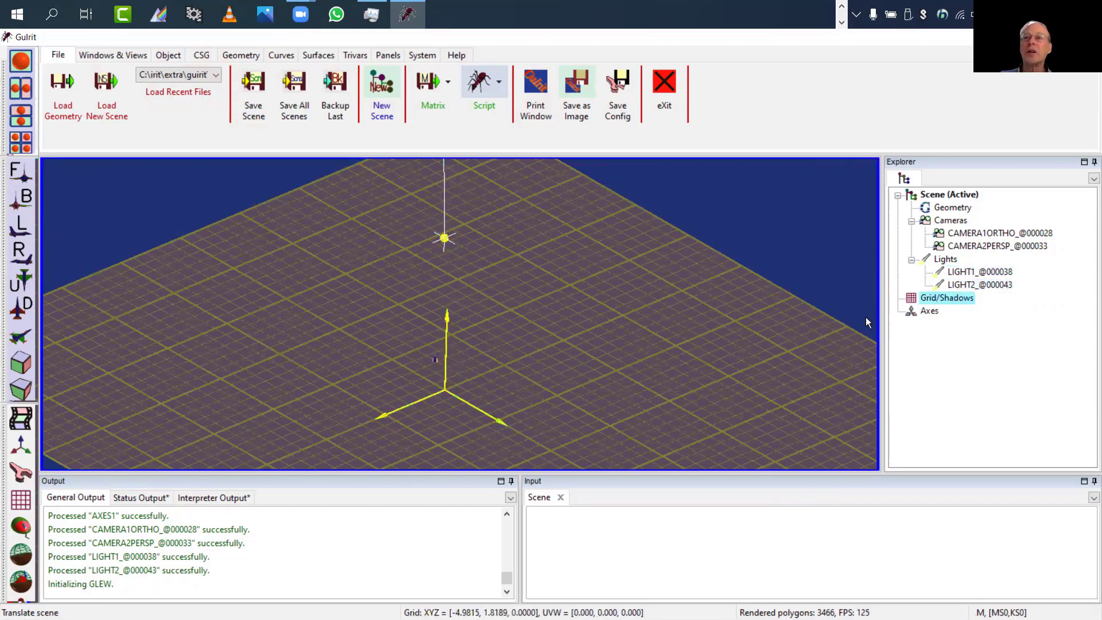
Step: Hide the coordinate axes of the scene and show them again
right_click(931, 313)
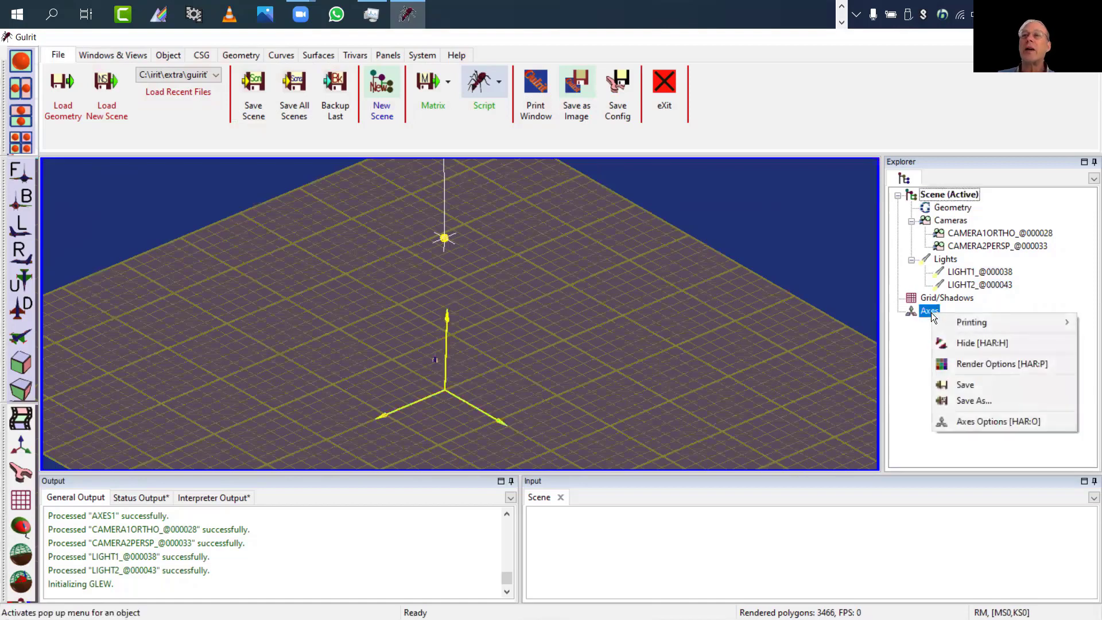
click(954, 344)
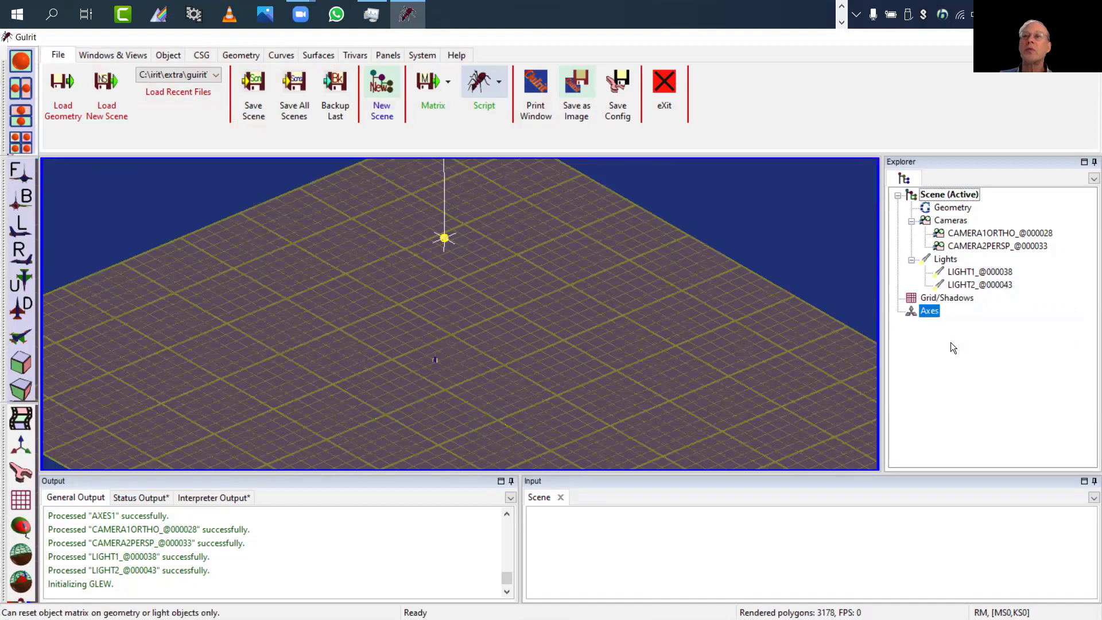
right_click(931, 310)
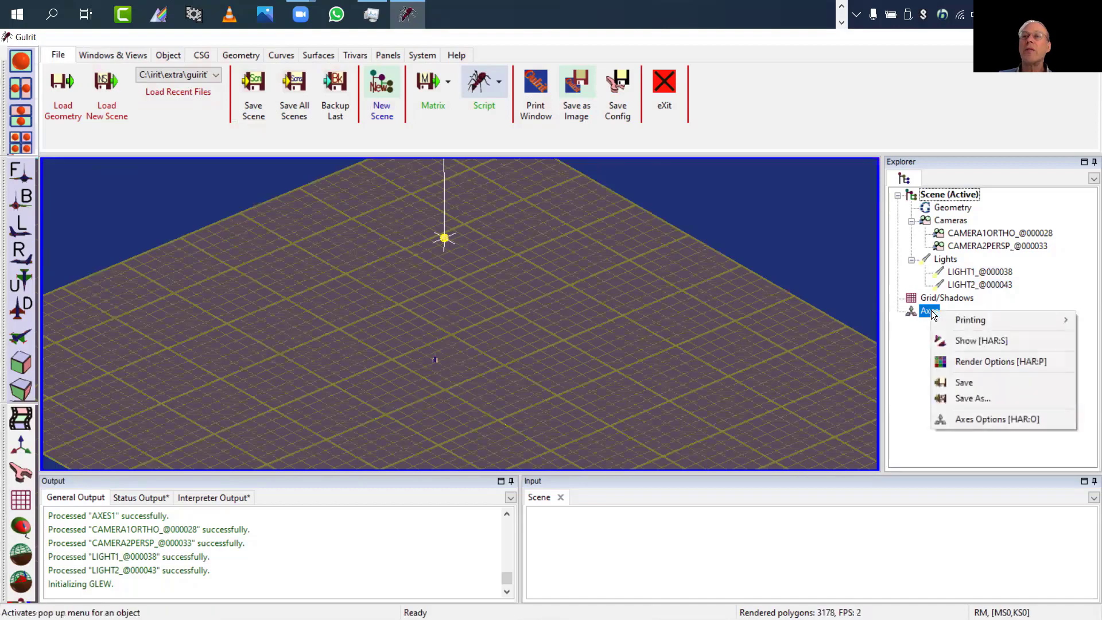
click(950, 340)
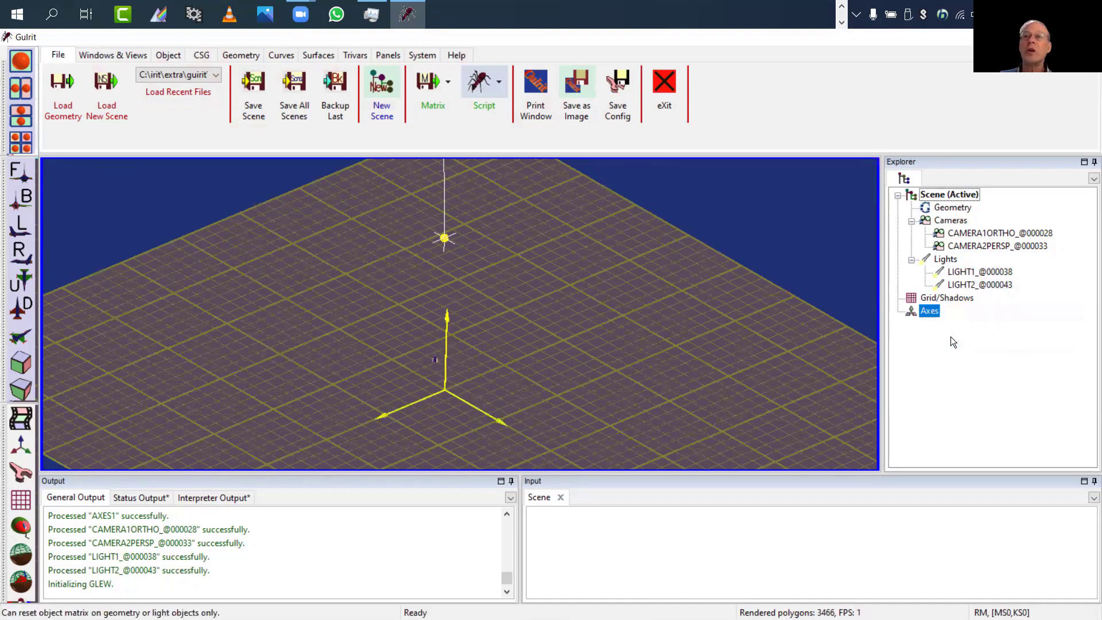
click(927, 315)
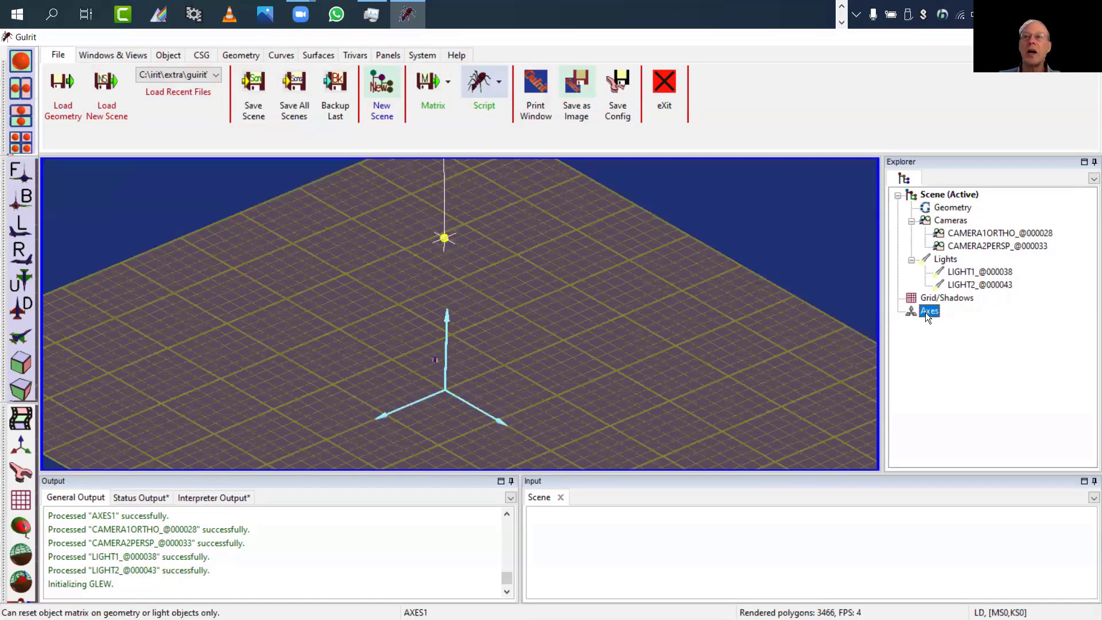
double_click(925, 312)
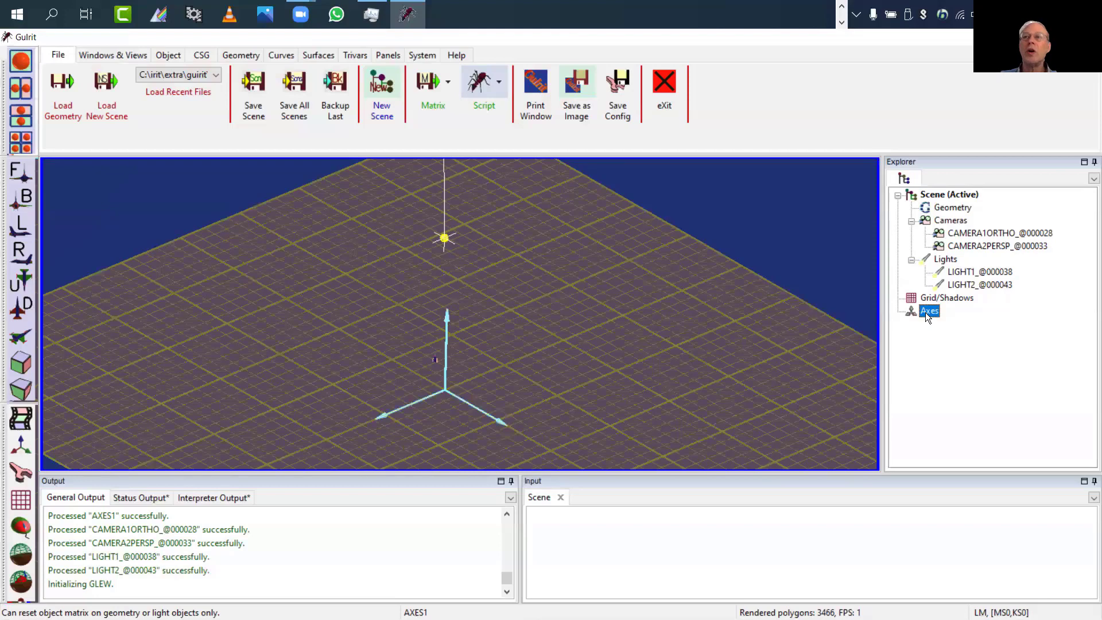
Step: Hide the entire Lights group and inspect the scene without its light markers
click(944, 260)
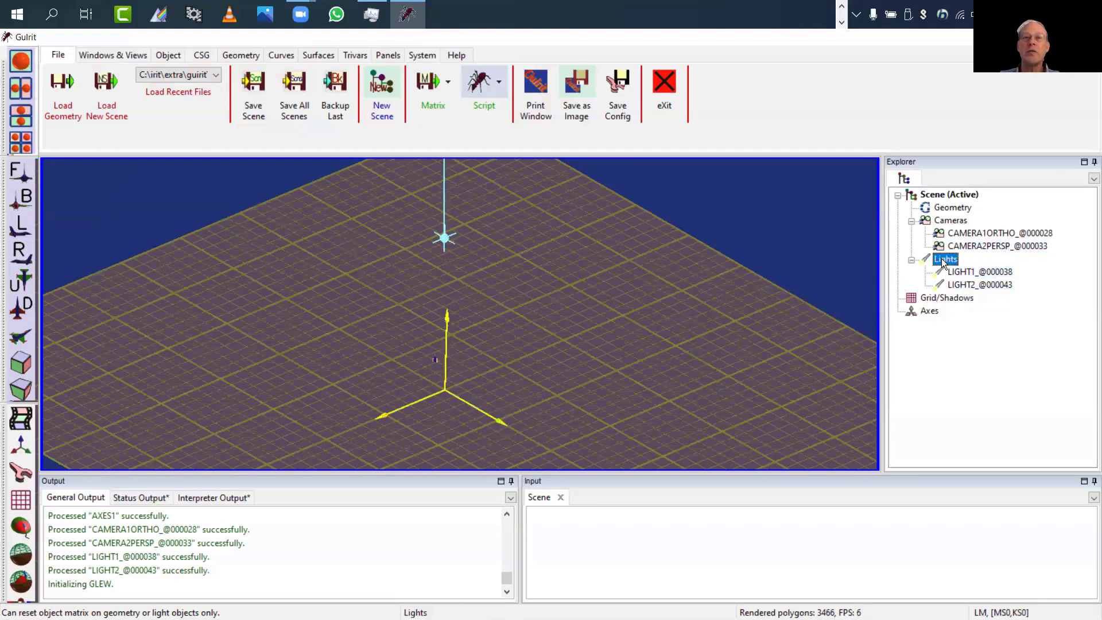
key(h)
click(947, 297)
drag(821, 297, 726, 349)
right_drag(725, 349, 697, 279)
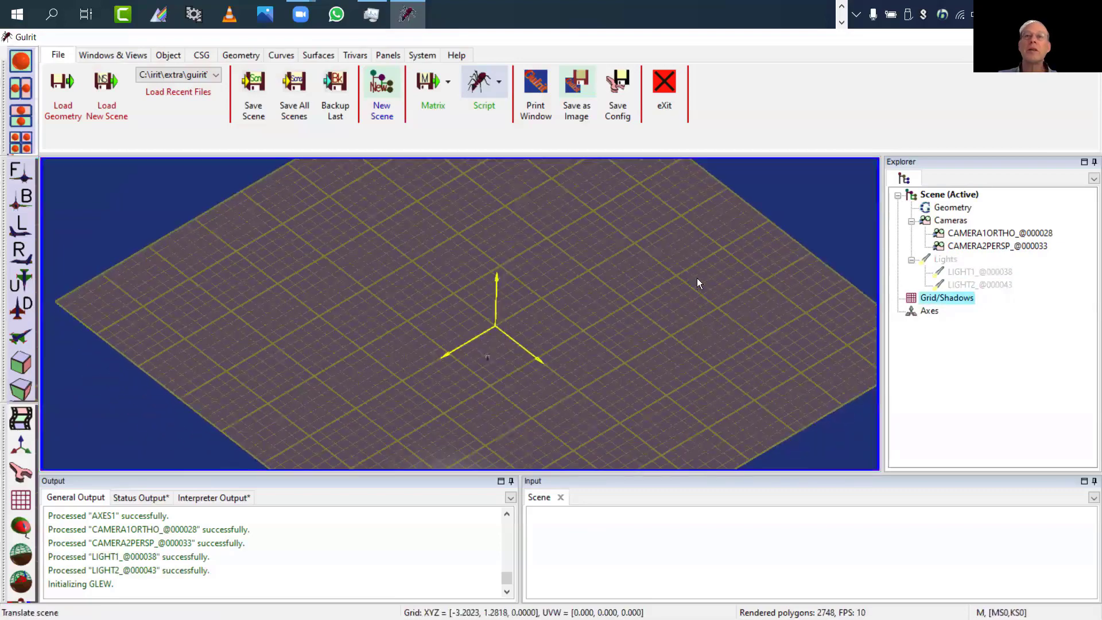
drag(697, 279, 804, 230)
right_drag(804, 229, 813, 296)
Step: Show the Lights group again and inspect the light markers in the scene
click(984, 271)
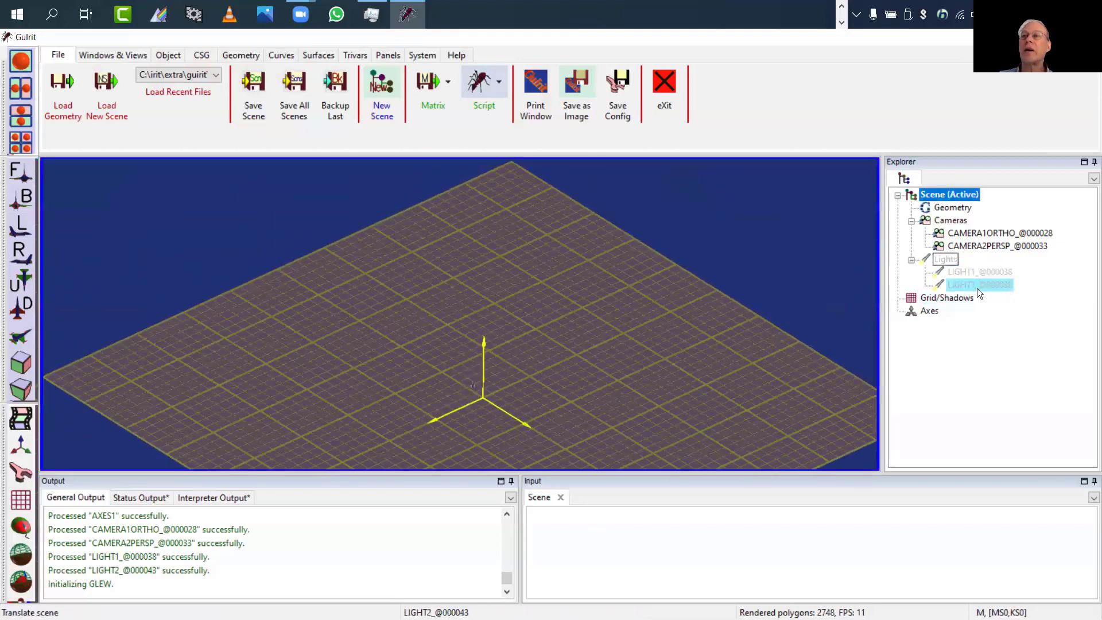
click(945, 260)
drag(813, 315, 775, 331)
click(909, 193)
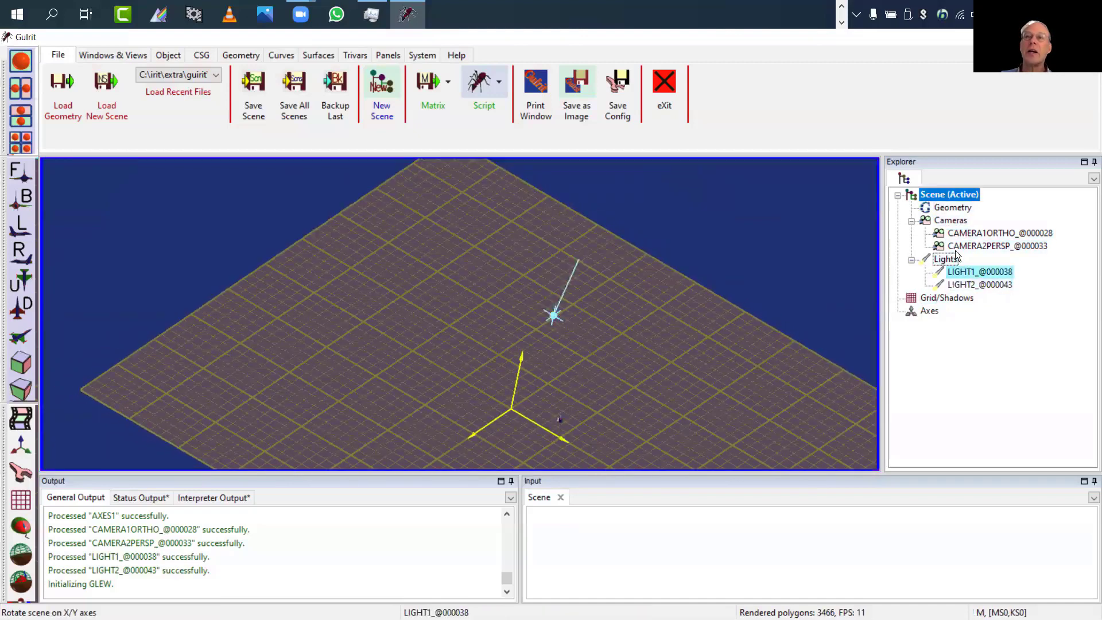
drag(775, 369, 715, 307)
right_drag(712, 303, 697, 264)
middle_drag(642, 302, 683, 293)
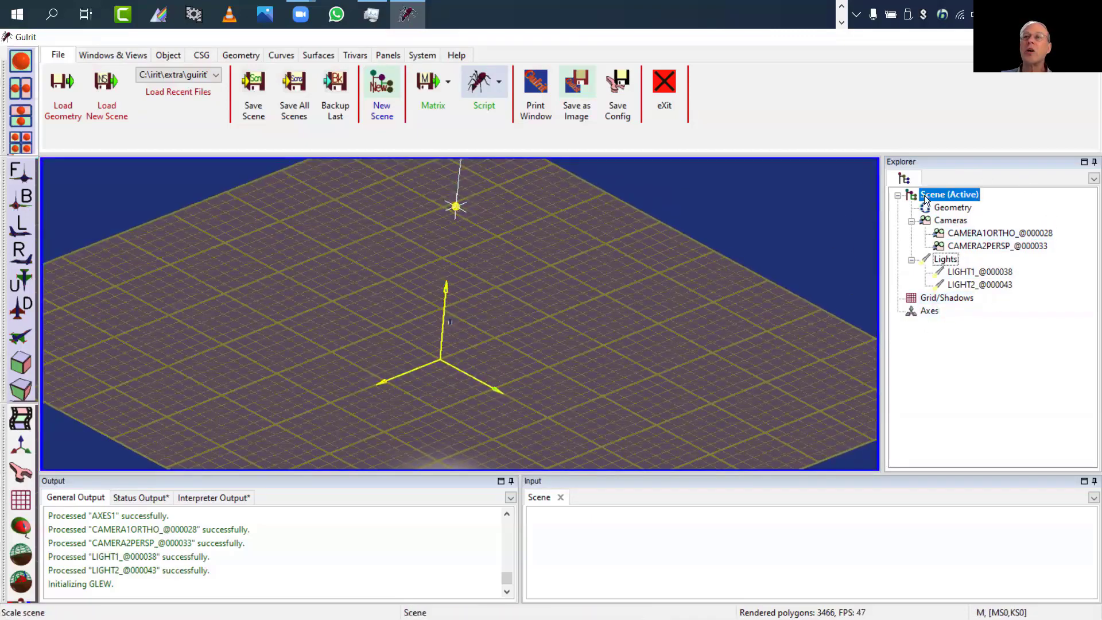
Step: Examine the commands offered for the Lights group and for its first light without applying any
mouse_move(957, 207)
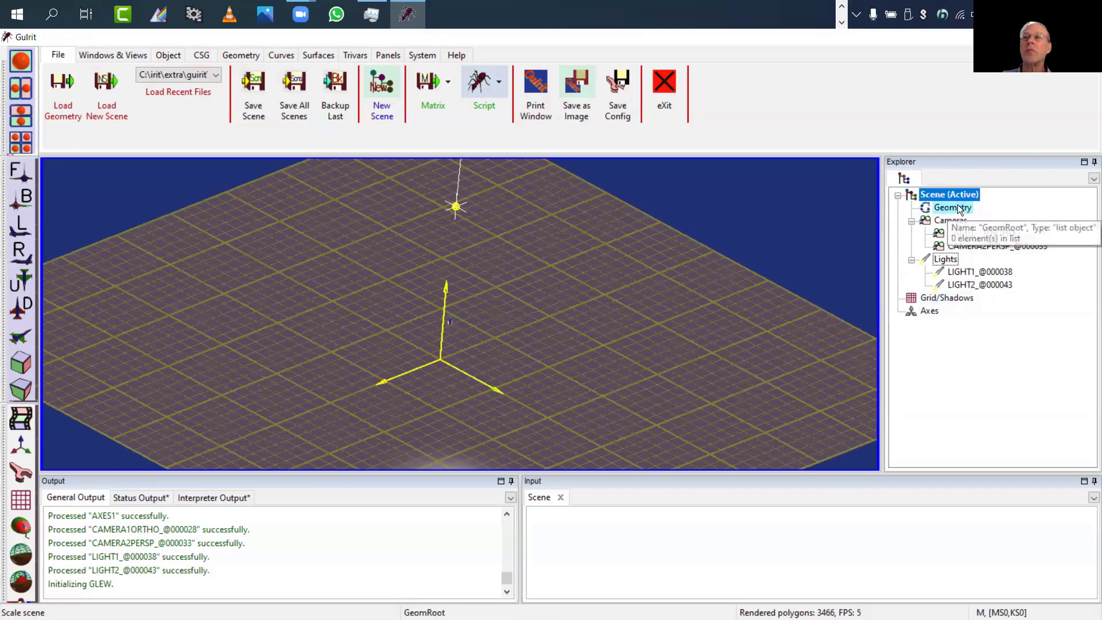
right_click(948, 259)
mouse_move(983, 271)
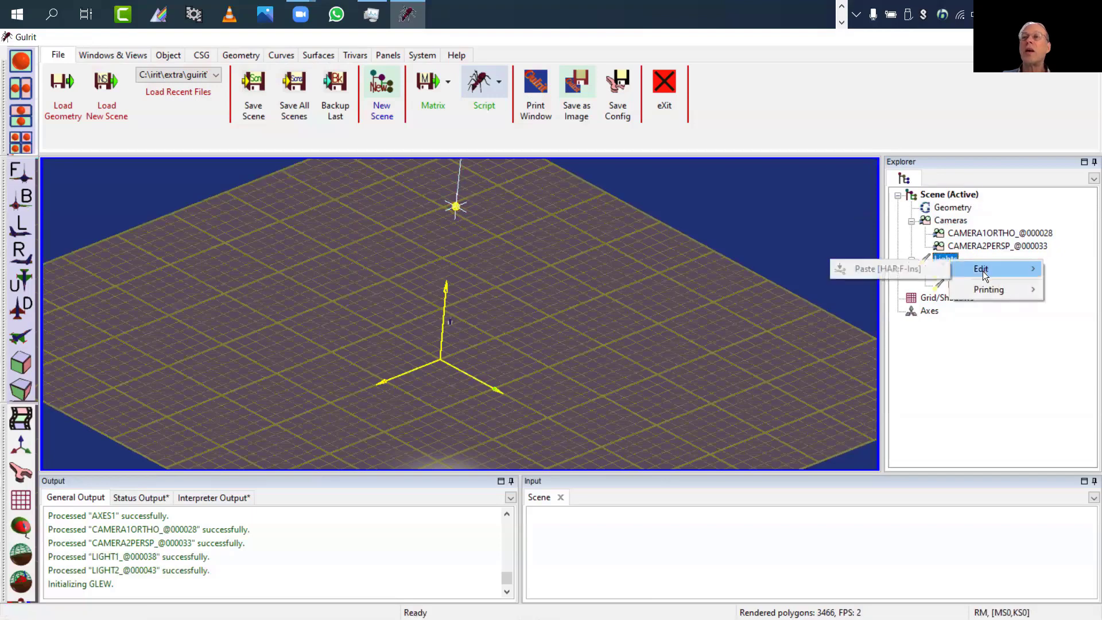
key(Escape)
key(Escape)
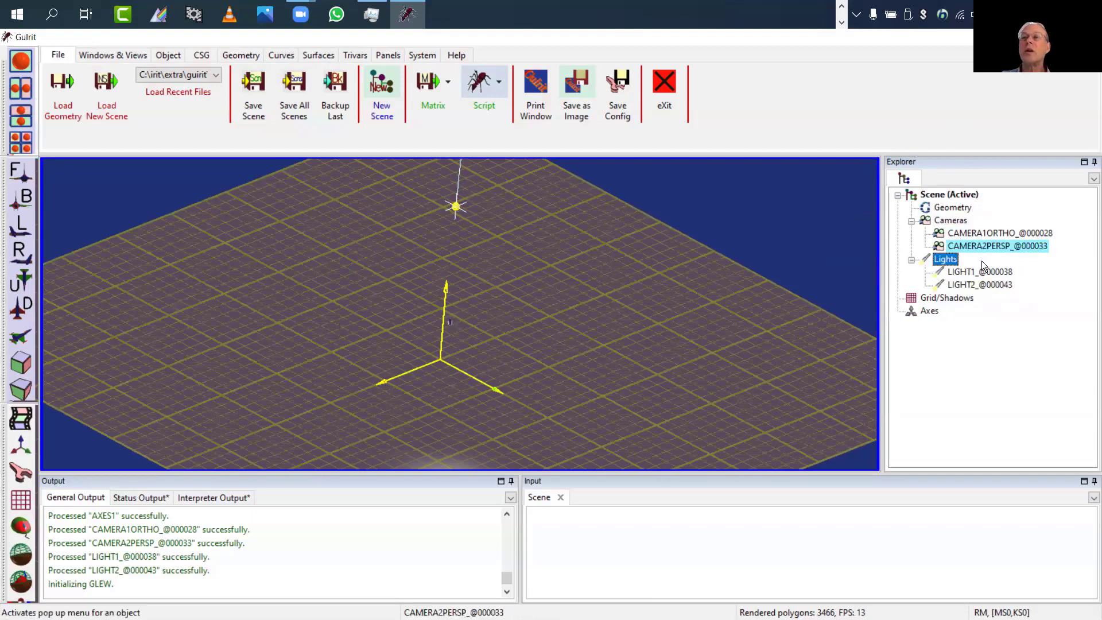
right_click(962, 272)
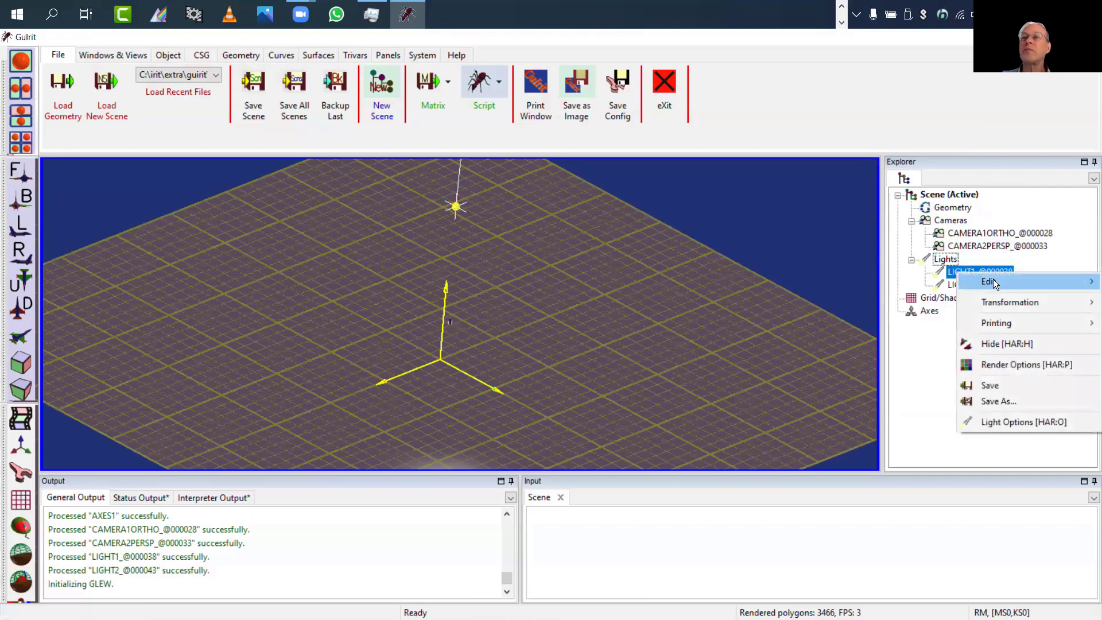
mouse_move(993, 279)
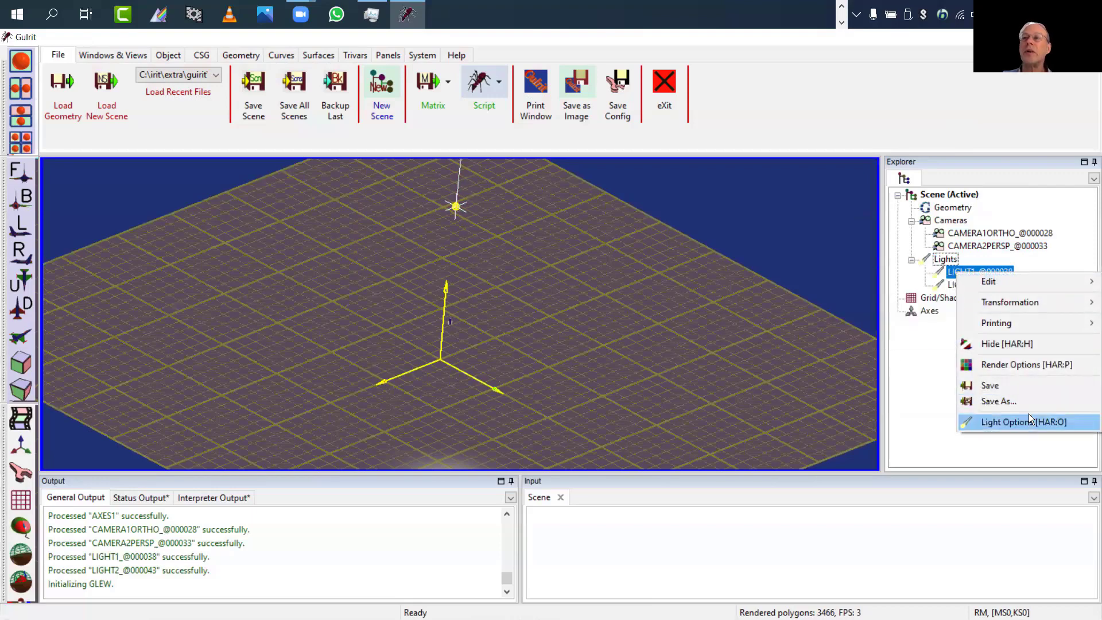
click(932, 116)
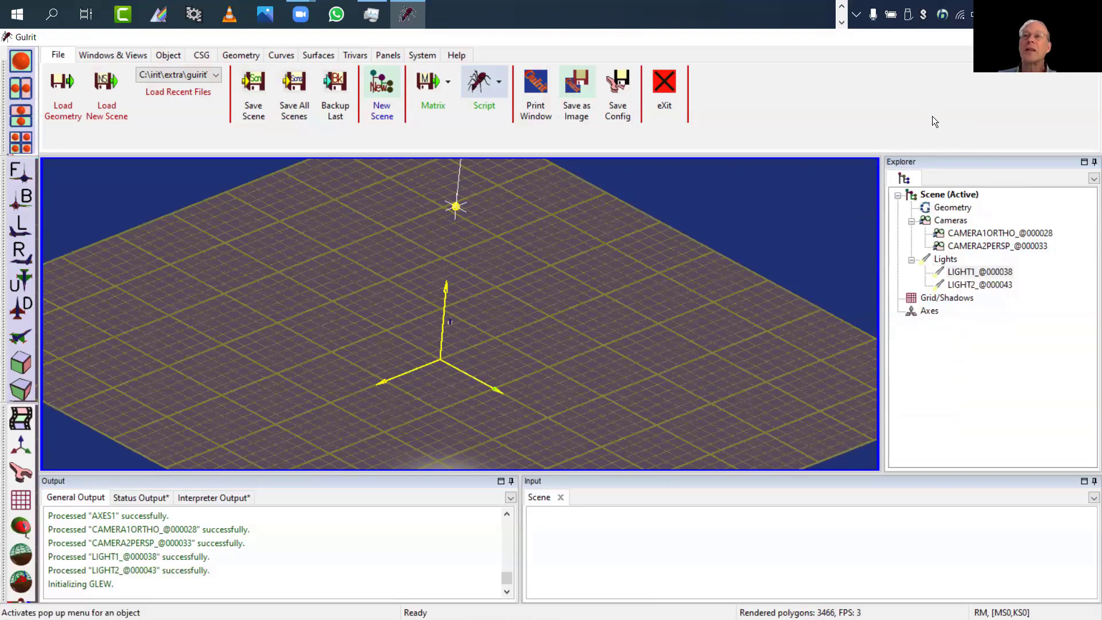
Step: Display the scene in two side-by-side, two stacked and four graphics windows, and return to a single window
middle_drag(705, 299, 731, 257)
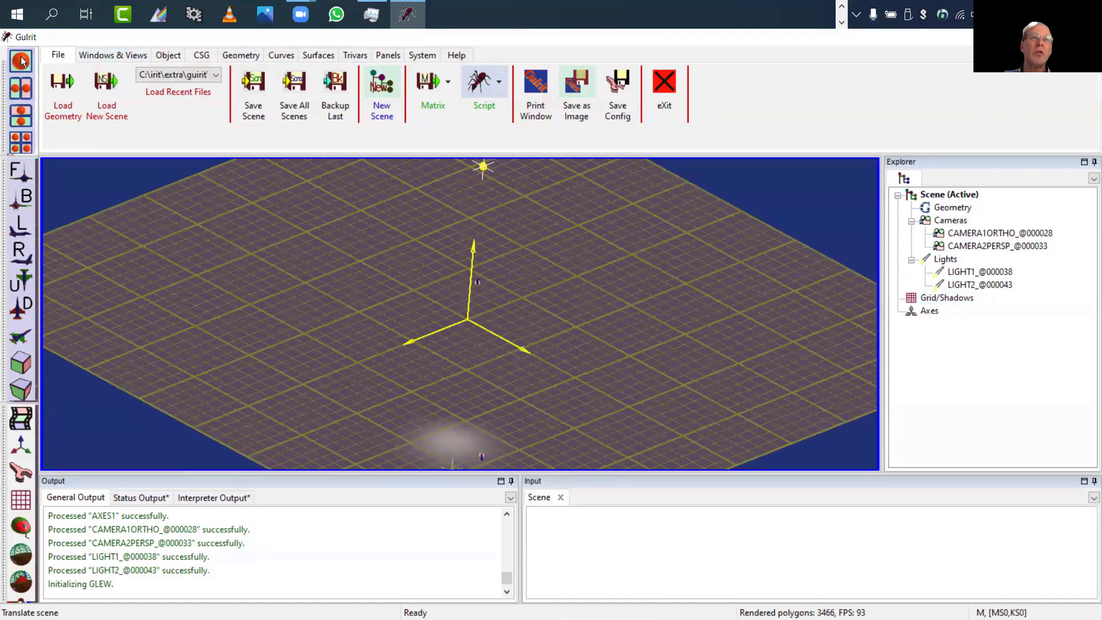
click(20, 88)
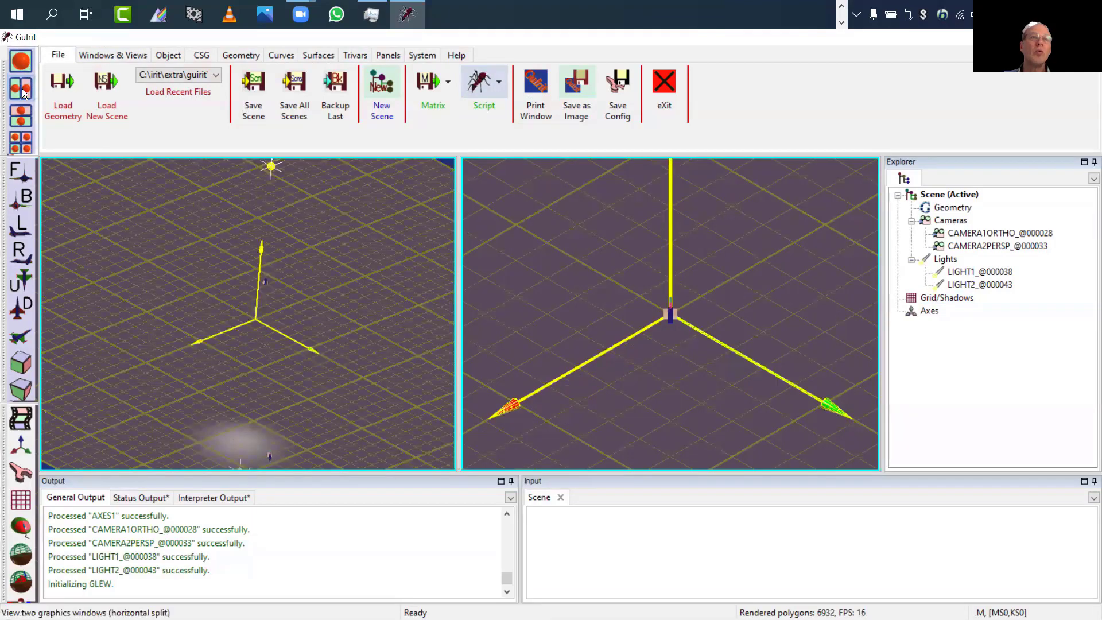
click(24, 118)
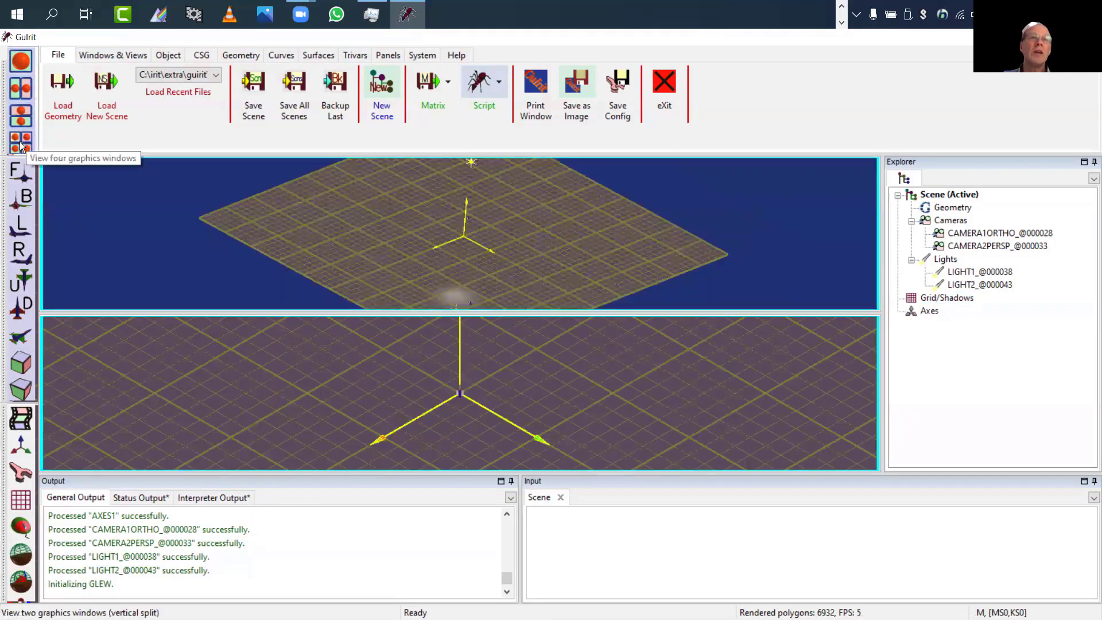
click(20, 144)
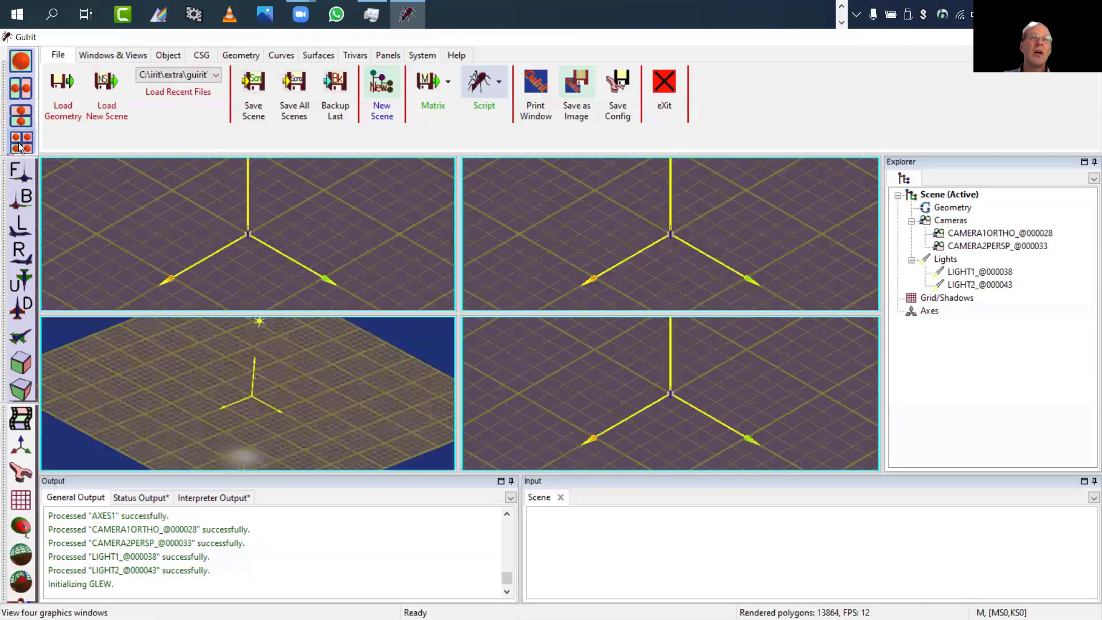
click(20, 62)
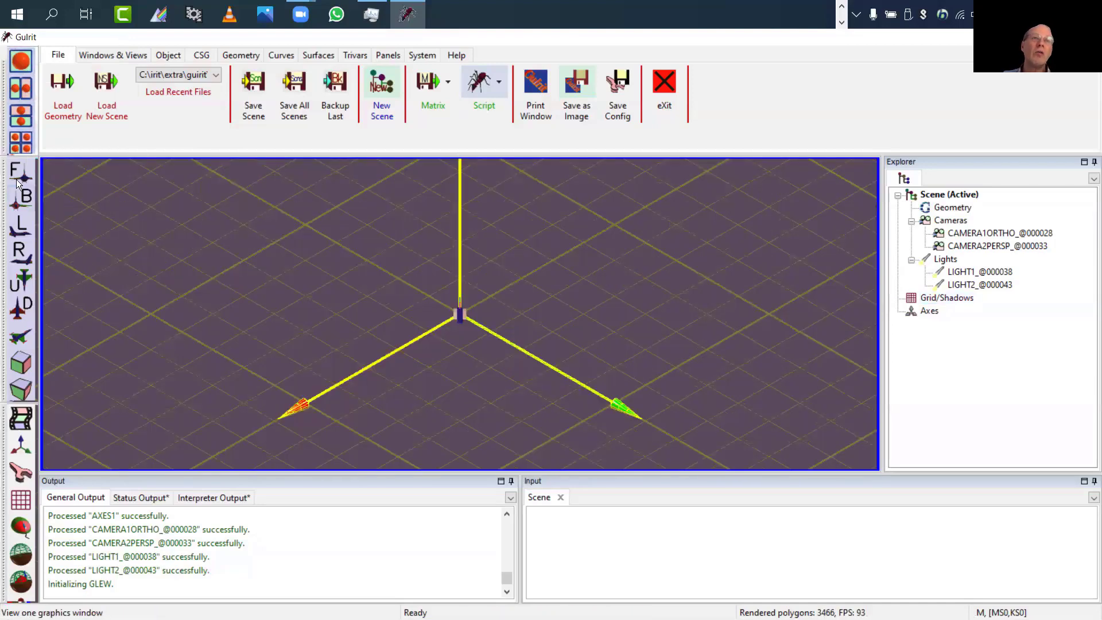
Step: View the scene from the front, back, left, right, up and down preset directions, ending with the isometric view
click(17, 183)
click(18, 207)
click(18, 230)
click(14, 261)
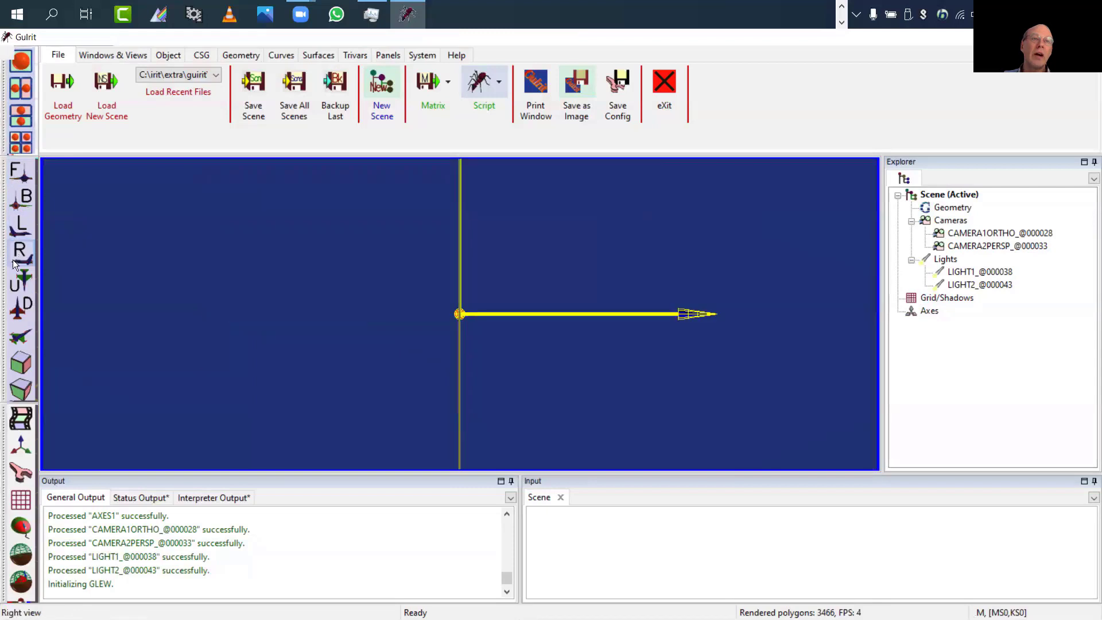
click(16, 282)
click(18, 309)
click(16, 341)
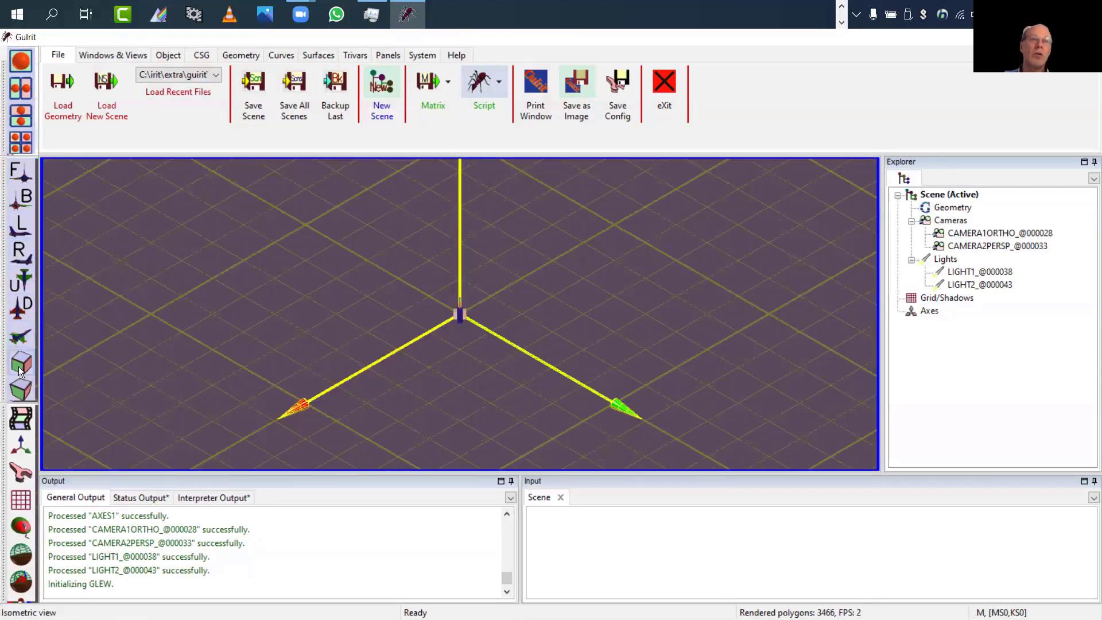
Step: Switch the scene to the perspective view and scale it down slightly
click(26, 389)
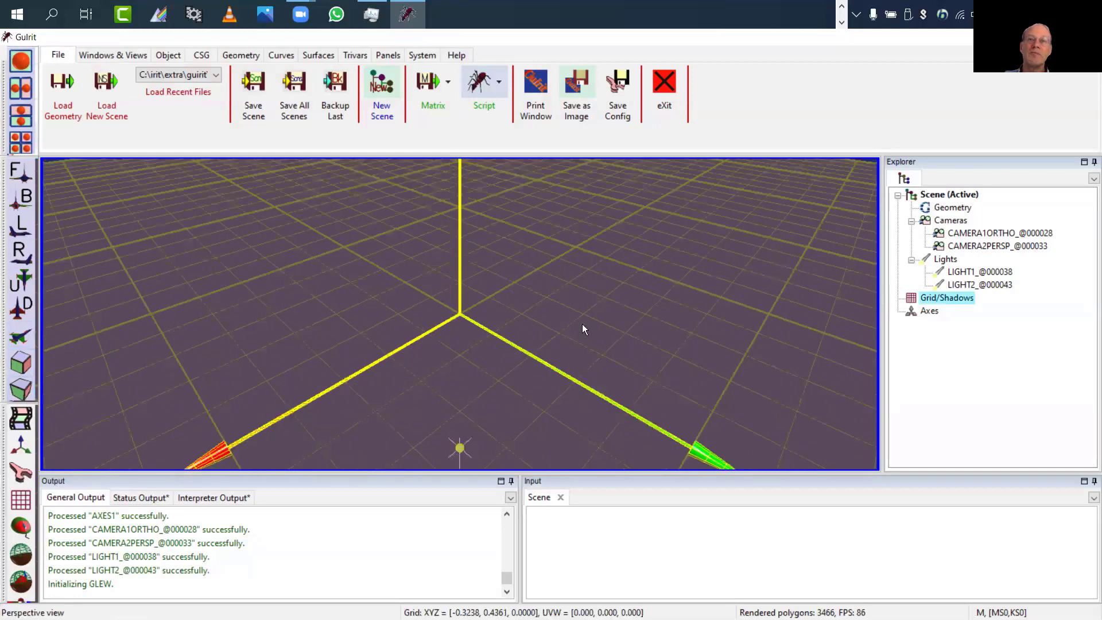
middle_drag(578, 324, 497, 331)
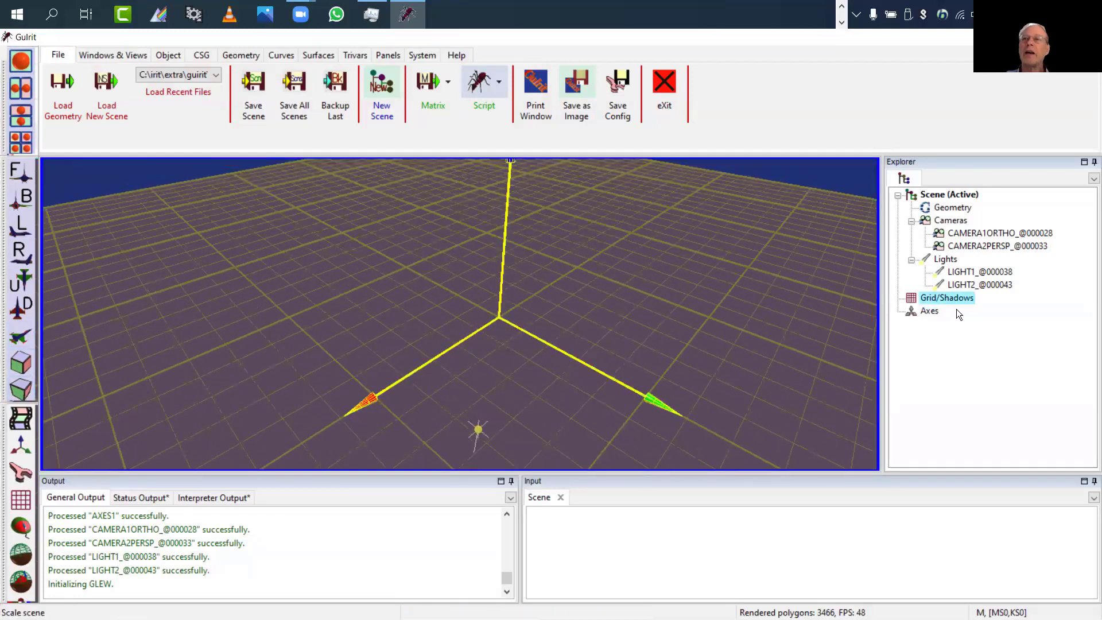
click(949, 195)
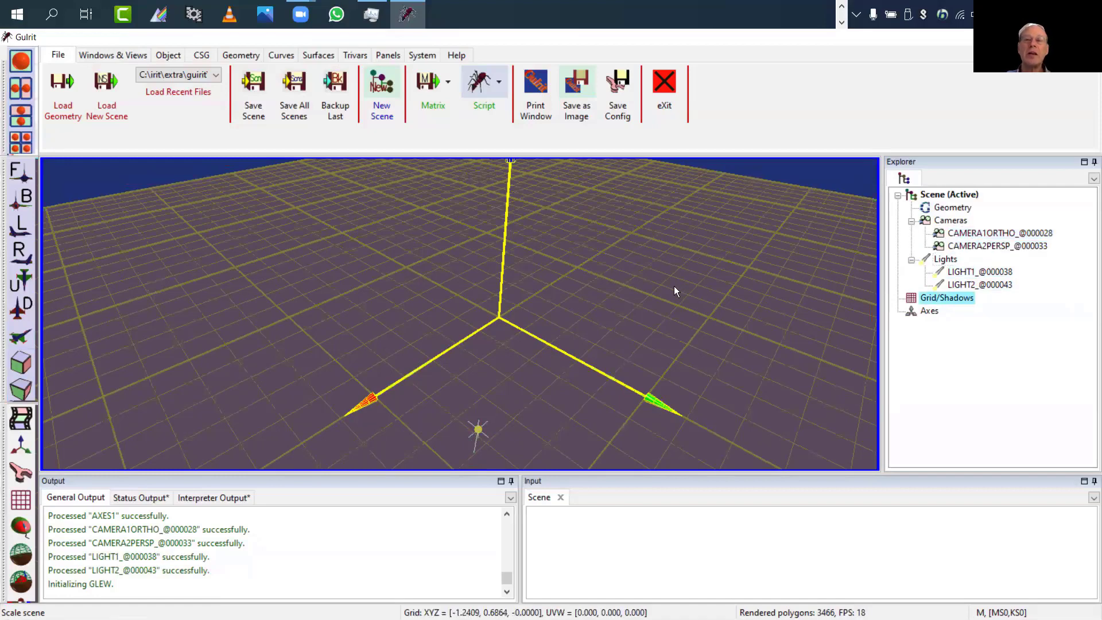
Step: Cycle the view through the scene's orthographic and perspective cameras, ending on the orthographic camera
key(space)
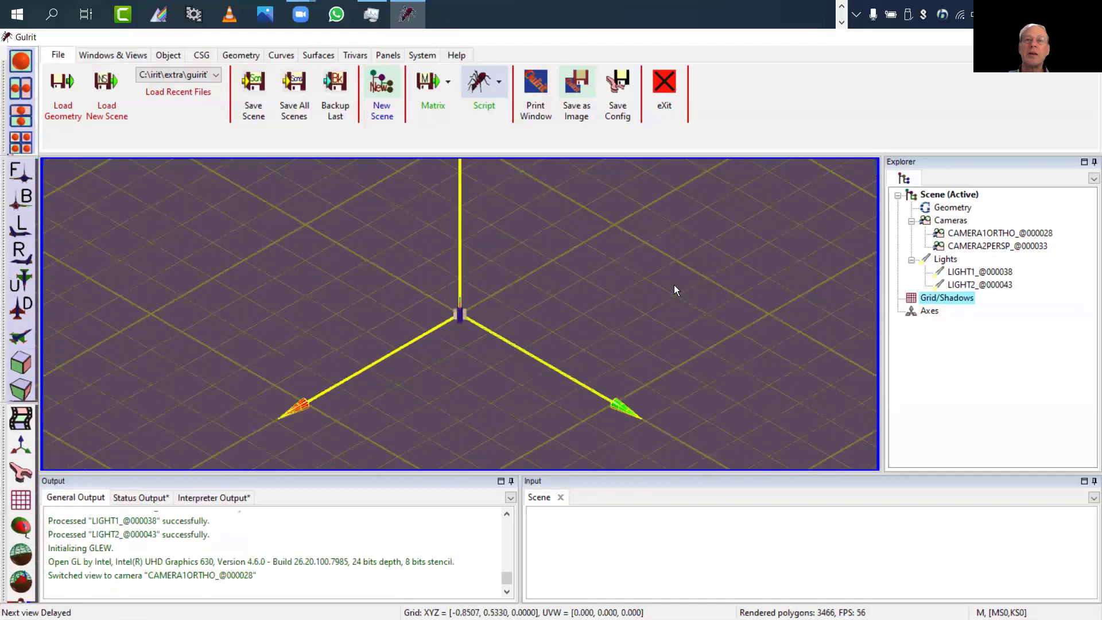
key(space)
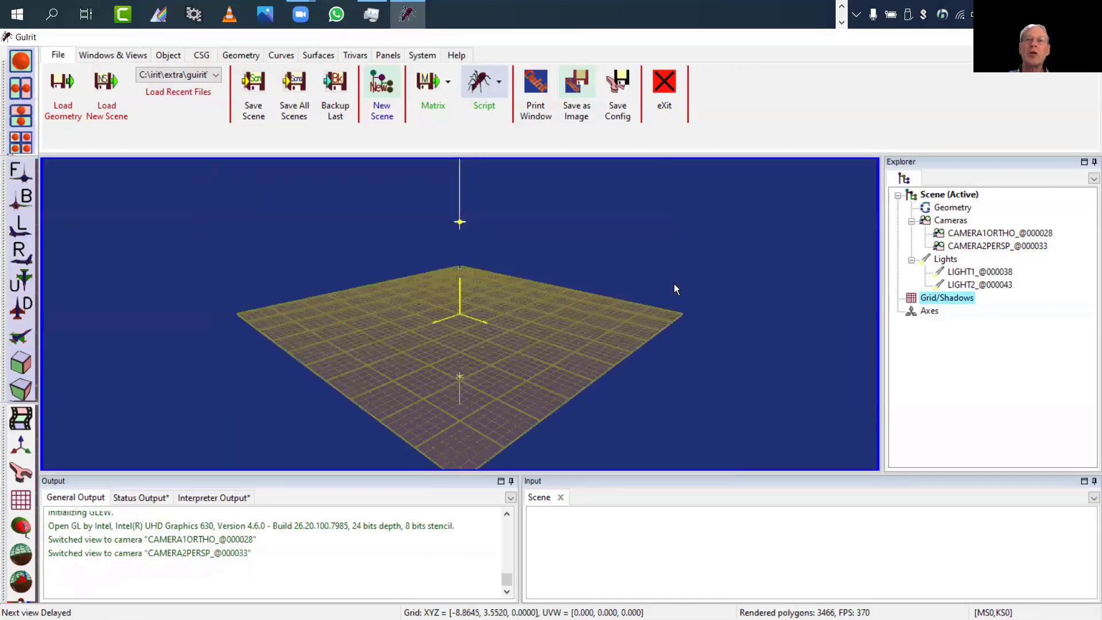
key(space)
key(space)
key(space)
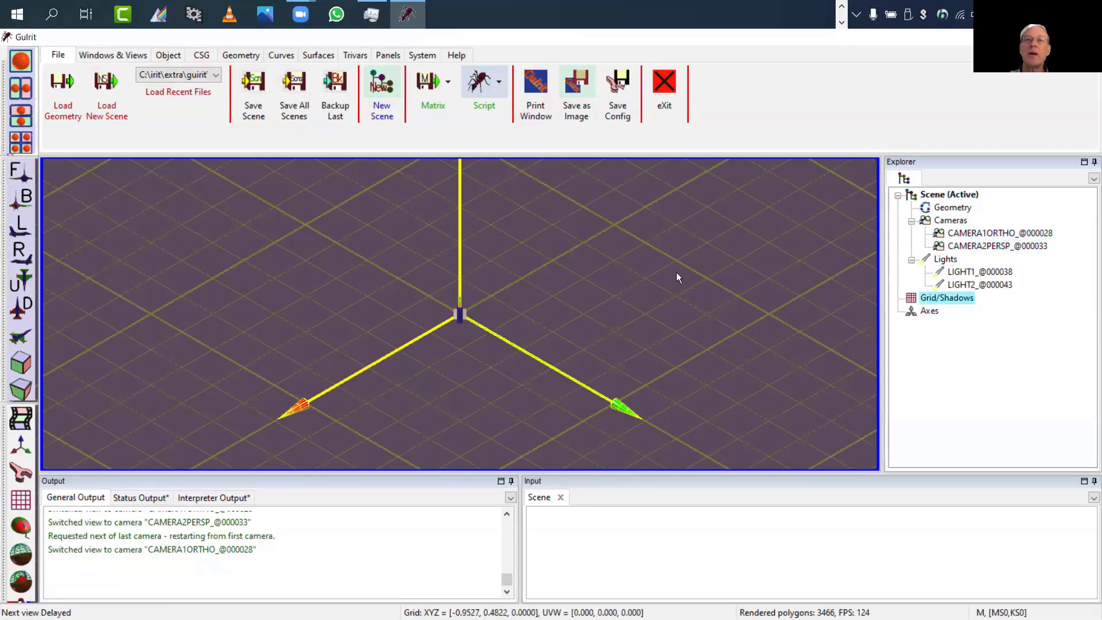
key(space)
key(space)
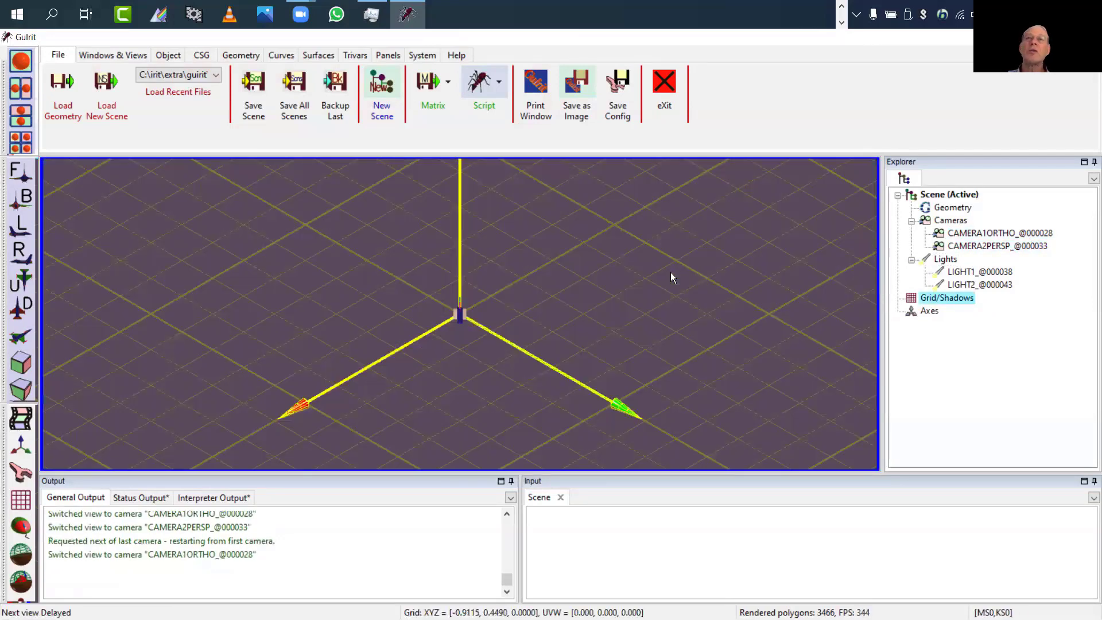
drag(670, 277, 565, 286)
right_drag(565, 287, 583, 319)
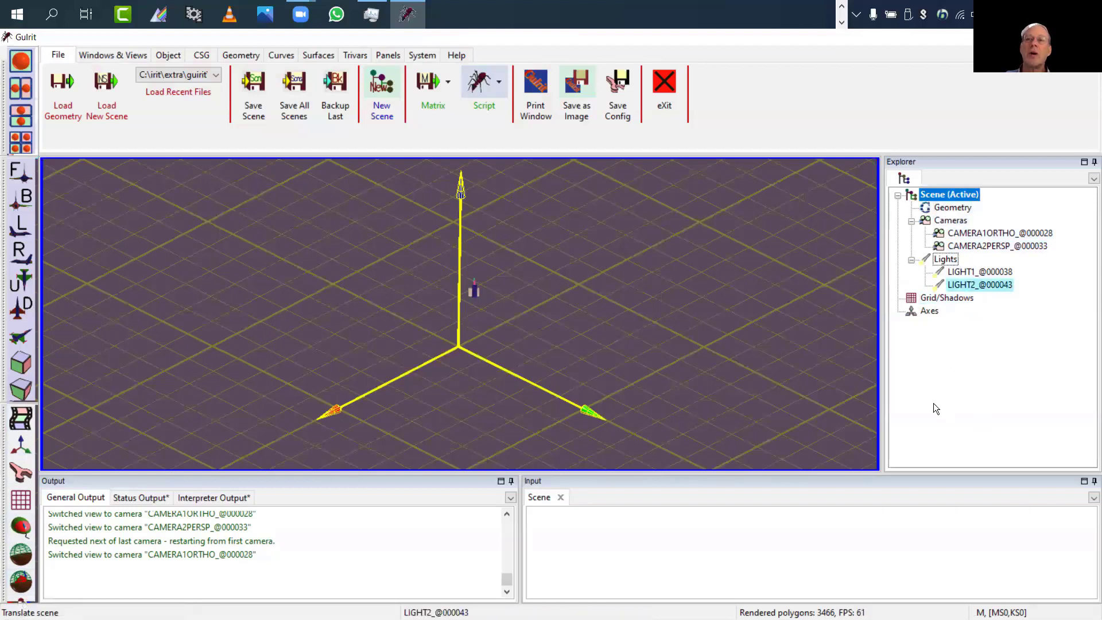
Step: Examine the command input area and the general output log
click(578, 509)
click(300, 592)
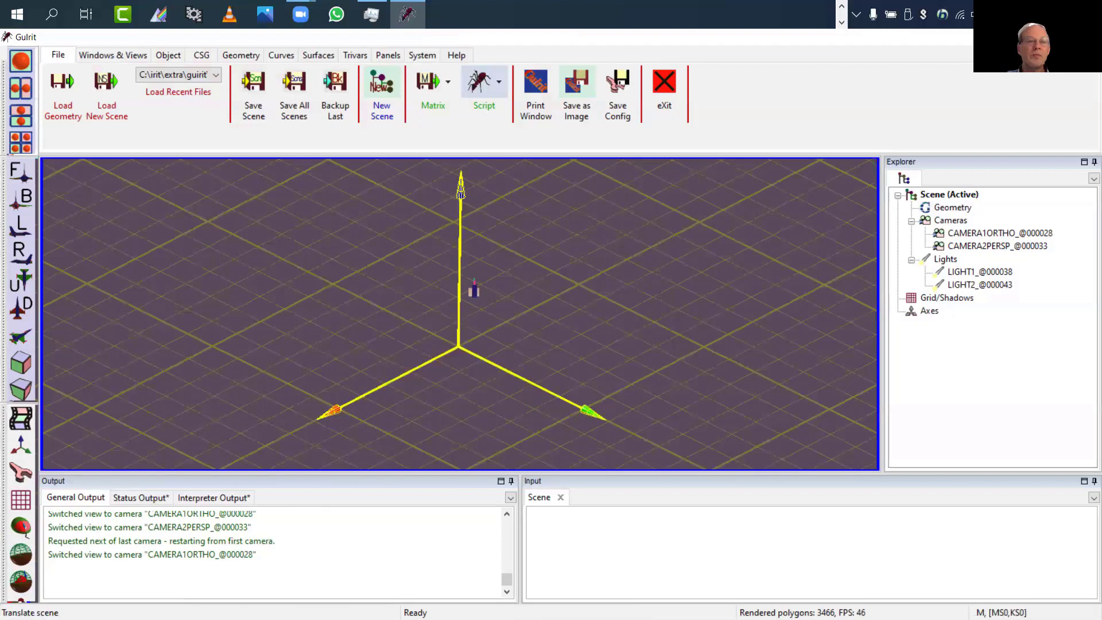
click(1020, 581)
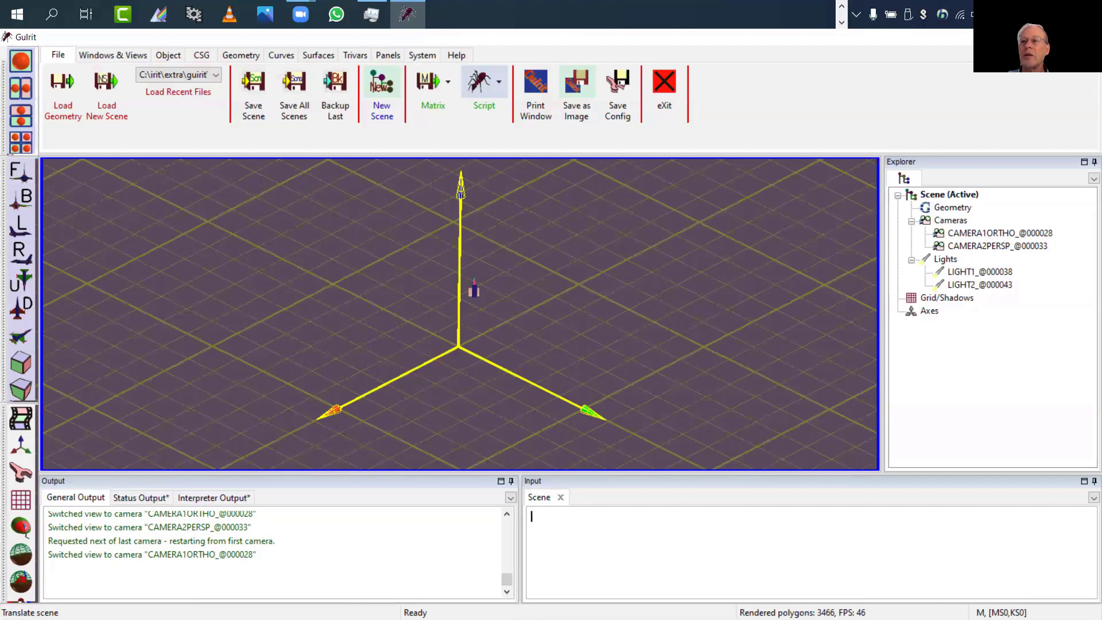
Step: Examine the status bar's description and its mouse and modifier state over the scene, and dismiss the wxWidgets information window
mouse_move(1001, 612)
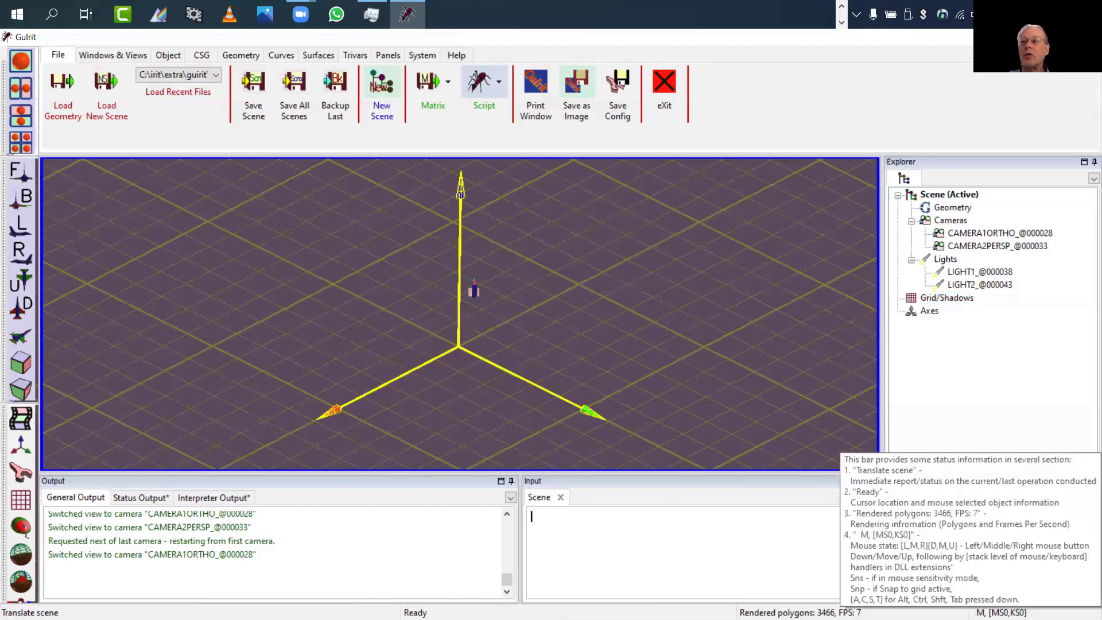
drag(627, 337, 627, 335)
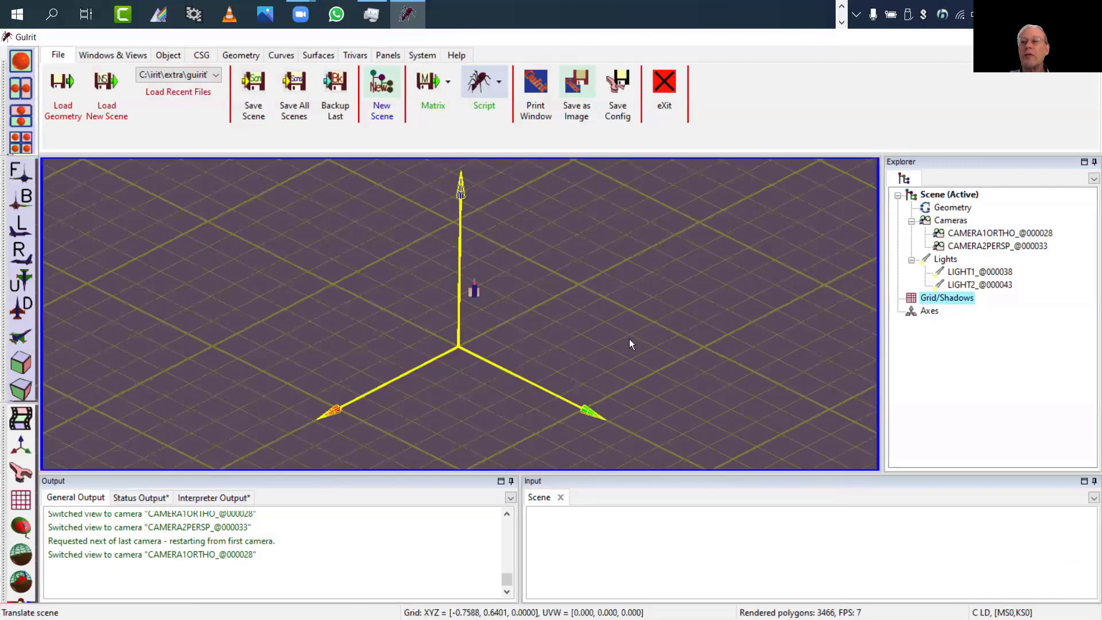
click(628, 339)
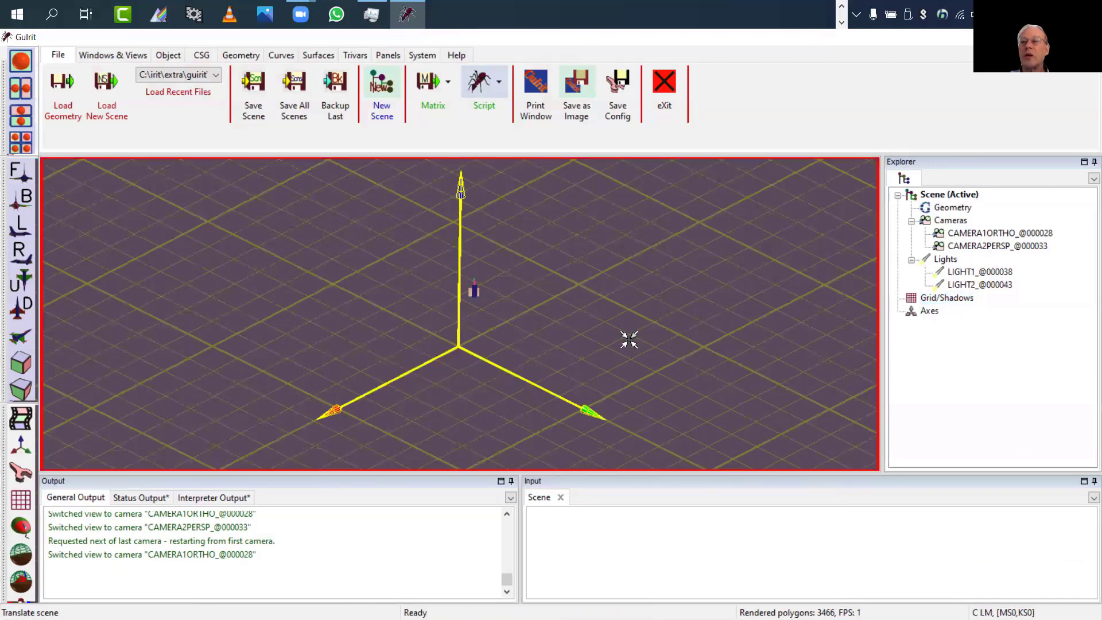
alt+click(651, 276)
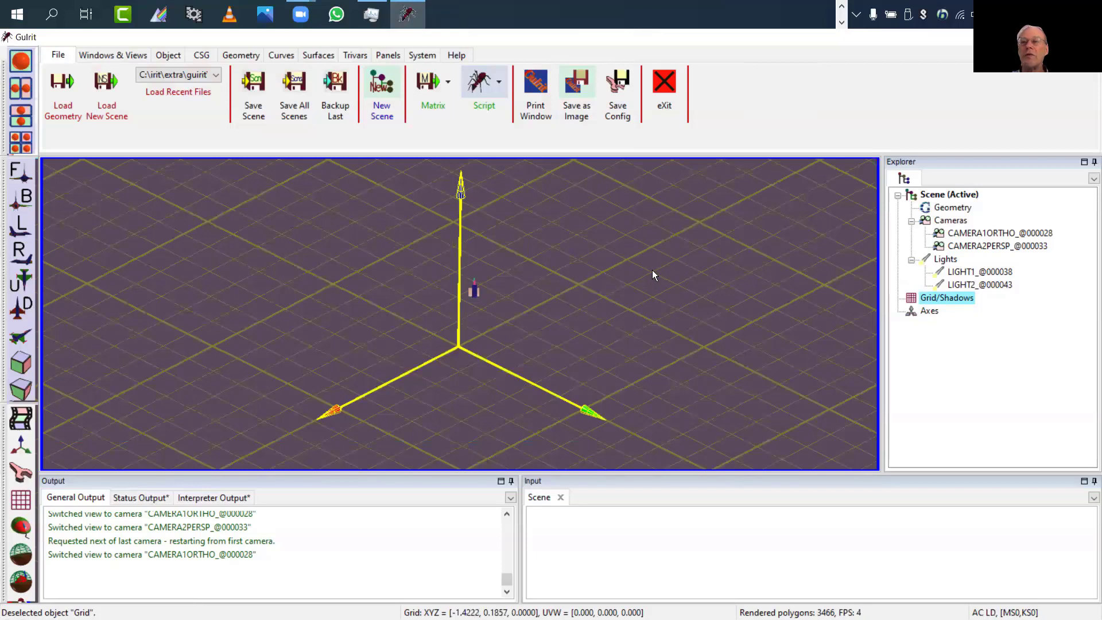
ctrl+alt+middle_click(653, 274)
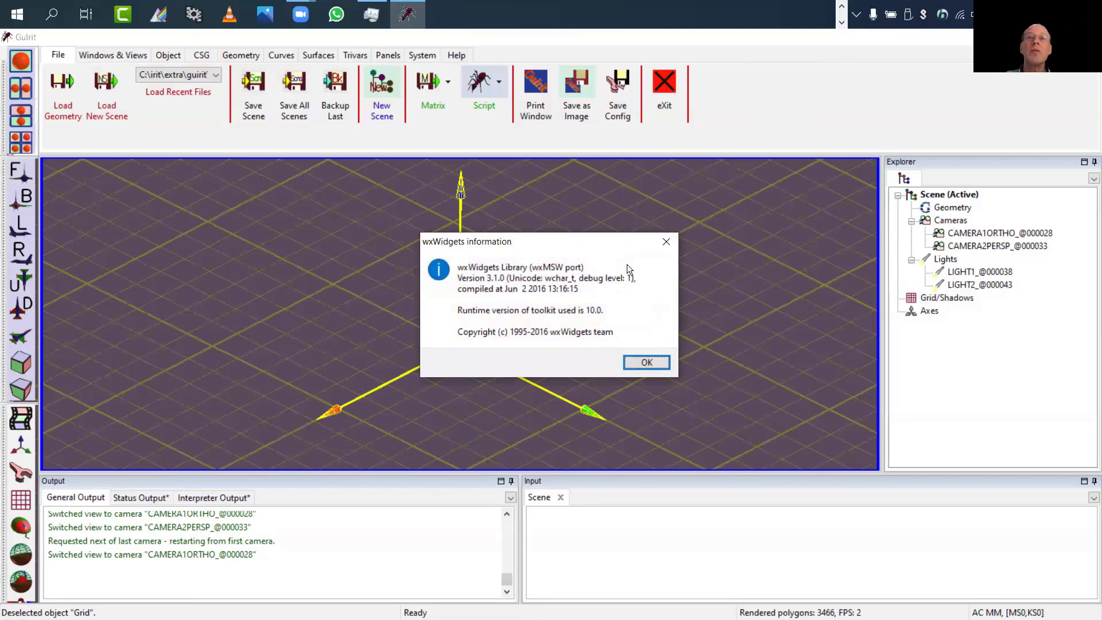
click(665, 242)
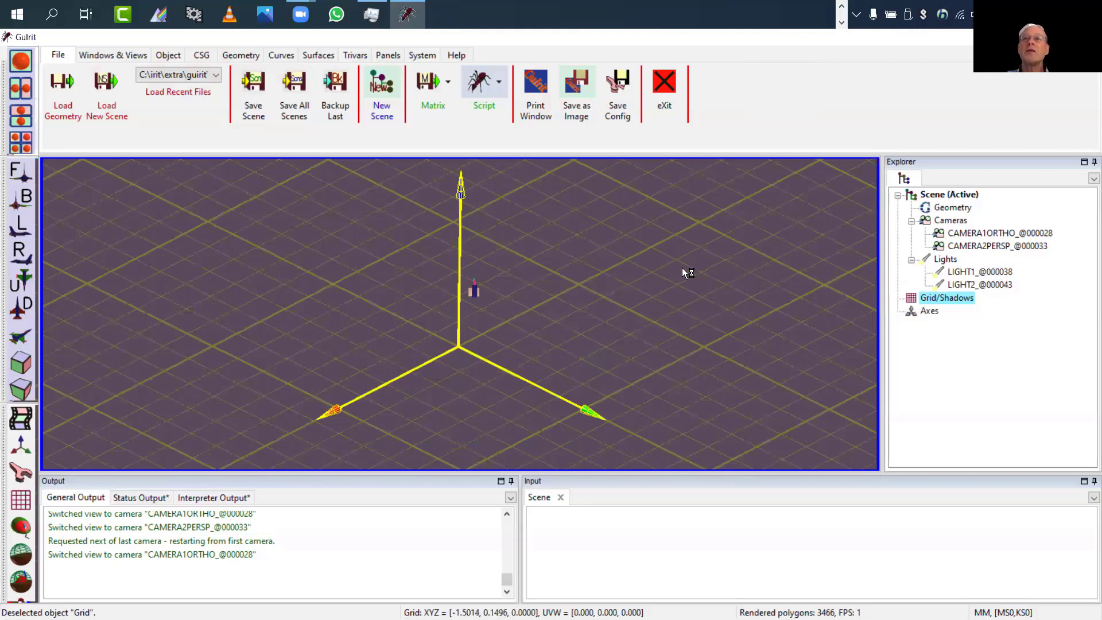
click(985, 500)
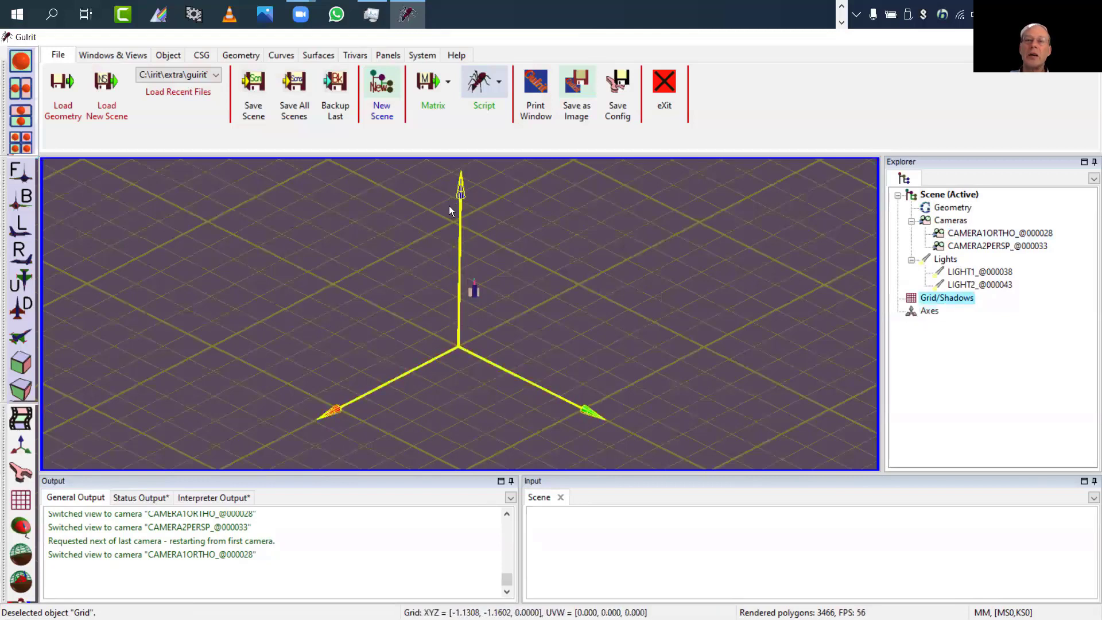
click(534, 499)
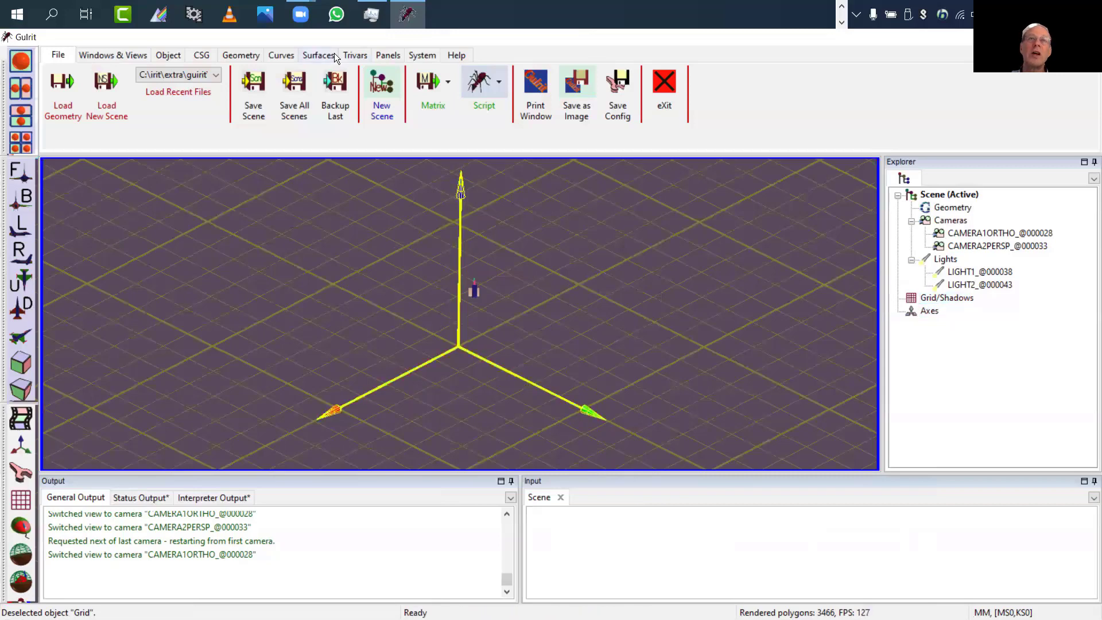
Step: Construct a truncated cone surface in the scene
click(315, 56)
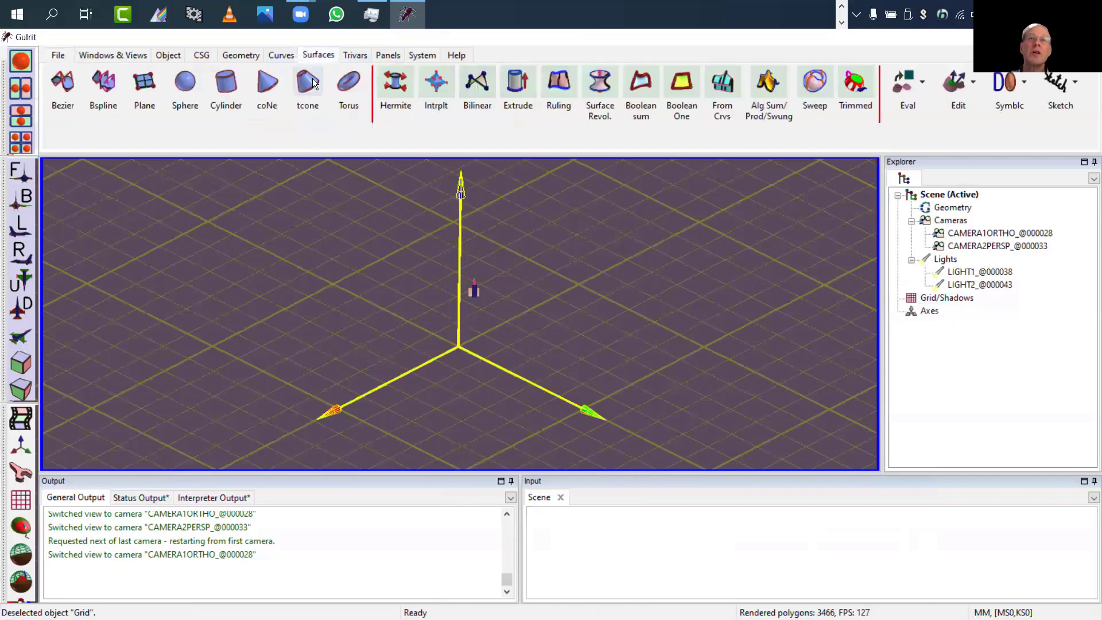
click(312, 82)
click(908, 458)
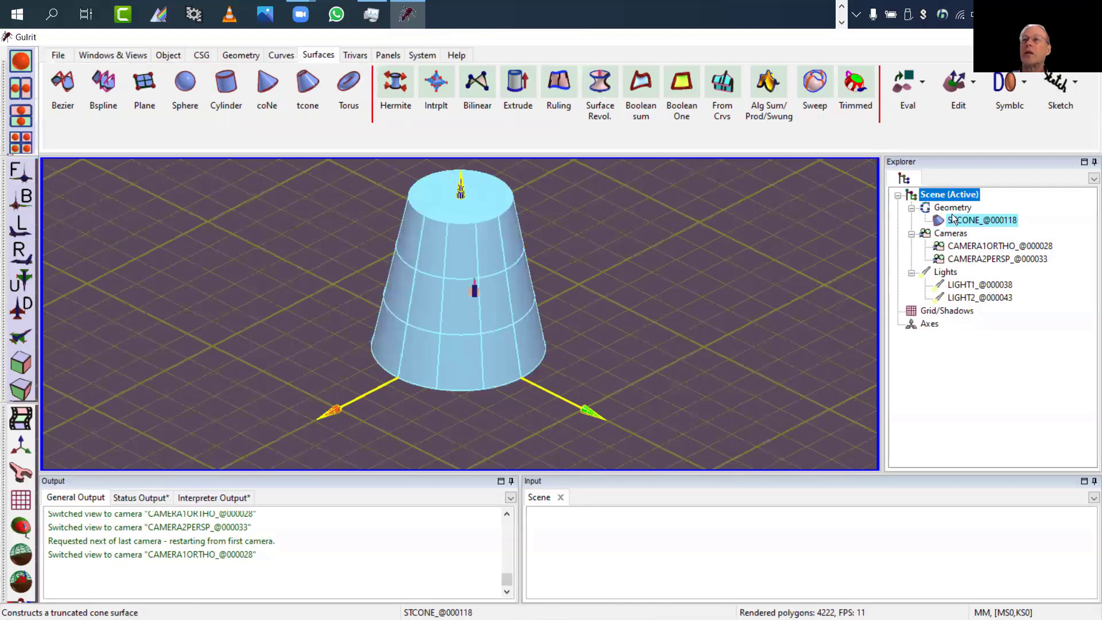
Step: Examine the truncated cone's object information in the scene tree and the view, and hide the cone
mouse_move(979, 223)
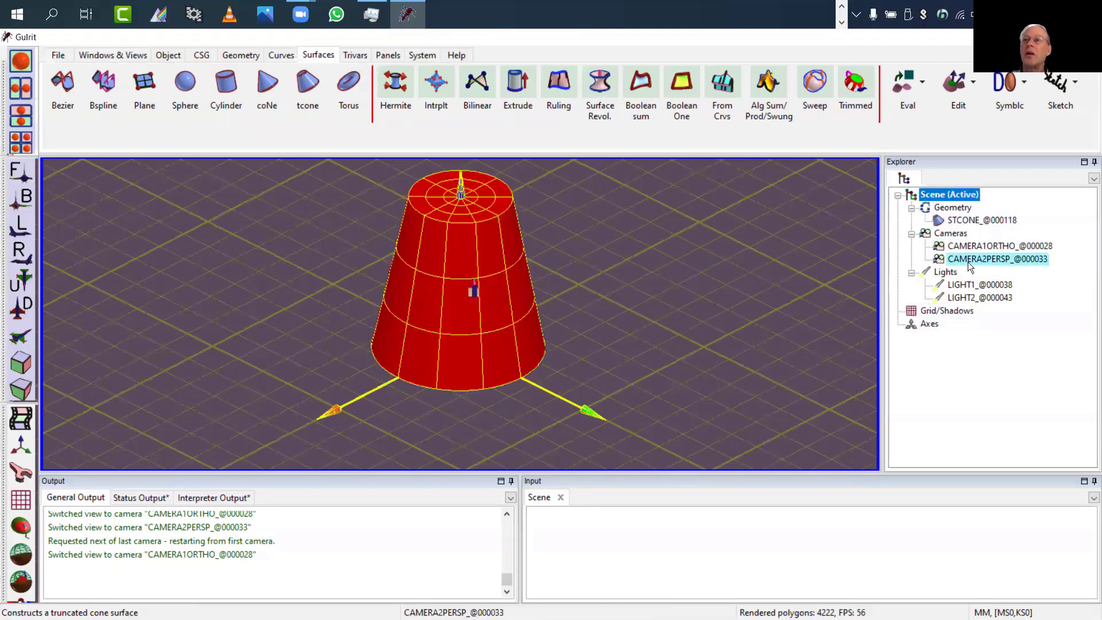
click(965, 219)
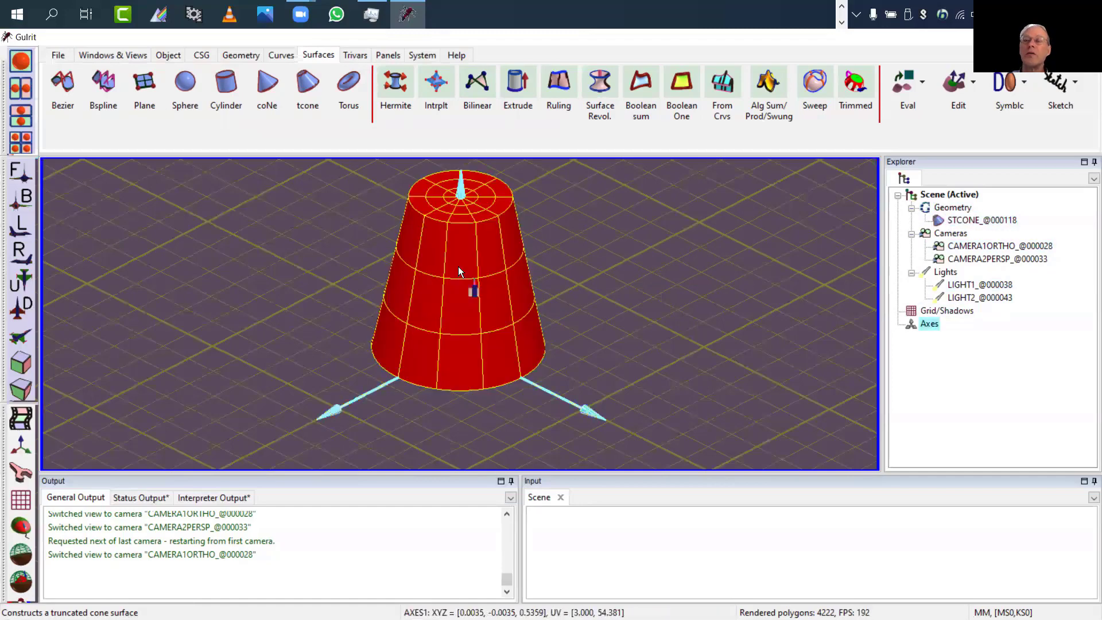
mouse_move(451, 265)
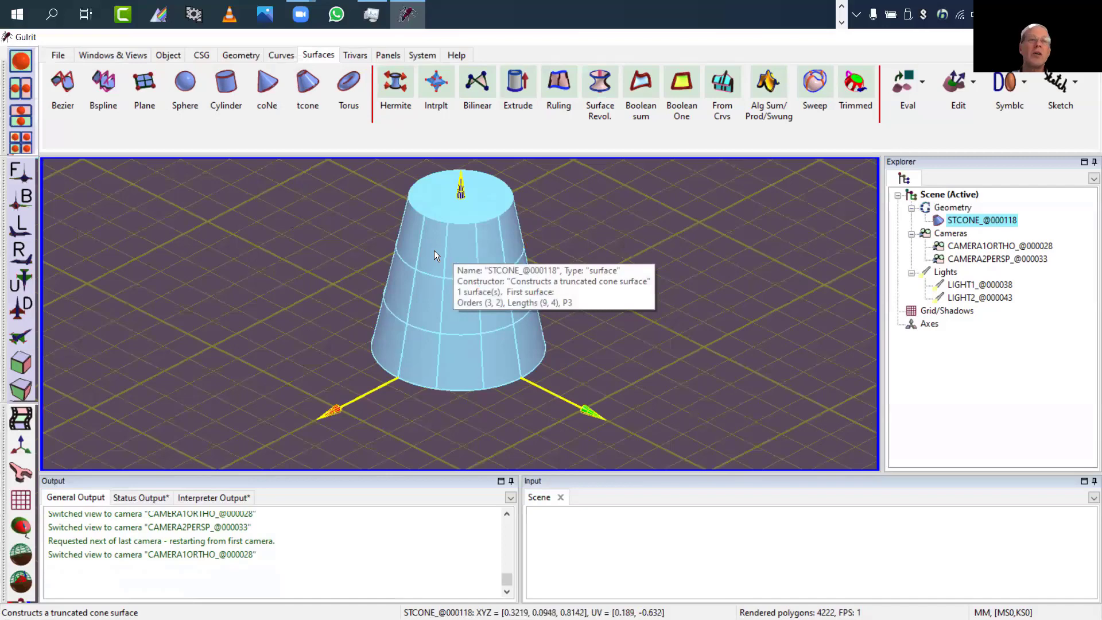
click(966, 224)
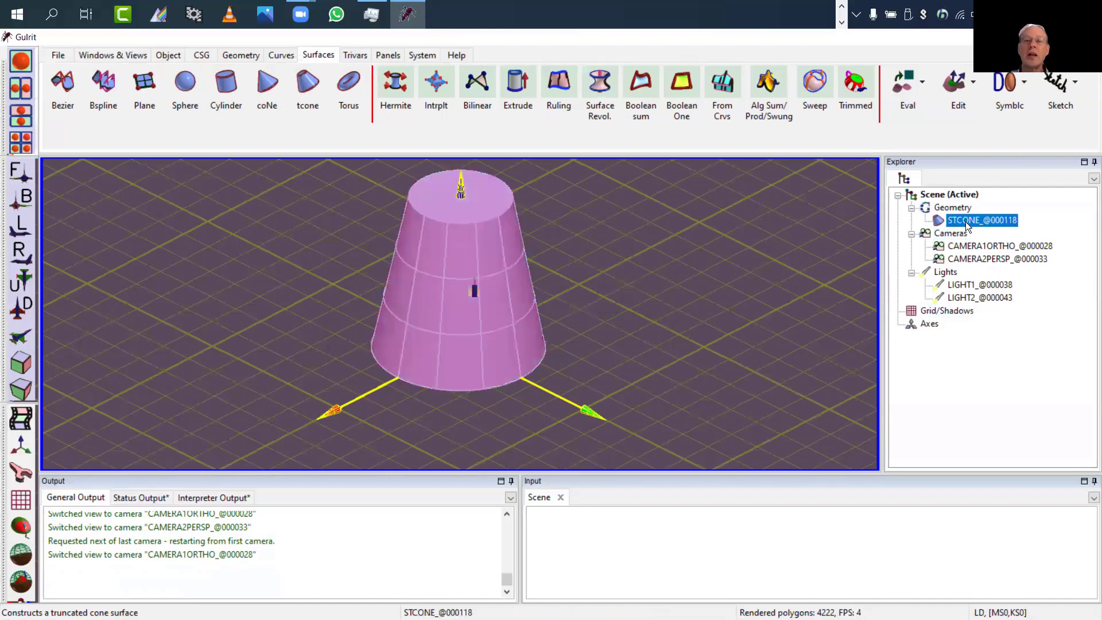
key(ctrl+h)
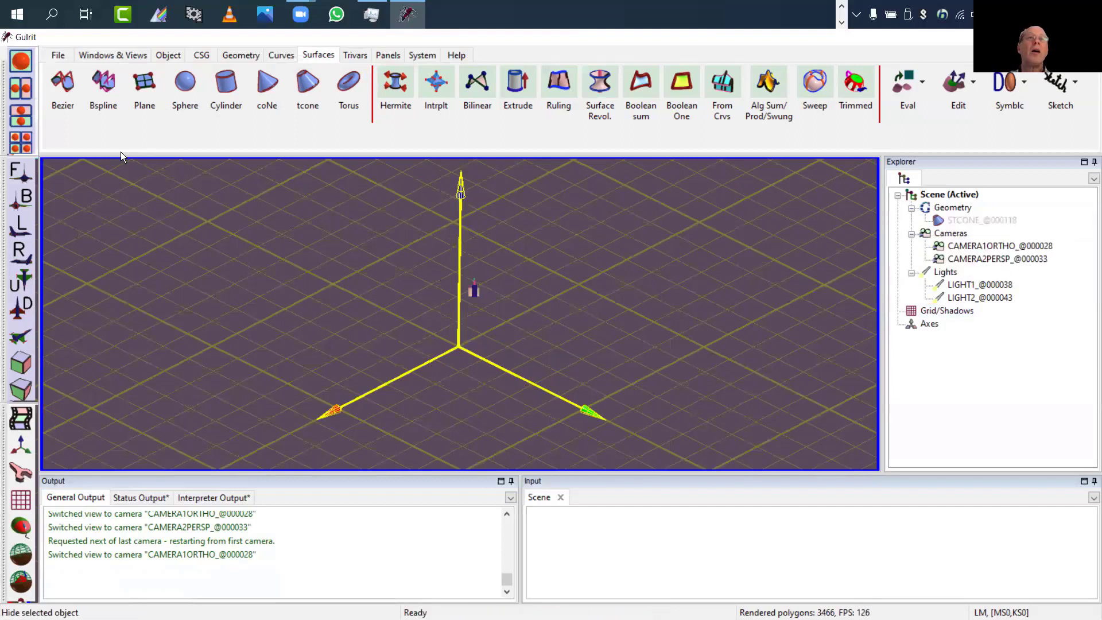
Step: Create a new scene alongside the existing one
click(60, 56)
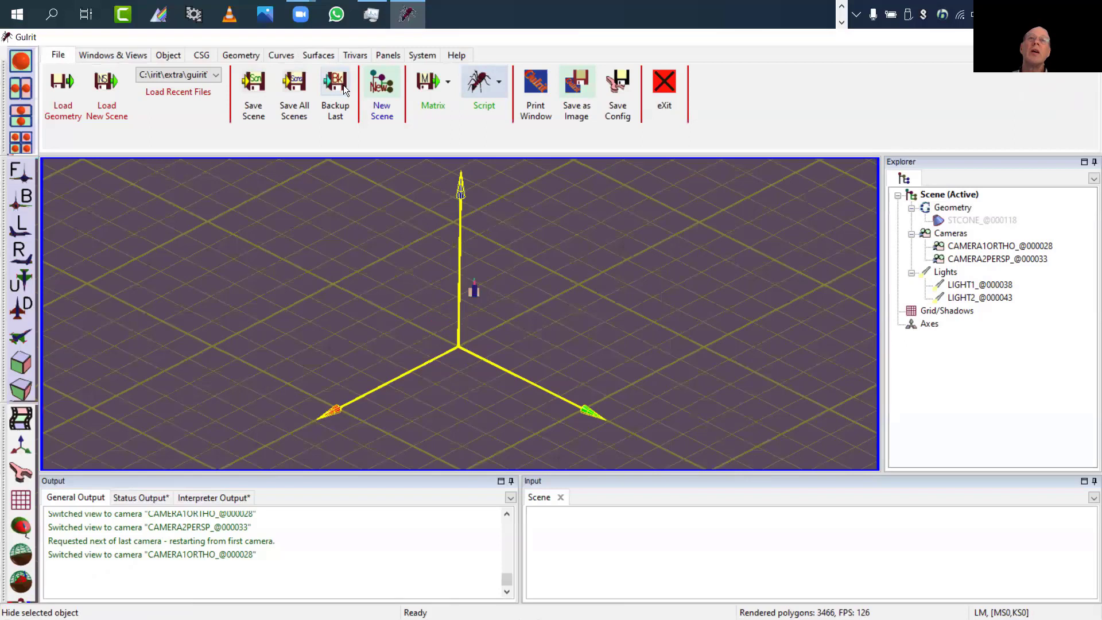
click(379, 84)
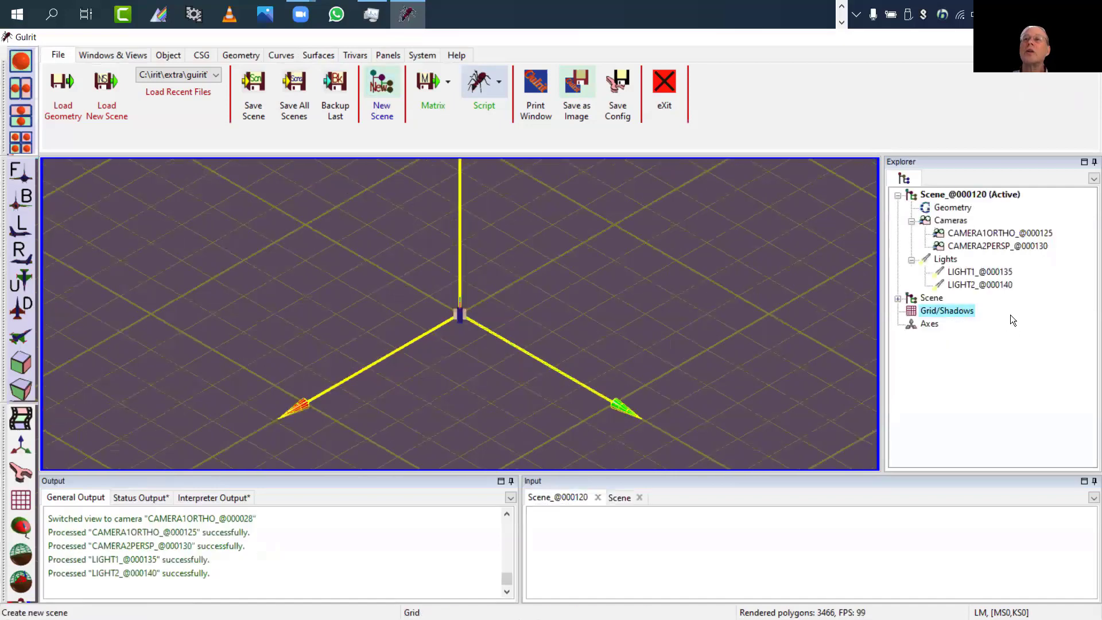
click(1015, 196)
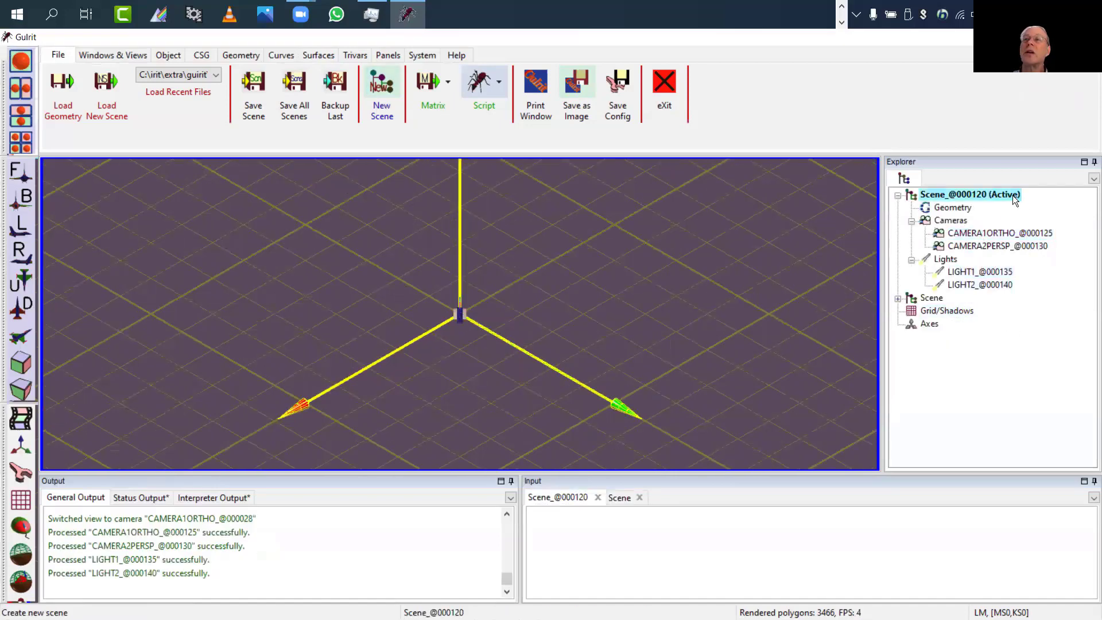
click(1004, 284)
Step: Make the original scene active and show its hidden truncated cone
click(933, 298)
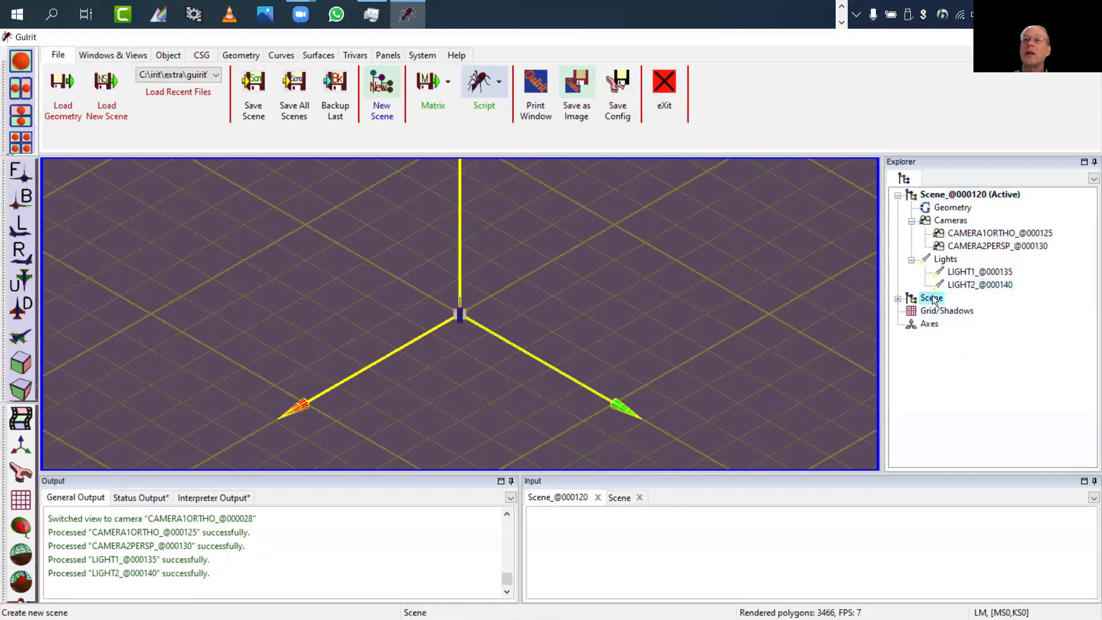
double_click(933, 299)
click(970, 233)
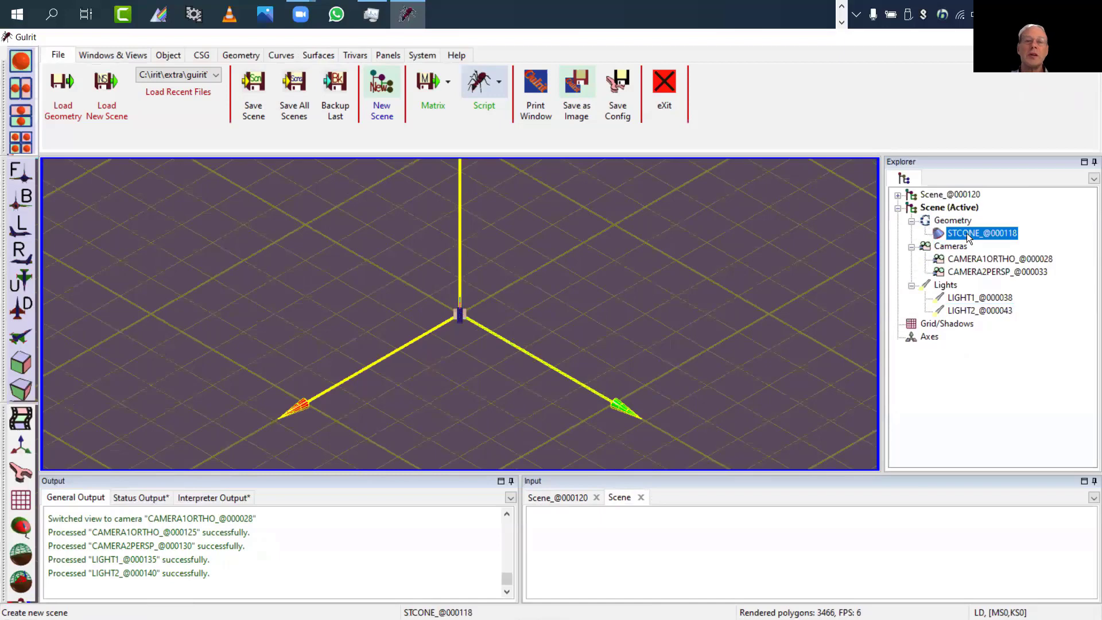
double_click(967, 234)
right_drag(719, 252, 710, 317)
middle_drag(710, 315, 620, 320)
right_drag(620, 320, 568, 319)
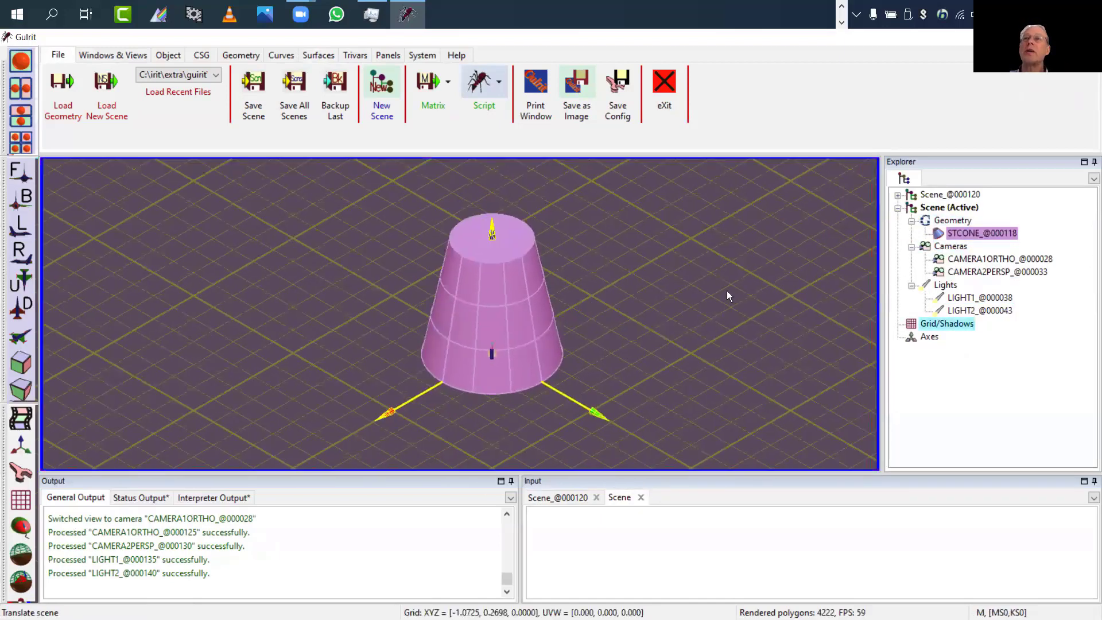
Step: Switch the active scene back and forth between the original and the new one, ending with the new scene active
double_click(949, 194)
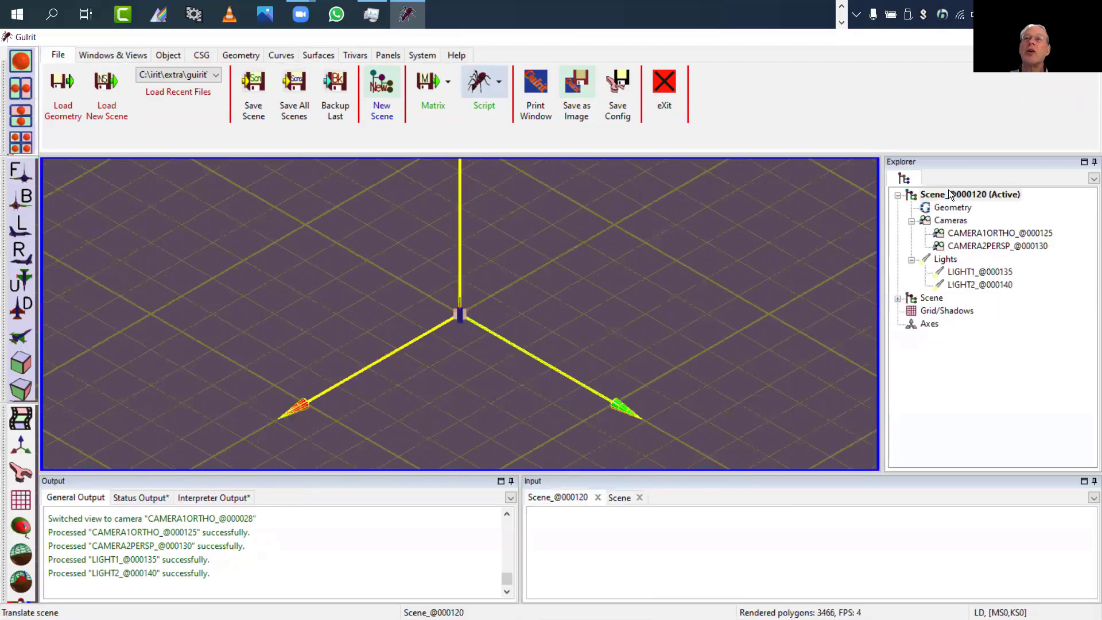
double_click(934, 296)
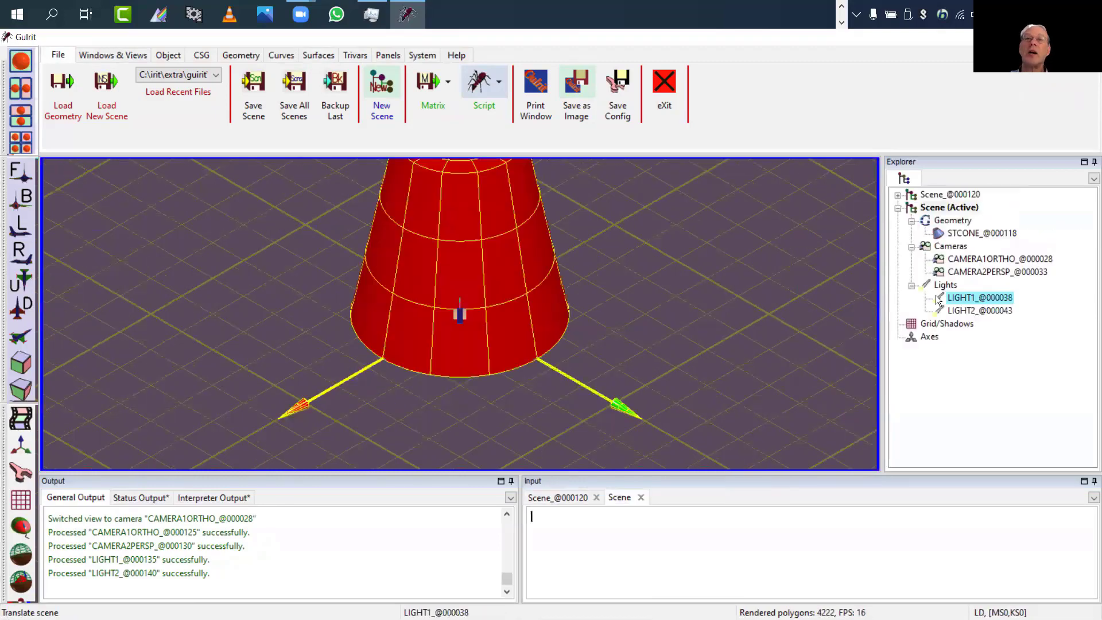
right_drag(681, 234, 677, 293)
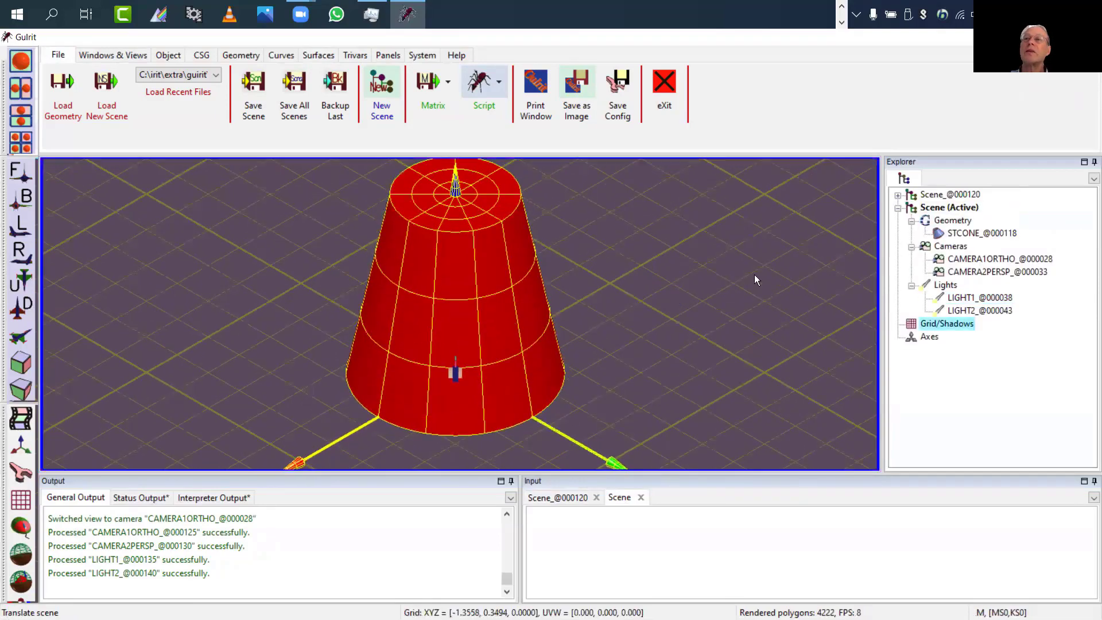
double_click(957, 194)
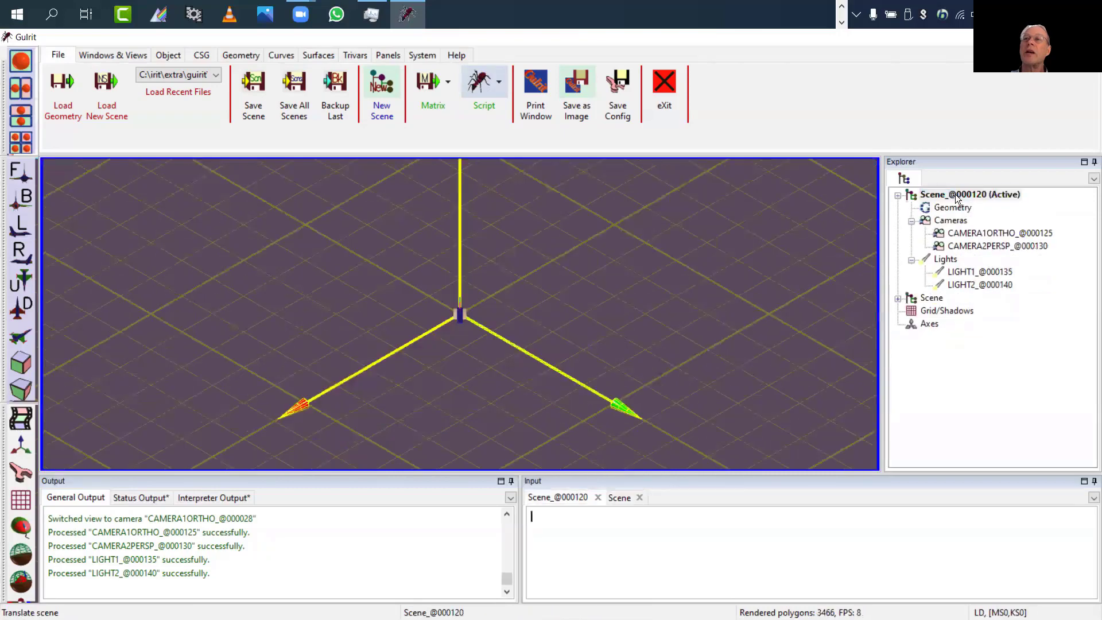
double_click(934, 297)
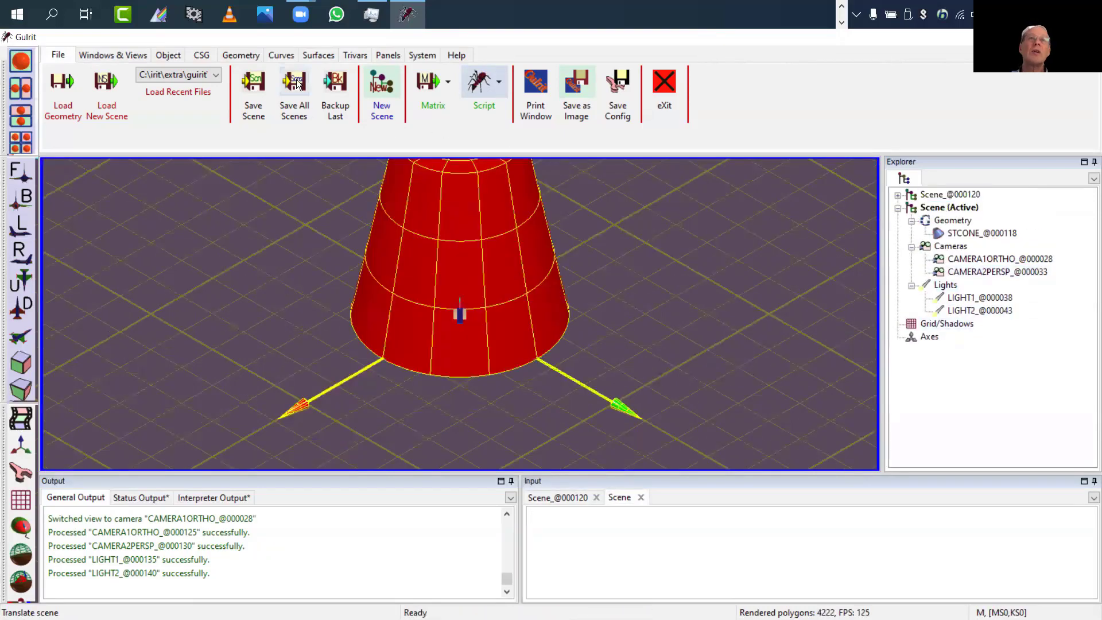
click(947, 207)
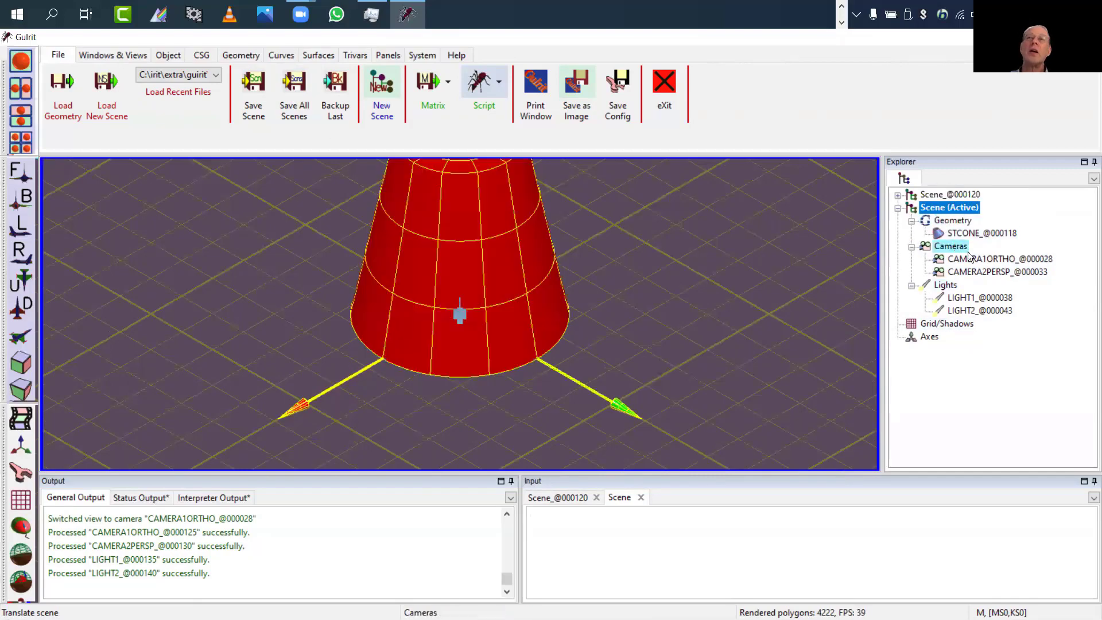
double_click(951, 196)
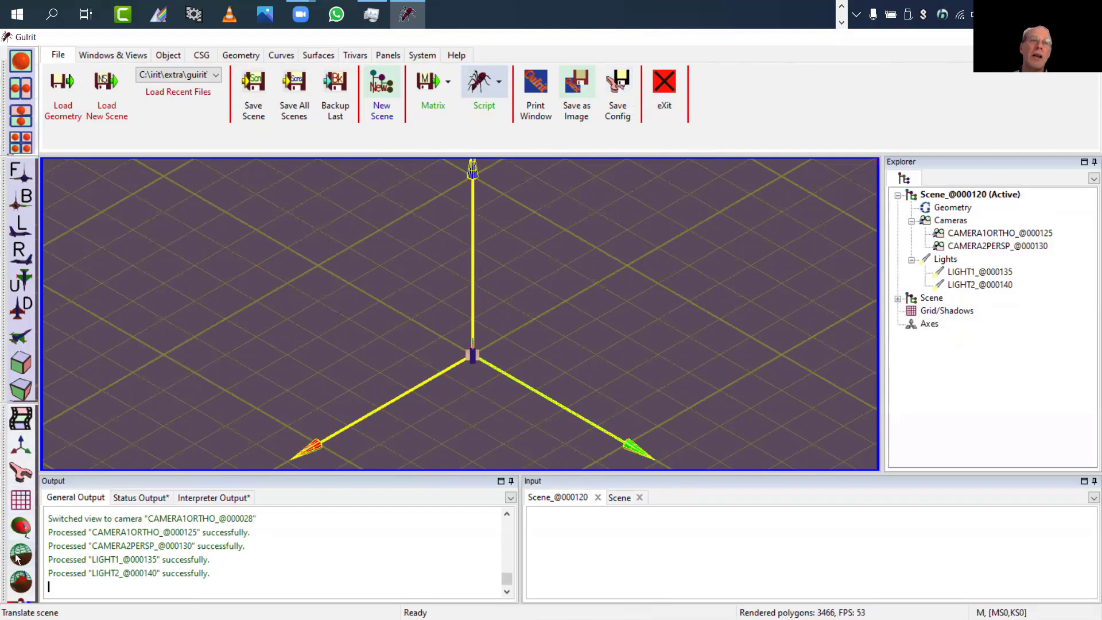
Step: Look through the configuration options, switch automatic object highlighting off and on again, accept the settings and save the configuration
click(22, 476)
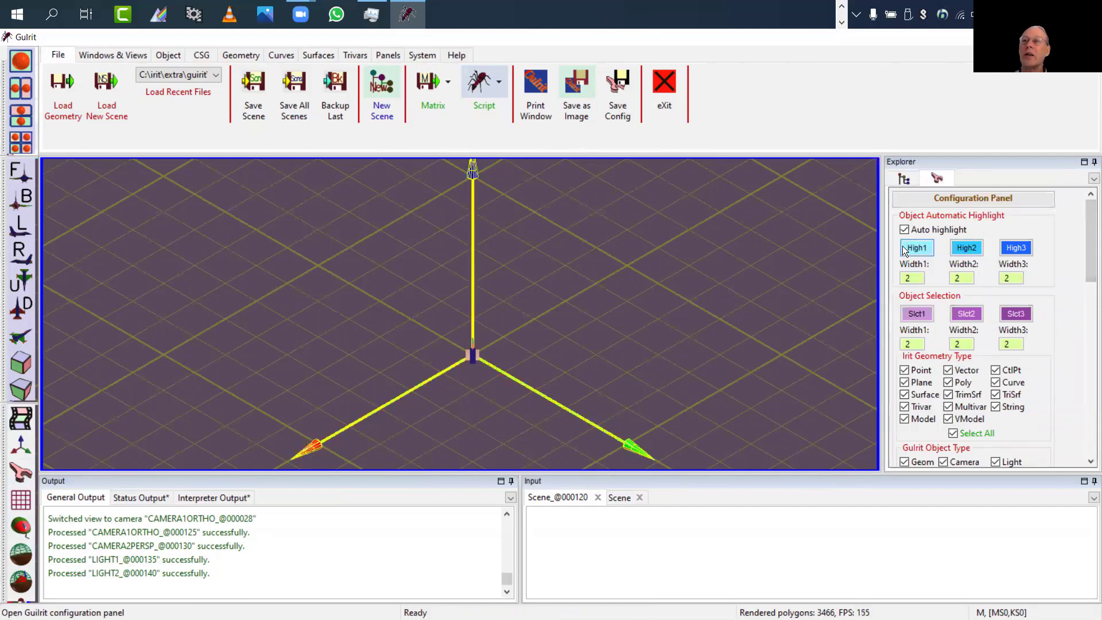
click(903, 229)
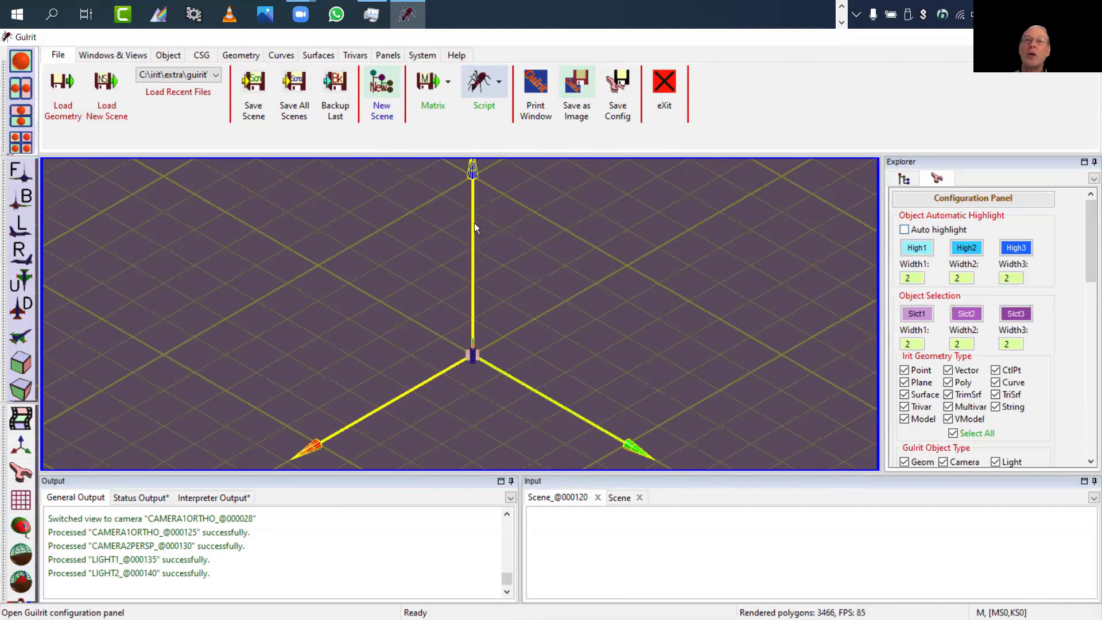
click(904, 230)
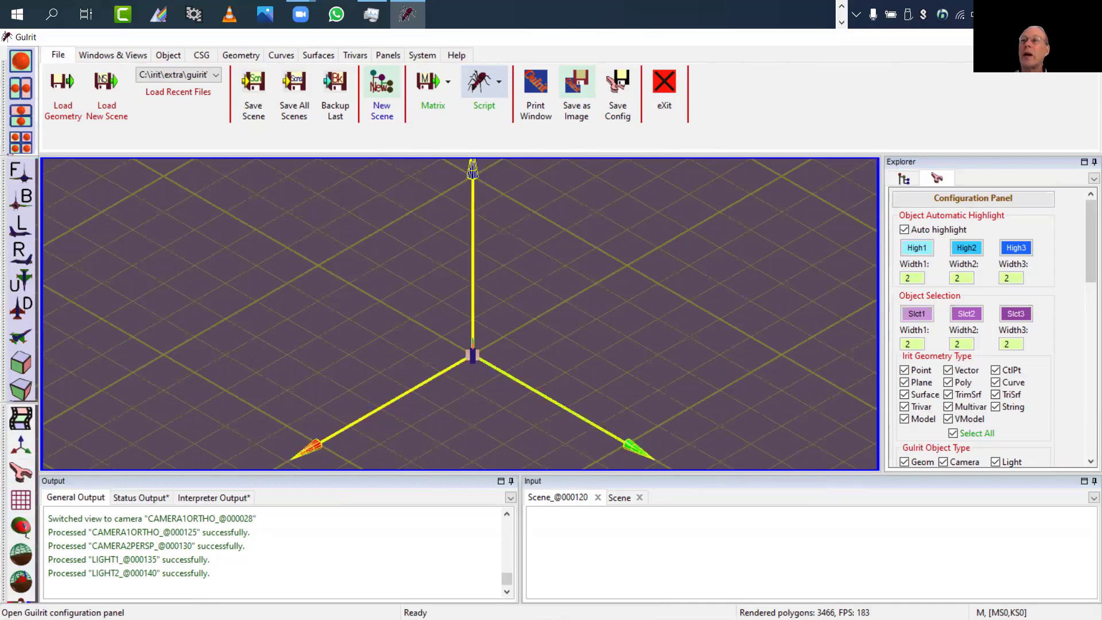
drag(1086, 252, 1064, 475)
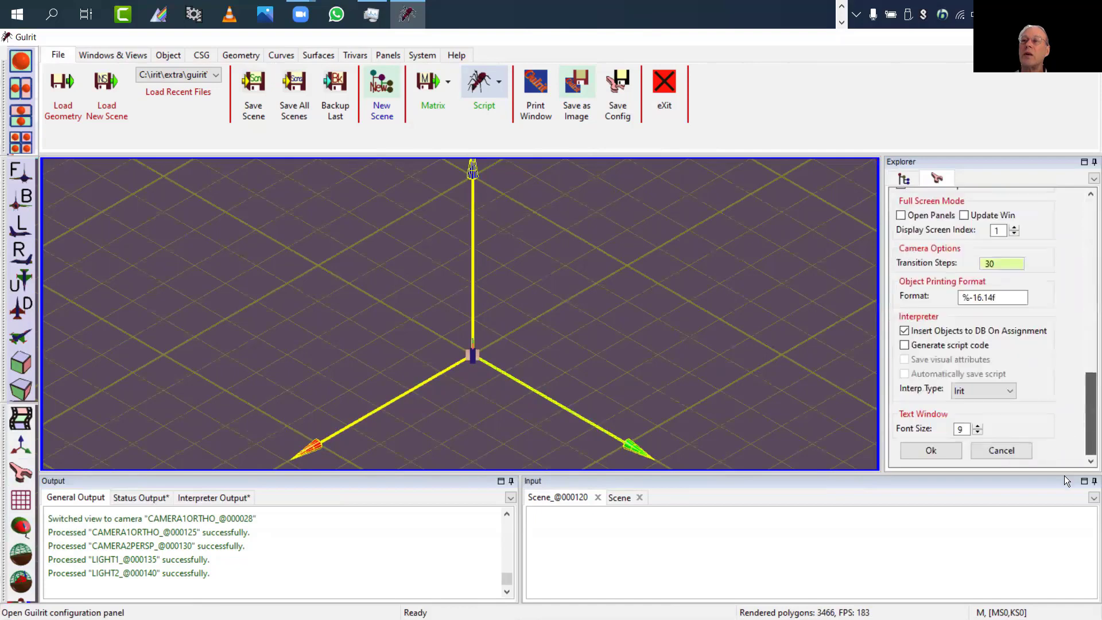
click(938, 451)
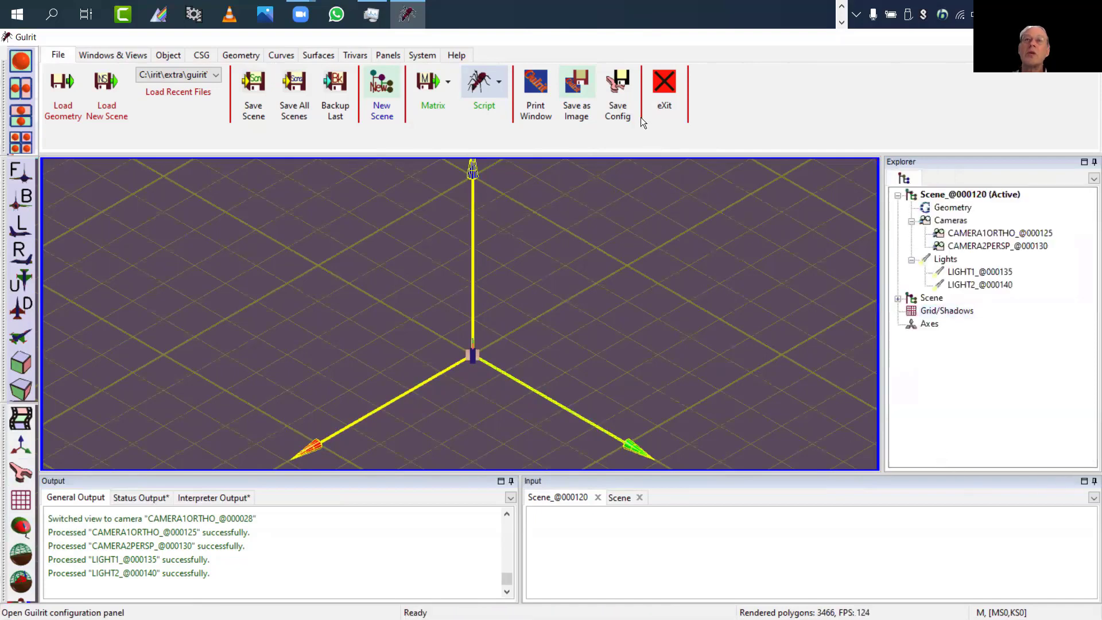
click(621, 92)
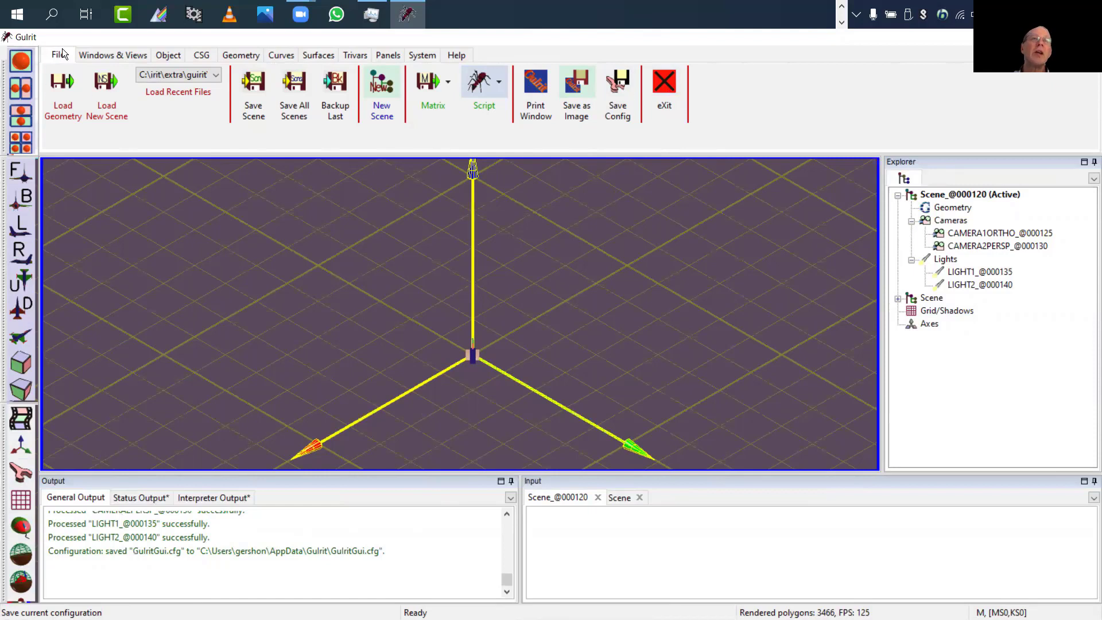
Step: Show the graphics window full screen and return to the regular layout
click(98, 54)
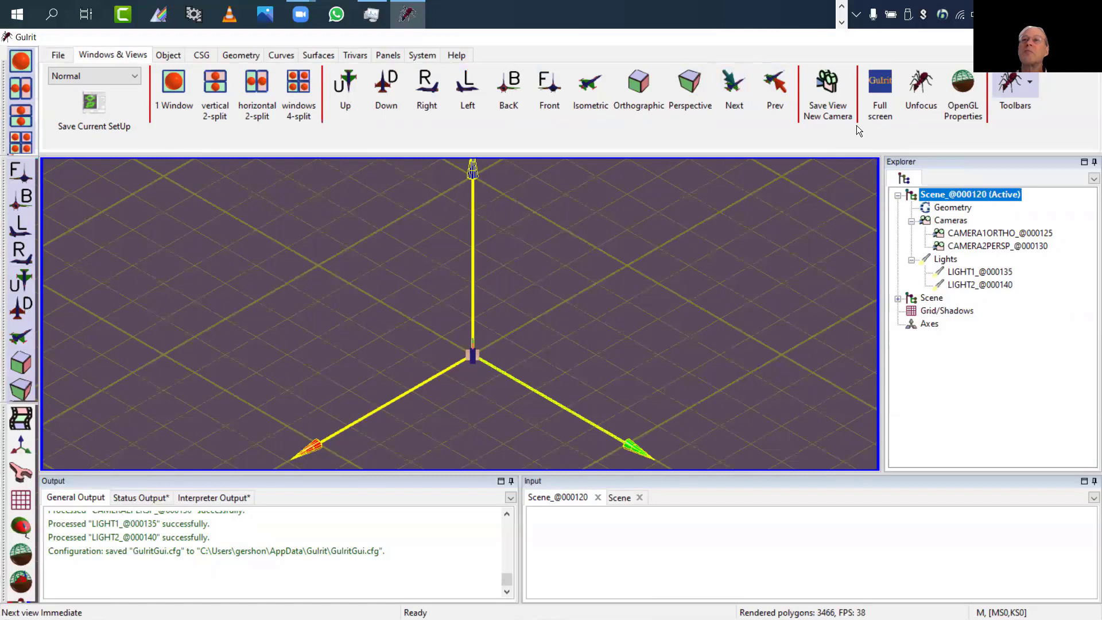
click(884, 83)
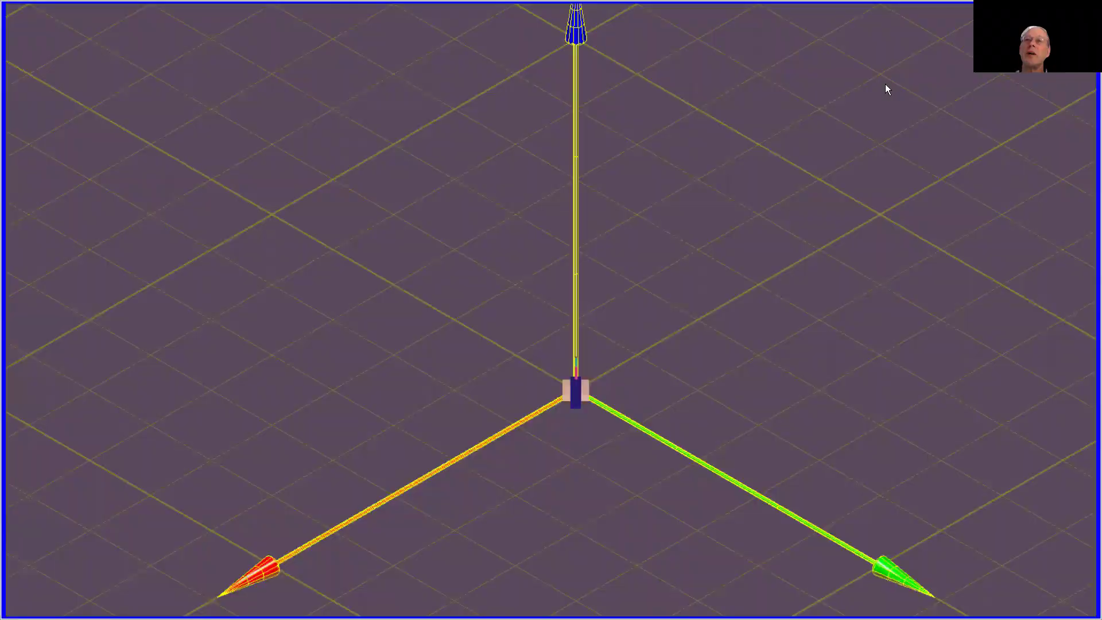
key(Escape)
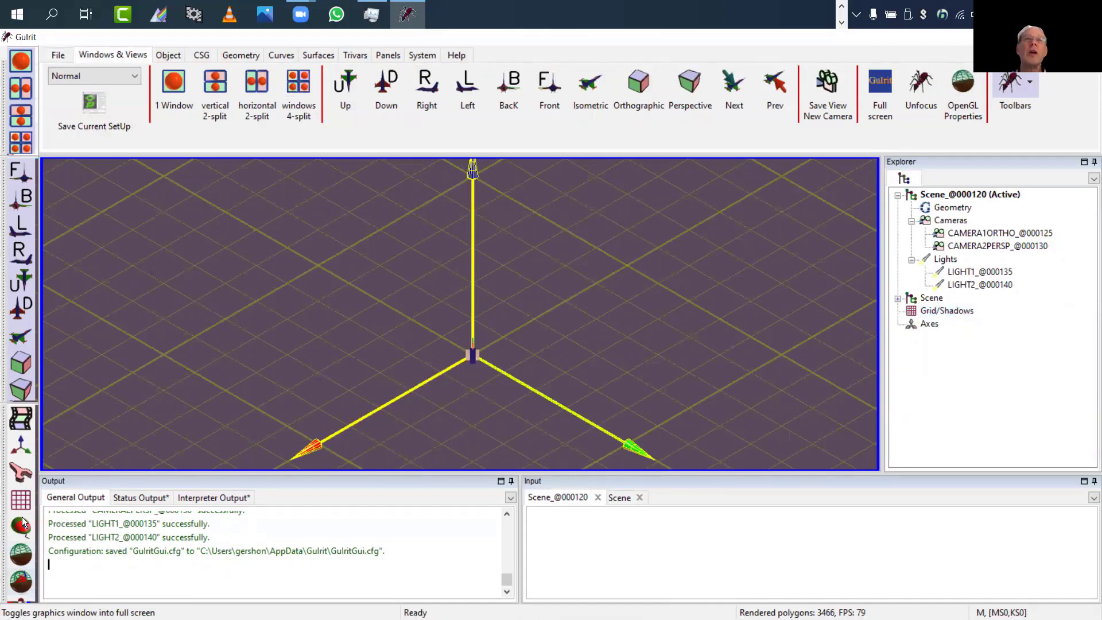
Step: Switch the window setup back and forth between Normal and Scripting, ending with Normal
click(111, 81)
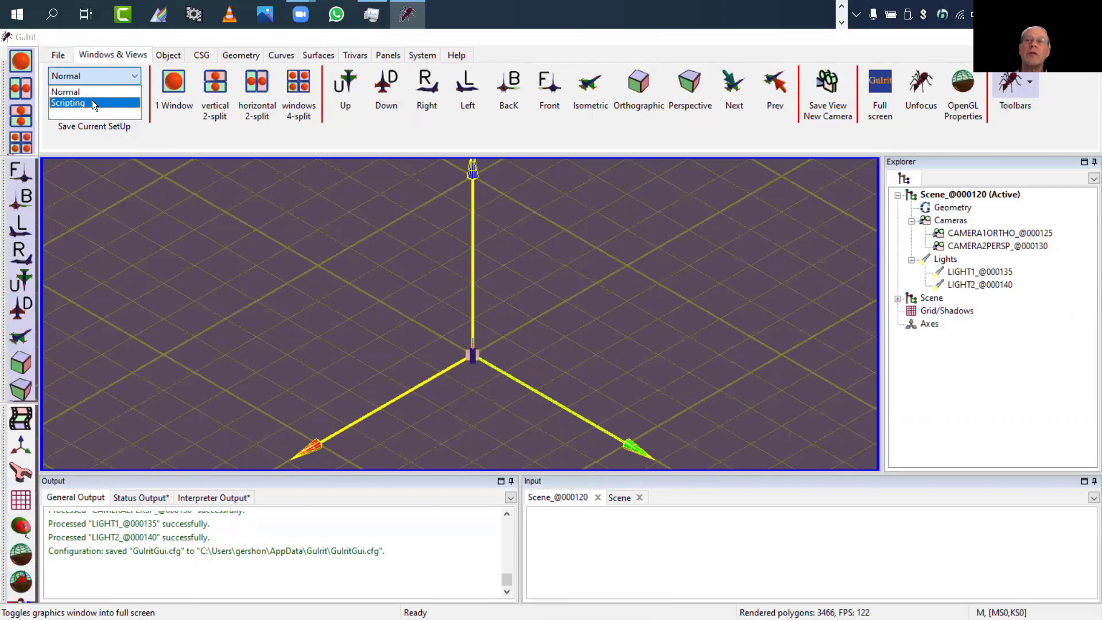
click(92, 102)
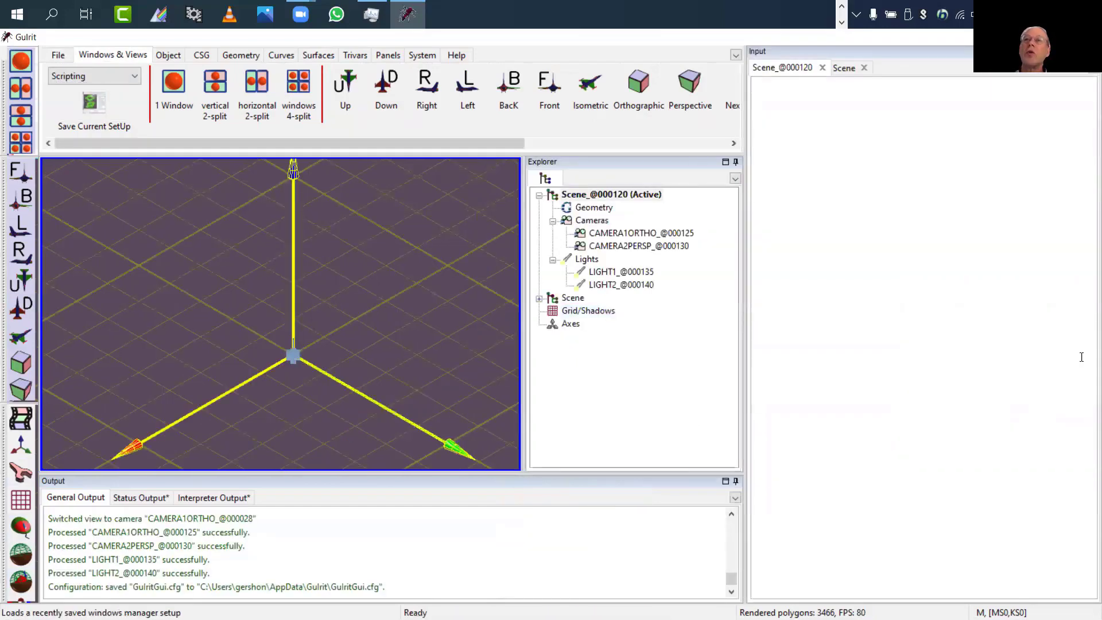
click(117, 75)
click(66, 91)
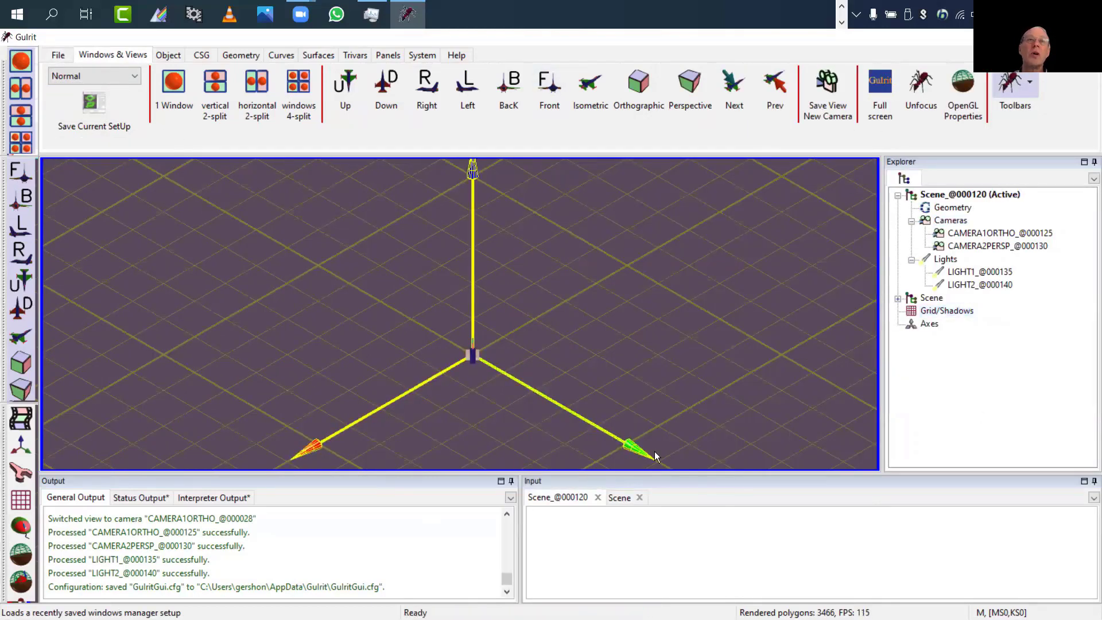
click(95, 76)
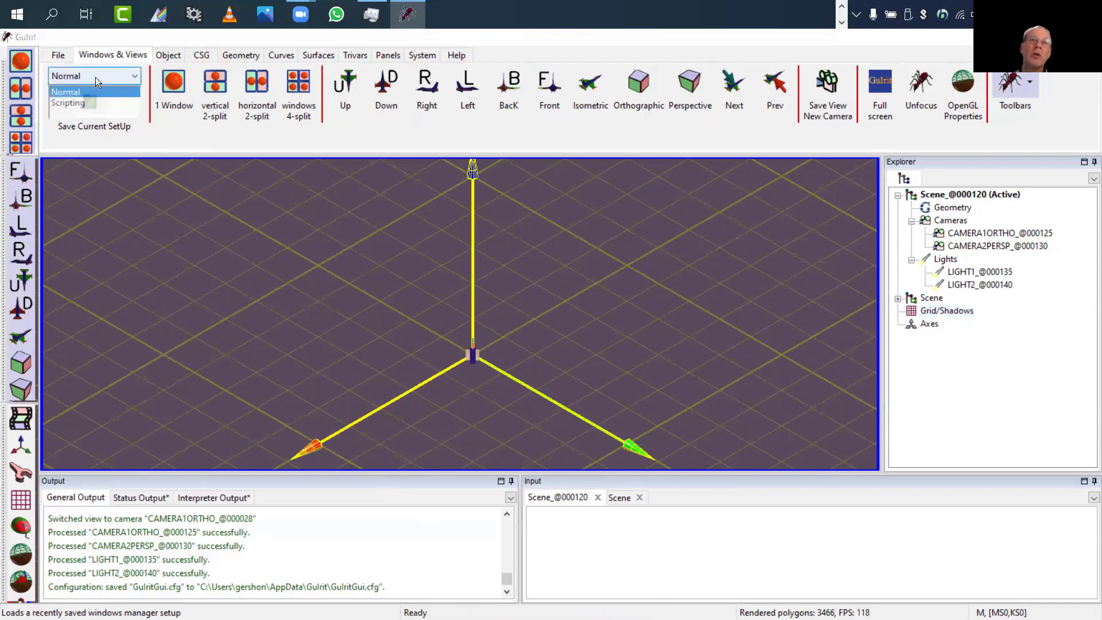
click(99, 98)
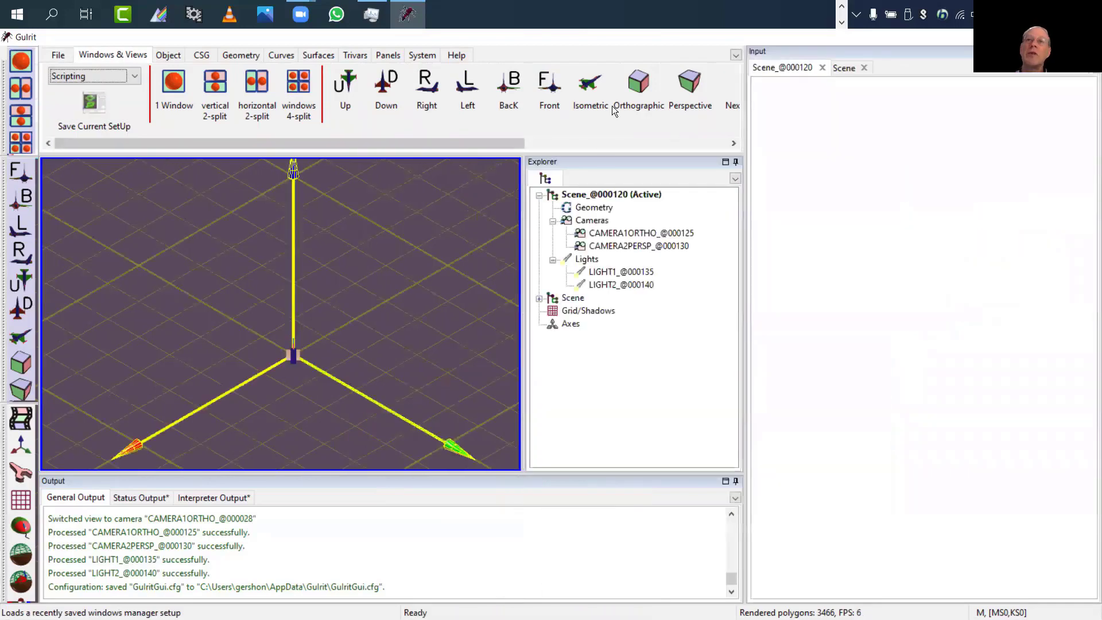
drag(500, 143, 714, 148)
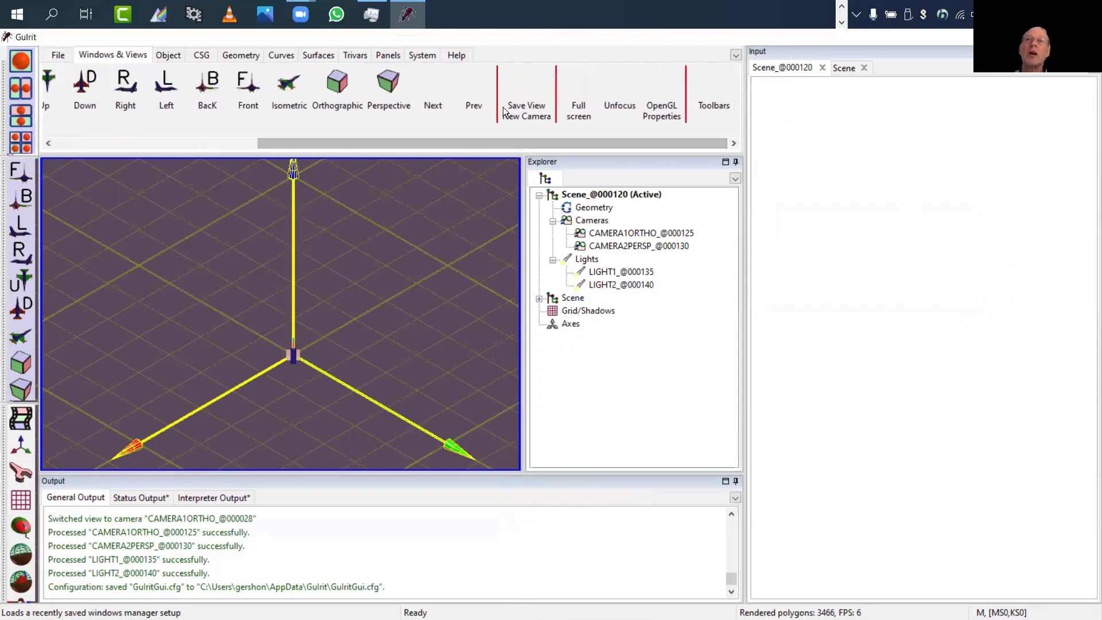
drag(409, 143, 132, 121)
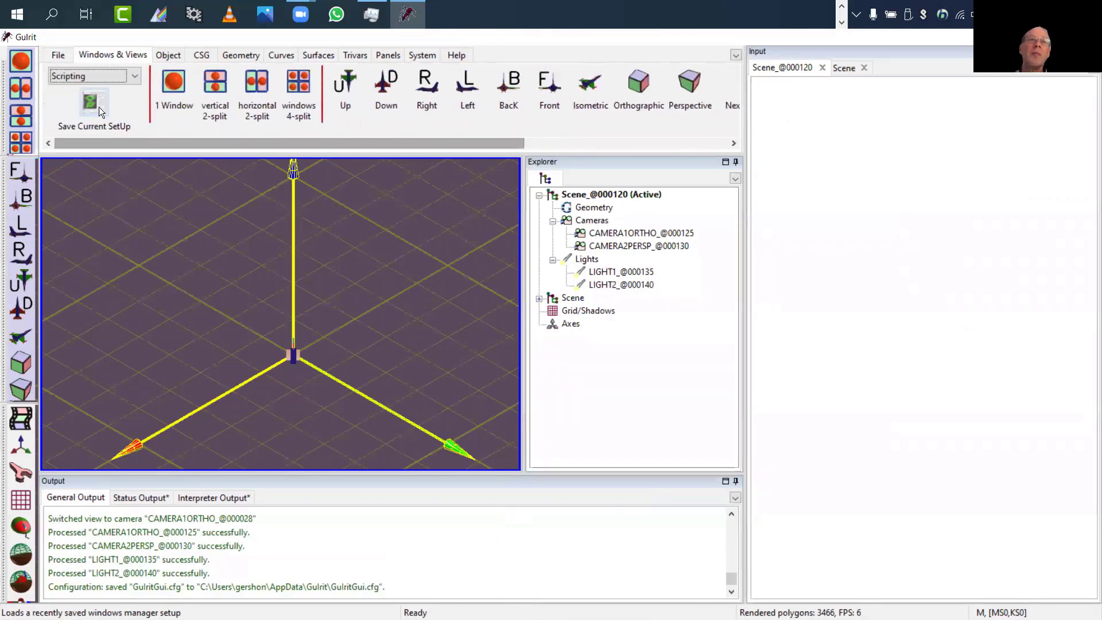
click(102, 76)
click(98, 89)
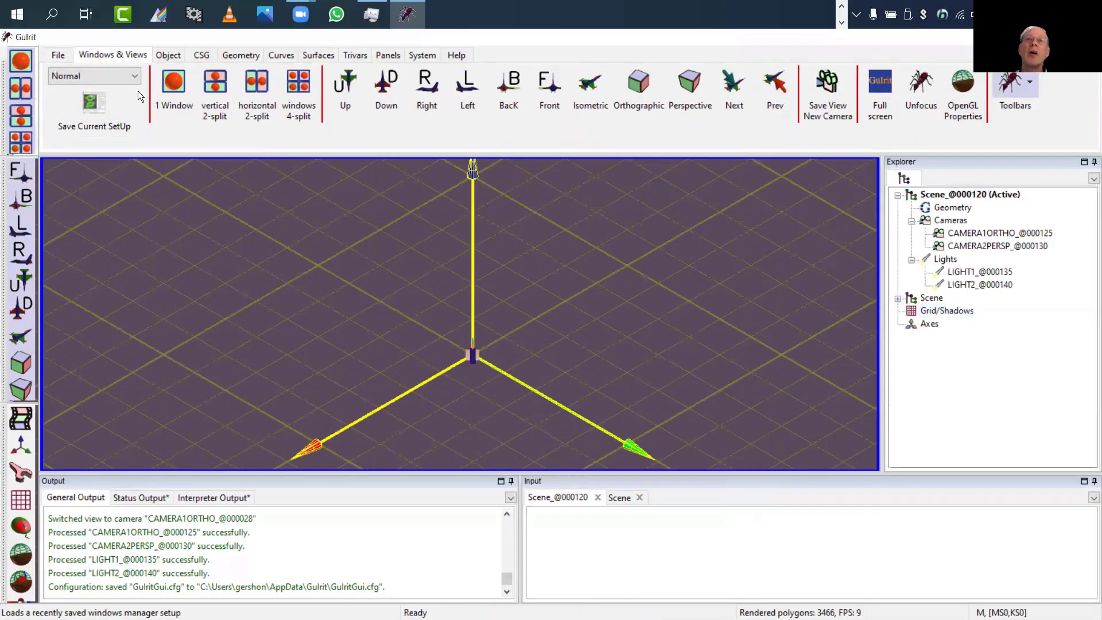
Step: Create a polygonal box primitive with its default corner and dimensions in the active scene
click(166, 55)
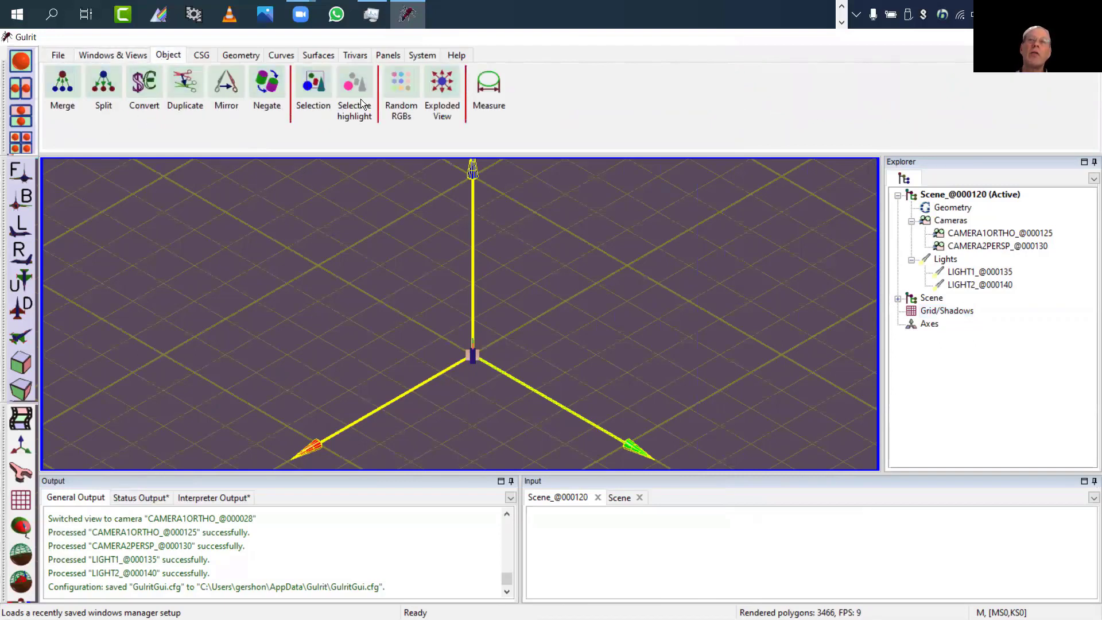
click(202, 55)
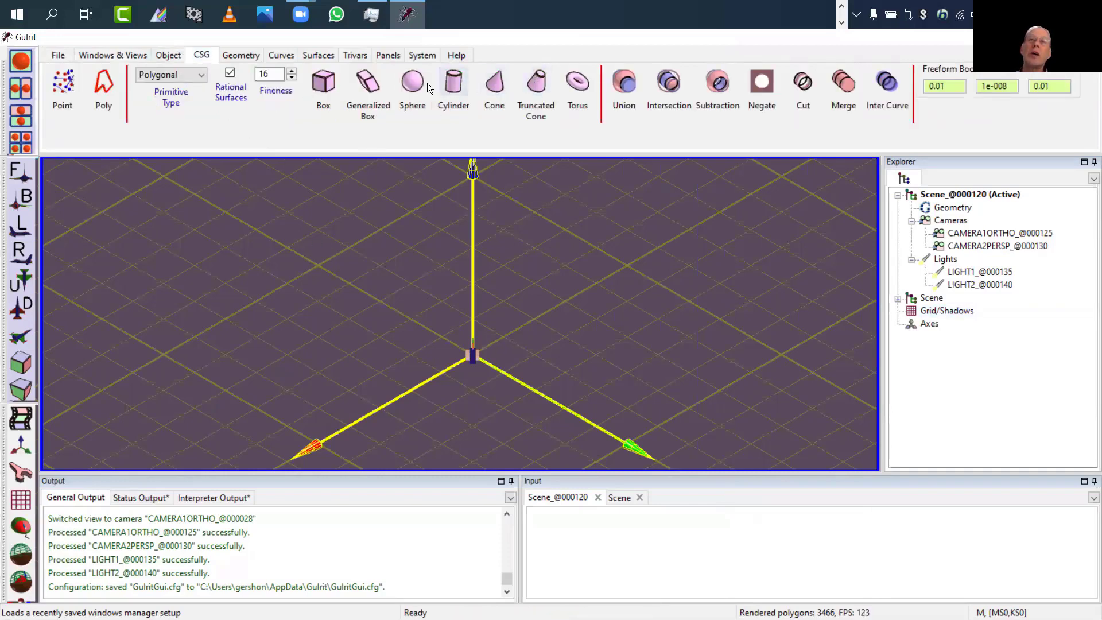
click(325, 83)
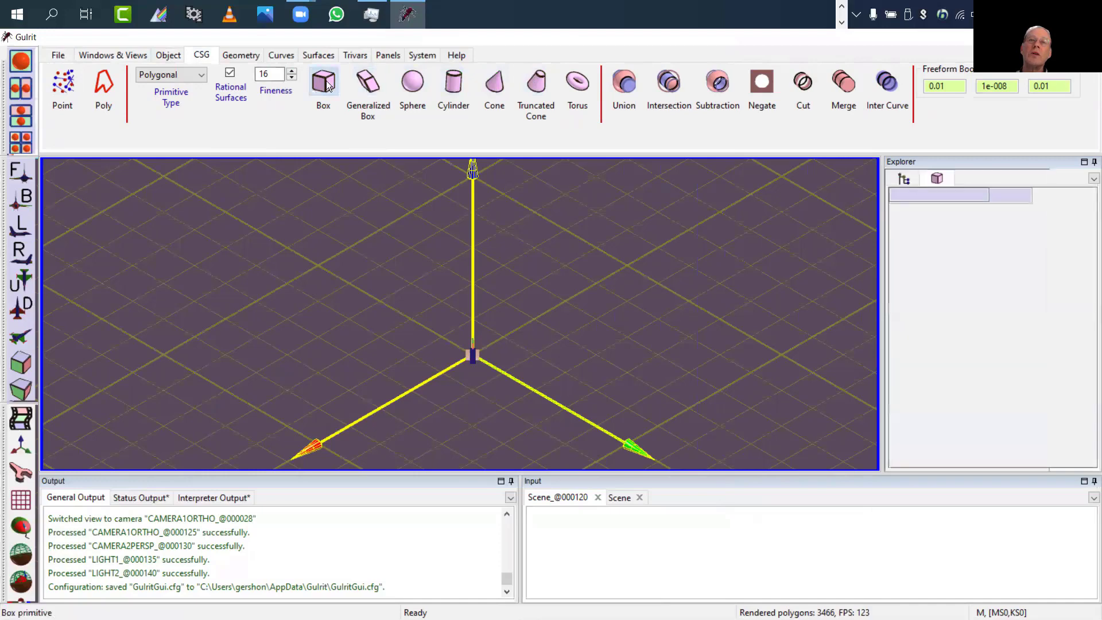
drag(609, 330, 682, 307)
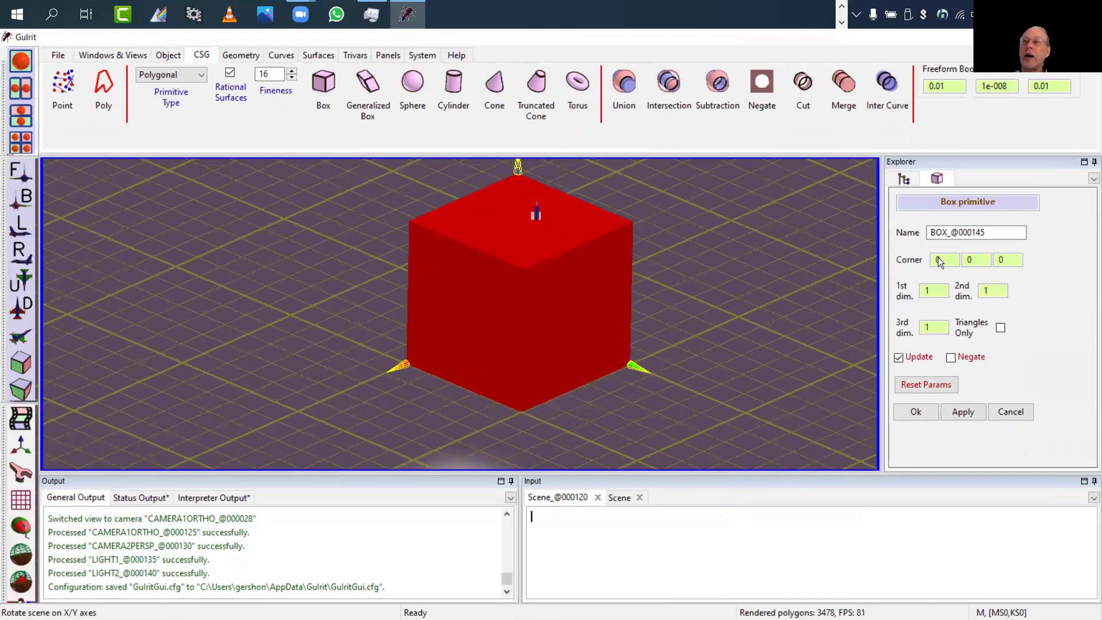
Step: Vary the X coordinate of the box's corner in both directions to shift the box along the X axis
scroll(938, 257, up, 5)
scroll(940, 259, down, 8)
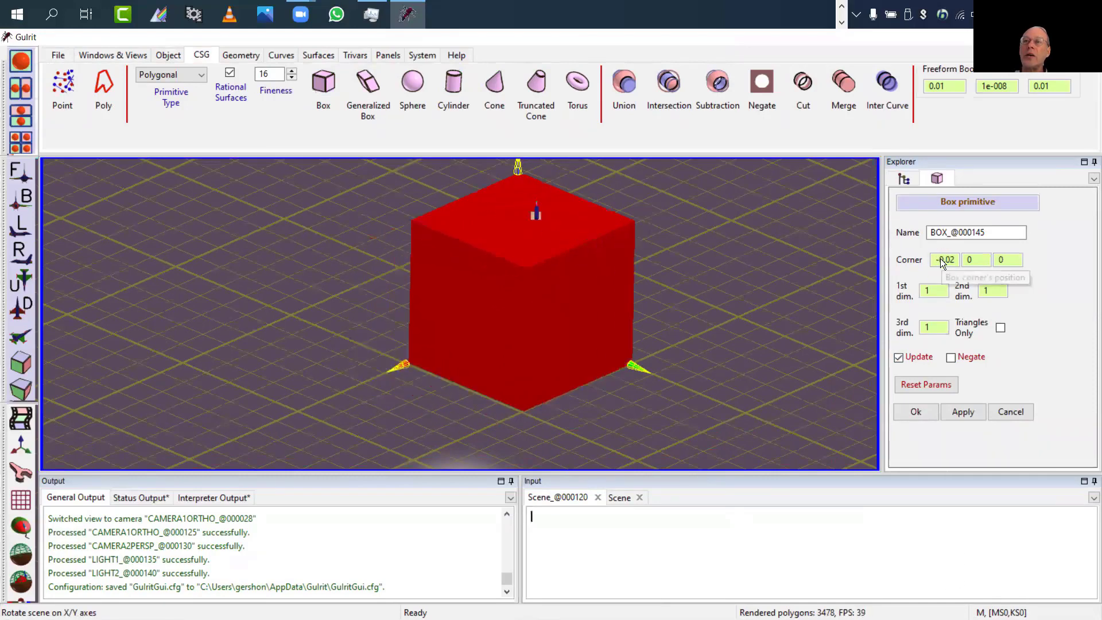
scroll(940, 259, up, 8)
scroll(943, 268, down, 10)
scroll(942, 258, up, 10)
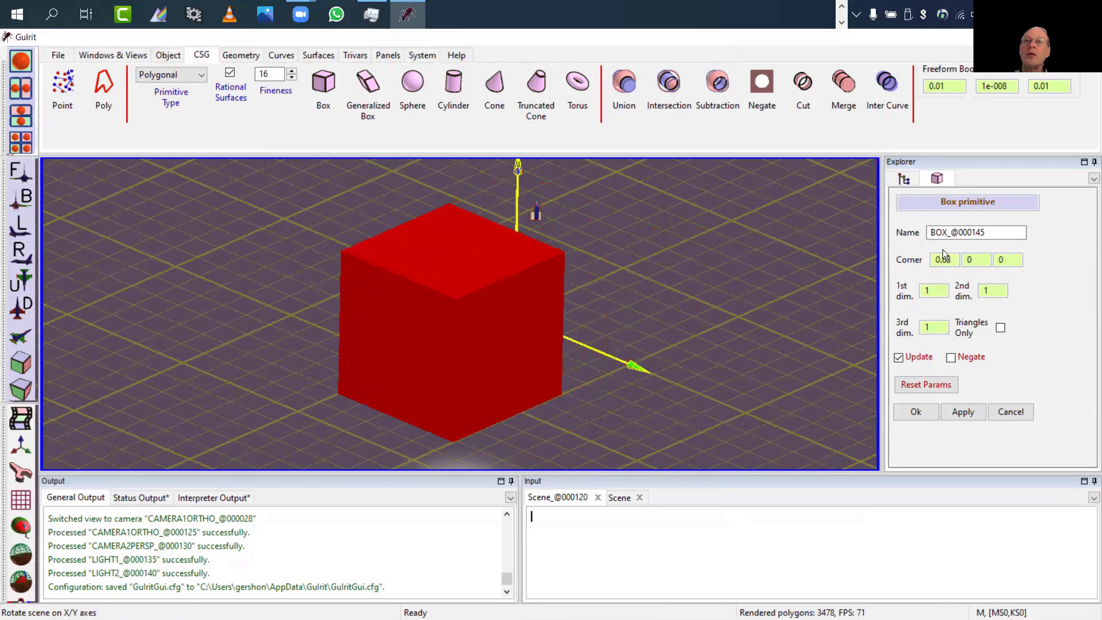
scroll(942, 264, down, 9)
scroll(942, 263, up, 8)
scroll(940, 261, down, 6)
scroll(941, 261, up, 5)
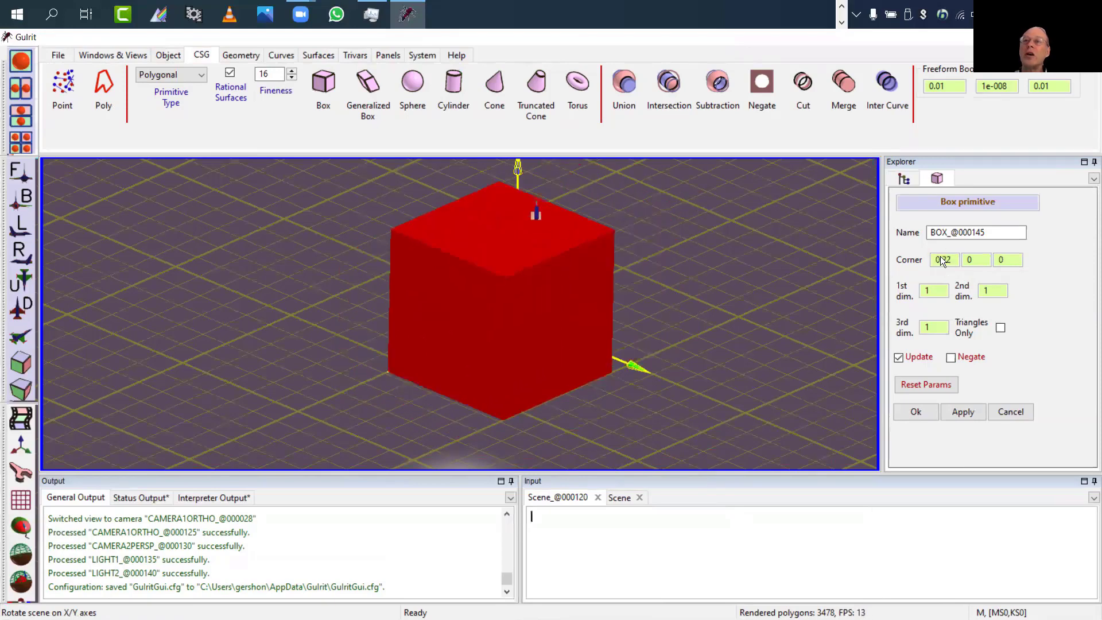
scroll(947, 263, down, 3)
scroll(974, 257, up, 5)
Step: Vary the Y coordinate of the box's corner to shift the box along the Y axis
scroll(974, 253, down, 8)
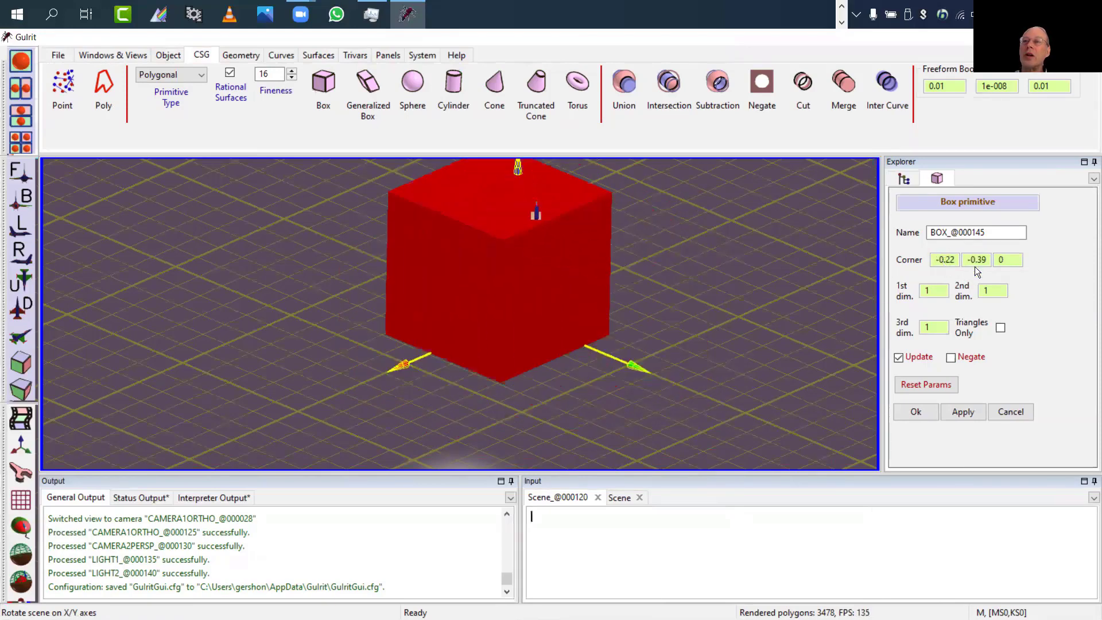
scroll(974, 265, up, 3)
scroll(973, 261, down, 5)
scroll(971, 259, up, 3)
scroll(970, 267, down, 10)
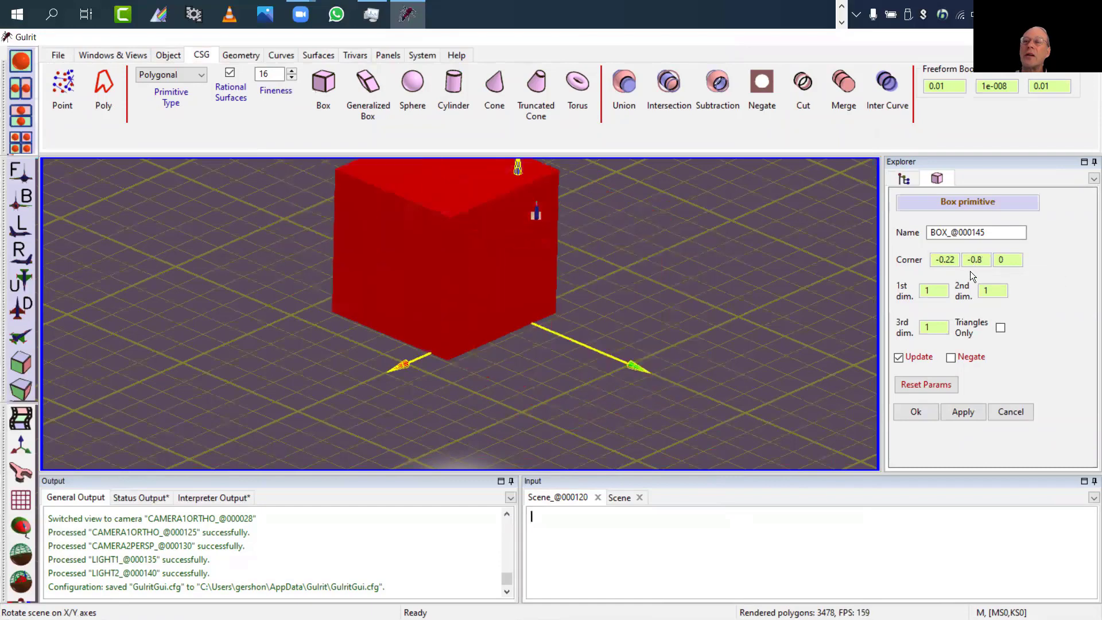
scroll(1004, 258, up, 1)
scroll(1004, 255, up, 5)
Step: Move the box up and down through its corner's Z coordinate, ending at -0.55
scroll(1004, 256, down, 8)
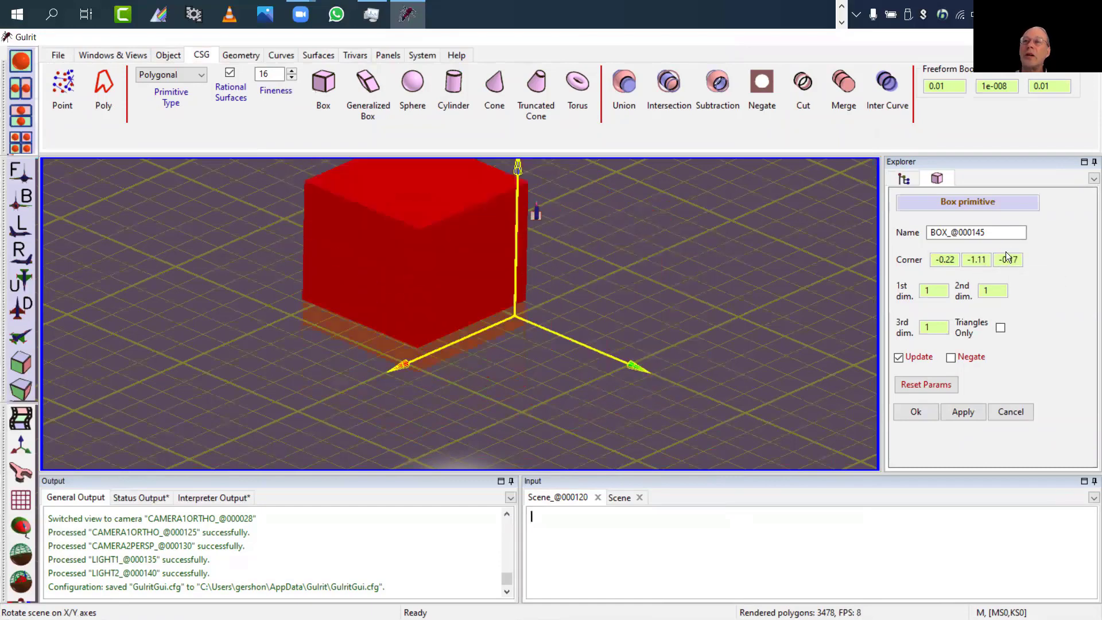
scroll(1004, 259, up, 6)
scroll(1004, 260, down, 4)
scroll(1003, 255, up, 6)
scroll(1003, 253, down, 6)
scroll(1001, 249, up, 6)
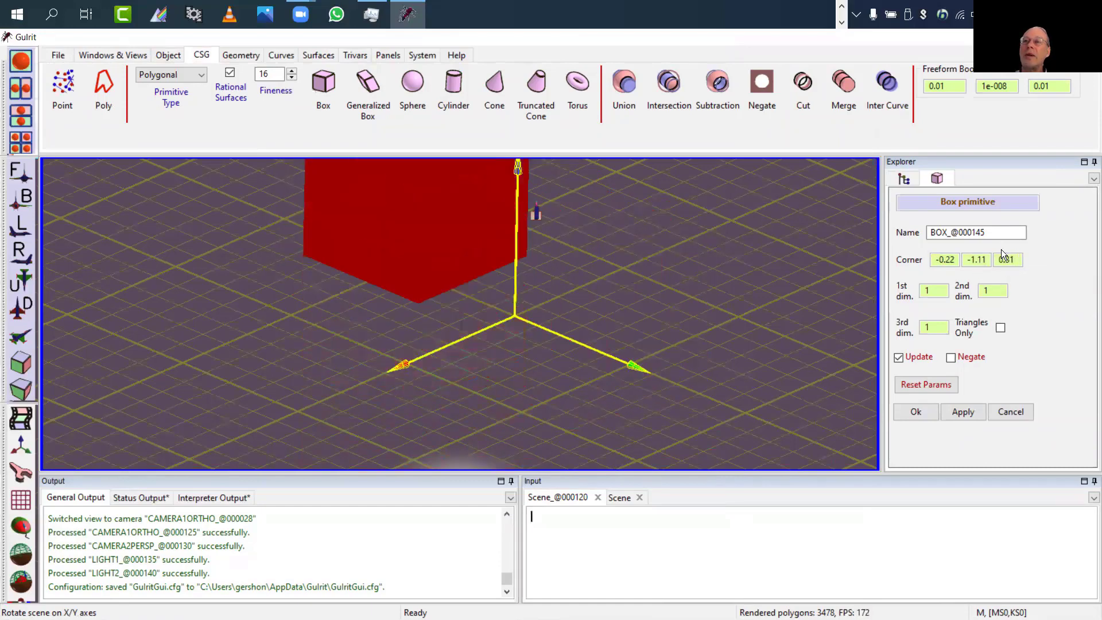
scroll(999, 264, down, 9)
scroll(996, 270, up, 3)
scroll(993, 269, down, 3)
Step: Set the box's corner to X -0.63 and Y -1.05, its dimensions to 1.83, 1.6 and 1.19, and accept the box
scroll(975, 252, up, 4)
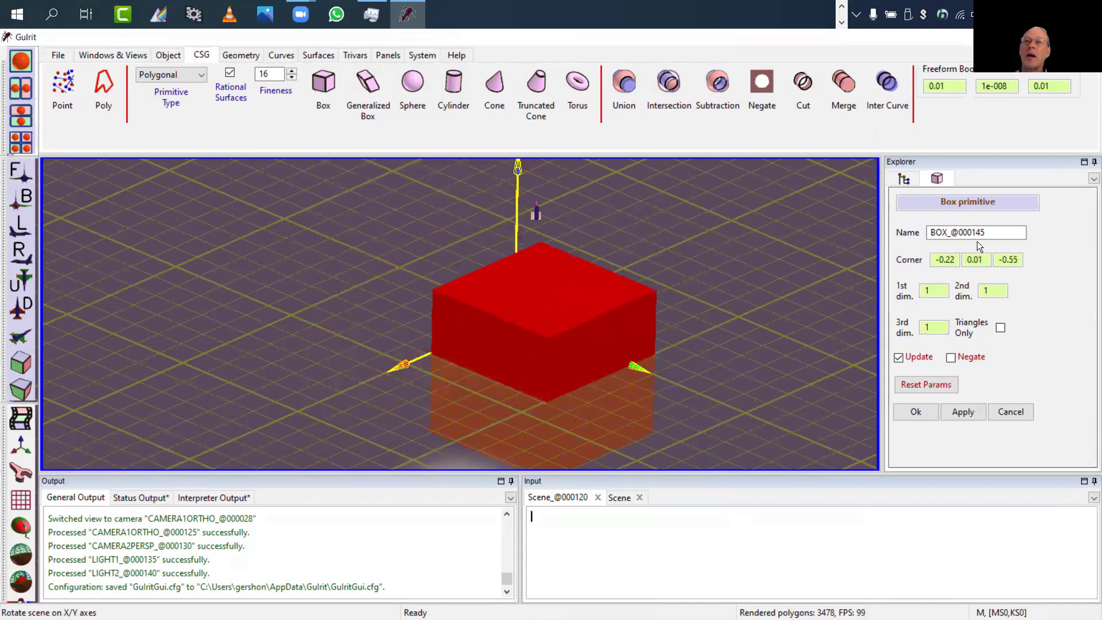
scroll(978, 256, down, 5)
scroll(978, 253, up, 3)
drag(979, 250, 992, 279)
mouse_move(938, 327)
mouse_down()
mouse_move(938, 311)
mouse_move(940, 325)
mouse_up()
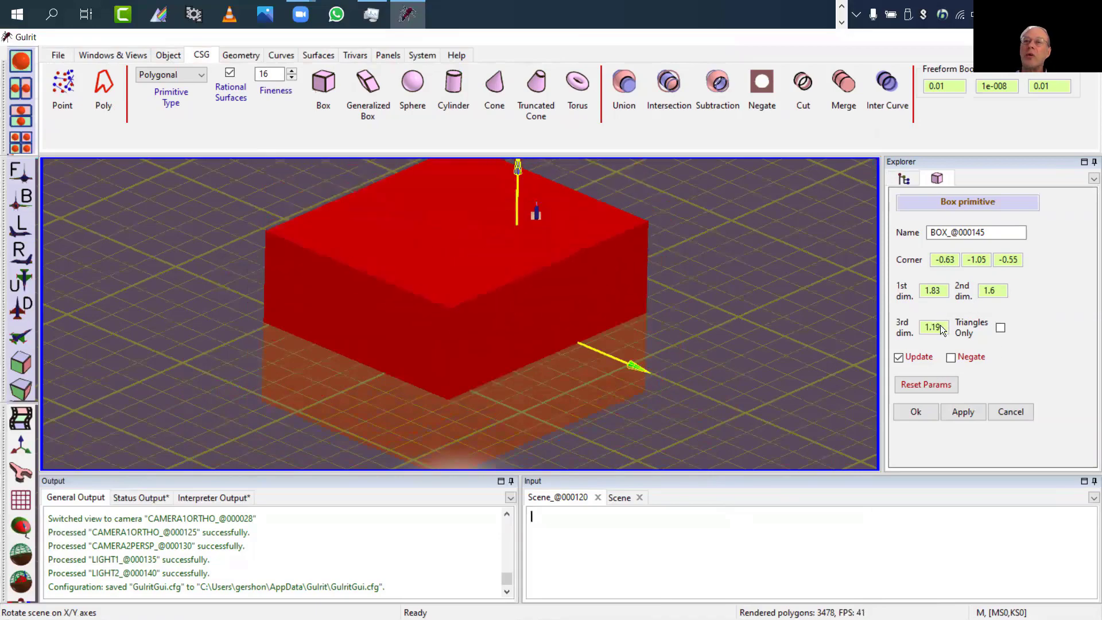
click(923, 416)
right_drag(764, 344, 655, 333)
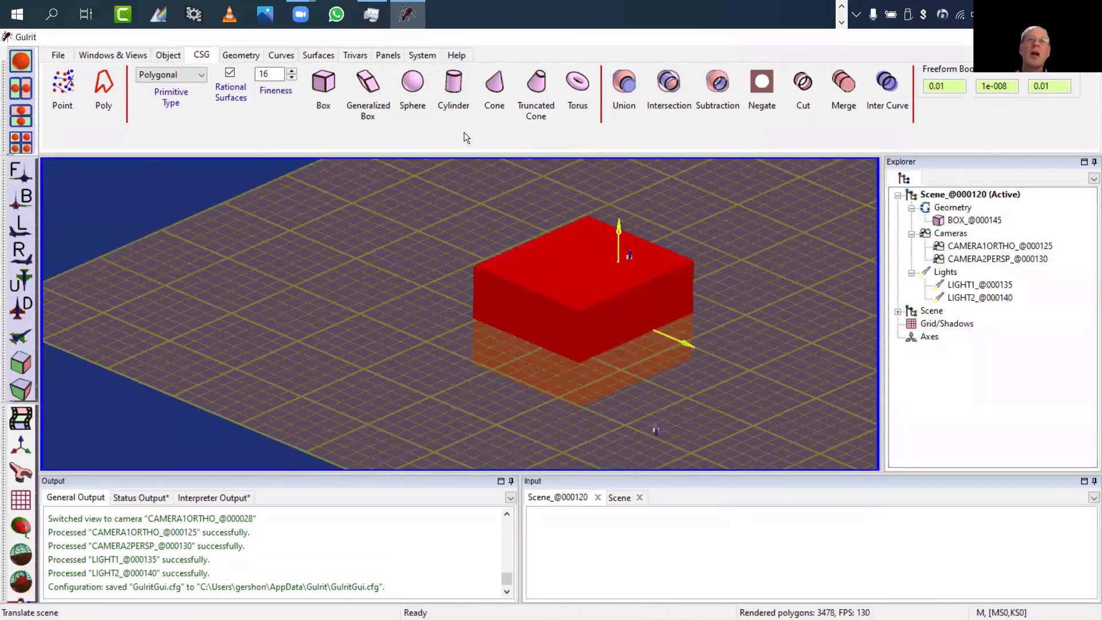
Step: Create a sphere primitive overlapping the box, with its center at 1.31, 0, 0 and a radius of 1.29
click(414, 83)
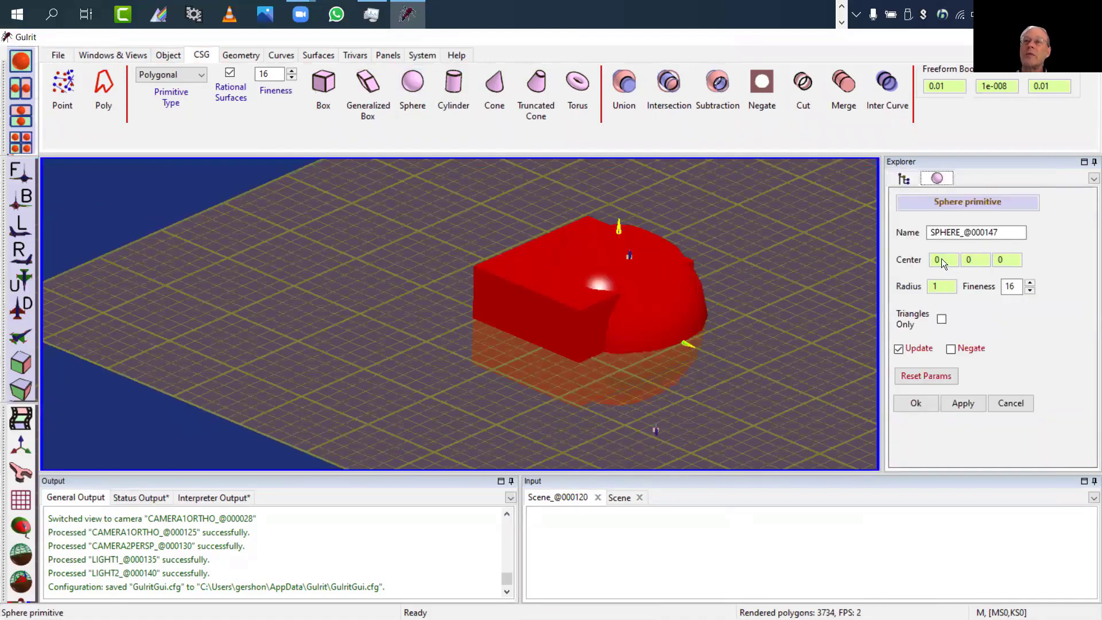
drag(941, 261, 937, 239)
mouse_move(754, 328)
mouse_down()
mouse_move(401, 308)
mouse_move(827, 315)
mouse_move(755, 309)
mouse_up()
drag(941, 292, 941, 286)
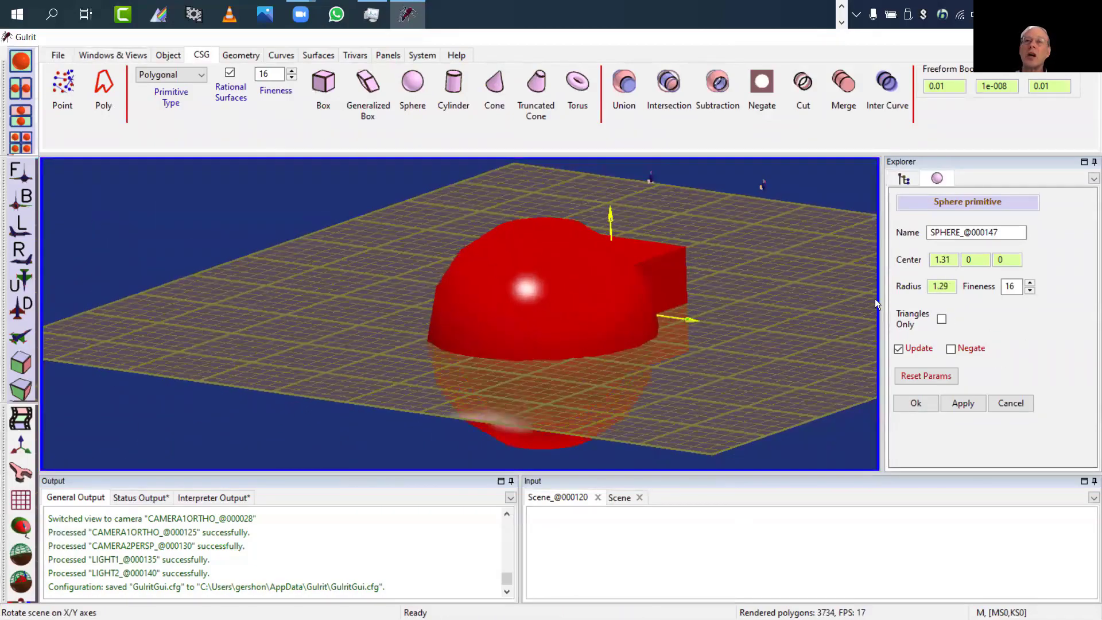
drag(877, 304, 663, 345)
drag(784, 372, 757, 400)
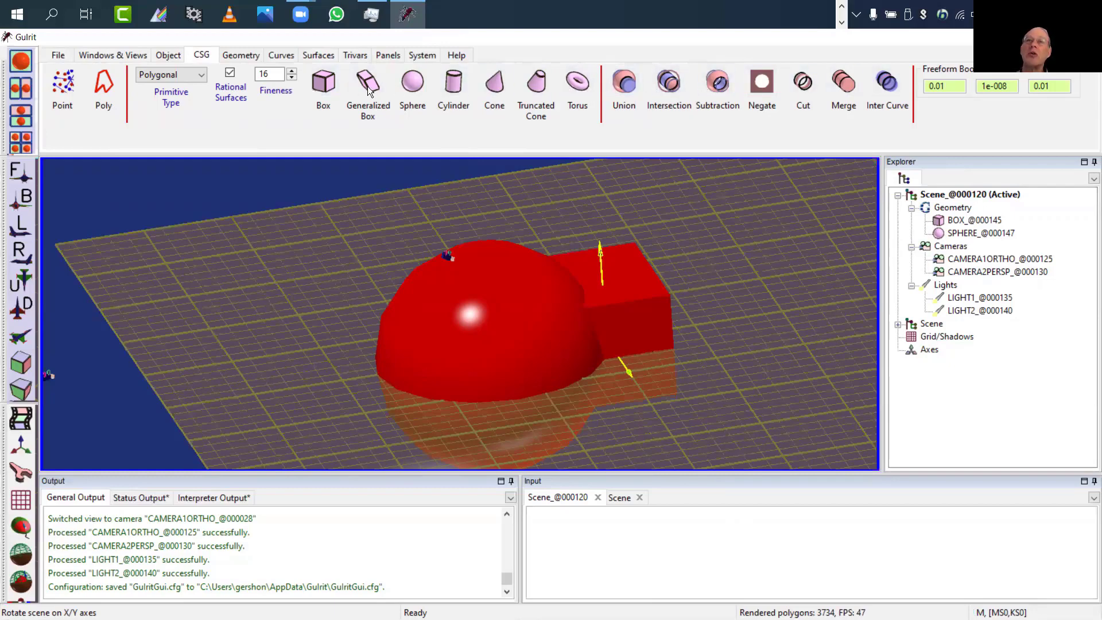
drag(448, 166, 654, 138)
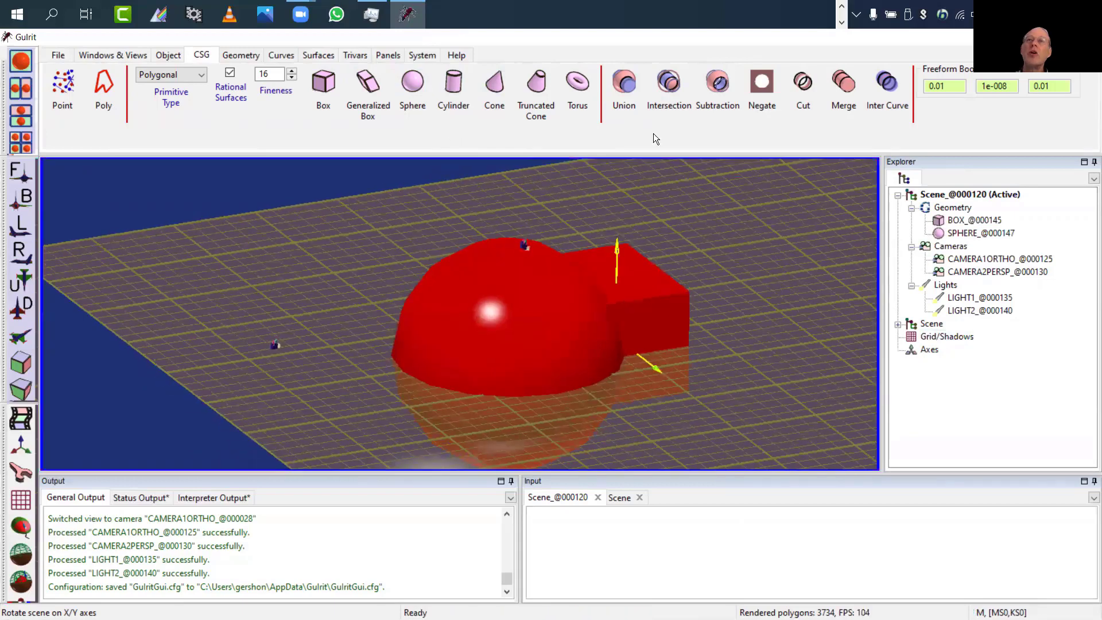
Step: Start a Boolean intersection and compare the objects offered as its first operand with the geometry listed in the scene tree
click(669, 84)
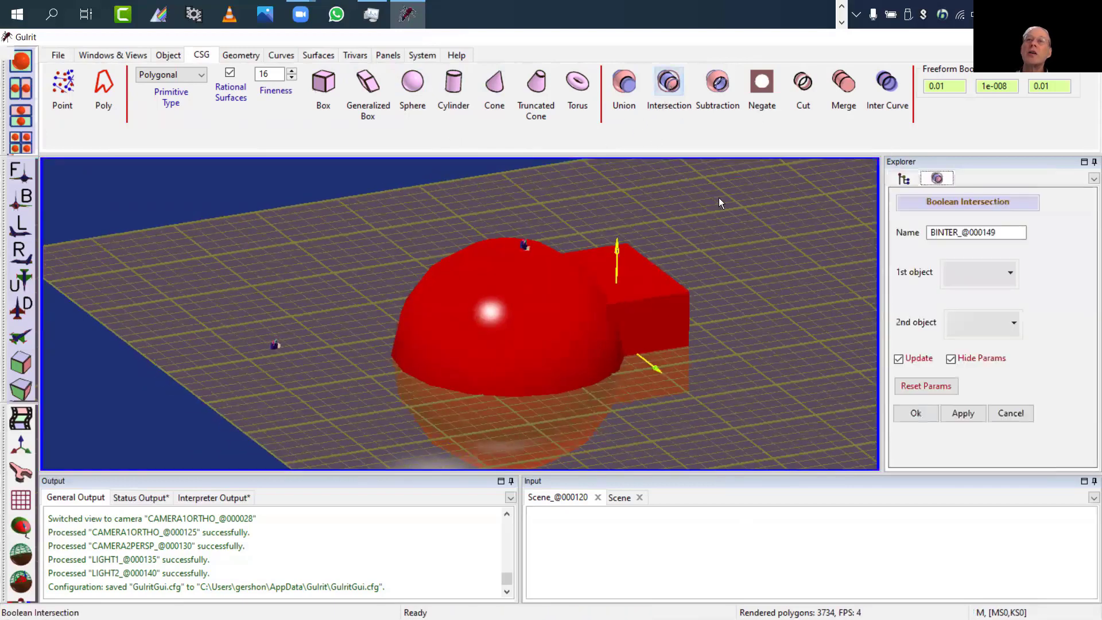
click(970, 273)
mouse_move(980, 294)
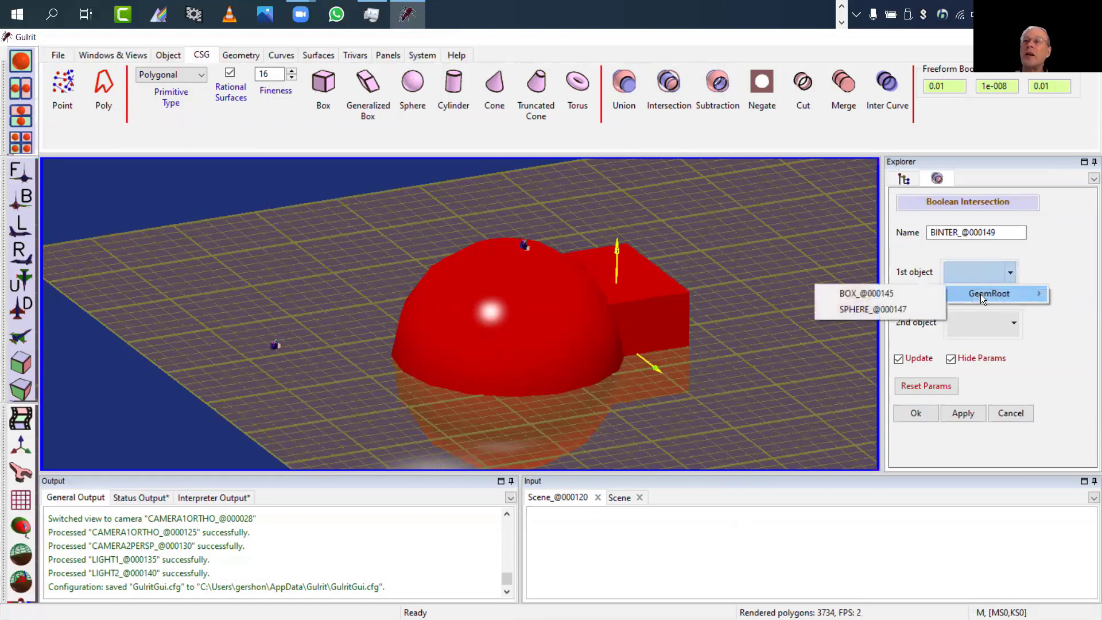
click(904, 179)
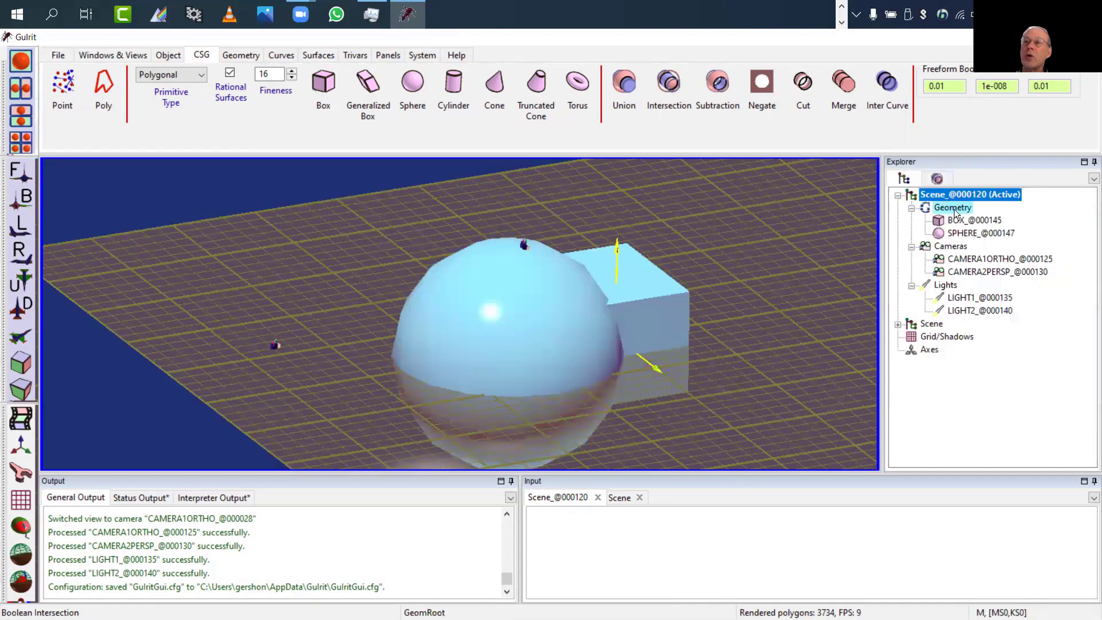
click(935, 179)
click(964, 270)
mouse_move(975, 292)
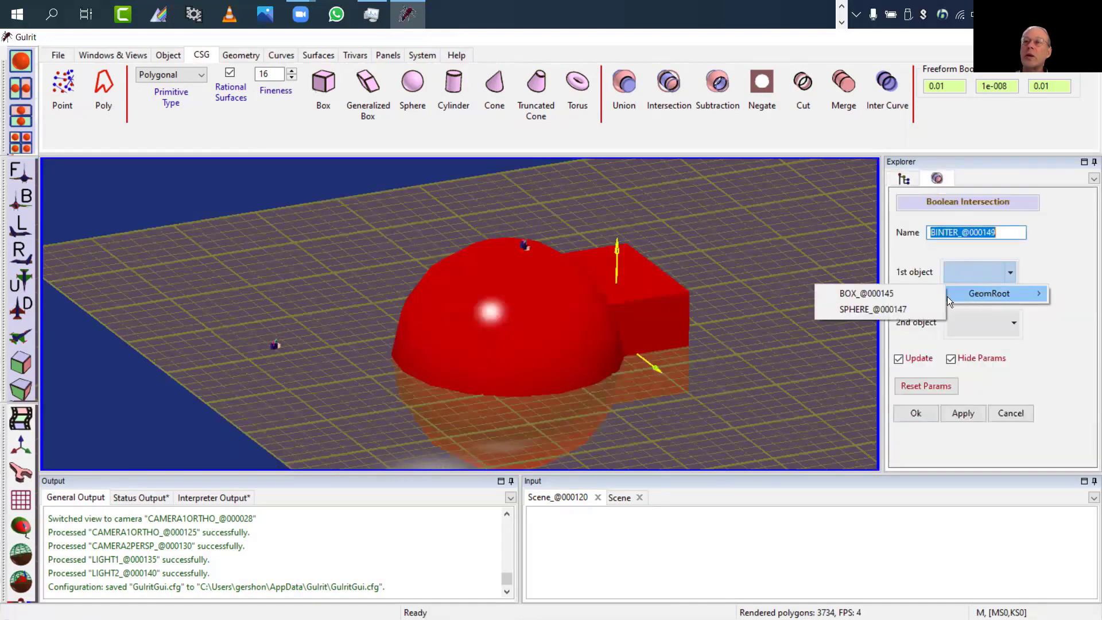
click(912, 178)
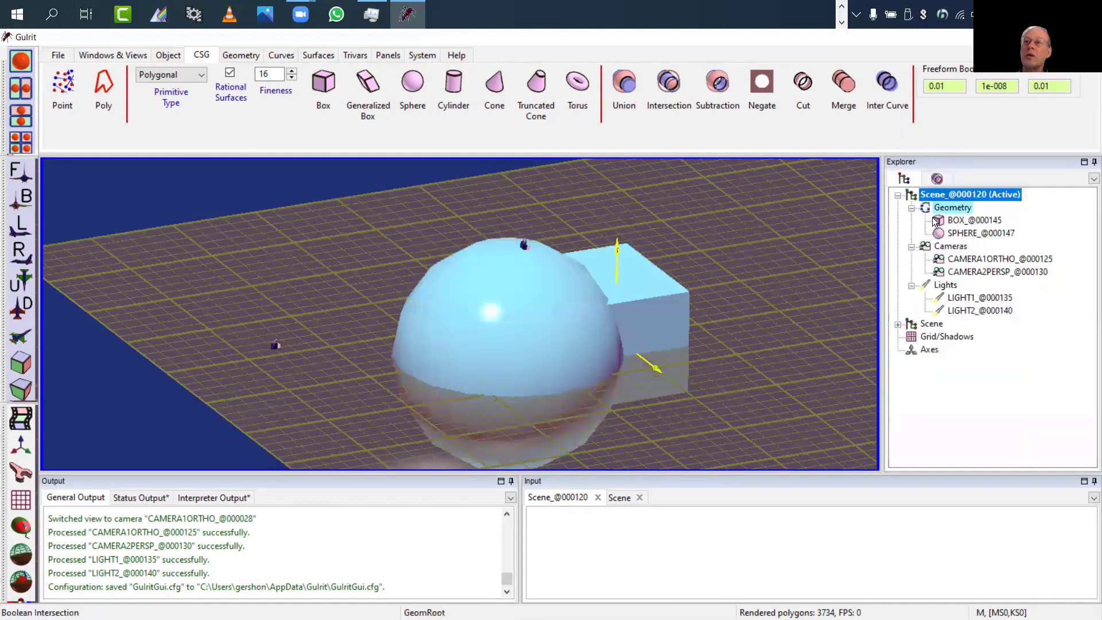
click(936, 179)
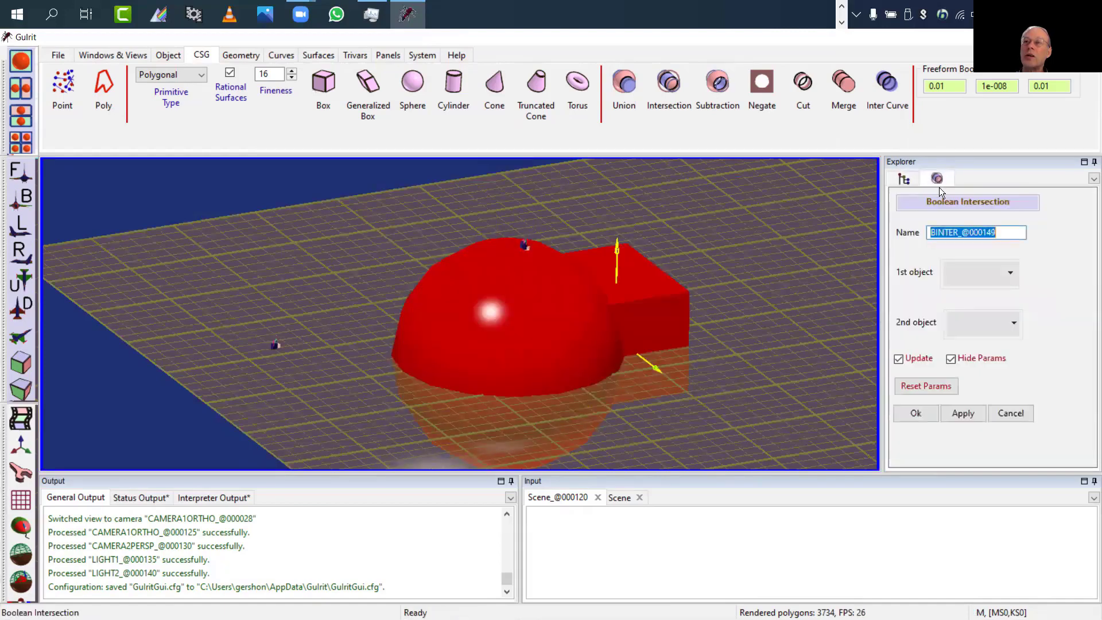
Step: Intersect the box as first object with the sphere as second object, accept, and examine the resulting solid
click(981, 277)
mouse_move(970, 295)
click(872, 294)
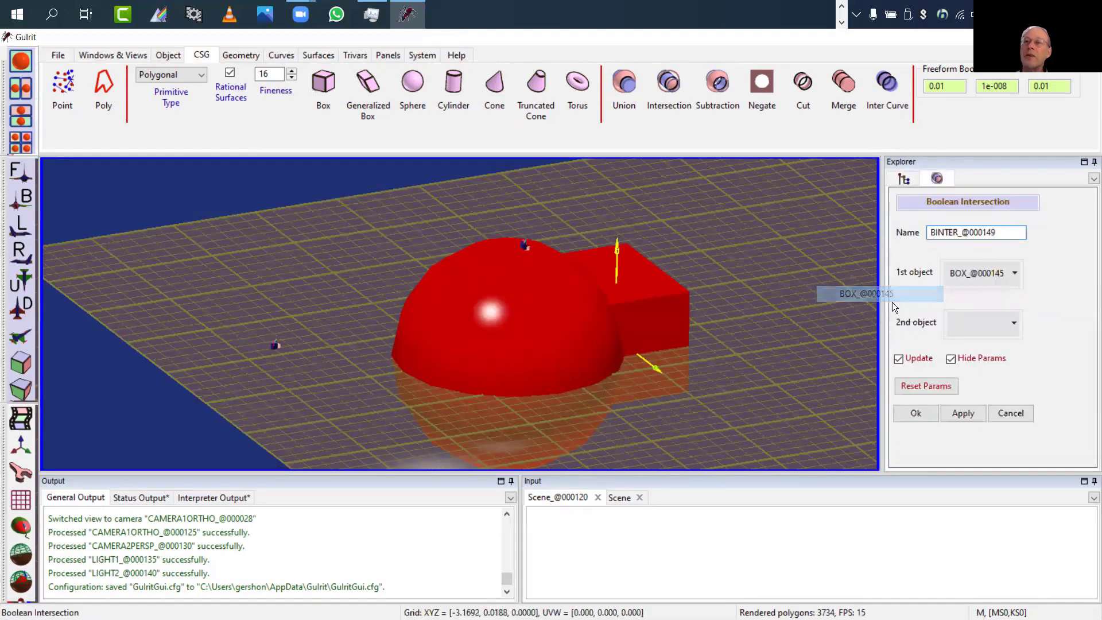
click(964, 322)
mouse_move(969, 342)
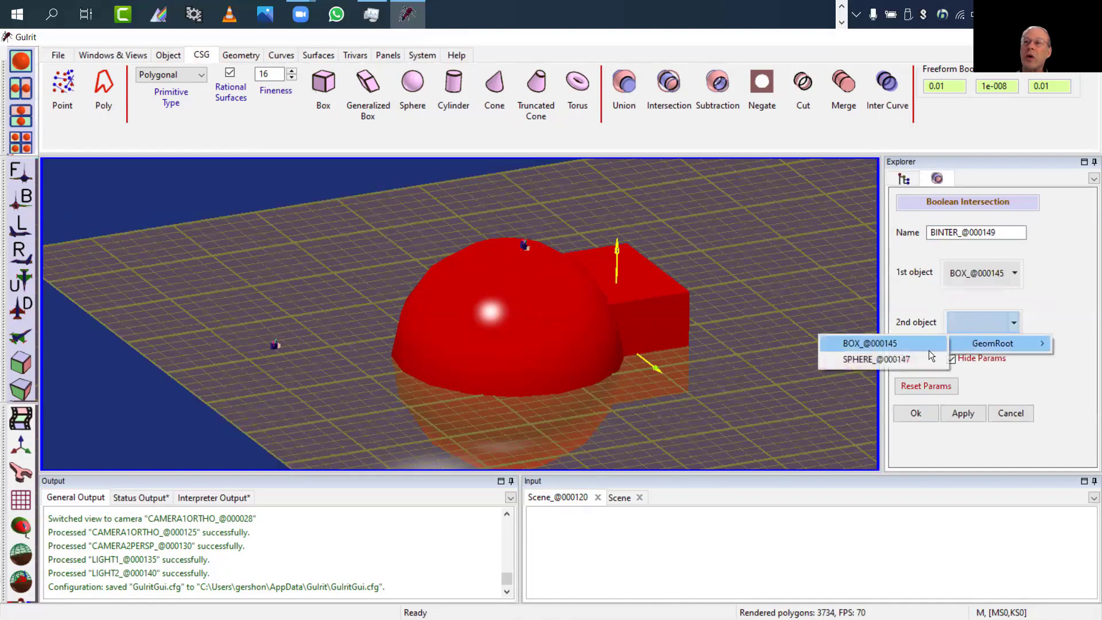
click(892, 359)
click(923, 412)
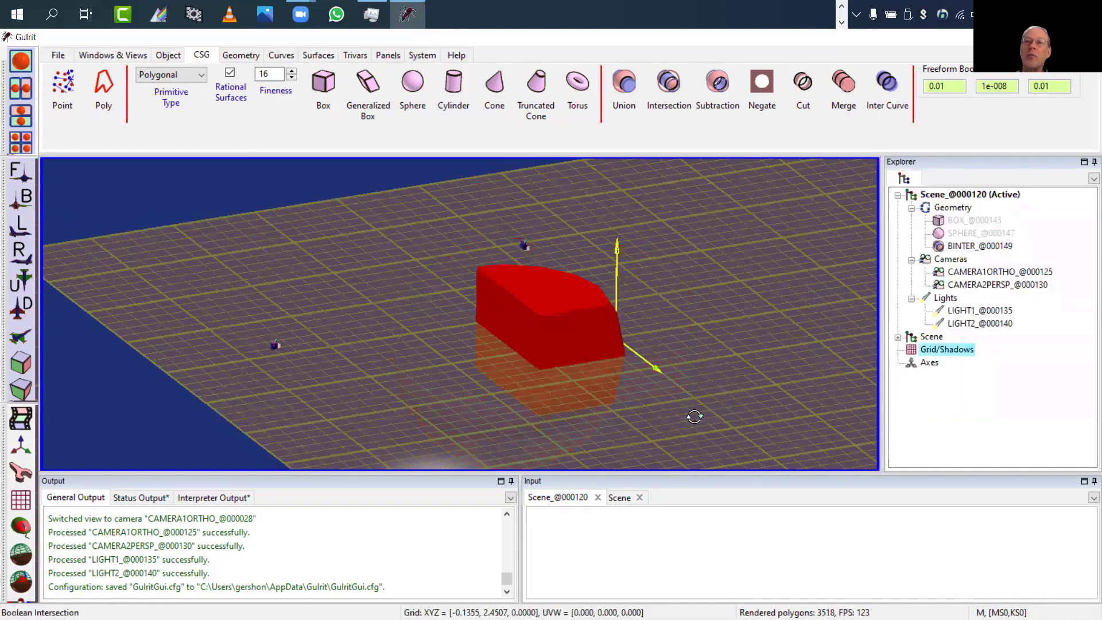
mouse_move(695, 417)
mouse_down()
mouse_move(896, 375)
mouse_move(720, 392)
mouse_move(713, 406)
mouse_up()
right_drag(713, 405, 707, 377)
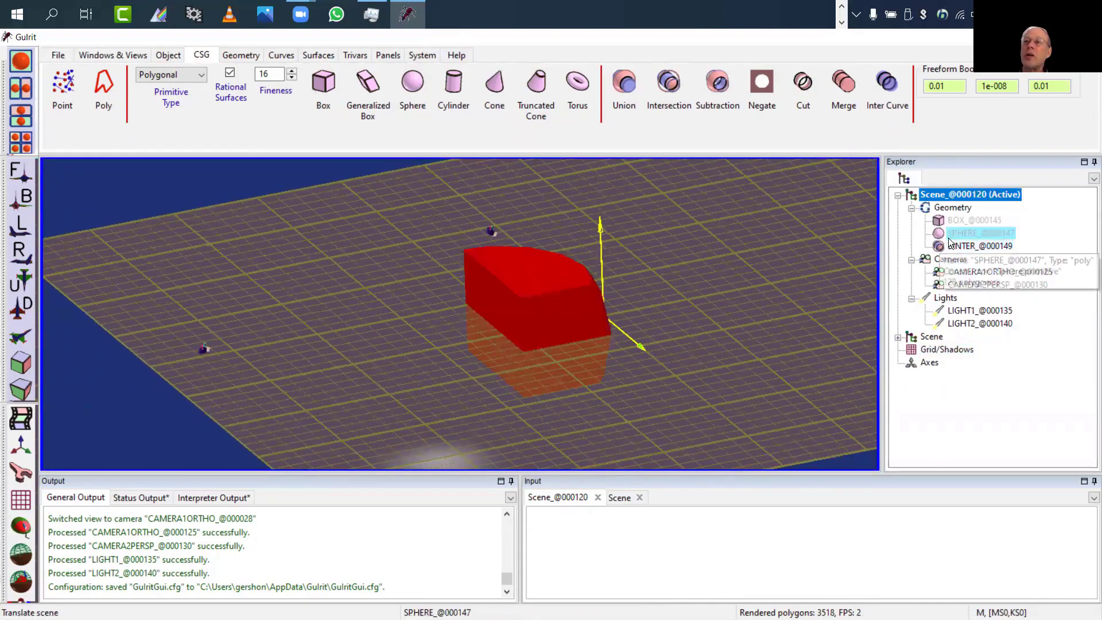
mouse_move(957, 247)
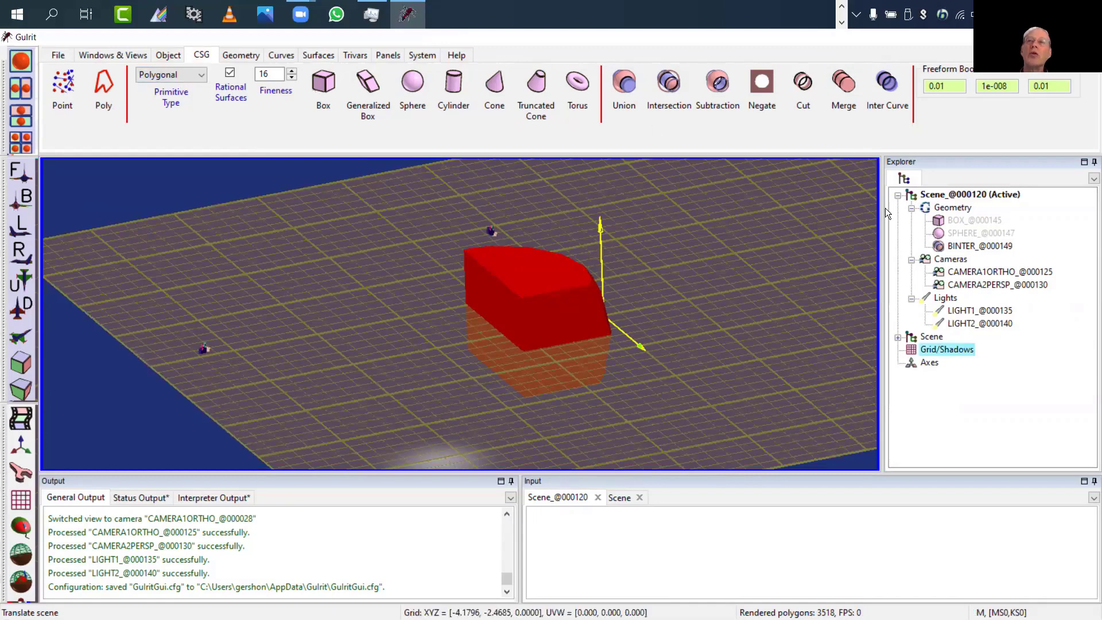
Step: Hide the intersection result and set the CSG primitive type to Model
click(976, 246)
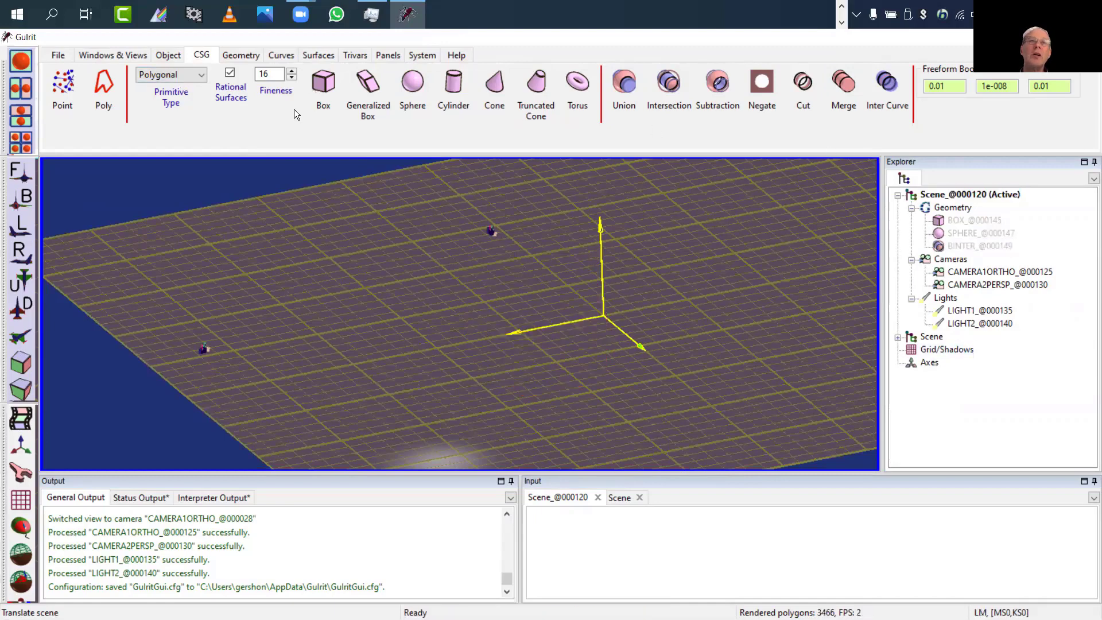
click(179, 74)
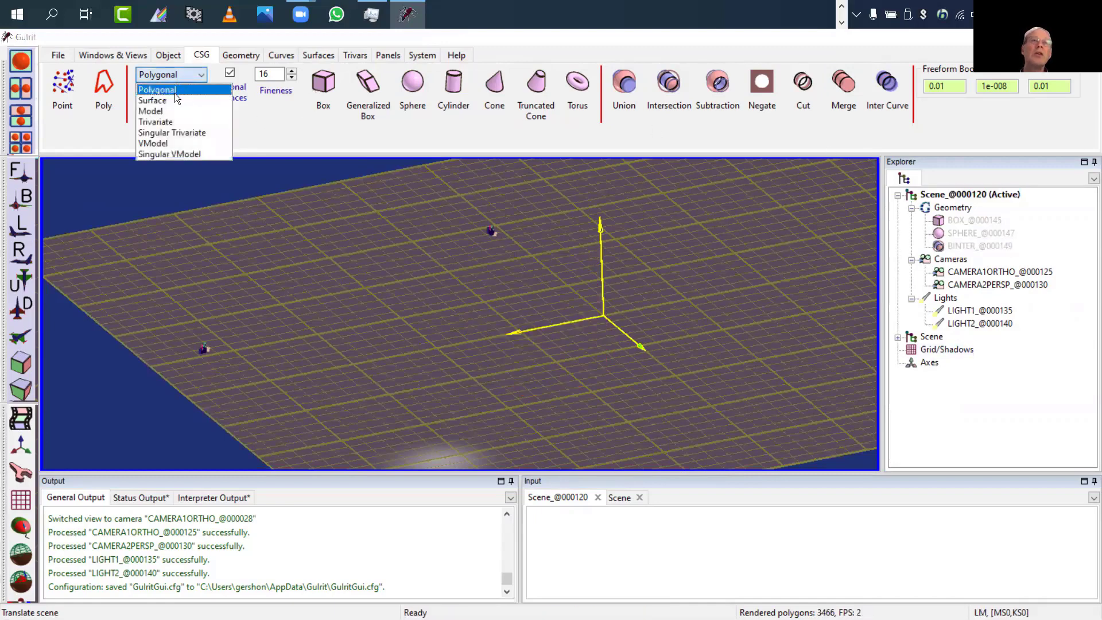
click(154, 100)
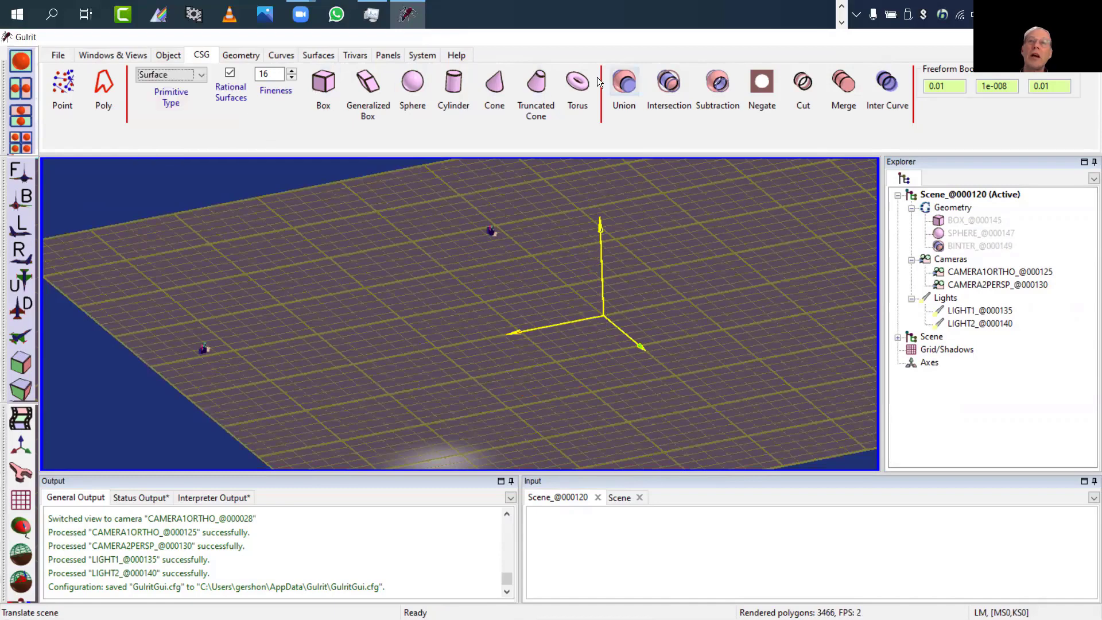
click(201, 77)
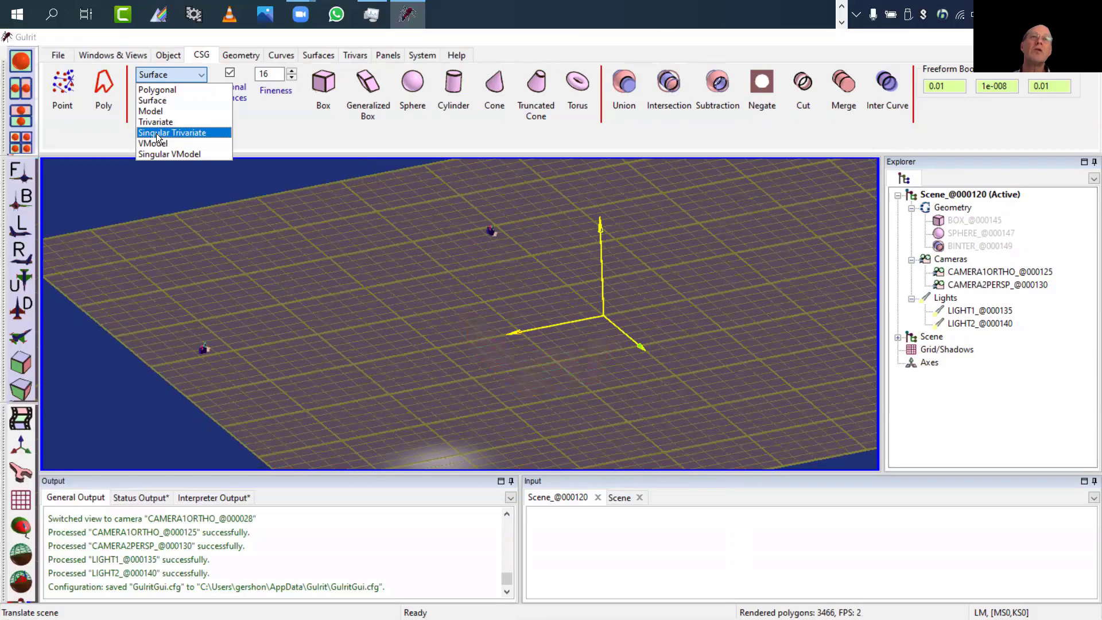
click(155, 112)
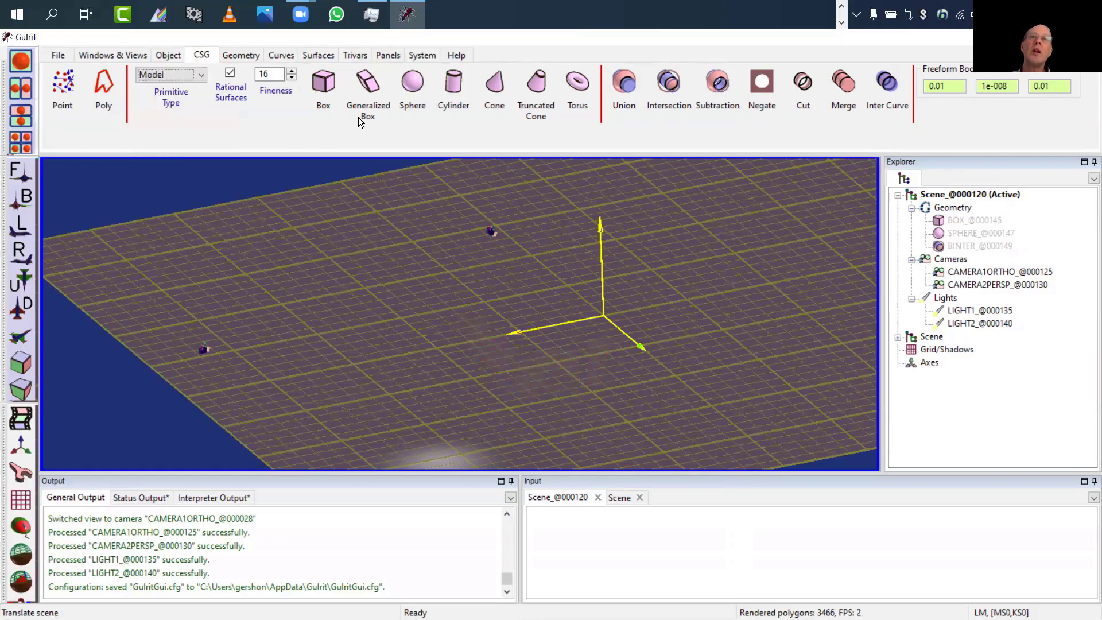
Step: Create a model box with its corner at 0, 0, 0 and all three dimensions at 1
click(325, 85)
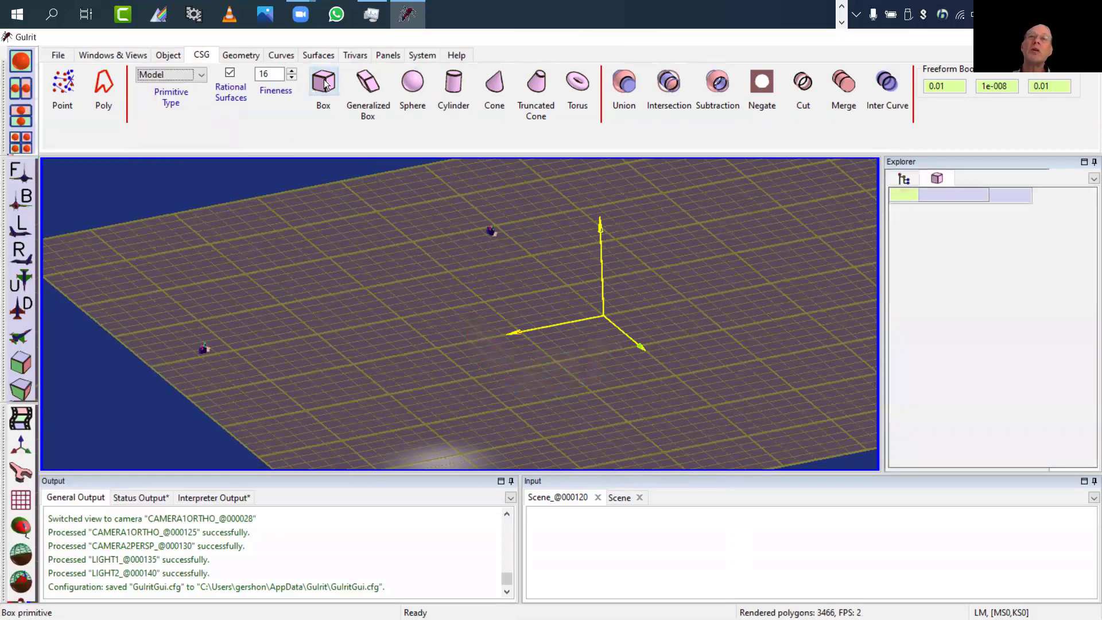
right_drag(759, 359, 591, 360)
drag(591, 360, 625, 359)
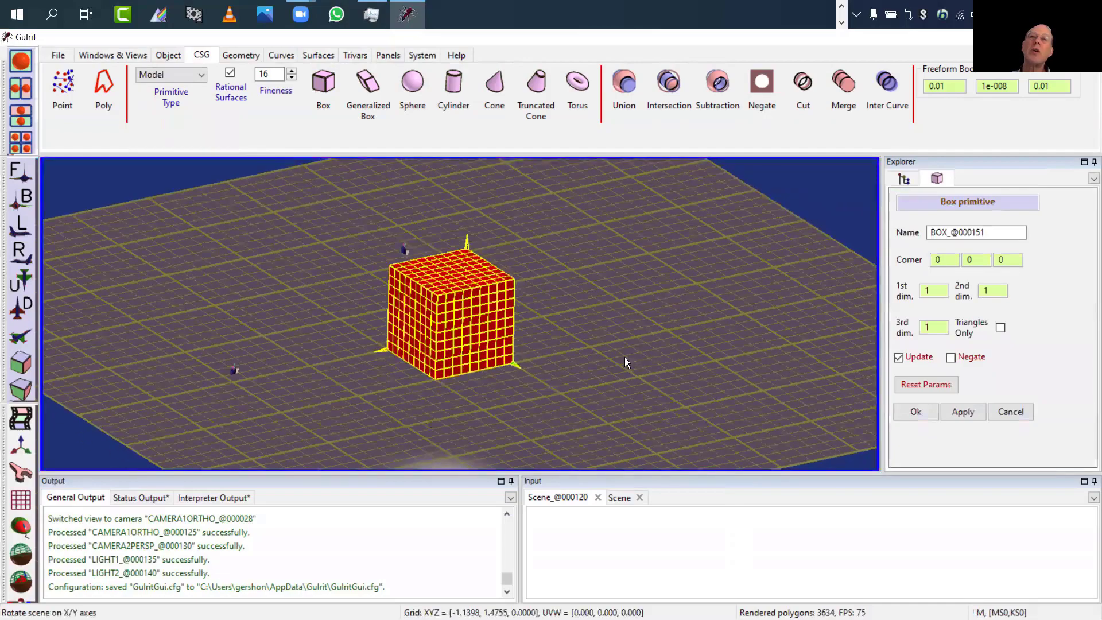
middle_drag(624, 357, 715, 344)
right_drag(448, 331, 628, 380)
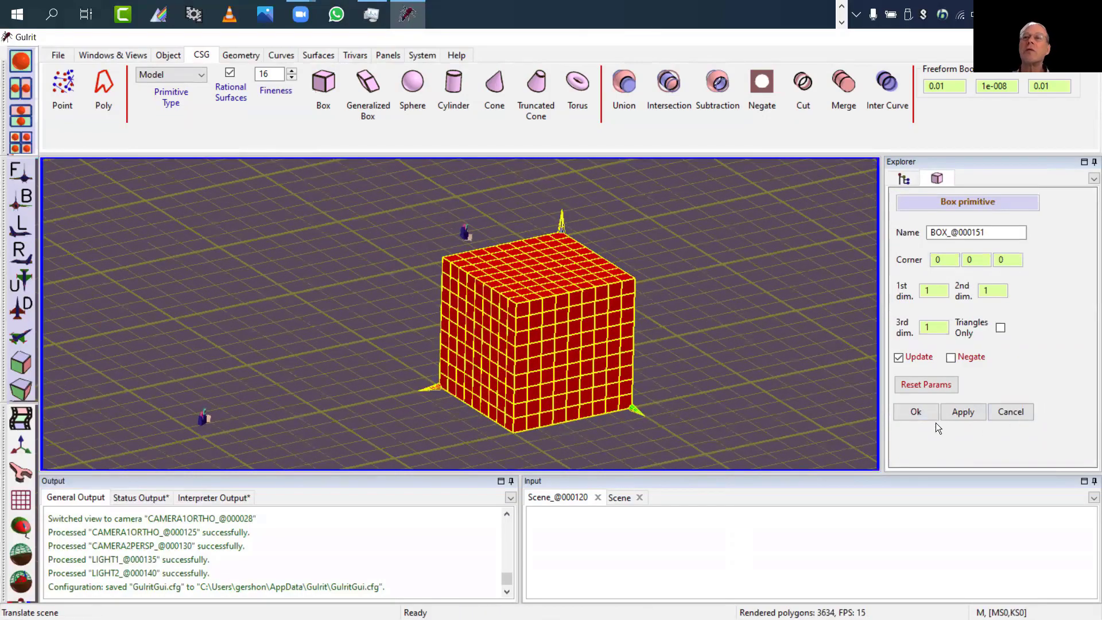
click(916, 411)
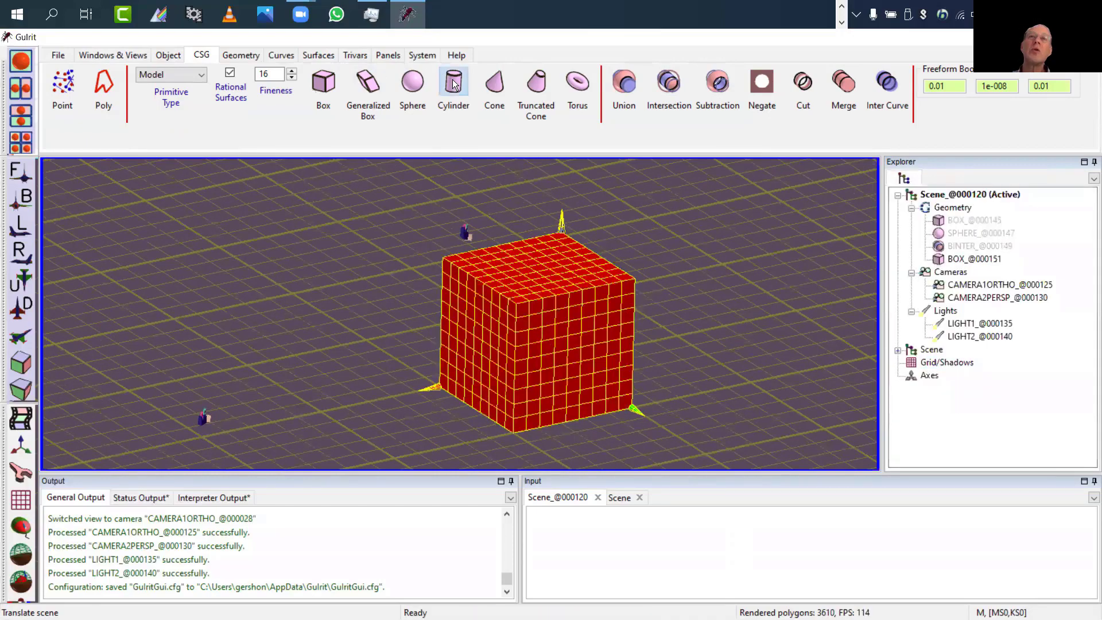
Step: Start a cylinder primitive through the box with radius 0.23, base X 0.43 and Y 0.15, and height Z 2.31
click(453, 83)
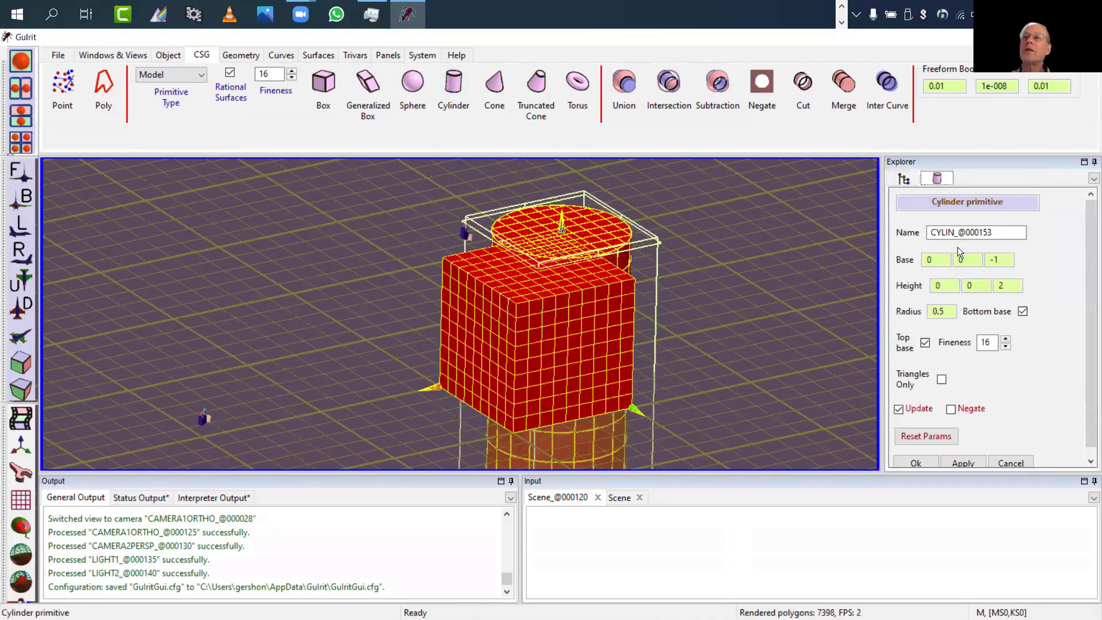
drag(944, 315, 946, 320)
drag(977, 258, 935, 255)
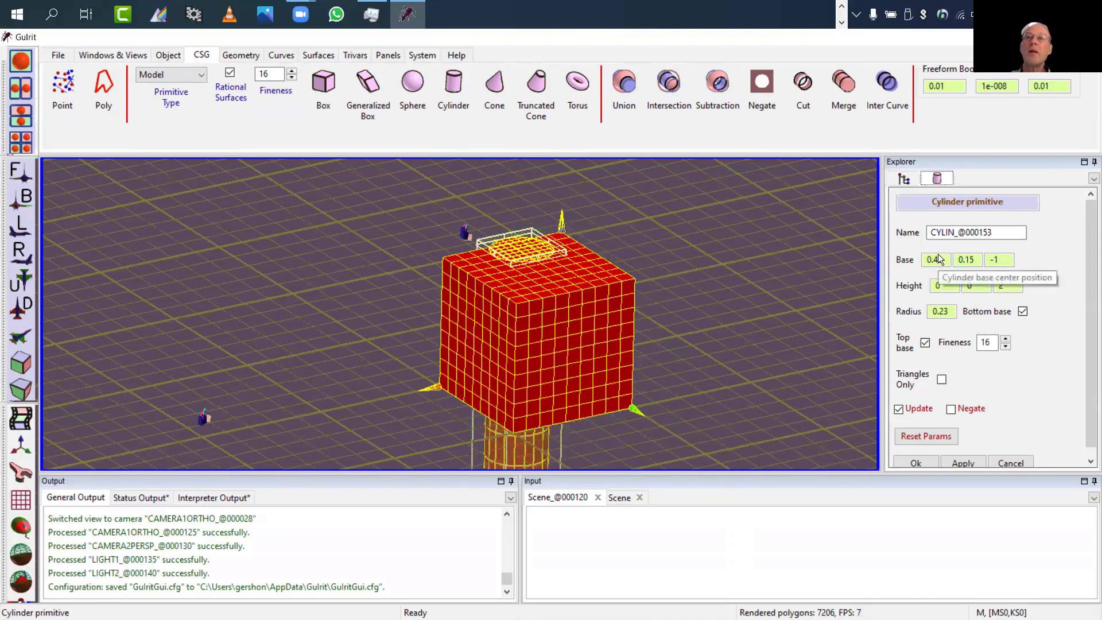
drag(1005, 286, 1007, 285)
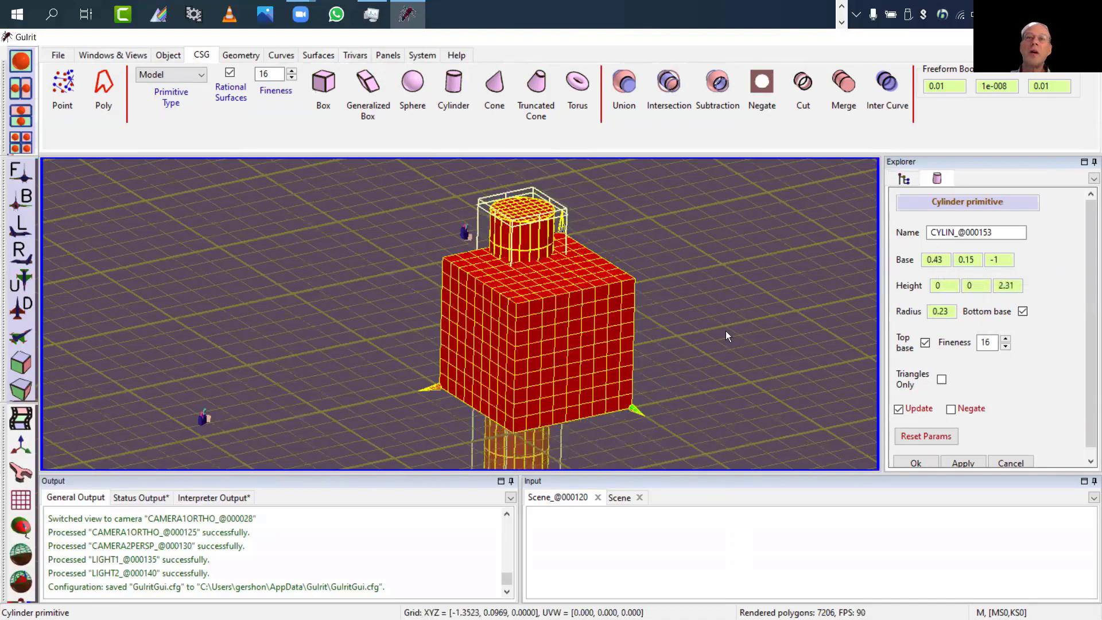
Step: Set the cylinder base's Y coordinate to 0.42, check its placement in the box, and accept the cylinder
drag(725, 330, 1005, 373)
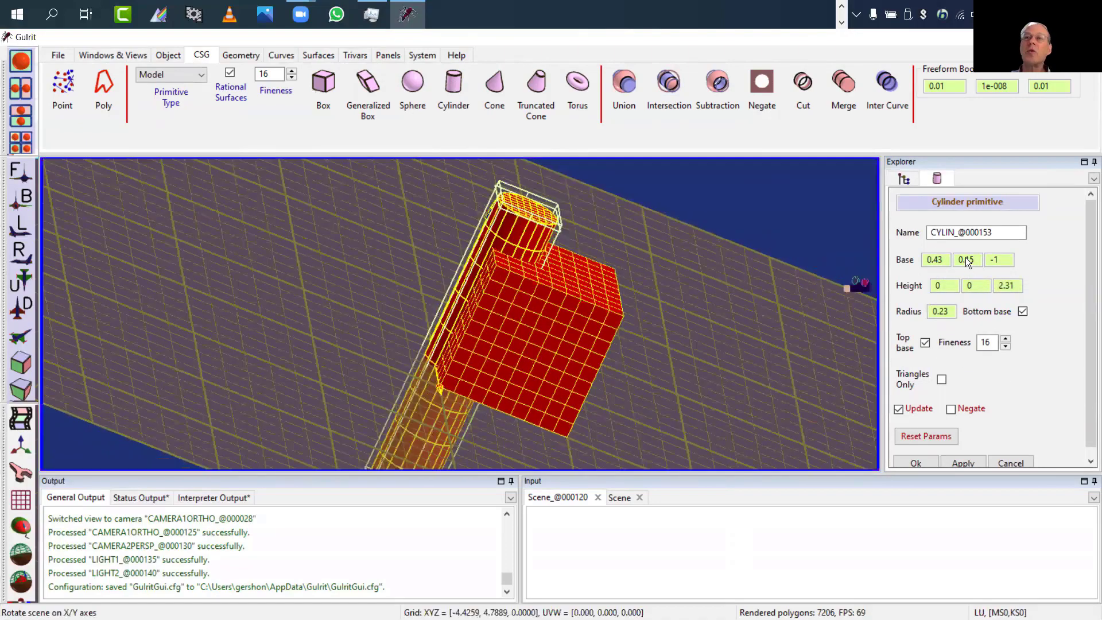
drag(965, 260, 965, 258)
drag(731, 295, 422, 258)
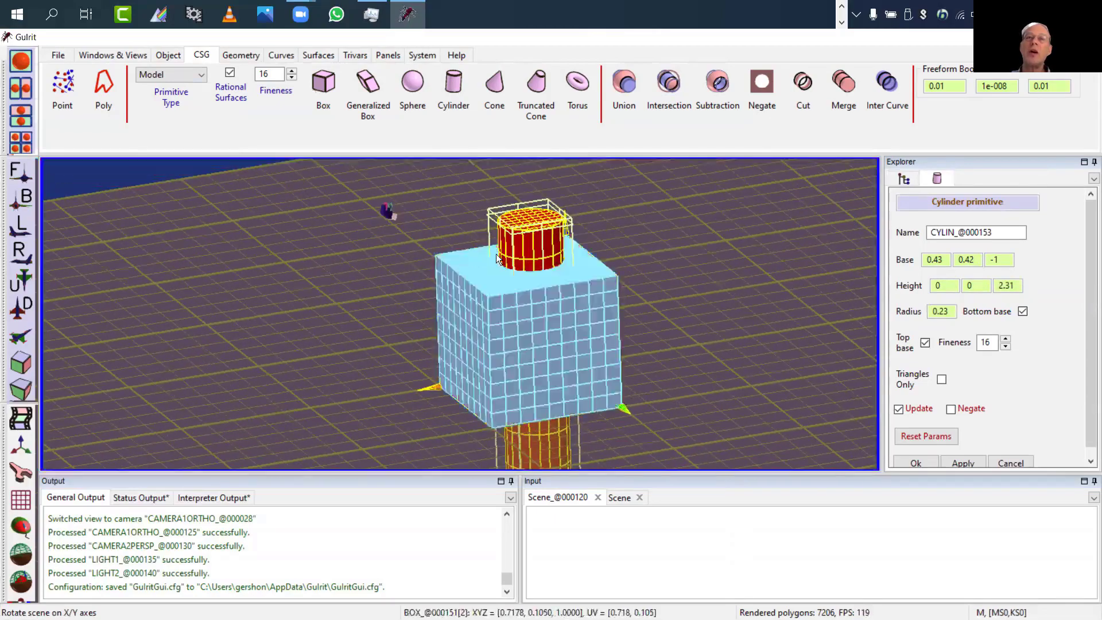
mouse_move(532, 291)
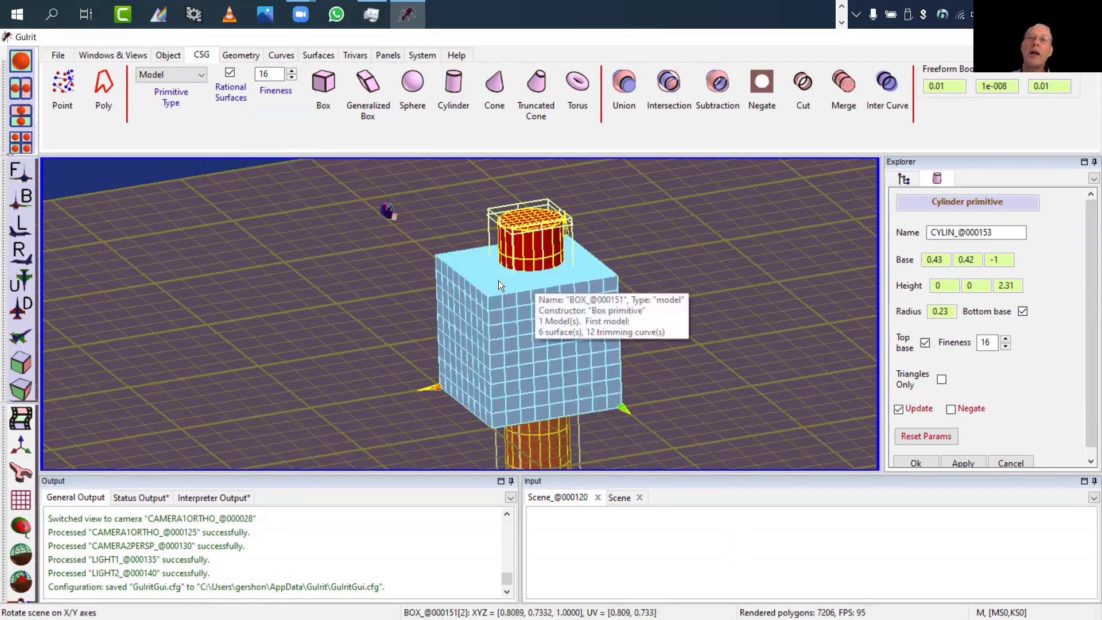
click(523, 280)
drag(748, 275, 776, 311)
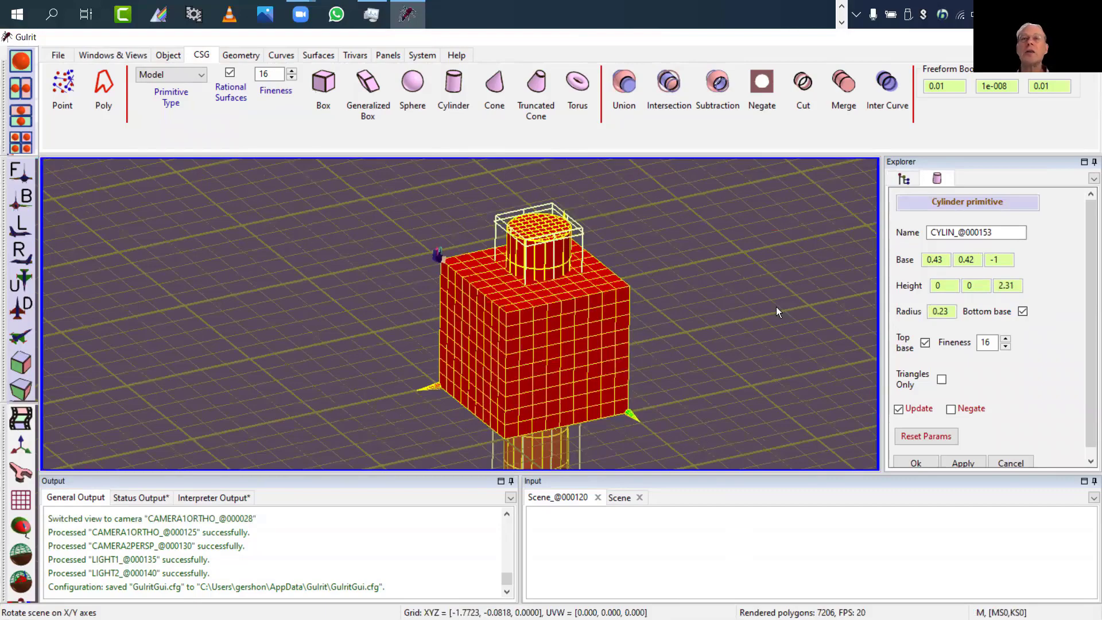
drag(709, 295, 727, 327)
right_drag(762, 320, 738, 310)
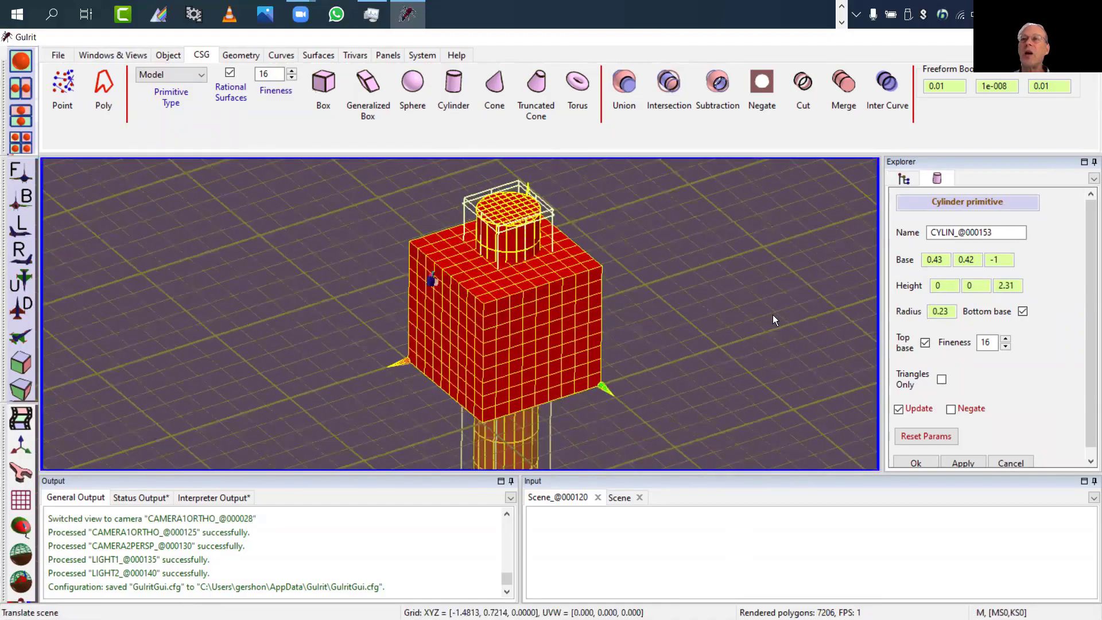
click(915, 463)
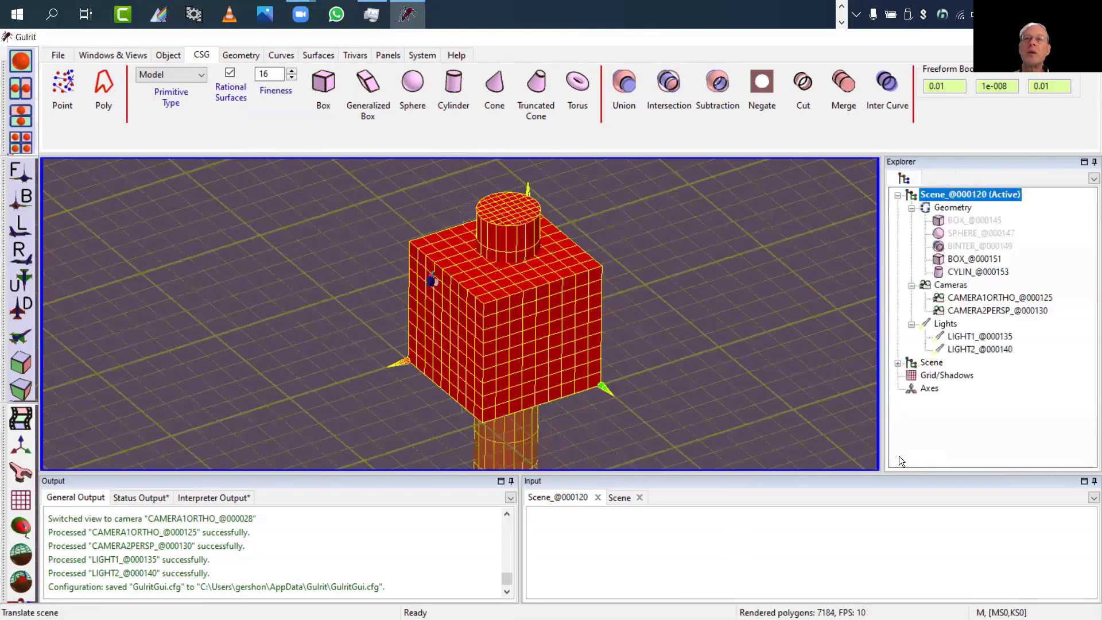
Step: Subtract the cylinder from the model box, using the box as the first object and the cylinder as the second
click(719, 81)
click(975, 271)
mouse_move(983, 293)
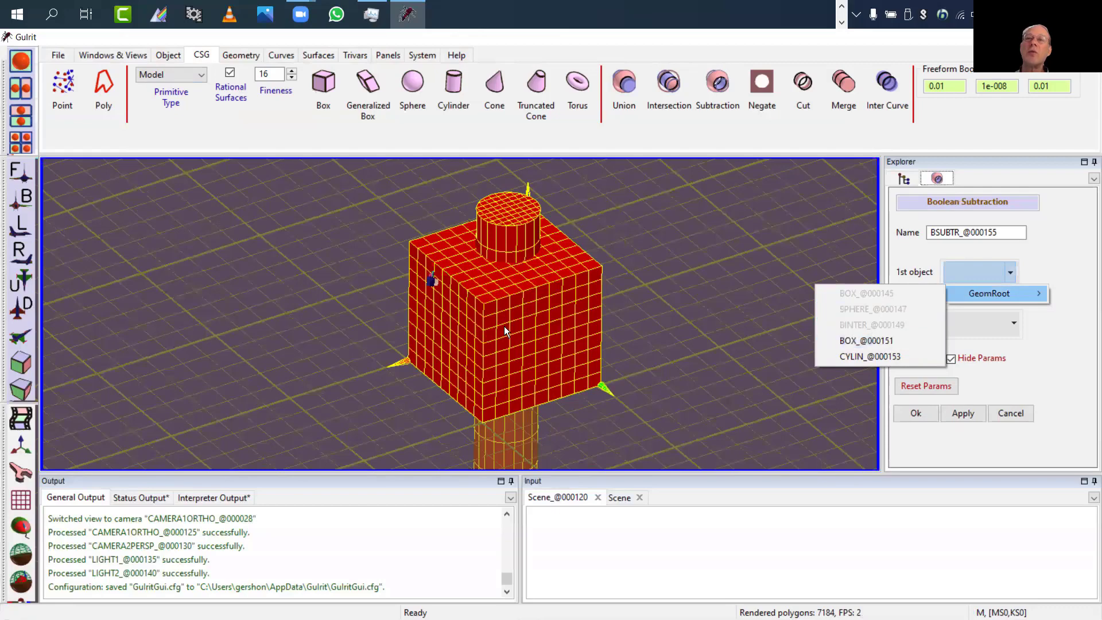
click(682, 302)
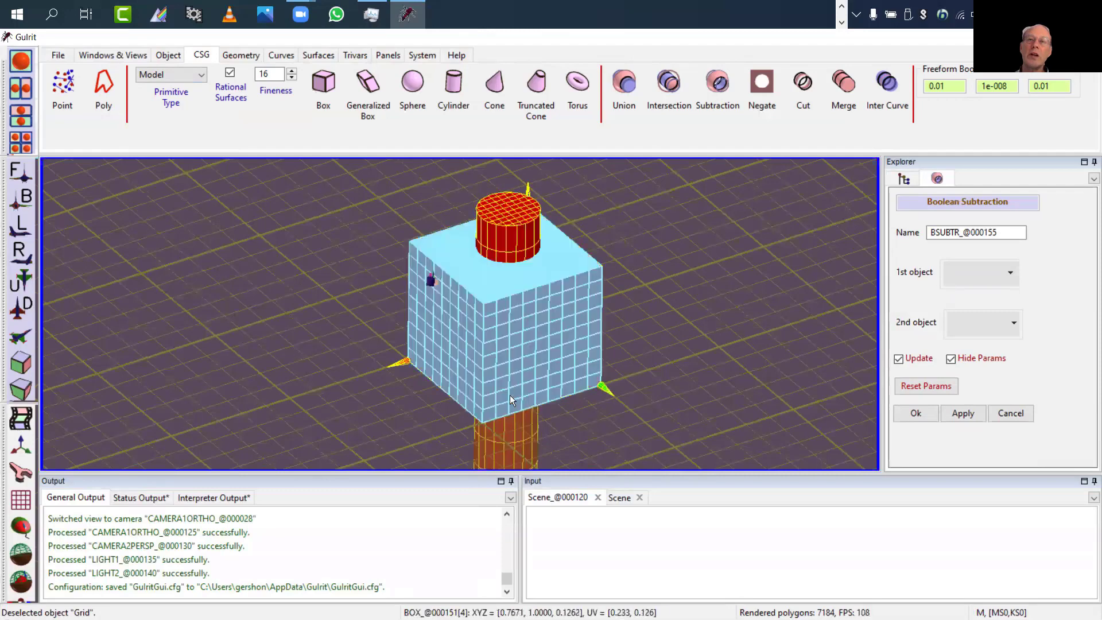
mouse_move(514, 383)
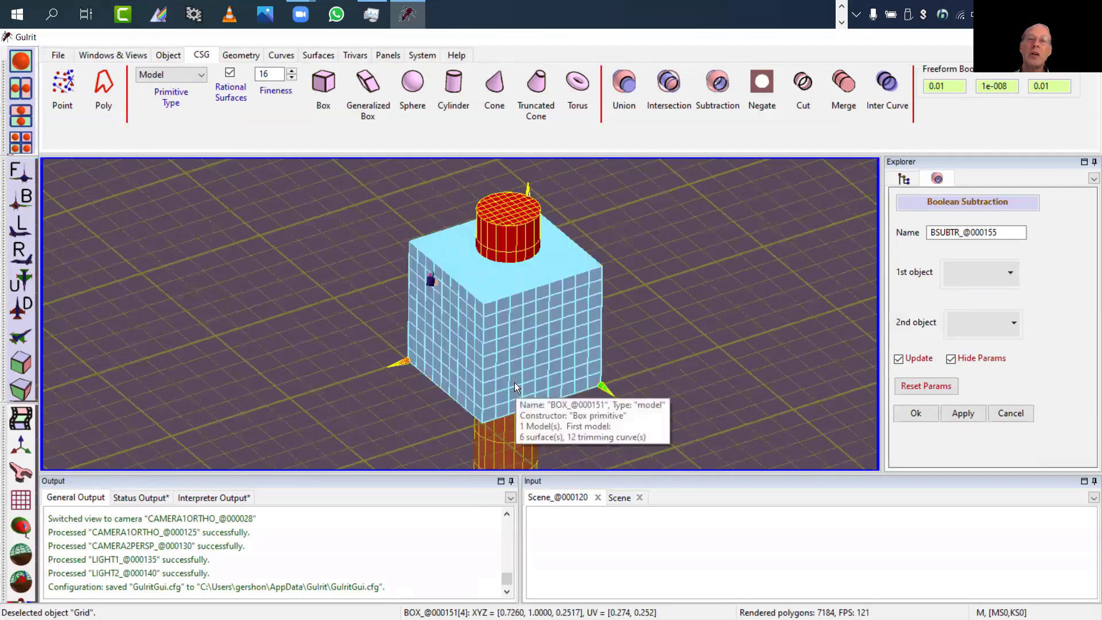
click(975, 272)
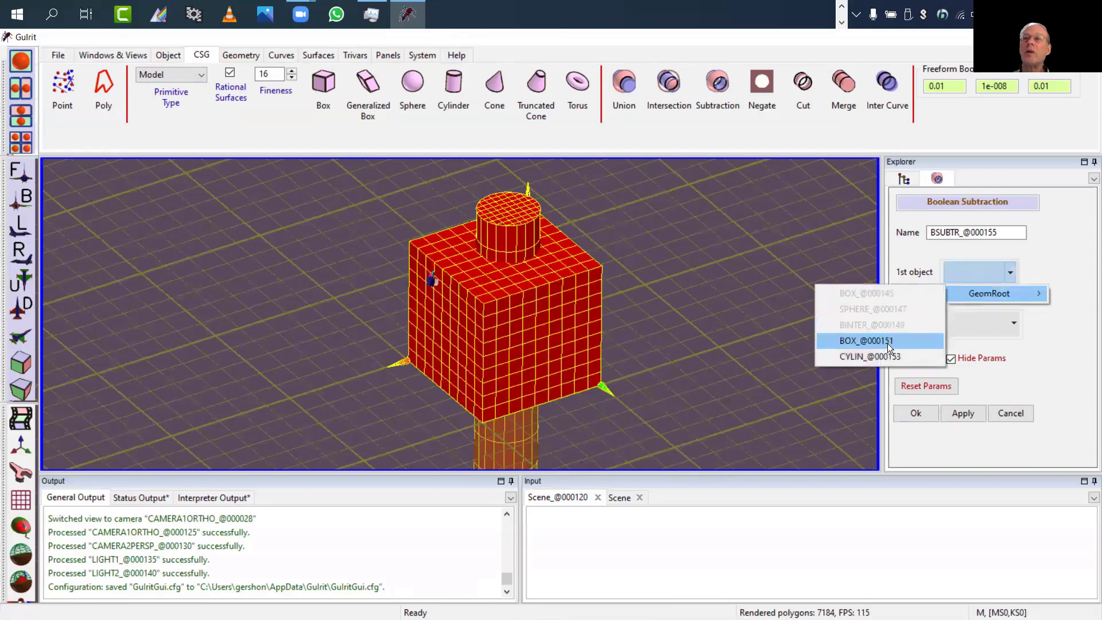
click(888, 342)
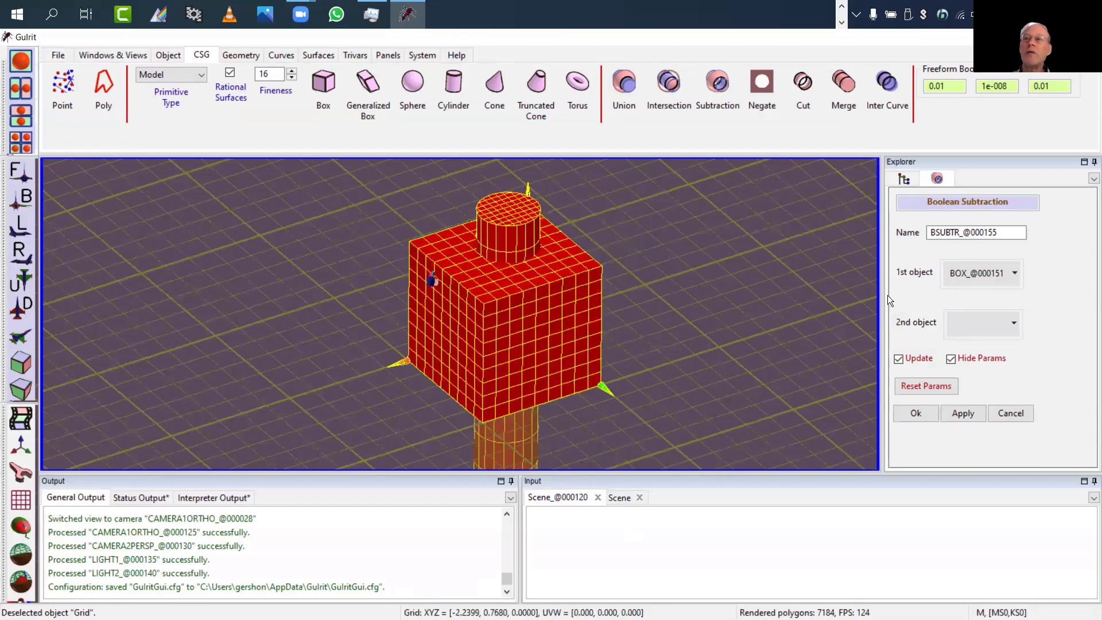
click(972, 324)
mouse_move(979, 346)
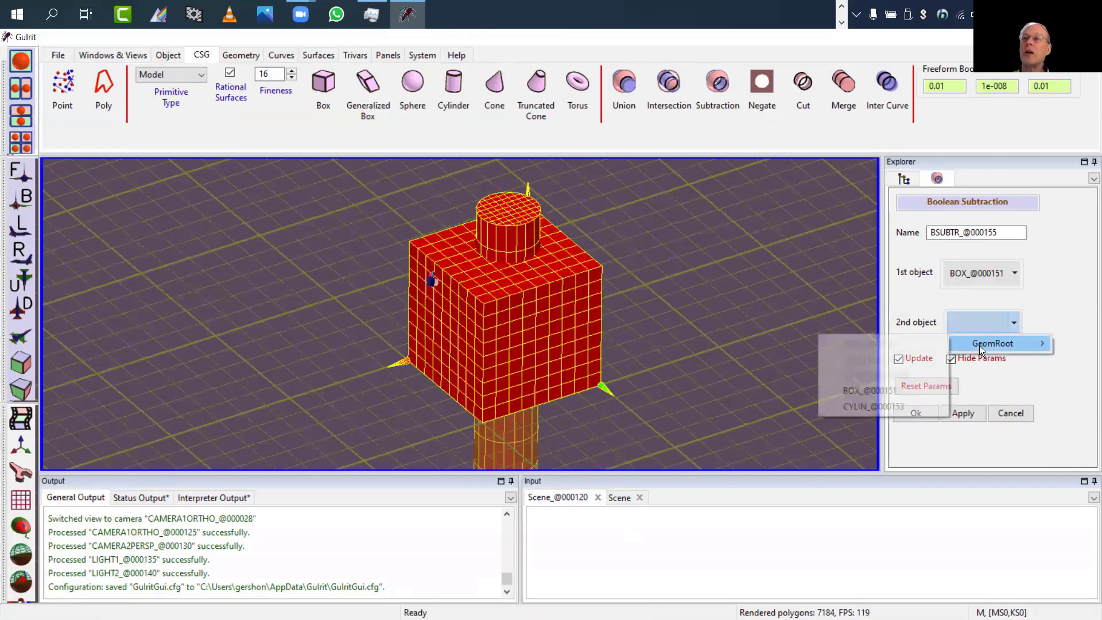
click(900, 405)
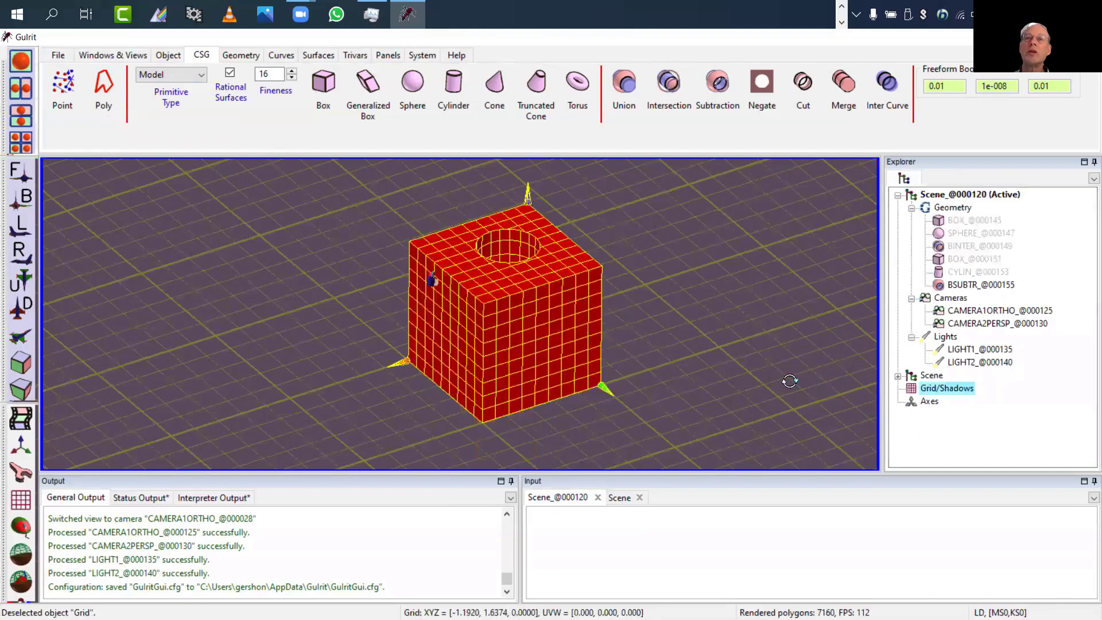
Step: Inspect the drilled box's object information and hide the subtraction result in the scene
drag(789, 381, 605, 332)
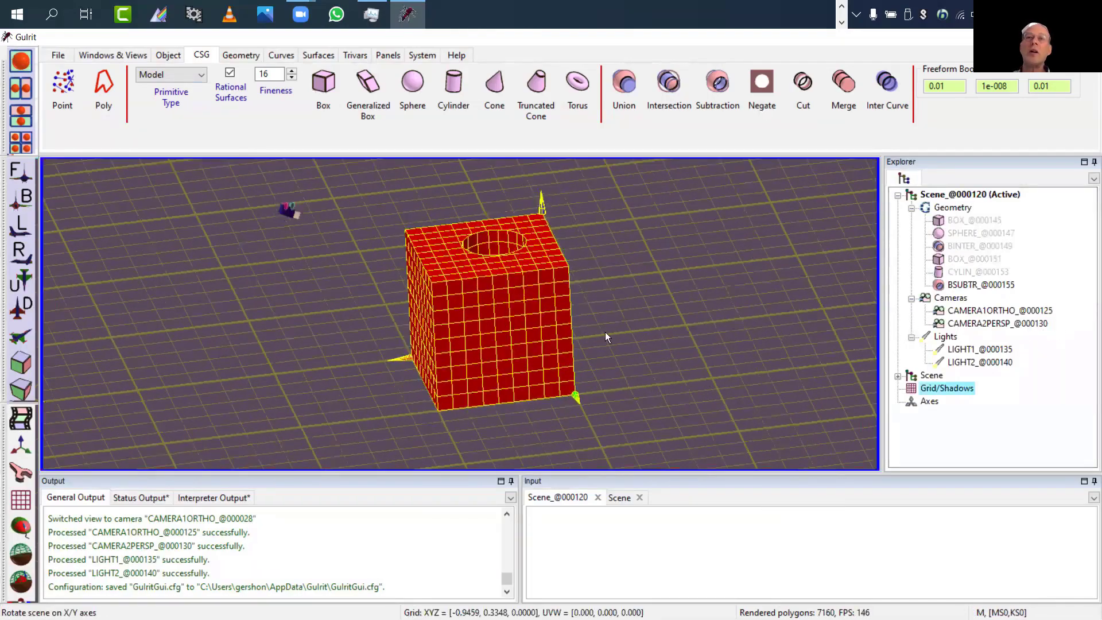
click(531, 303)
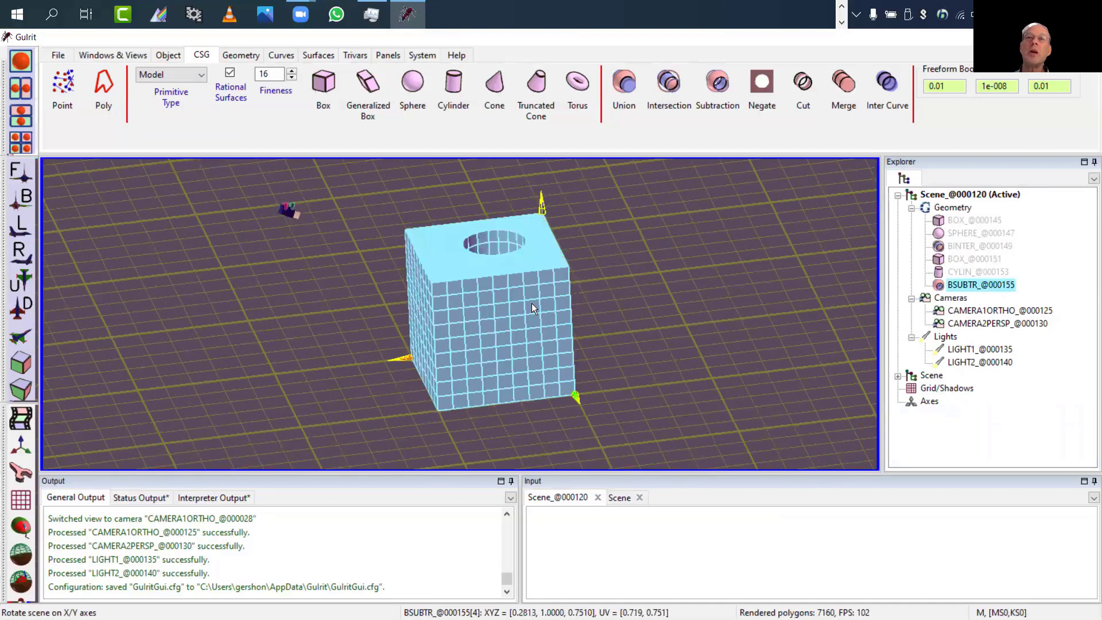
mouse_move(531, 304)
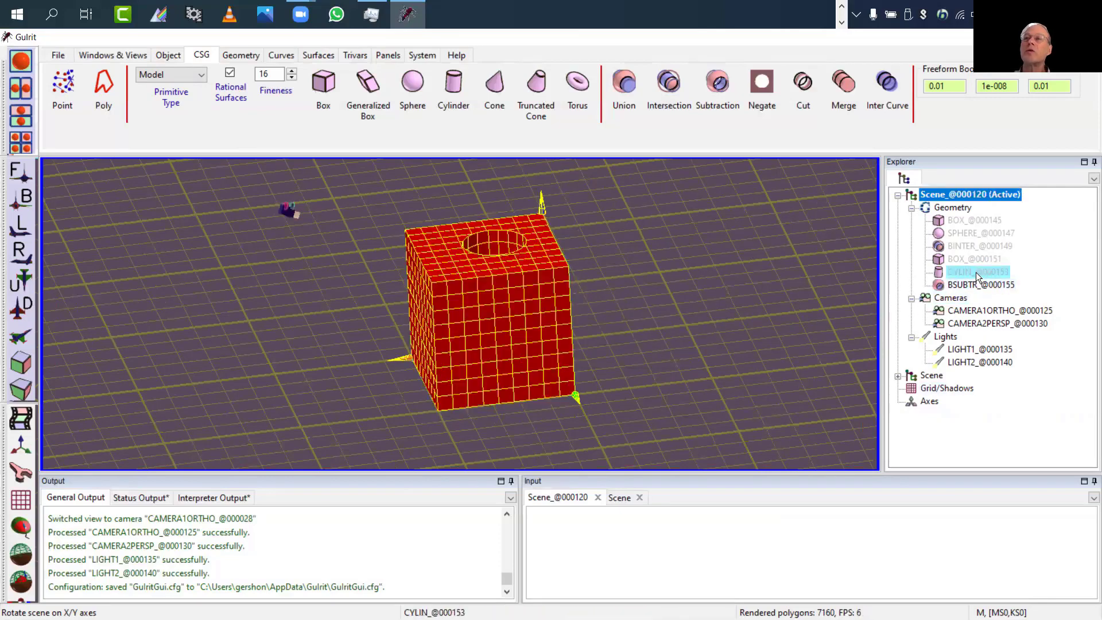
mouse_move(977, 276)
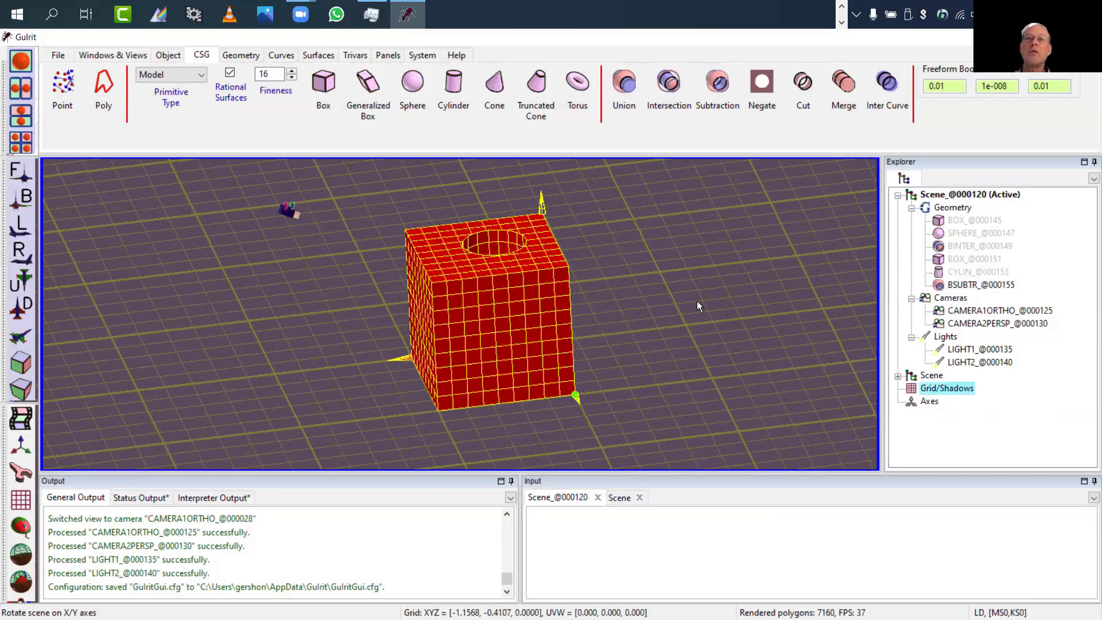
drag(698, 305, 850, 274)
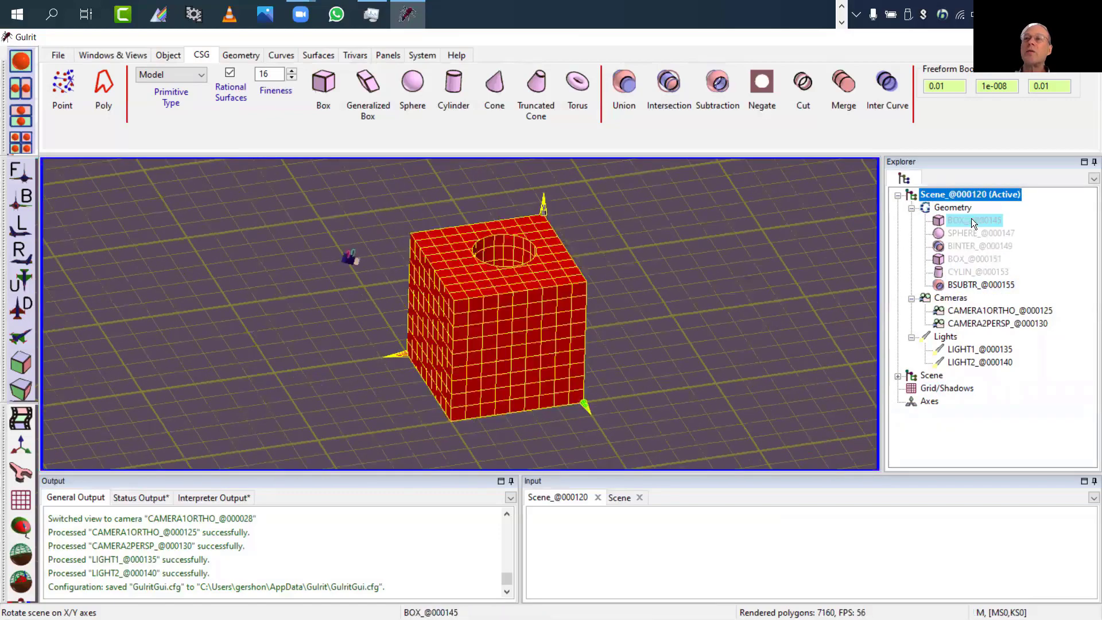
click(945, 285)
double_click(962, 283)
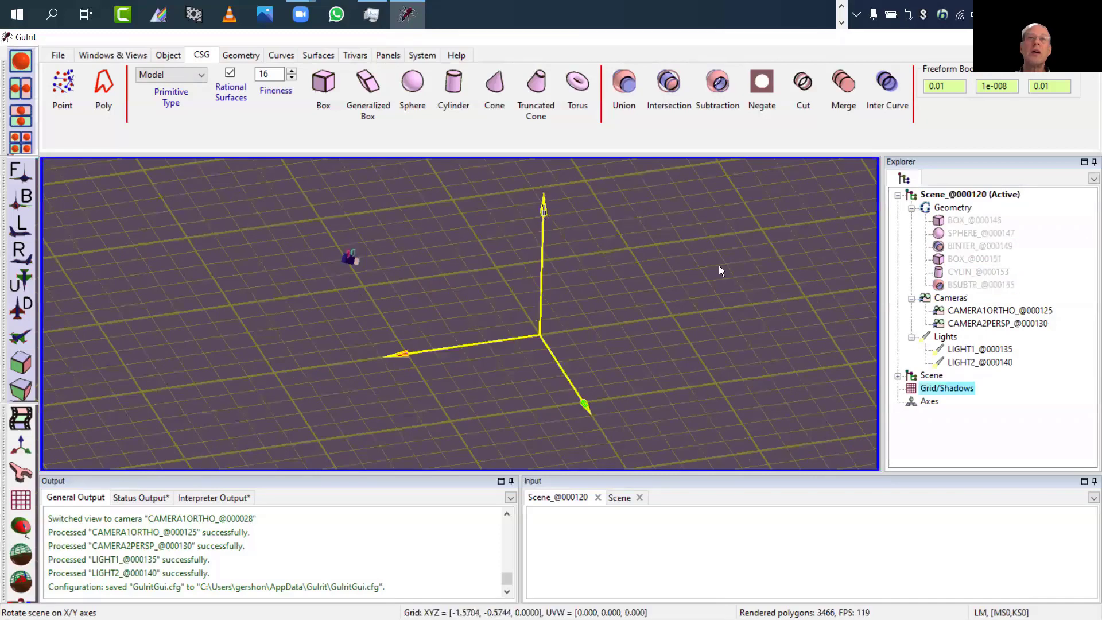
Step: Create a capped truncated cone surface with base center 0, 0, 0, radii 0.5 and 0.3, and height 1
click(241, 55)
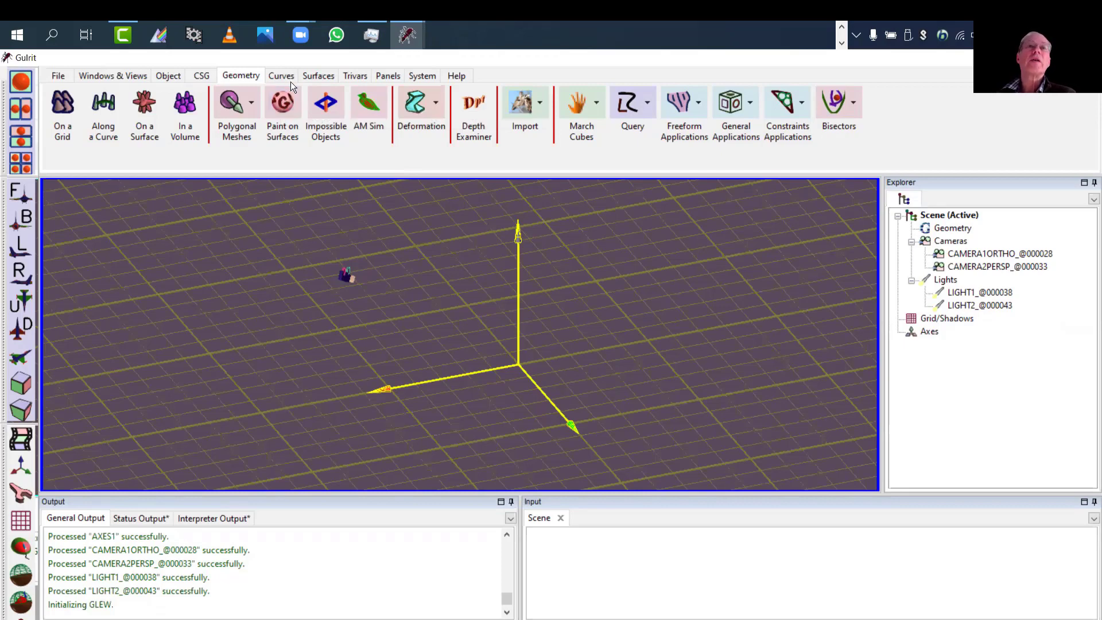
click(317, 76)
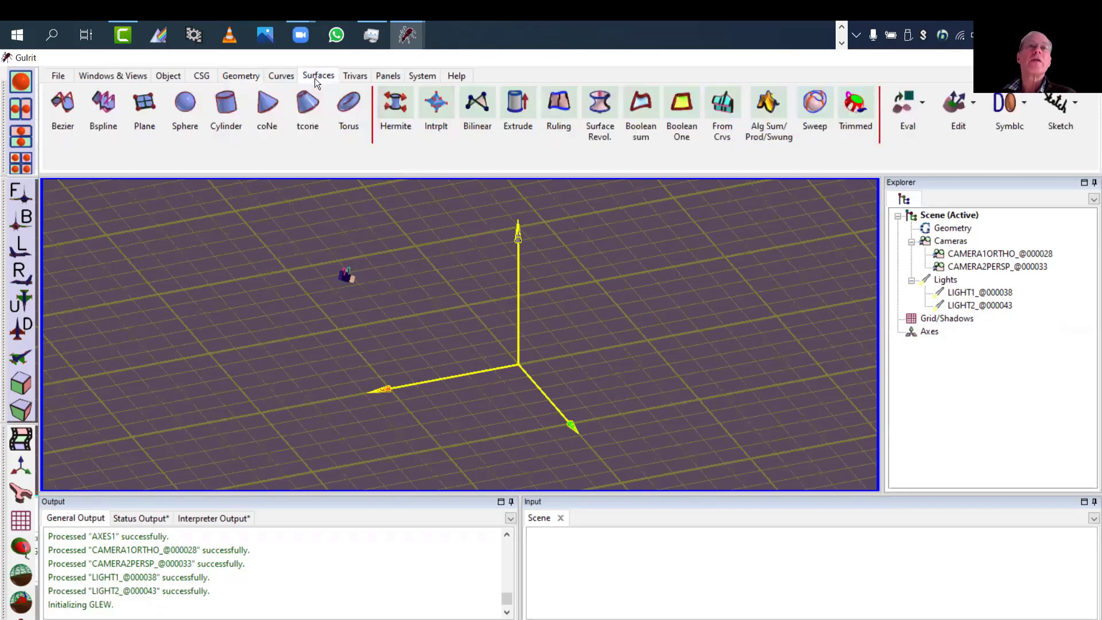
click(299, 109)
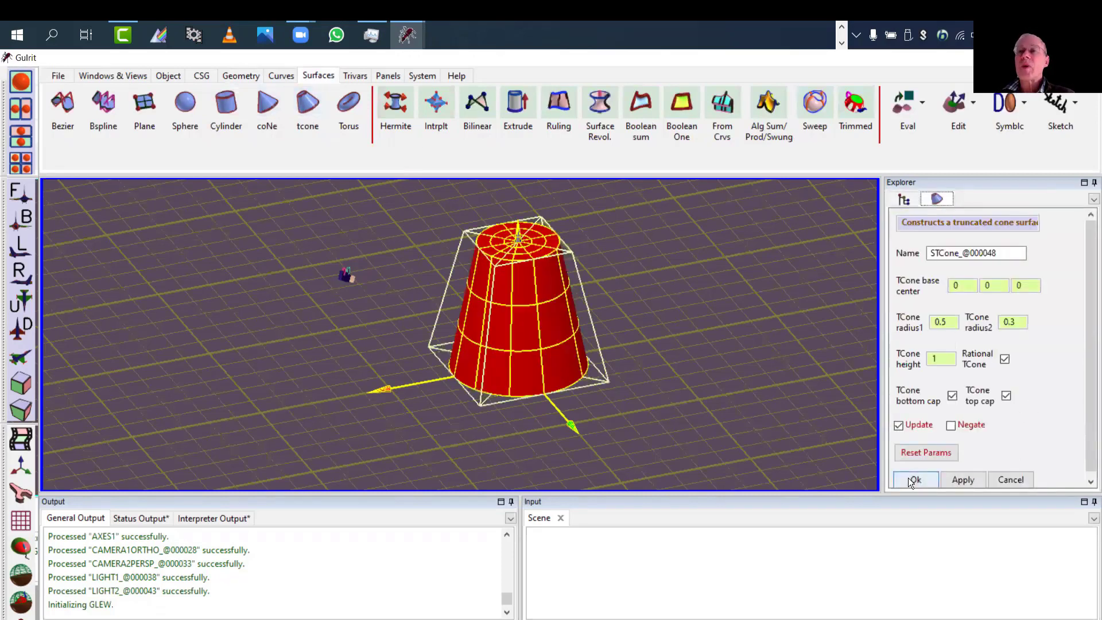
click(915, 480)
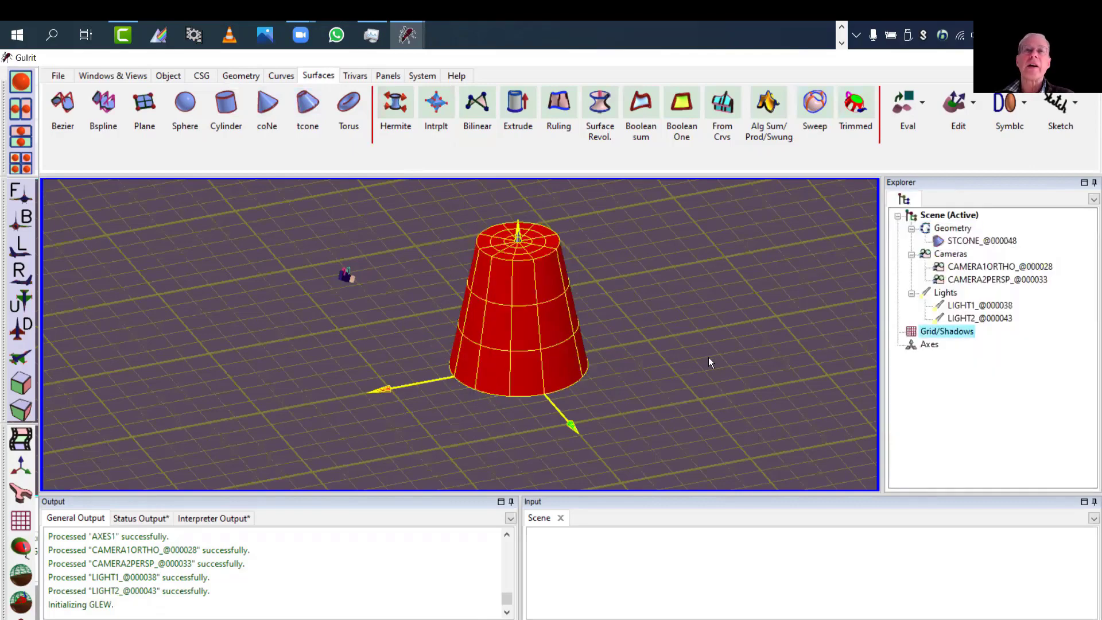
Step: Start Paint on Surfaces with the truncated cone as the geometry to paint
drag(708, 364, 731, 333)
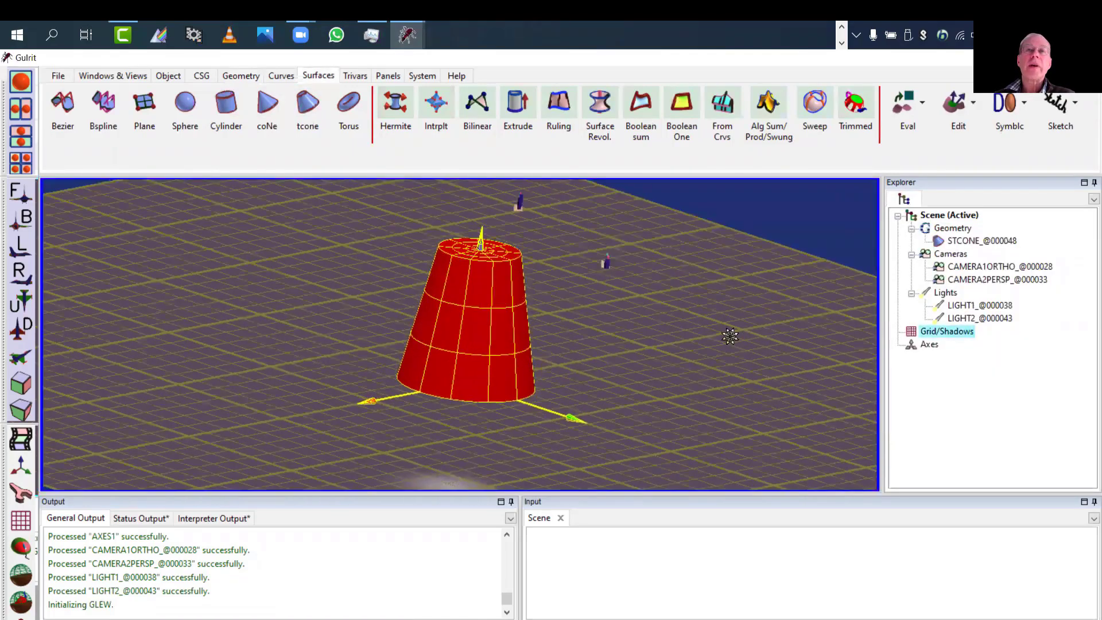
scroll(740, 328, up, 2)
right_drag(765, 320, 827, 320)
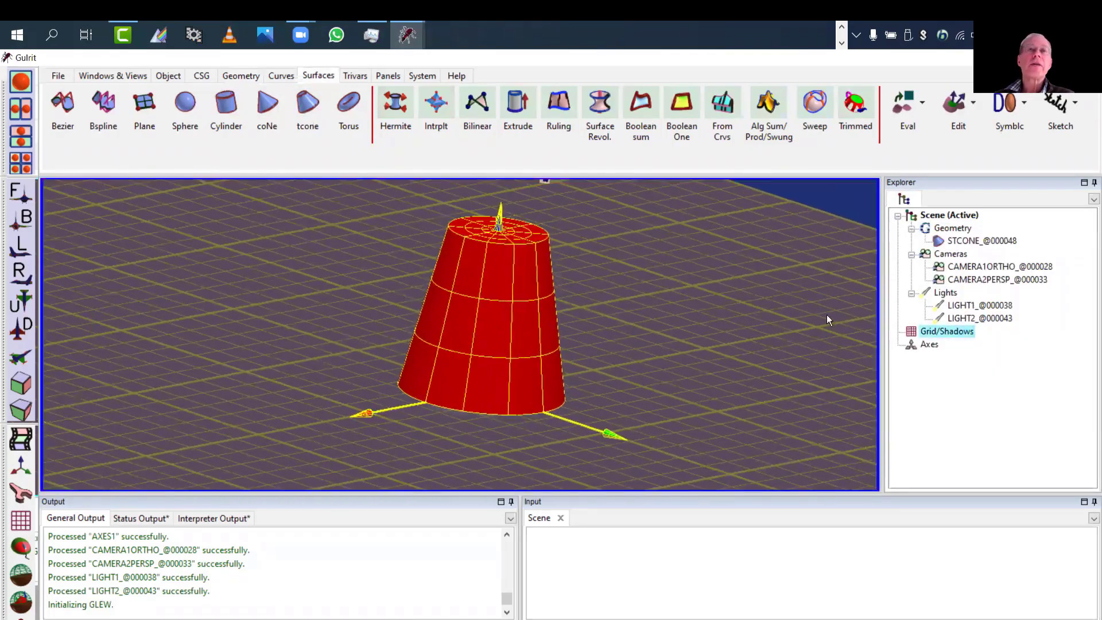
click(247, 77)
click(280, 103)
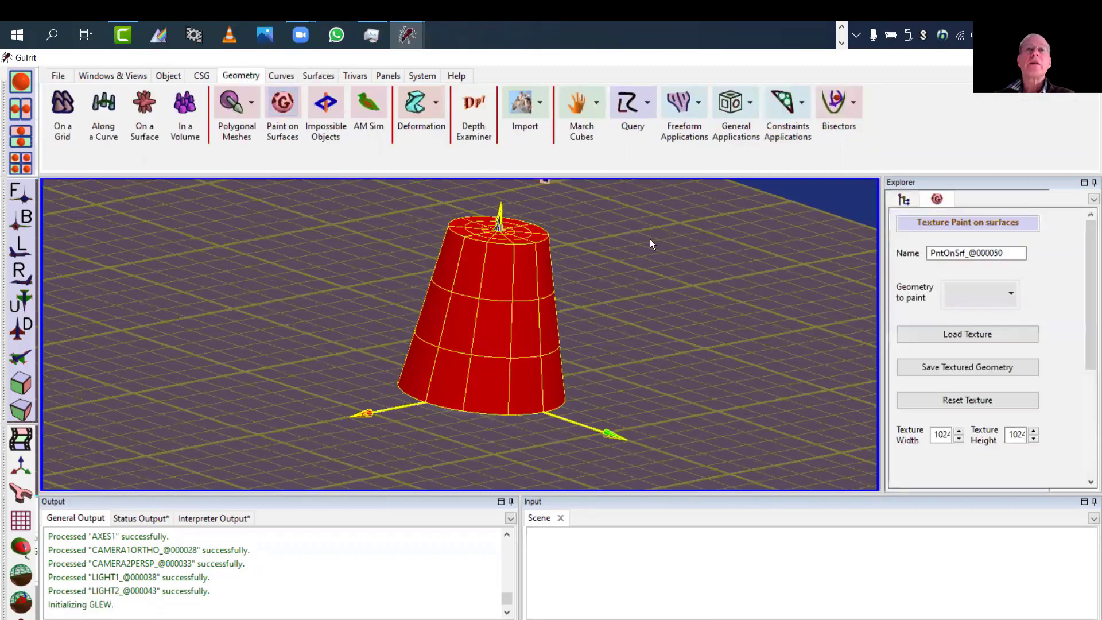
click(1003, 293)
mouse_move(996, 330)
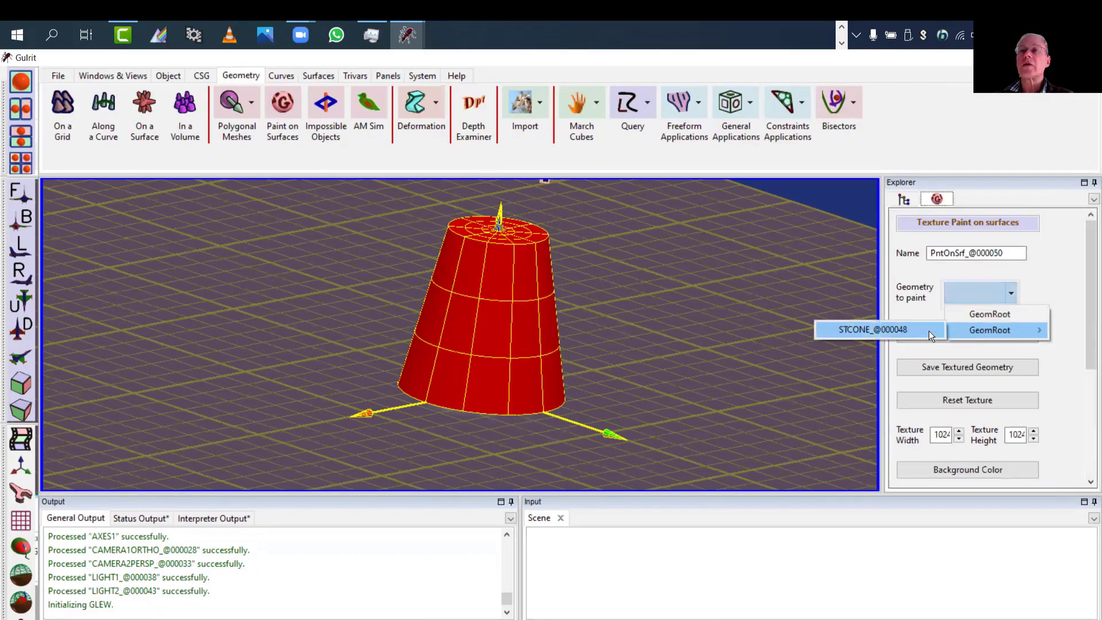
click(902, 329)
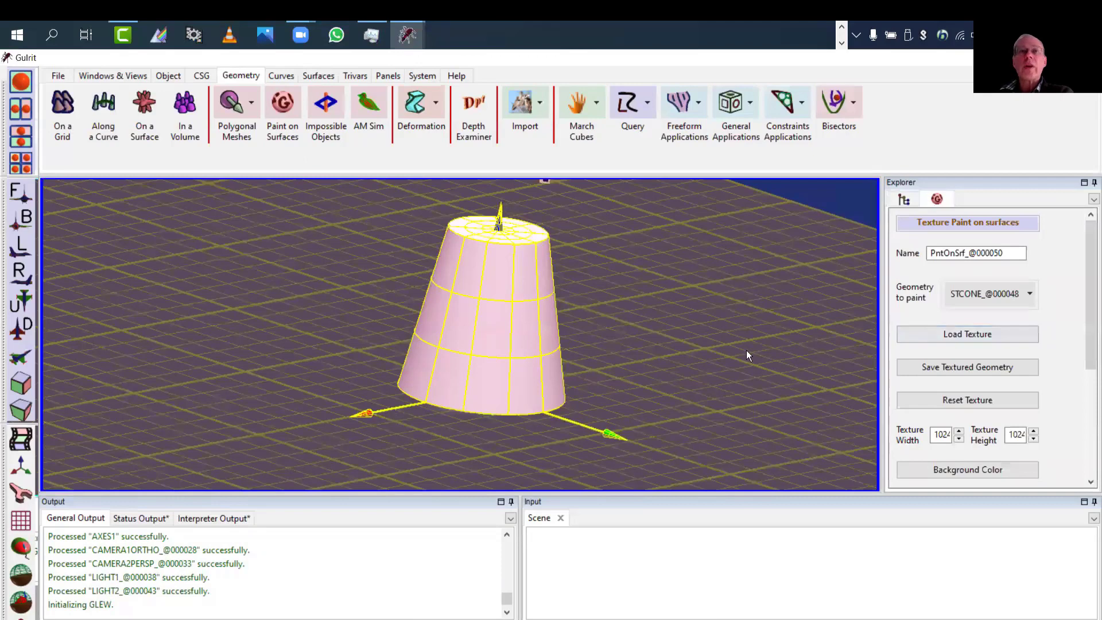
Step: Paint a looping black freehand stroke on the cone's side and two black dots above it
mouse_move(505, 283)
mouse_down()
mouse_move(500, 340)
mouse_move(453, 328)
mouse_move(451, 301)
mouse_up()
mouse_move(503, 358)
mouse_down()
mouse_move(466, 383)
mouse_move(451, 353)
mouse_move(519, 353)
mouse_move(528, 377)
mouse_up()
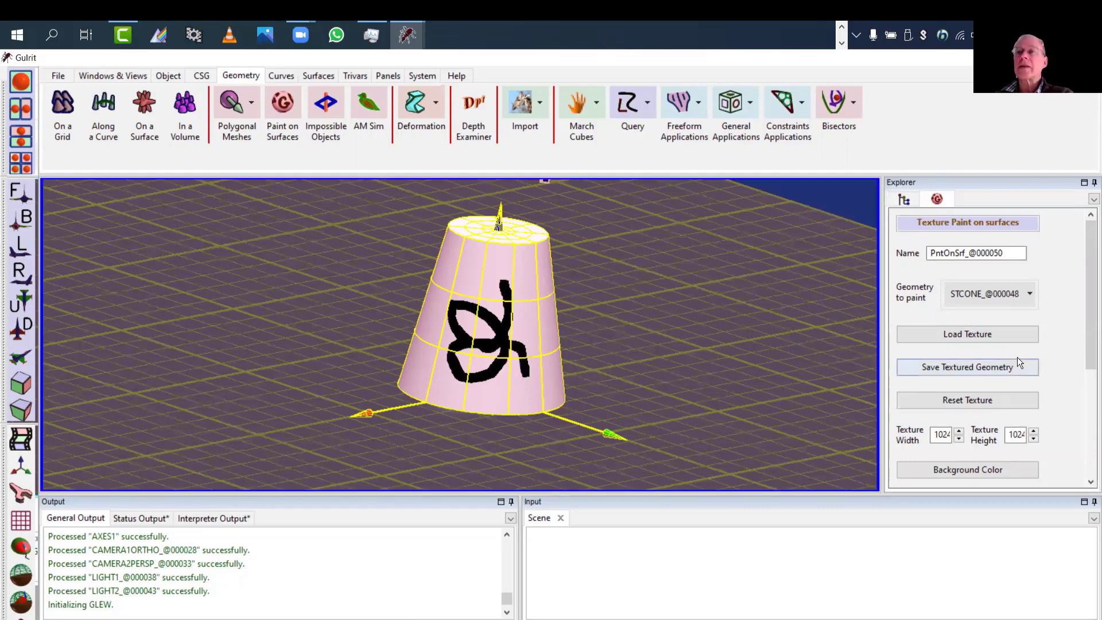
drag(1089, 323, 968, 387)
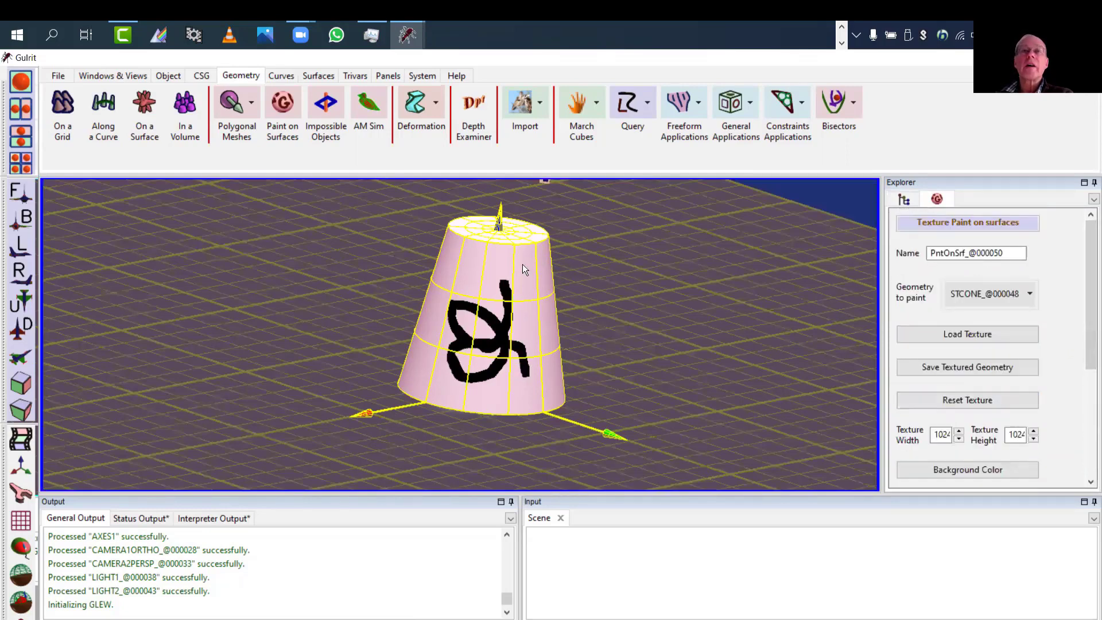
click(490, 265)
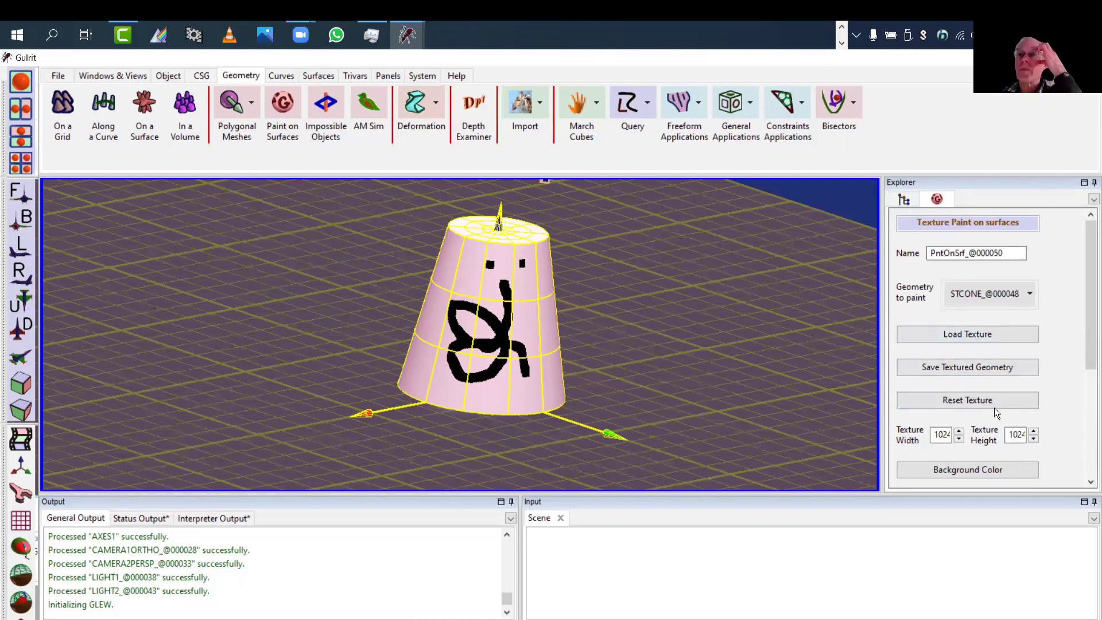
Step: Set the paint mask color to yellow from the basic colors
drag(1089, 318, 1088, 353)
click(980, 433)
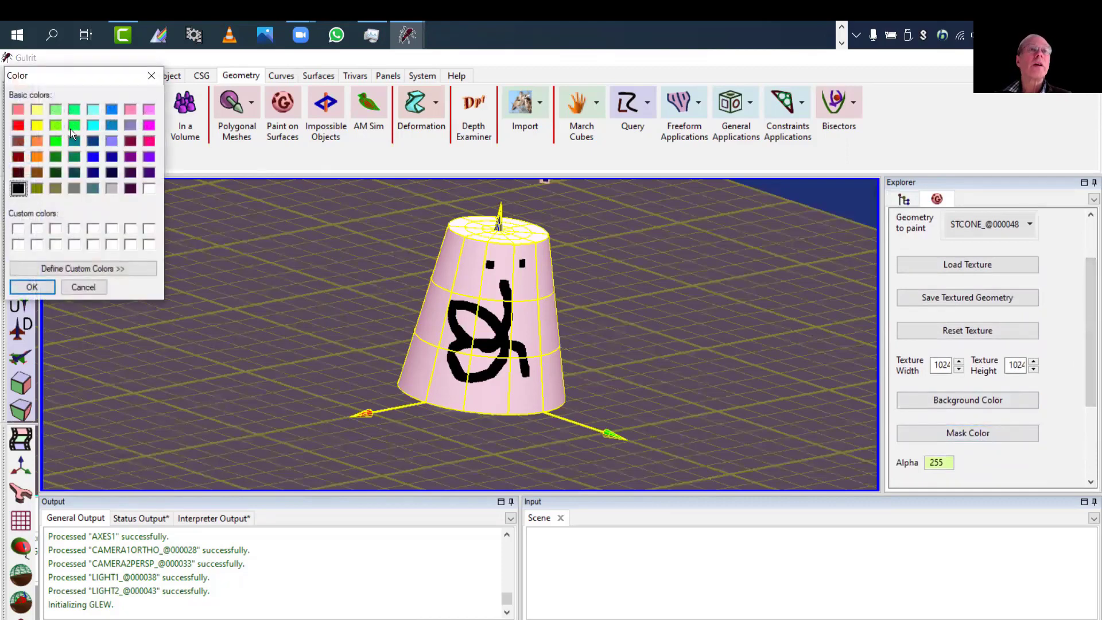
click(35, 127)
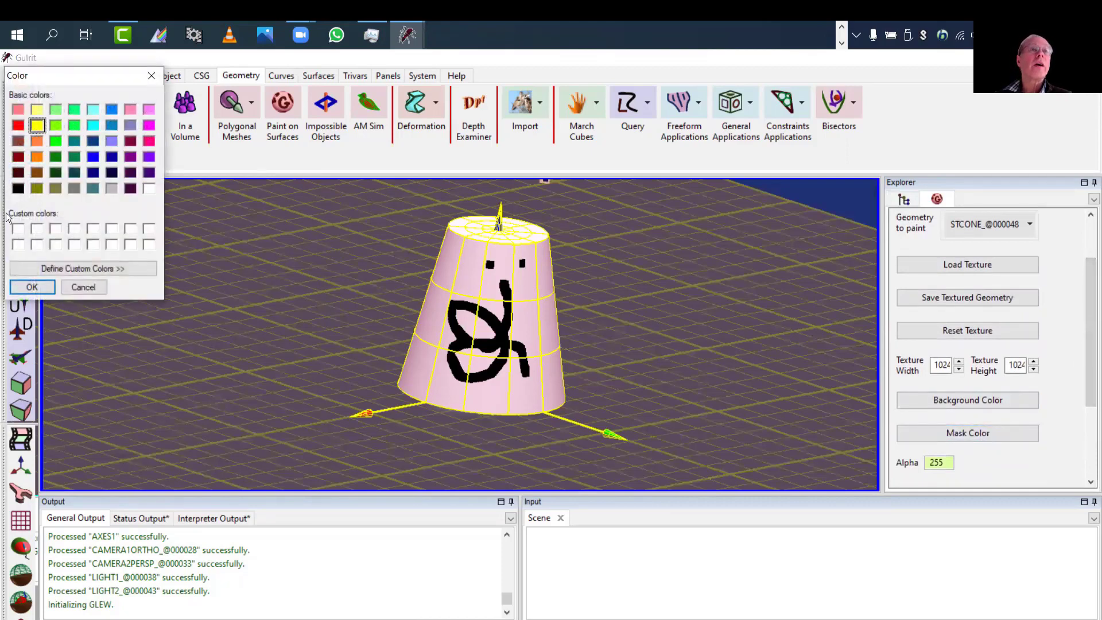
click(32, 287)
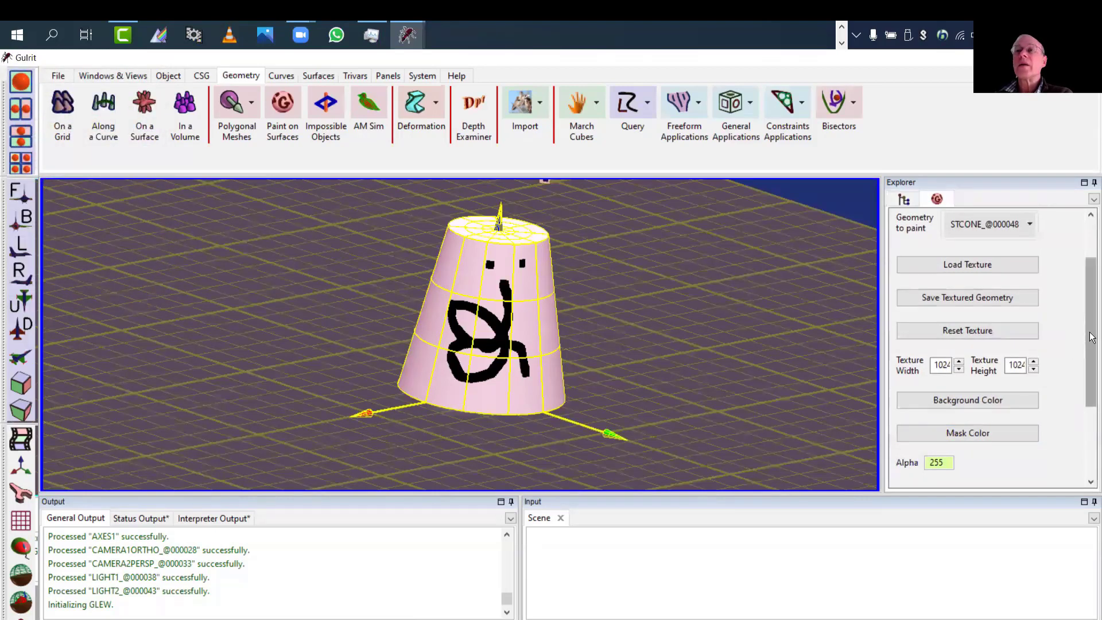
Step: Change the paint mask shape to Smiley50
scroll(1045, 396, down, 2)
scroll(1022, 419, up, 2)
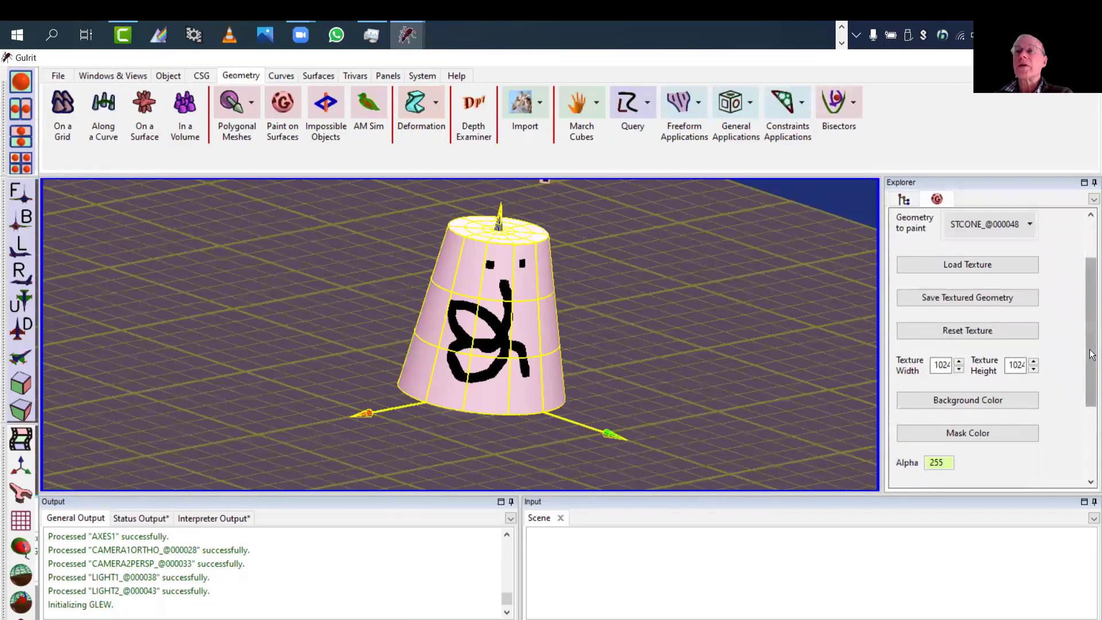
scroll(1010, 404, down, 3)
click(977, 391)
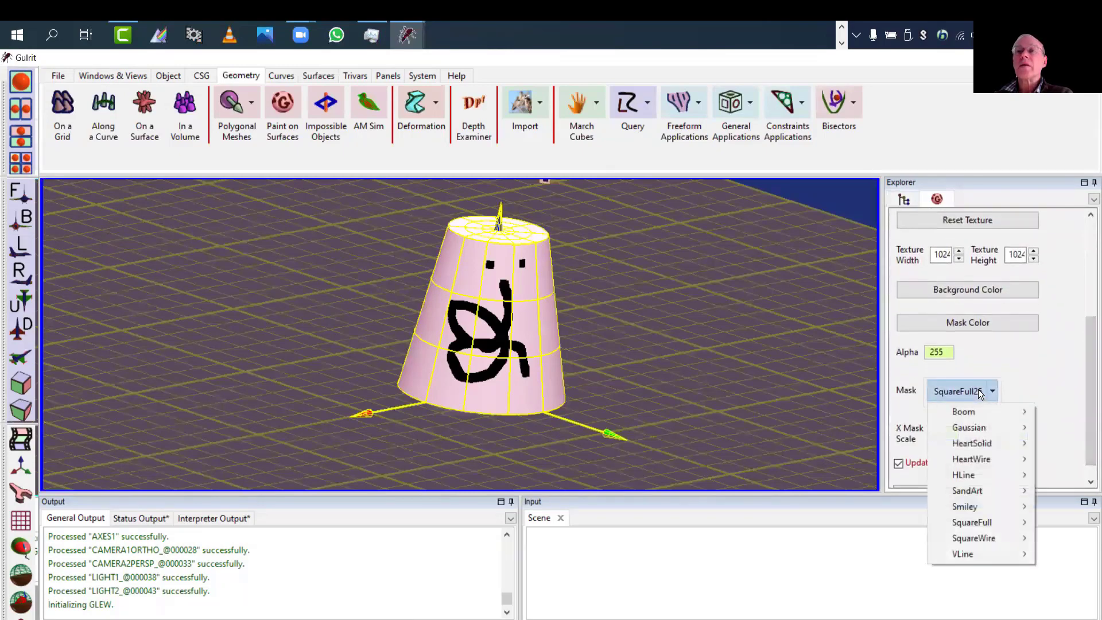
mouse_move(973, 491)
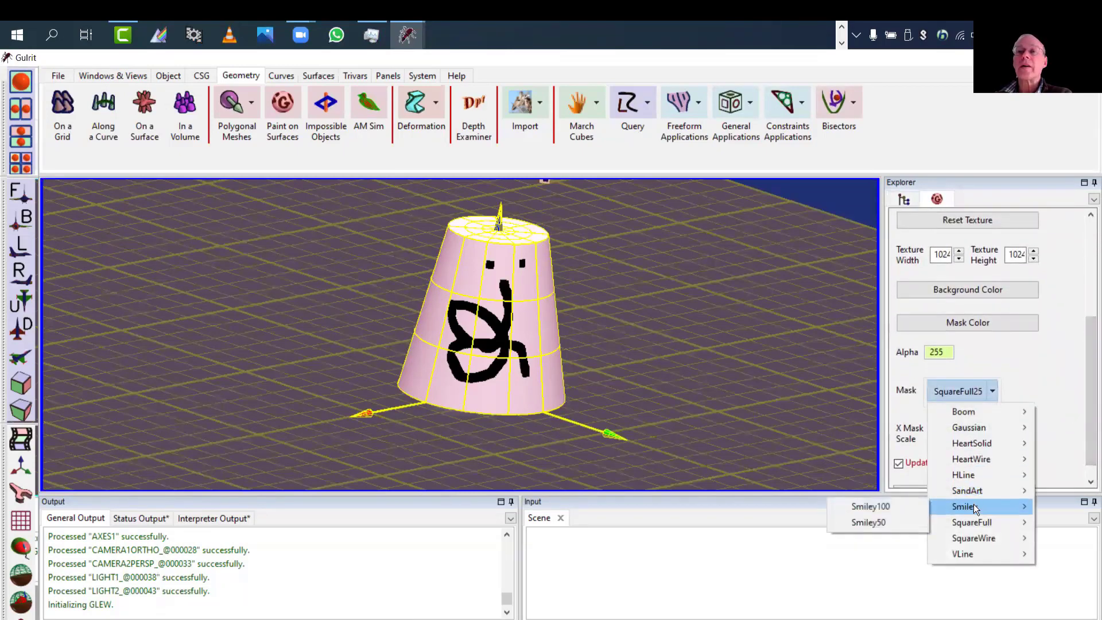
click(876, 522)
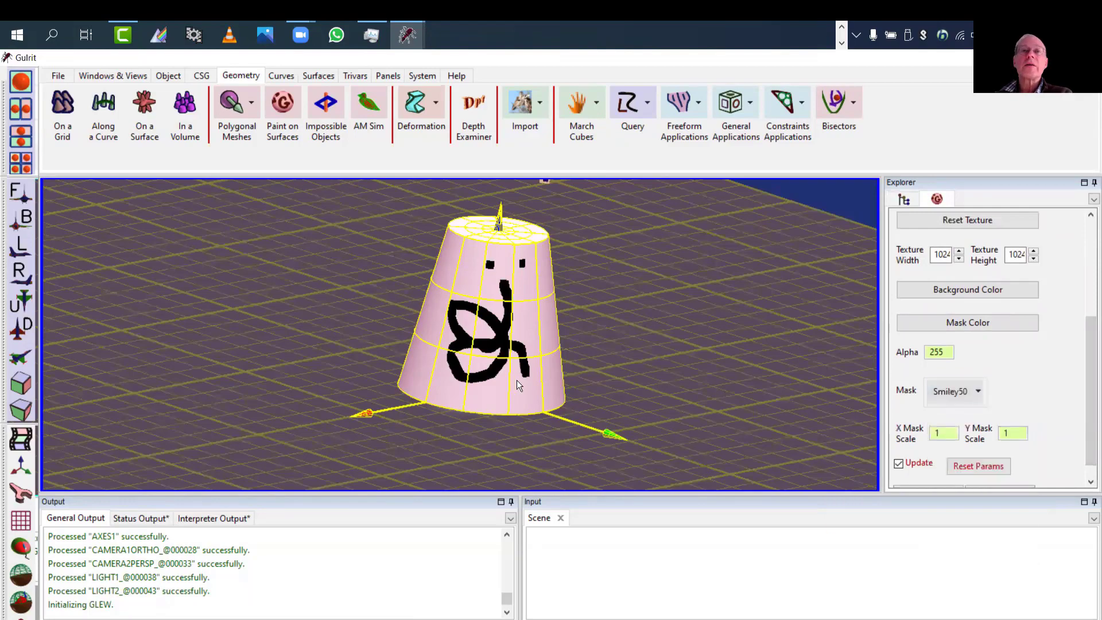
Step: Stamp two yellow smileys on an unpainted side of the cone
drag(510, 372, 467, 390)
right_drag(467, 391, 731, 418)
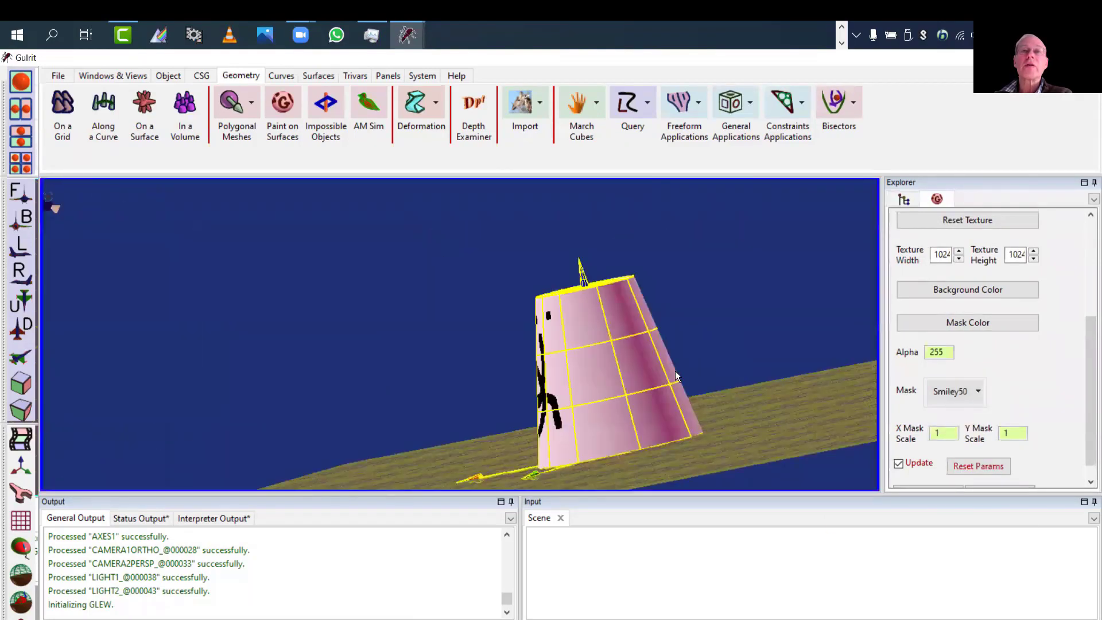
click(601, 366)
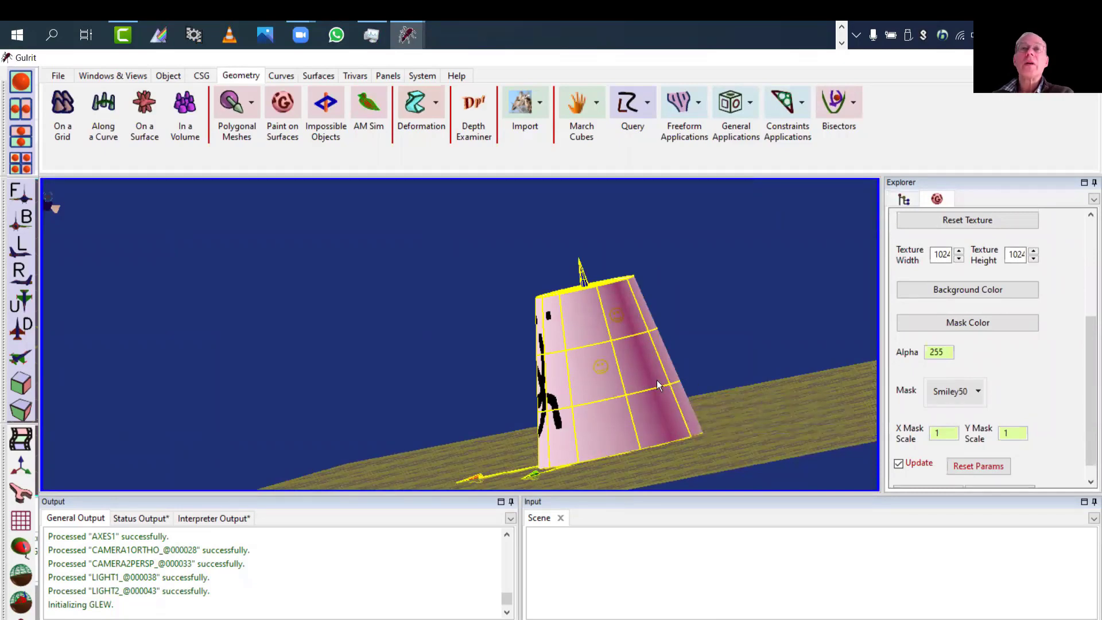
Step: Set the paint mask color to pinkish red from the basic colors
click(972, 322)
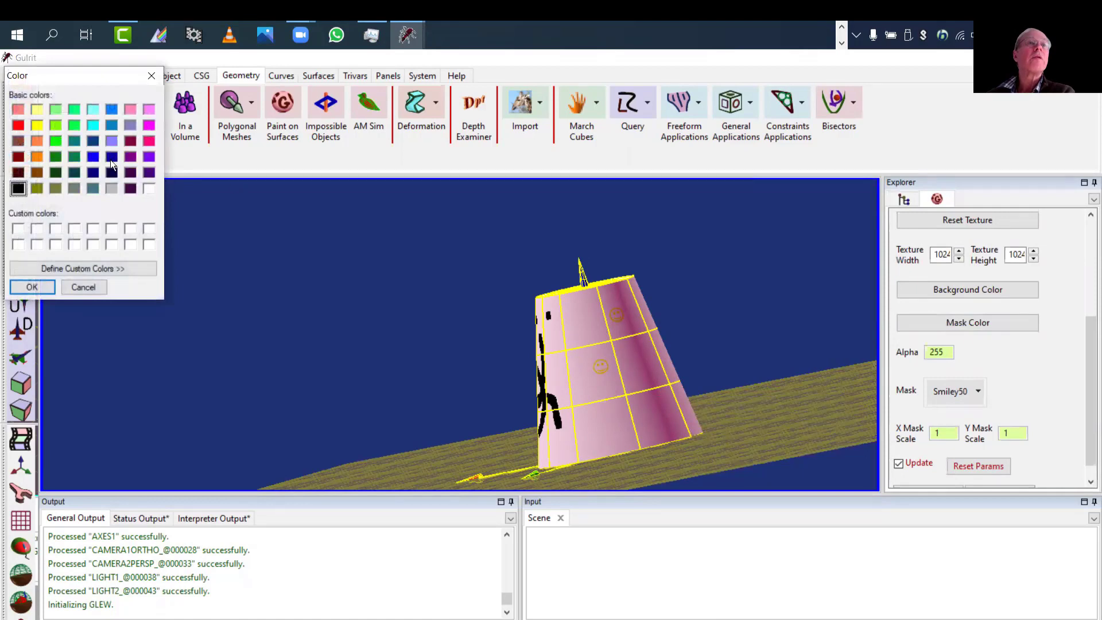
click(148, 141)
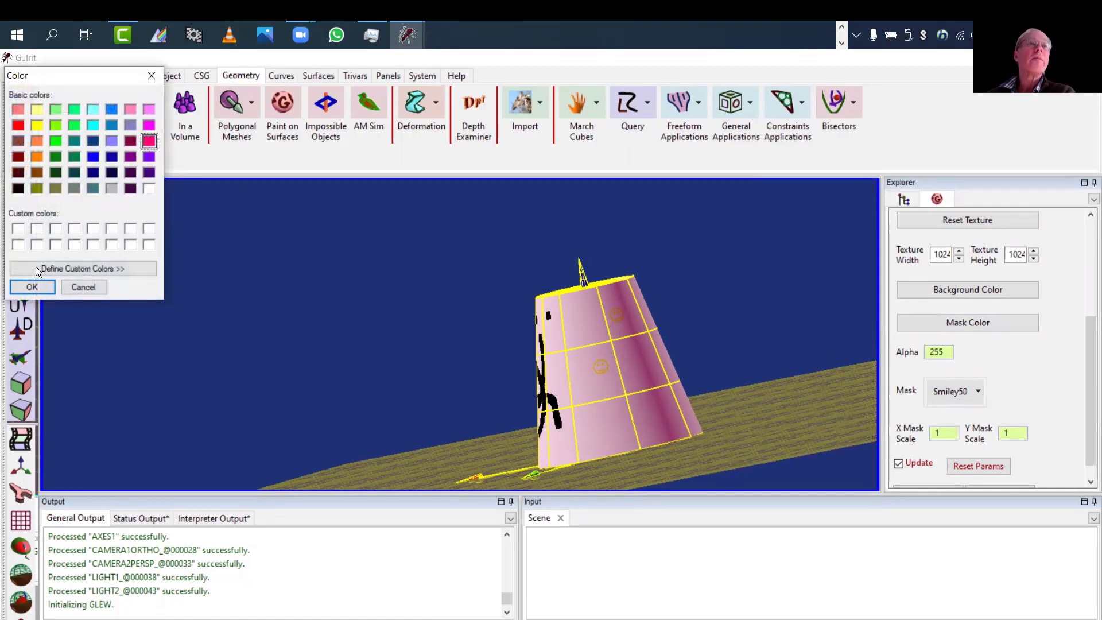
click(29, 288)
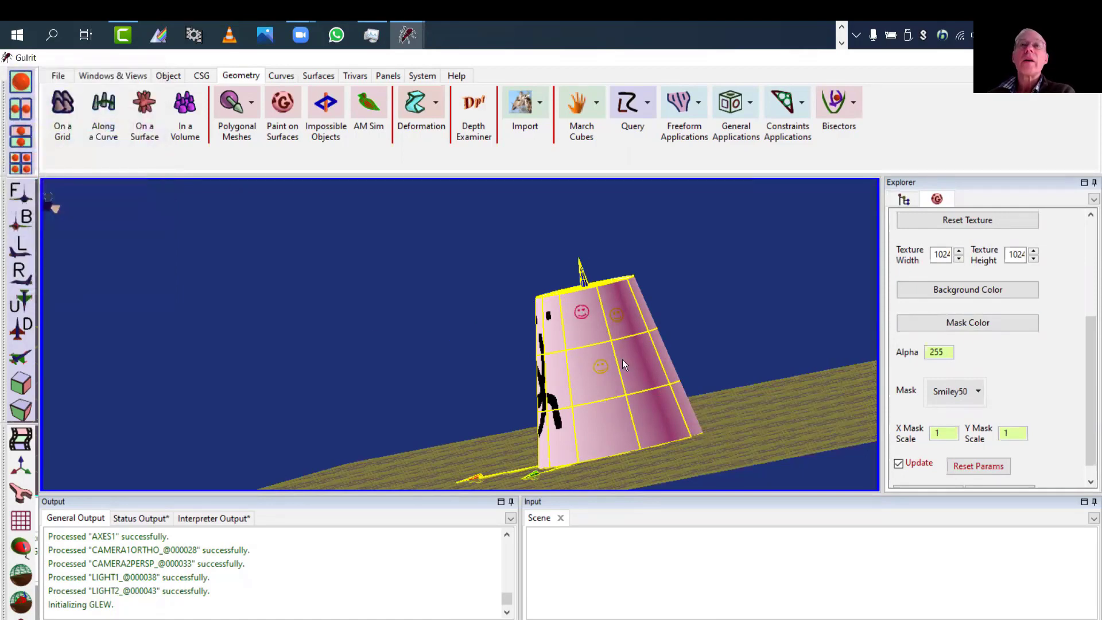
Step: Stamp several pinkish-red smileys and paint two short thick strokes around the yellow smileys on the cone's side
click(649, 355)
click(644, 402)
click(610, 349)
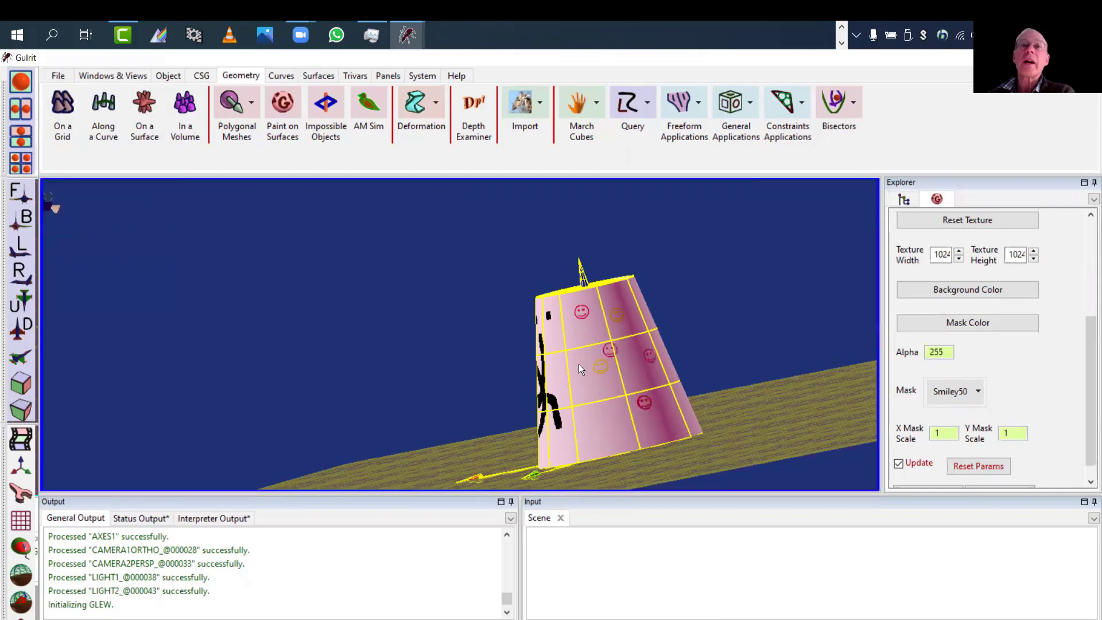
mouse_move(581, 363)
mouse_down()
mouse_move(595, 418)
mouse_move(619, 396)
mouse_up()
click(626, 433)
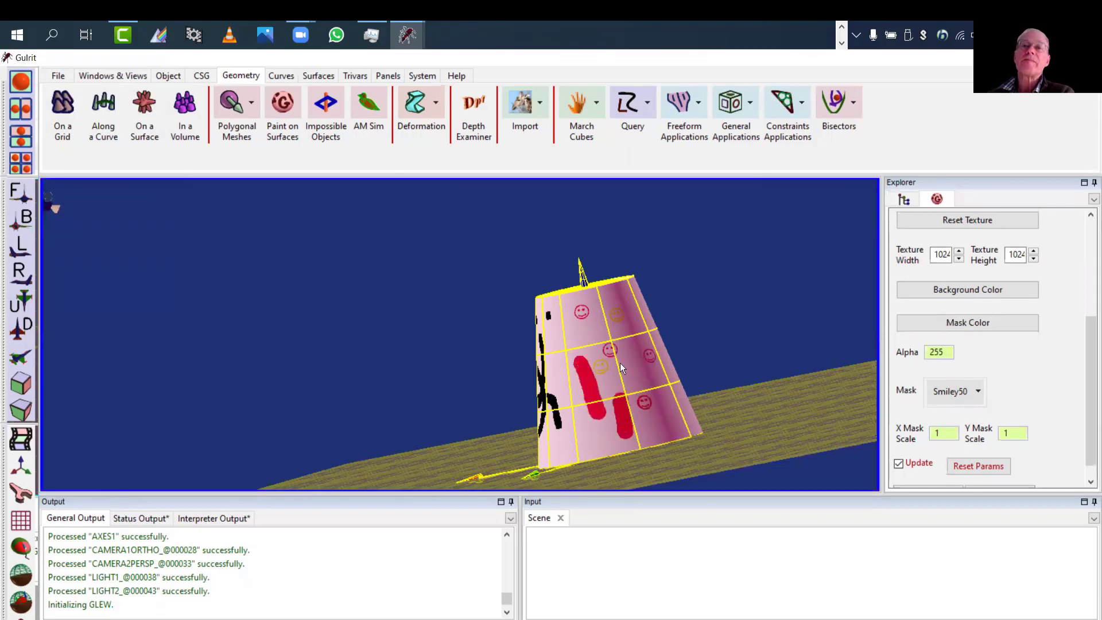
click(610, 316)
click(594, 335)
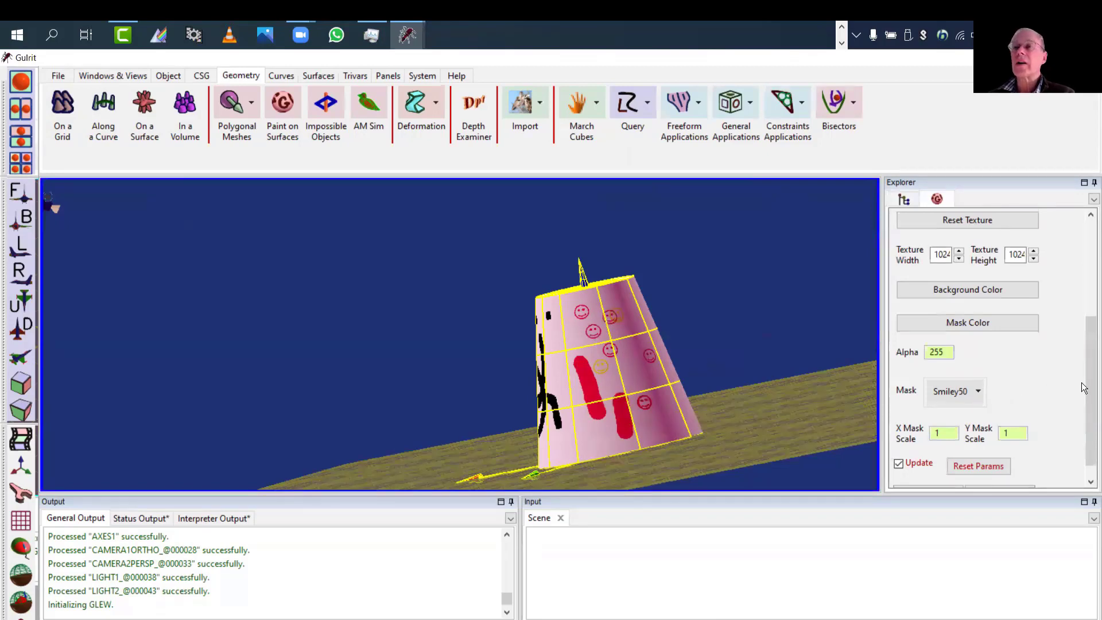
Step: Accept the surface painting and hide the painted cone in the scene
drag(746, 338, 821, 372)
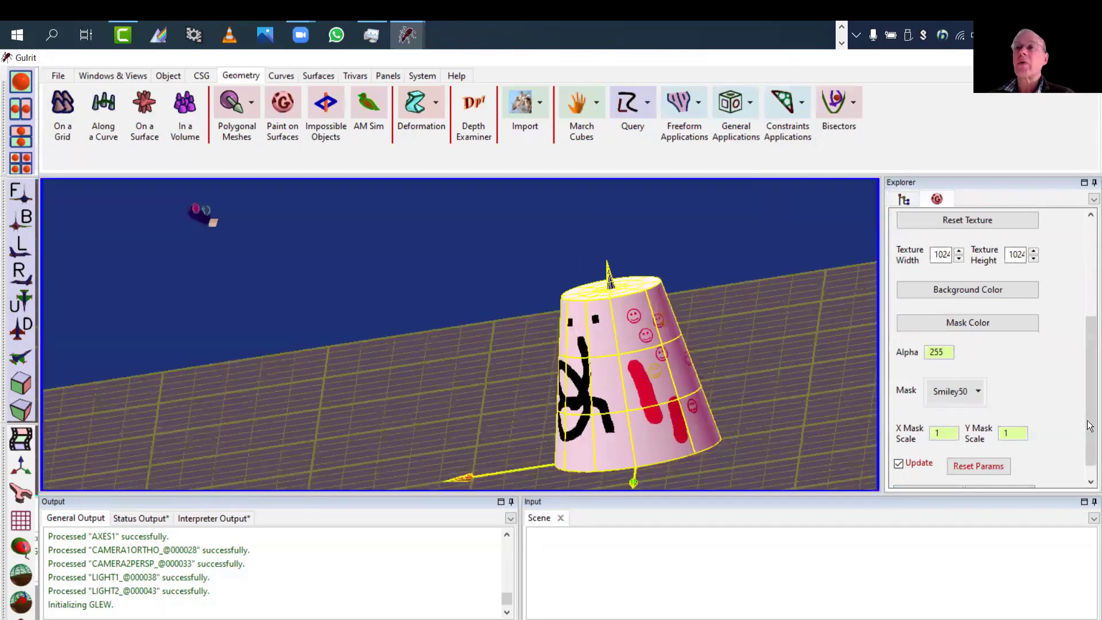
drag(1089, 425, 1089, 461)
click(928, 474)
drag(740, 391, 831, 383)
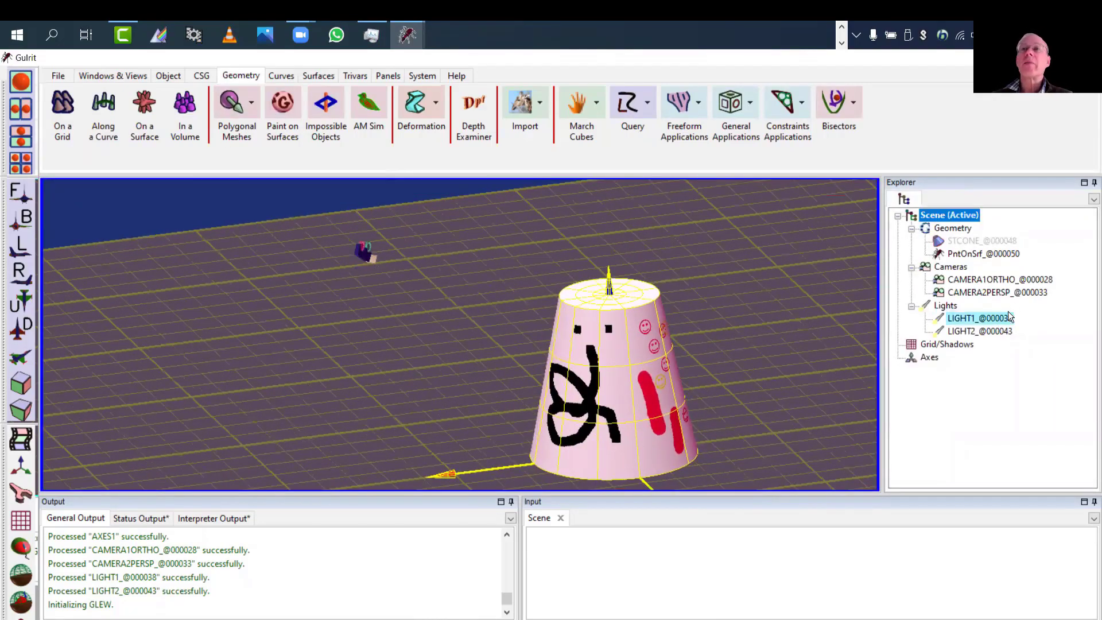
click(967, 254)
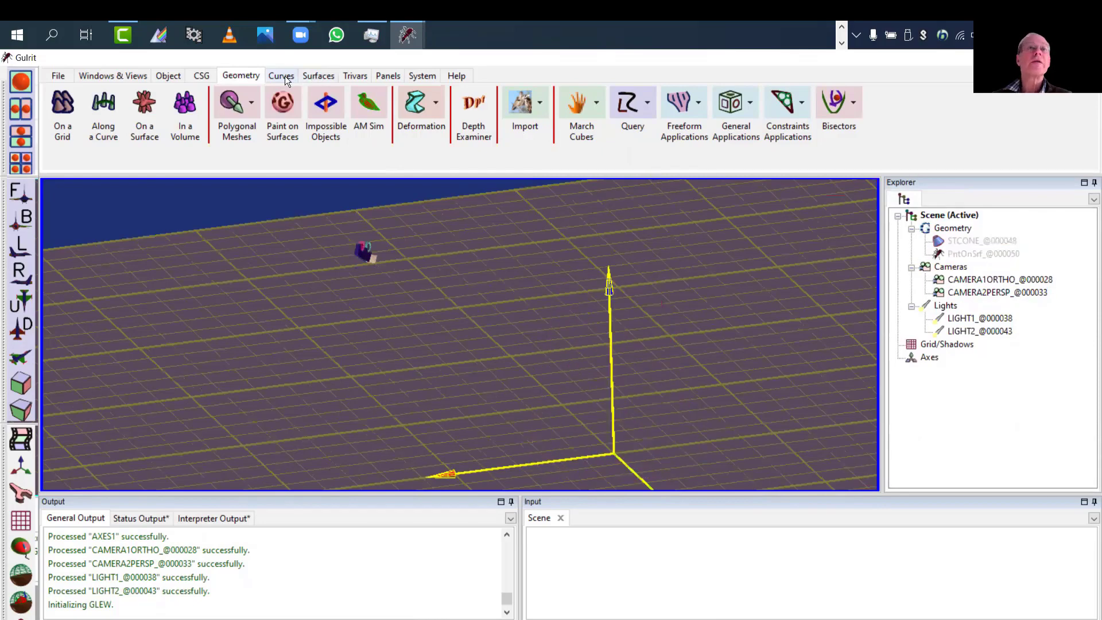
Step: Create a polygonal sphere primitive with fineness 64
click(201, 75)
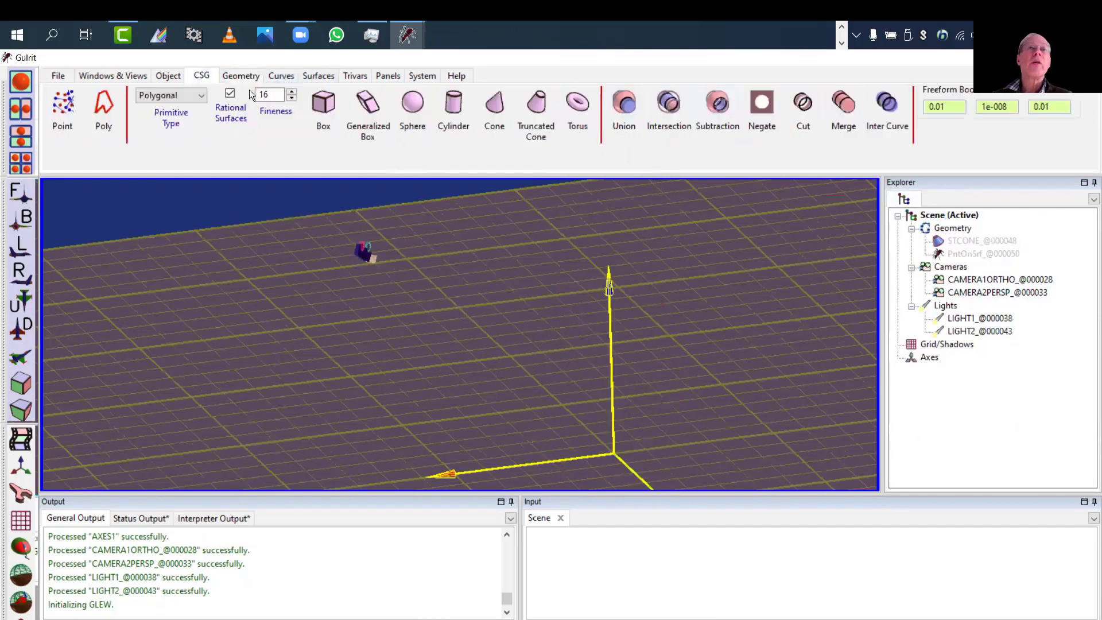
click(412, 105)
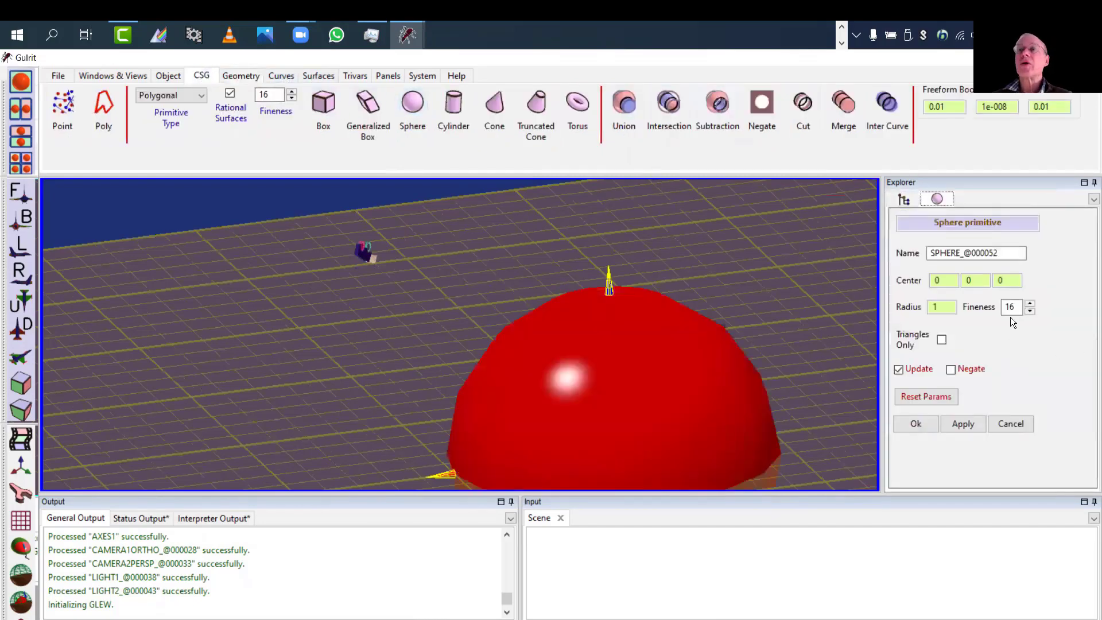
drag(802, 335, 722, 247)
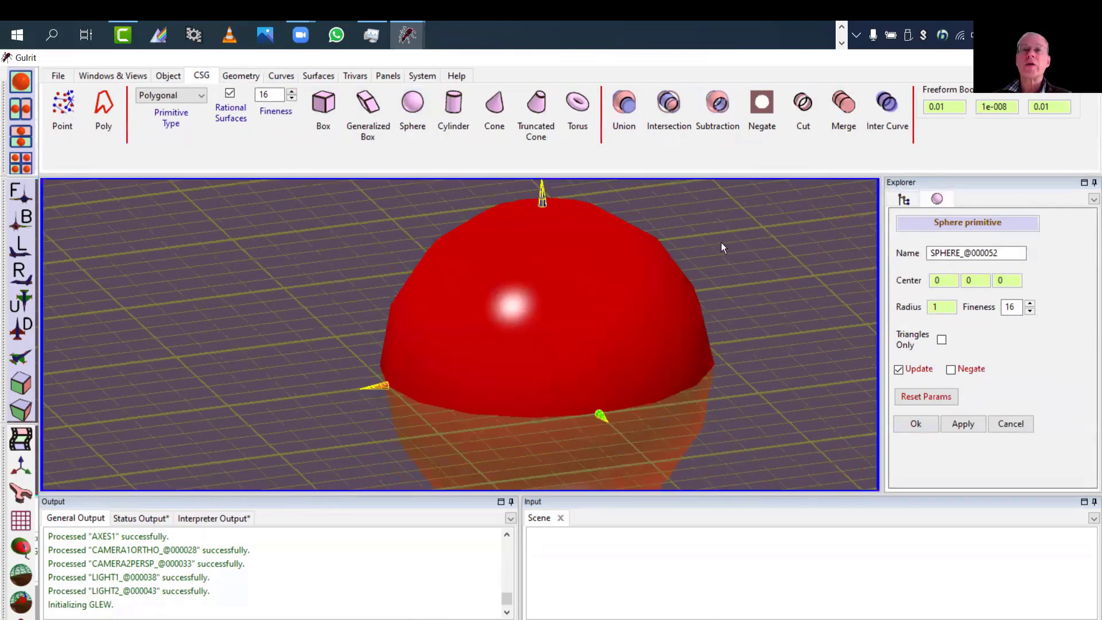
double_click(1010, 307)
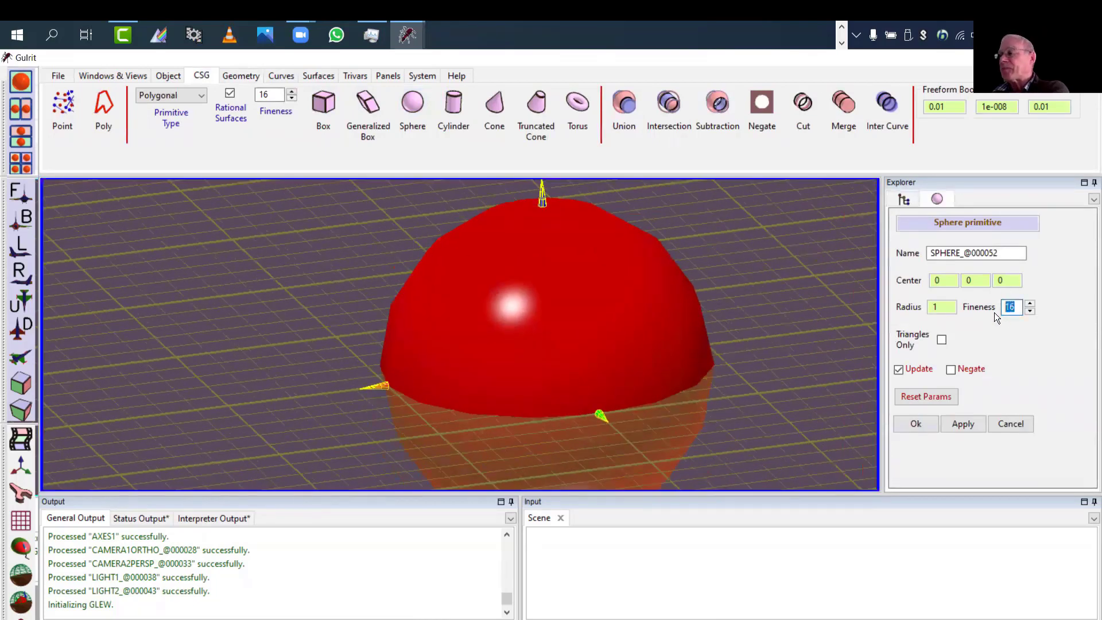
text(64)
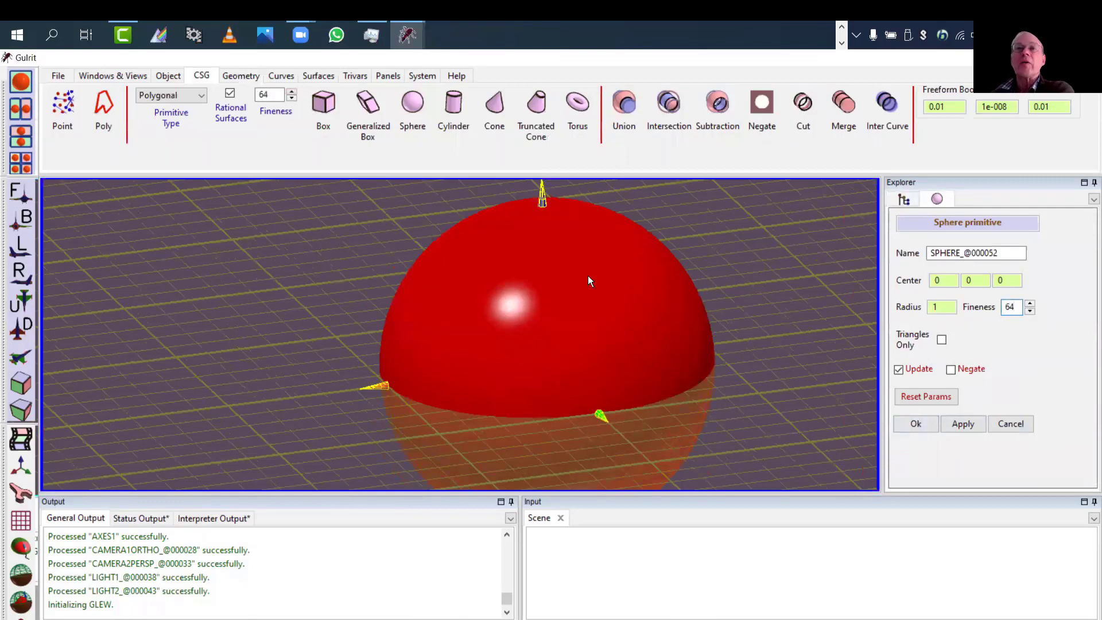
click(917, 425)
scroll(753, 383, down, 3)
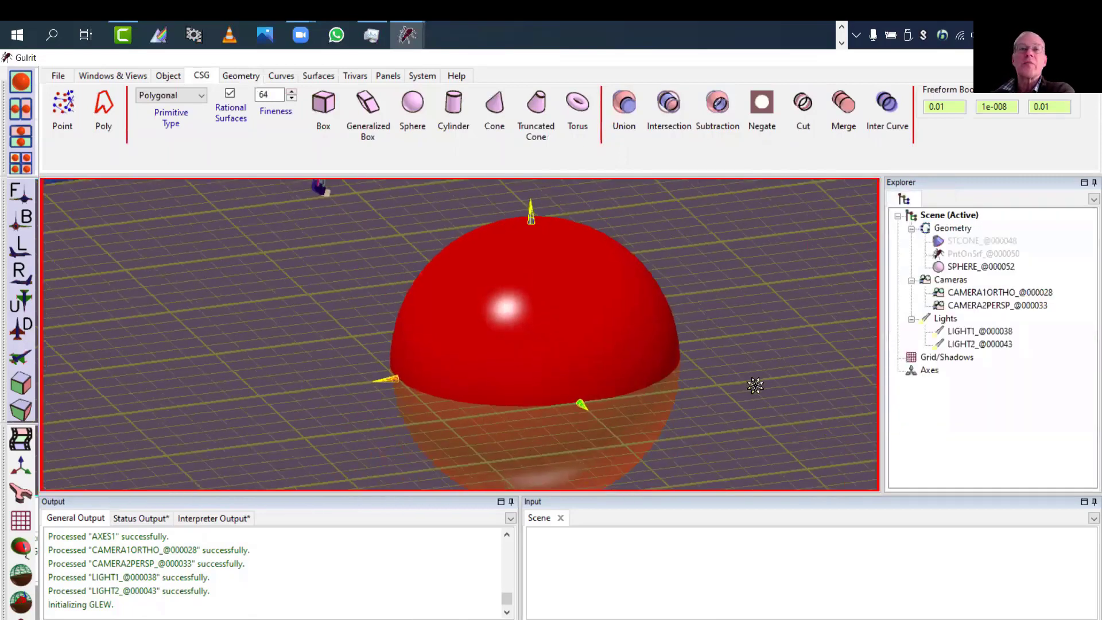
drag(701, 361, 666, 340)
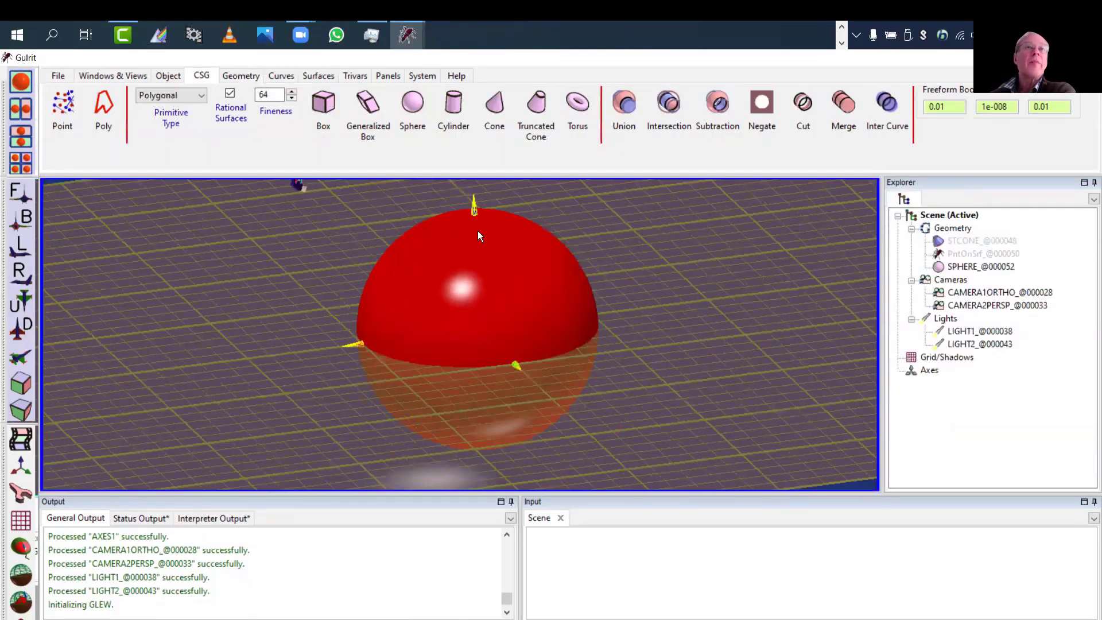
Step: Edit the sphere's polygonal mesh in Deform Mesh mode, pulling out two horns near its top and pushing a dent into its side
click(239, 75)
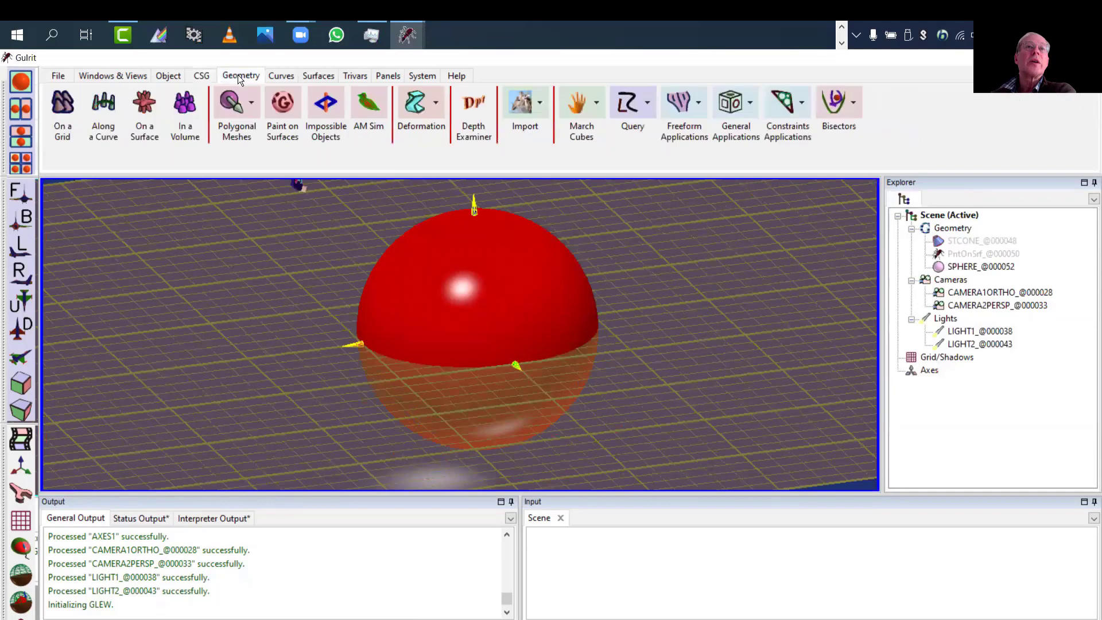
click(253, 104)
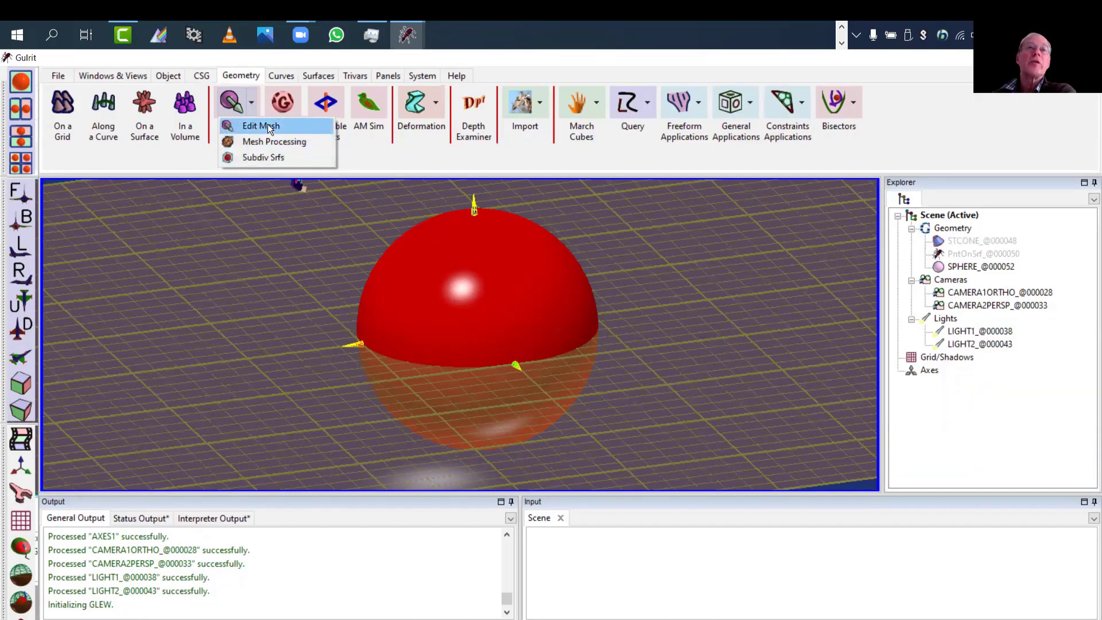
click(268, 125)
click(996, 297)
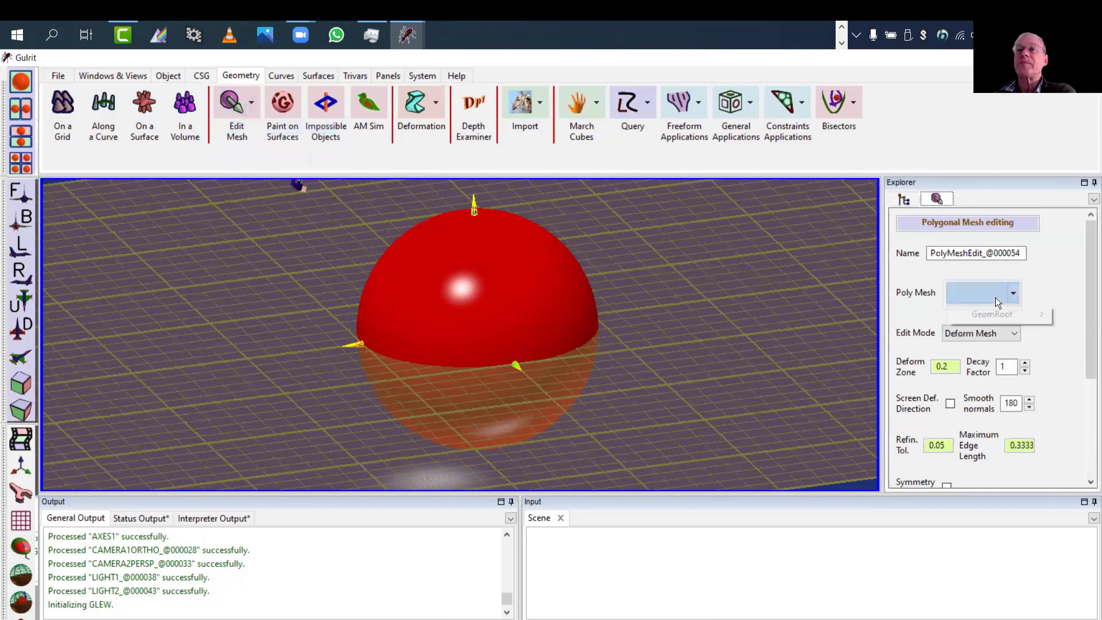
mouse_move(991, 314)
click(849, 313)
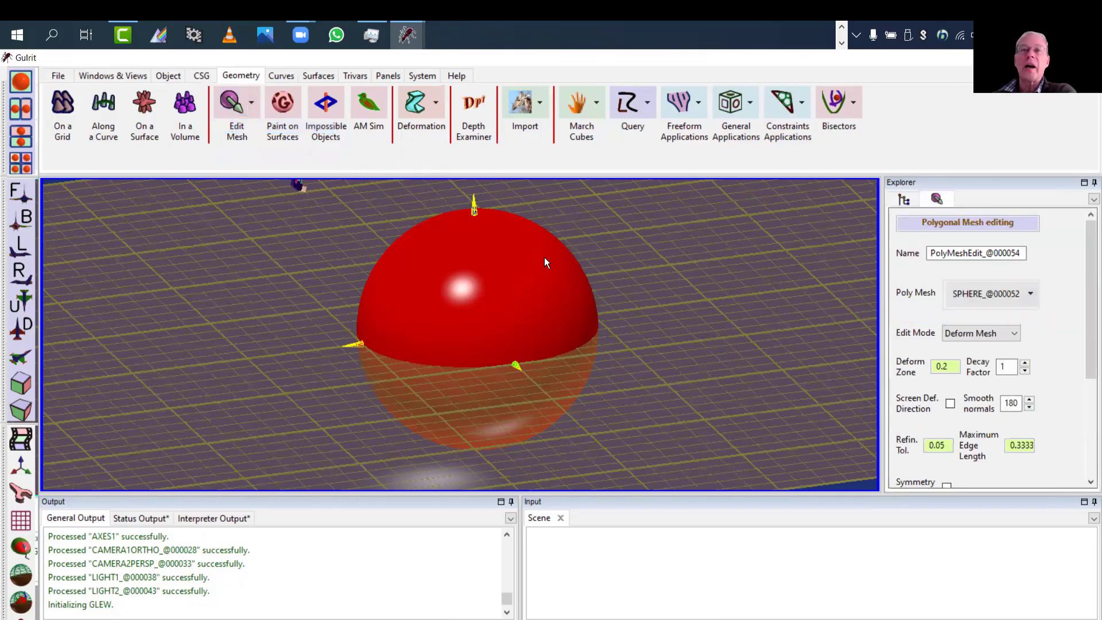
drag(550, 251, 574, 254)
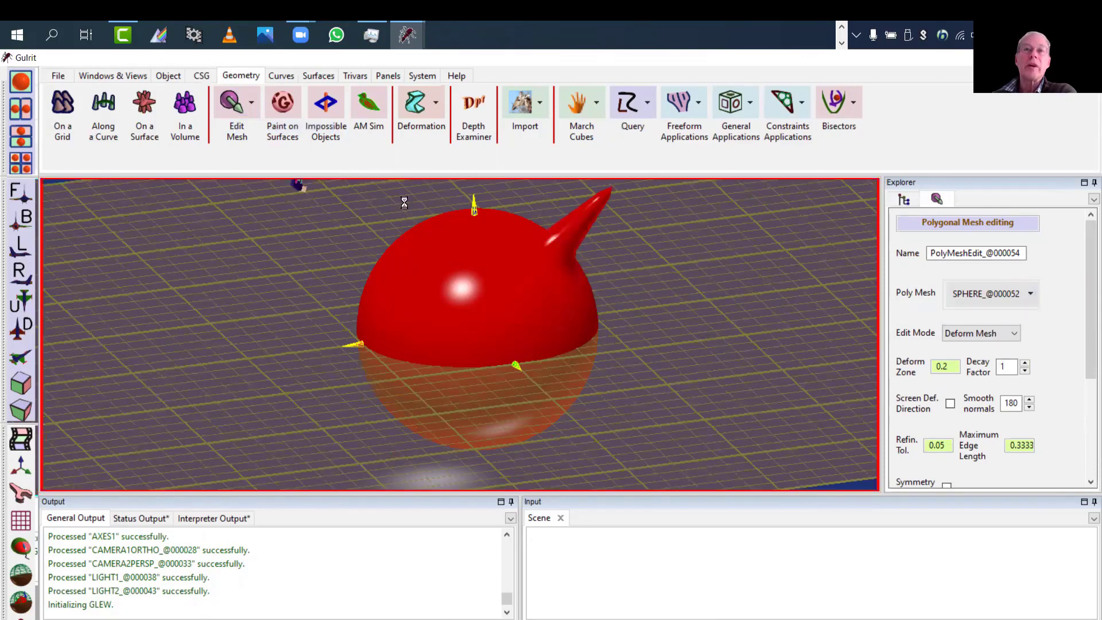
drag(382, 175, 367, 241)
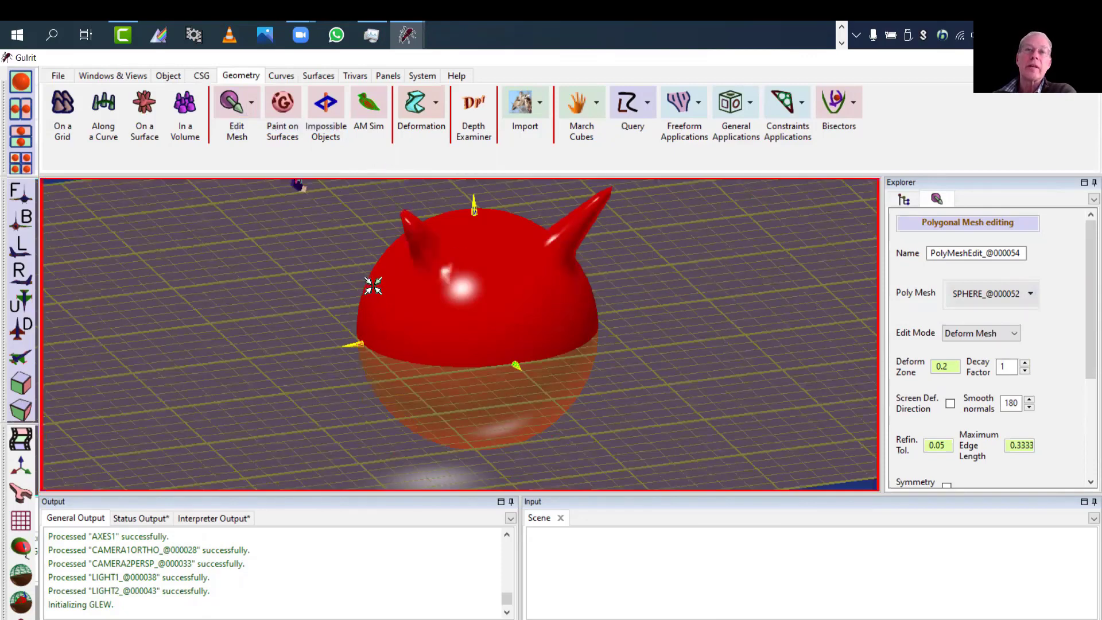
Step: Set the deform zone to 0.5 and pull a wider spike out of the sphere's unmodified side
drag(590, 345, 840, 382)
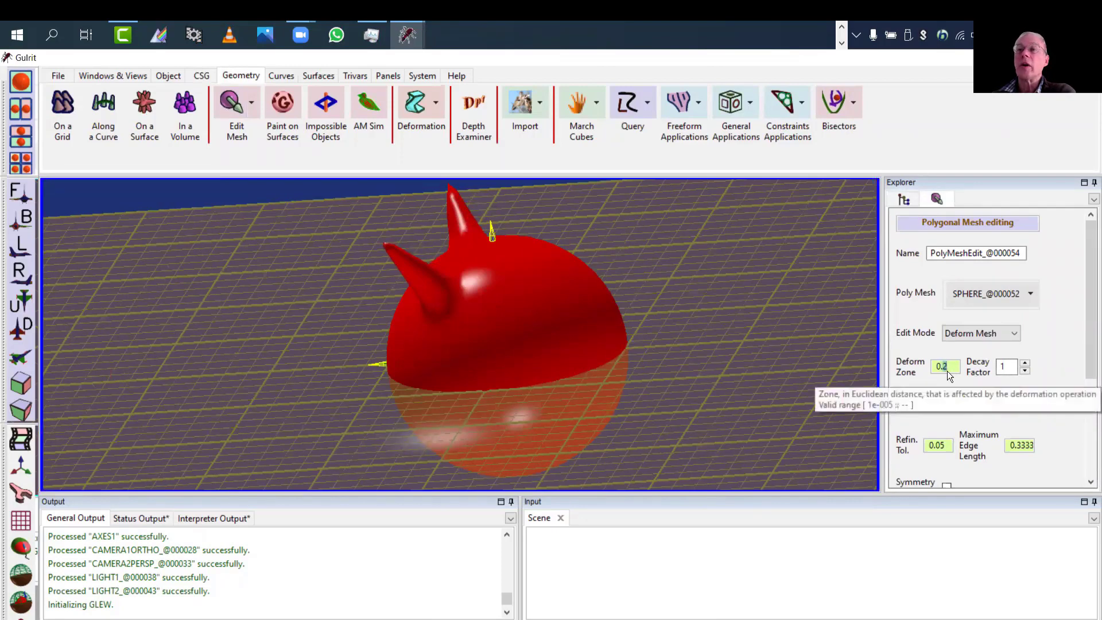
text(5)
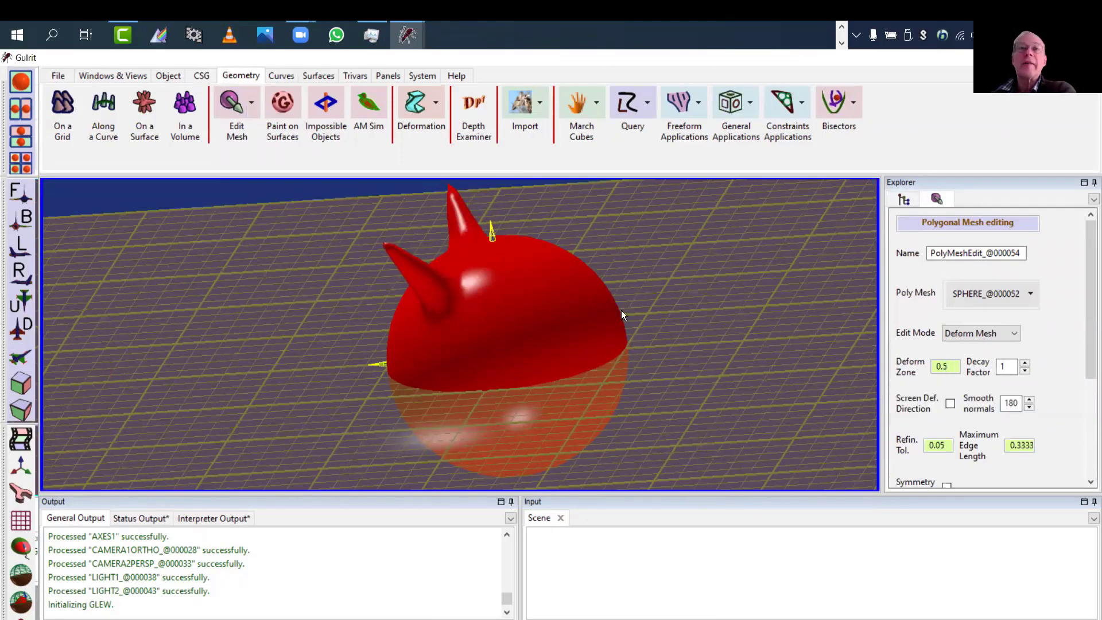
drag(569, 283, 696, 240)
drag(734, 291, 474, 345)
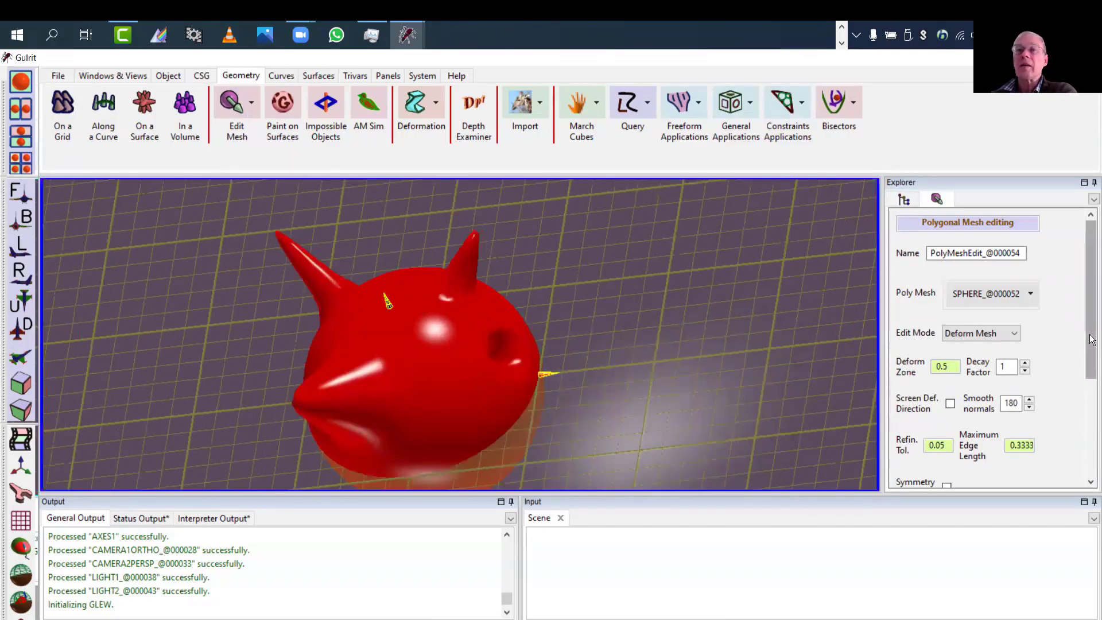
Step: Accept the mesh edit and hide the deformed sphere in the scene
drag(1090, 346, 1091, 454)
click(916, 475)
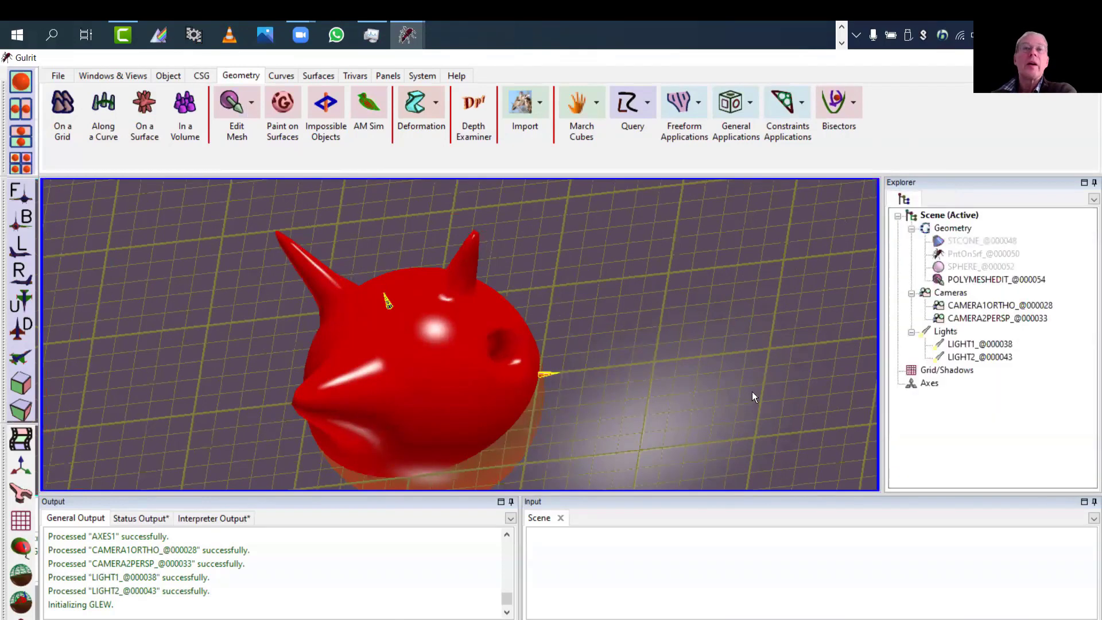
double_click(989, 284)
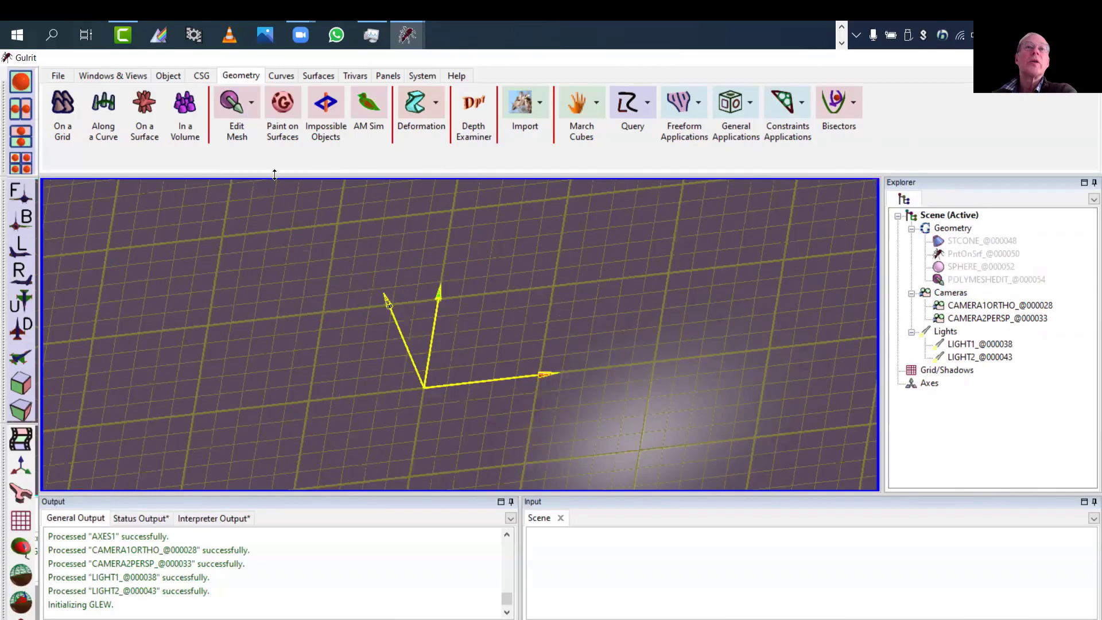
Step: Split the display into two side-by-side views, reset the first to isometric, and frame the axes similarly in both
click(23, 108)
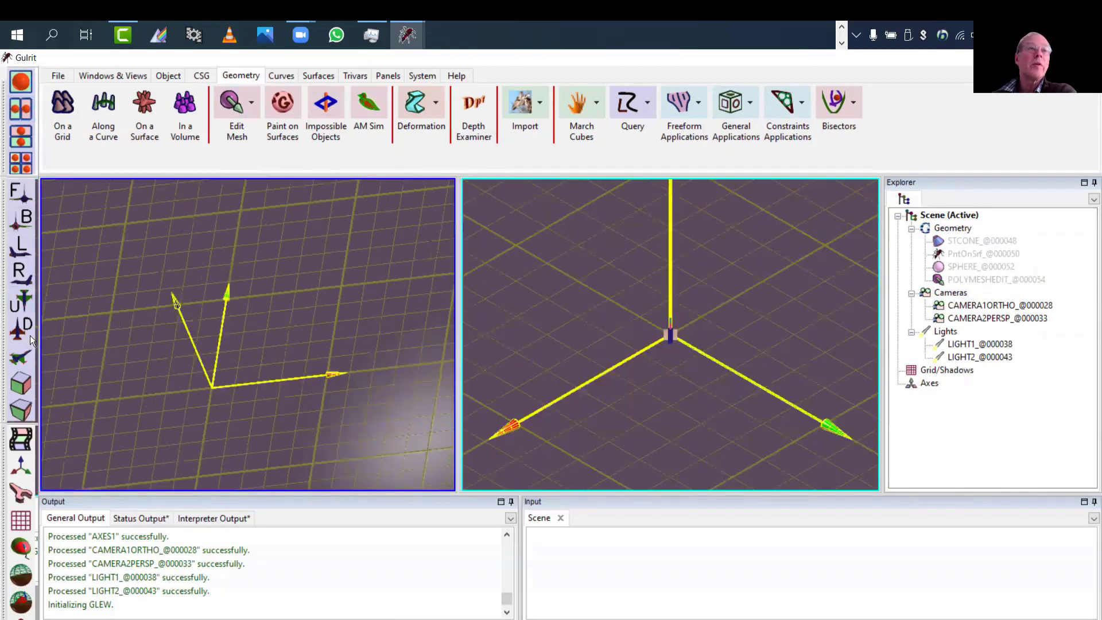
click(22, 351)
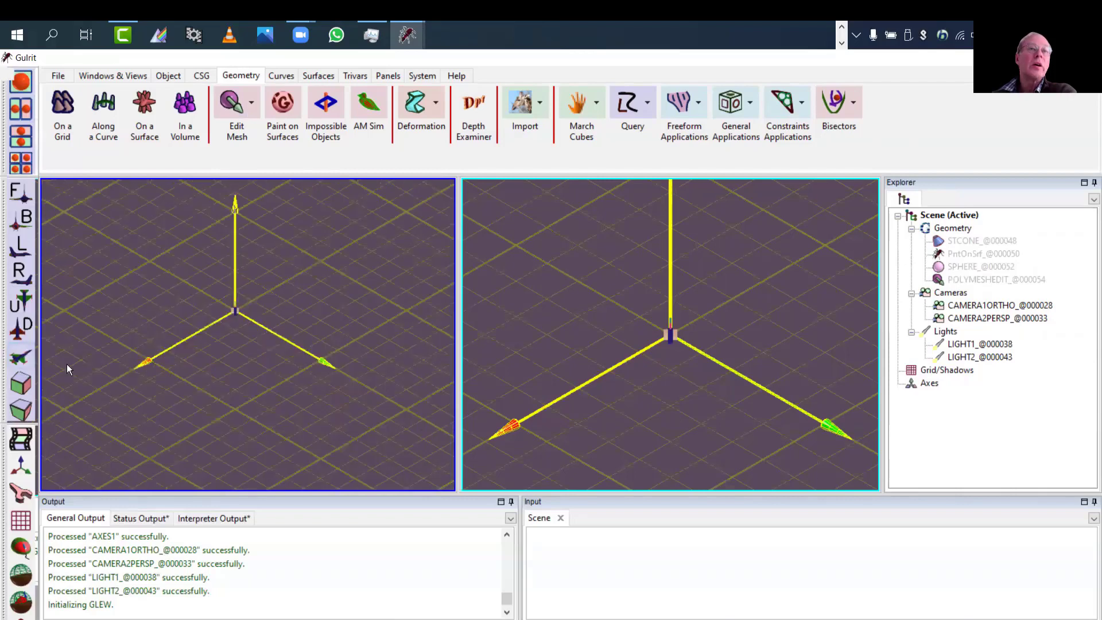
middle_drag(277, 272, 283, 316)
middle_drag(298, 315, 310, 313)
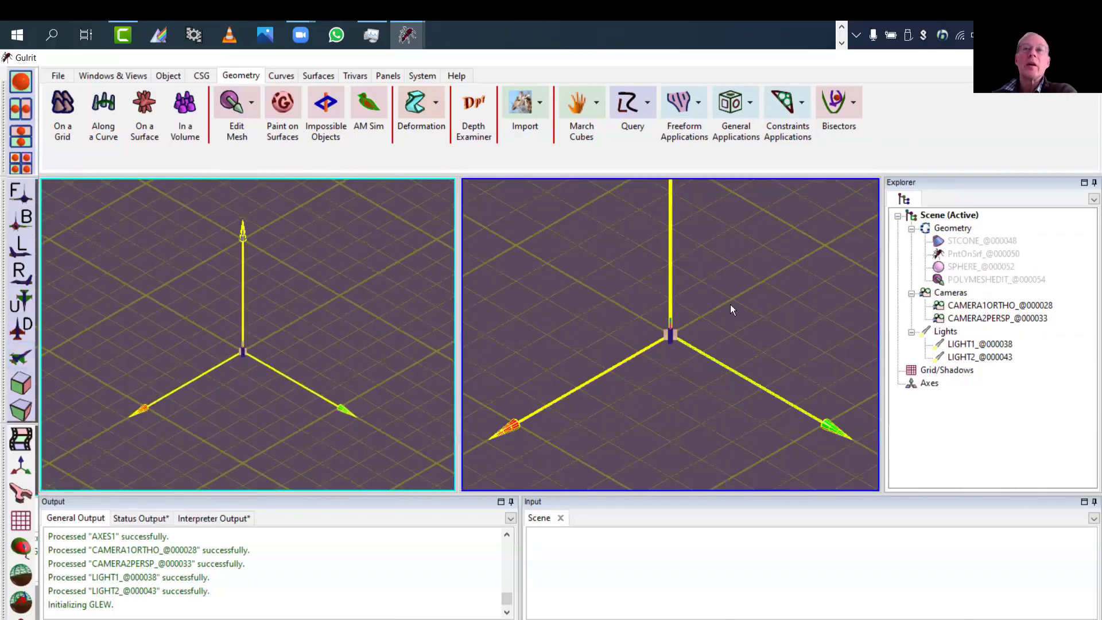
middle_drag(730, 304, 676, 313)
right_drag(686, 300, 727, 326)
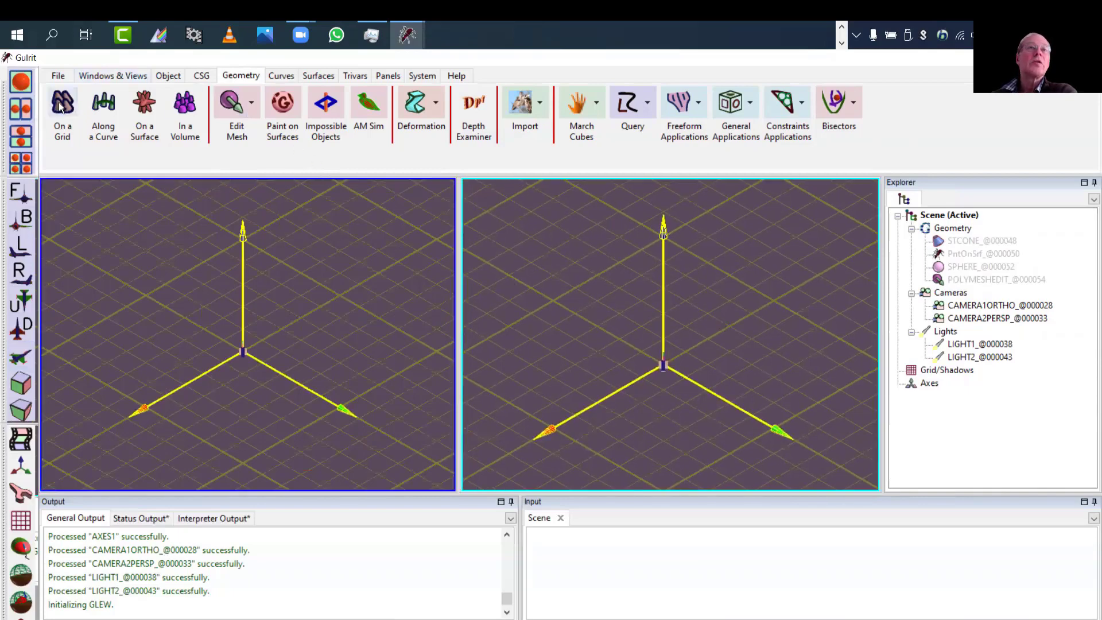
Step: Start loading a geometry file and browse to the irit\extra\guirit\Src folder
click(57, 77)
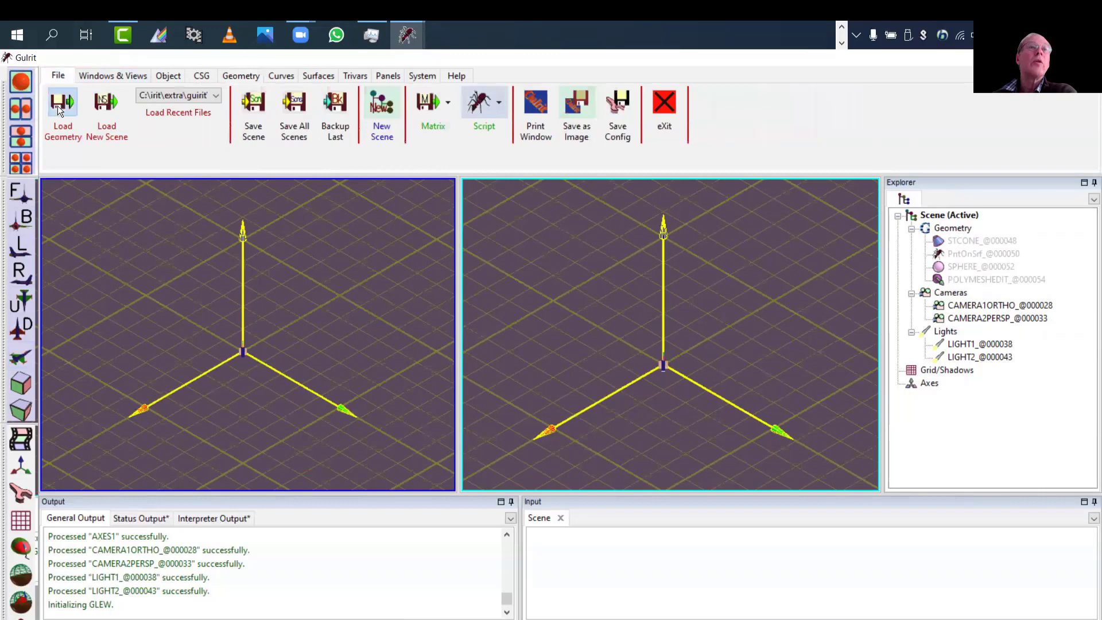
click(57, 105)
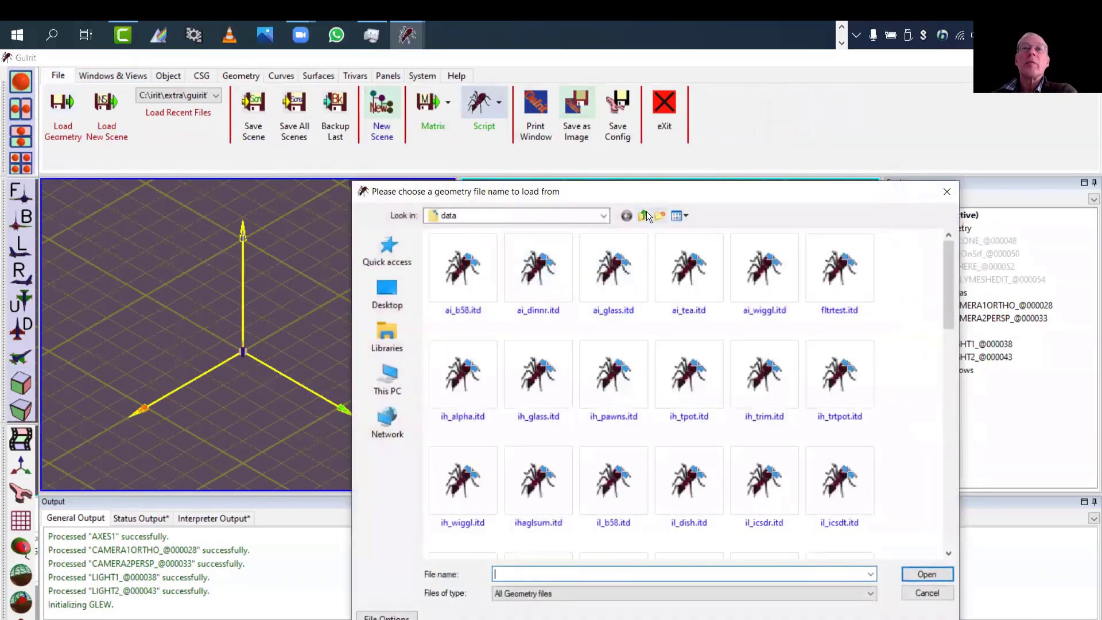
click(645, 214)
click(645, 215)
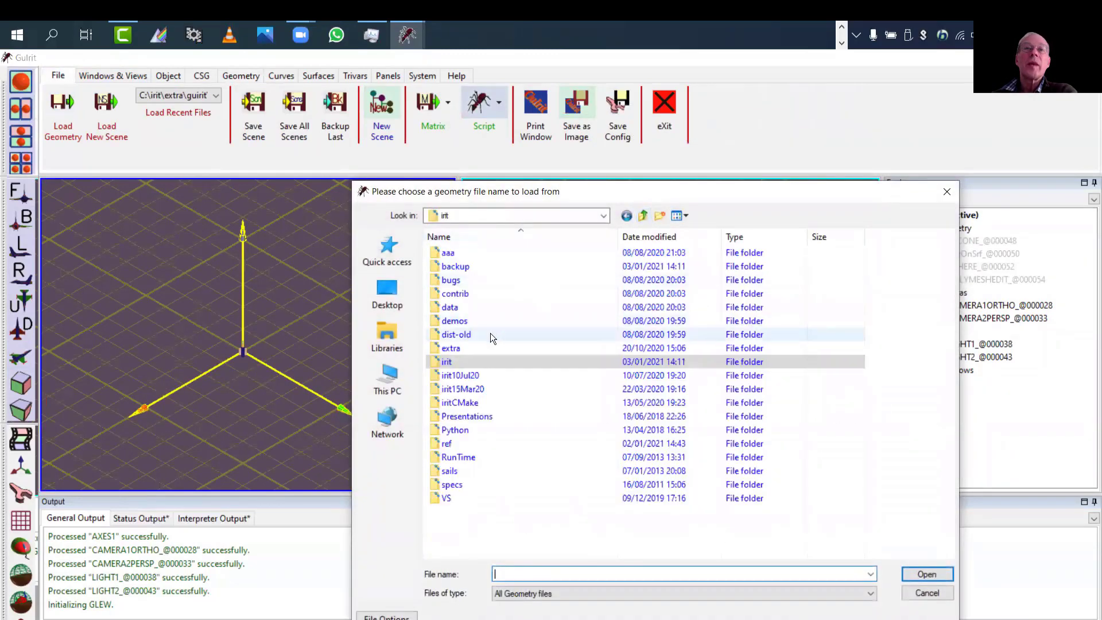
double_click(473, 348)
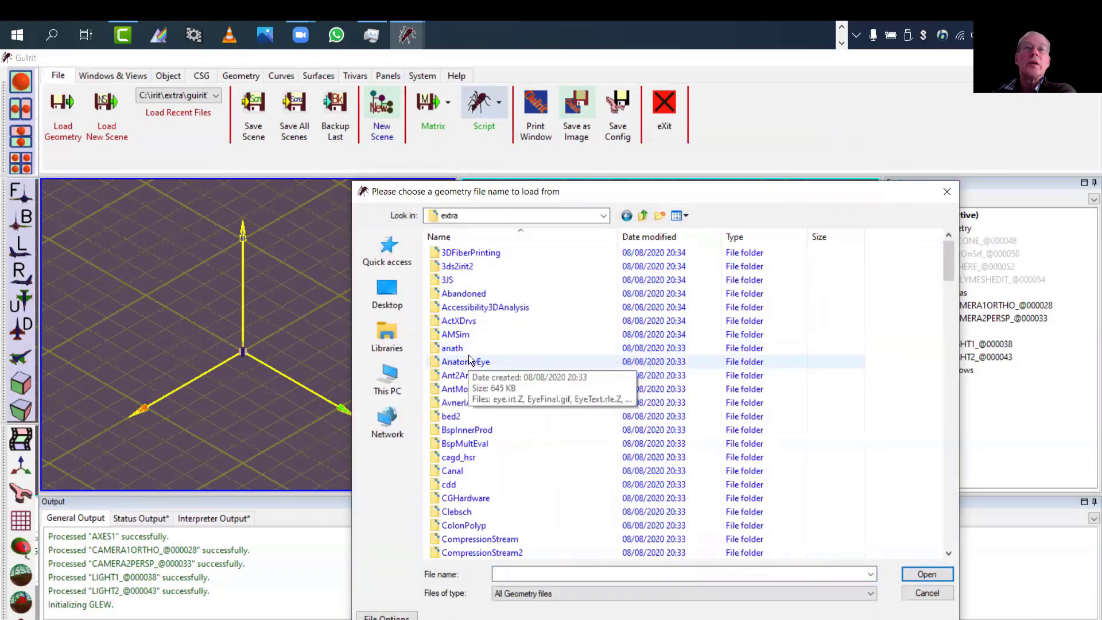
scroll(468, 360, down, 12)
double_click(458, 361)
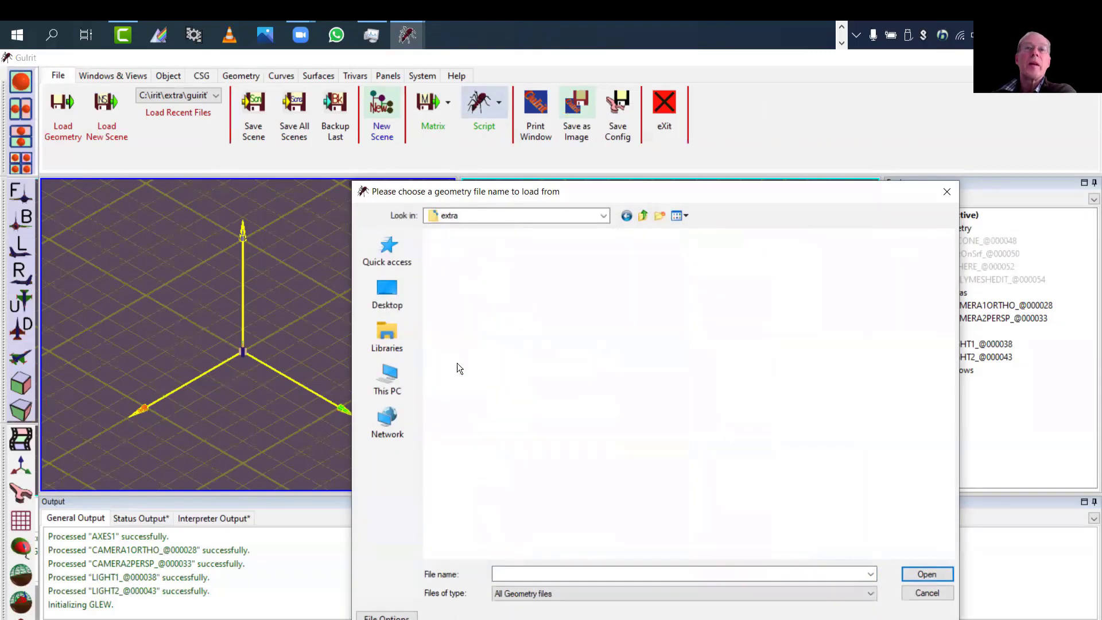
click(451, 334)
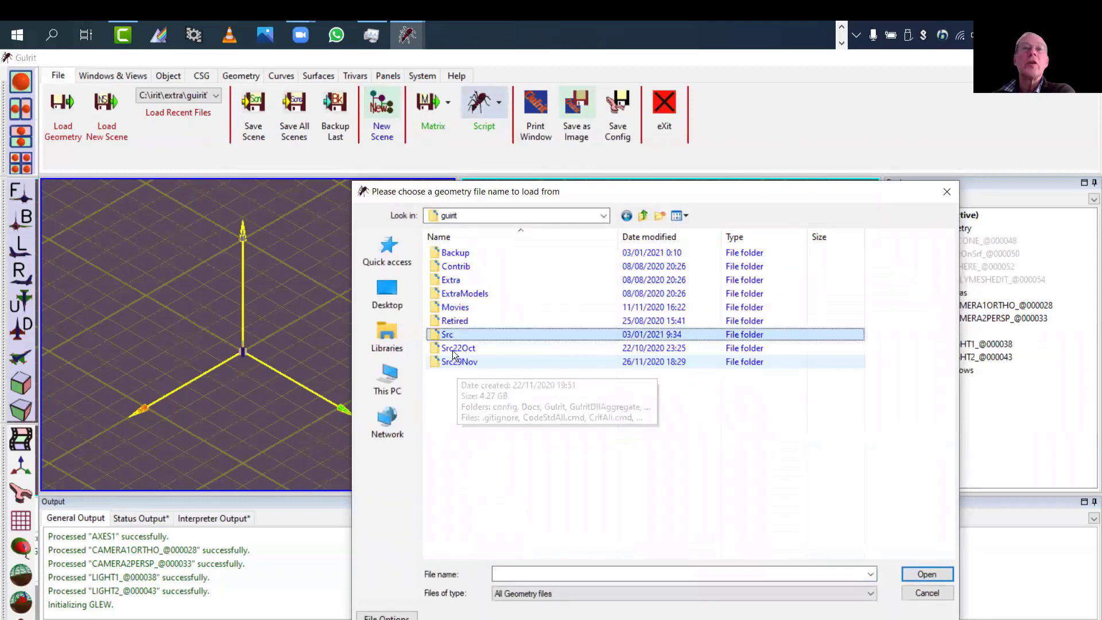
double_click(451, 334)
Step: Load Impossible1.gtd from the Models\Impossible folder within Src
key(m)
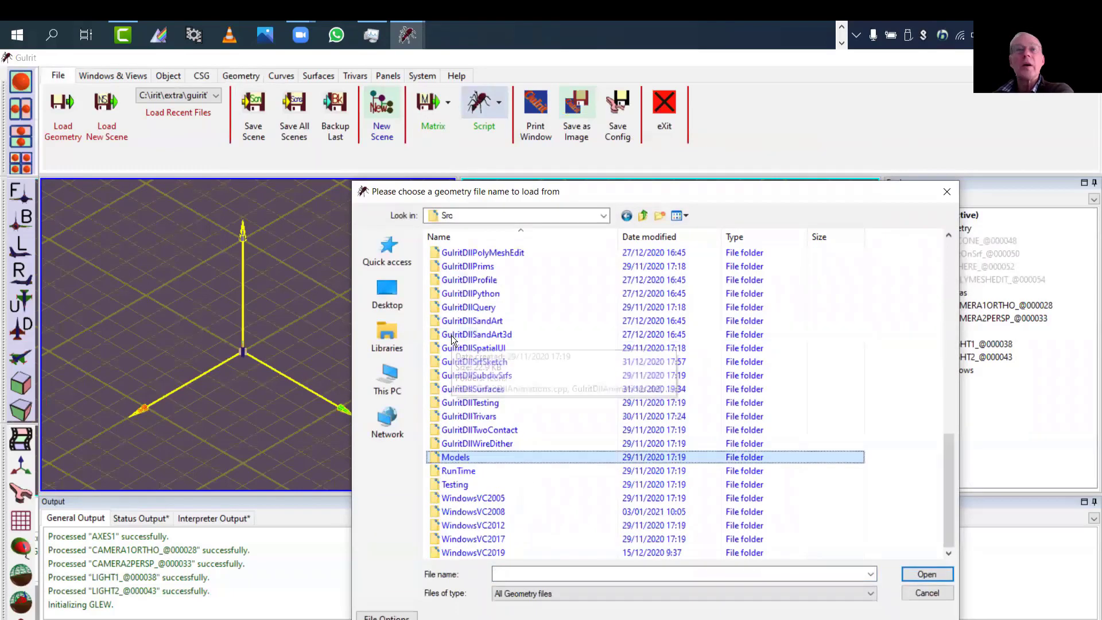
double_click(466, 457)
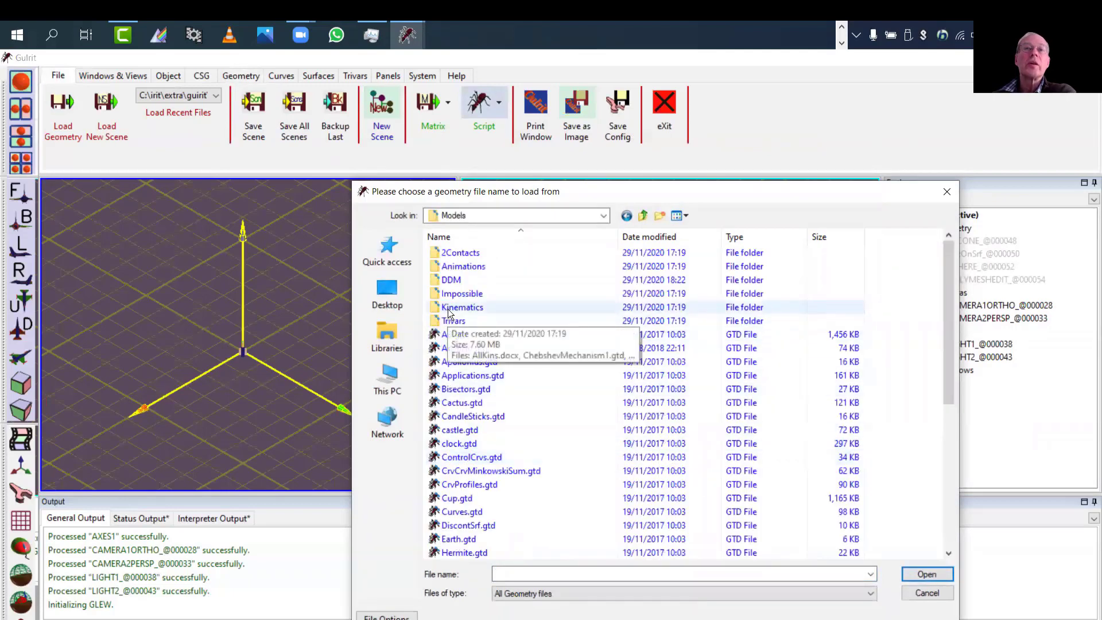
double_click(462, 293)
click(472, 253)
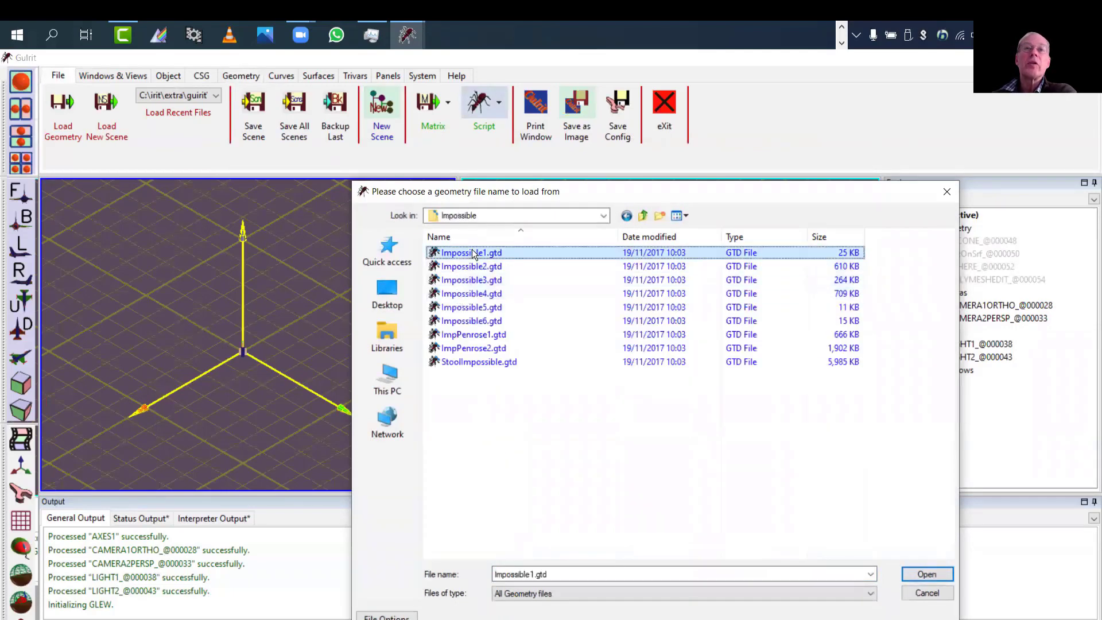
double_click(471, 252)
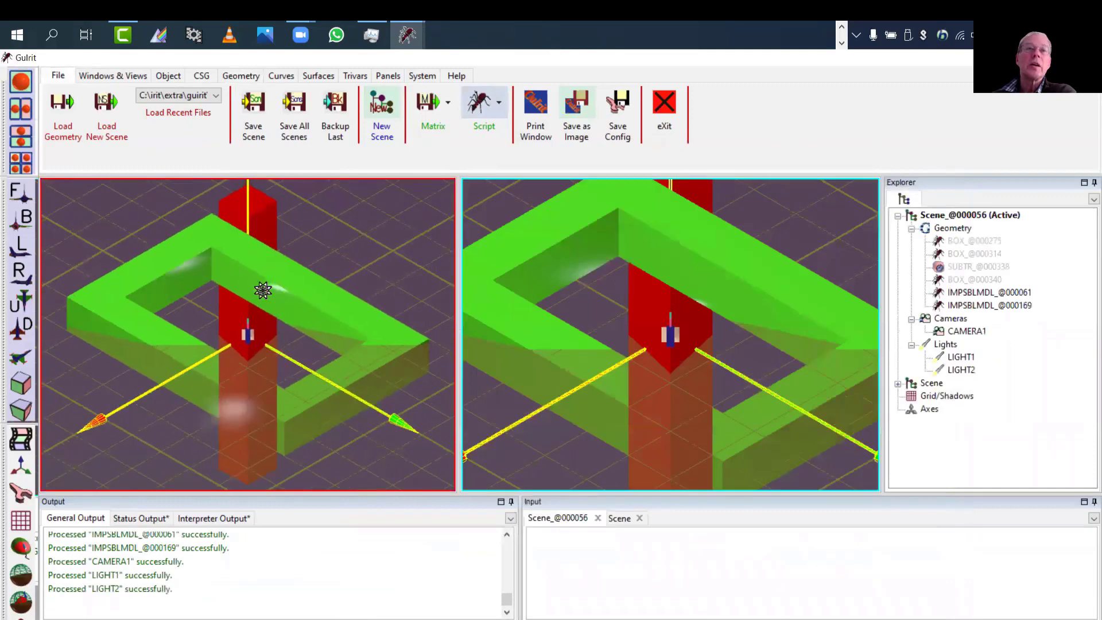
Step: Frame the loaded model similarly in both views and turn off the grid/shadows, the cameras and the lights in the scene tree
middle_drag(263, 290, 262, 291)
middle_drag(696, 335, 569, 336)
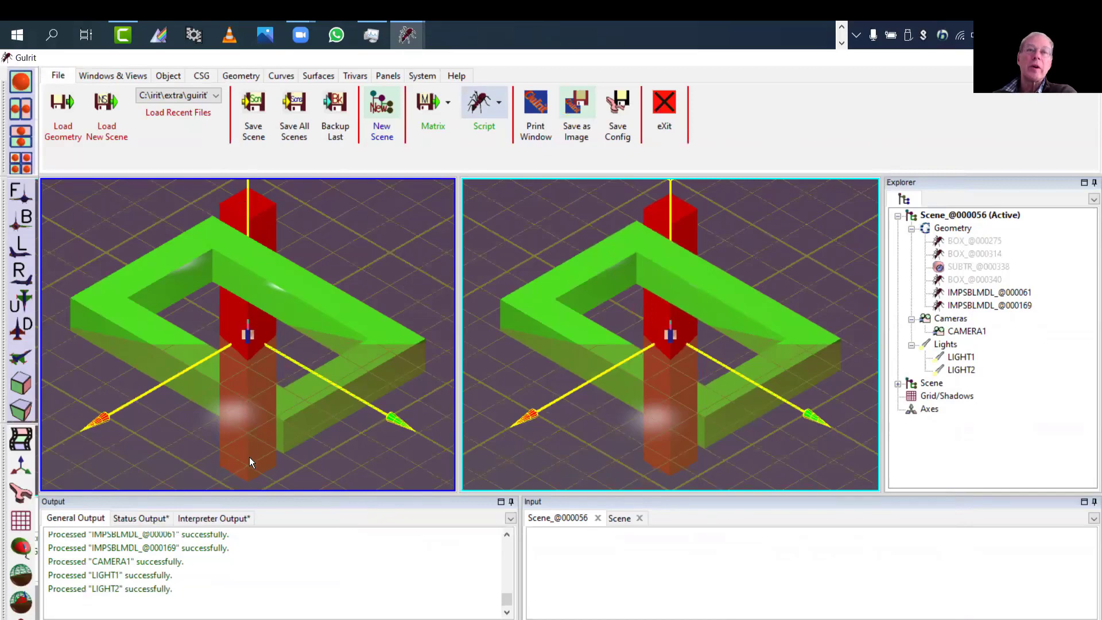
double_click(946, 396)
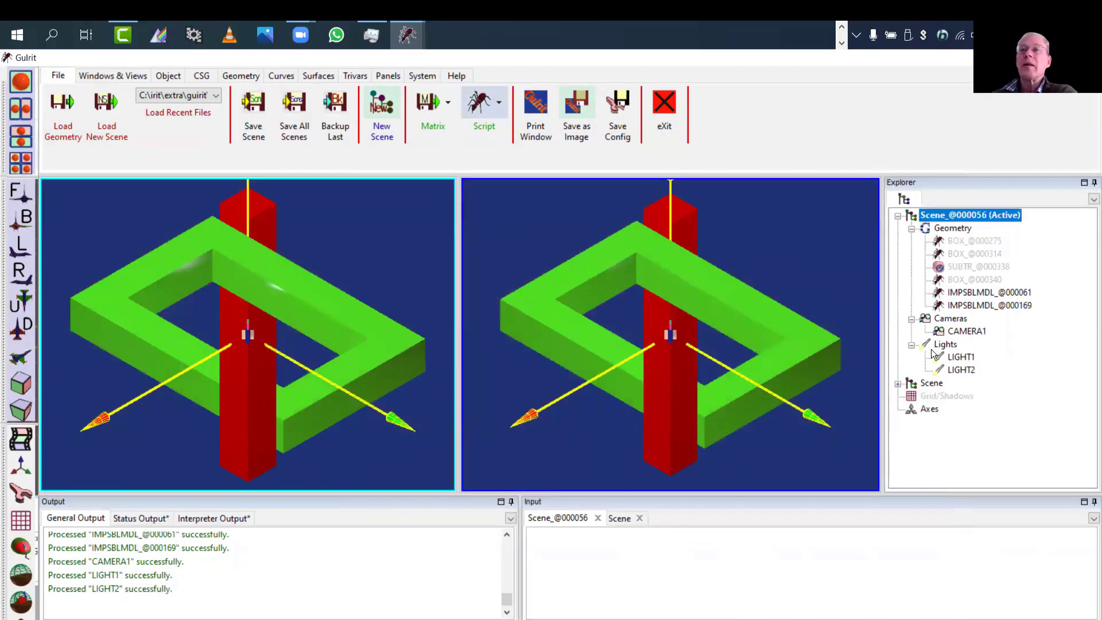
double_click(948, 319)
double_click(941, 331)
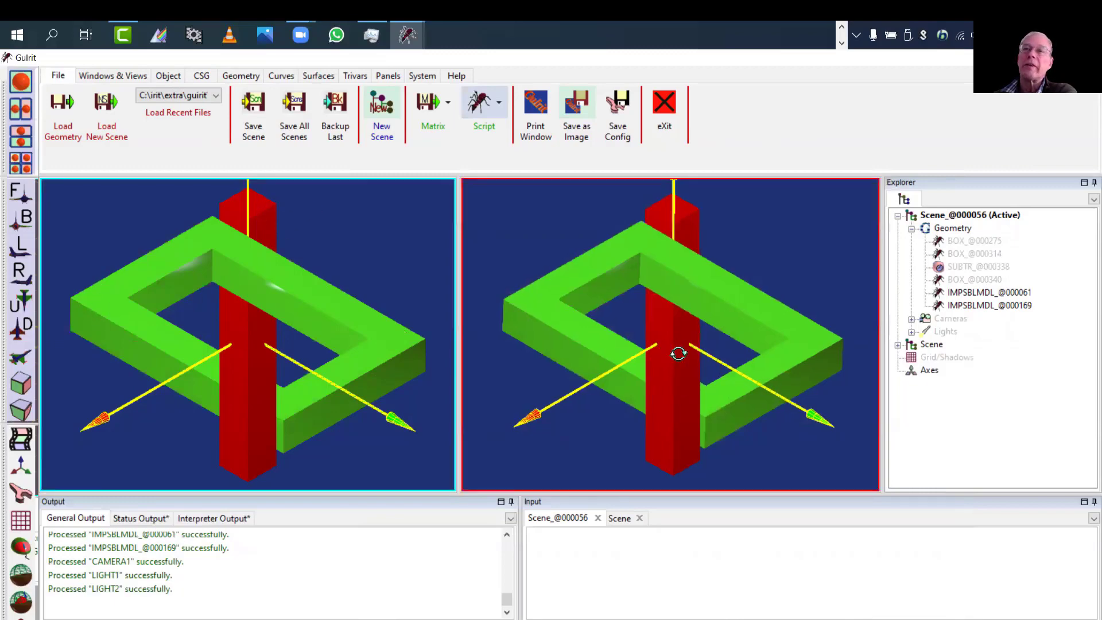
Step: Rotate only the second view to expose the illusion, and display SUBTR_@000338 and BOX_@000340 instead of the two impossible models
drag(679, 352, 694, 372)
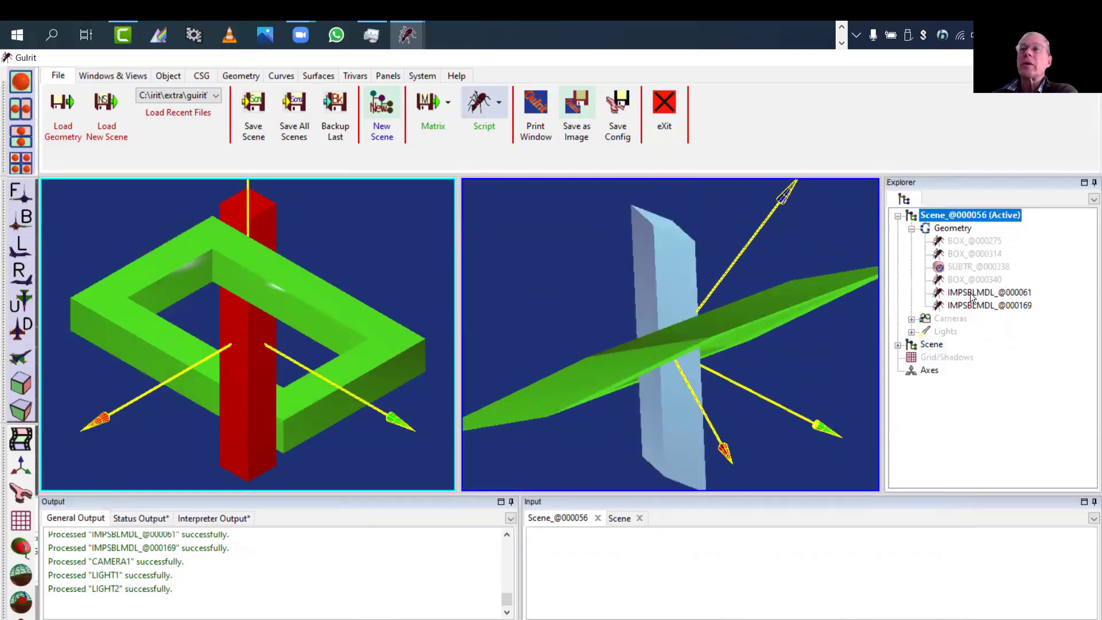
double_click(960, 267)
double_click(954, 280)
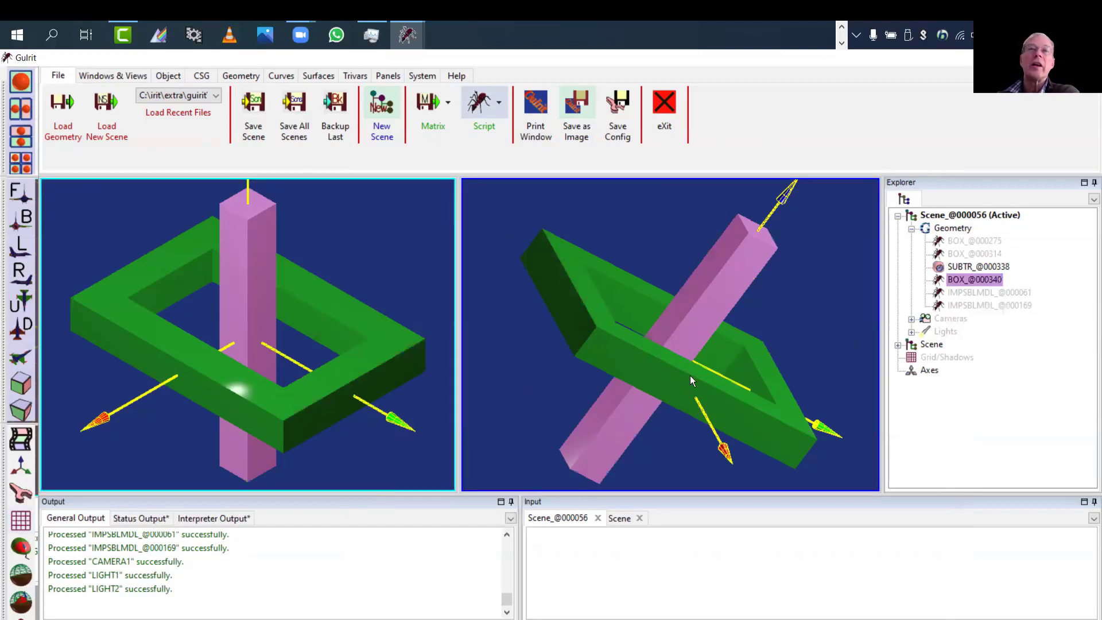
Step: Start an Impossible Objects edit with BOX_@000340, the vertical bar, as the model to edit
click(239, 76)
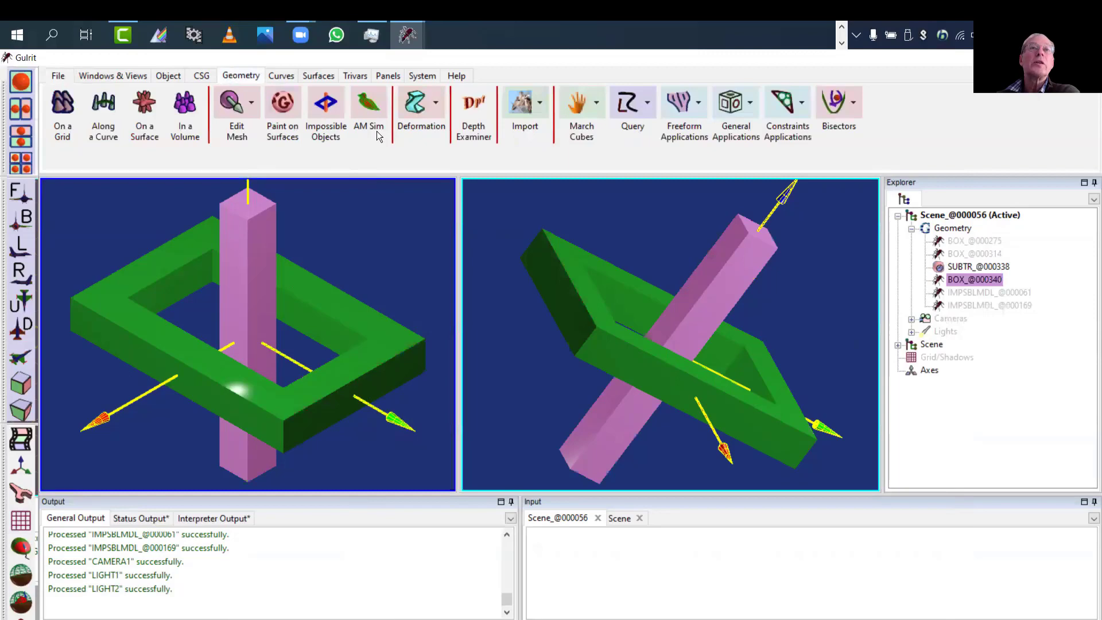
click(325, 102)
click(965, 293)
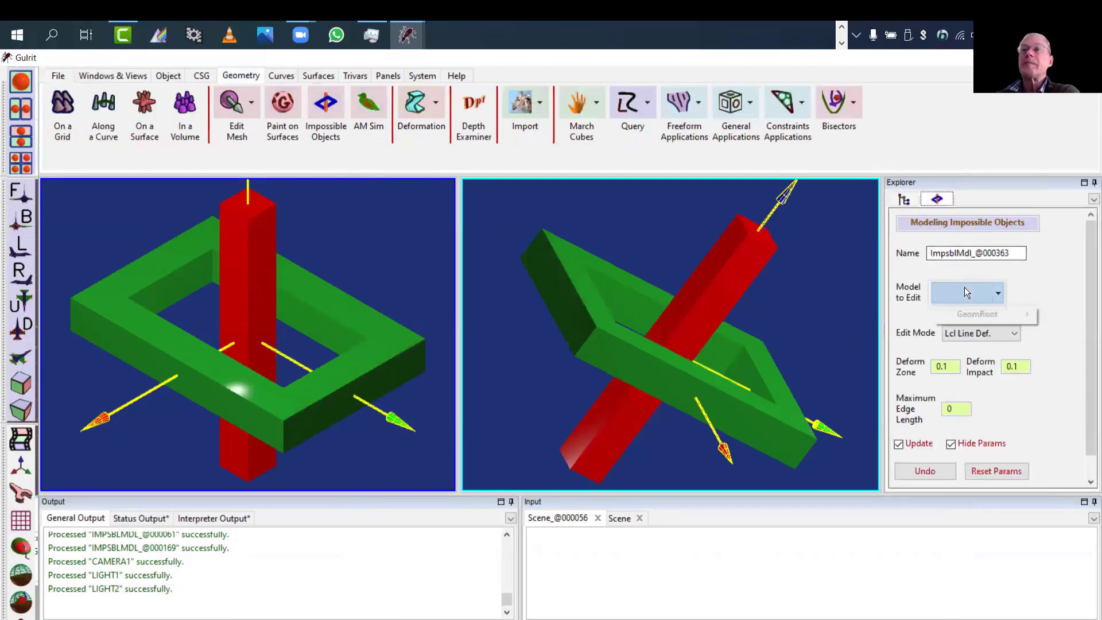
mouse_move(980, 313)
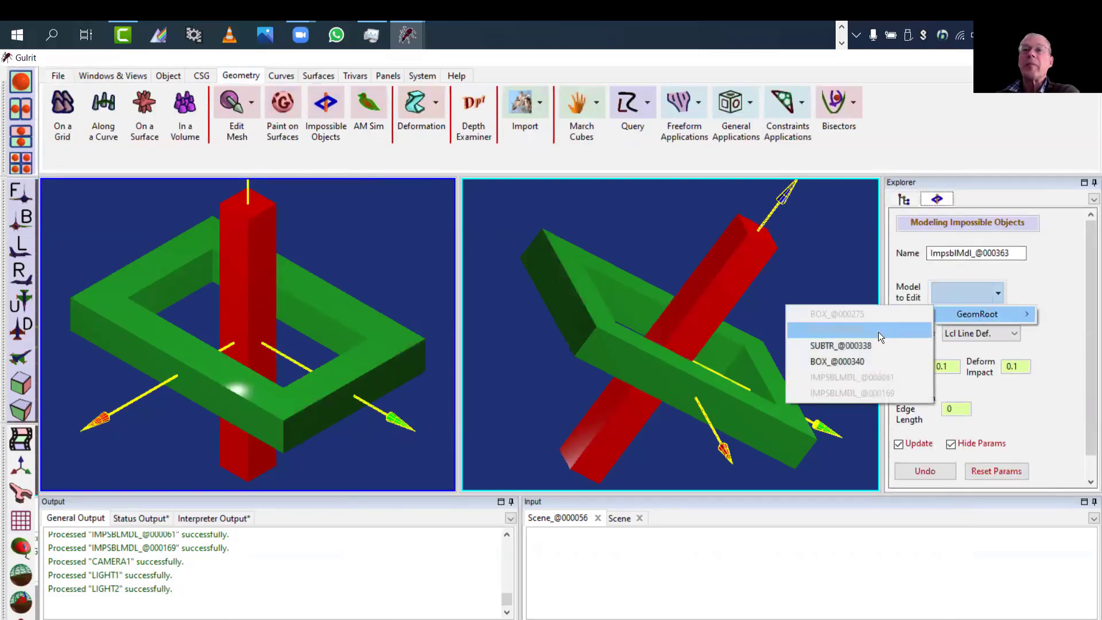
click(862, 361)
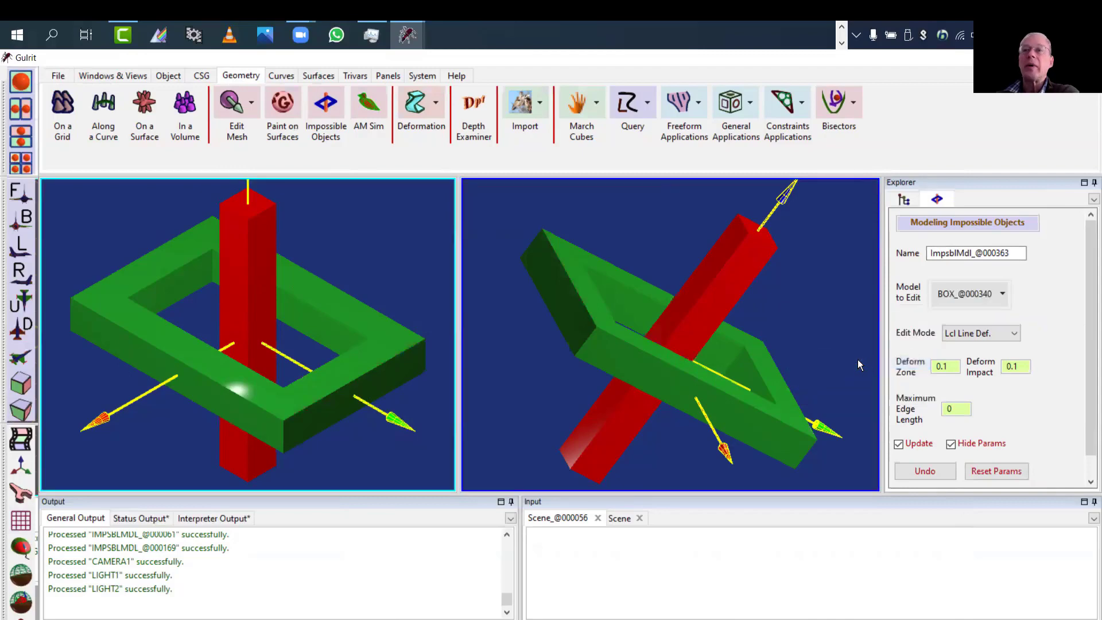
click(342, 271)
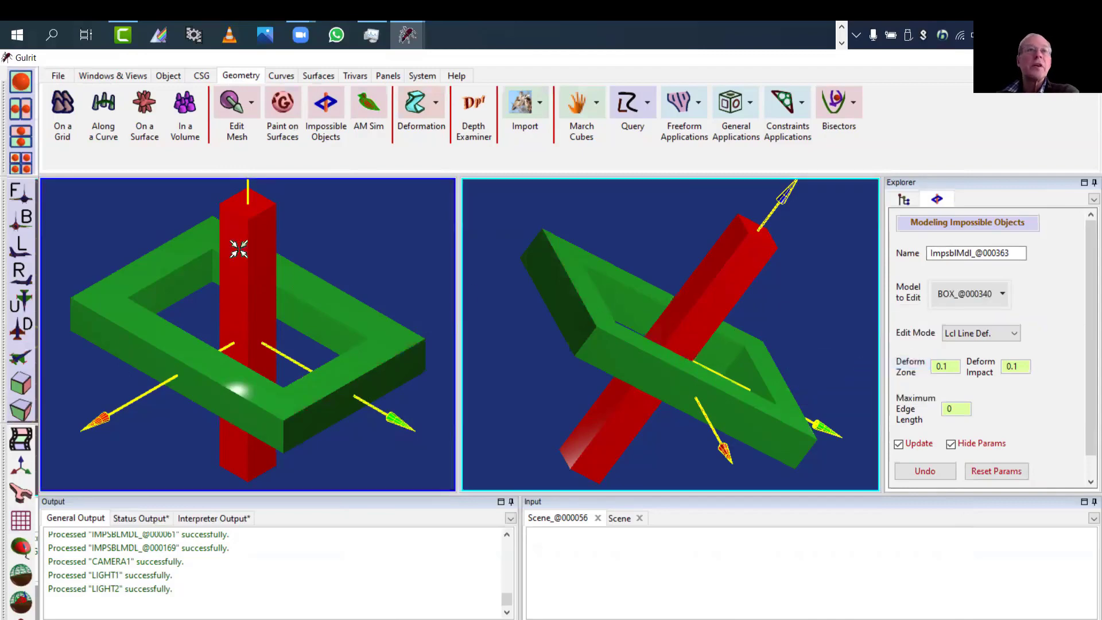
Step: Set the edit mode to Glbl Linear Def. and deform the bar from the first view so it passes impossibly through the frame
click(951, 337)
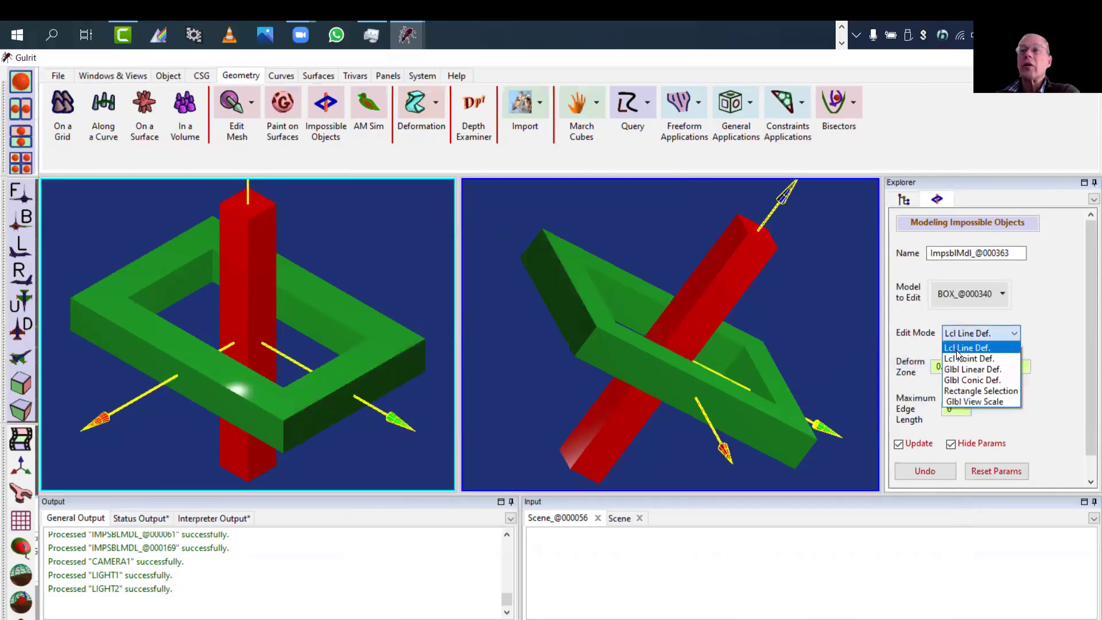
click(959, 369)
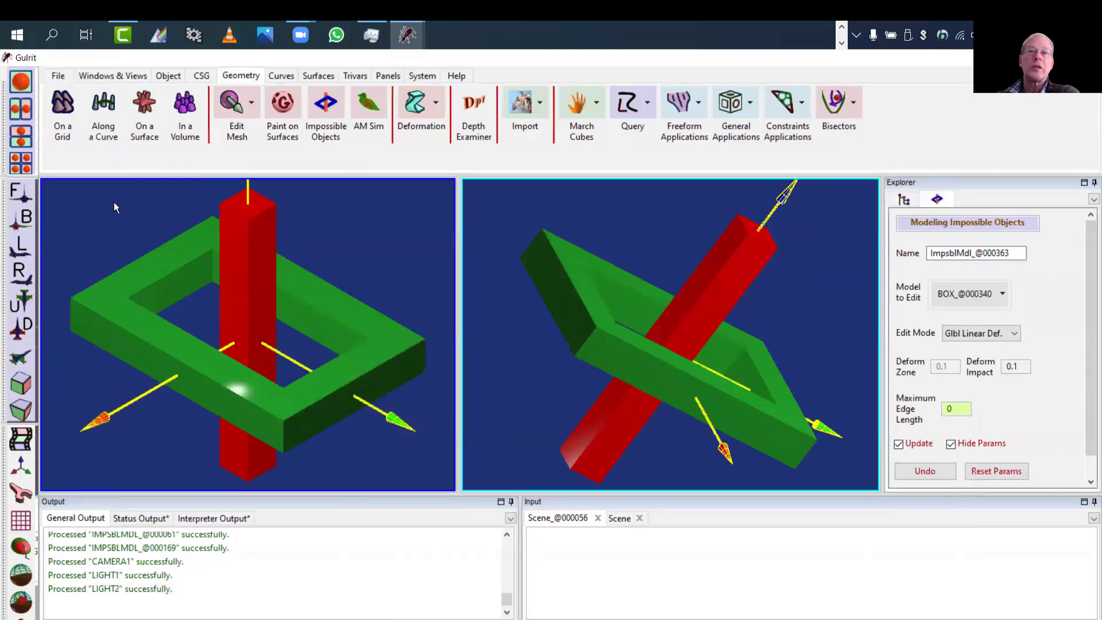
drag(116, 202, 916, 256)
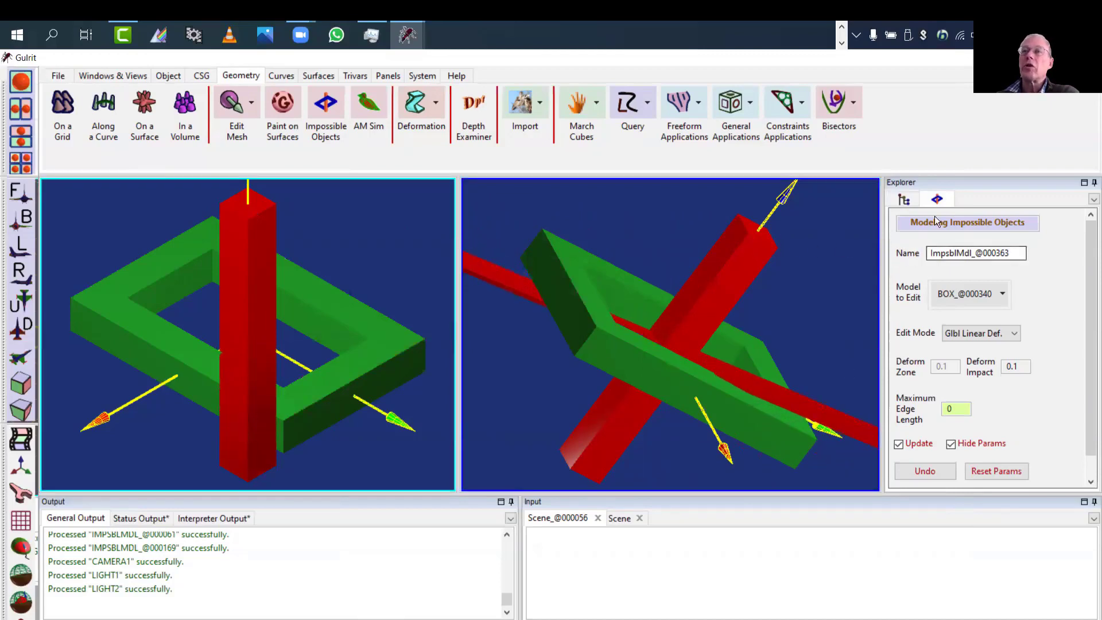
Step: Hide the original bar BOX_@000340 and the green frame SUBTR_@000338 in the scene tree
click(904, 200)
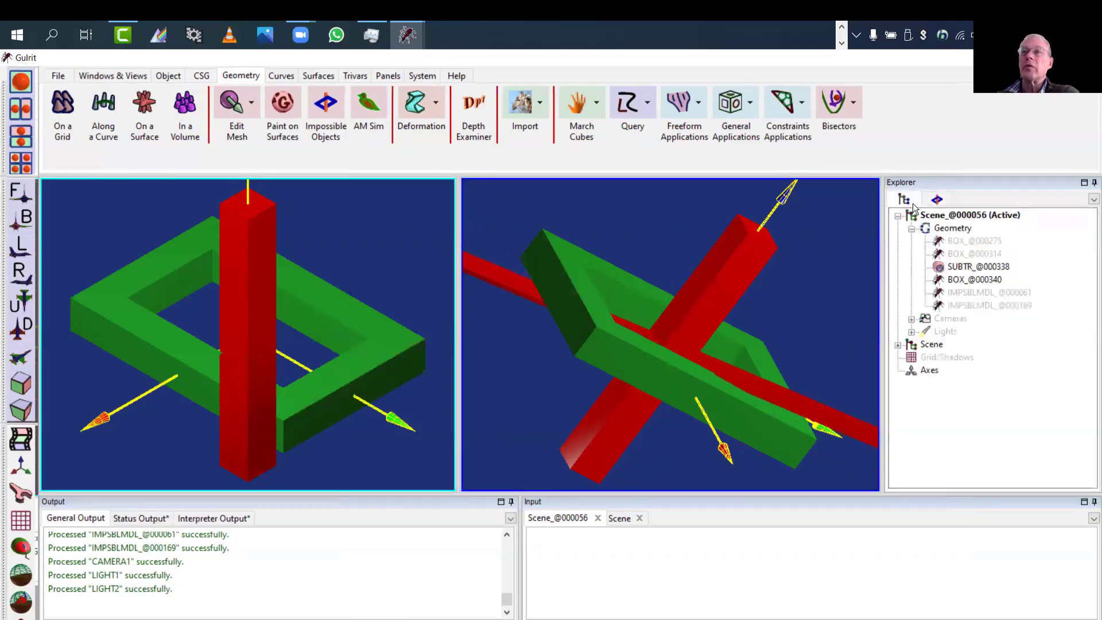
click(968, 280)
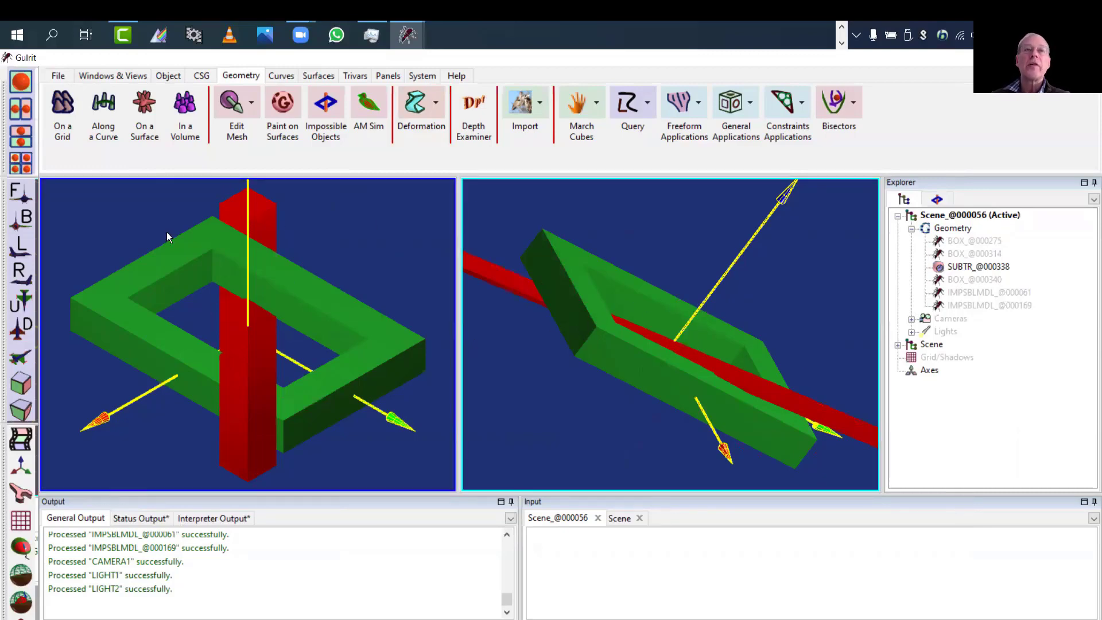
click(969, 266)
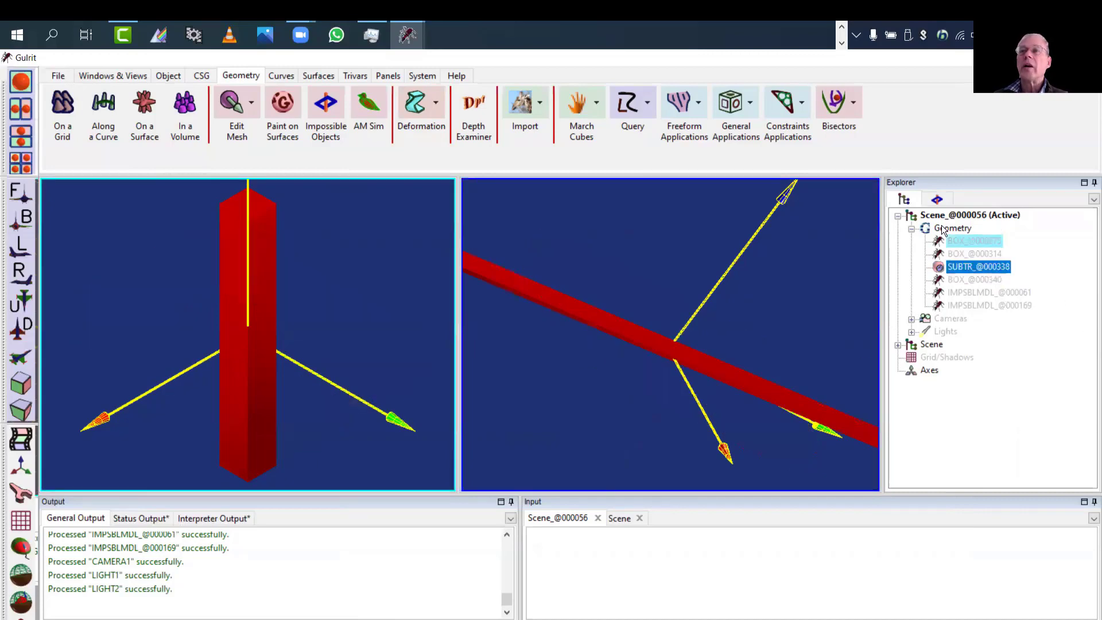
Step: Accept the impossible object edit and hide the deformed bar in the scene
click(935, 199)
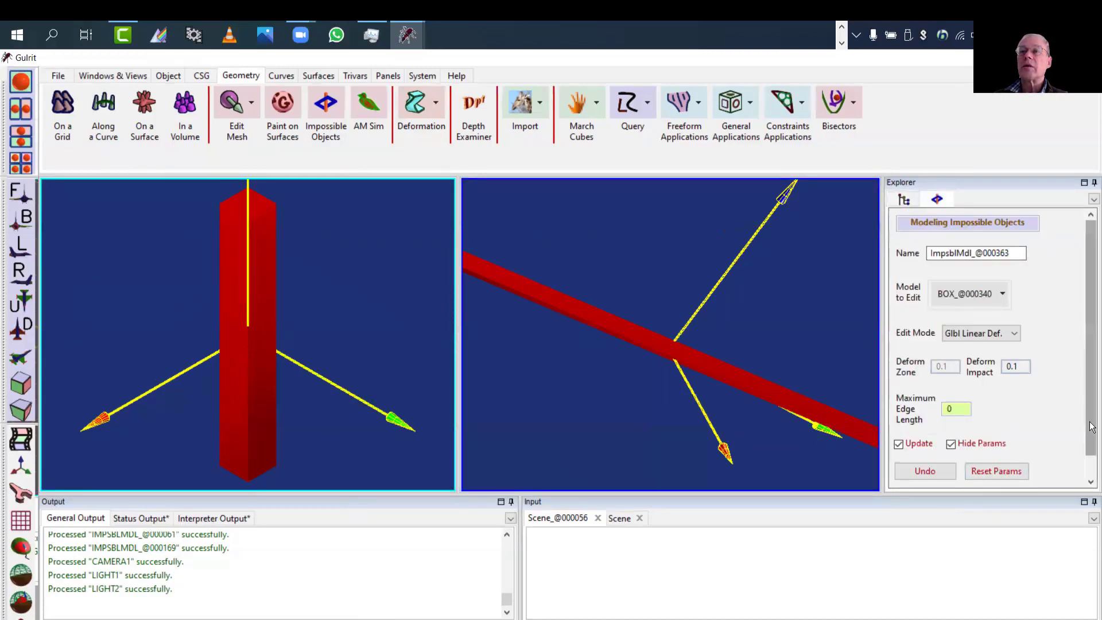
drag(1090, 426, 1089, 449)
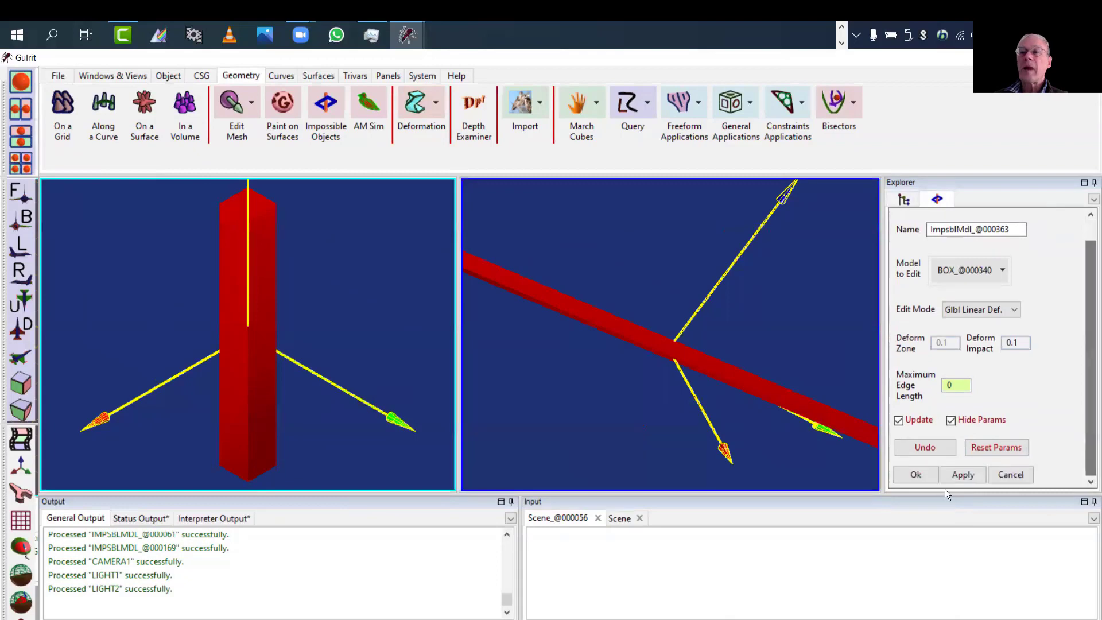
click(914, 476)
click(953, 319)
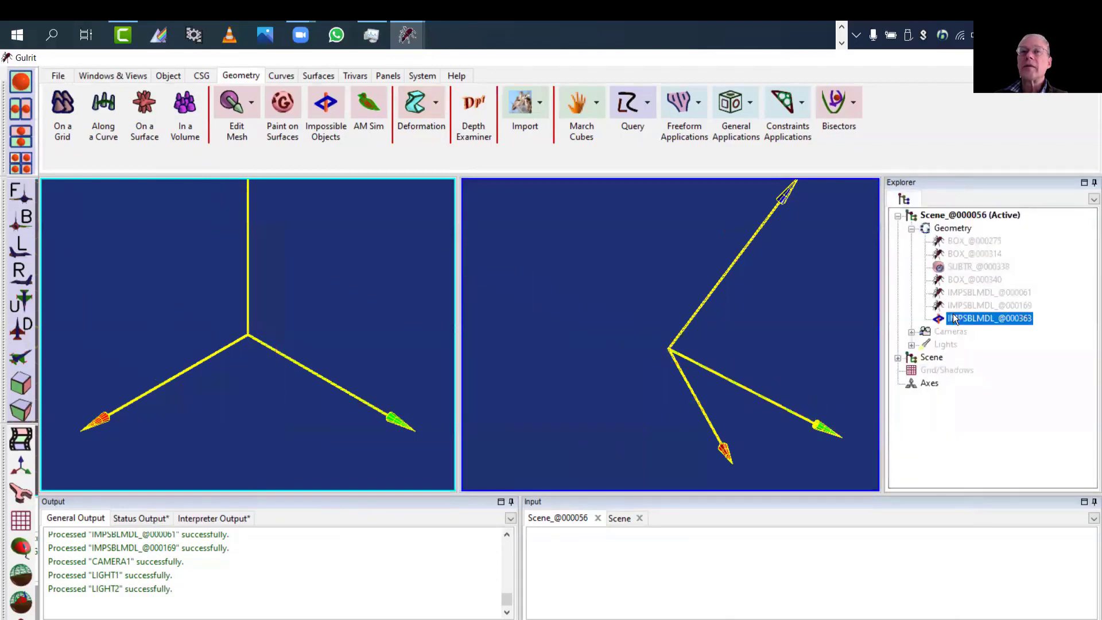
click(608, 245)
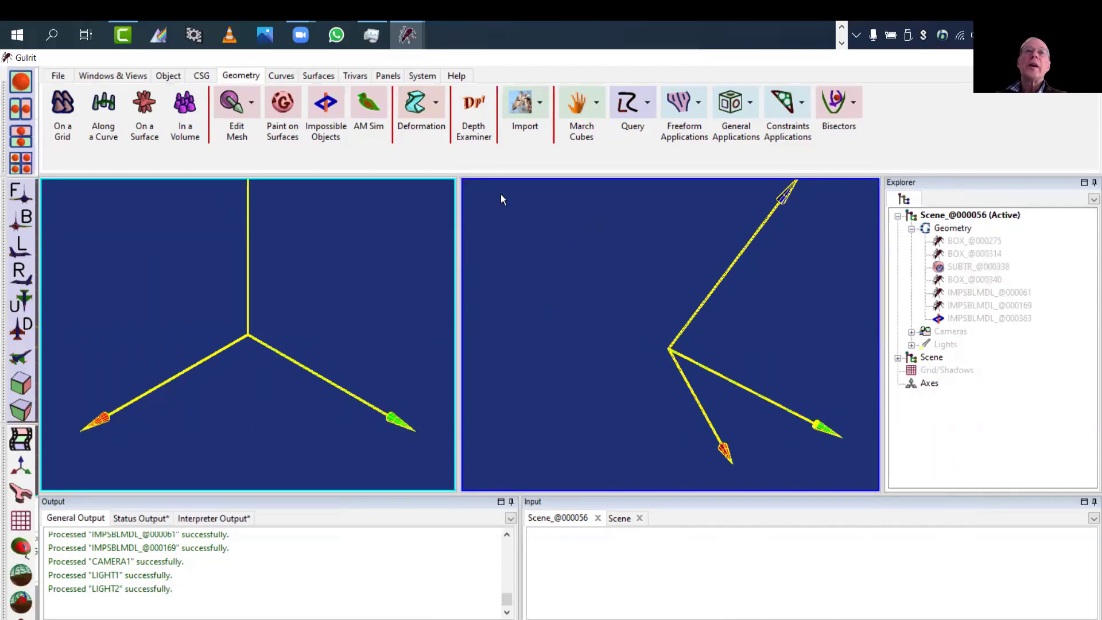
click(436, 104)
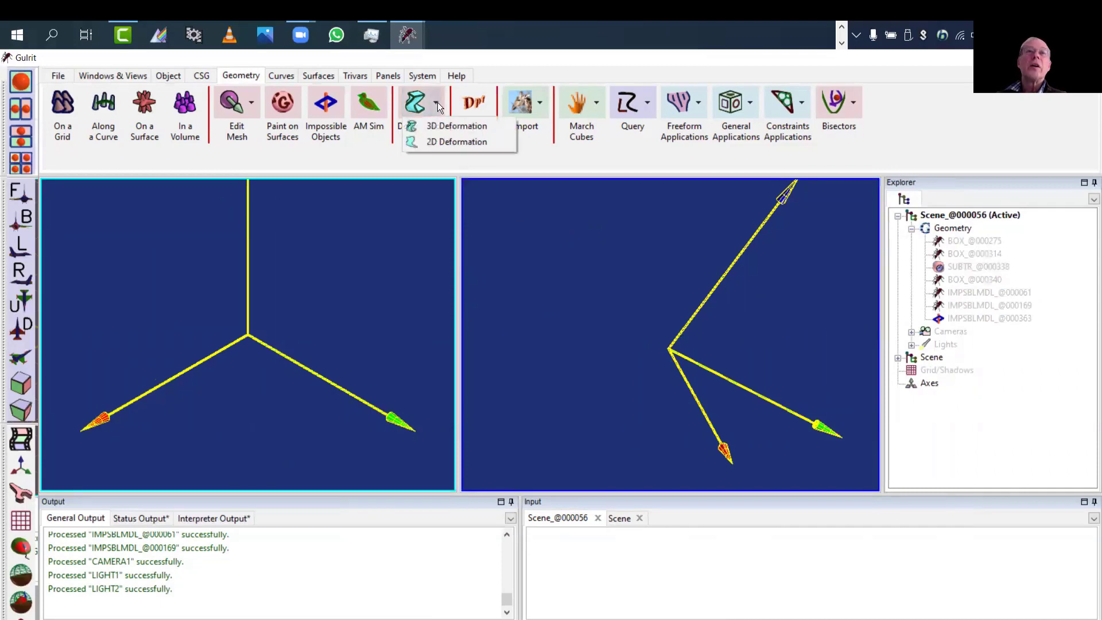
click(432, 125)
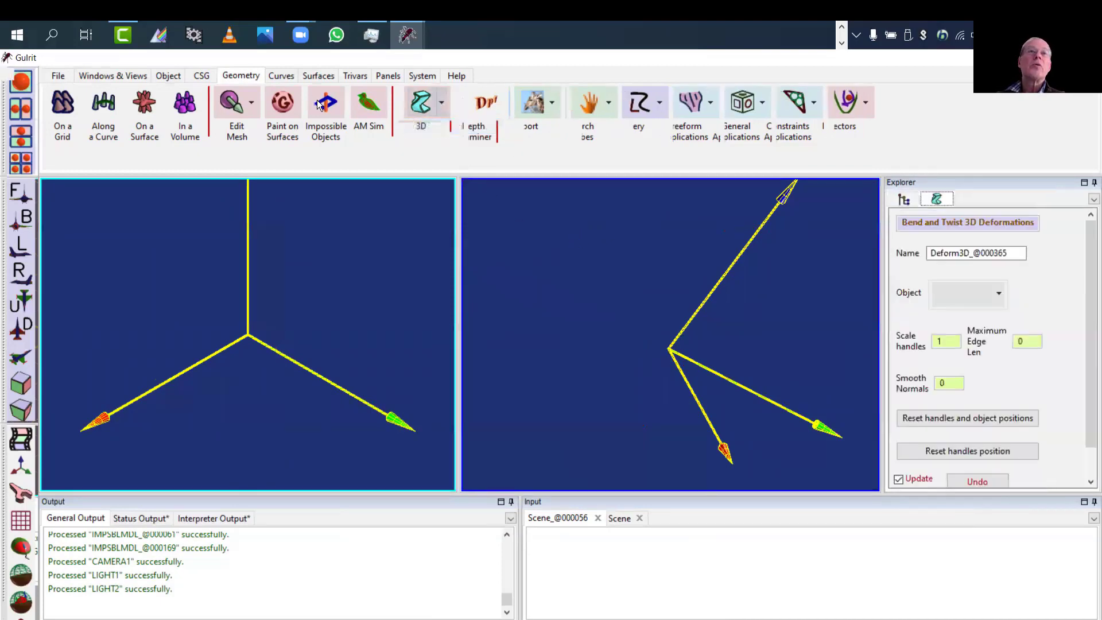
click(200, 75)
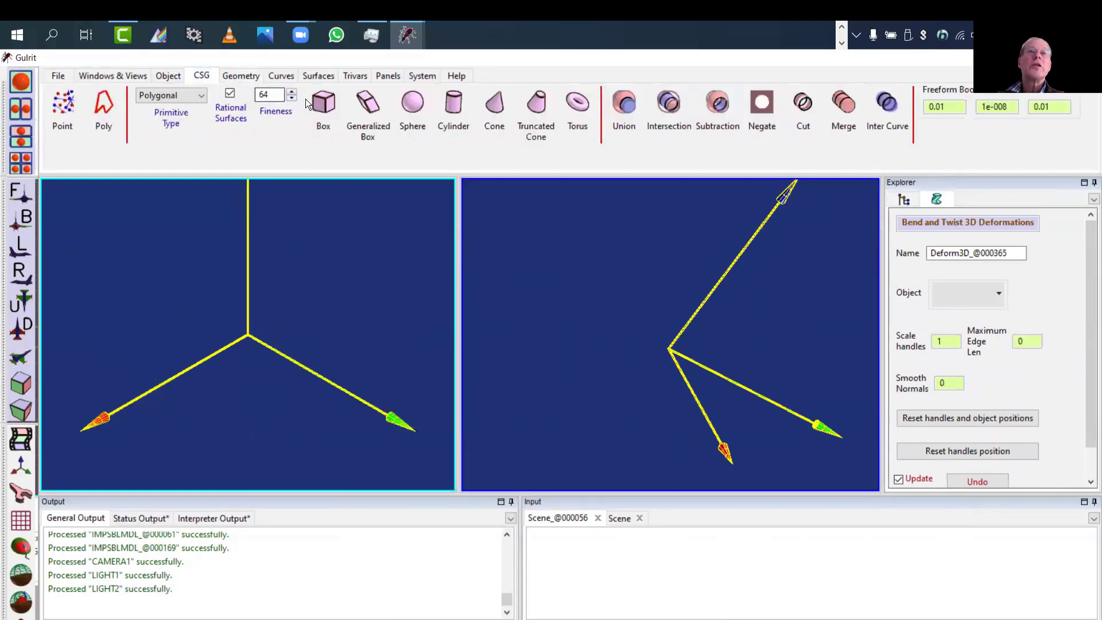
click(321, 102)
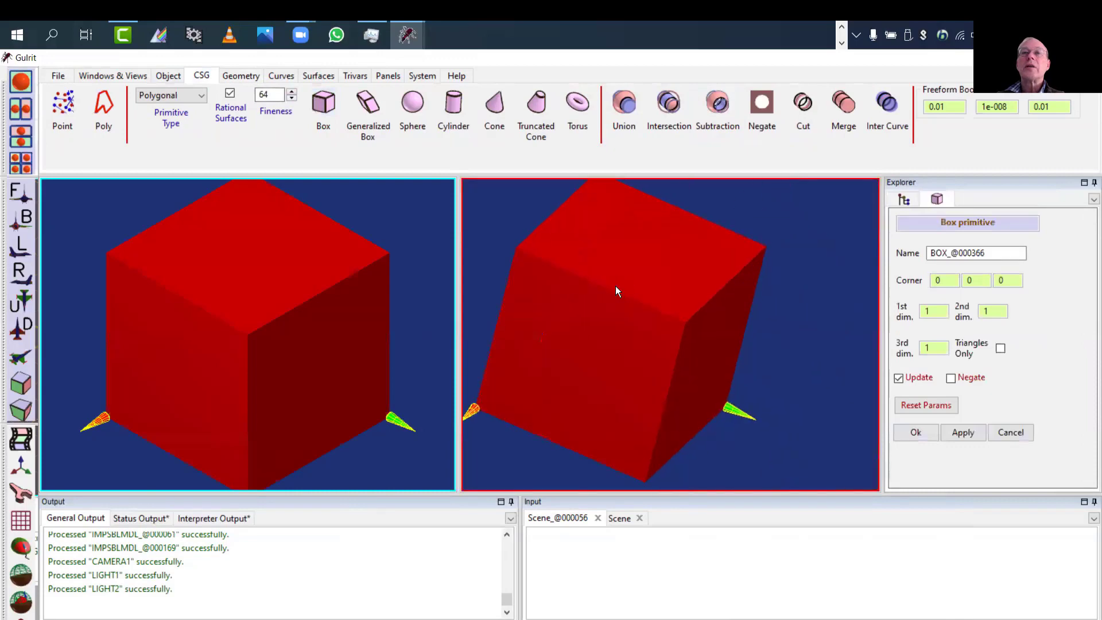
right_drag(617, 291, 677, 339)
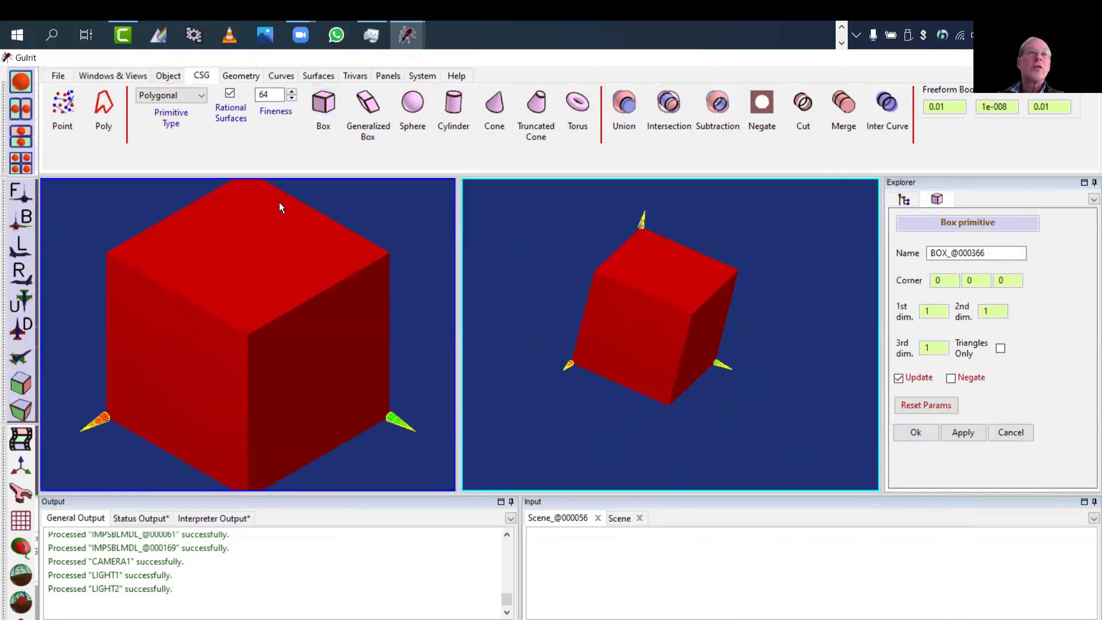
Step: Replace the two side-by-side views with a single view and zoom out
click(22, 84)
right_drag(504, 265, 408, 295)
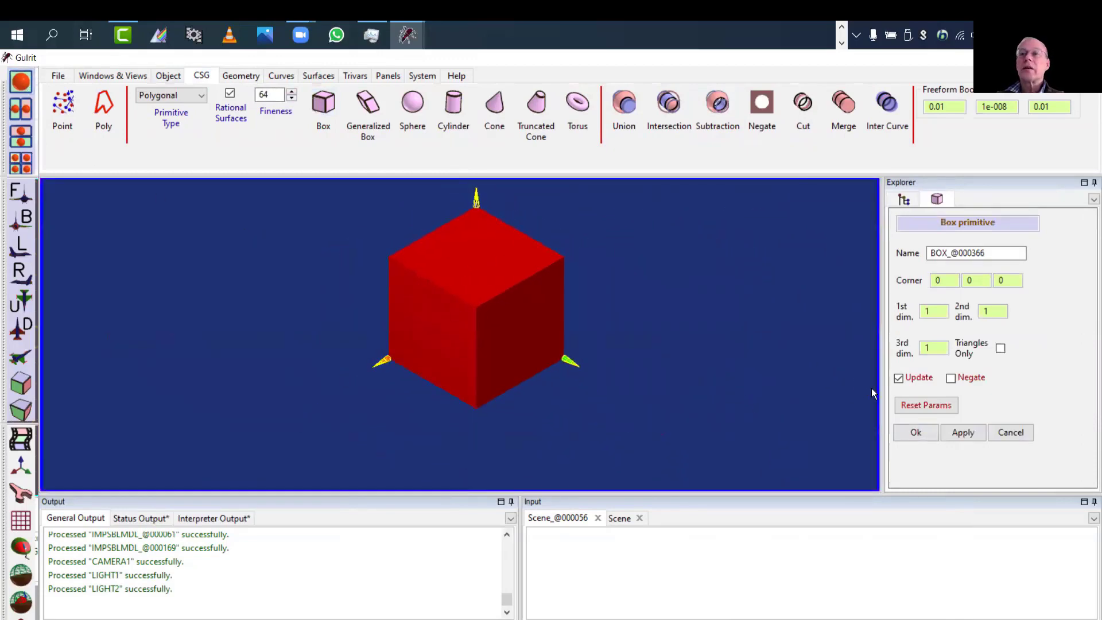
Step: Make the scene named Scene the active one and display its Grid/Shadows
click(904, 199)
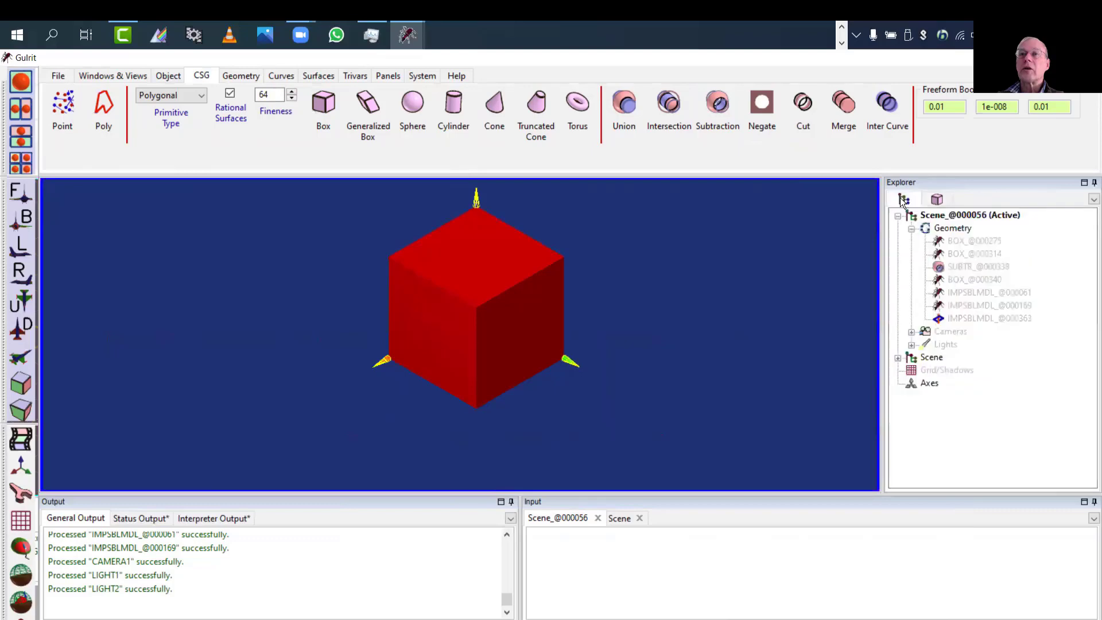
double_click(931, 357)
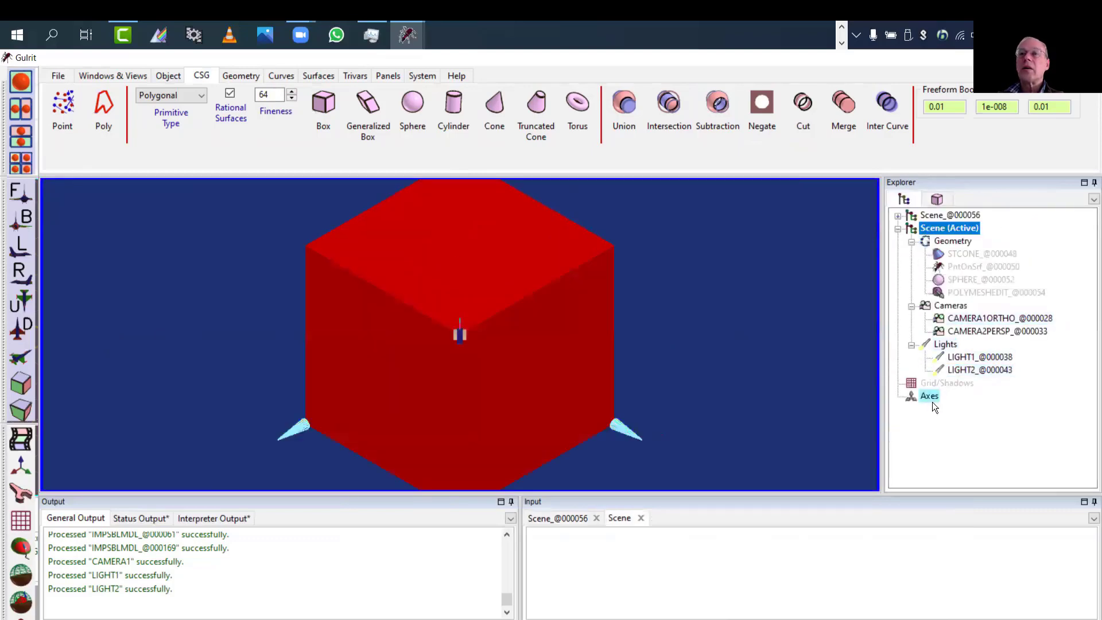
right_drag(806, 285, 683, 317)
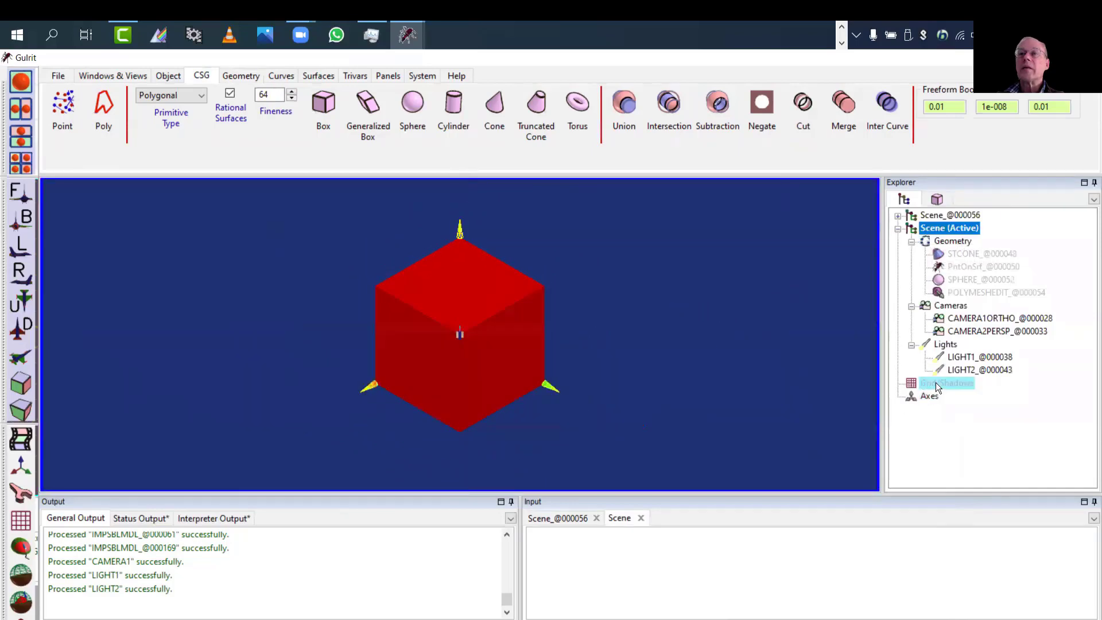
double_click(936, 382)
drag(665, 372, 670, 340)
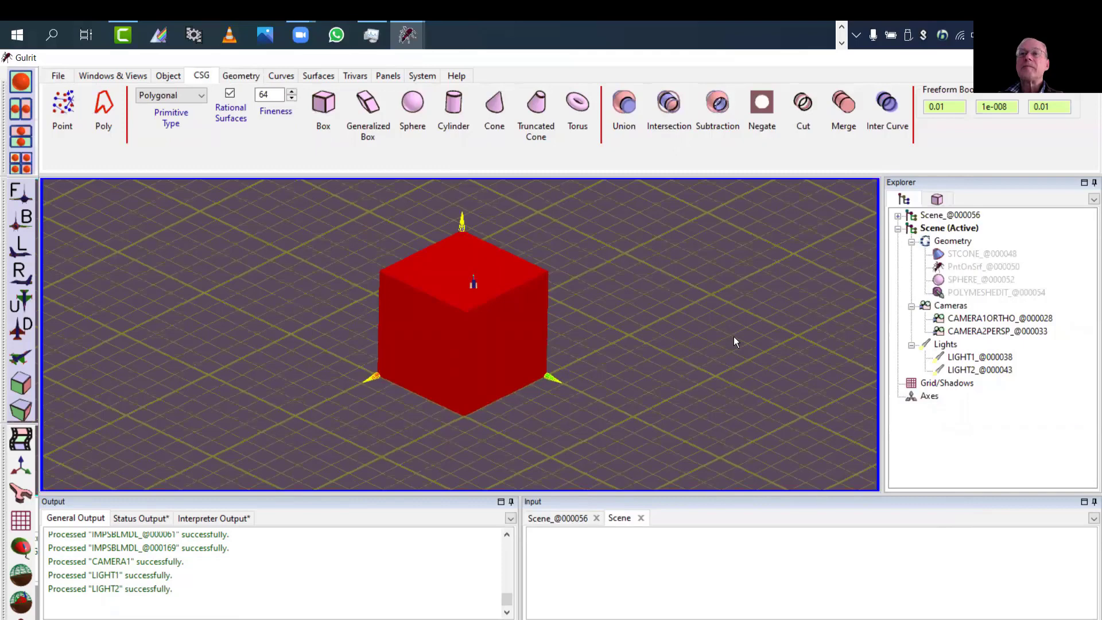
click(240, 76)
click(420, 106)
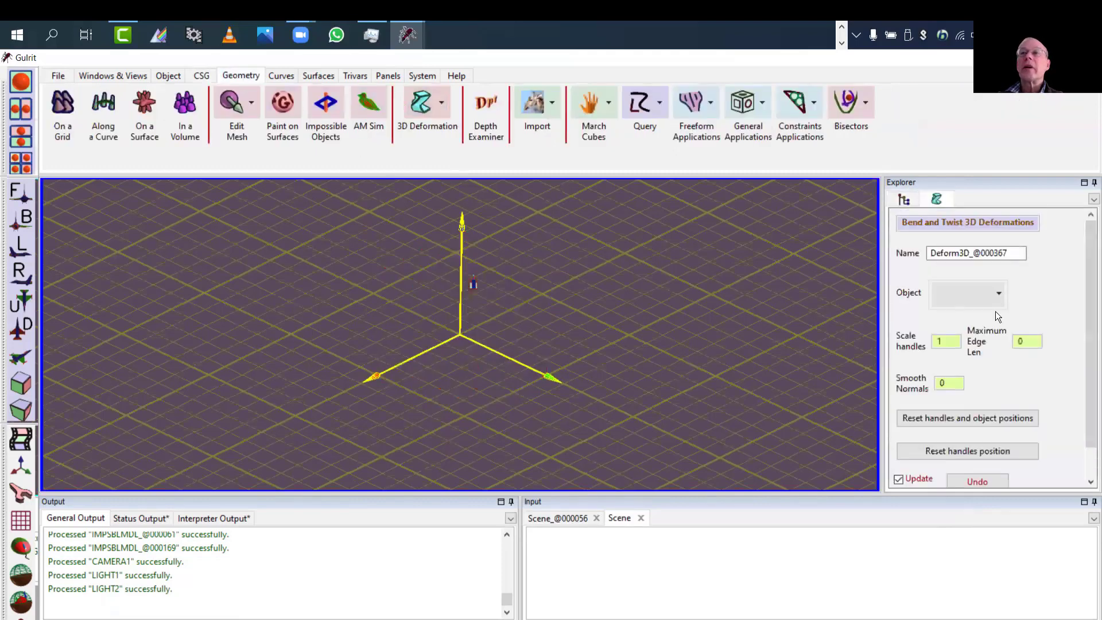
click(960, 291)
mouse_move(970, 314)
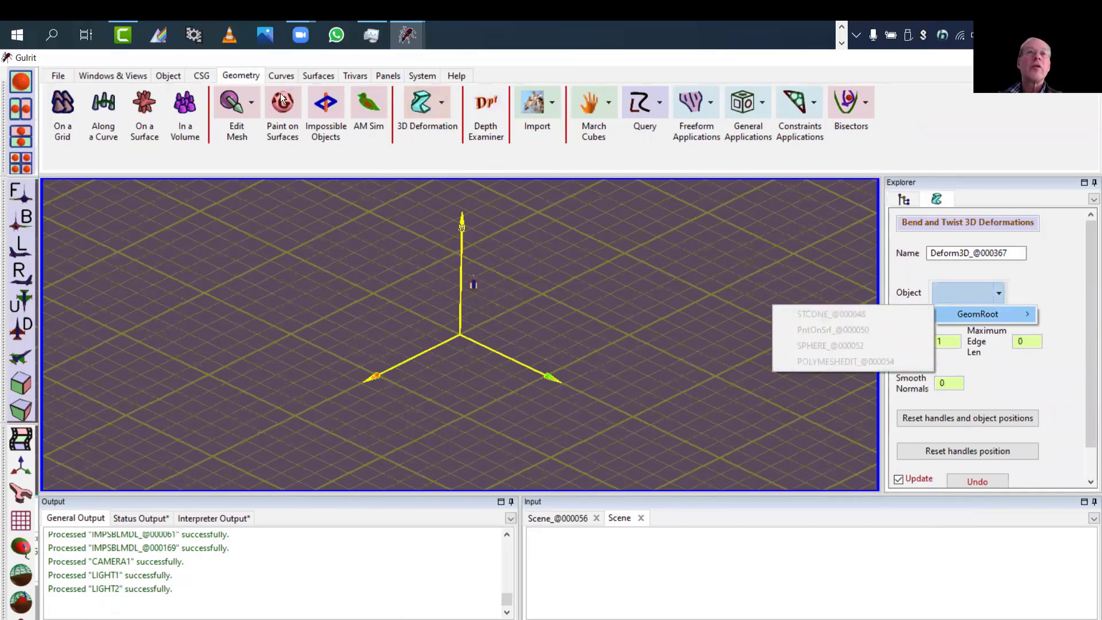
Step: Create a polygonal box primitive with its default parameters in the active scene
click(201, 76)
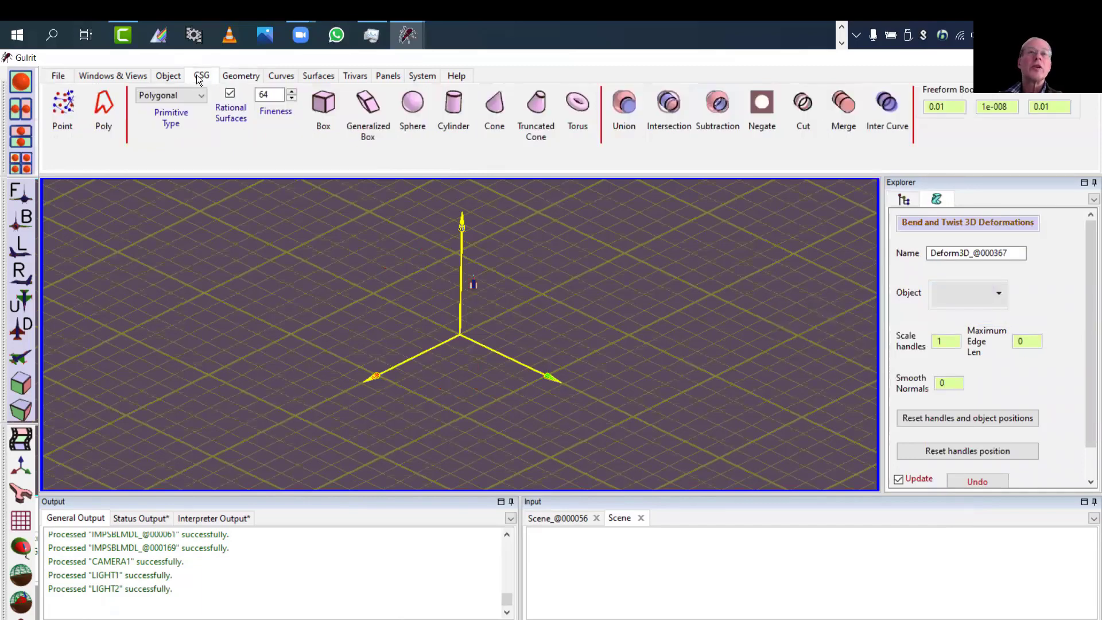
click(325, 106)
click(916, 433)
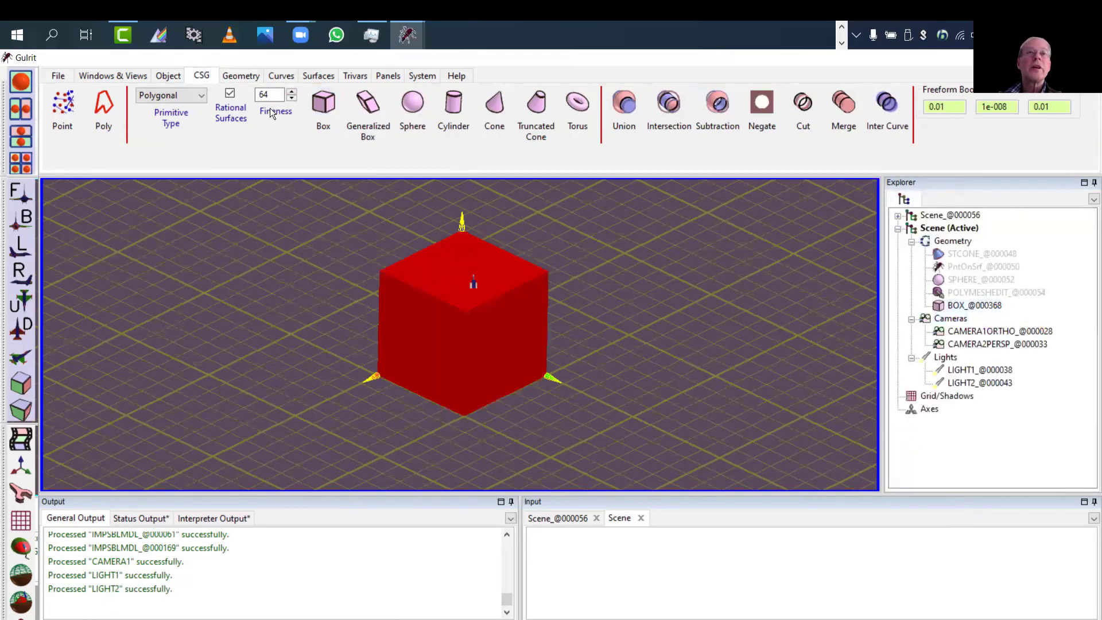
Step: Start a Bend and Twist 3D Deformation with BOX_@000368 as the object
click(244, 76)
click(333, 106)
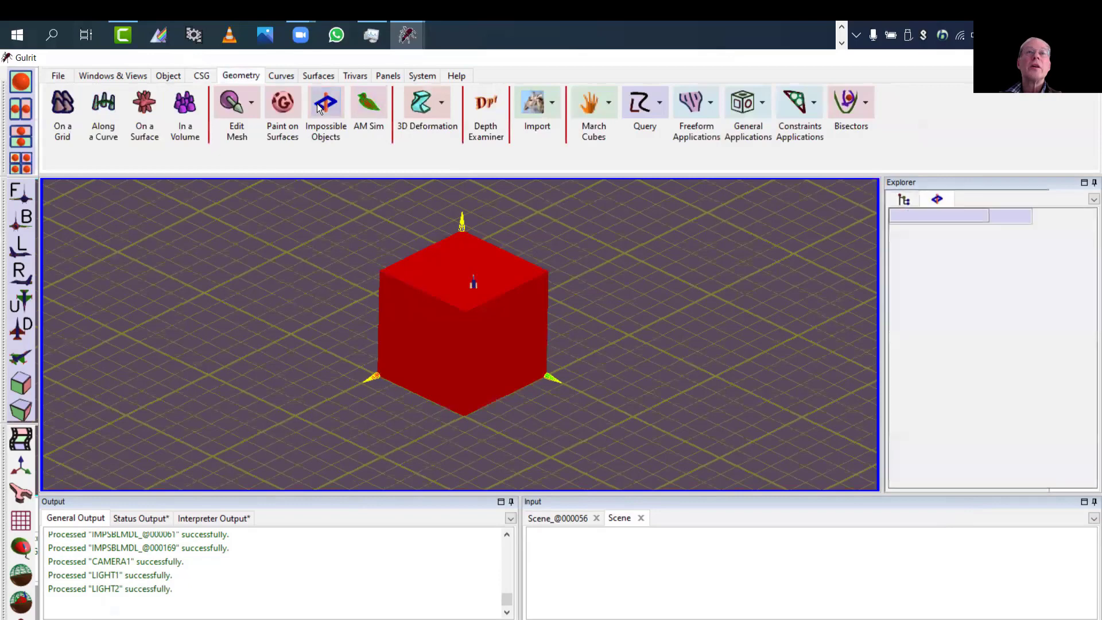
click(420, 103)
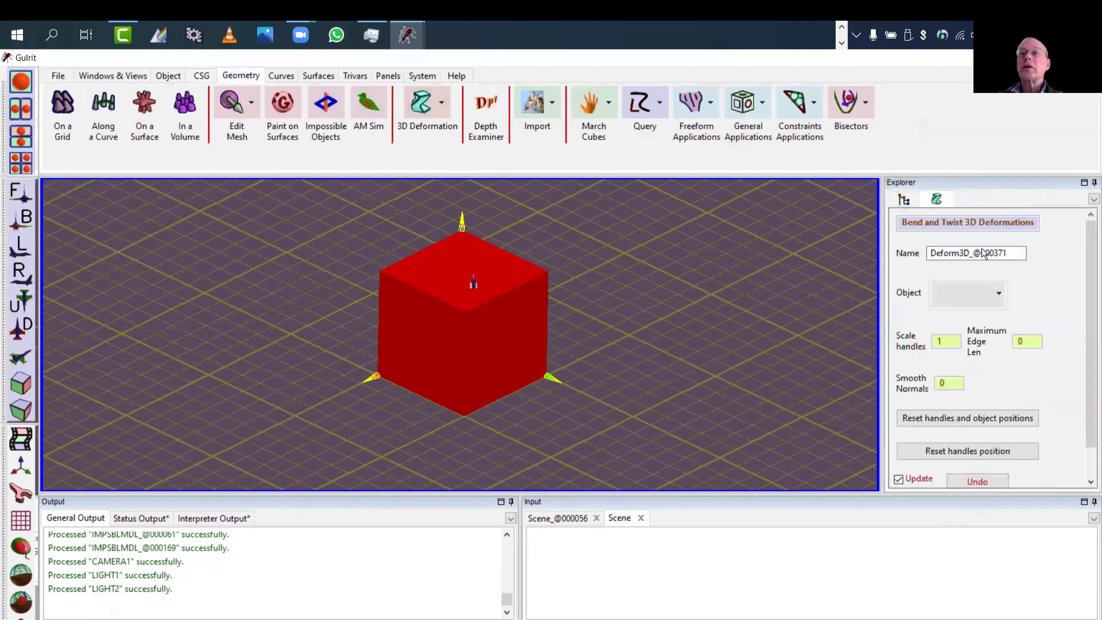
click(980, 294)
mouse_move(983, 311)
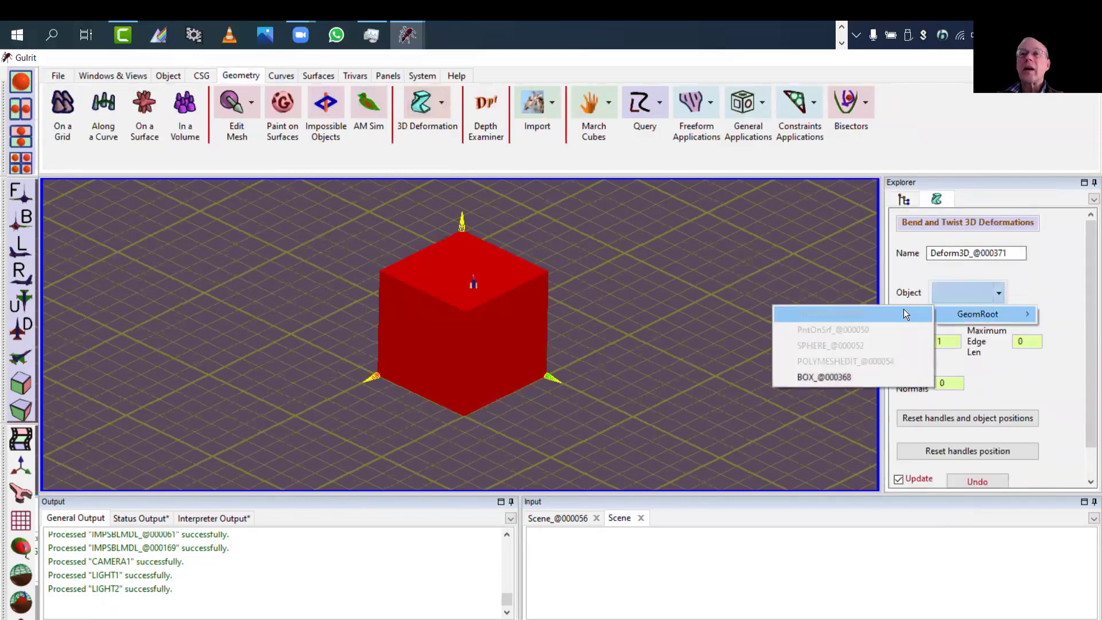
click(874, 377)
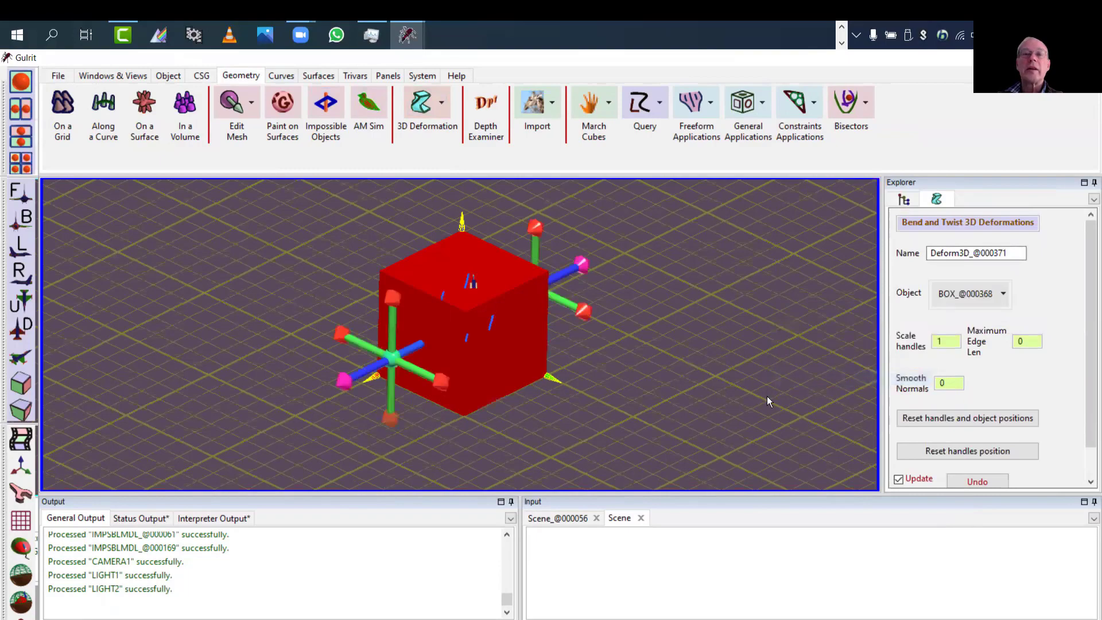
Step: Set the deformation's maximum edge length to 0.1 to refine the box mesh
drag(729, 389, 399, 254)
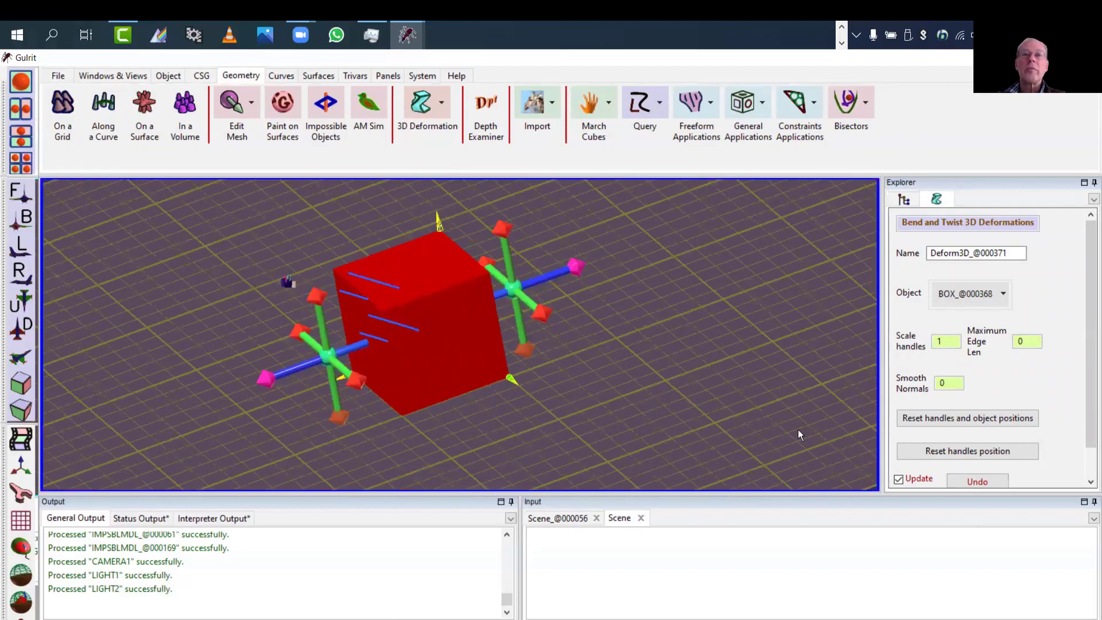
drag(809, 428, 562, 370)
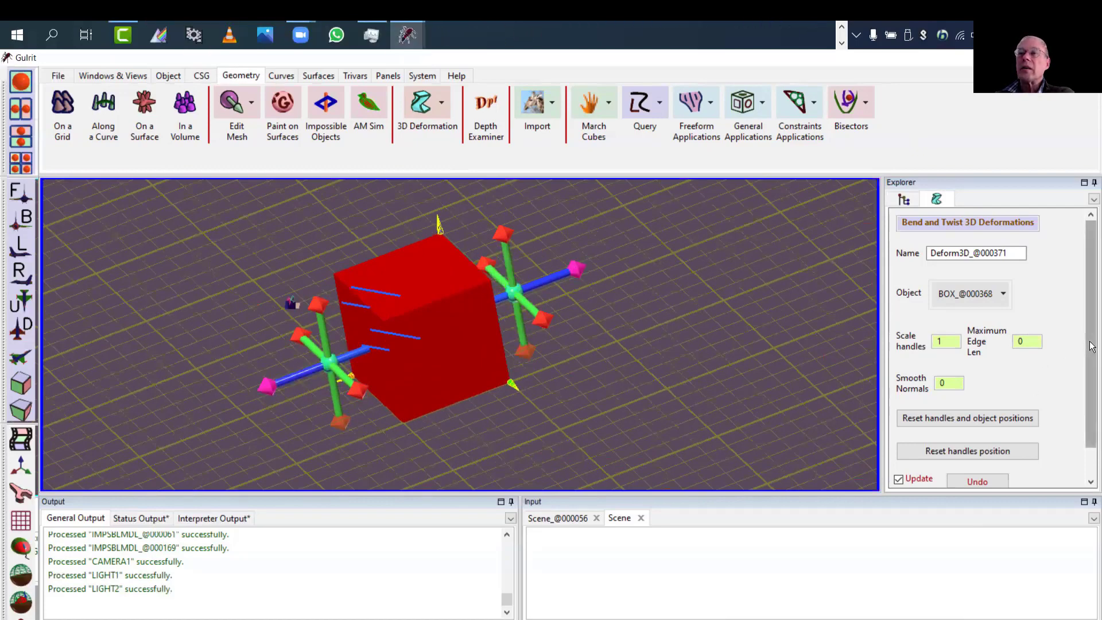
scroll(1091, 401, down, 2)
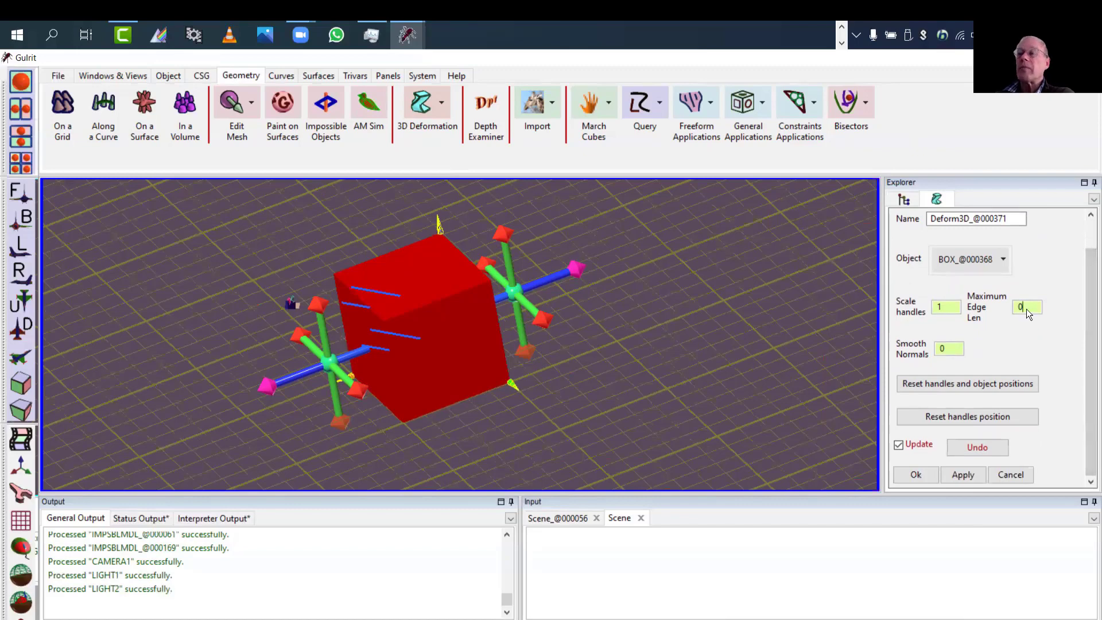
text(.1)
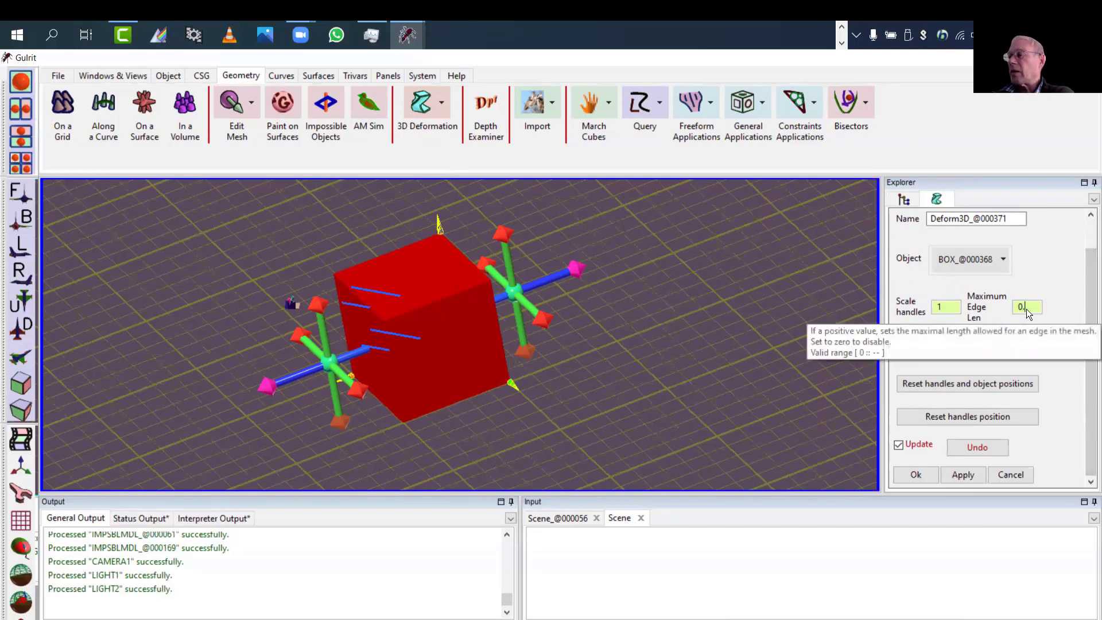
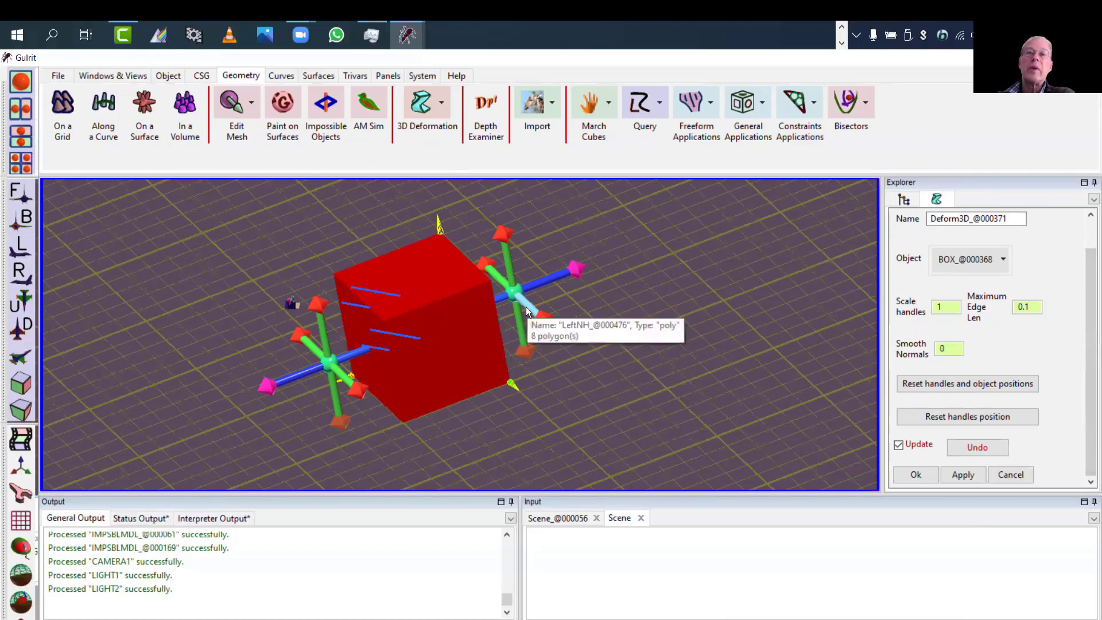
Step: Twist the box about its long handle axis and bend it by rotating the handles at both ends
drag(532, 306, 691, 301)
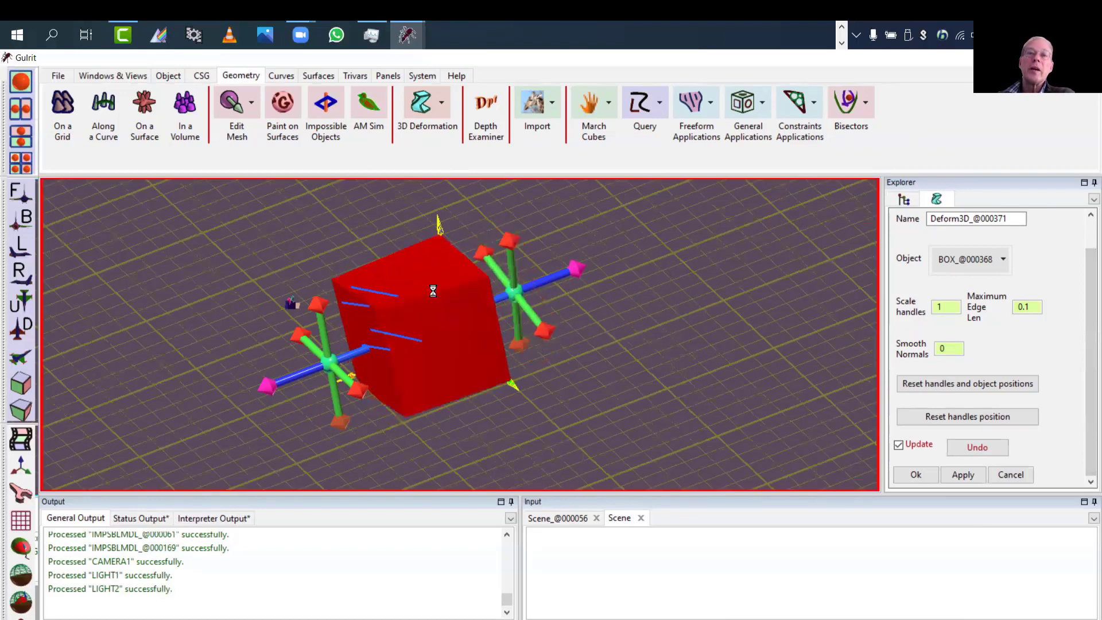
drag(346, 282, 495, 302)
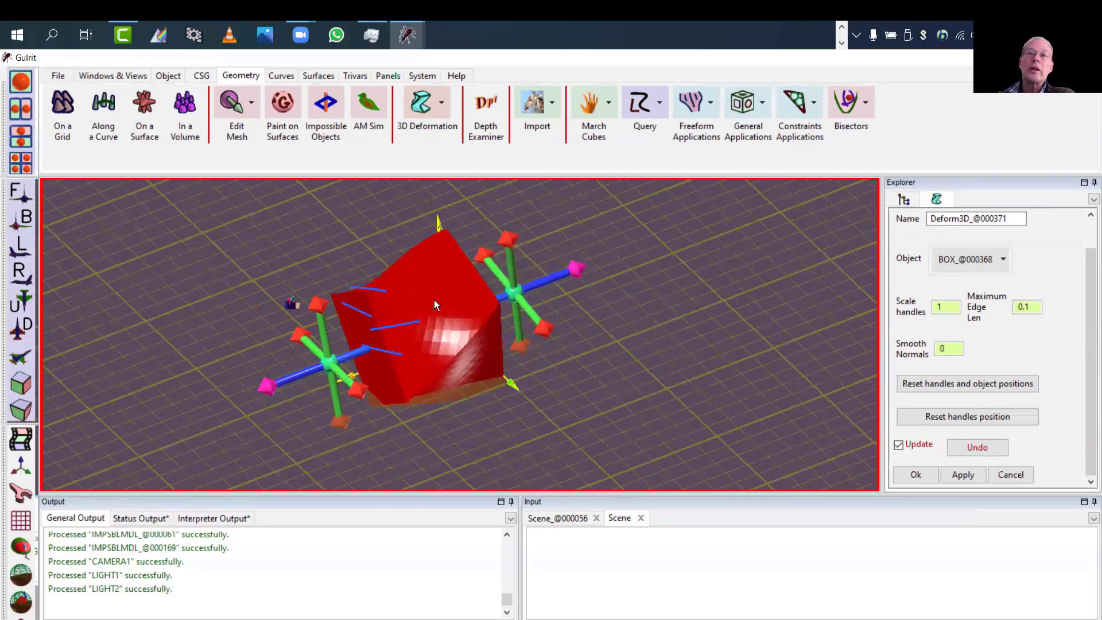
drag(502, 243, 462, 264)
drag(317, 307, 247, 313)
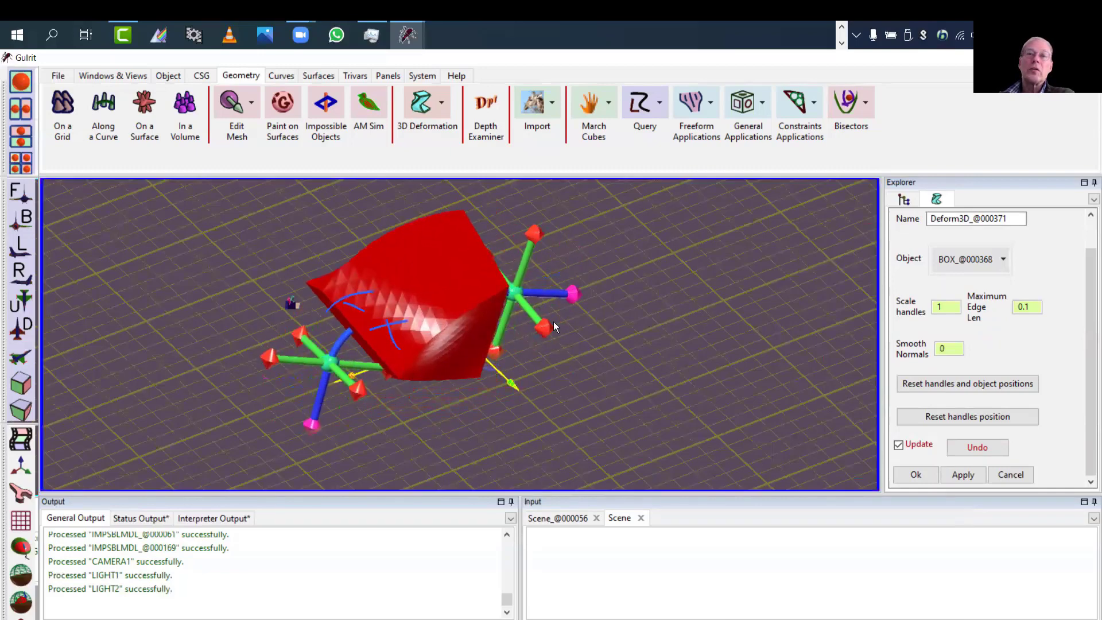
middle_drag(587, 354, 814, 433)
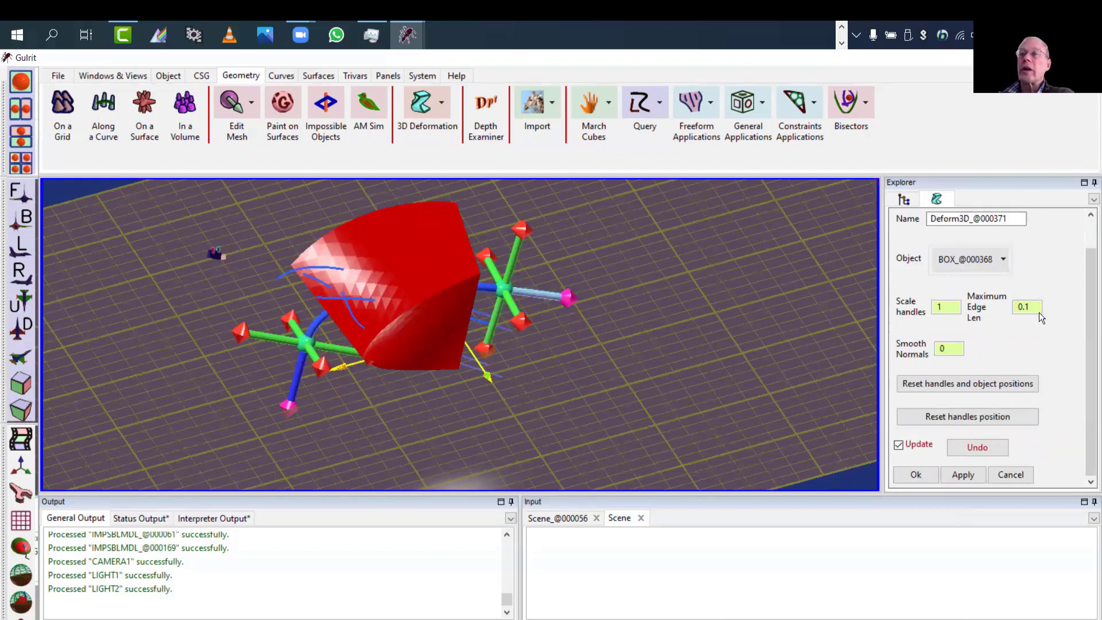
Step: Set the maximum edge length to 0, bend the box's far end again, and cancel the deformation
key(BackSpace)
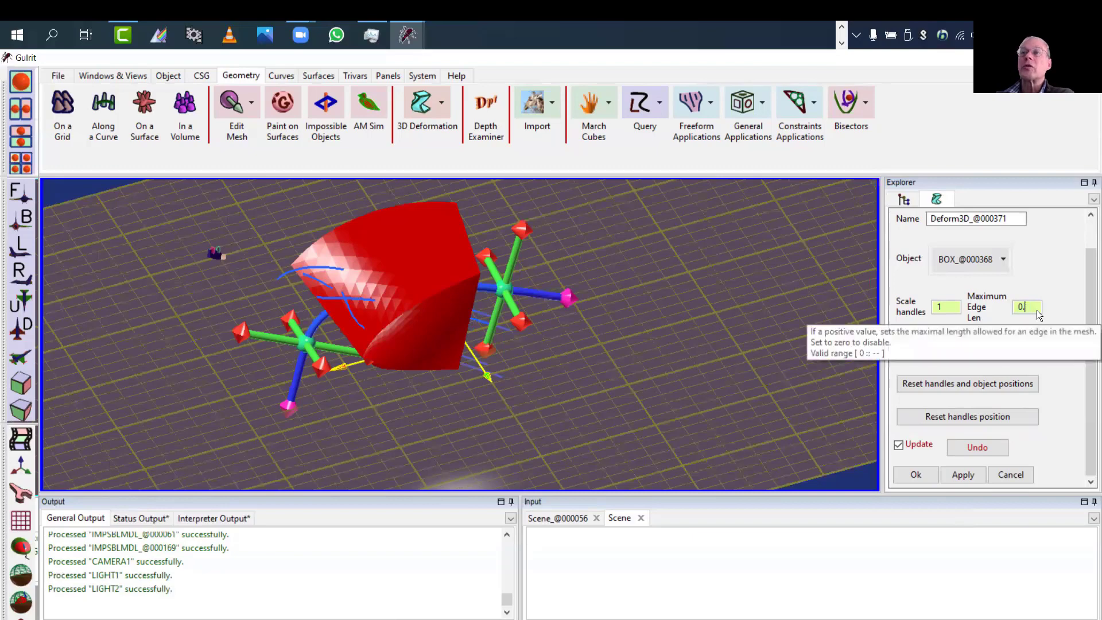
click(526, 230)
drag(527, 230, 502, 230)
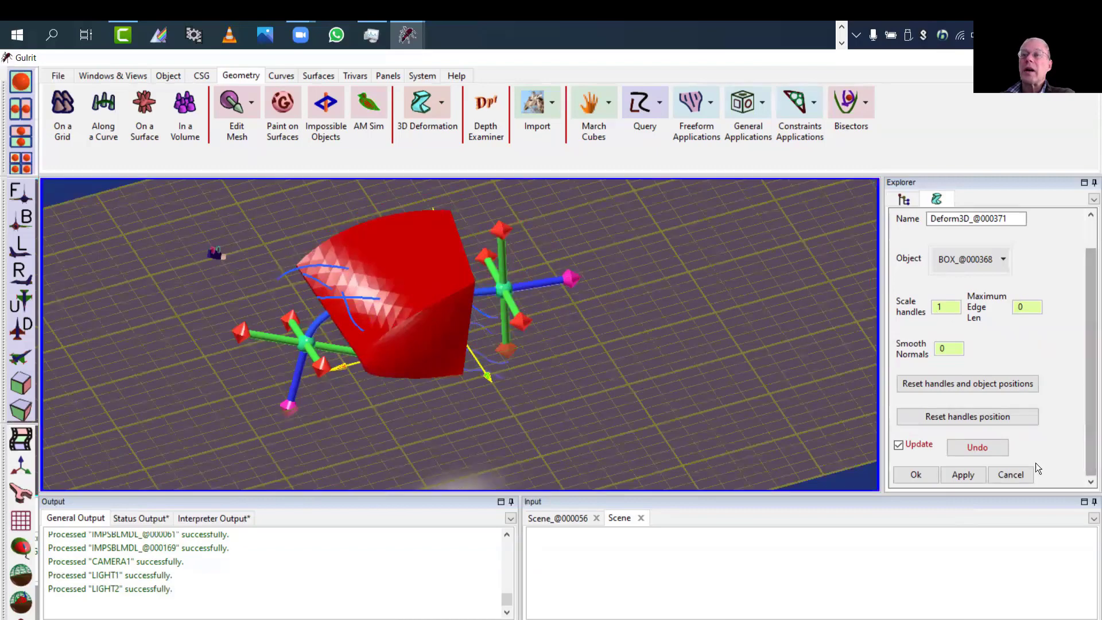
click(1015, 476)
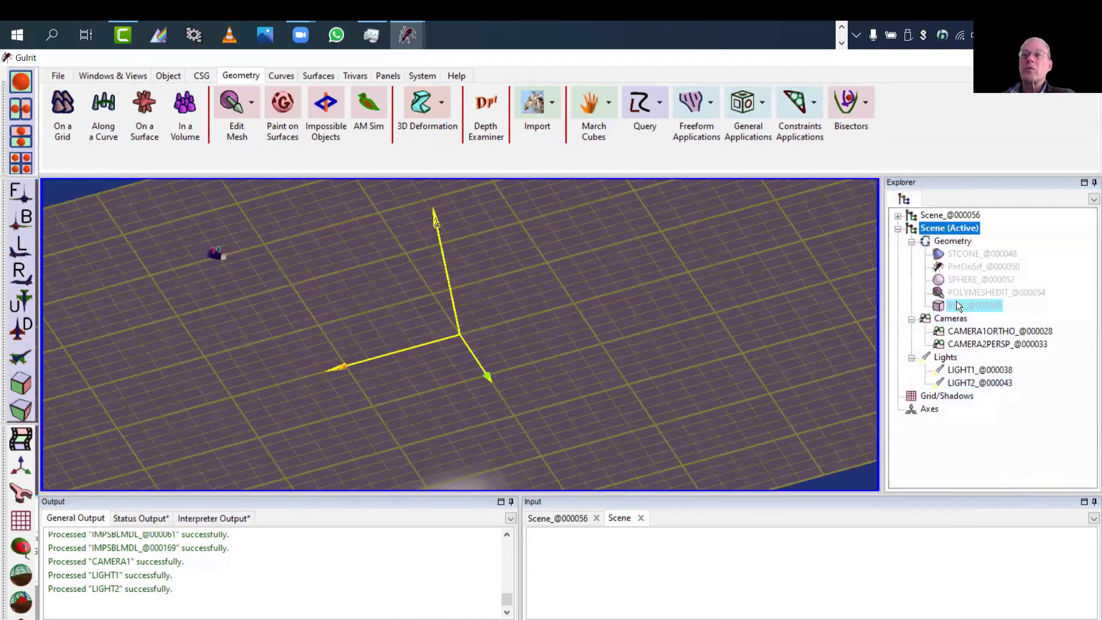
Step: Start a fresh 3D Deformation with the hidden box BOX_@000368 as the object
click(434, 115)
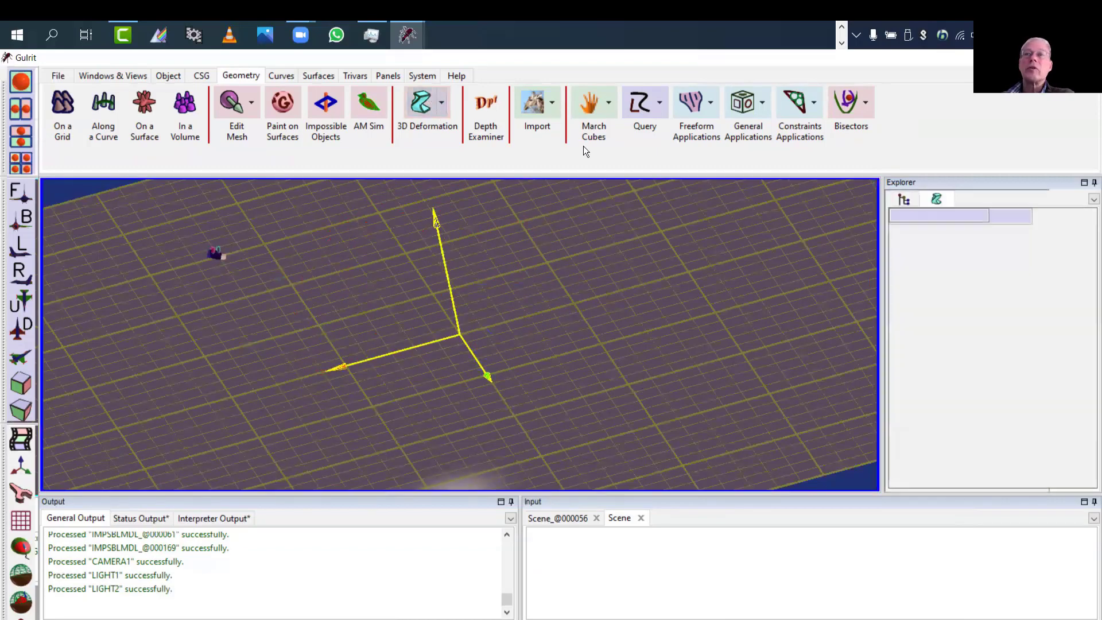
click(969, 297)
mouse_move(963, 314)
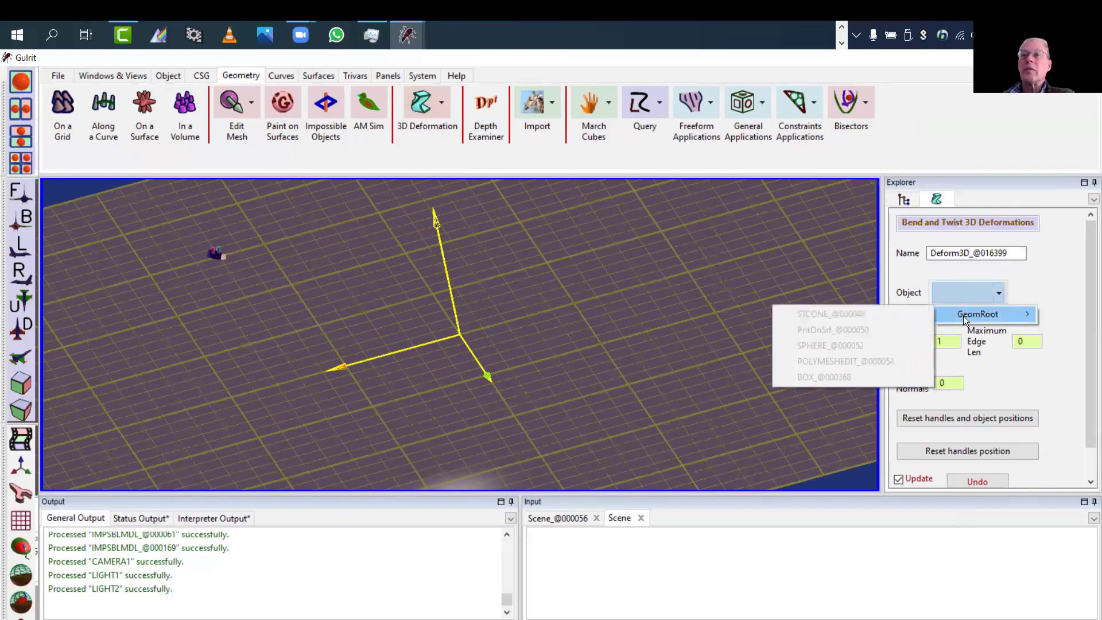
click(872, 377)
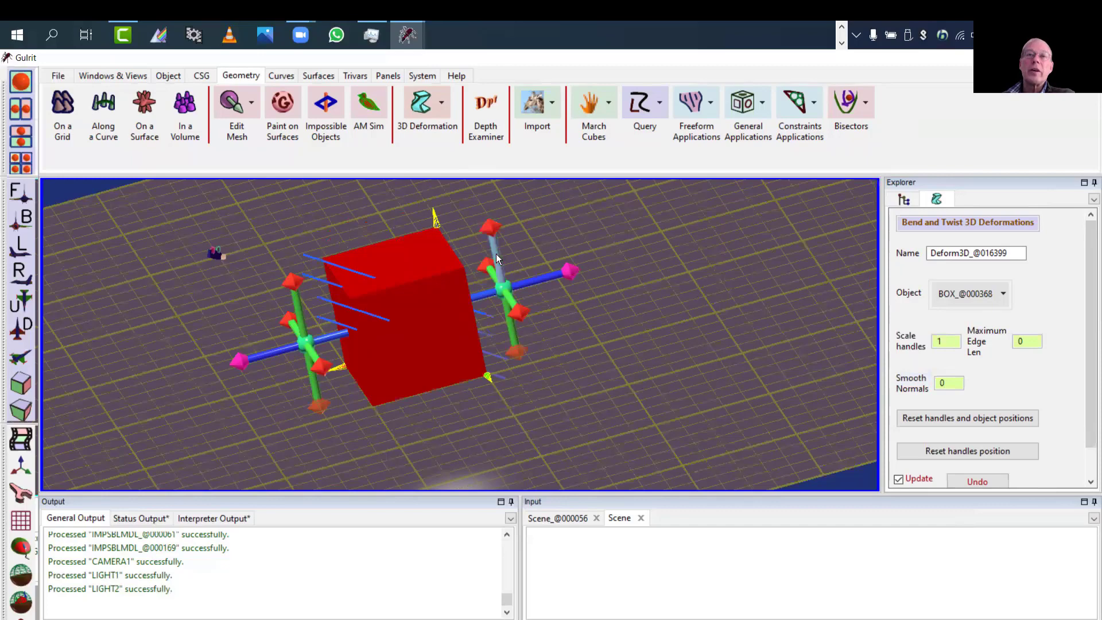
Step: Twist the unrefined box about its axis by rotating the end handles, orbiting to inspect it
drag(496, 254, 652, 291)
drag(631, 348, 735, 215)
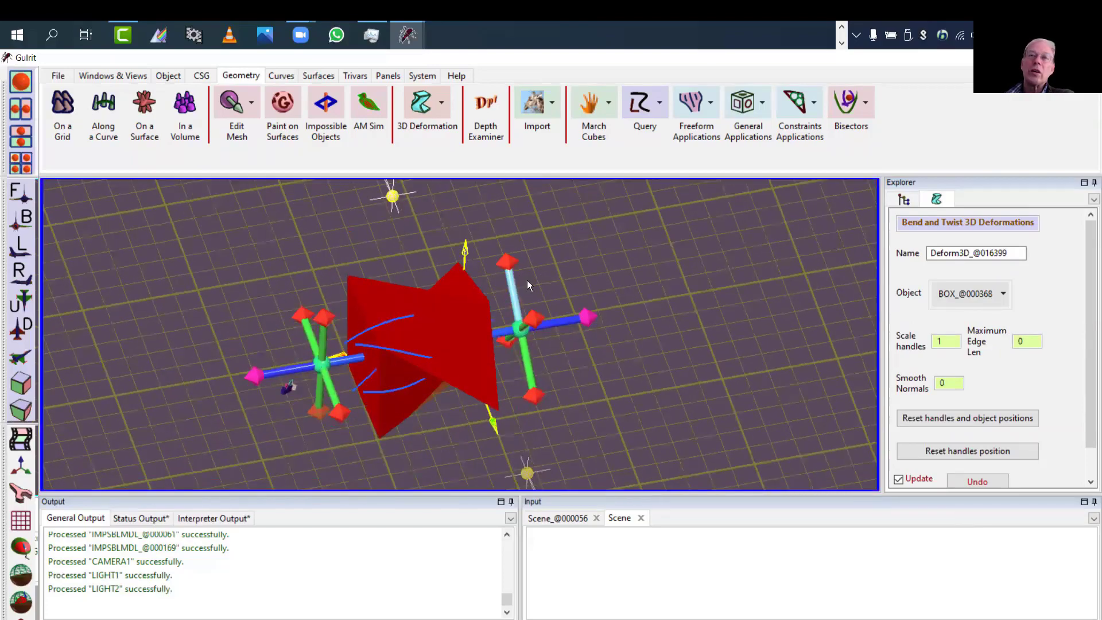
drag(527, 280, 476, 343)
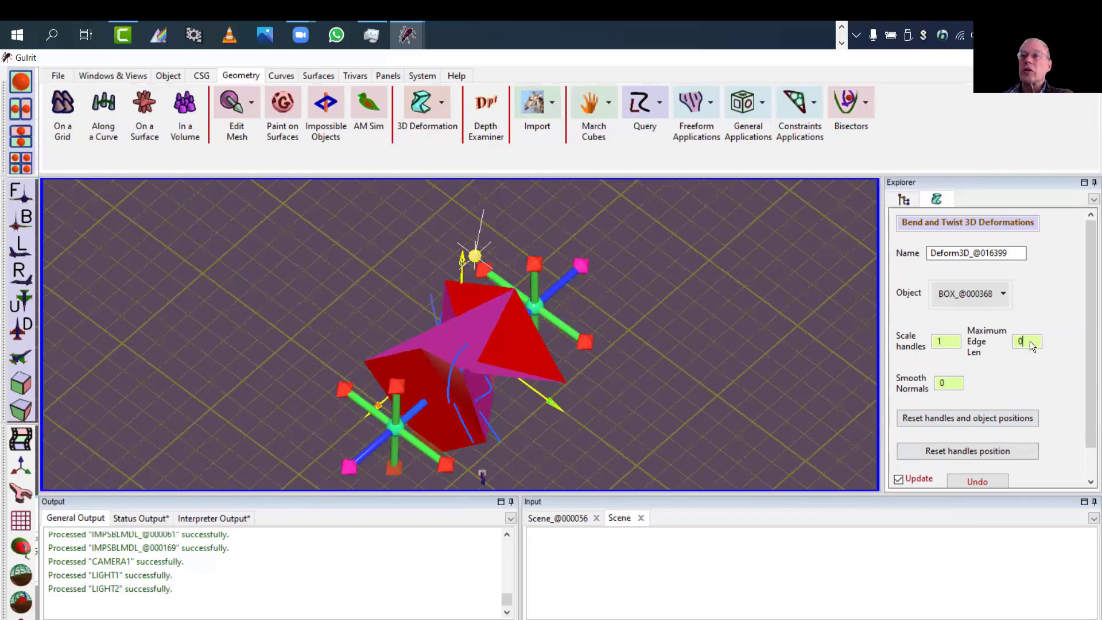
Step: Set the maximum edge length to 0.1 and accept the twisted box deformation
text(.)
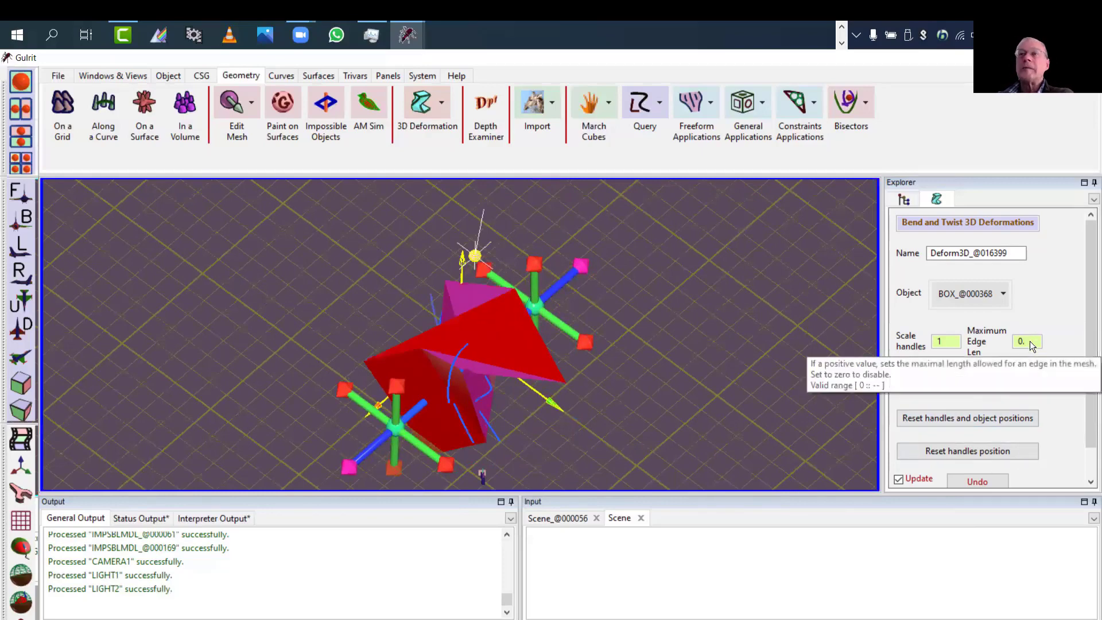
text(1)
drag(785, 410, 849, 344)
scroll(1090, 344, down, 2)
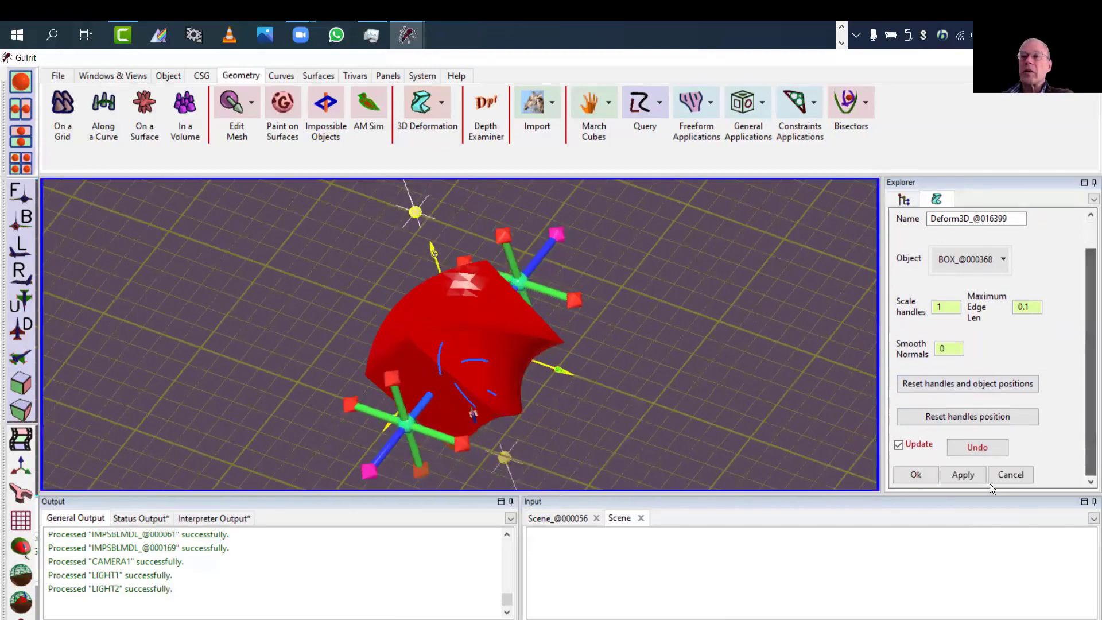
click(908, 474)
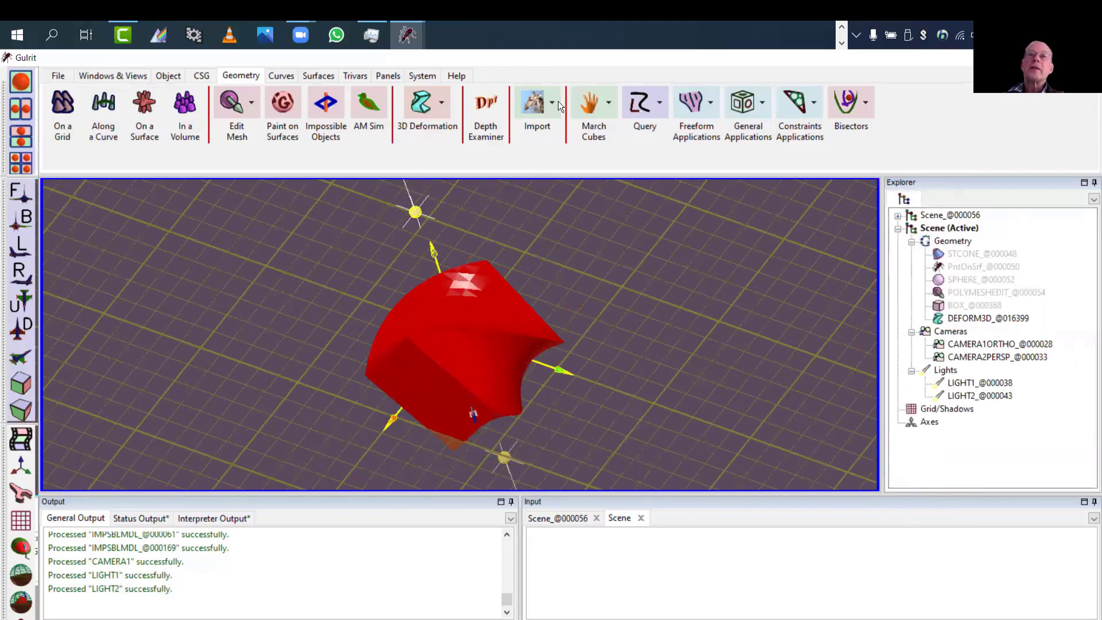
Step: Hide the deformed box DEFORM3D_@016399 in the scene
click(980, 319)
drag(692, 367, 558, 139)
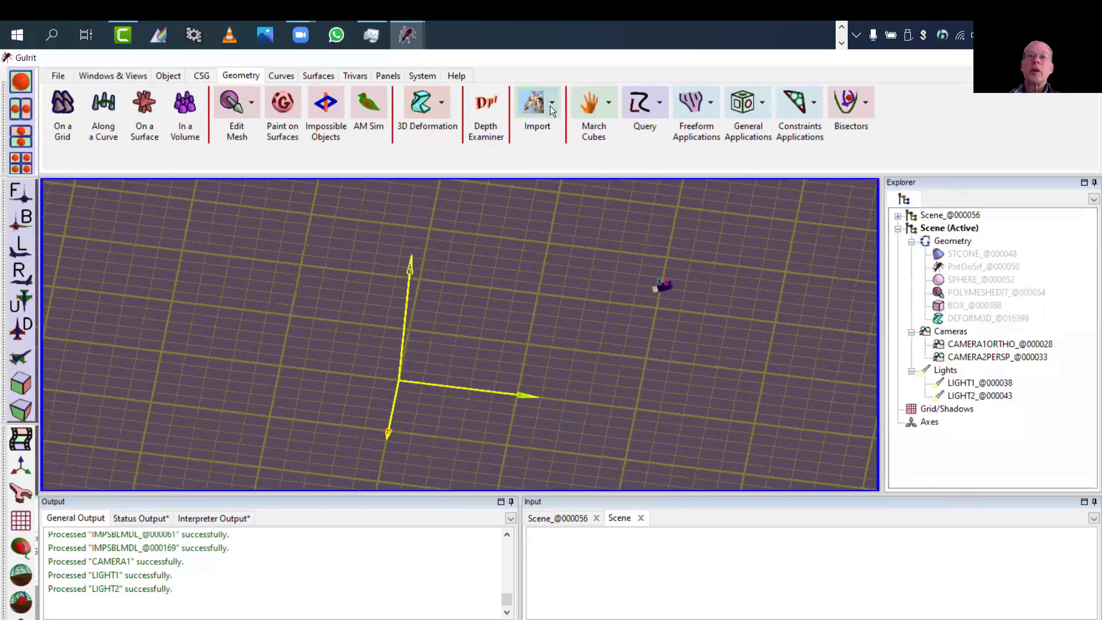
Step: Import the image C:/temp/Guirit1.png into the scene, framing it in a rectangle on the green-arrow side of the axes
click(522, 100)
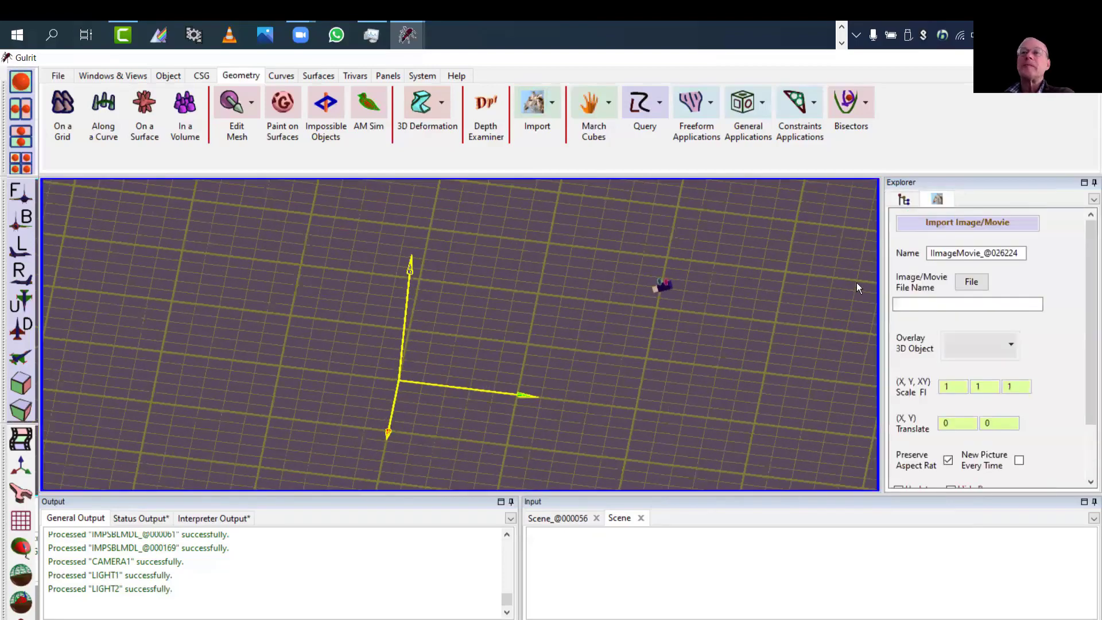
drag(543, 238, 767, 408)
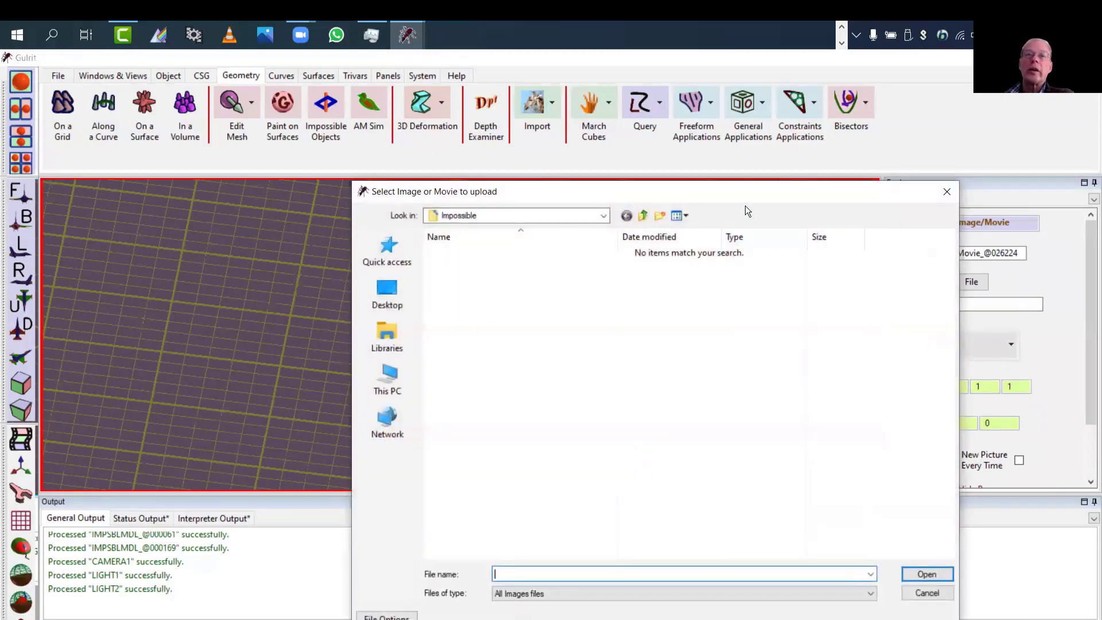
click(643, 216)
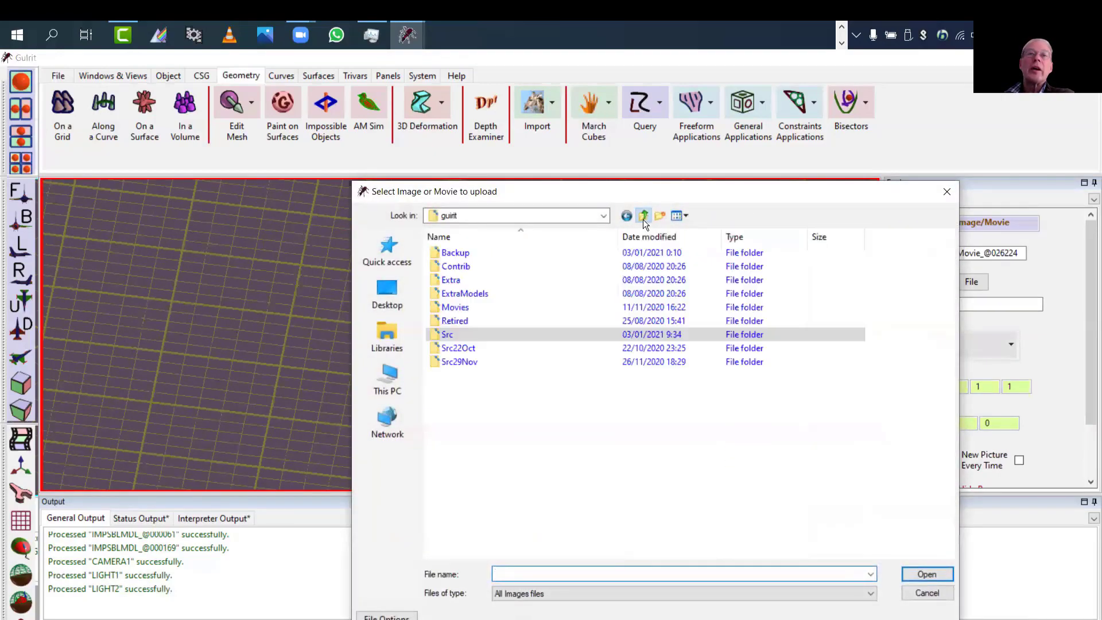
click(643, 216)
click(643, 216)
click(642, 215)
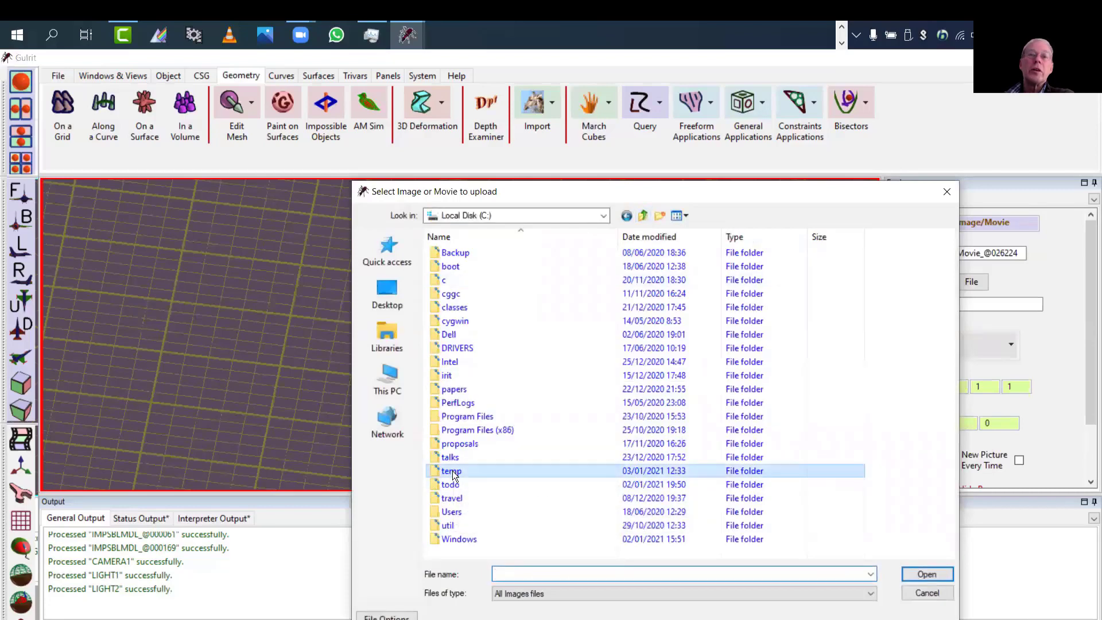
double_click(451, 470)
double_click(469, 401)
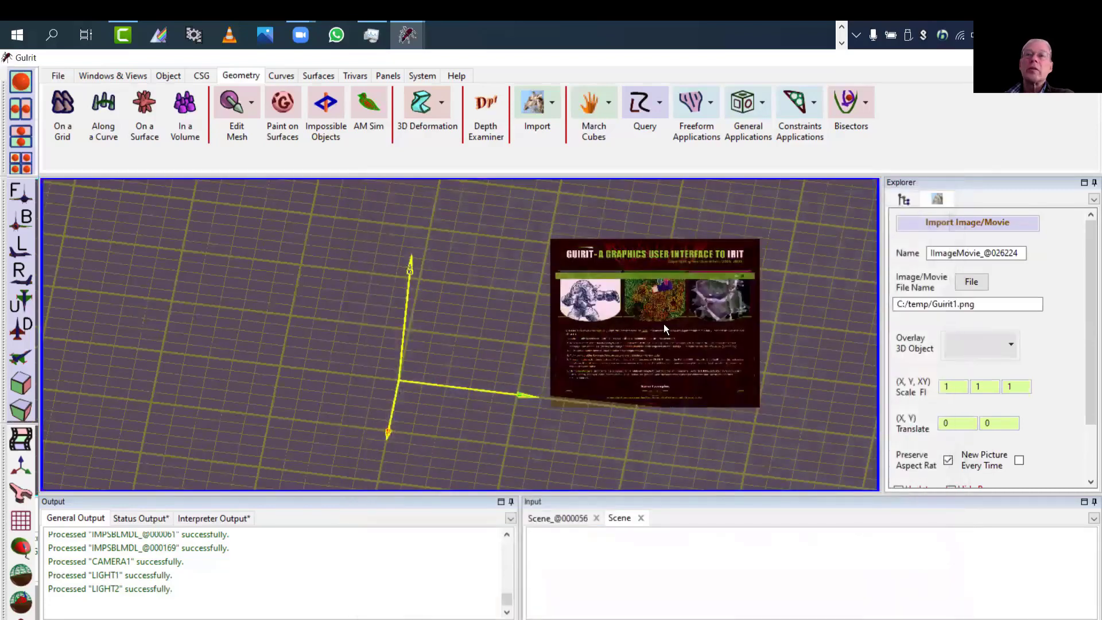
Step: Place a second copy of Guirit1.png on the opposite side of the axes, using a tilted view of the grid
scroll(698, 316, up, 5)
scroll(729, 312, down, 2)
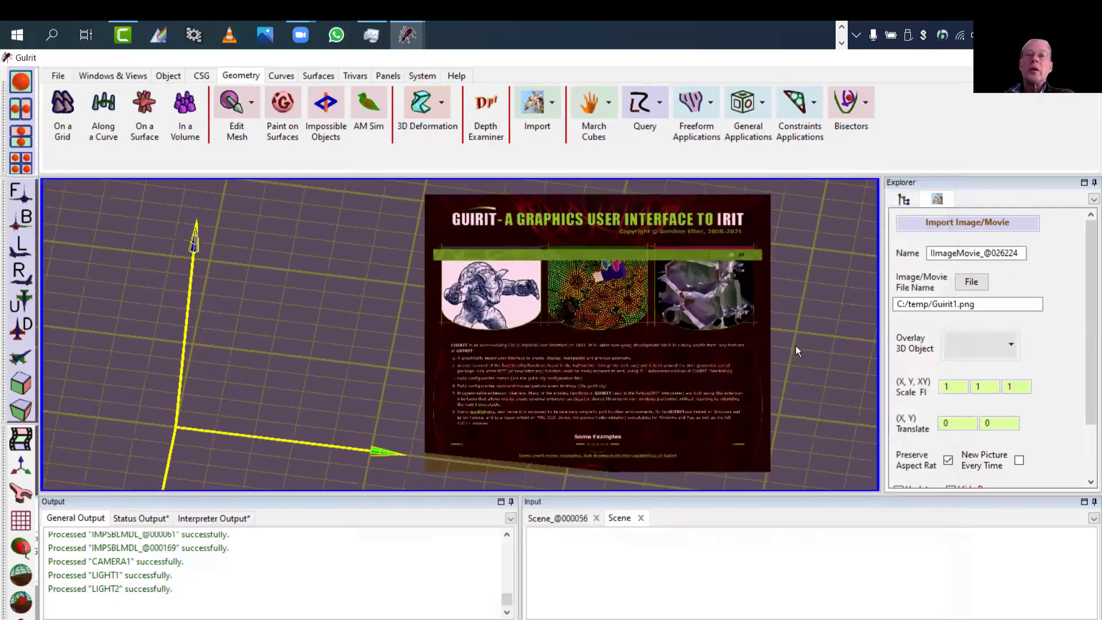
scroll(585, 318, down, 4)
middle_drag(509, 312, 373, 299)
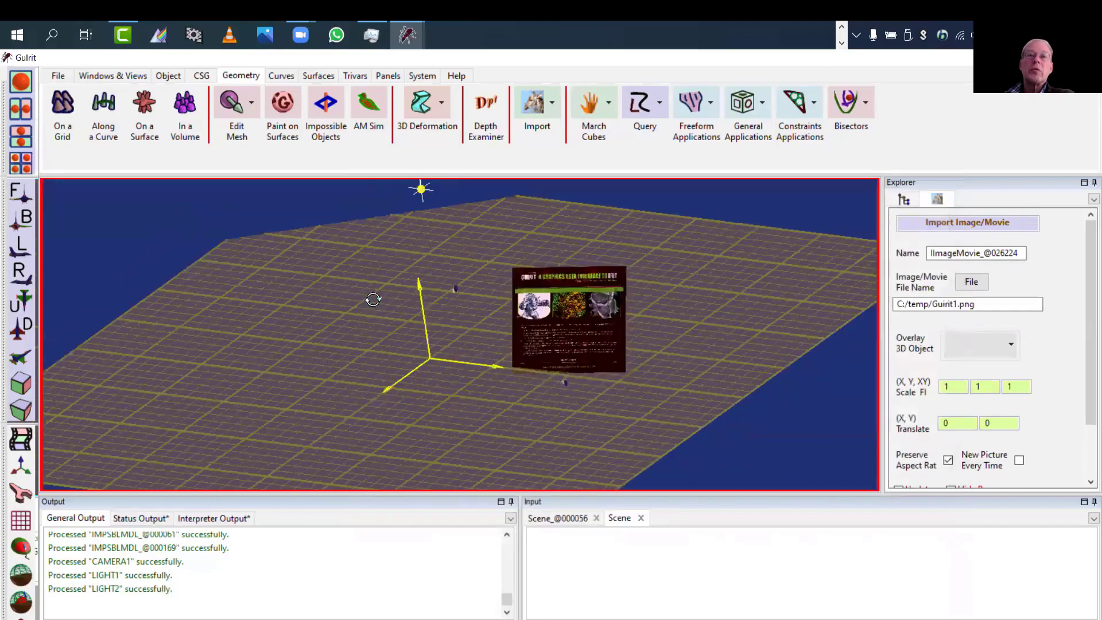
drag(1085, 374, 1084, 424)
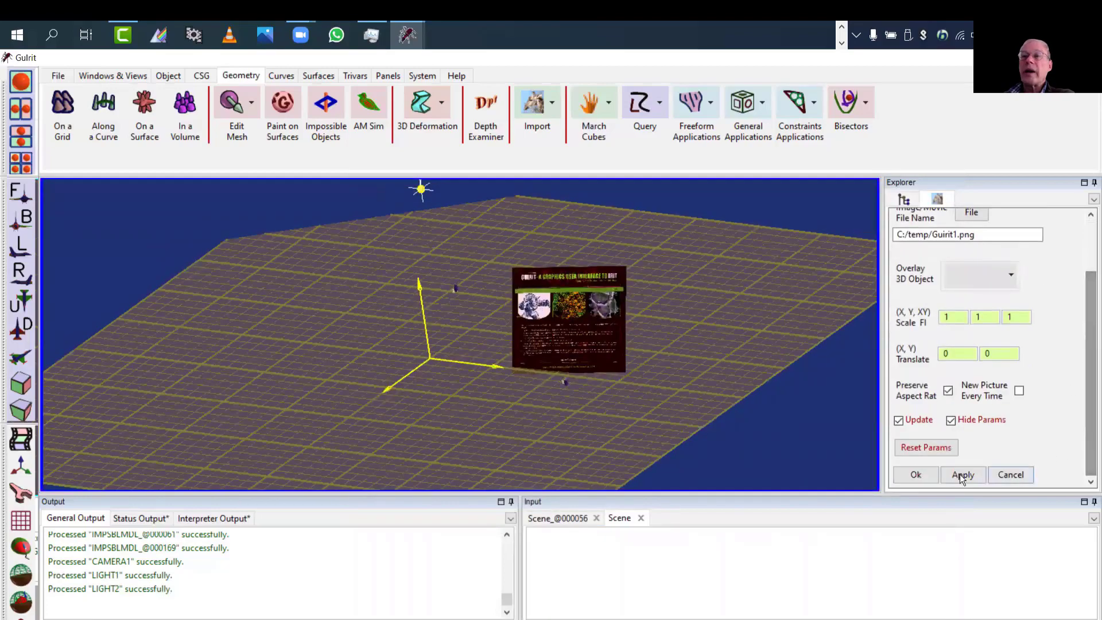
drag(194, 297, 374, 413)
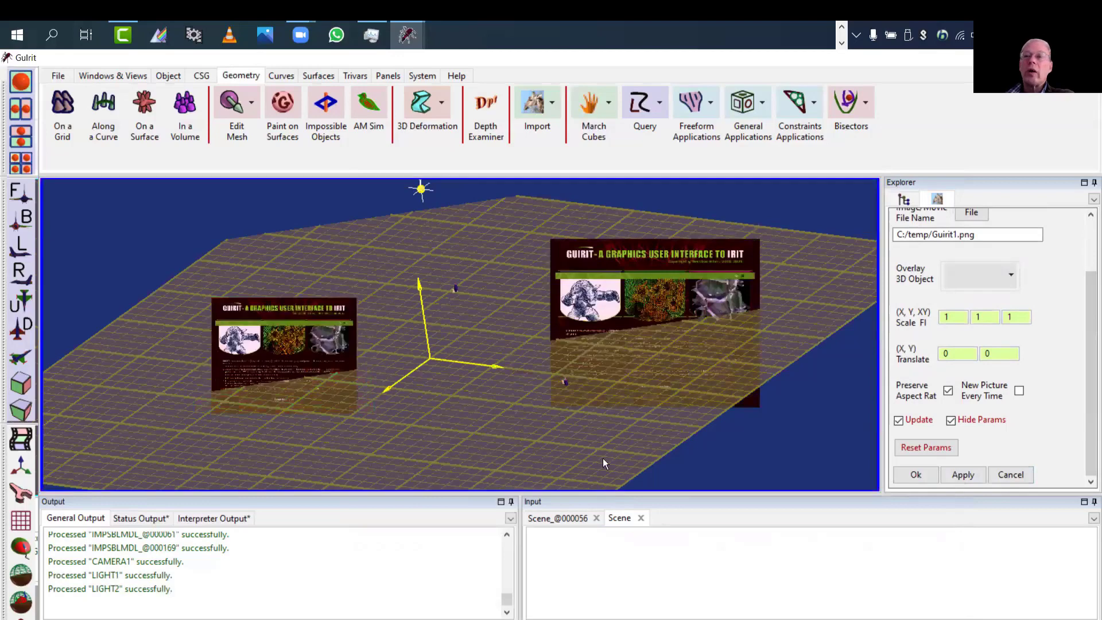
Step: Place two more copies of Guirit1.png in the scene from different viewing directions and finish the image import
middle_drag(553, 443, 731, 313)
drag(643, 234, 799, 384)
click(962, 474)
middle_drag(854, 451, 99, 299)
drag(90, 229, 259, 368)
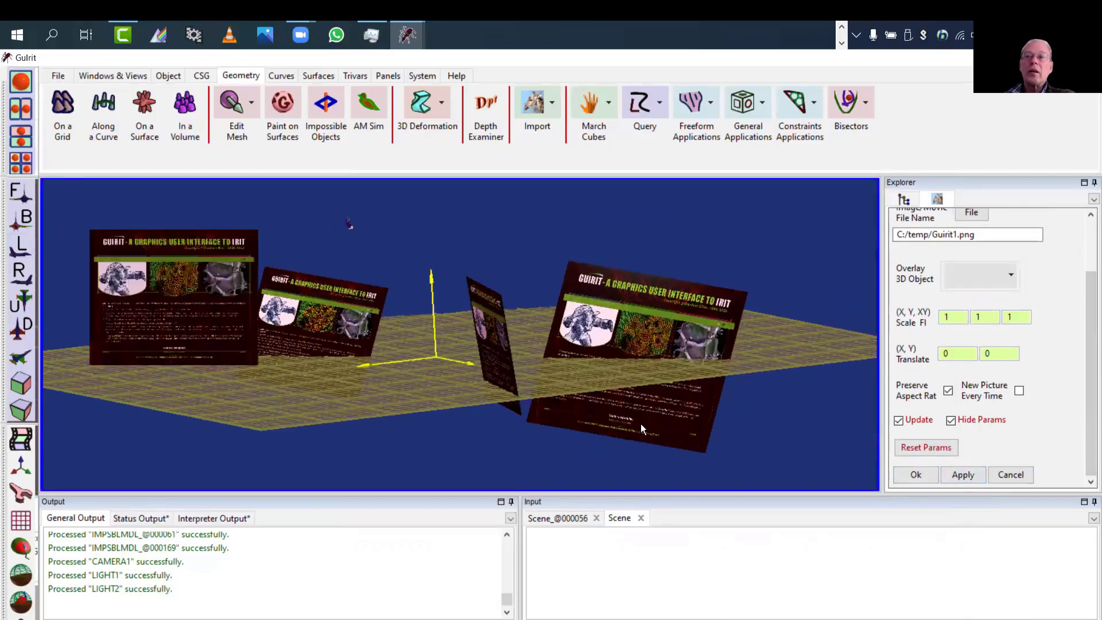
click(915, 475)
Step: Delete all geometry objects from the active scene, starting with the cone and including the imported images
middle_drag(550, 265, 581, 348)
click(974, 255)
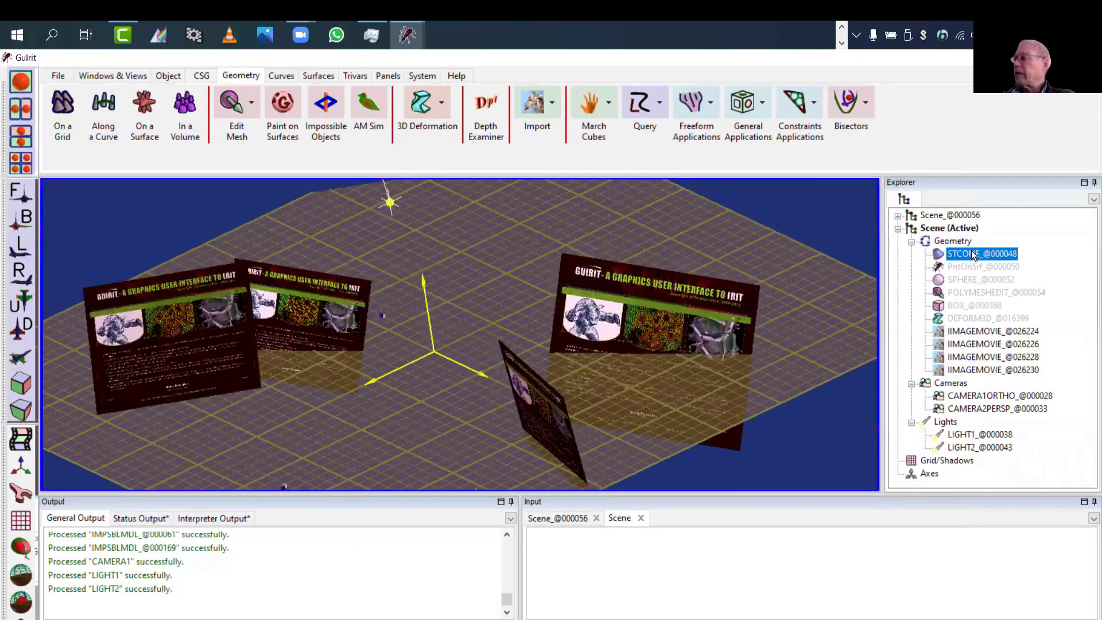
key(Delete)
key(Delete)
key(Delete)
key(Delete)
key(Delete)
key(Delete)
key(Delete)
key(Delete)
key(Delete)
key(Delete)
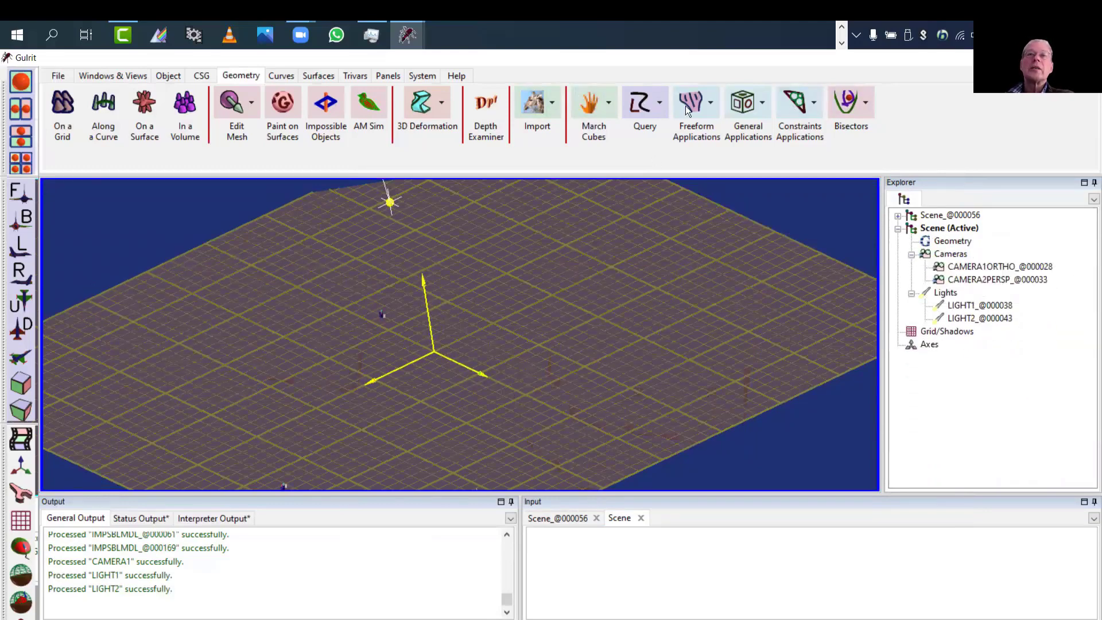
Step: Start a 3D Pixel Statue from Images and load C:/irit/irit/data/BenGurion.ppm as its first image
click(761, 103)
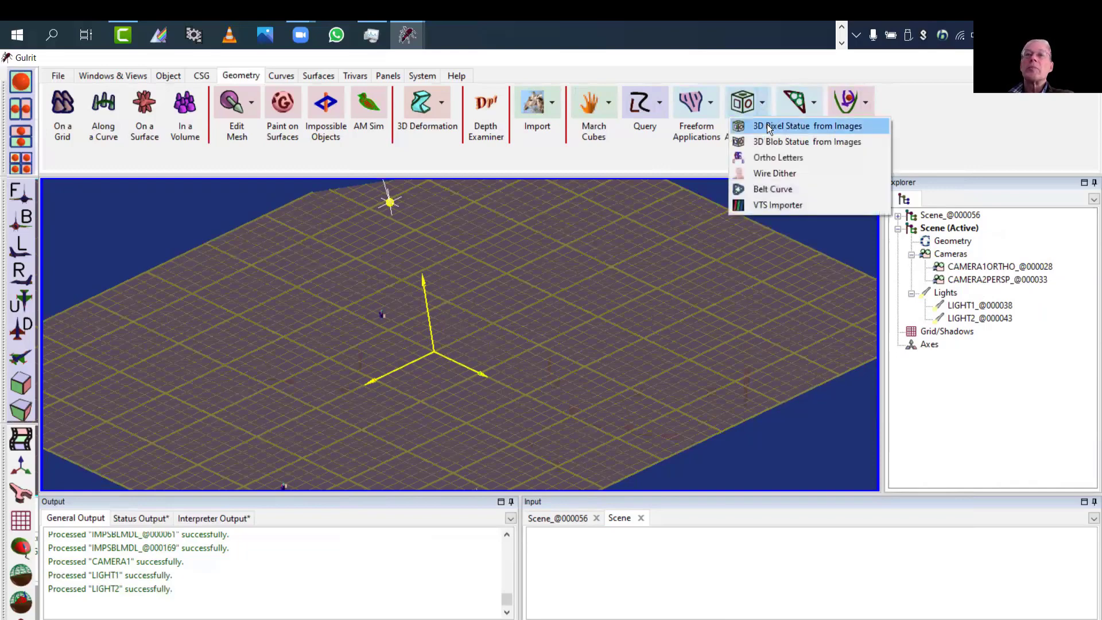
click(766, 124)
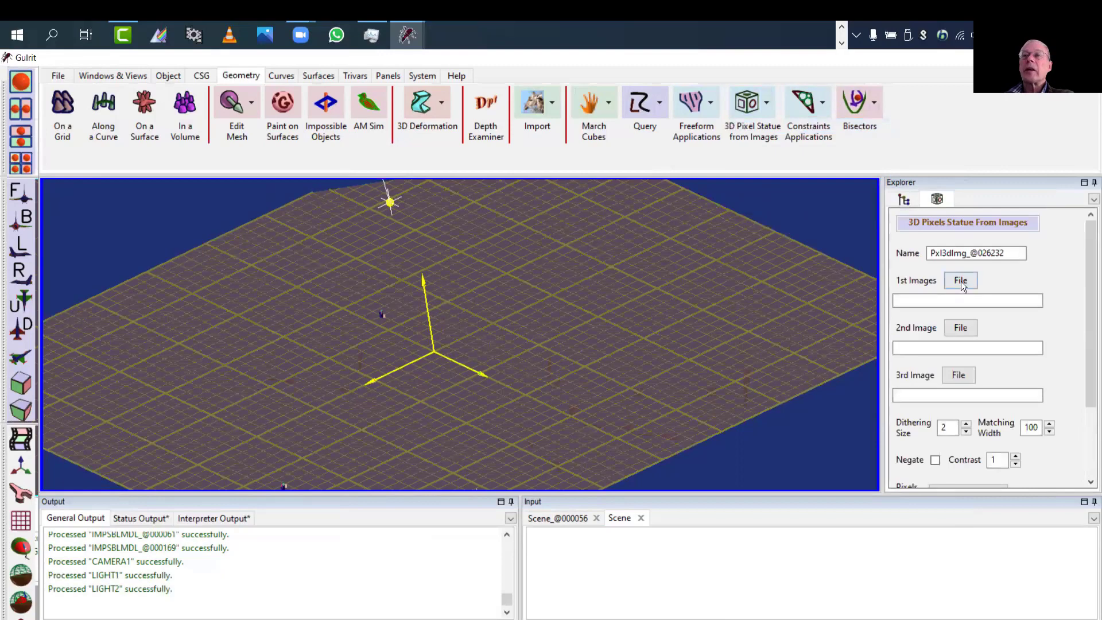
click(961, 280)
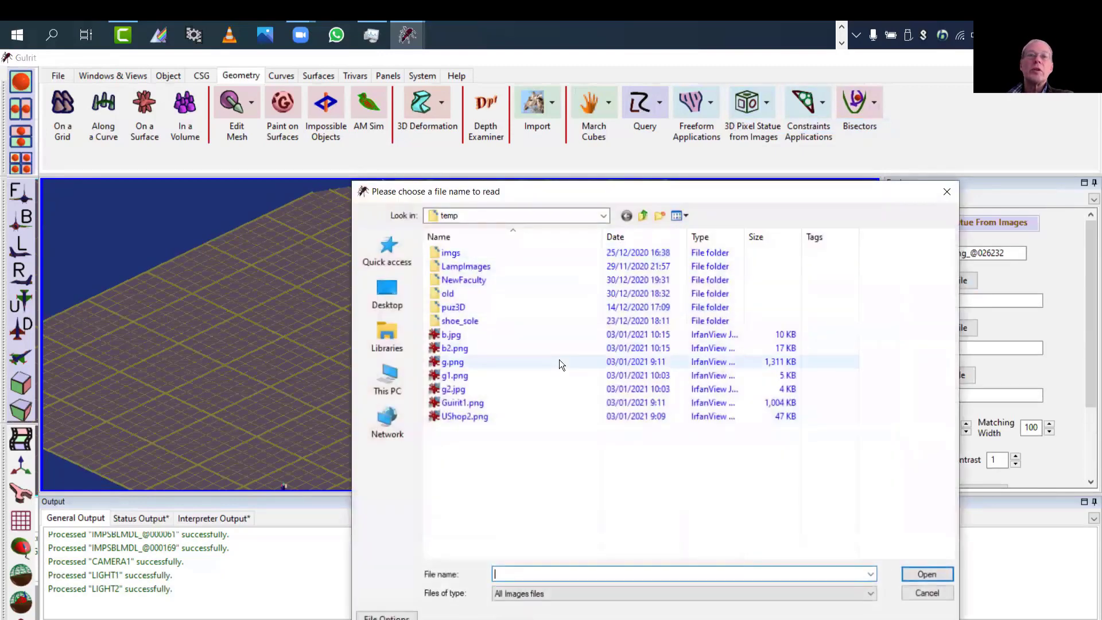
click(643, 216)
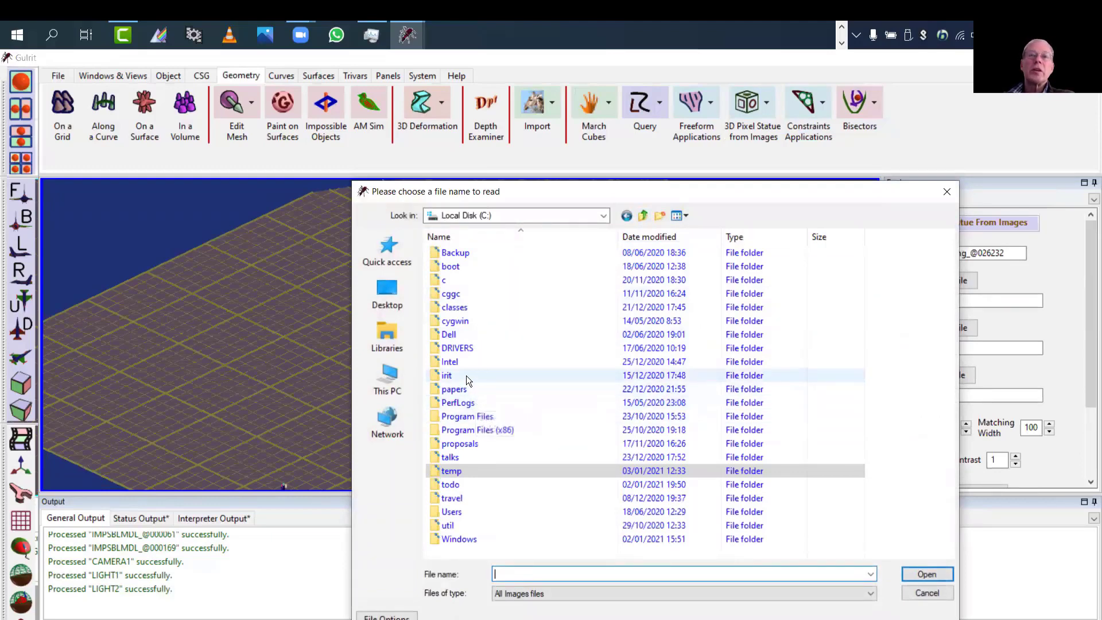
double_click(446, 376)
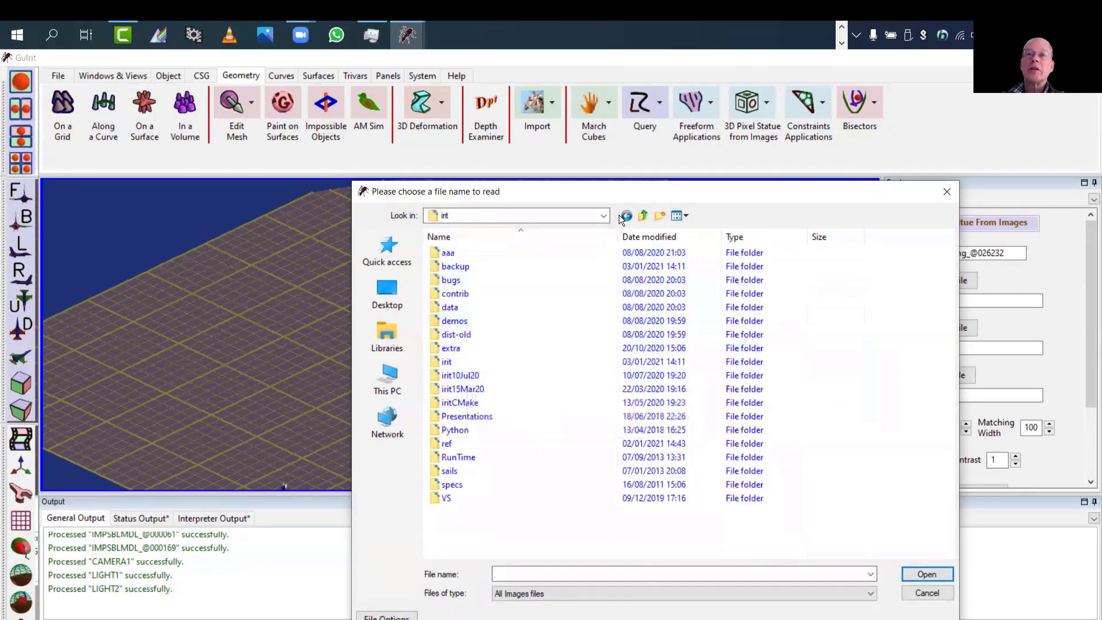
drag(623, 192, 641, 150)
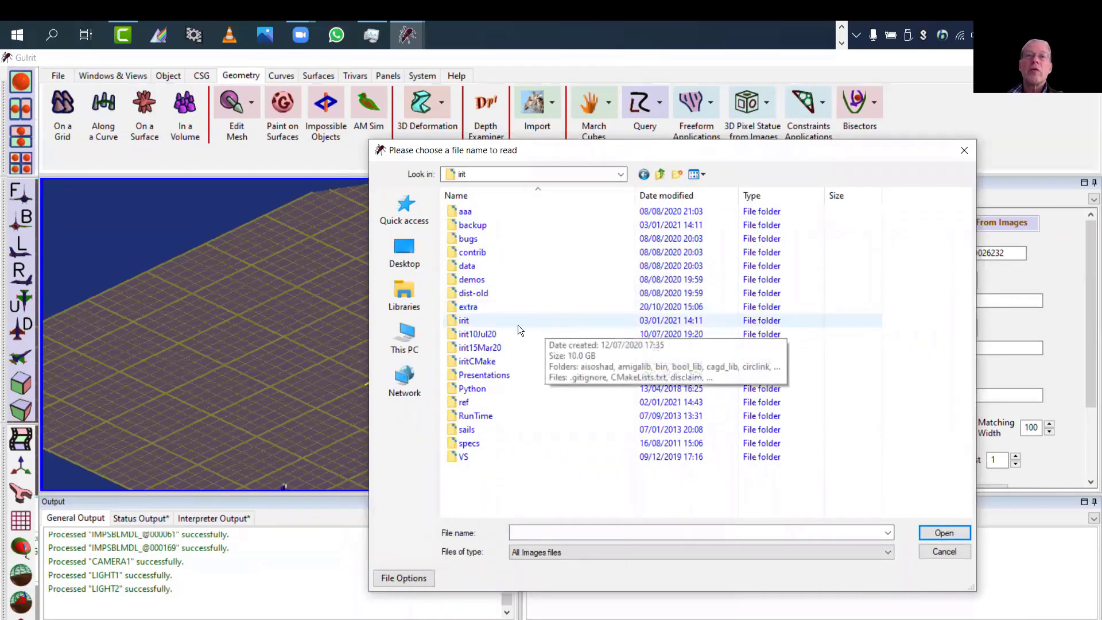
double_click(484, 324)
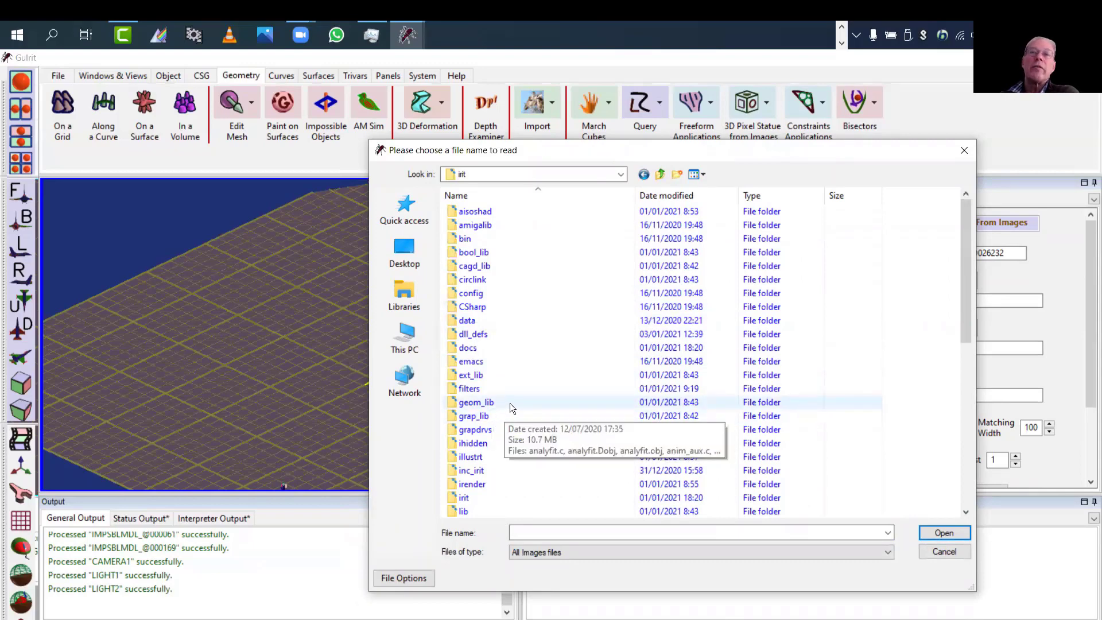
double_click(482, 320)
click(487, 239)
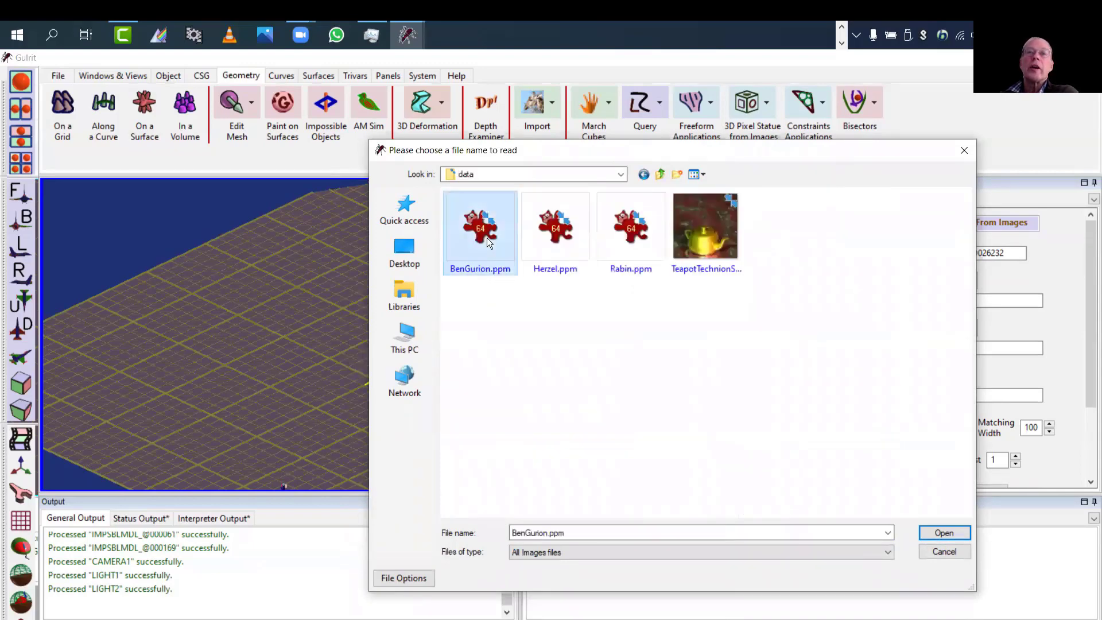
double_click(487, 238)
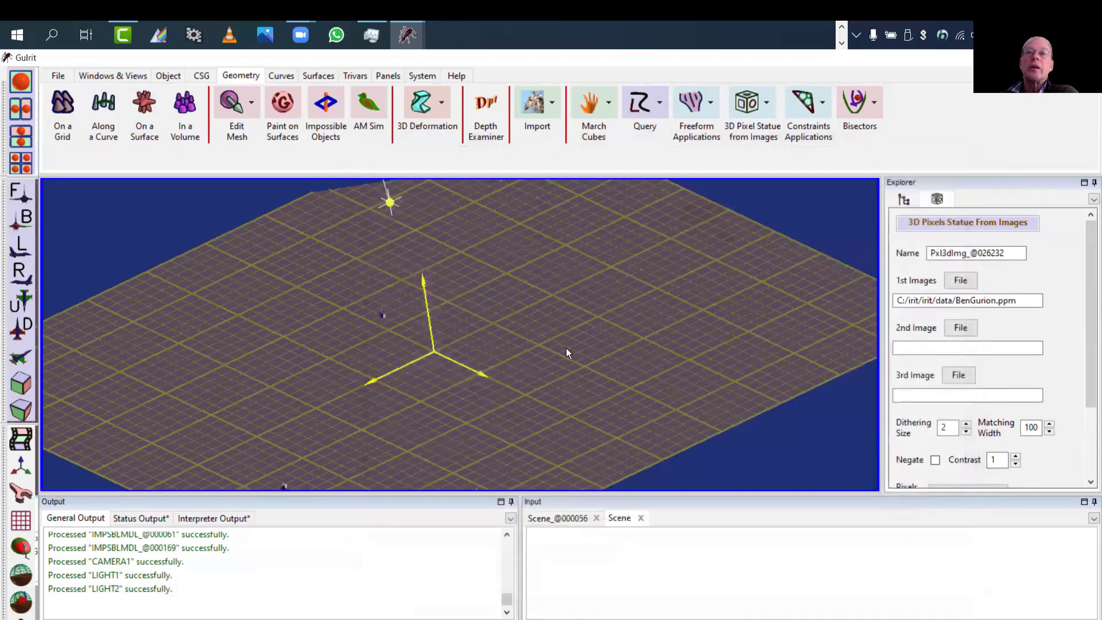
Step: Load Herzel.ppm from the same data folder as the statue's second image and set the point size to 0.01
click(957, 330)
double_click(554, 238)
drag(630, 429, 457, 379)
middle_drag(457, 379, 651, 353)
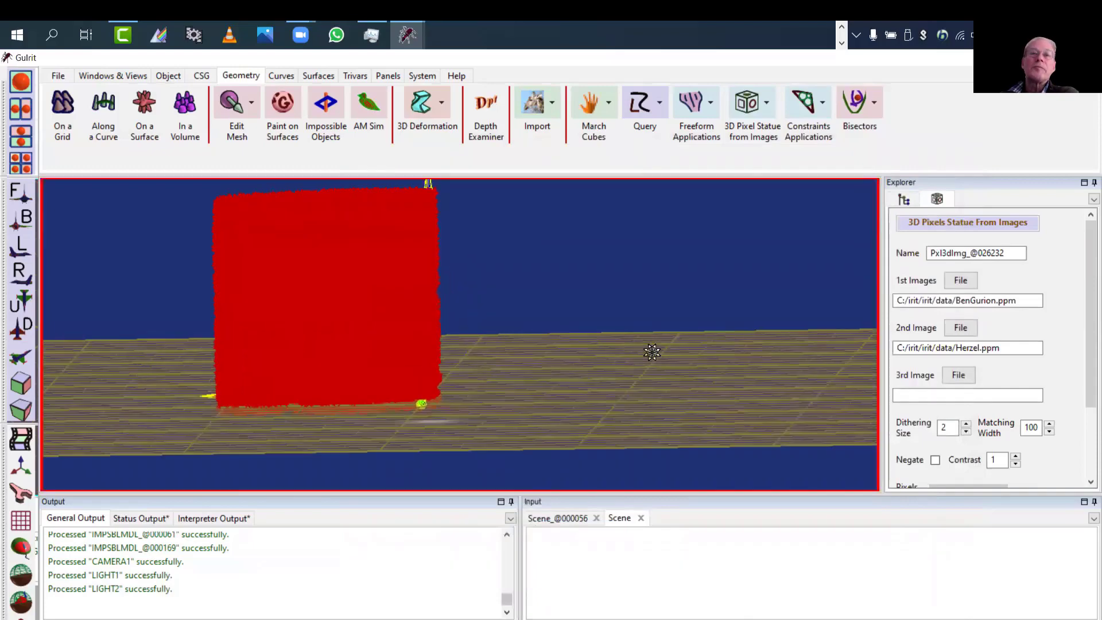
right_drag(652, 353, 804, 371)
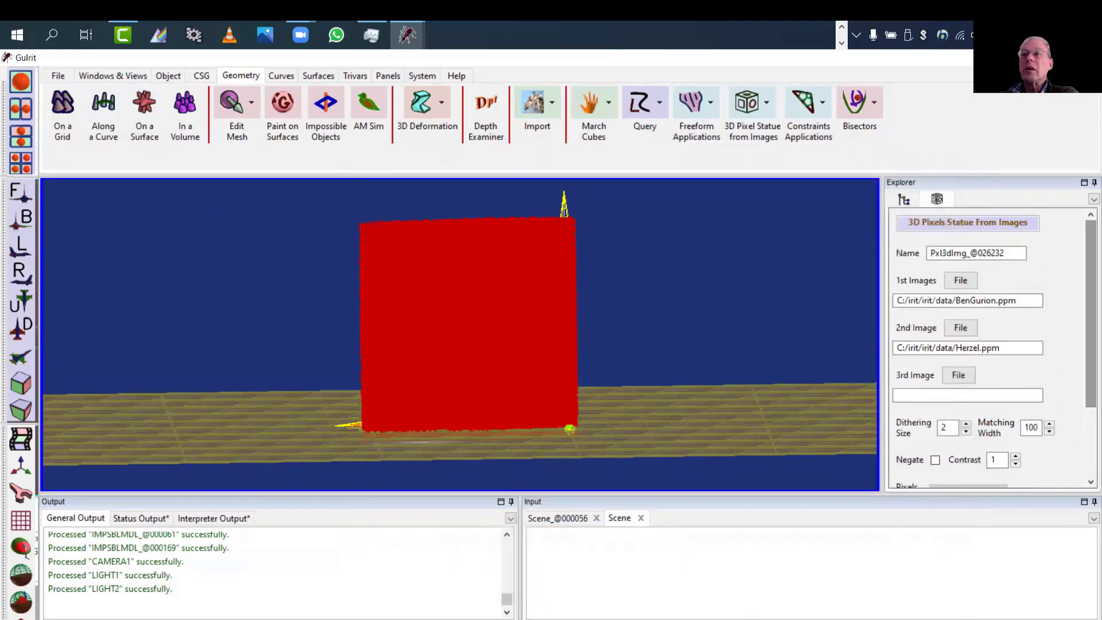
drag(1092, 396, 1090, 463)
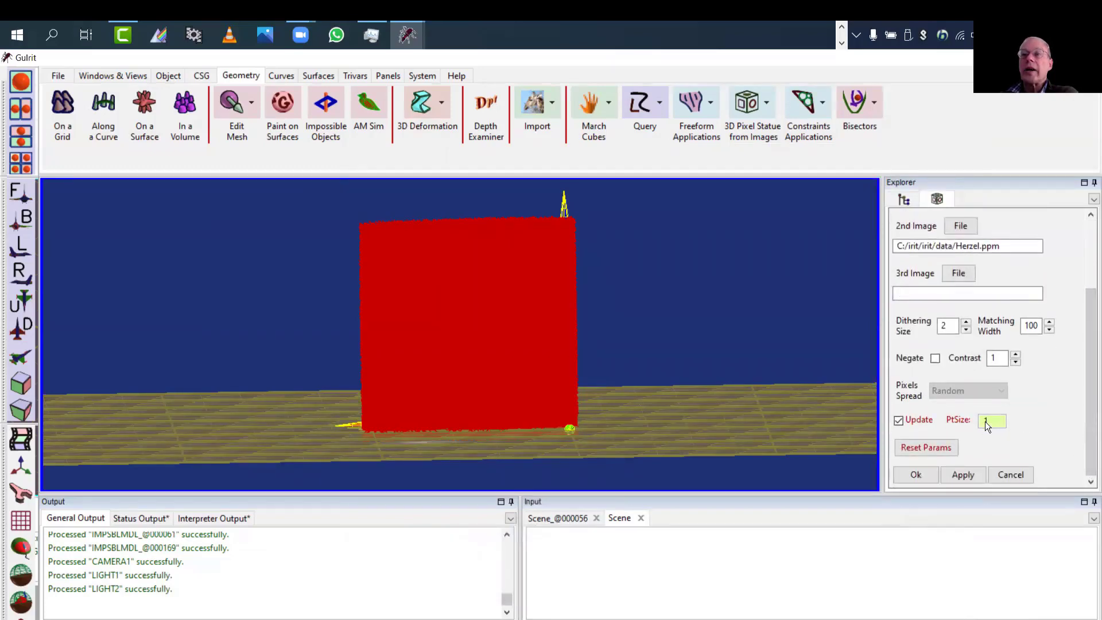
text(0.01)
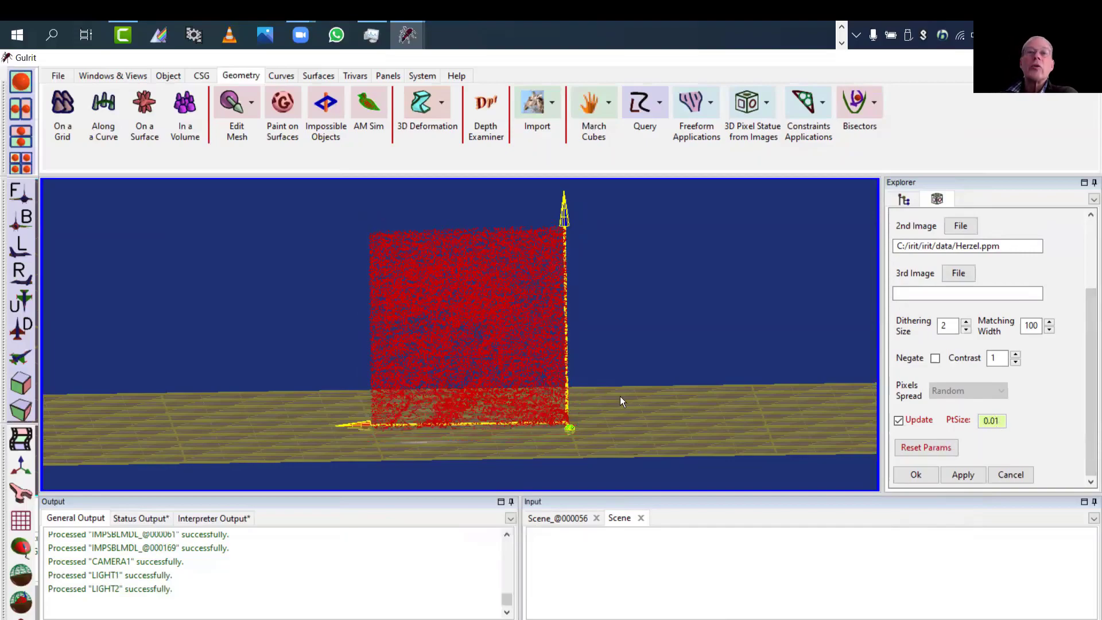
Step: Examine the pixel statue from the two perpendicular viewing directions and from oblique angles between them
drag(619, 397, 620, 387)
middle_drag(620, 387, 700, 386)
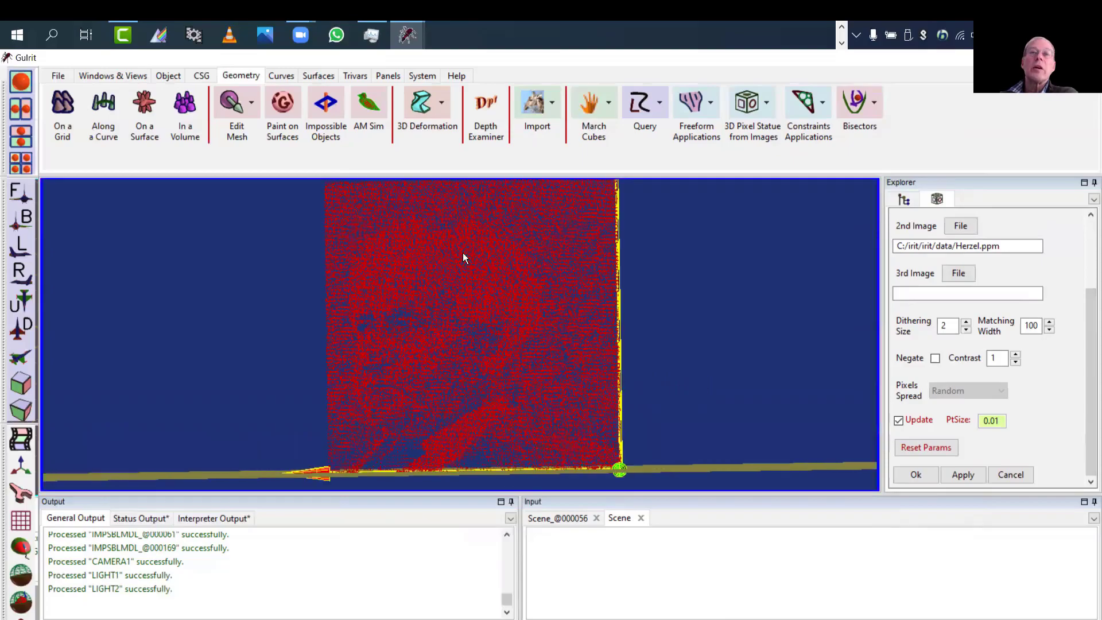
drag(549, 326, 588, 327)
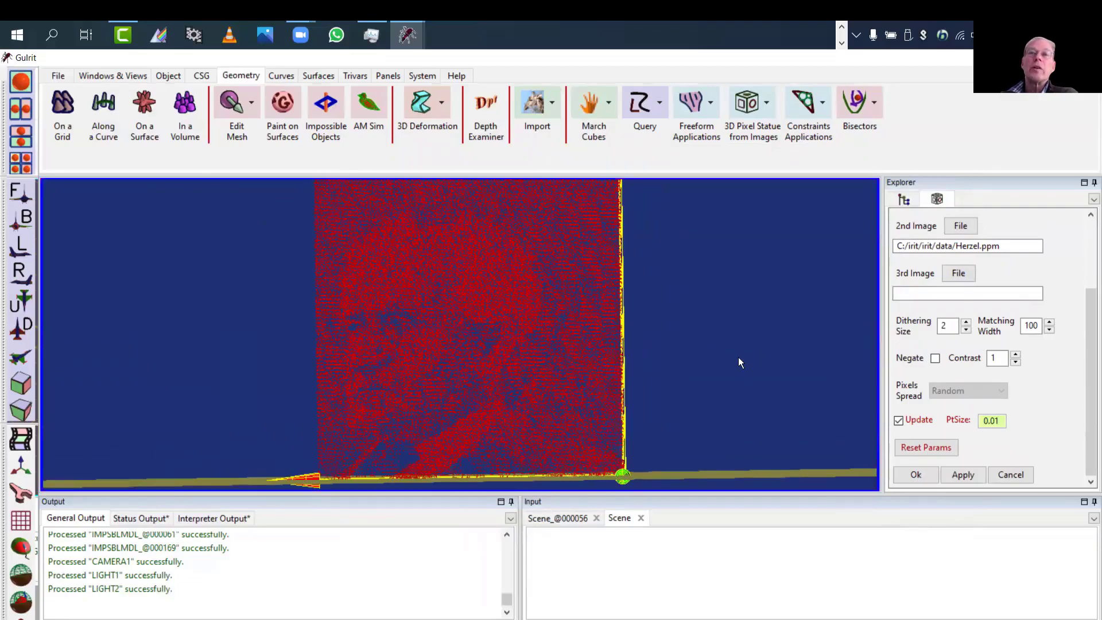
drag(738, 357, 446, 327)
middle_drag(472, 274, 438, 327)
drag(465, 336, 673, 253)
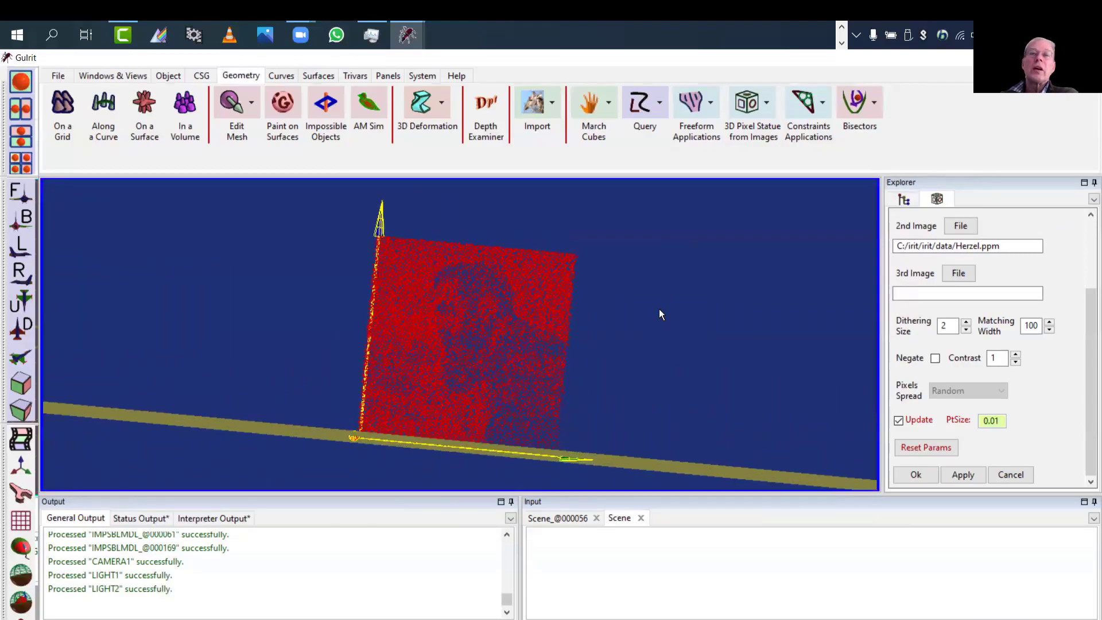
drag(660, 309, 664, 362)
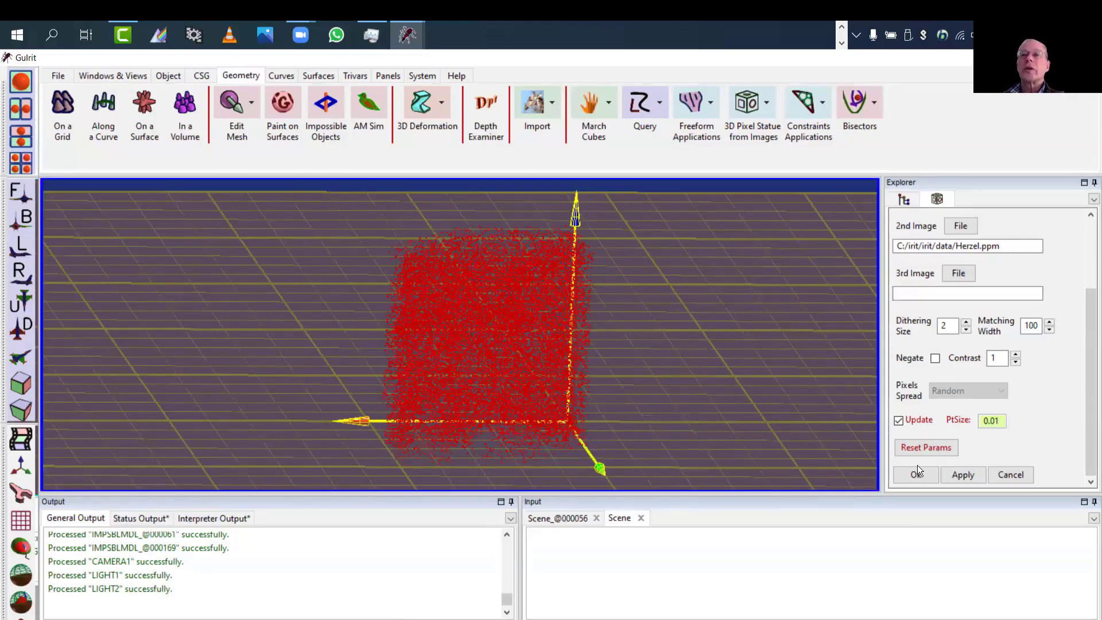
drag(654, 390, 967, 342)
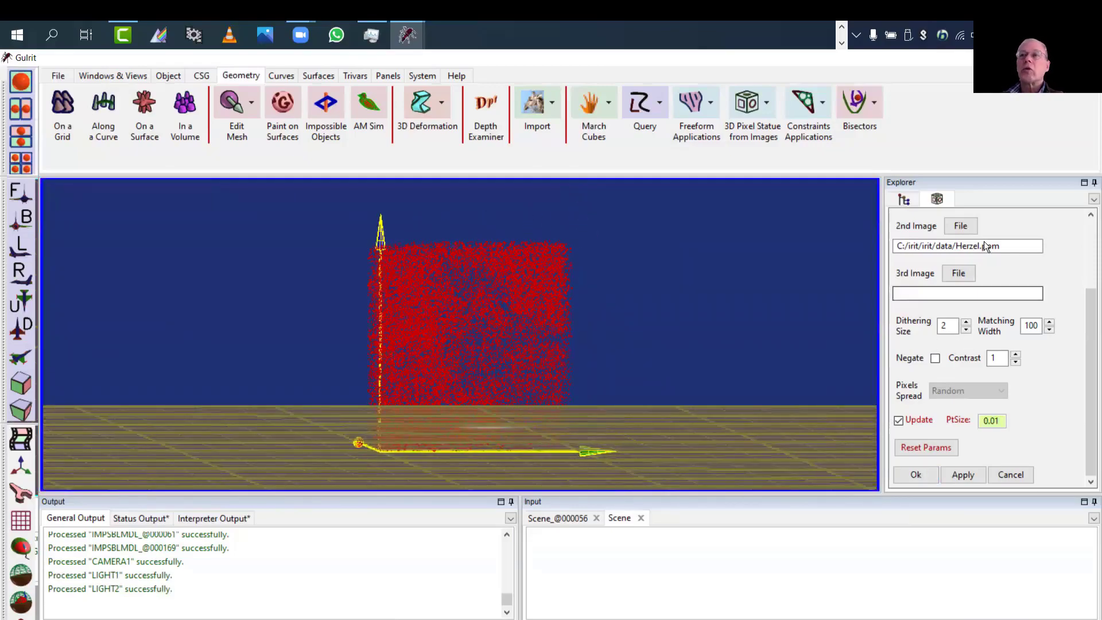
Step: Accept the pixel statue and delete it from the active scene's geometry
click(913, 473)
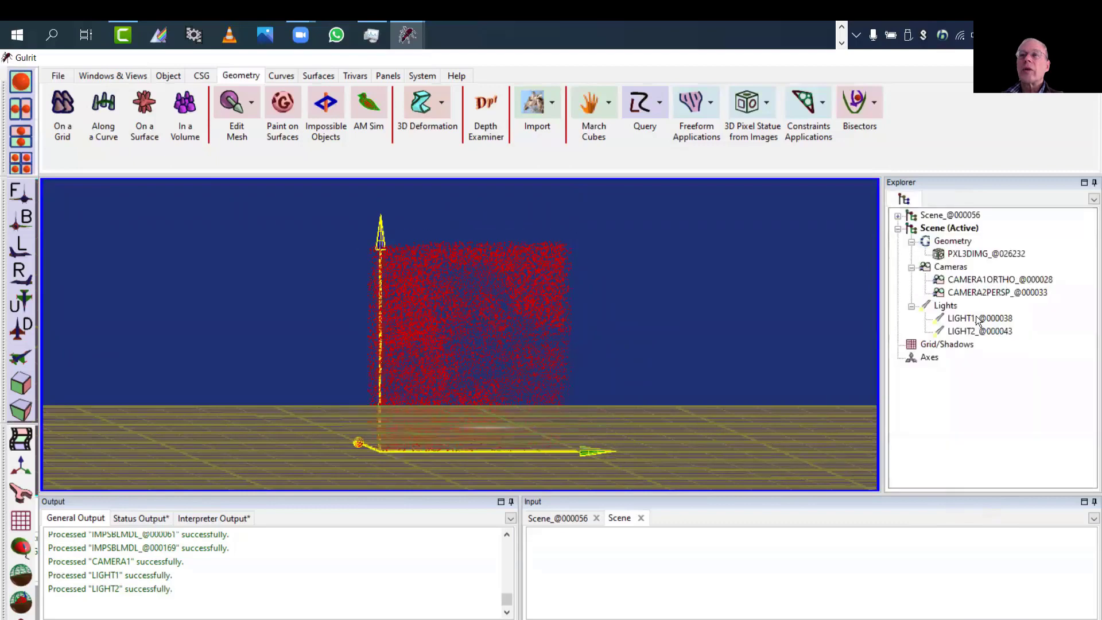
click(967, 254)
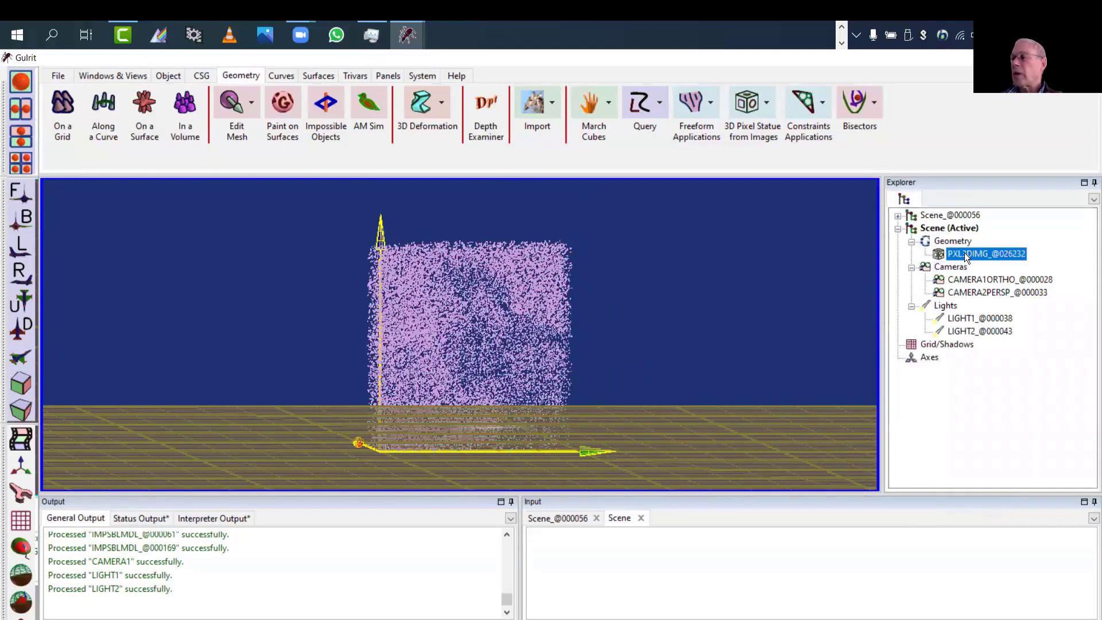
key(Delete)
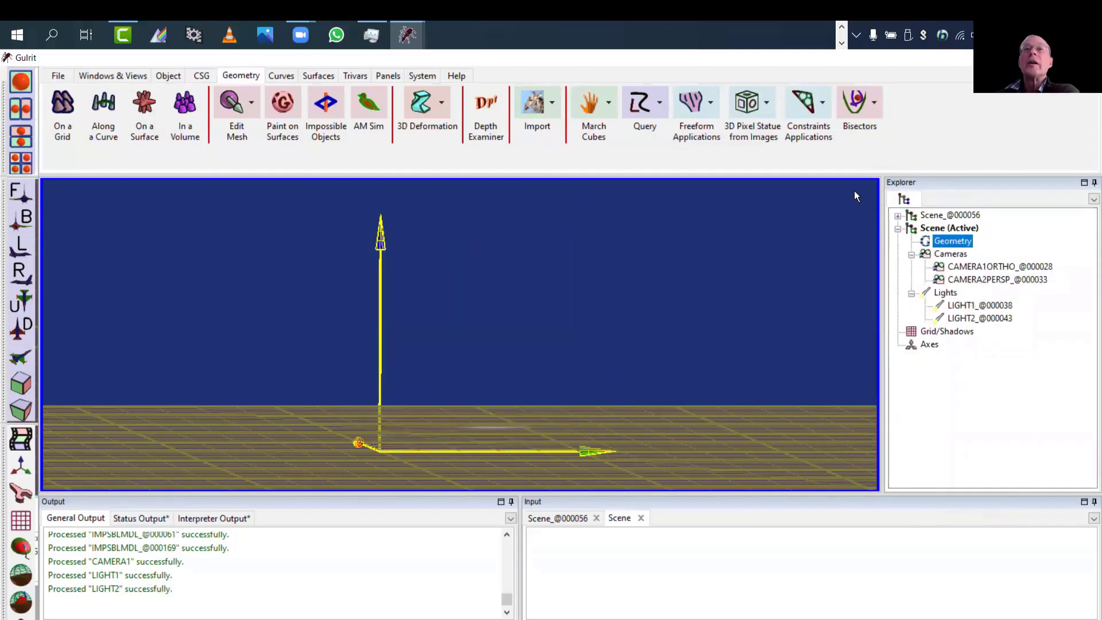
Step: Start an Ortho Letters model and set its first text to "This"
click(767, 104)
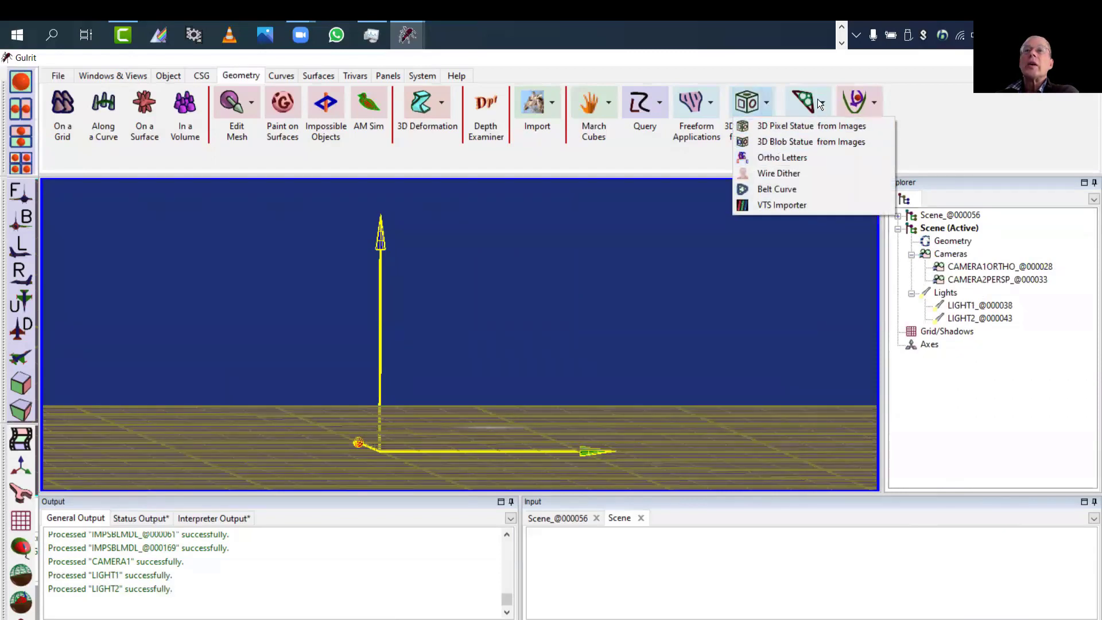
click(782, 157)
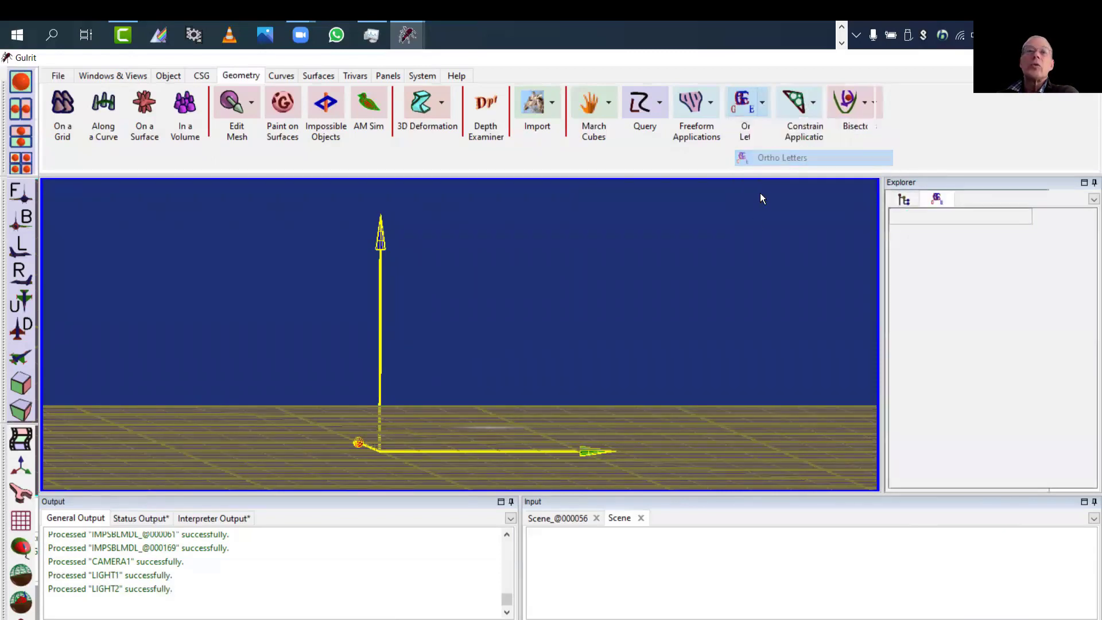
drag(533, 268, 668, 383)
drag(623, 348, 860, 357)
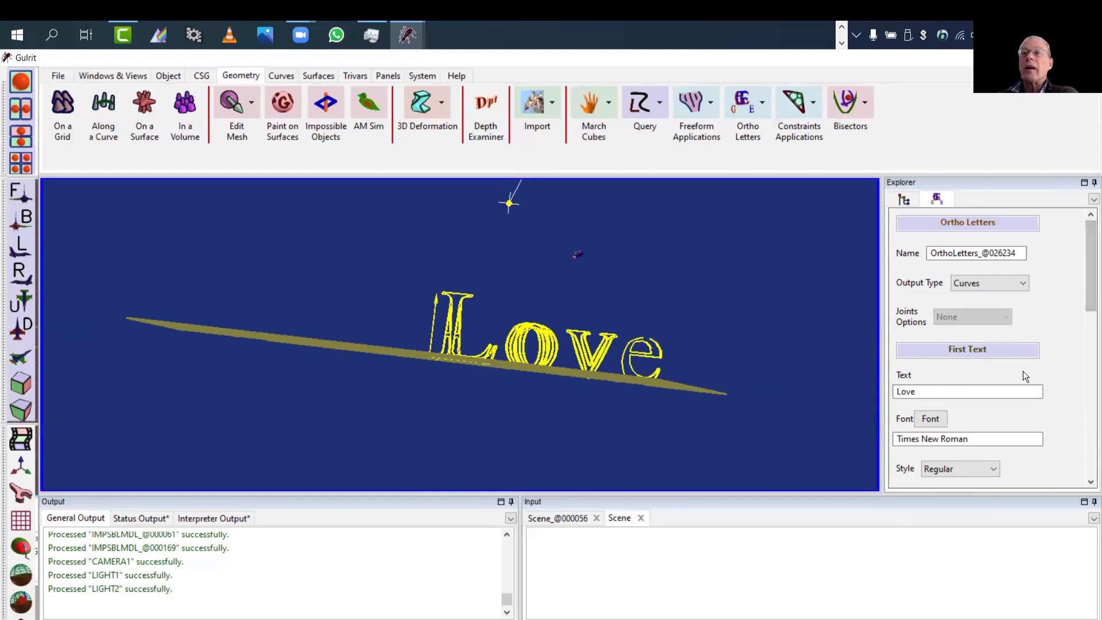
scroll(1090, 270, down, 1)
scroll(1091, 298, down, 2)
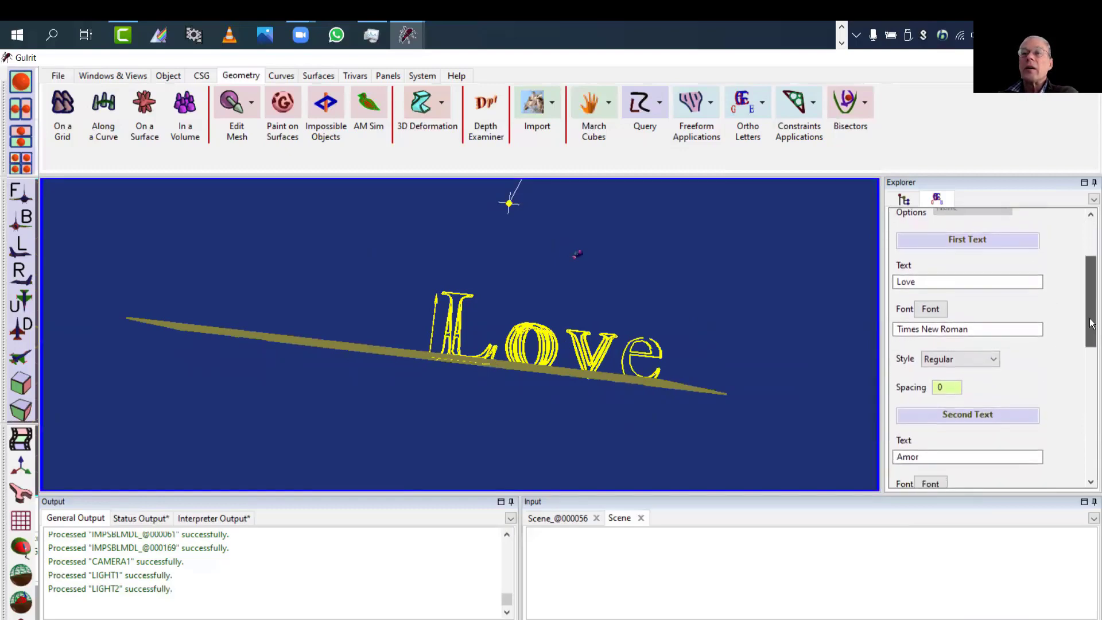
click(925, 281)
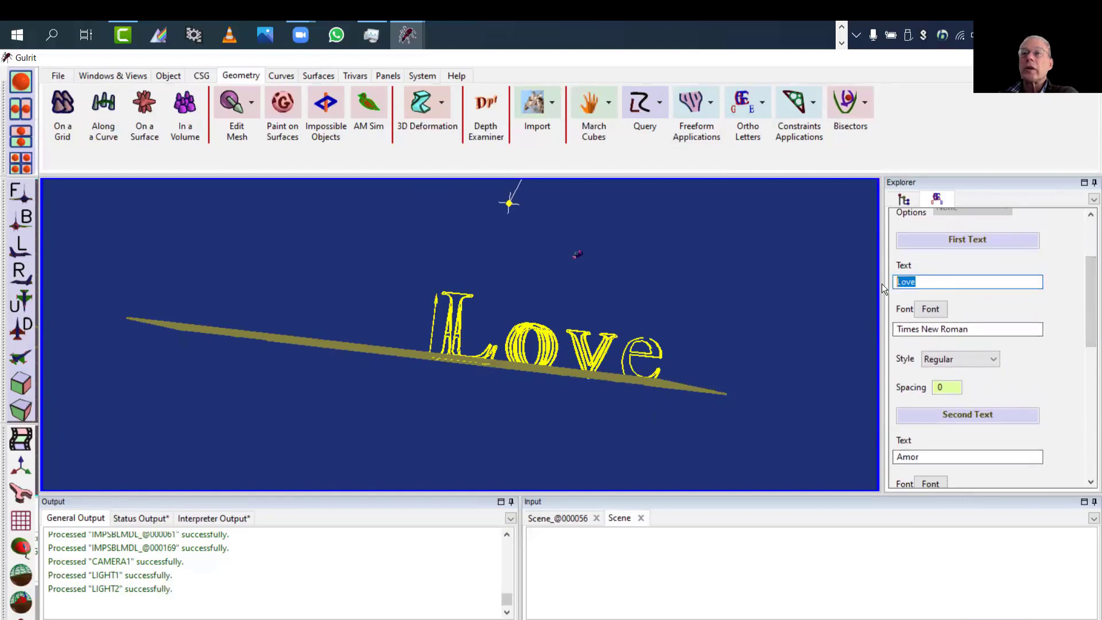
text(Thi)
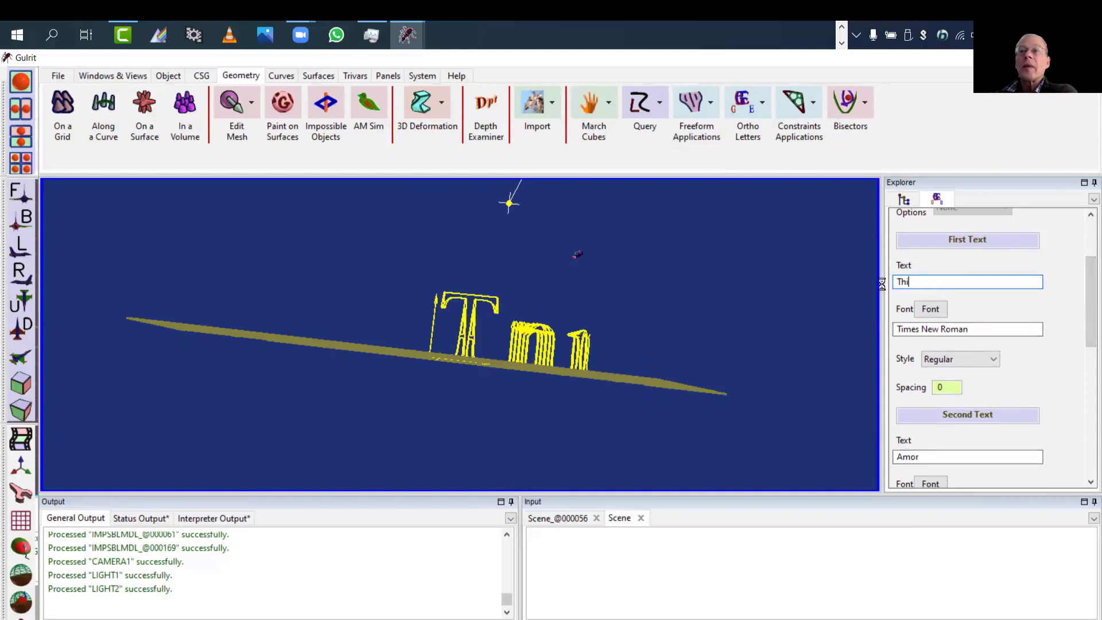
text(s)
Step: Set the second text of the Ortho Letters model to "That"
click(921, 453)
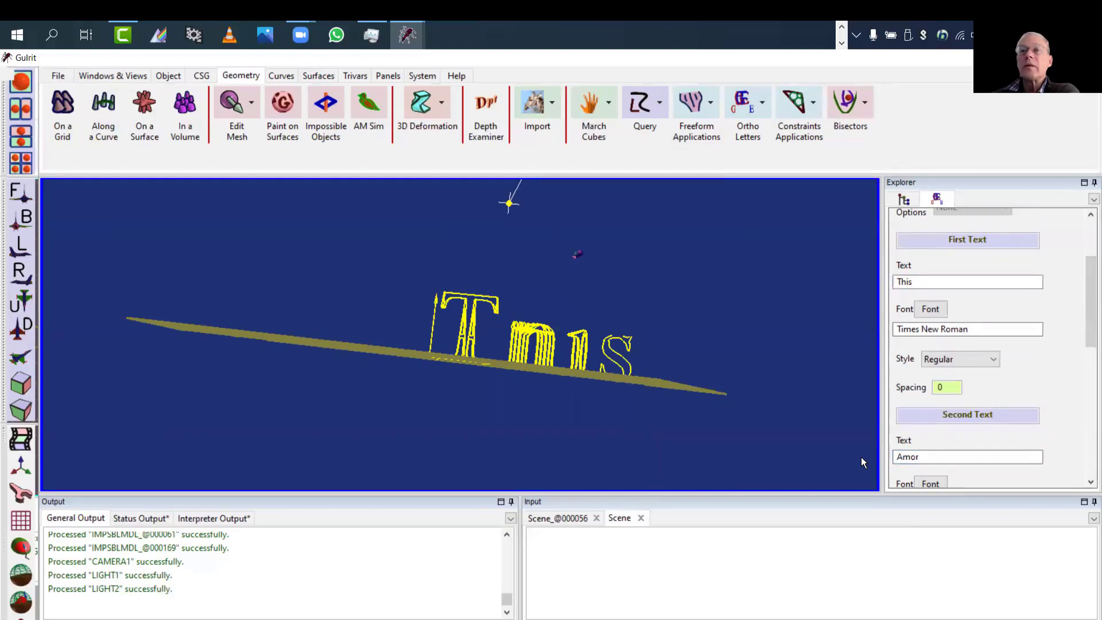
click(929, 459)
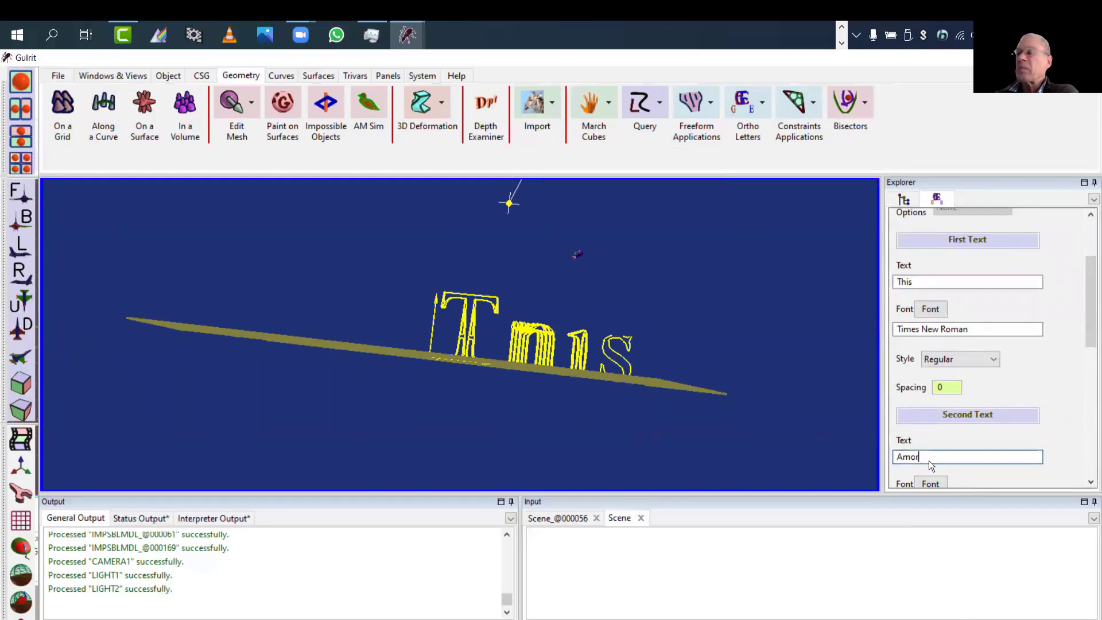
key(BackSpace)
key(BackSpace)
key(BackSpace)
key(BackSpace)
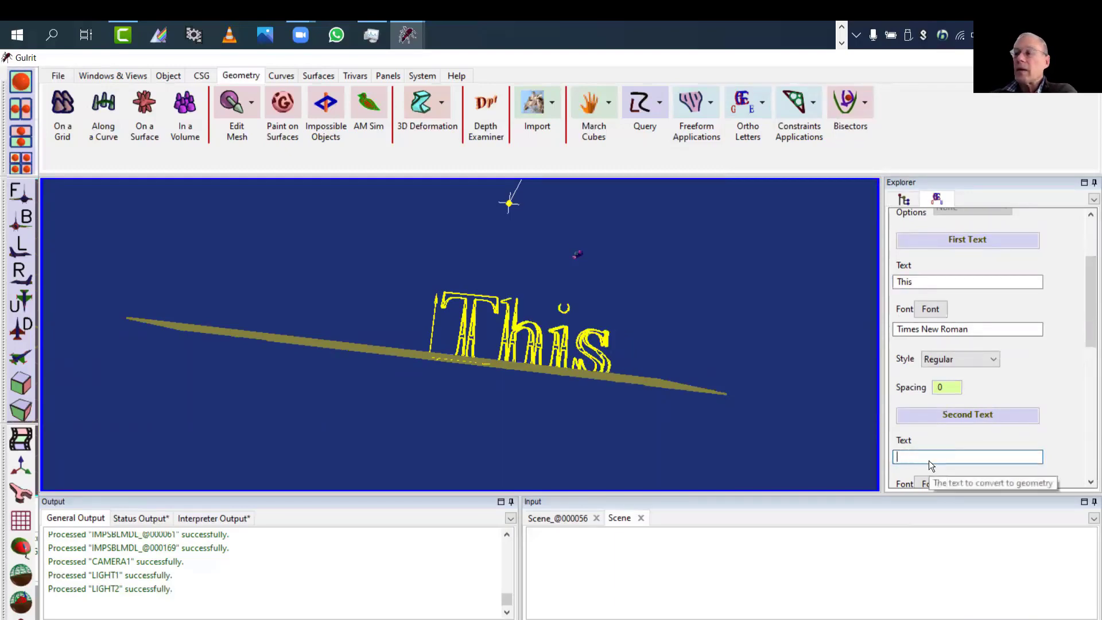
text(That)
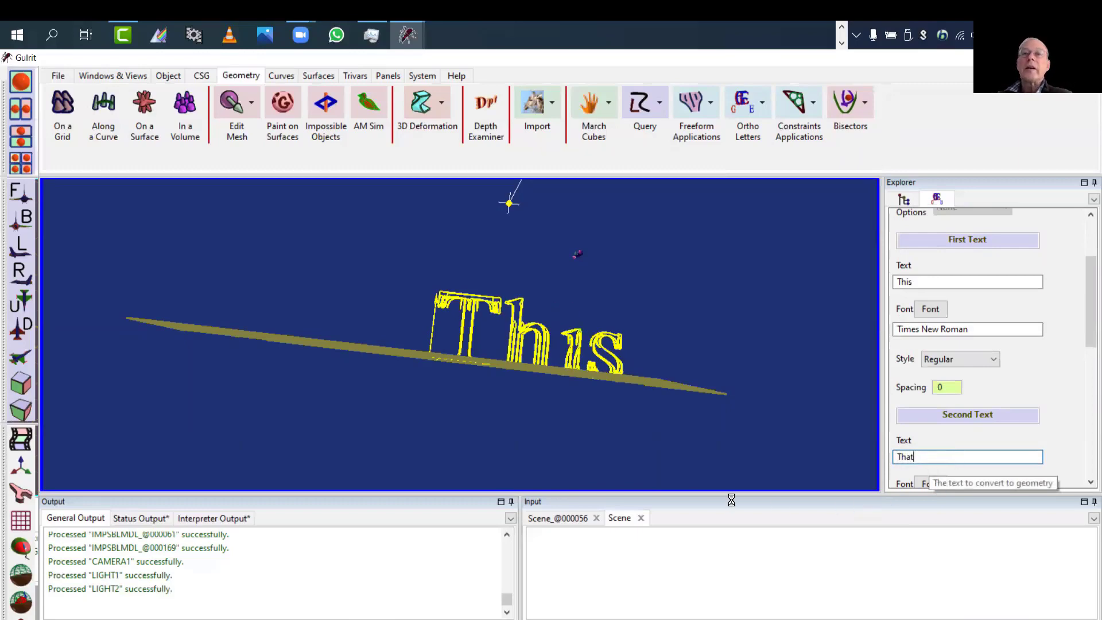
click(717, 465)
drag(571, 464, 409, 427)
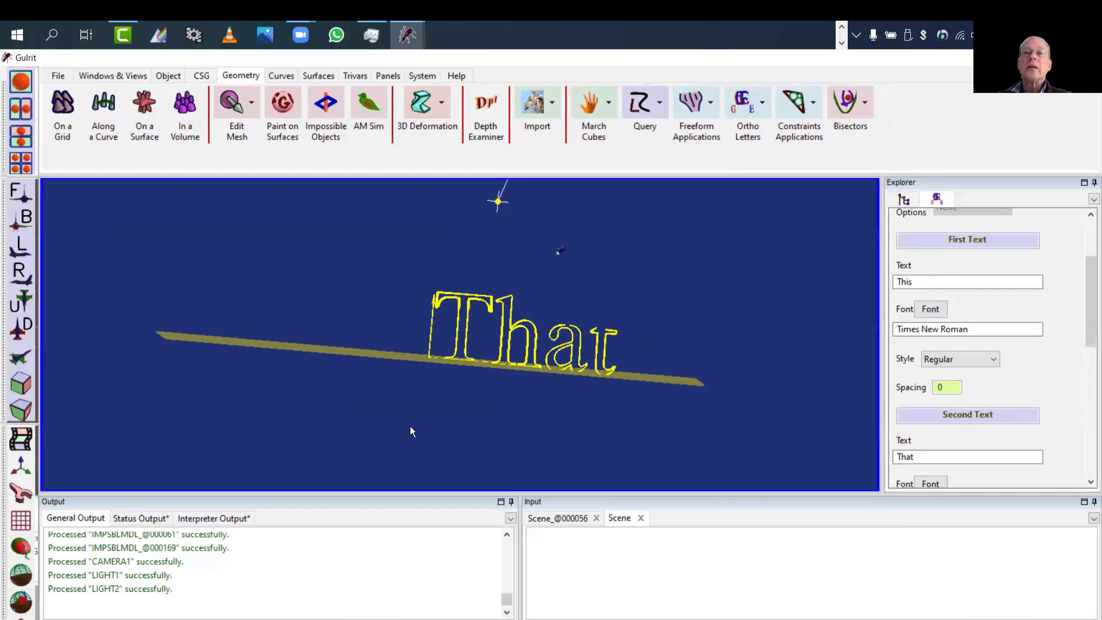
drag(613, 357, 968, 394)
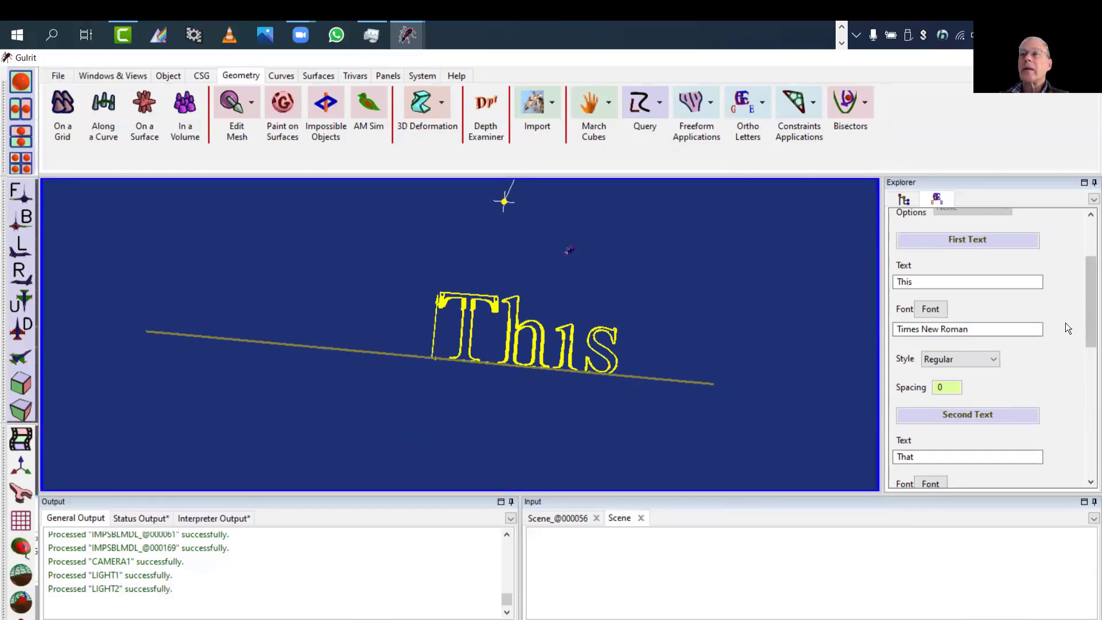
Step: Change the output type of the Ortho Letters model to Solid
drag(1091, 322, 1091, 391)
scroll(1073, 436, down, 3)
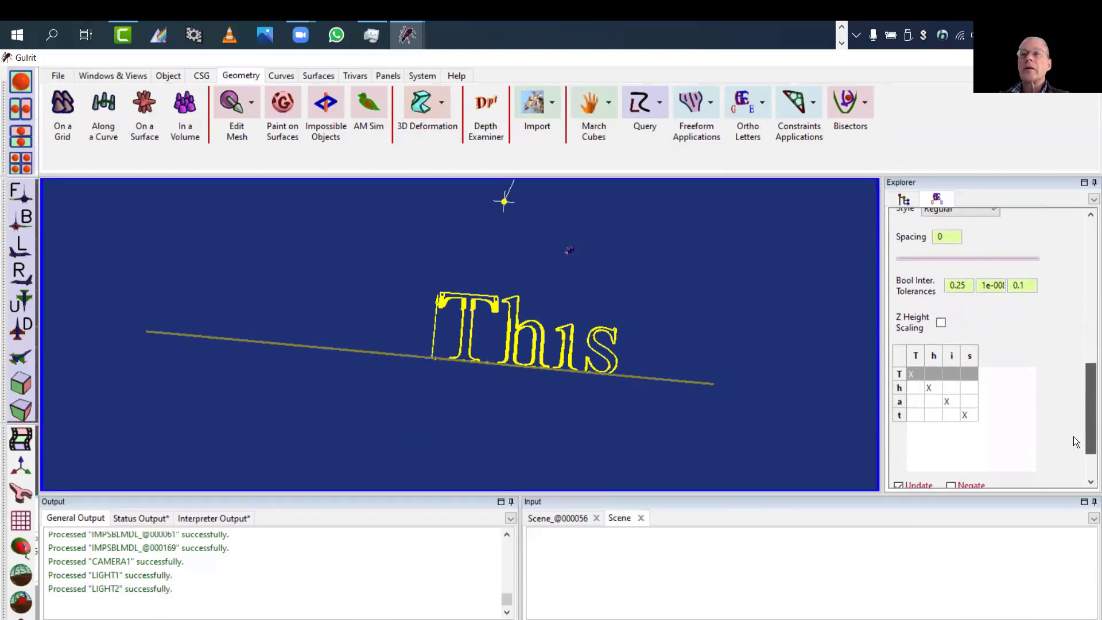
scroll(1051, 413, up, 4)
scroll(1049, 366, up, 5)
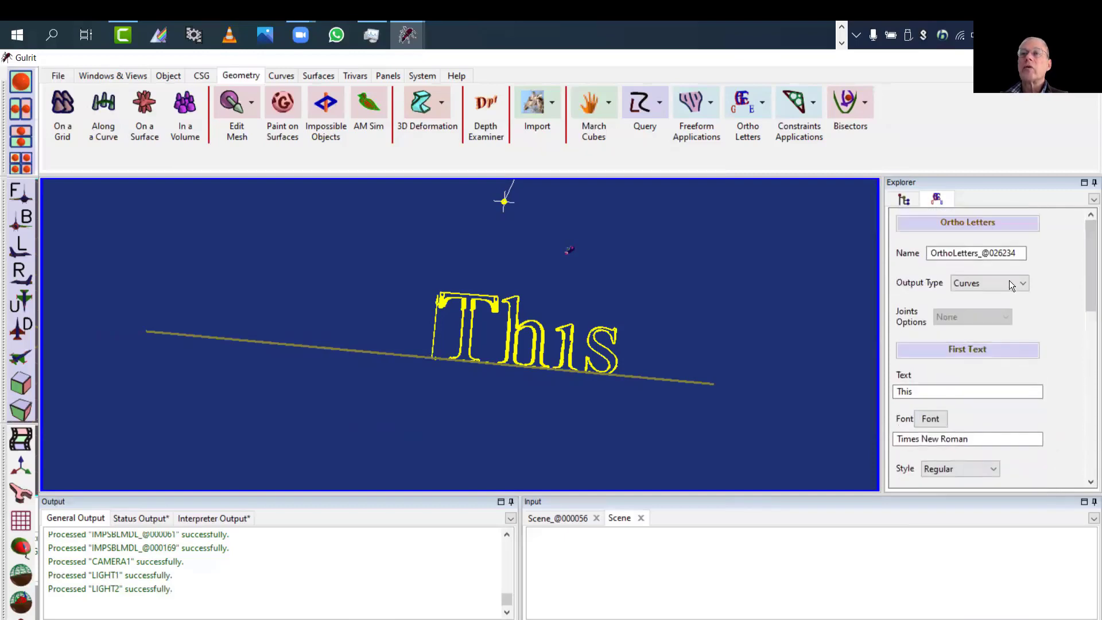
click(957, 278)
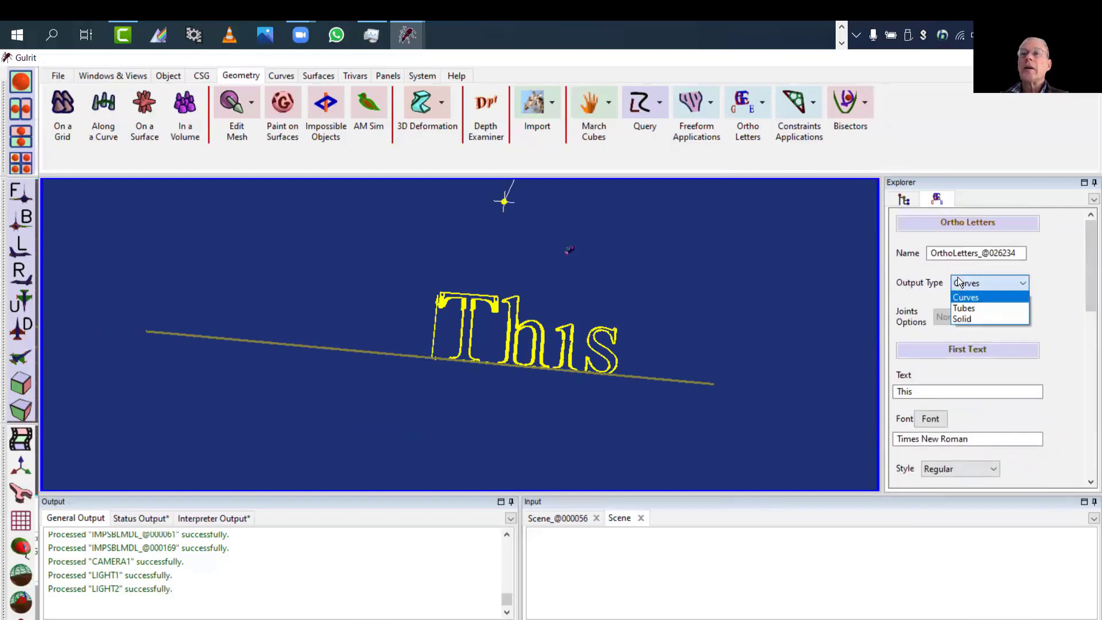
click(960, 315)
drag(774, 367, 565, 459)
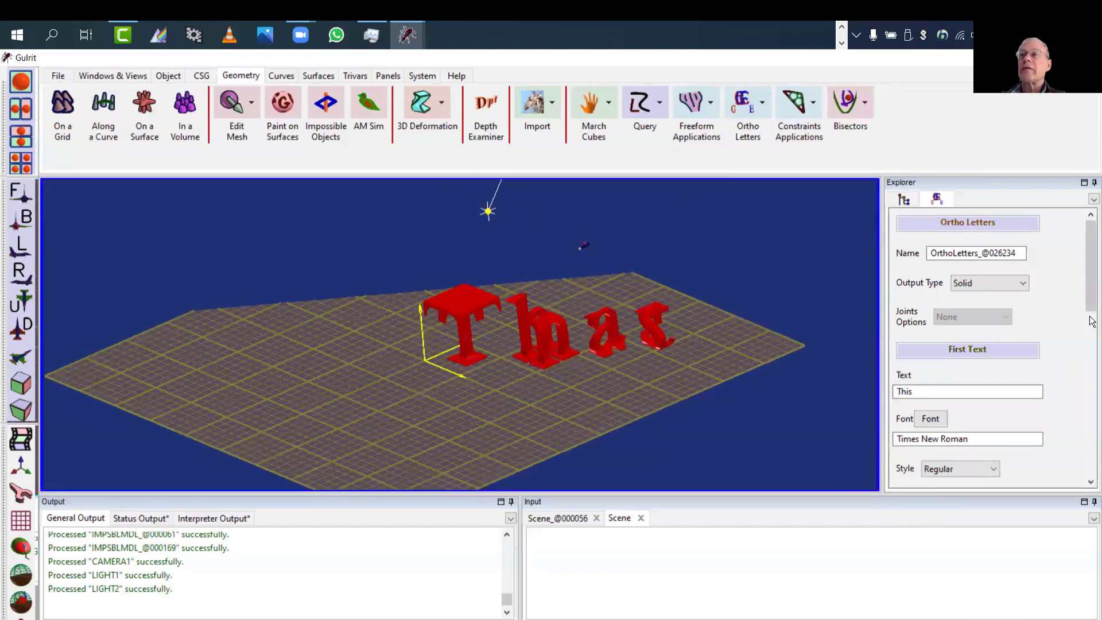
Step: Accept the solid ortho letters and hide them in the active scene
drag(1090, 304, 1090, 467)
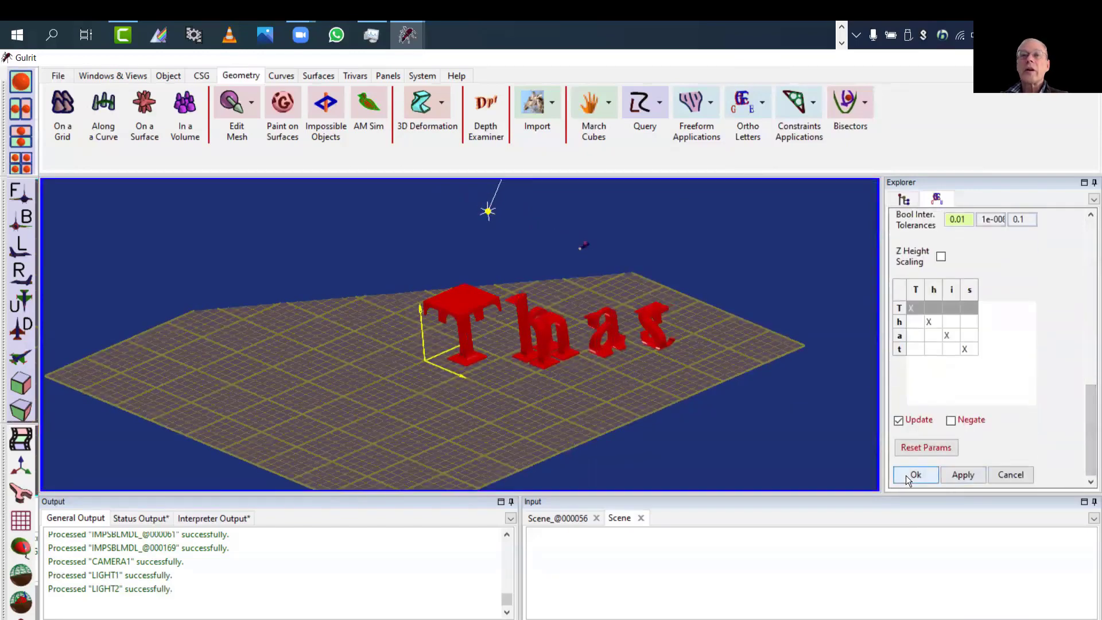
click(913, 475)
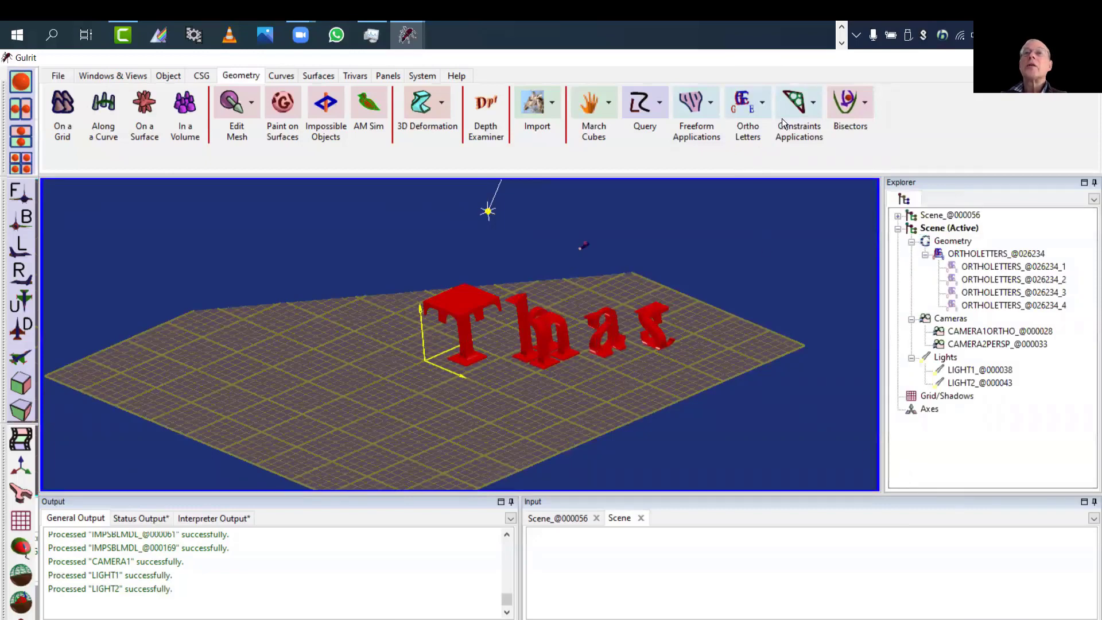
click(949, 229)
double_click(978, 254)
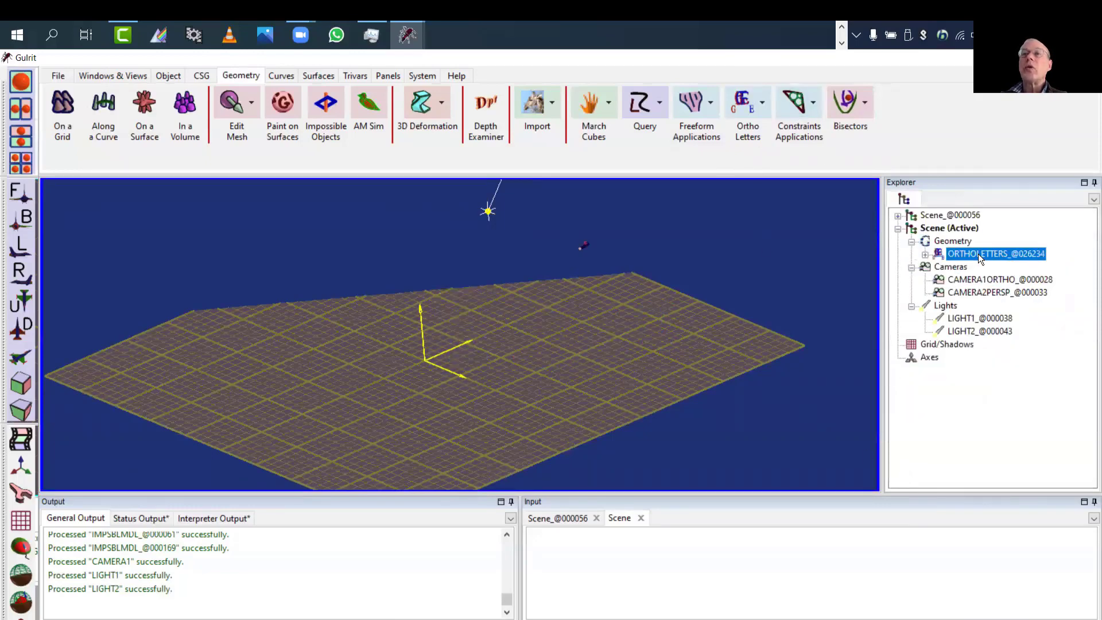
Step: Start a Pack 3 Circs in Triangle construction with the default triangle
click(802, 104)
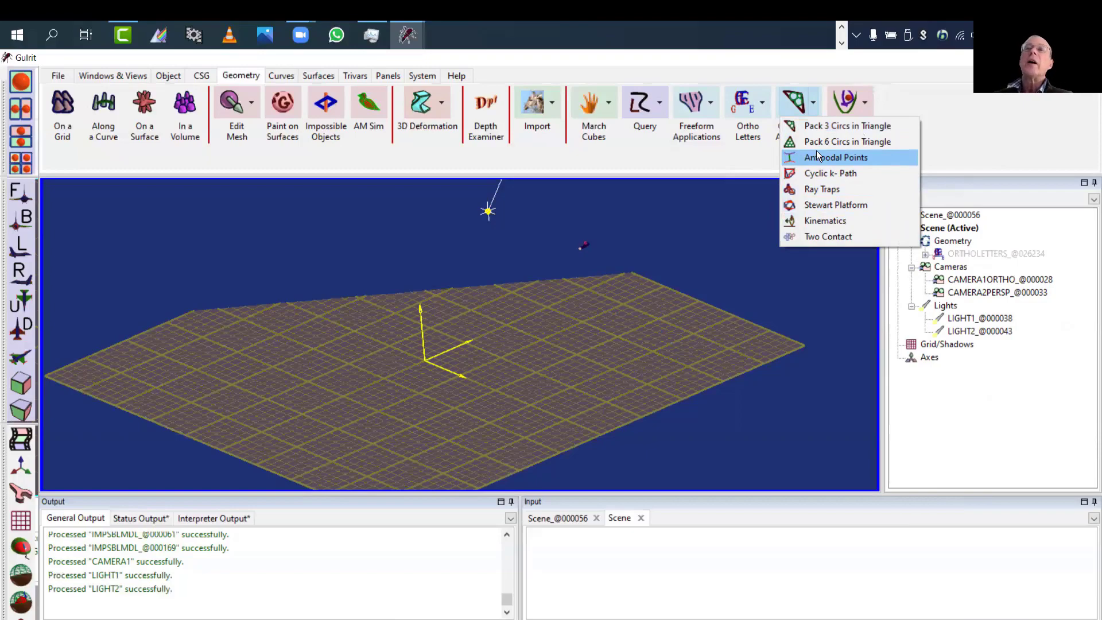
click(809, 126)
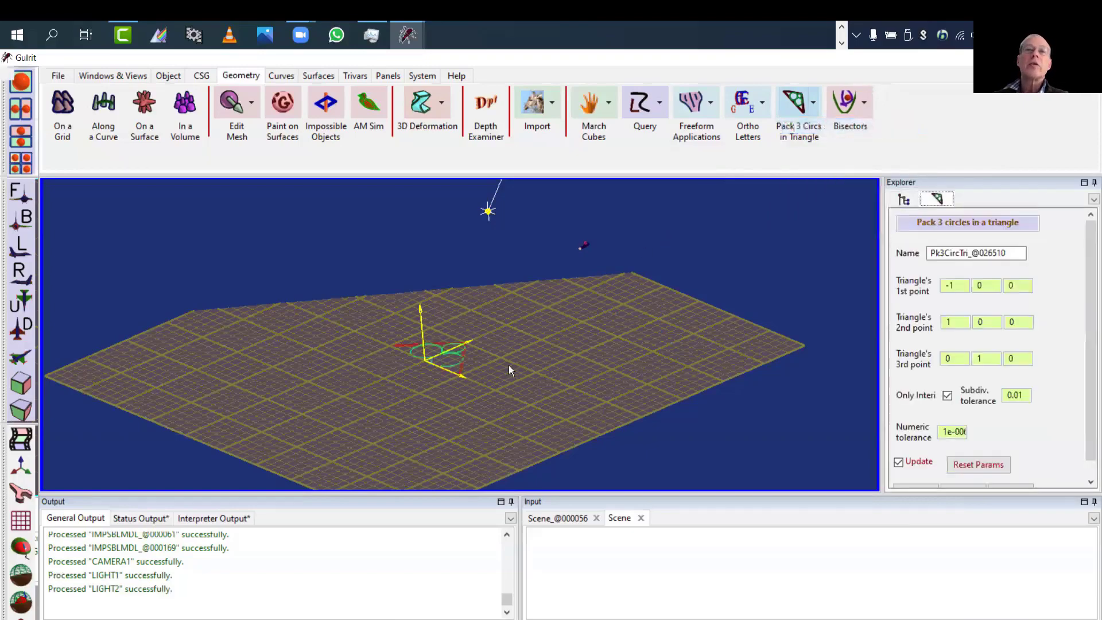
drag(381, 360, 514, 377)
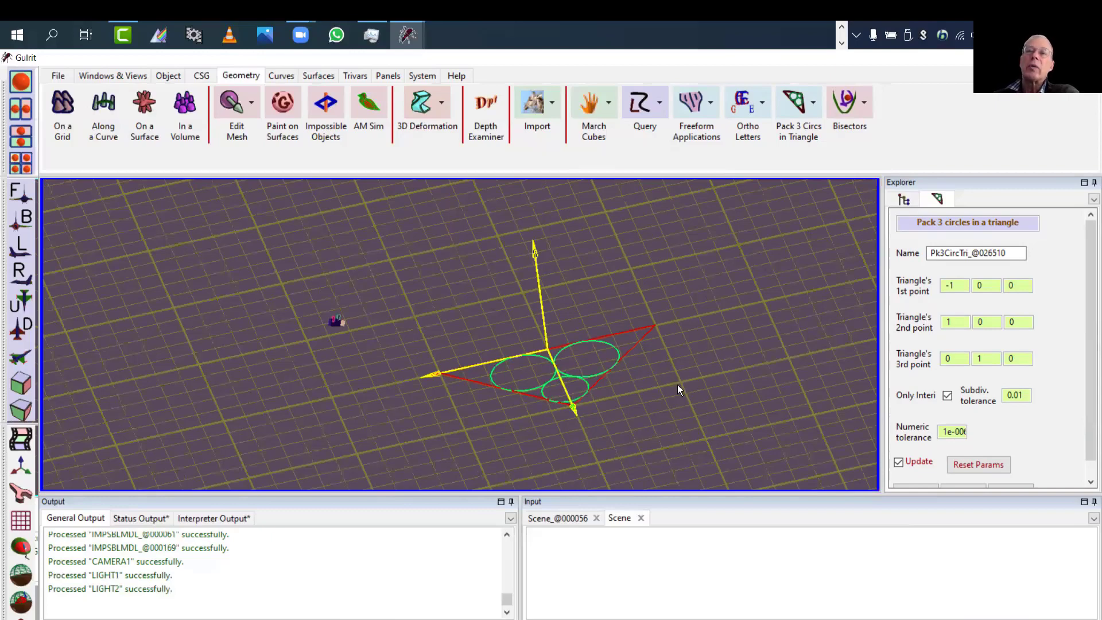
Step: Reshape the triangle to a first point of (-0.93, 0.06, 0), second point of (0.65, -1.22, 0) and third point of (0.64, 1, 0)
click(987, 283)
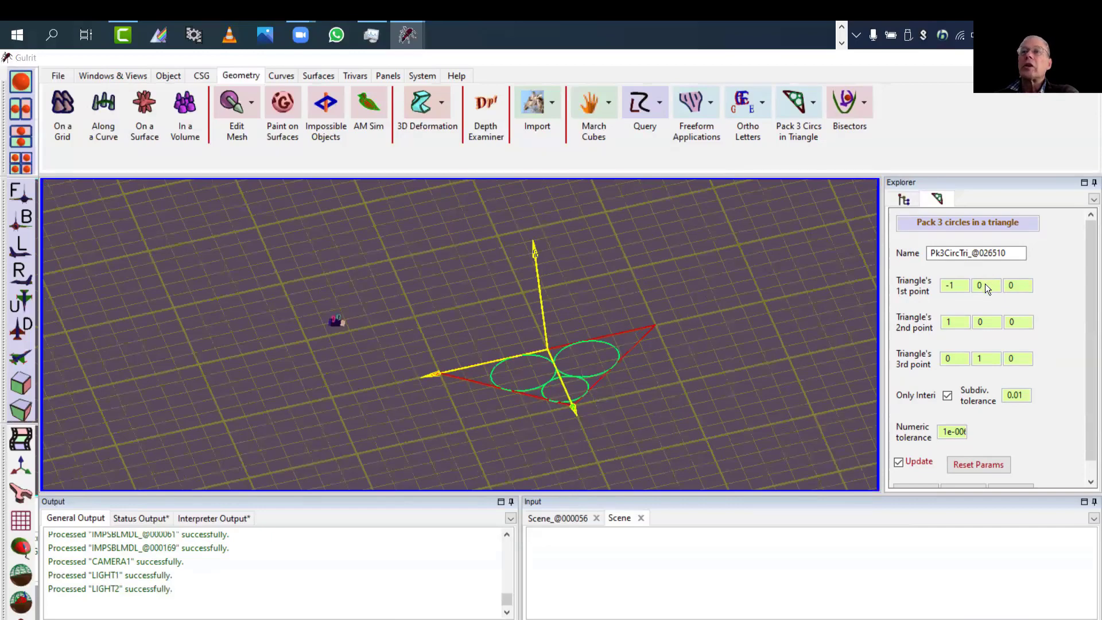
text(.9)
scroll(984, 284, down, 8)
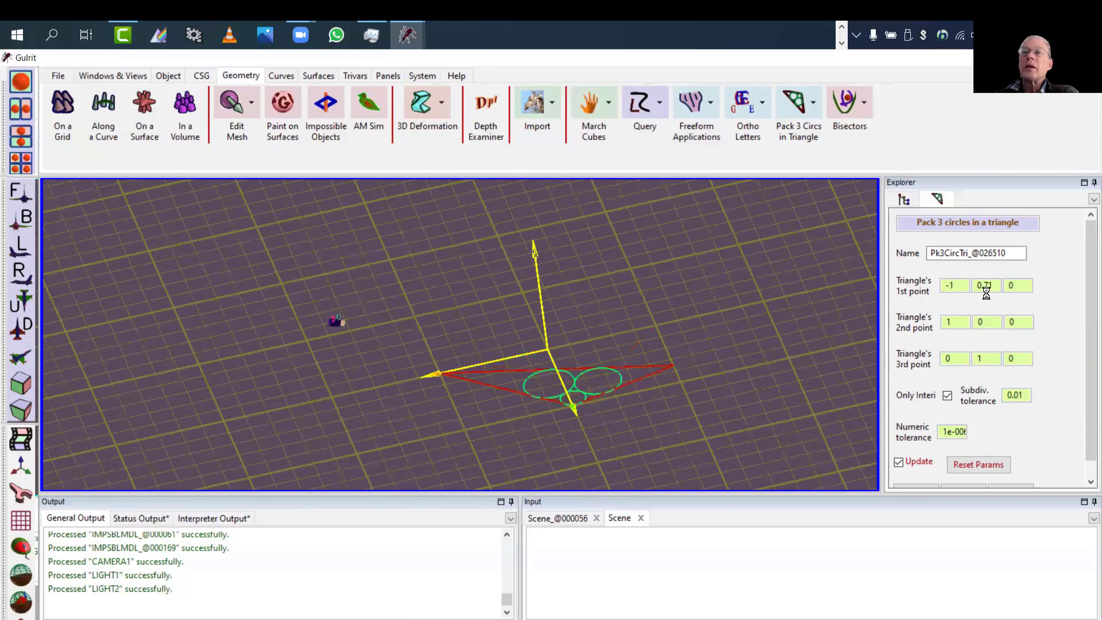
scroll(959, 289, up, 1)
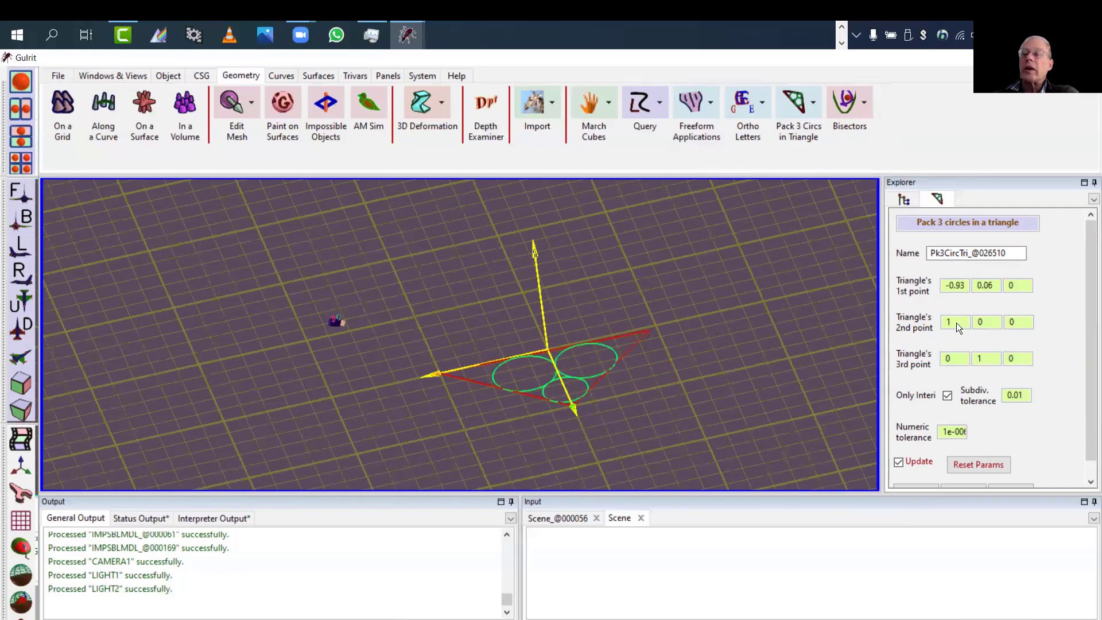
scroll(956, 322, down, 4)
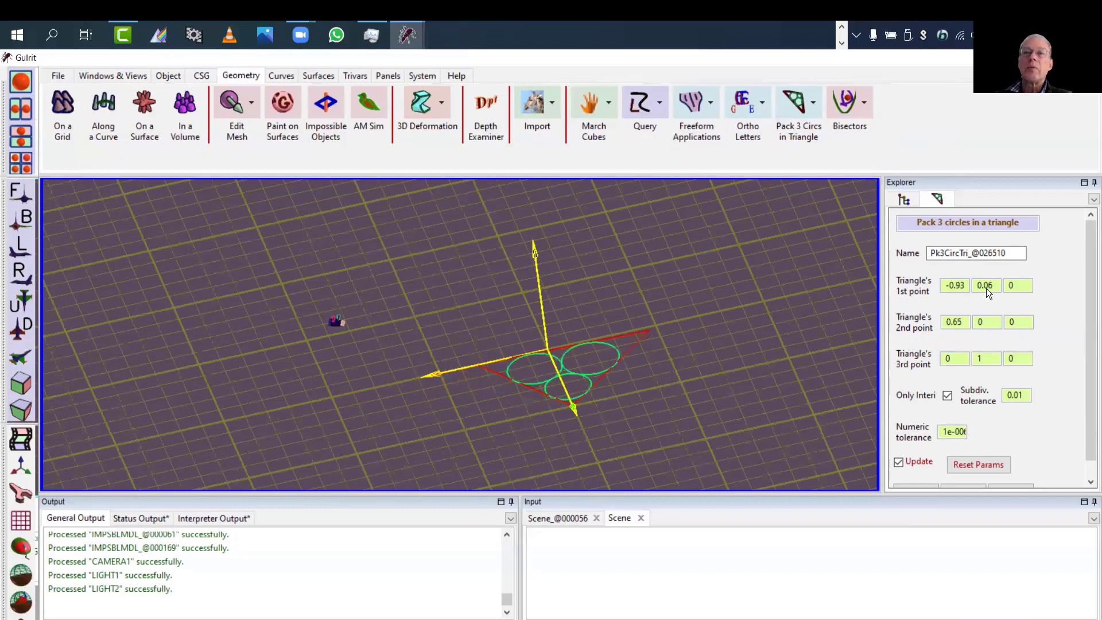
scroll(986, 322, down, 10)
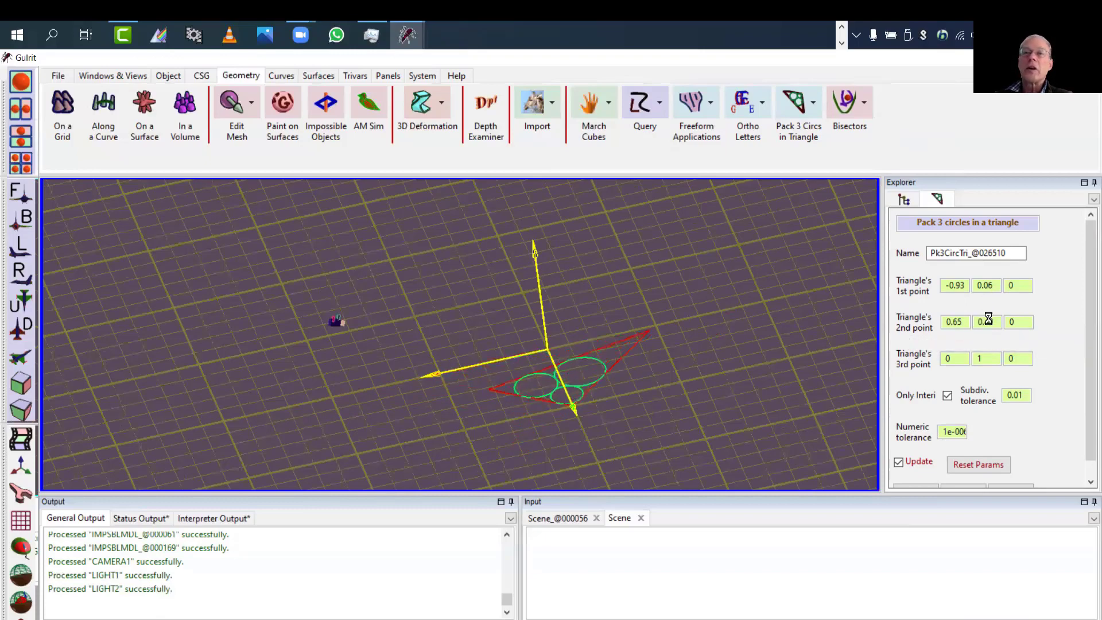
drag(947, 348, 947, 348)
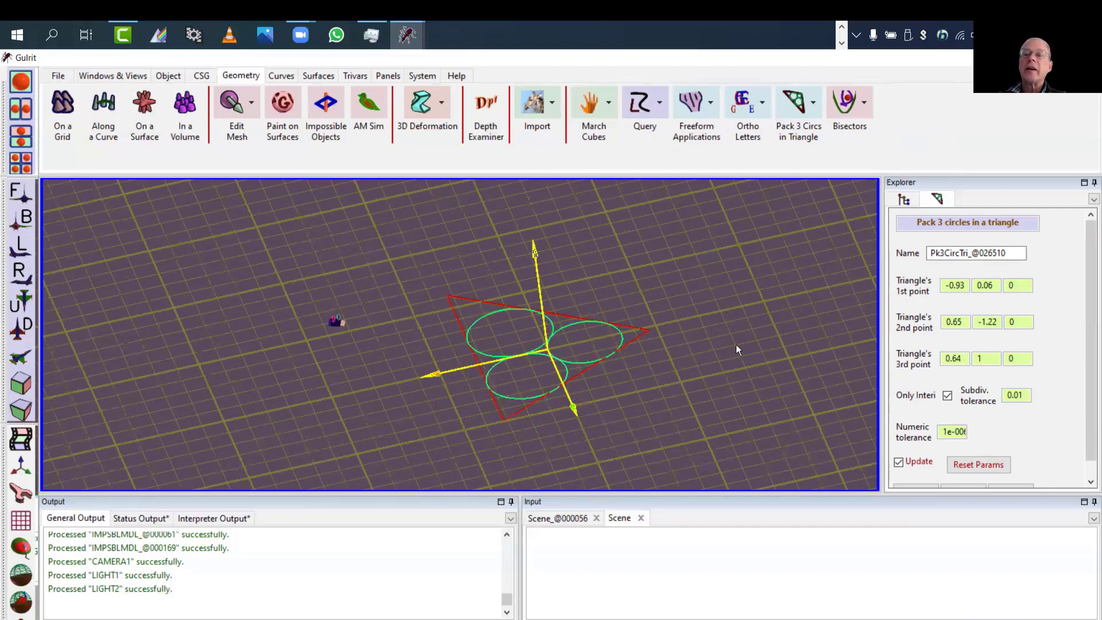
Step: Accept the three packed circles and hide them in the active scene
middle_drag(705, 357, 746, 333)
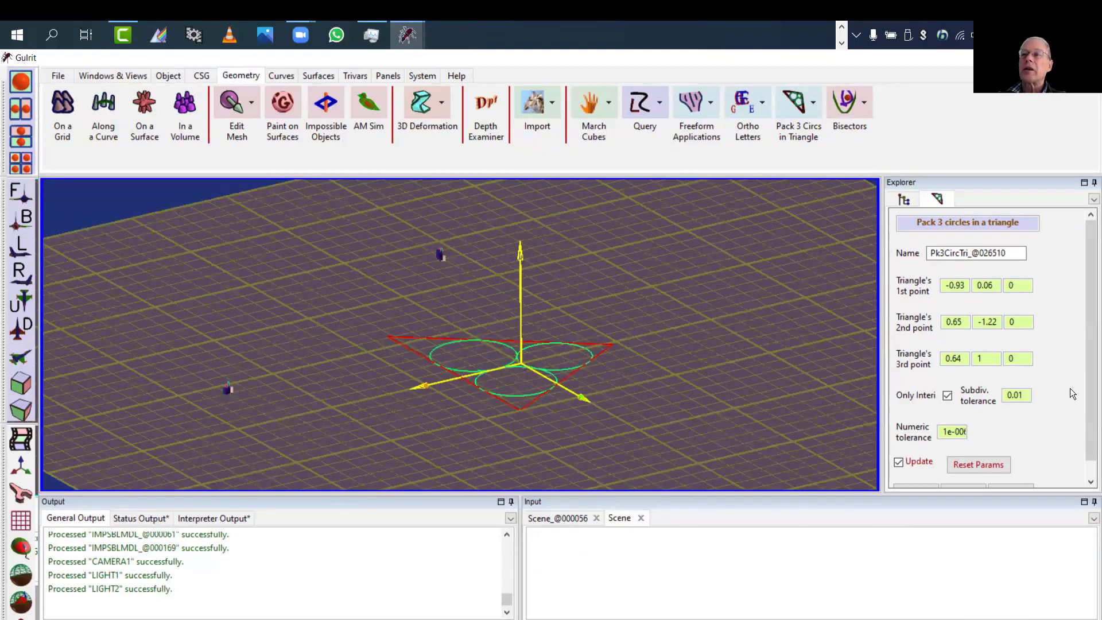
scroll(1010, 436, down, 1)
click(913, 477)
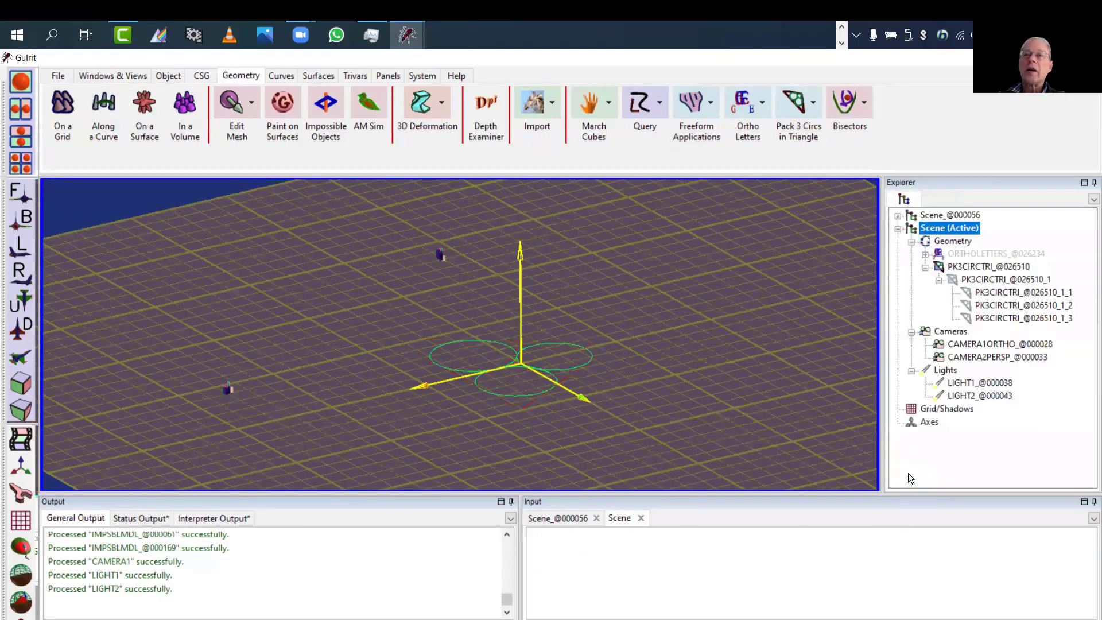
double_click(948, 274)
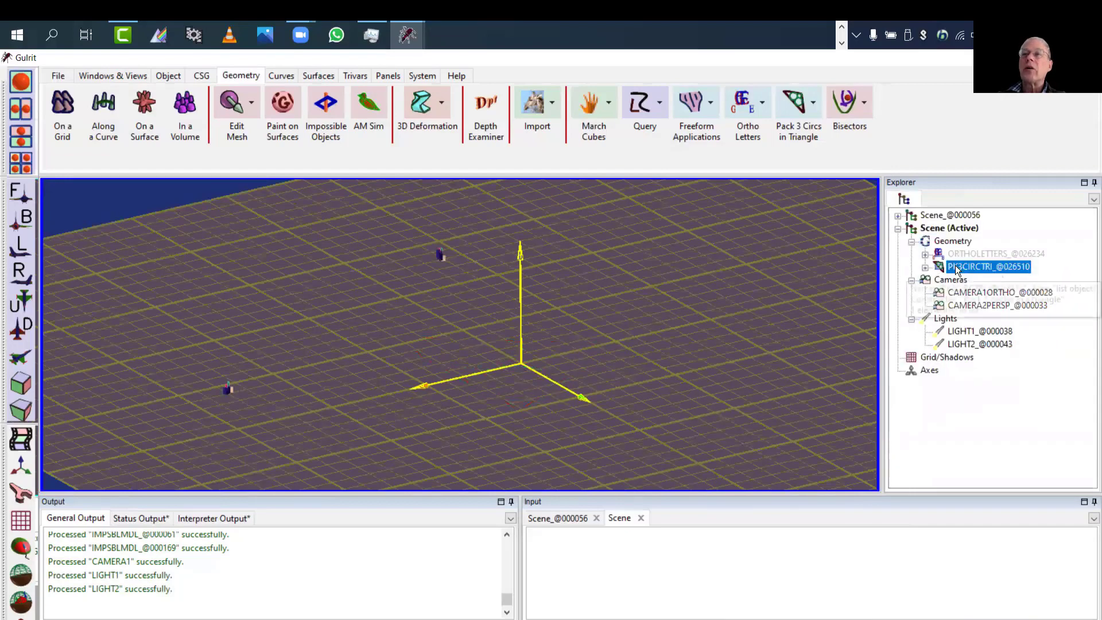
Step: Start a Stewart Platform constraint solution with the default base points and rod lengths
click(813, 103)
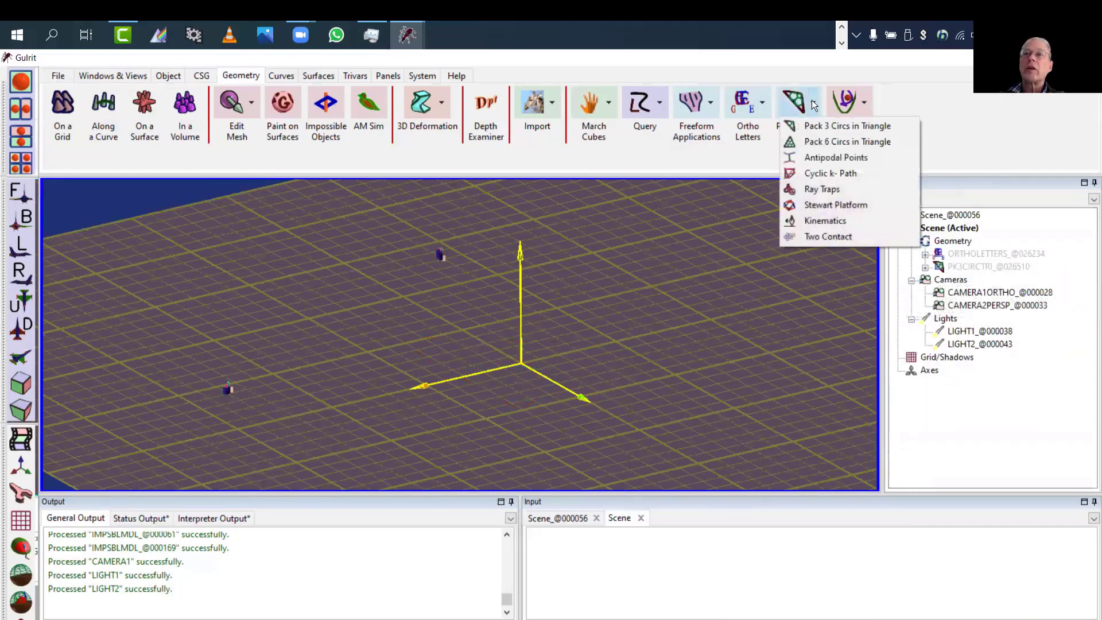
click(851, 205)
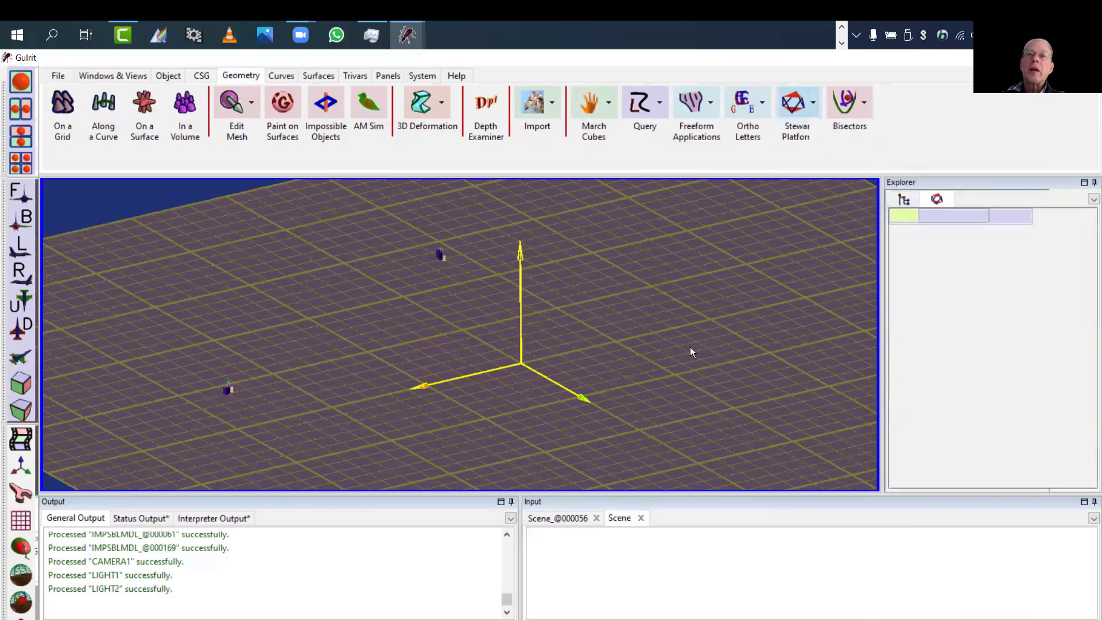
drag(721, 362, 720, 325)
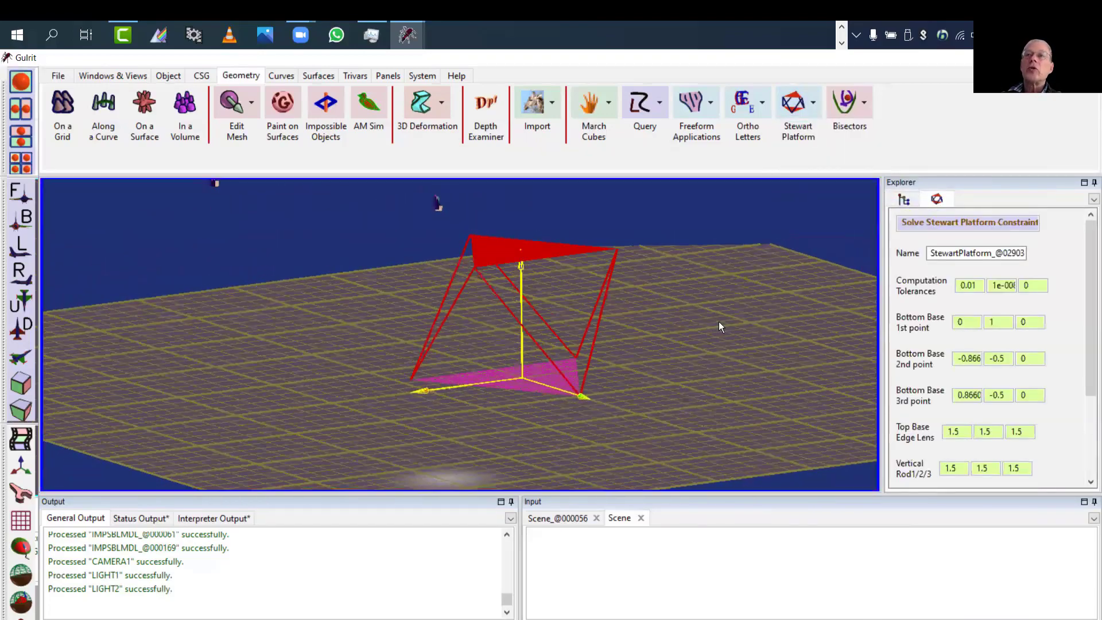
right_drag(774, 292, 793, 324)
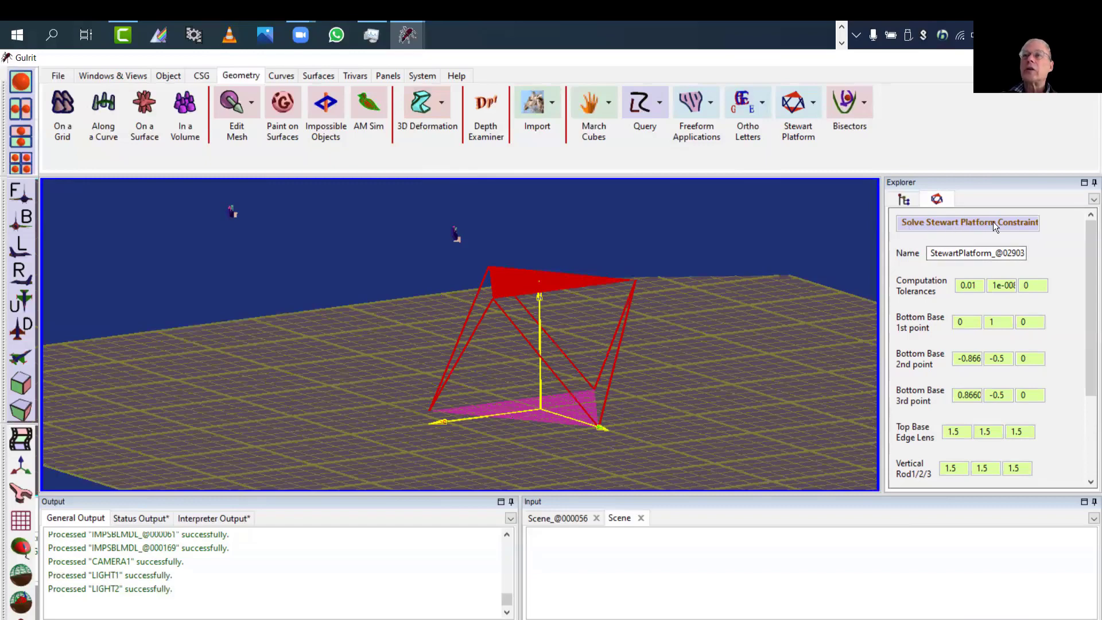
Step: Read the help description of the Stewart Platform constraint solver and inspect the previewed platform from another angle
click(964, 225)
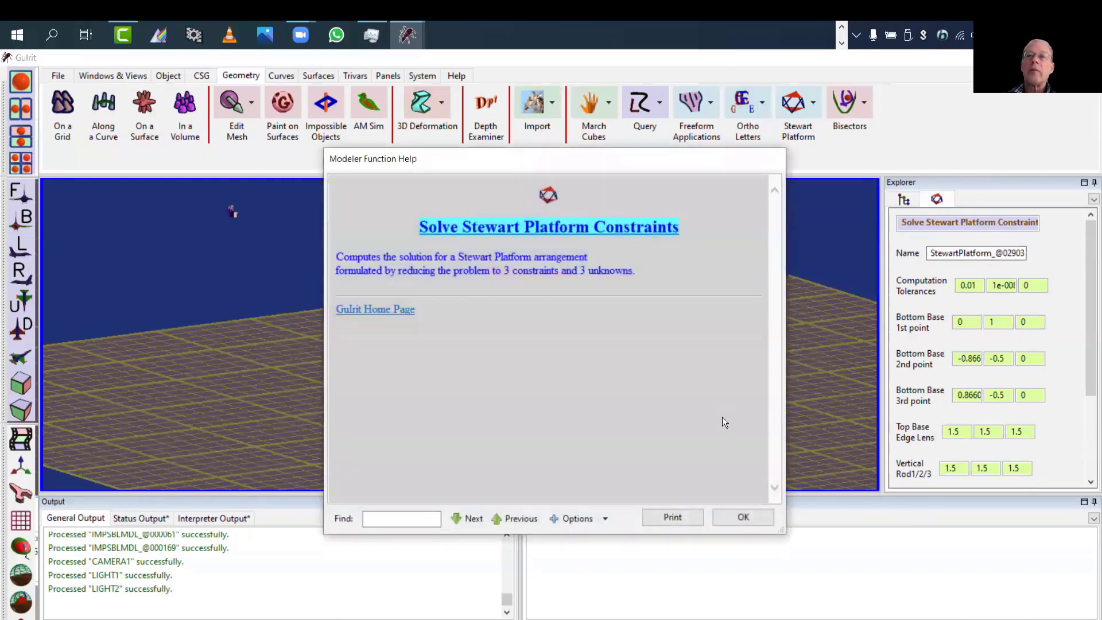
click(741, 516)
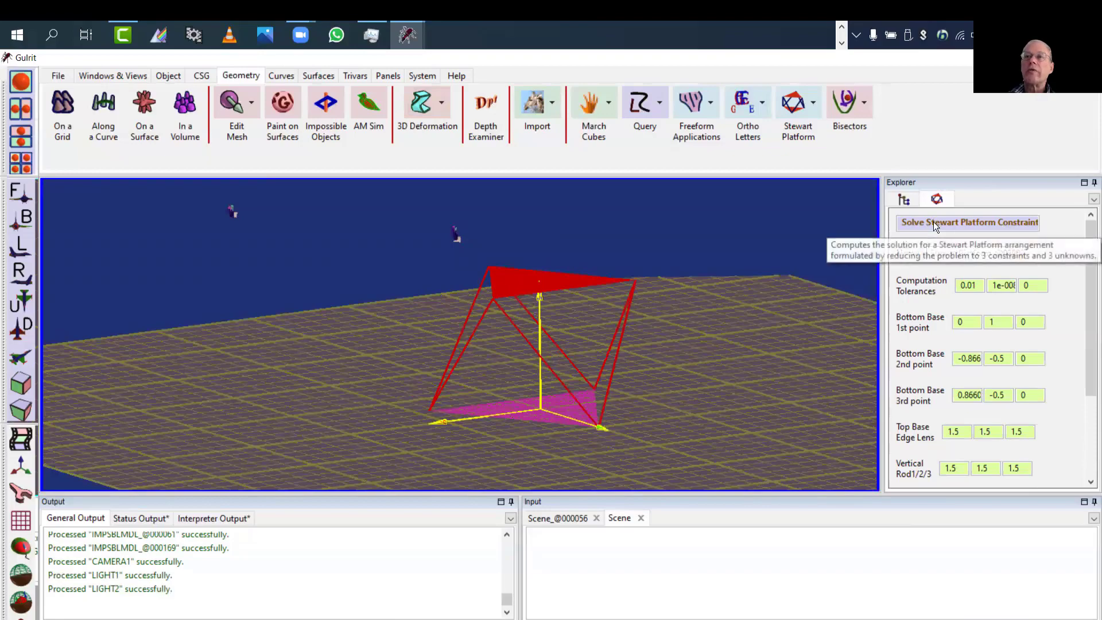
right_drag(755, 399, 743, 333)
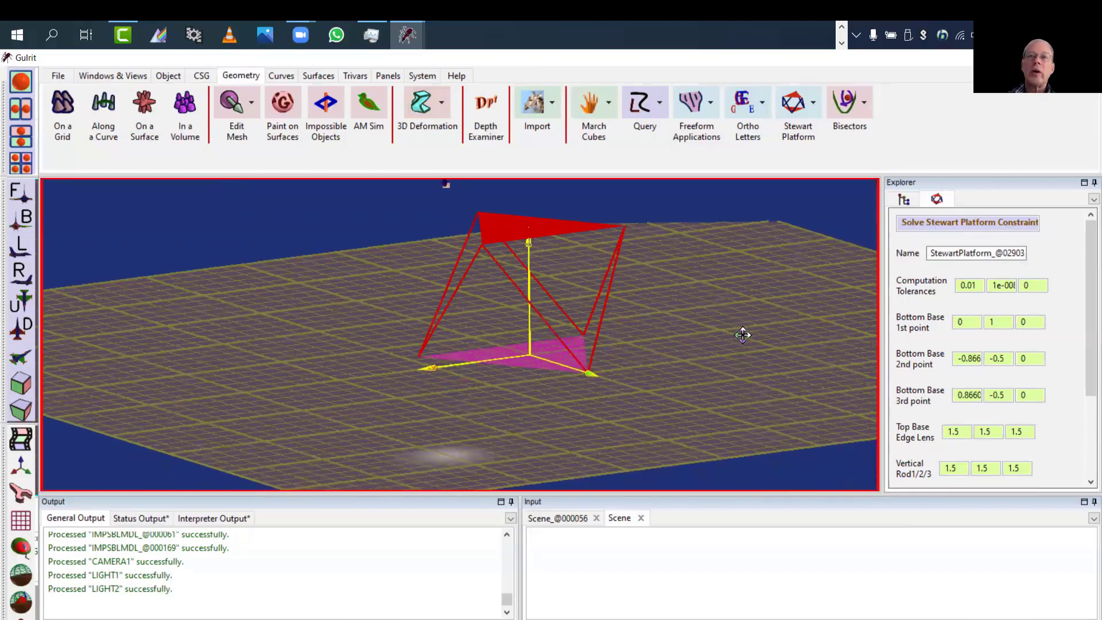
middle_drag(733, 347, 758, 345)
drag(758, 345, 820, 342)
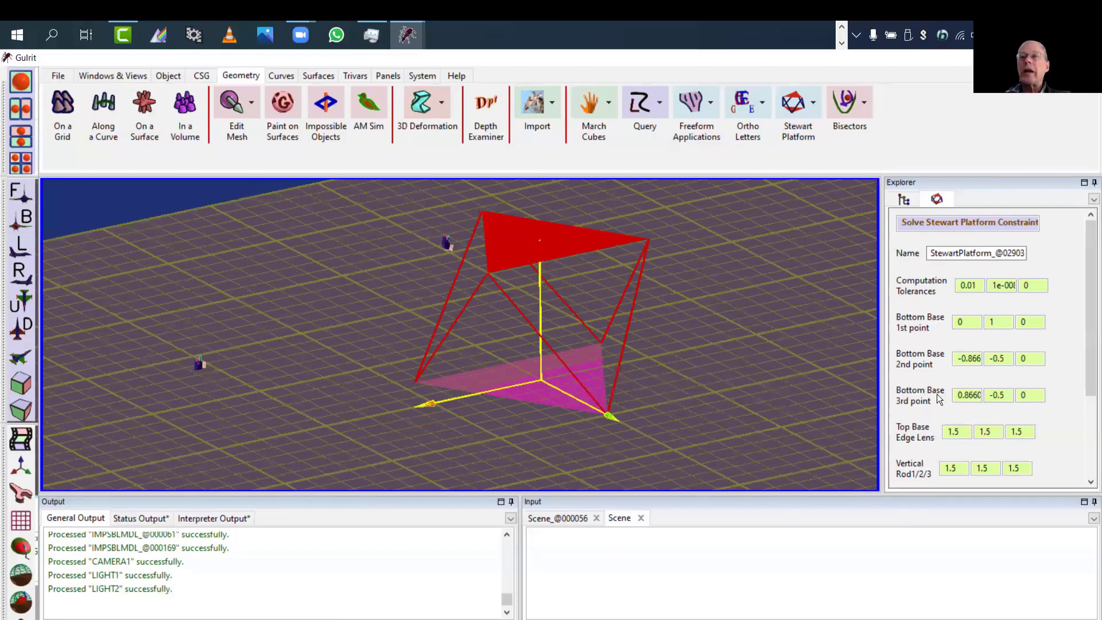
Step: Set vertical rod 1 to 1.58, rod 2 to 1.63, rod 5 to 1.54 and rod 6 to 1.57, and accept the Stewart platform
mouse_move(1092, 338)
mouse_down()
mouse_move(1091, 363)
mouse_move(1091, 337)
mouse_up()
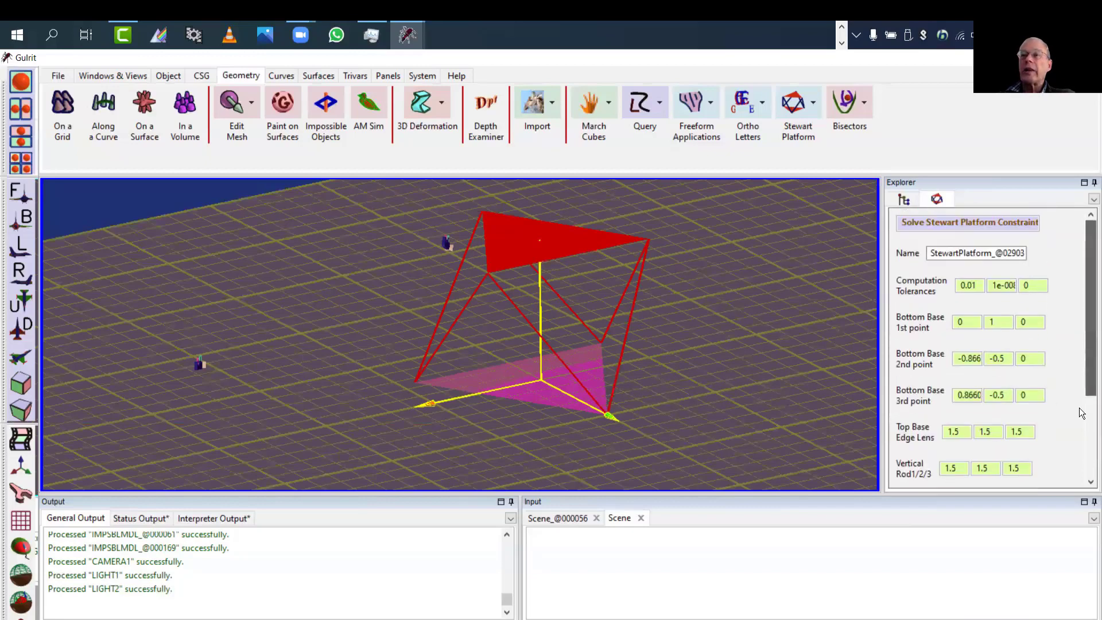
drag(1092, 383, 1091, 384)
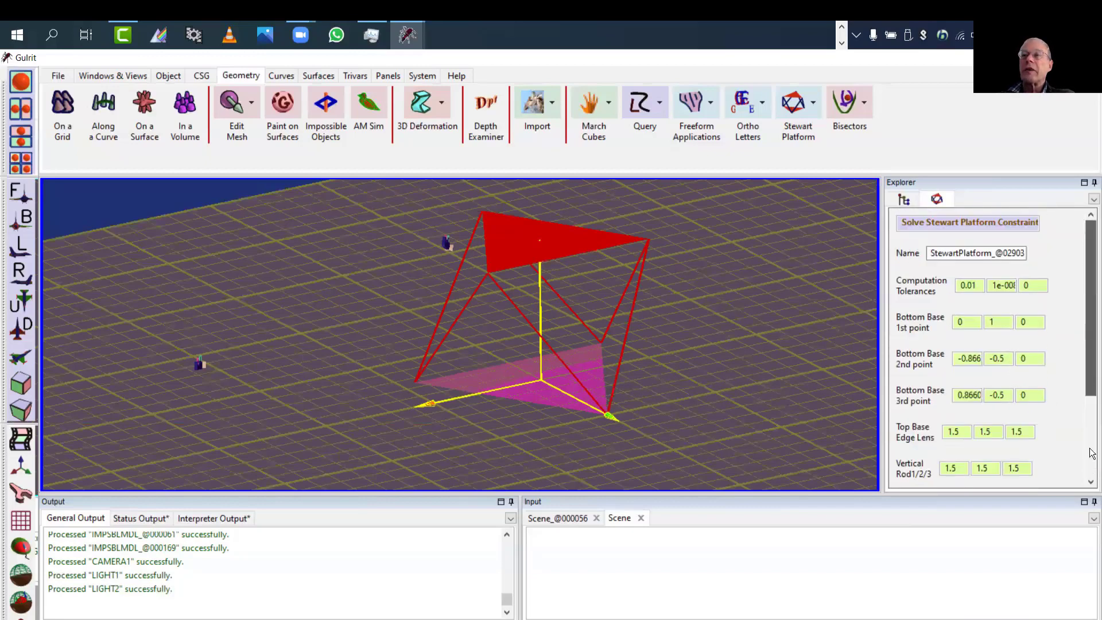
click(1092, 413)
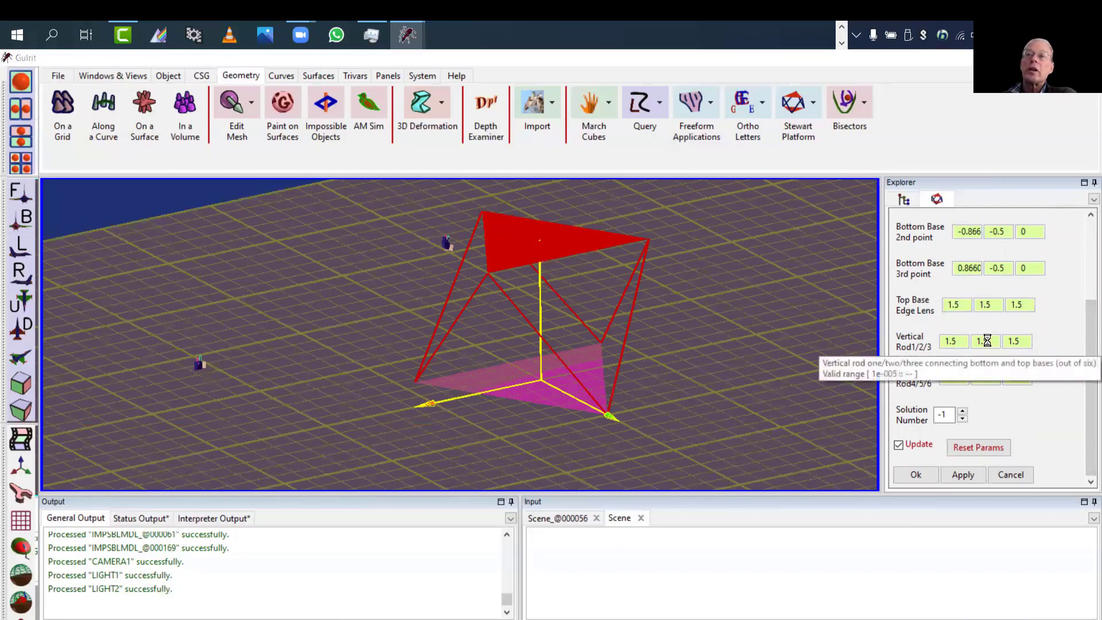
drag(988, 343, 955, 379)
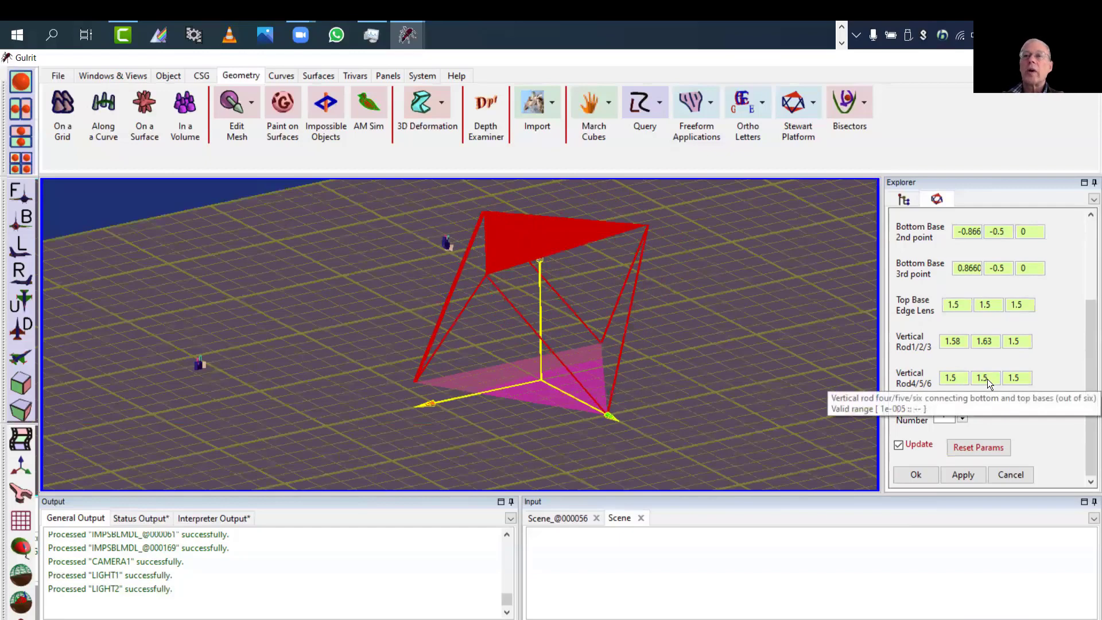
mouse_move(987, 378)
mouse_down()
mouse_move(988, 389)
mouse_move(986, 379)
mouse_up()
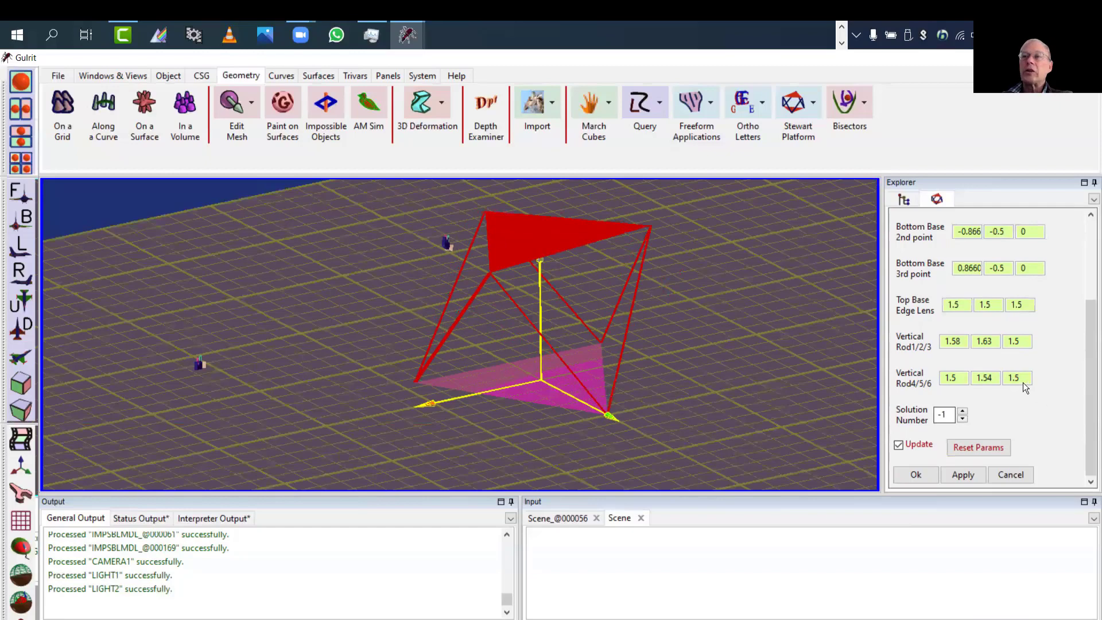
drag(1016, 378, 1016, 379)
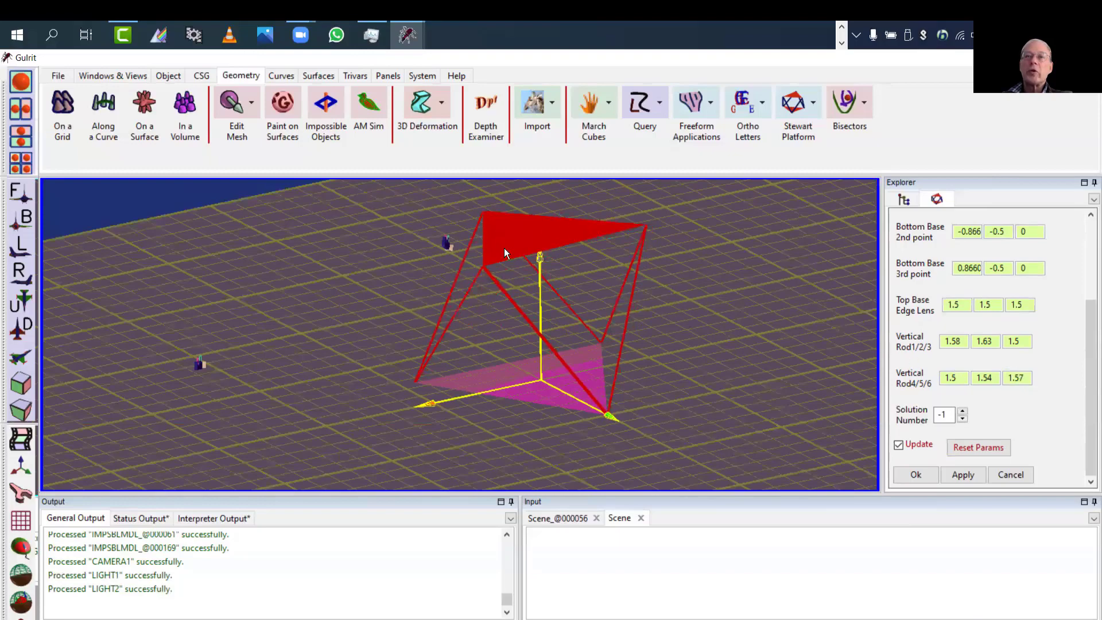
click(915, 472)
drag(780, 426, 823, 333)
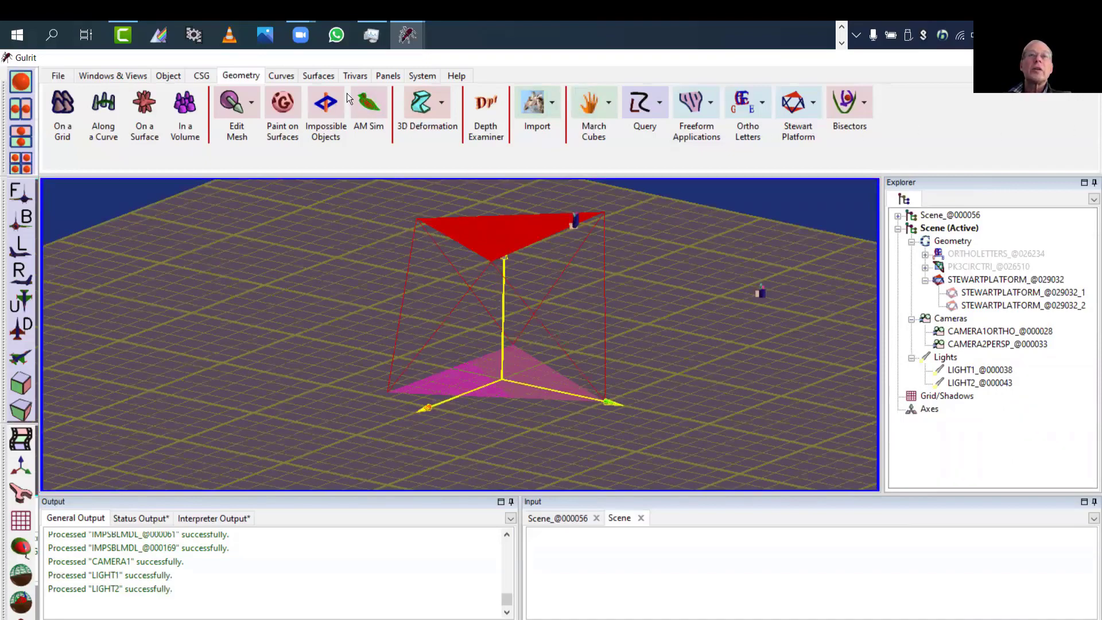
Step: Delete the ortho letters, packed circles and Stewart platform from the active scene and restore the isometric view
click(970, 253)
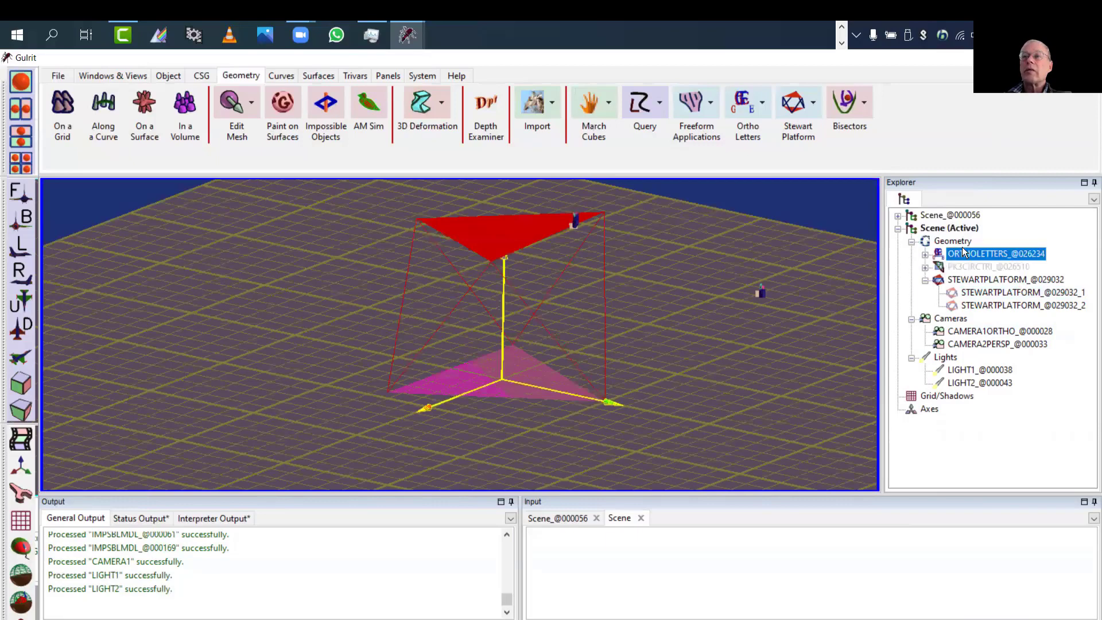
key(Delete)
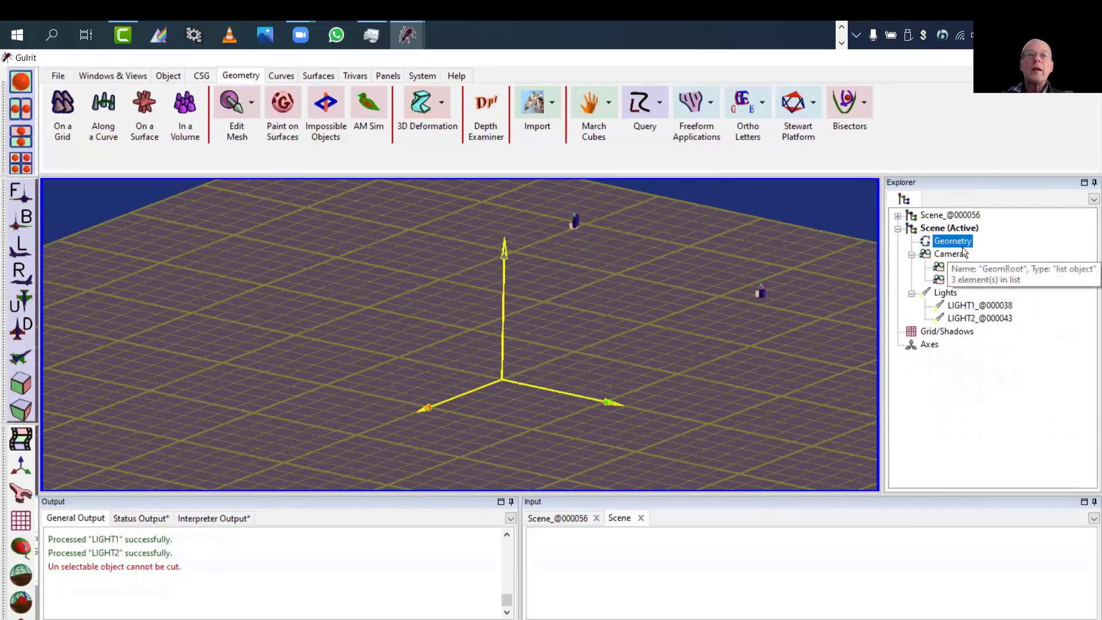
click(21, 360)
Step: Create a circle from center and radius, with its center at (0, -0.07, 0.76) and a radius of 0.76
click(282, 77)
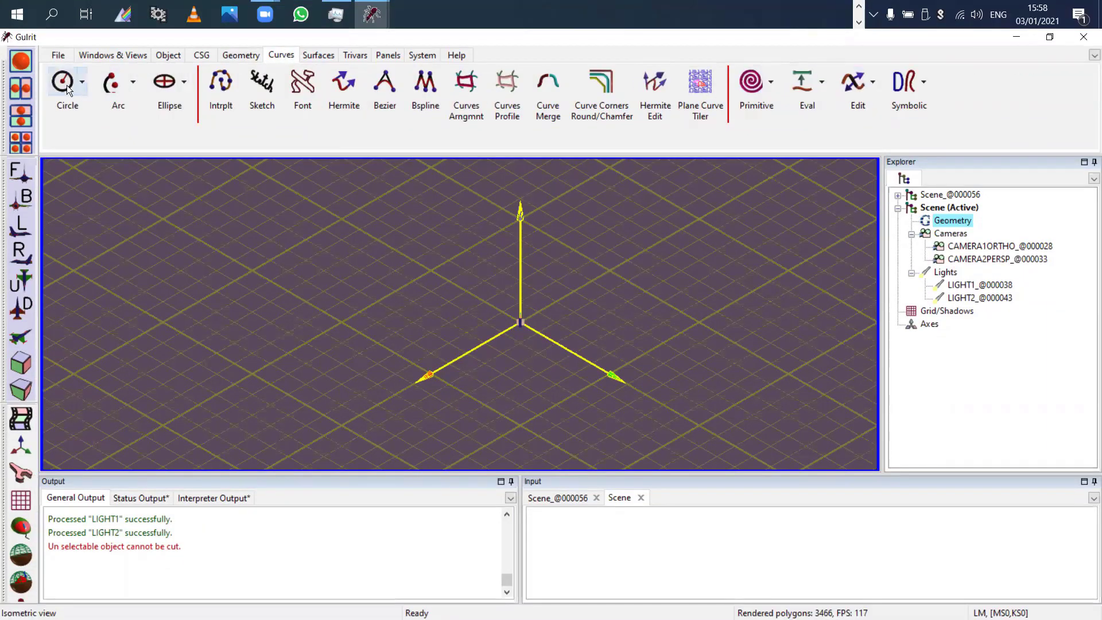
click(84, 82)
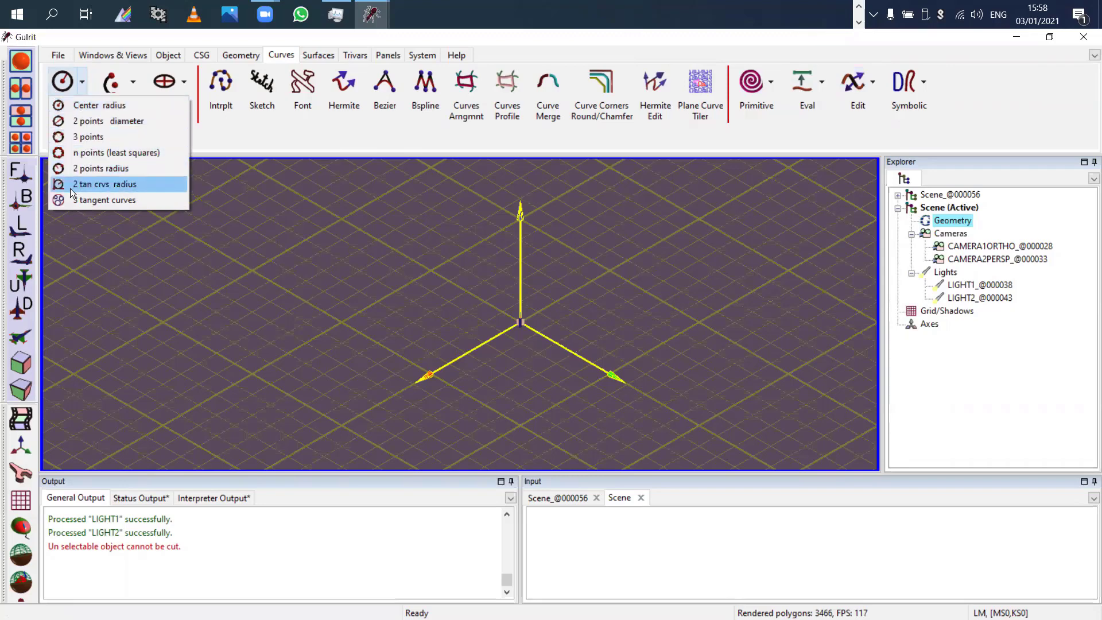
click(92, 107)
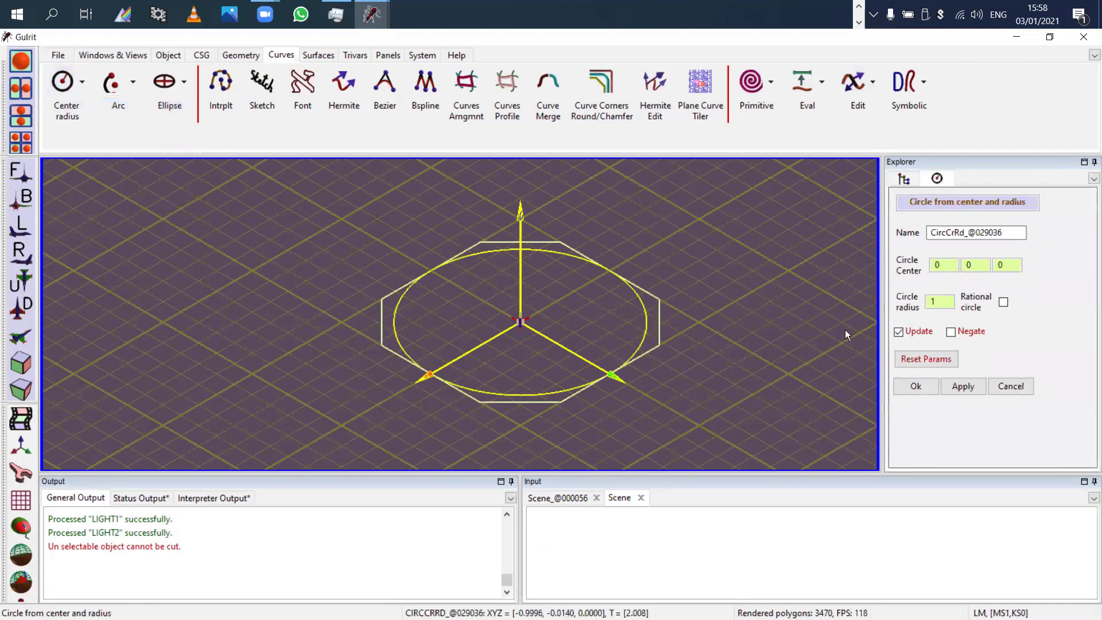
drag(943, 302, 999, 249)
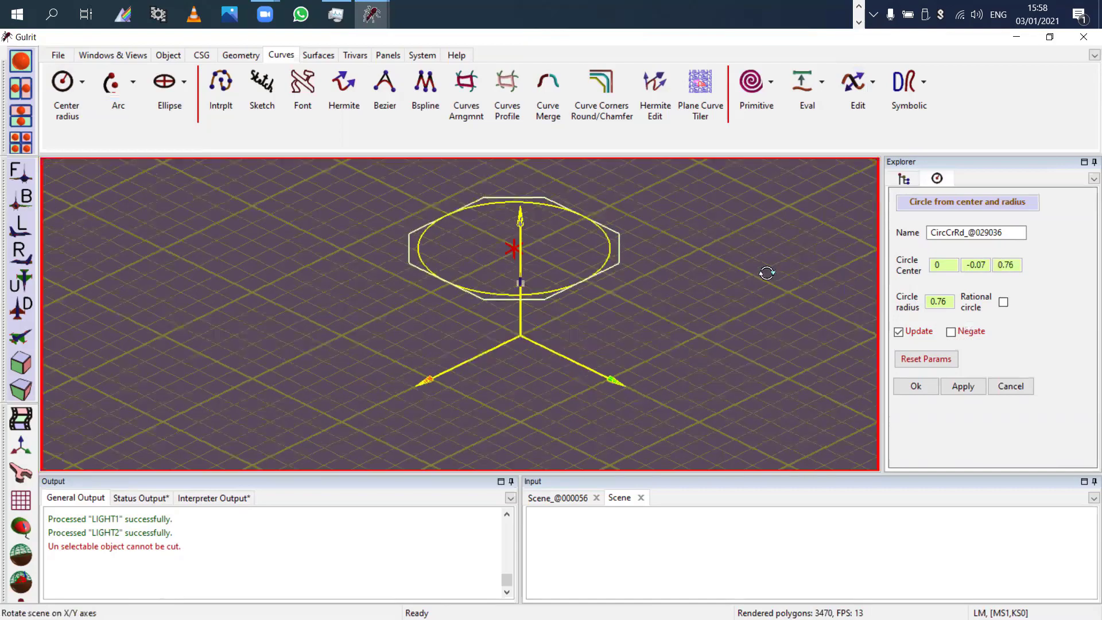
drag(767, 273, 523, 373)
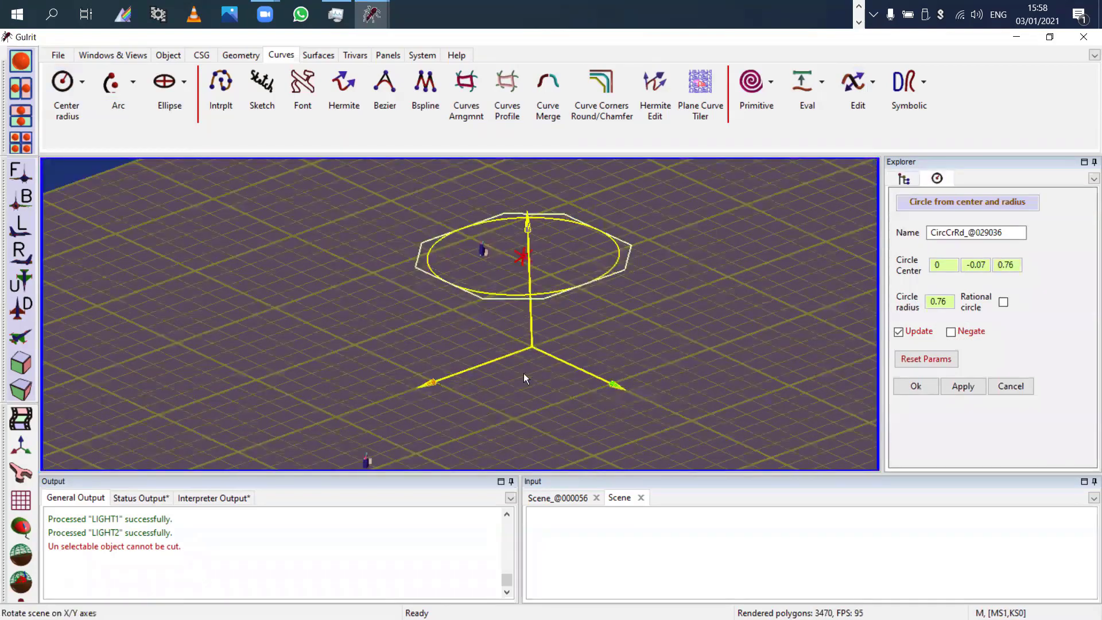
click(914, 389)
right_drag(784, 336, 800, 362)
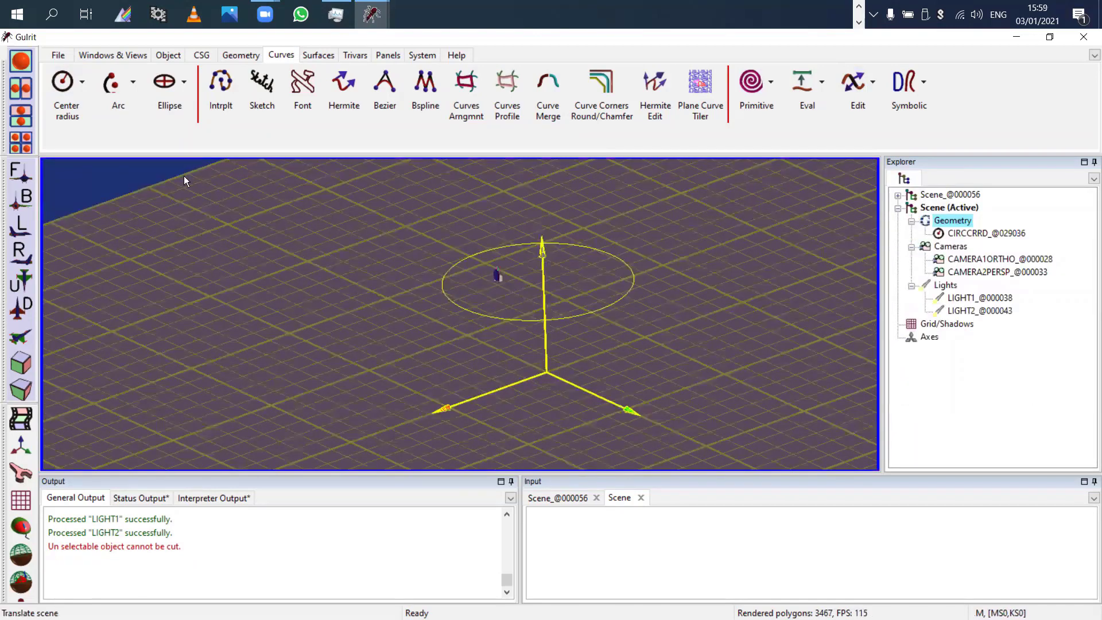
Step: Create a circle through three points placed at about (1.01, -0.75, 0), (0.38, 1.31, 0) and (-1.47, 0.06, 0)
click(83, 83)
click(83, 135)
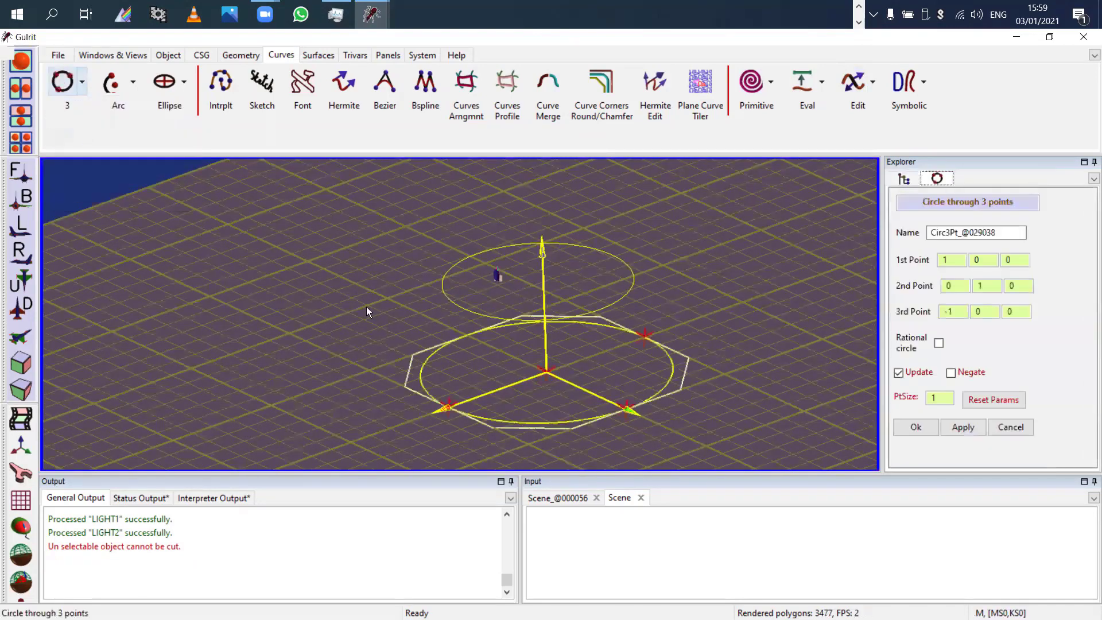
right_drag(209, 207, 160, 163)
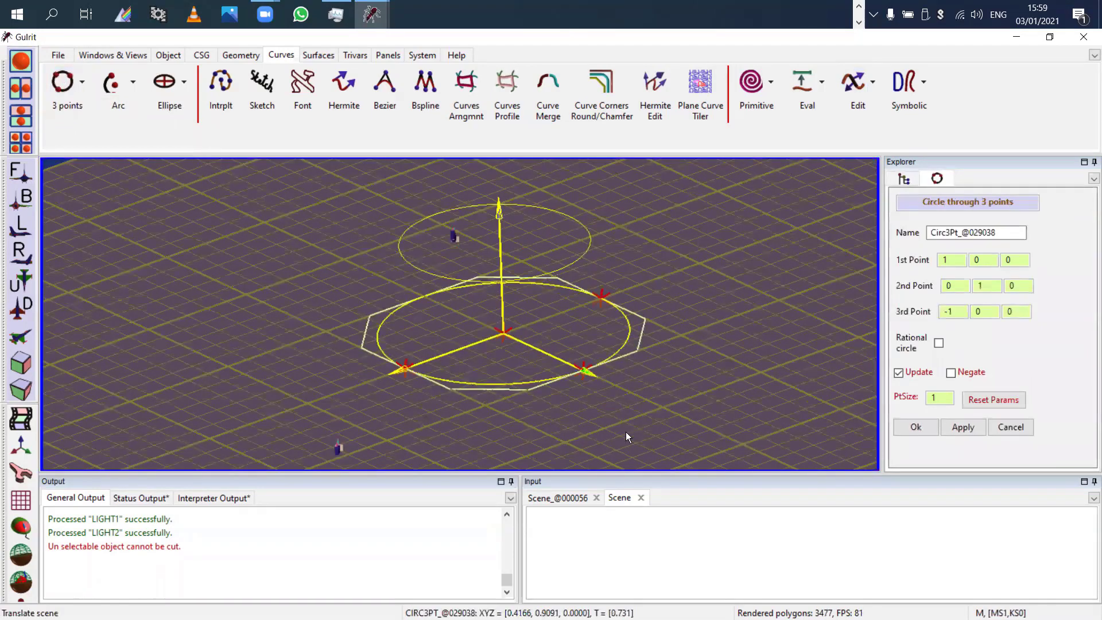
drag(403, 365, 358, 347)
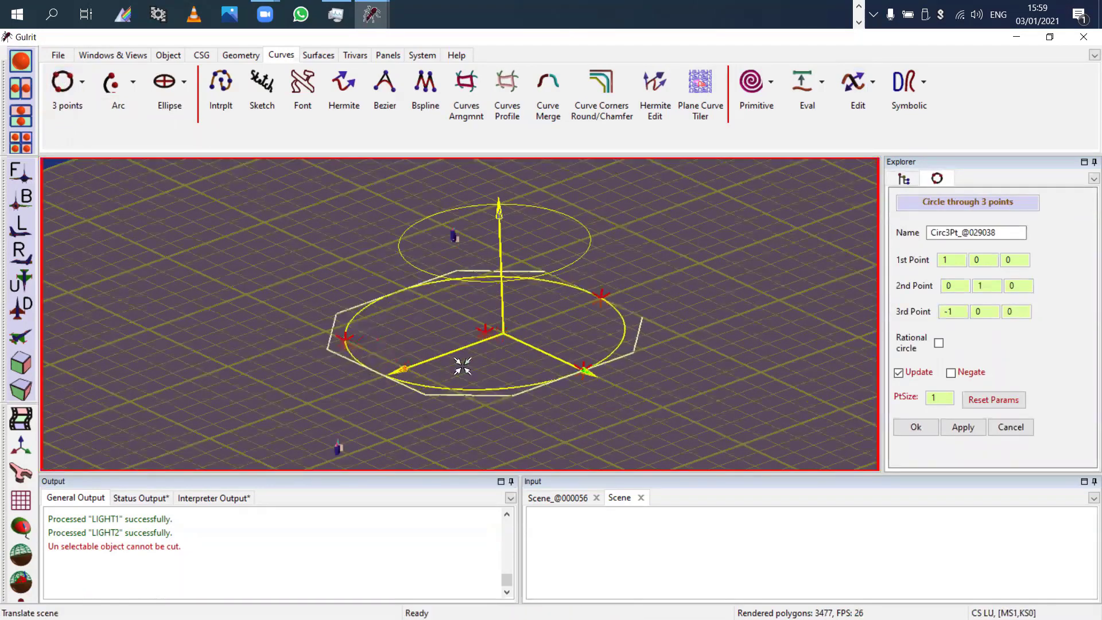
drag(583, 367, 570, 393)
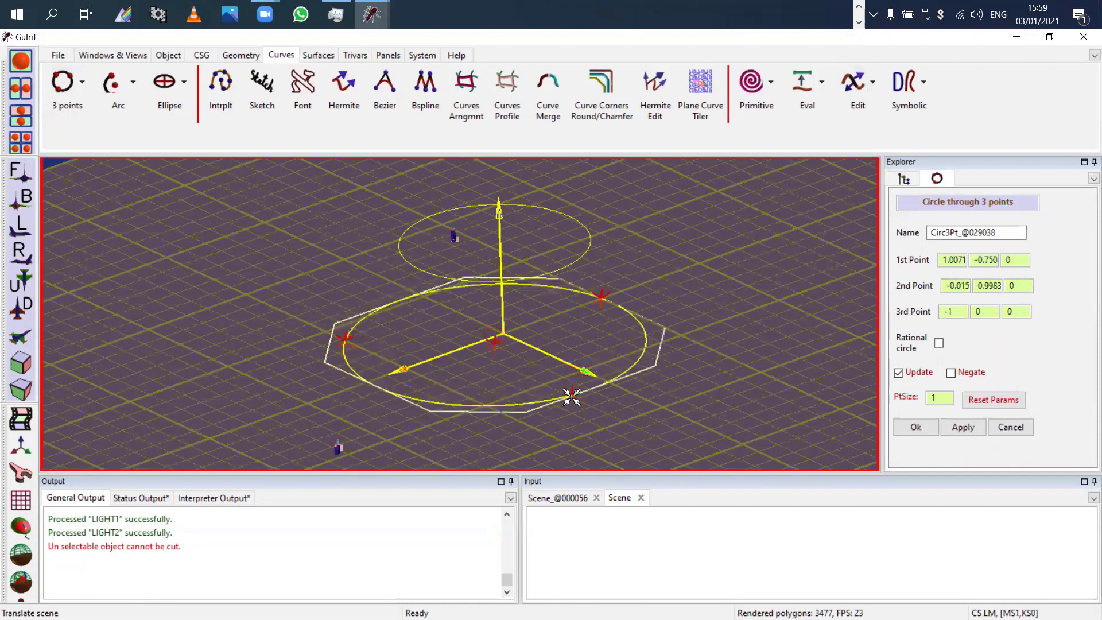
drag(603, 297, 648, 297)
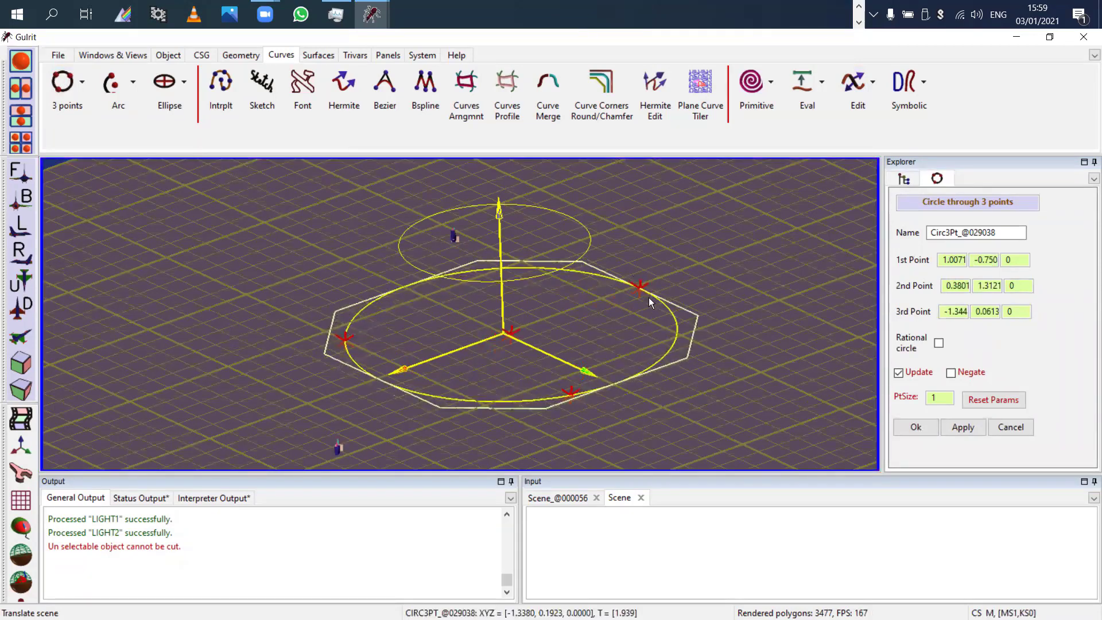
mouse_move(644, 289)
mouse_down()
mouse_move(679, 259)
mouse_move(487, 337)
mouse_move(657, 275)
mouse_move(664, 241)
mouse_move(660, 258)
mouse_move(707, 231)
mouse_move(660, 287)
mouse_move(651, 281)
mouse_up()
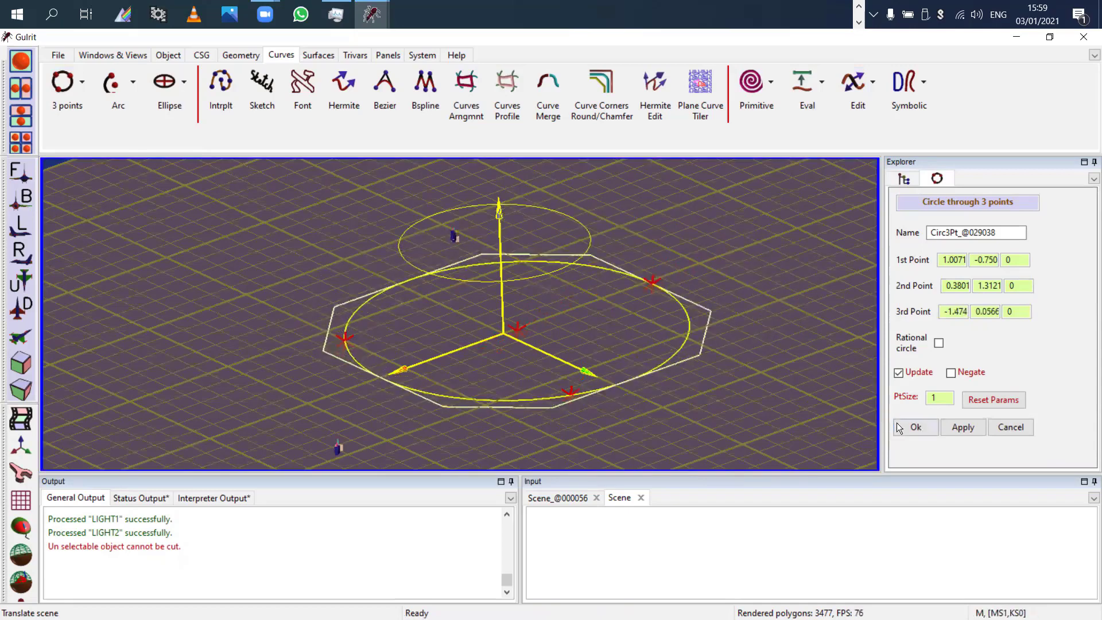
click(912, 426)
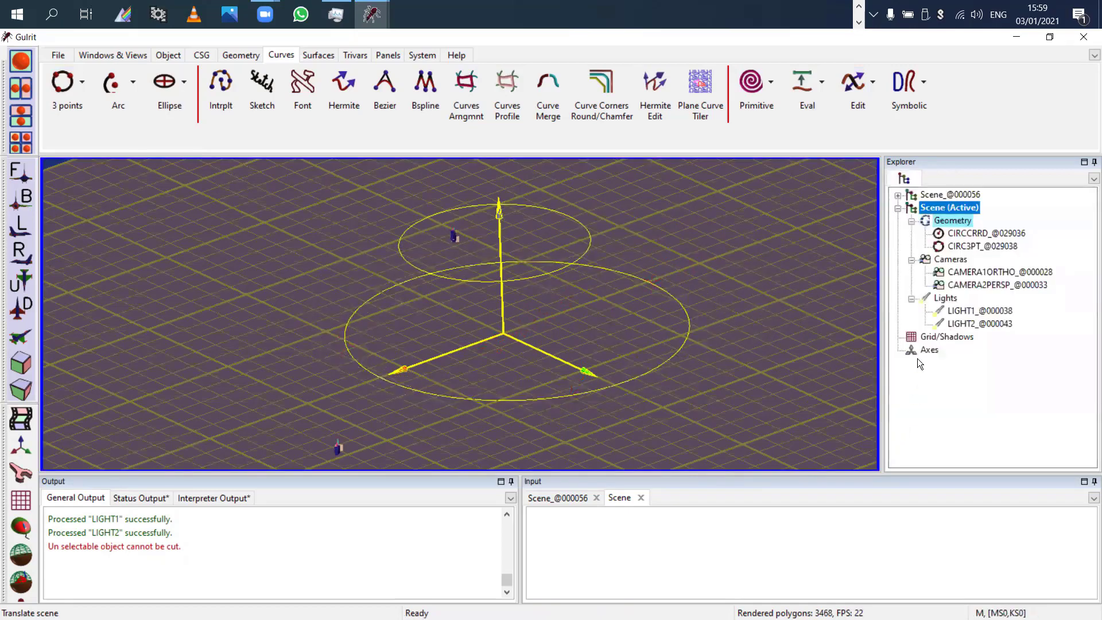
Step: Create an ellipse centered at (-0.19, 0, 0) with a major radius of 1.1 and a minor radius of 0.68
click(168, 79)
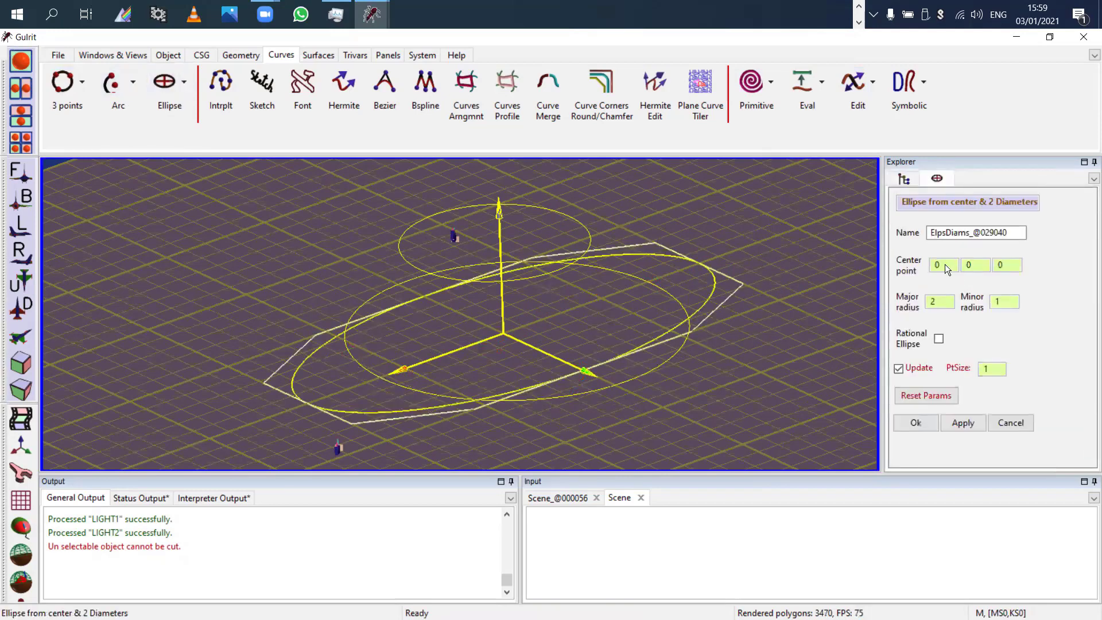
drag(944, 264, 940, 309)
drag(938, 319, 938, 315)
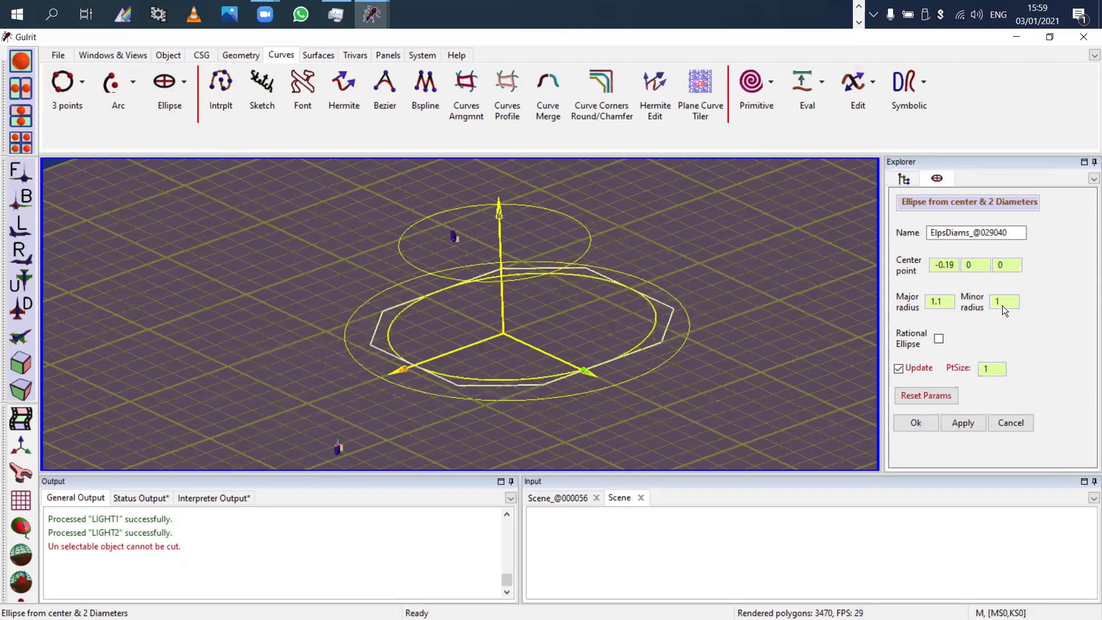
mouse_move(1002, 305)
mouse_down()
mouse_move(999, 294)
mouse_move(1000, 305)
mouse_up()
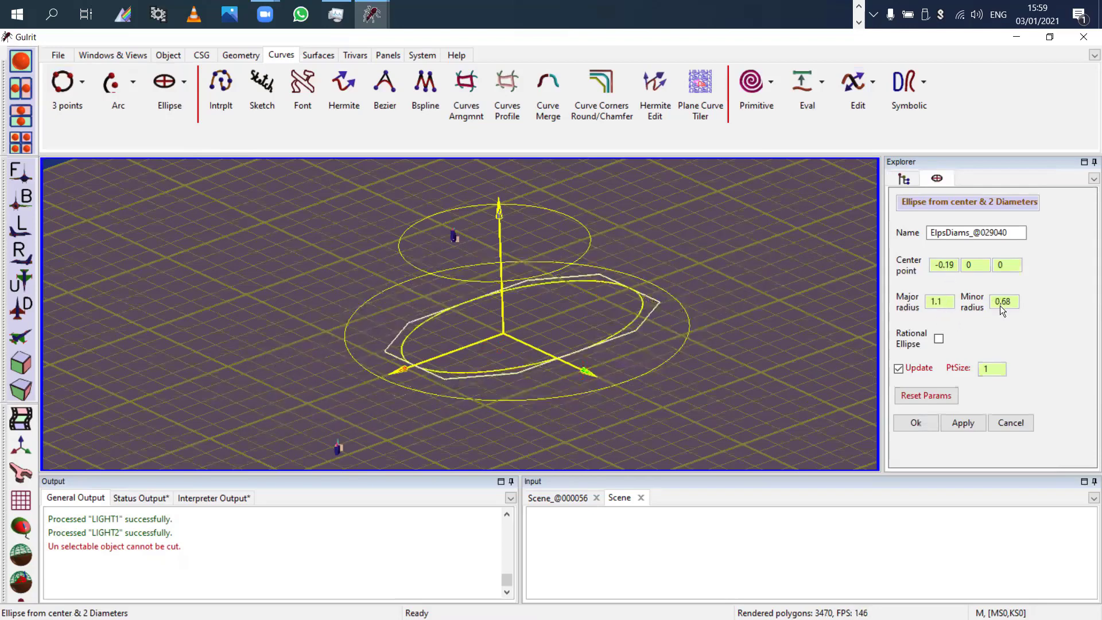
click(920, 423)
click(185, 82)
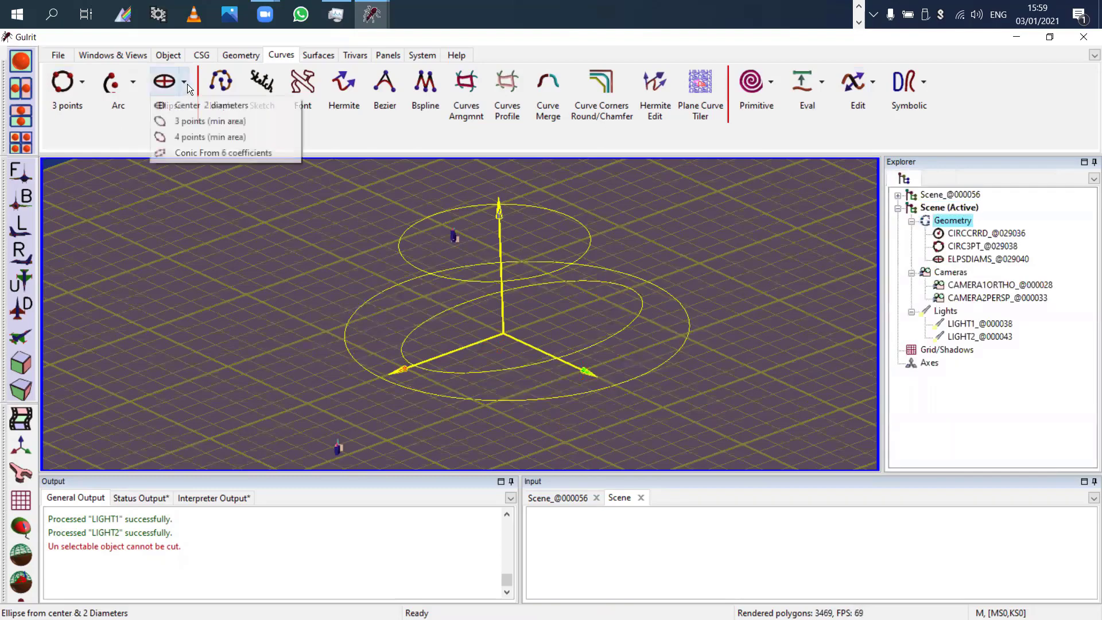
click(220, 247)
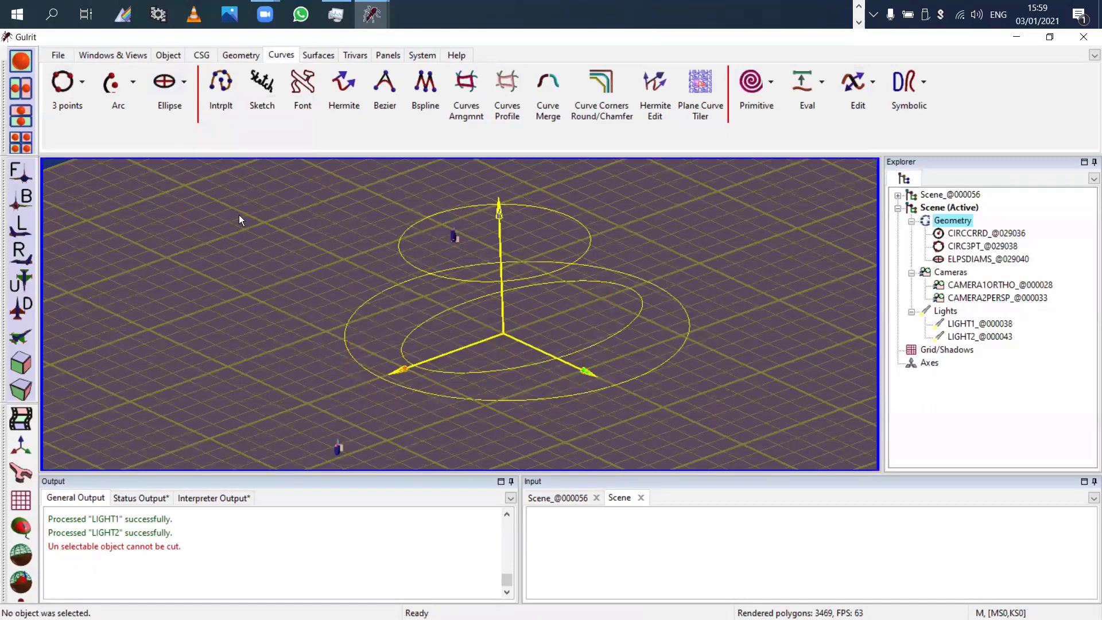
Step: Cut the two circles and the ellipse from the active scene's geometry
click(971, 233)
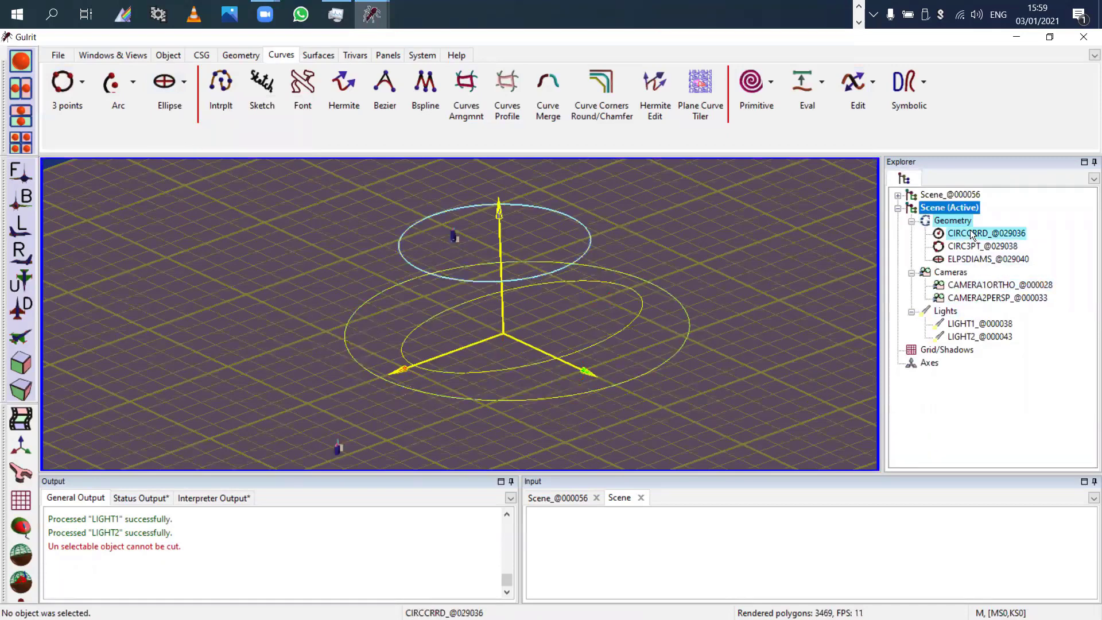
key(ctrl+x)
key(ctrl+x)
key(ctrl+x)
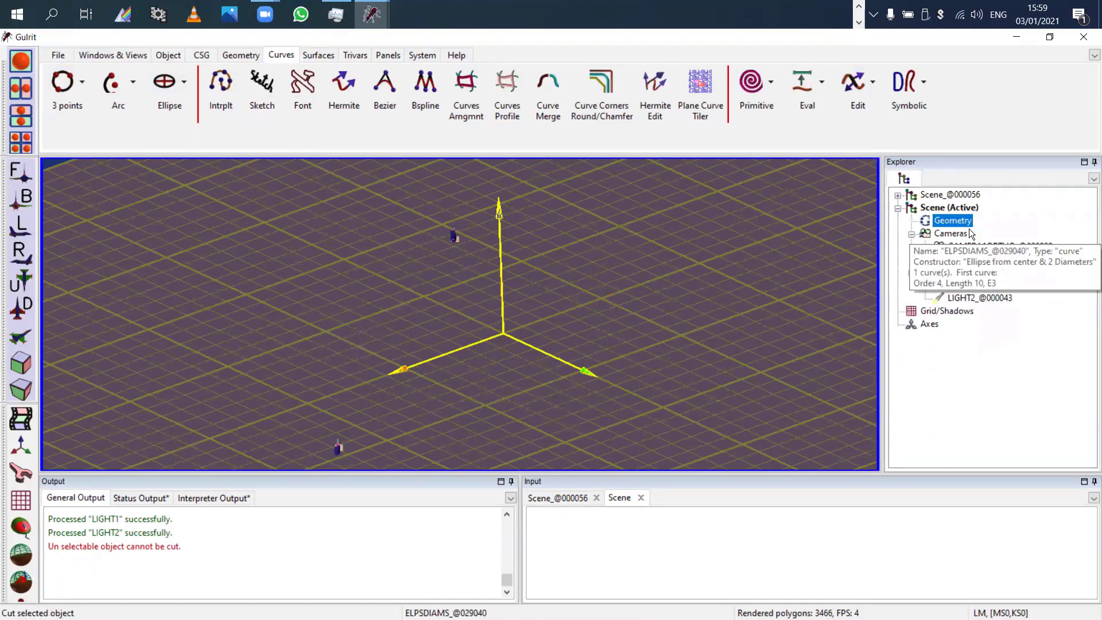
Step: Start an interpolated curve in the front view, placing 14 points in a winding loop around the origin, starting at about (-1.35, -0.19, 0)
click(219, 78)
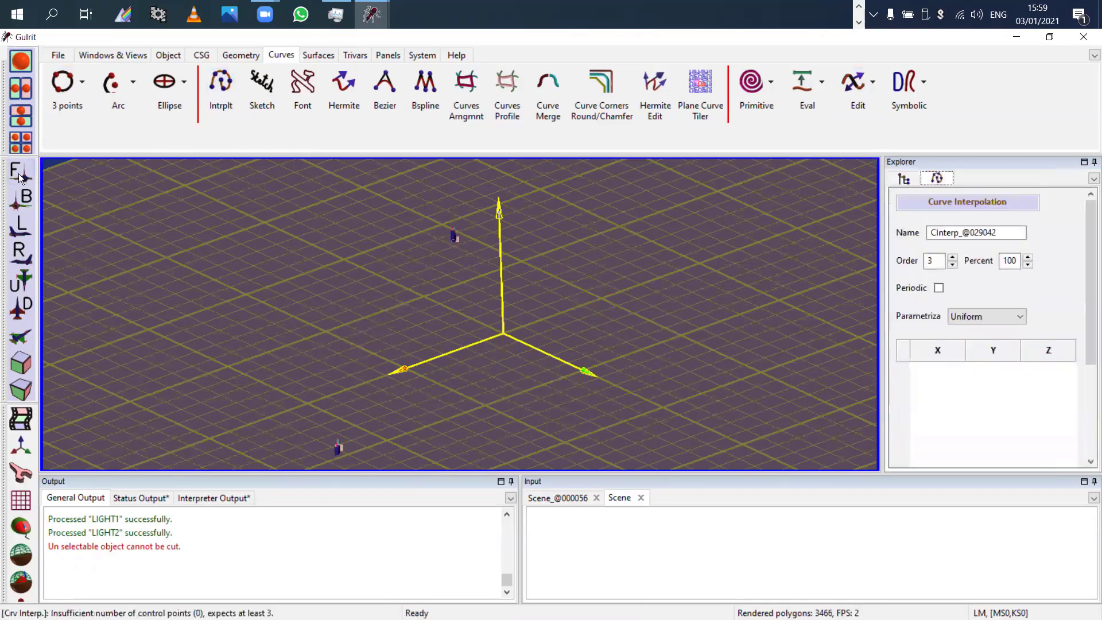
click(18, 175)
middle_drag(339, 302, 426, 226)
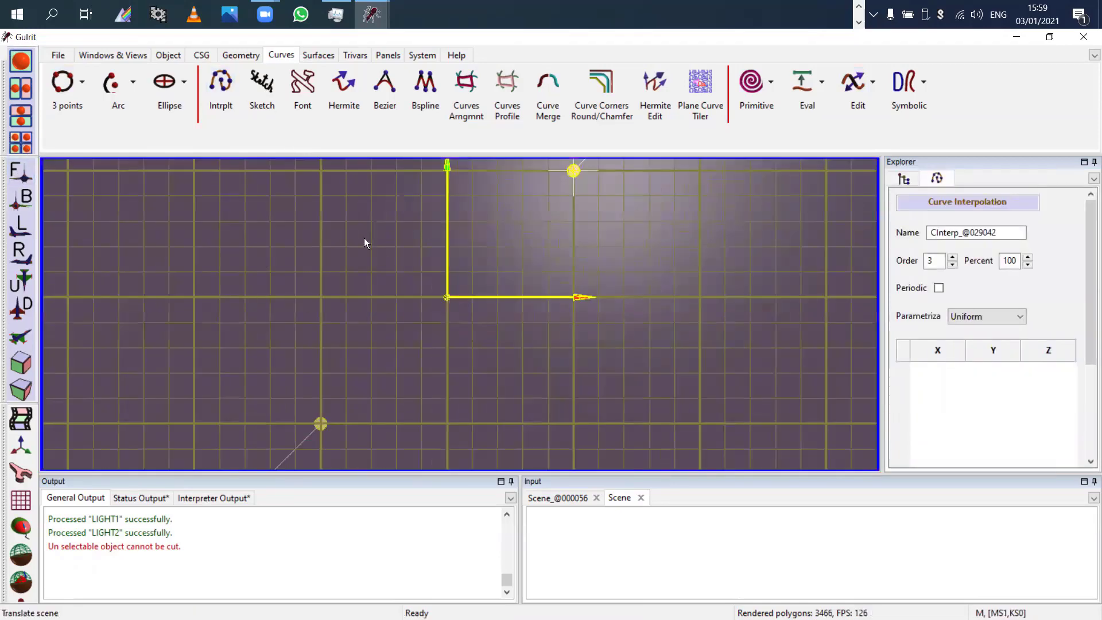
click(276, 320)
click(281, 247)
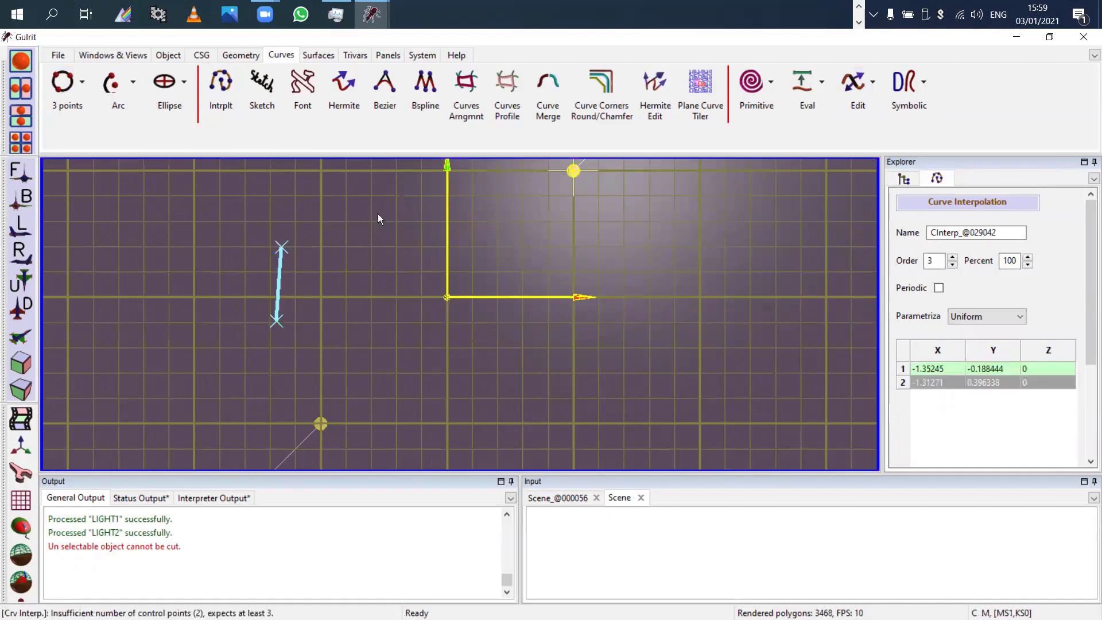
click(378, 214)
click(414, 229)
click(531, 279)
click(608, 254)
click(642, 214)
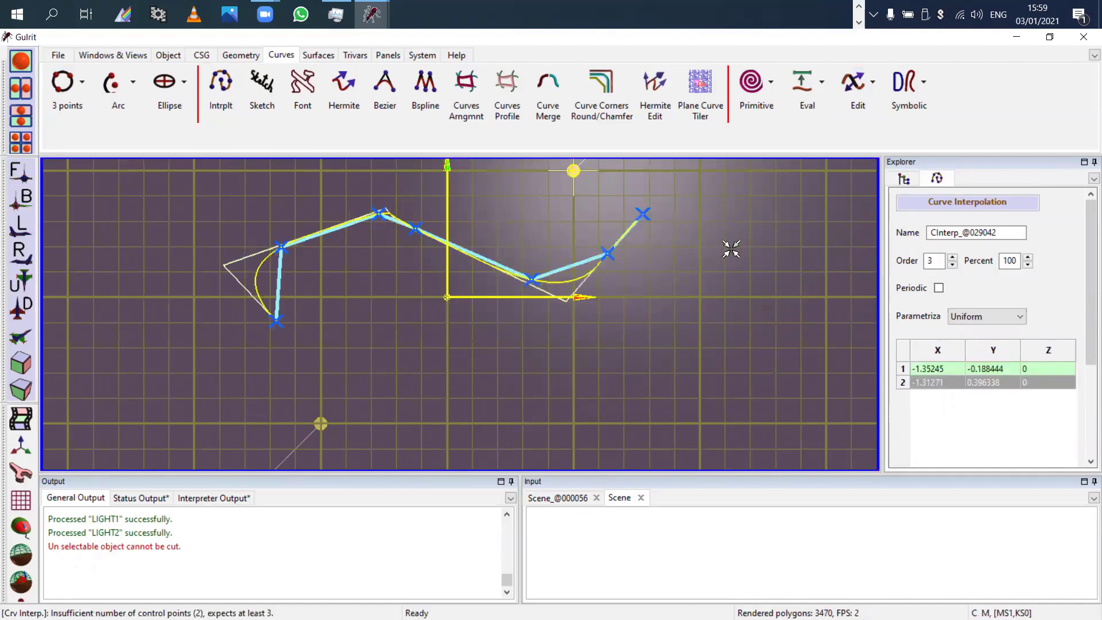
click(717, 203)
click(662, 301)
click(650, 387)
click(487, 393)
click(439, 326)
click(387, 280)
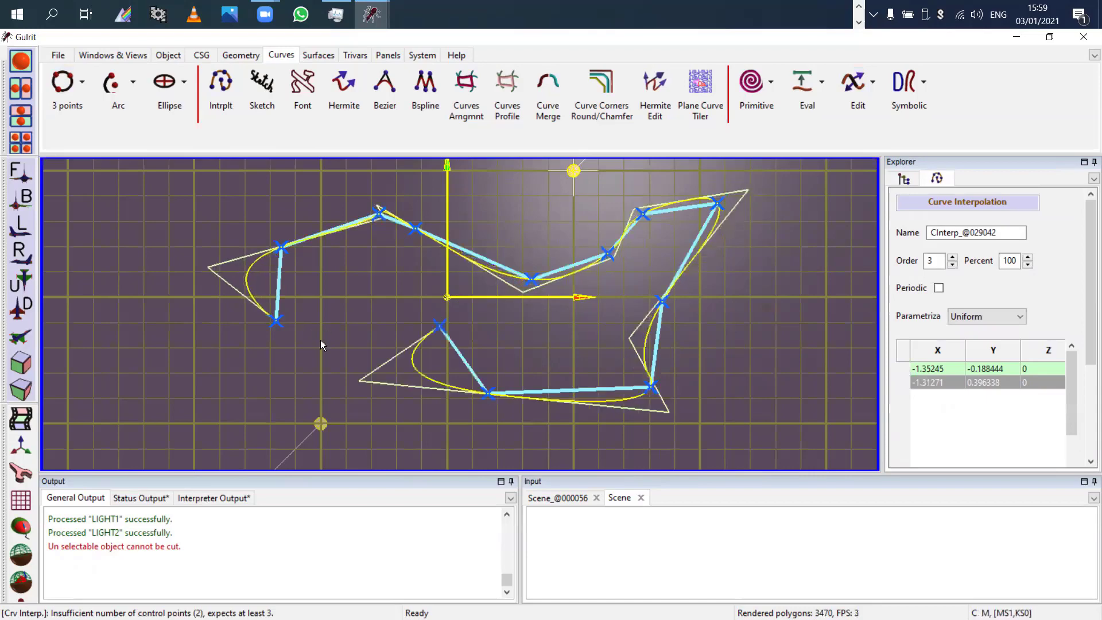
click(321, 342)
Step: Set the interpolated curve's parametrization to chord Length and make the curve periodic
click(999, 313)
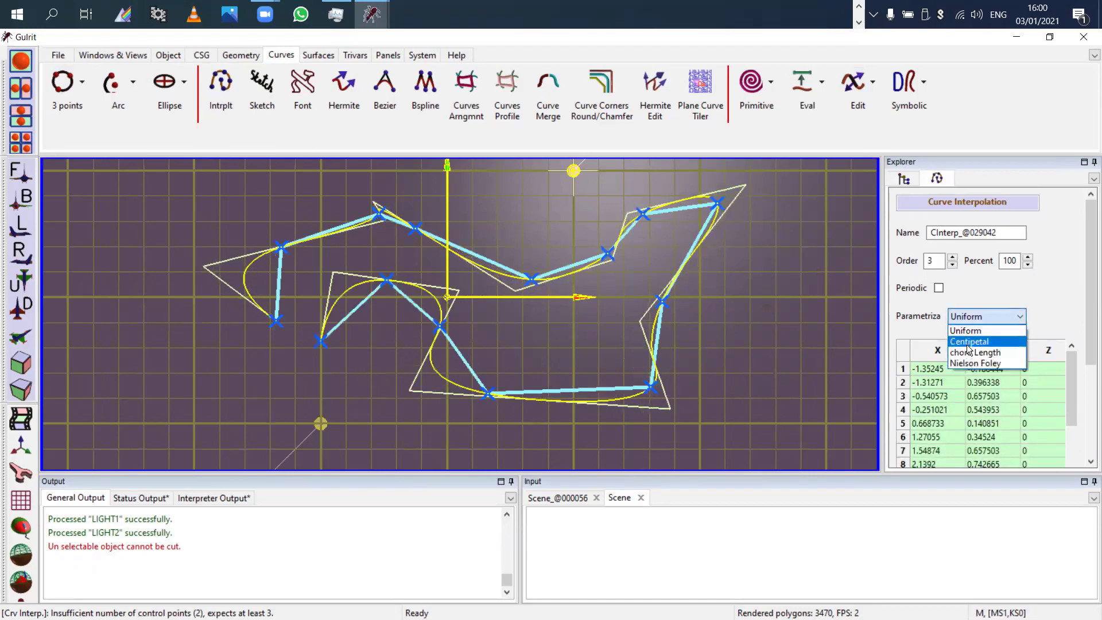
key(Down)
key(Down)
key(Return)
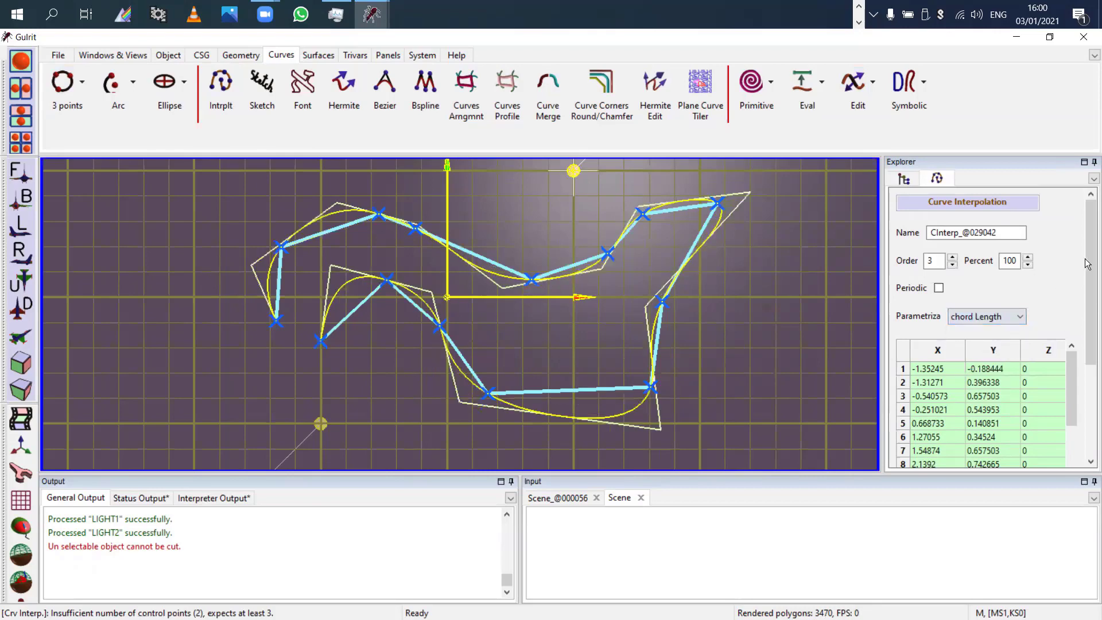
scroll(1088, 275, down, 3)
scroll(1089, 321, up, 3)
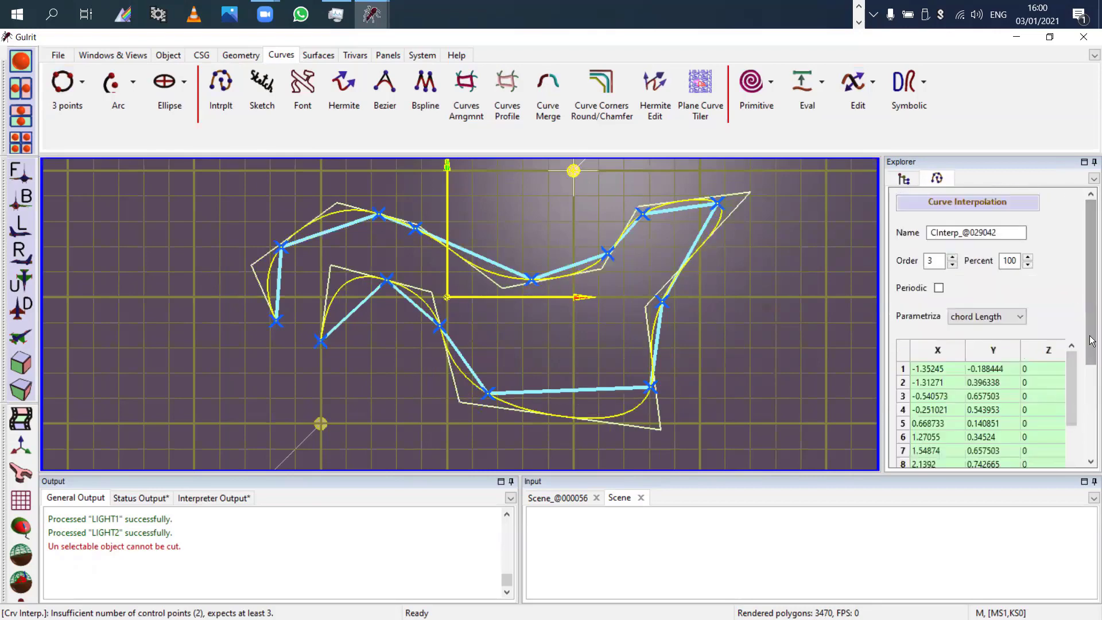
drag(1090, 358, 1060, 264)
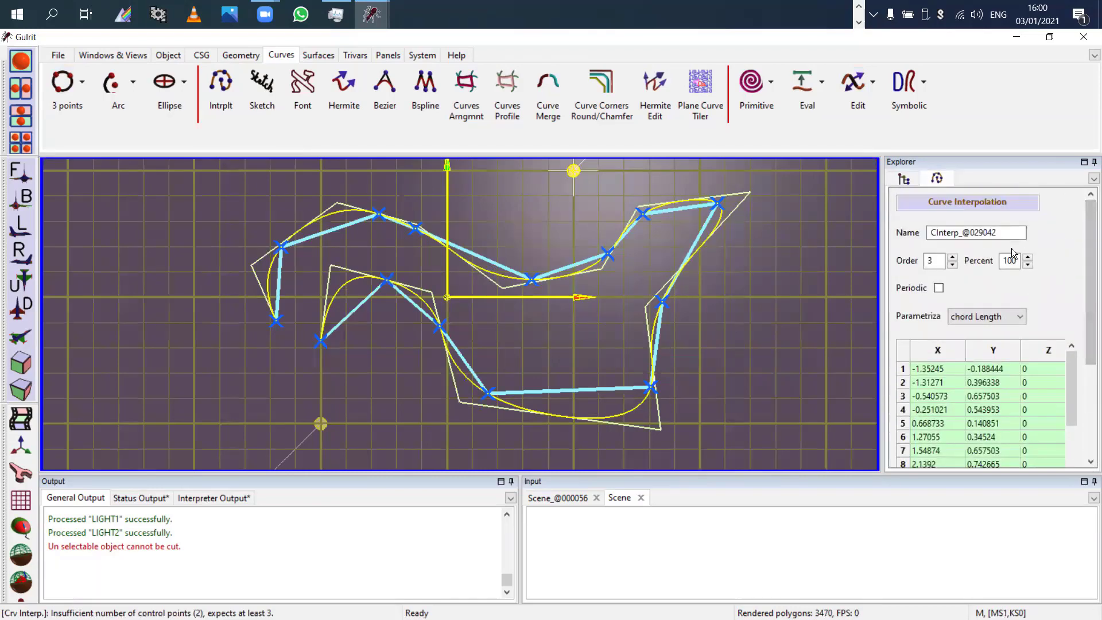
click(938, 288)
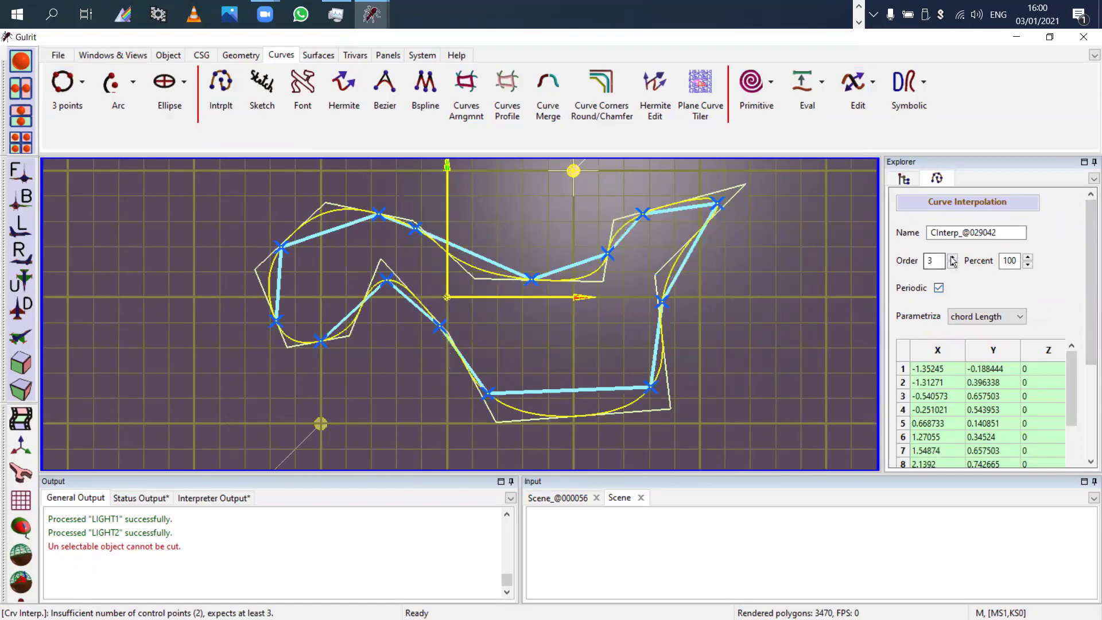
Step: Try a higher order for the interpolated curve and set it back to 3
click(951, 257)
click(951, 266)
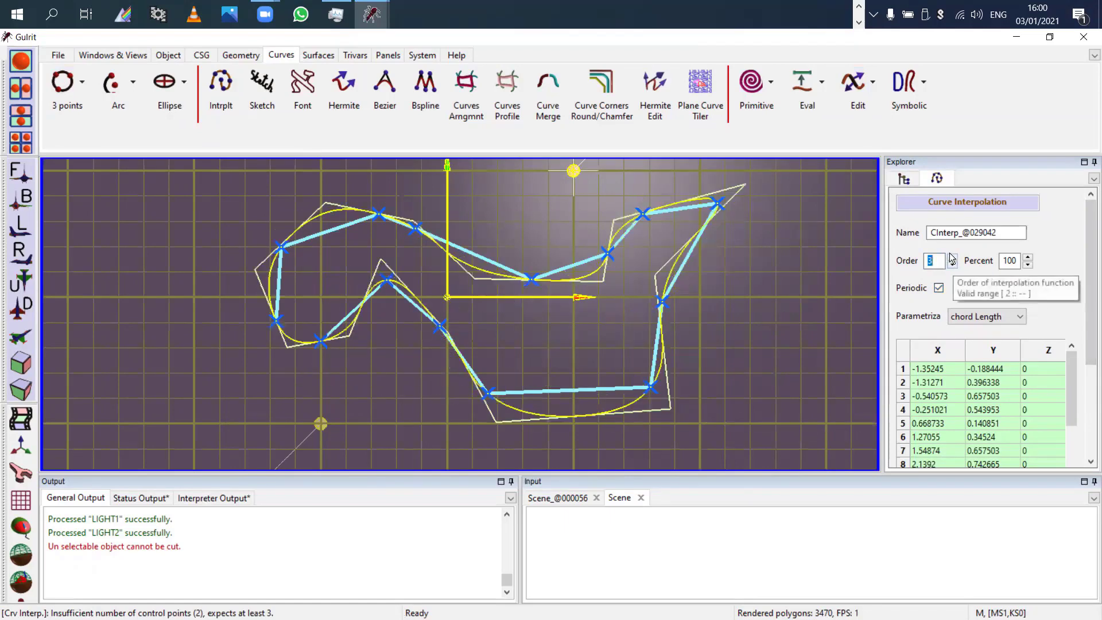
click(950, 256)
click(952, 265)
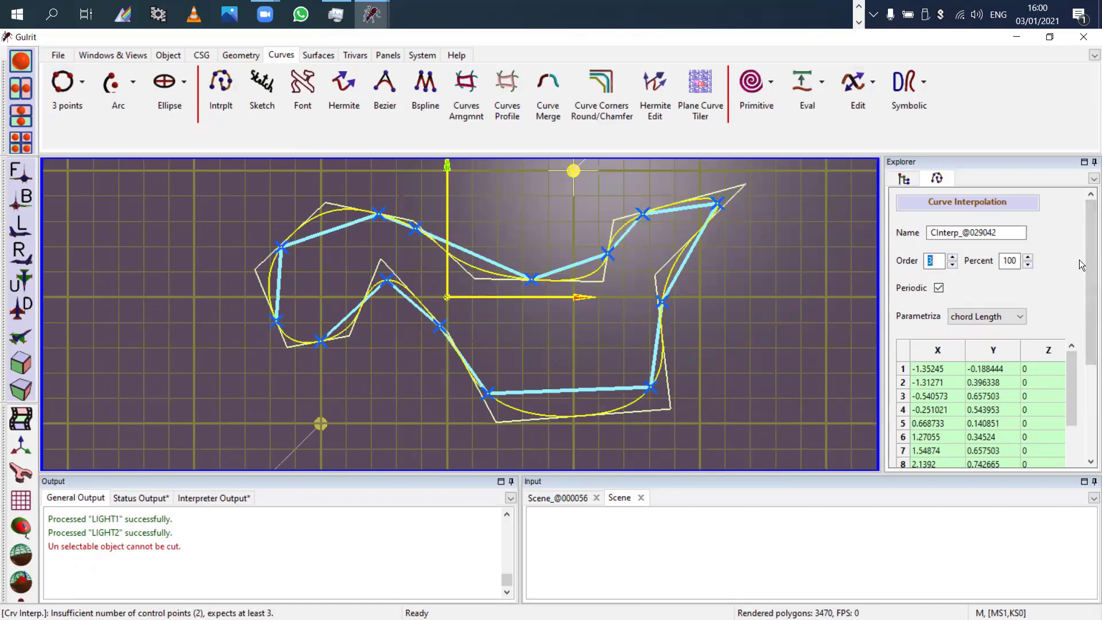
Step: Accept the interpolated curve and cut it from the active scene's geometry
drag(1090, 304, 1087, 448)
click(915, 454)
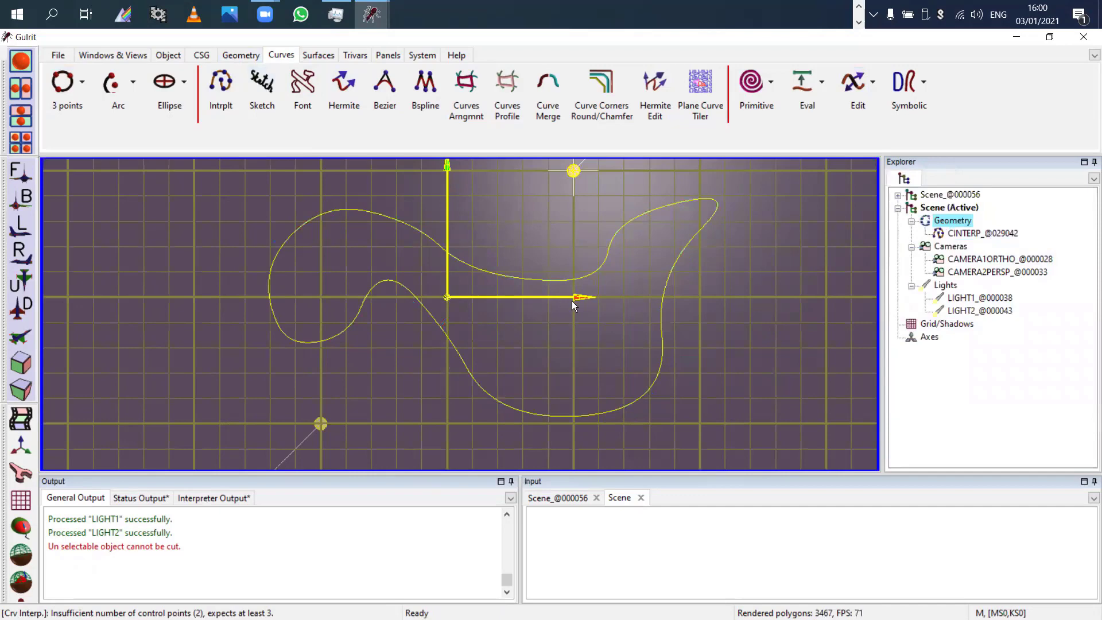
middle_drag(572, 301, 453, 298)
right_drag(422, 239, 476, 252)
click(948, 235)
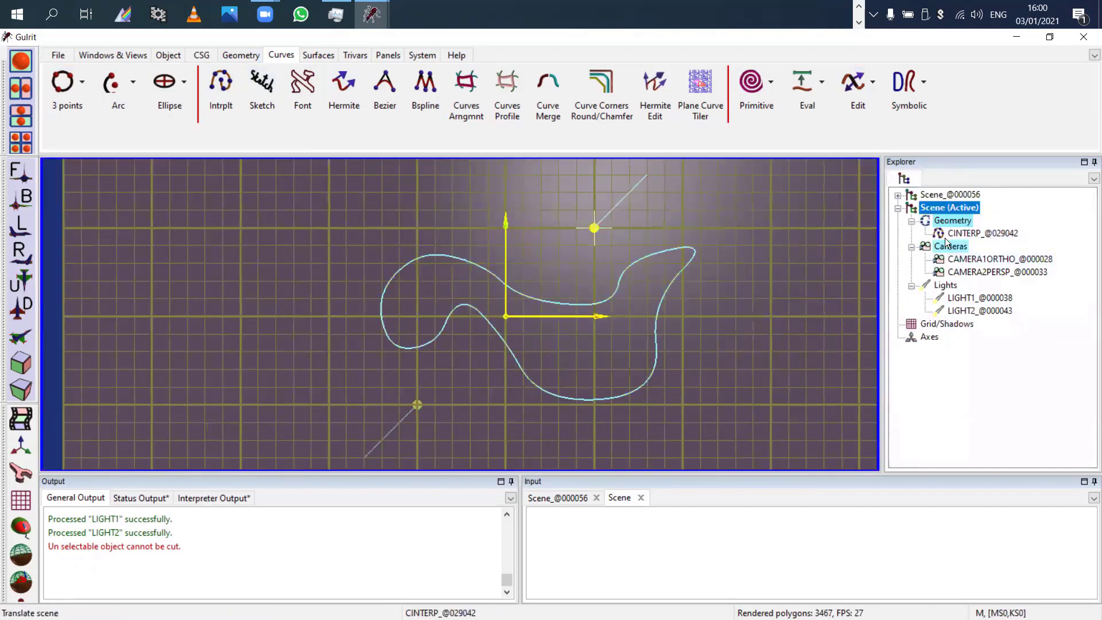
key(ctrl+x)
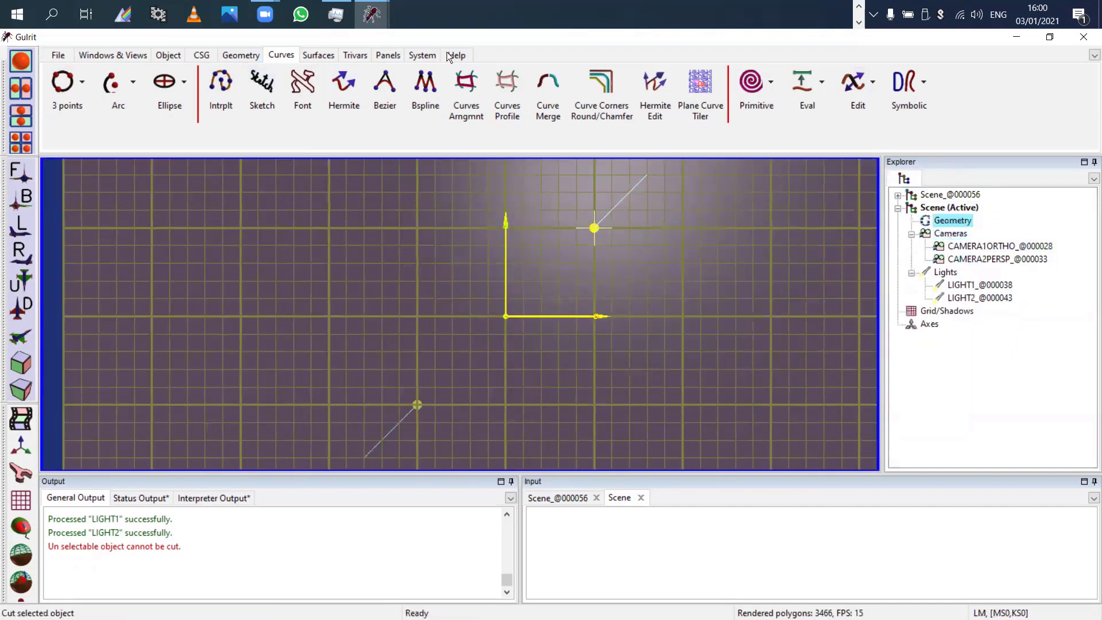
Step: Sketch a freehand, nearly closed curve to the left of the axes, with a wavy lower-left edge
click(273, 83)
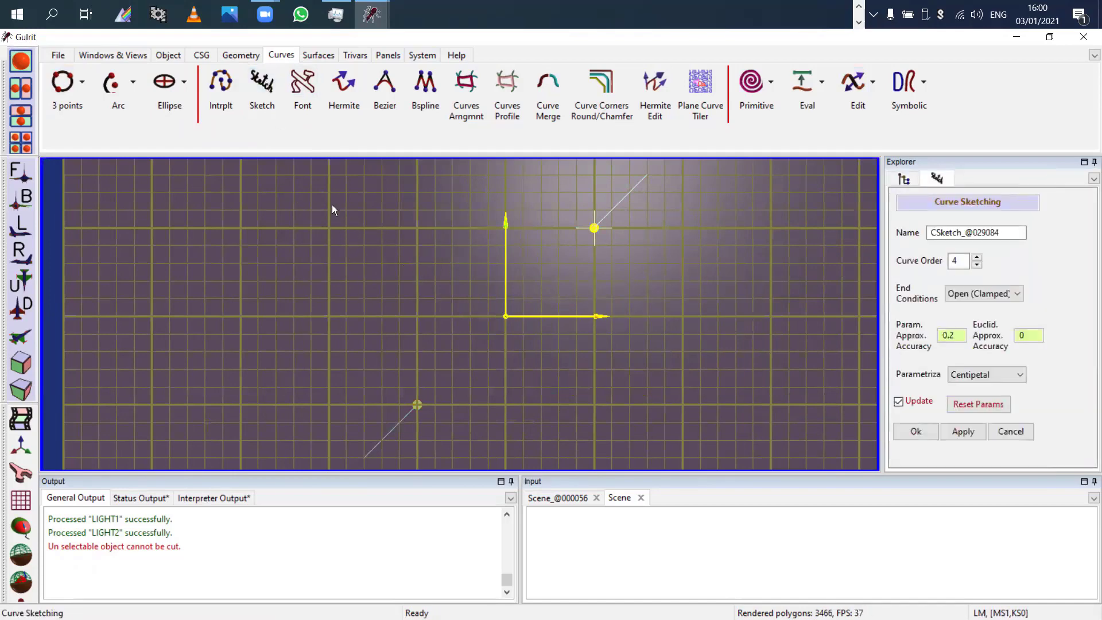
mouse_move(339, 189)
mouse_down()
mouse_move(271, 216)
mouse_move(263, 246)
mouse_move(201, 332)
mouse_move(214, 369)
mouse_move(264, 362)
mouse_move(259, 397)
mouse_move(304, 382)
mouse_move(339, 457)
mouse_move(404, 457)
mouse_up()
mouse_move(457, 409)
mouse_down()
mouse_move(433, 251)
mouse_move(394, 197)
mouse_move(361, 187)
mouse_move(348, 202)
mouse_up()
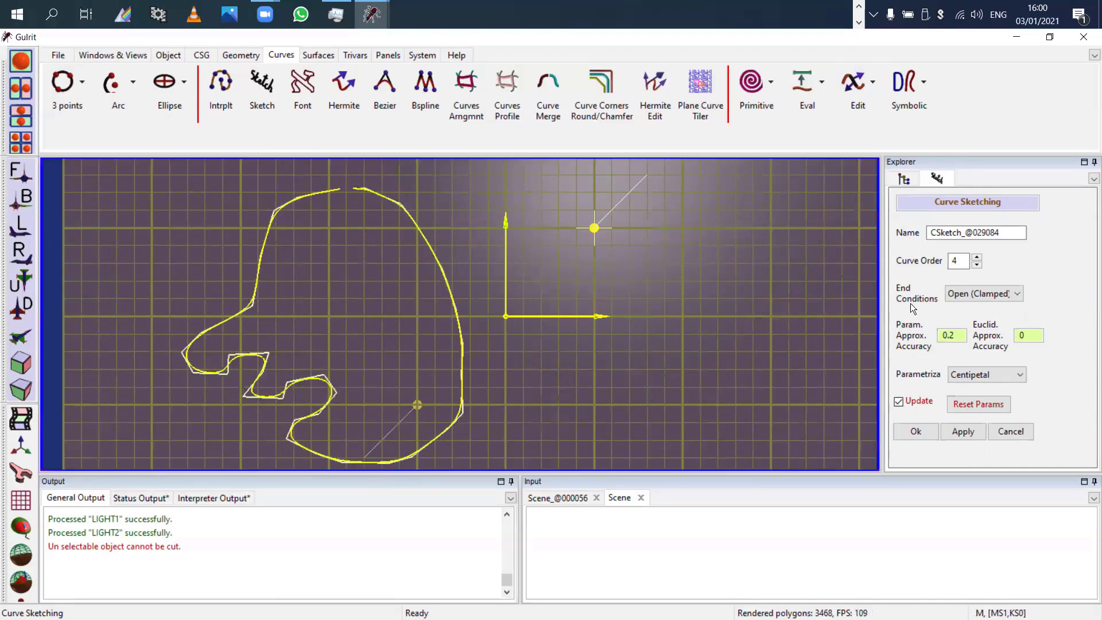
Step: Try the Periodic and Float end conditions on the sketched curve and return to Open (Clamped)
click(973, 291)
click(975, 328)
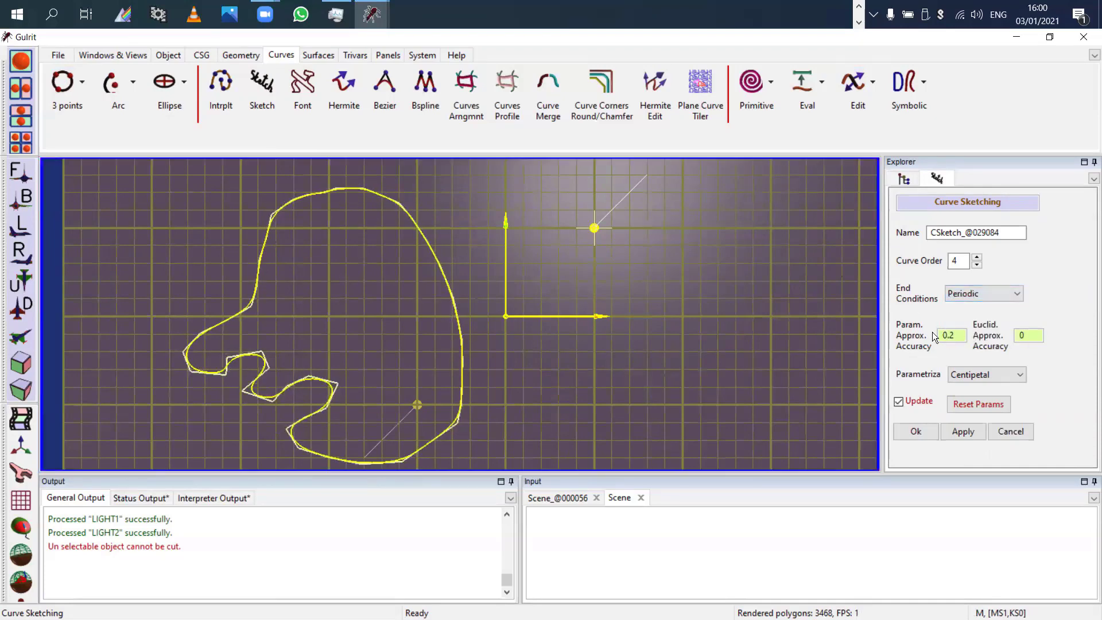
click(976, 294)
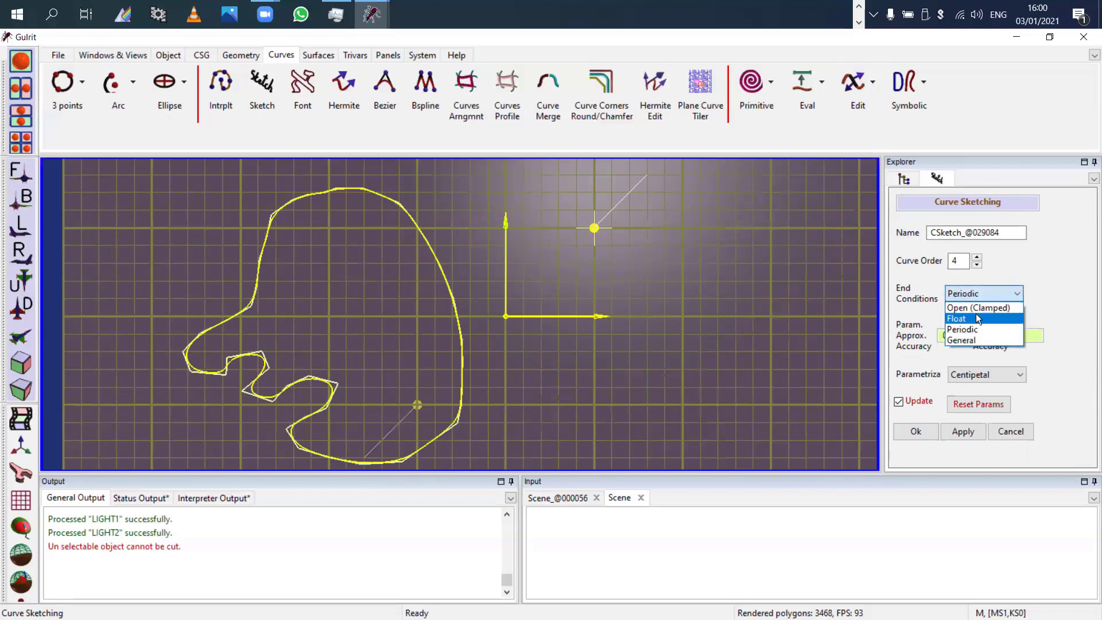
click(976, 314)
click(967, 293)
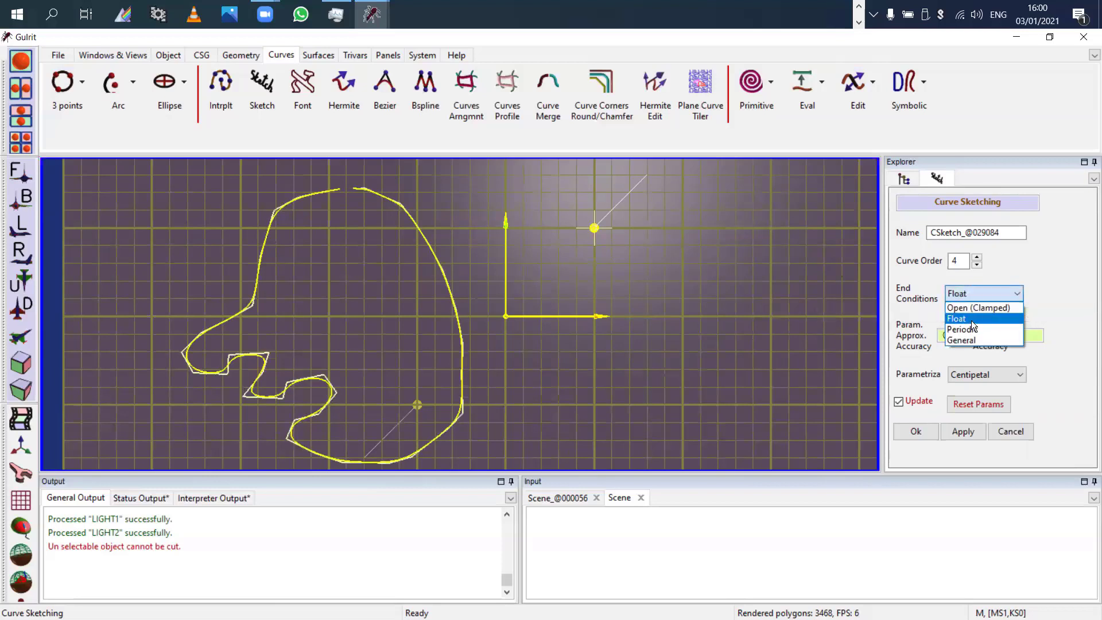
click(972, 307)
Step: Set the sketched curve's order to 3 and try parametric approximation accuracies of 0.1 and 0.05
click(977, 265)
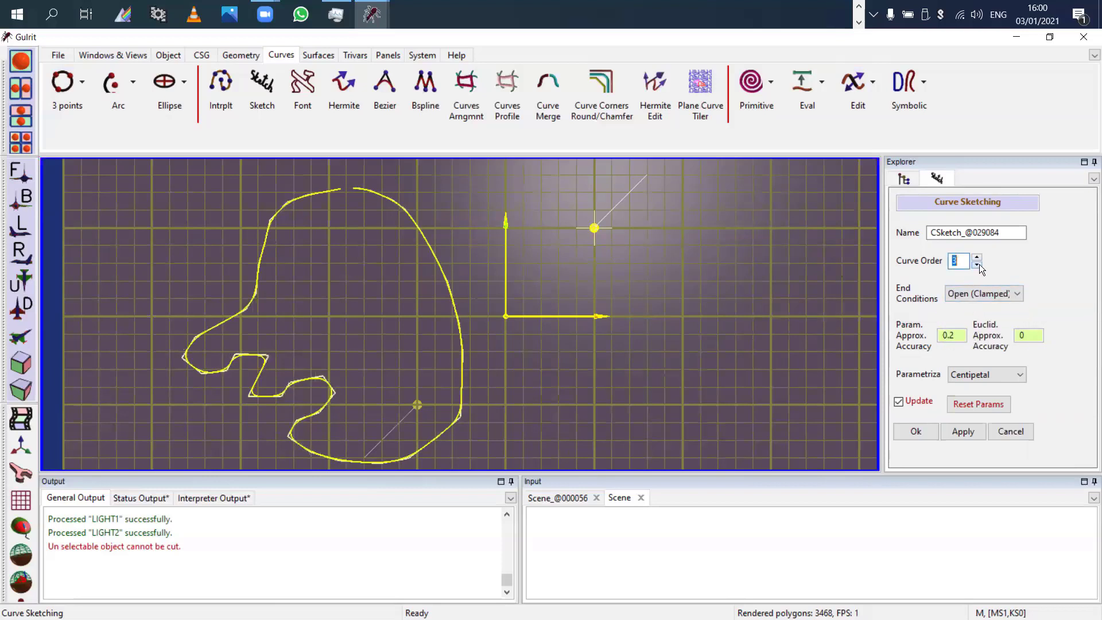
click(952, 335)
text(1)
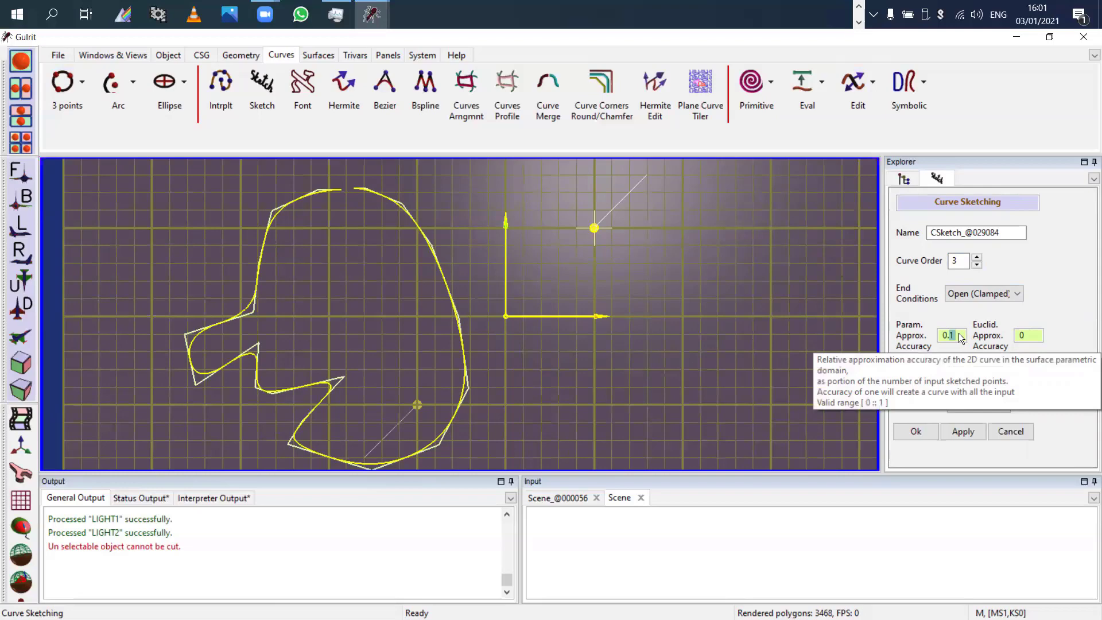
text(05)
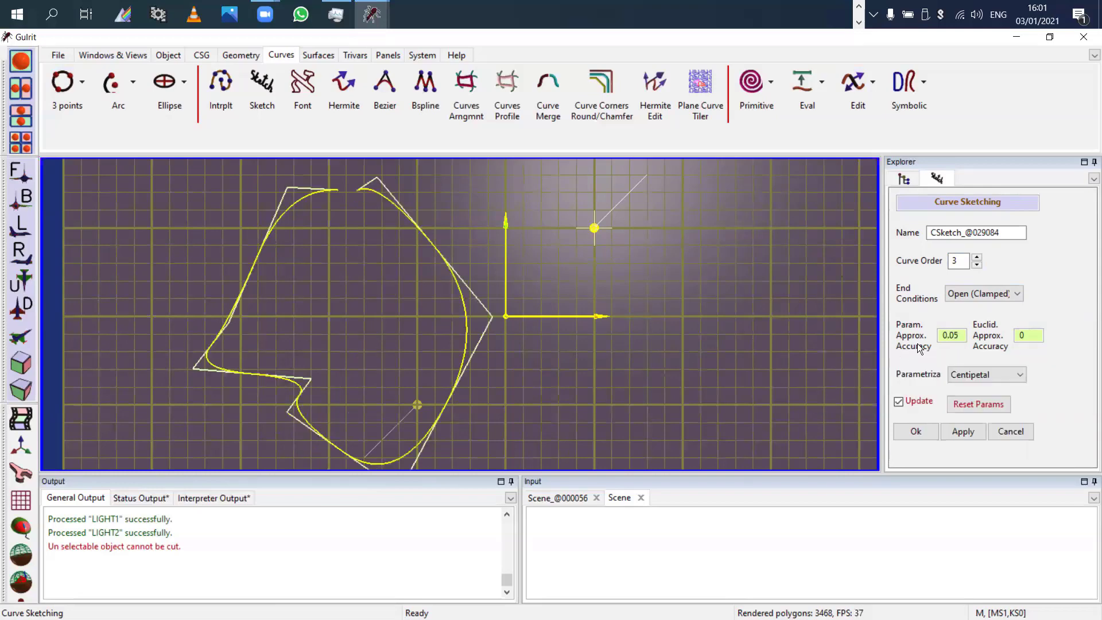
Step: Raise the parametric approximation accuracy to about 0.42, settle on about 0.19, and create the sketched curve
scroll(954, 333, down, 5)
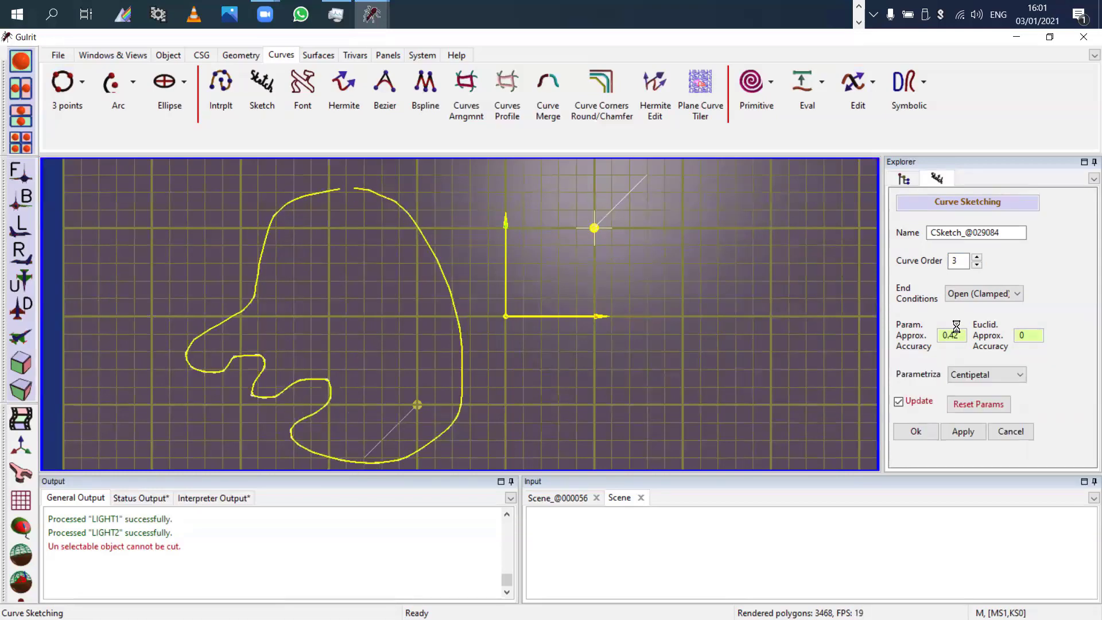
scroll(958, 331, up, 6)
scroll(961, 336, up, 13)
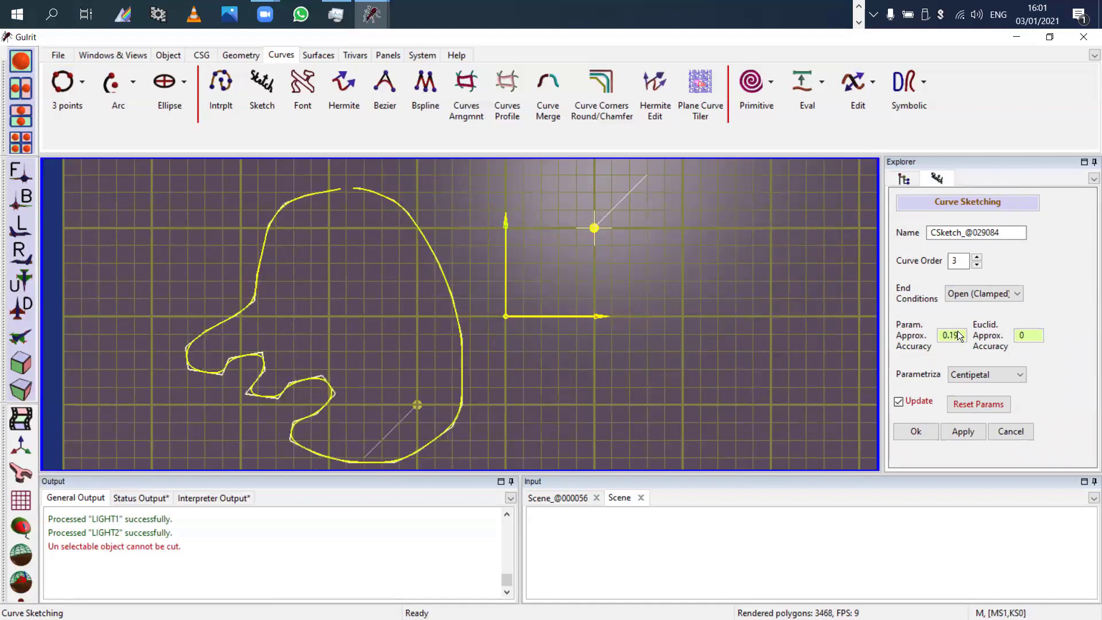
click(924, 433)
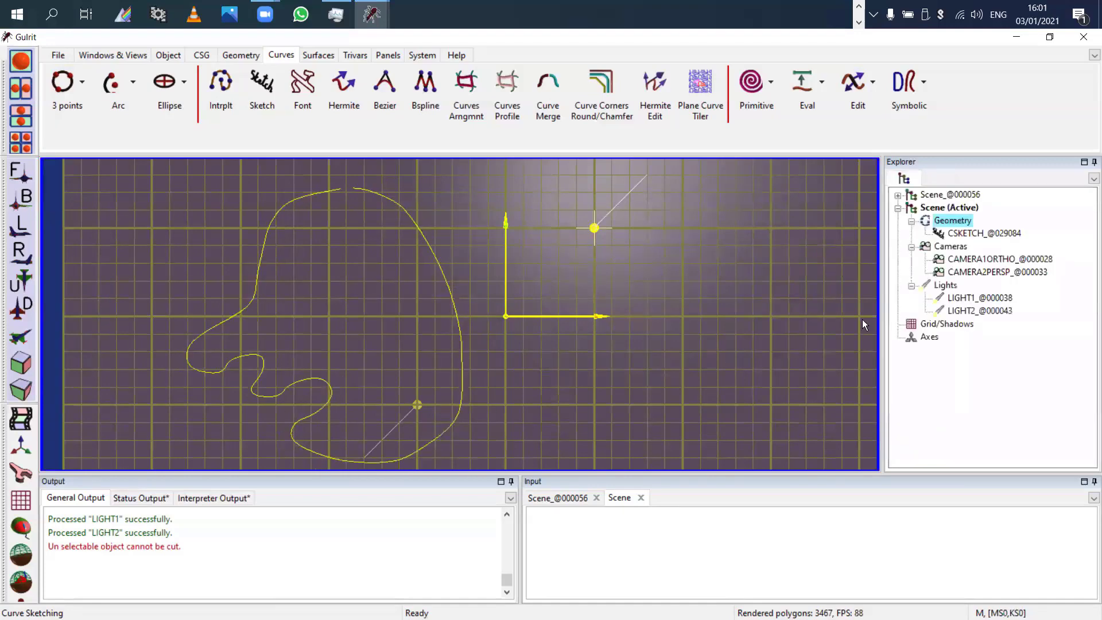
Step: Hide the sketched curve in the active scene
click(973, 233)
click(368, 178)
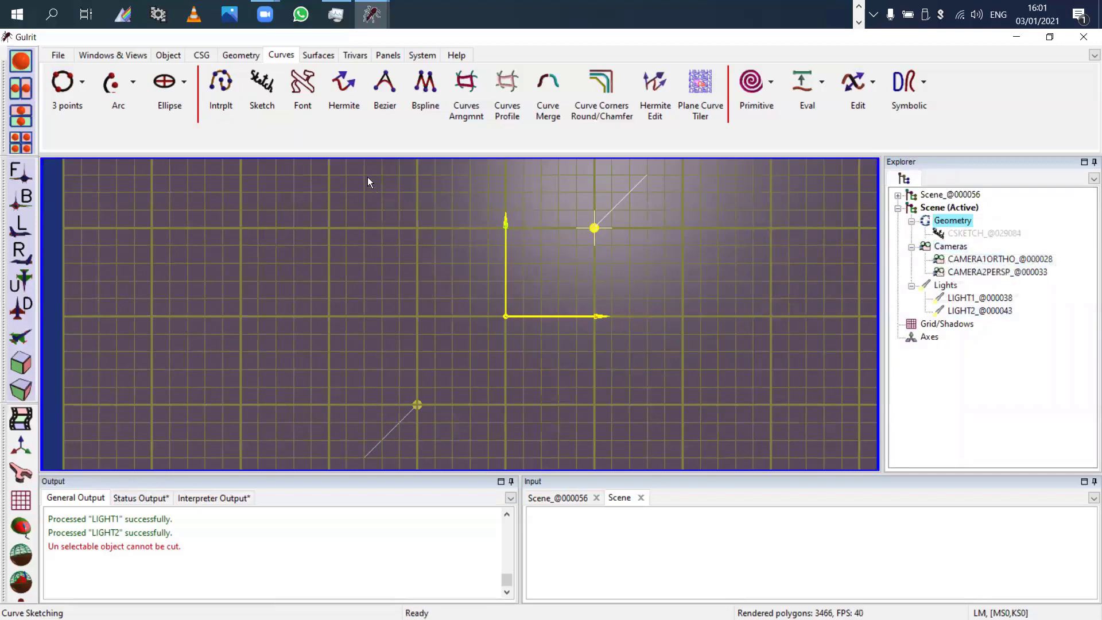
Step: Generate Outline Bezier font curves of the text "GuIrit" in Times New Roman Regular
click(303, 83)
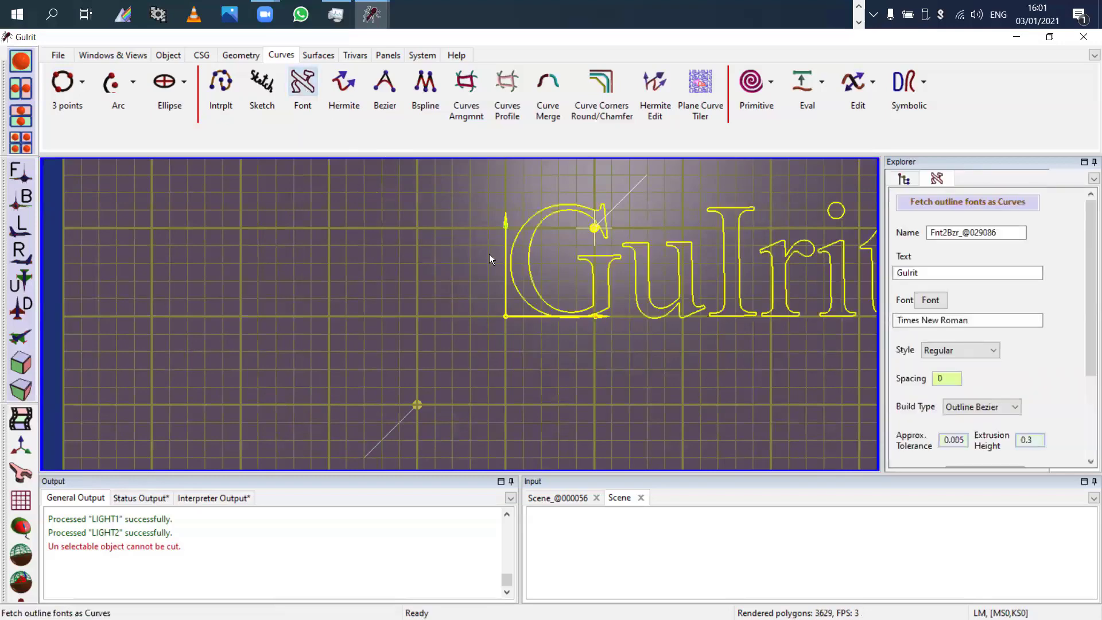
right_drag(619, 286, 331, 302)
middle_drag(372, 309, 435, 353)
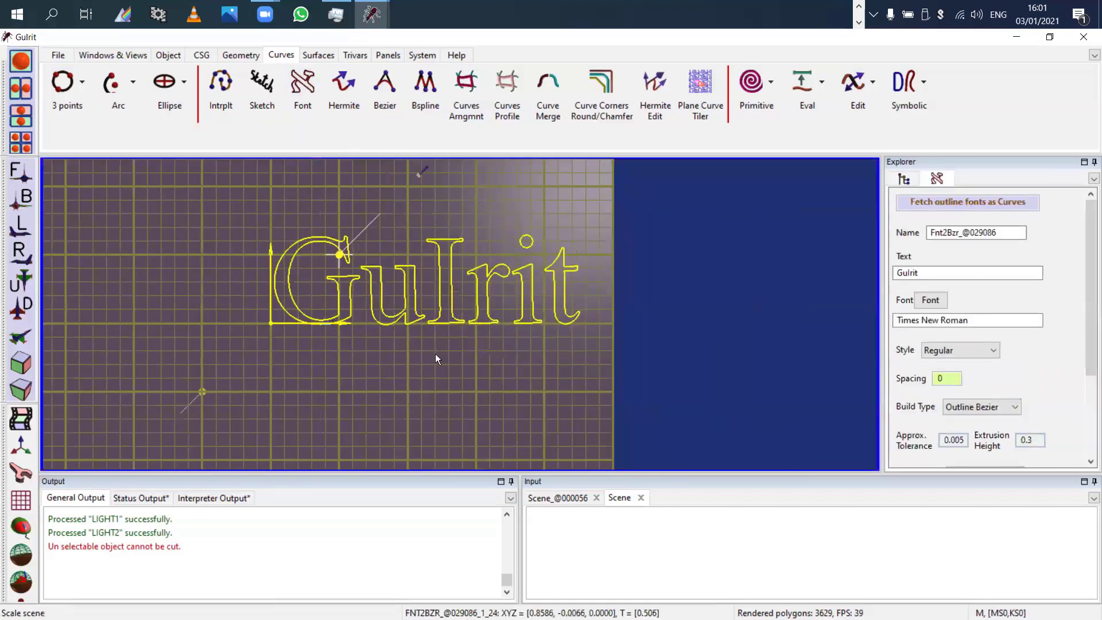
right_drag(470, 348, 432, 360)
Step: Append a space and the Hebrew letters "אבג" to the outline font text
click(959, 273)
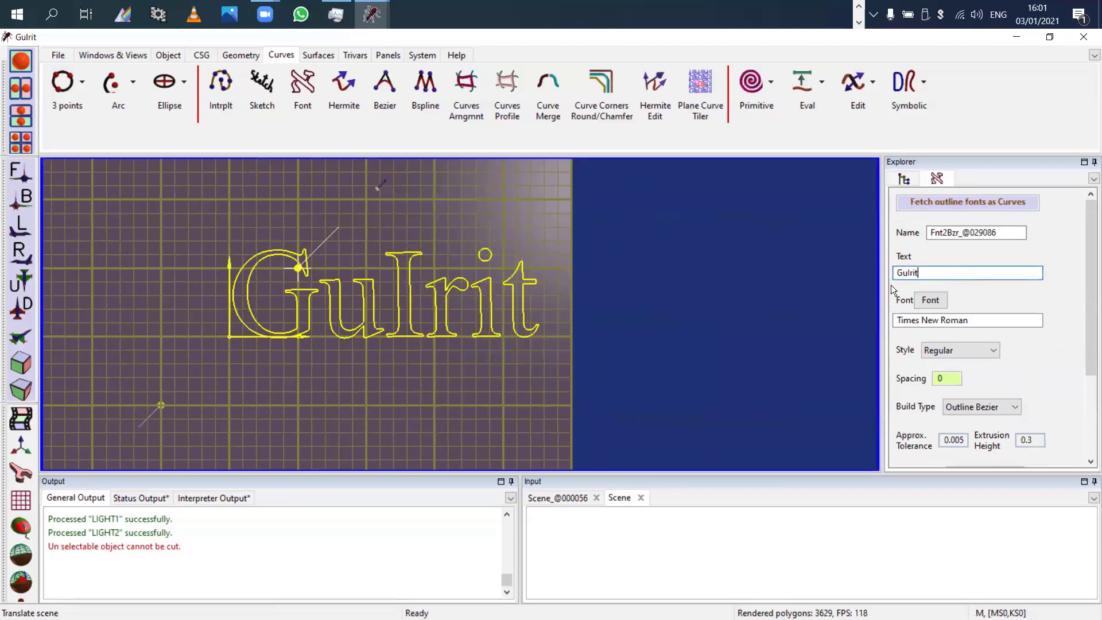
key(alt+shift)
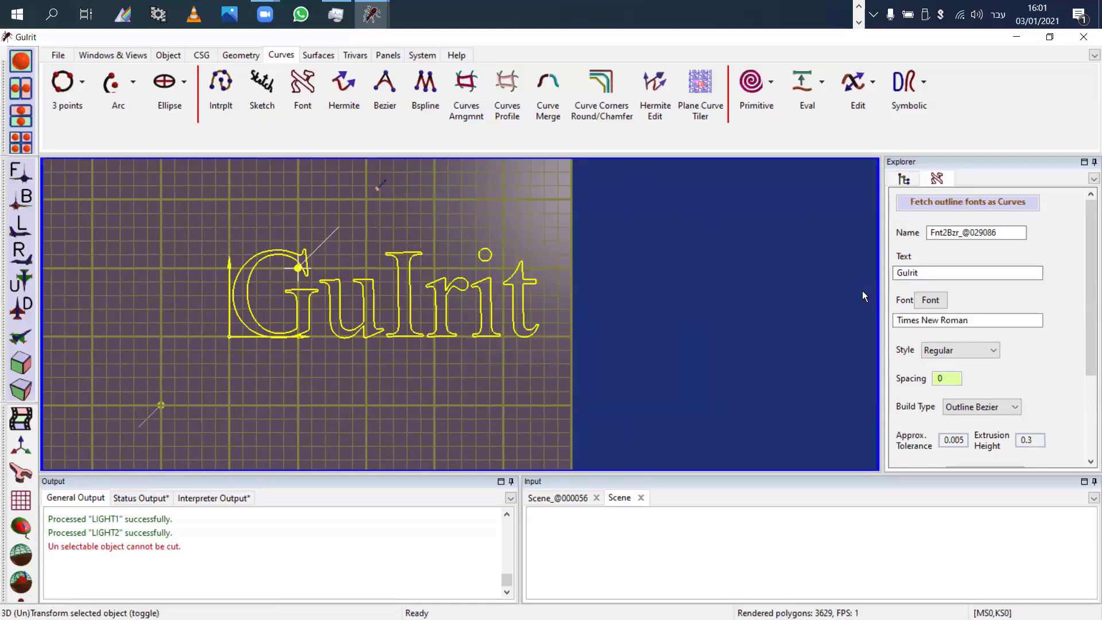
click(988, 269)
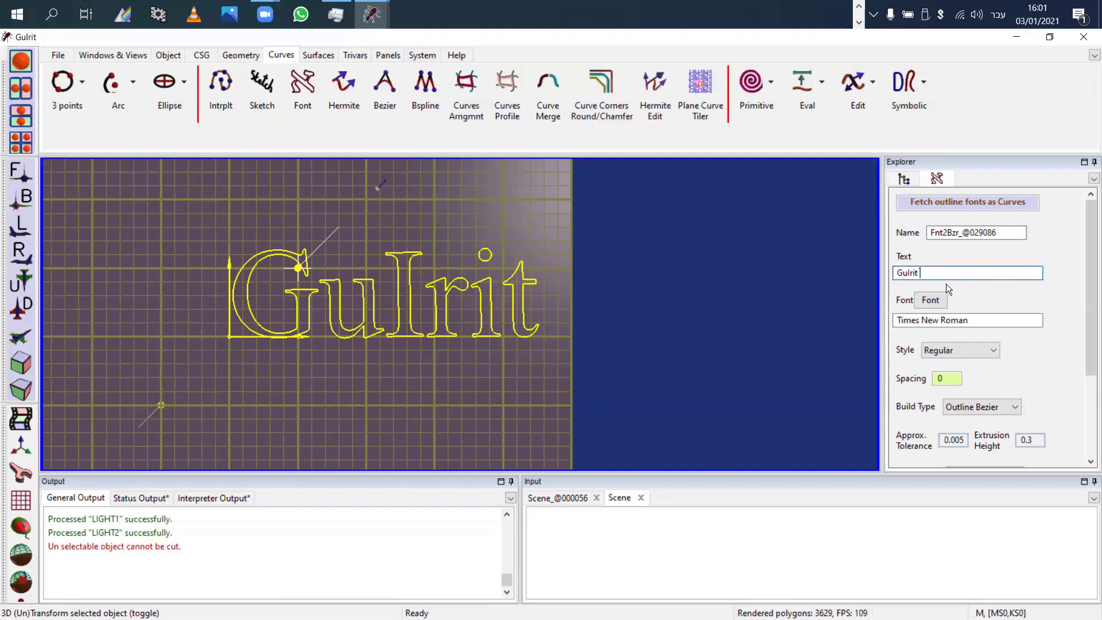
text(א)
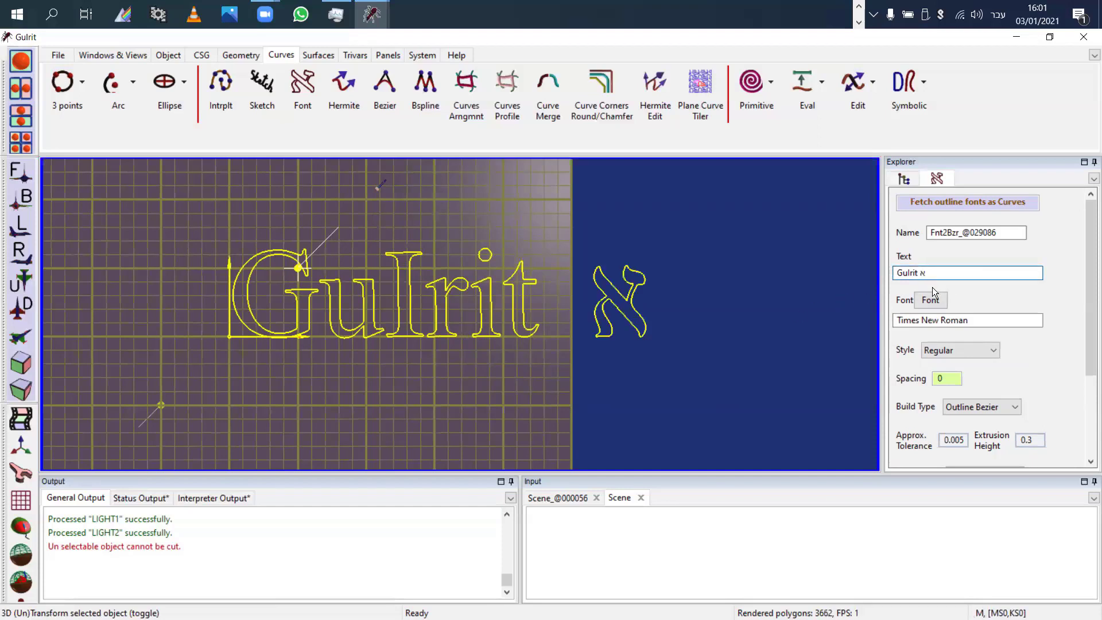
text(בג)
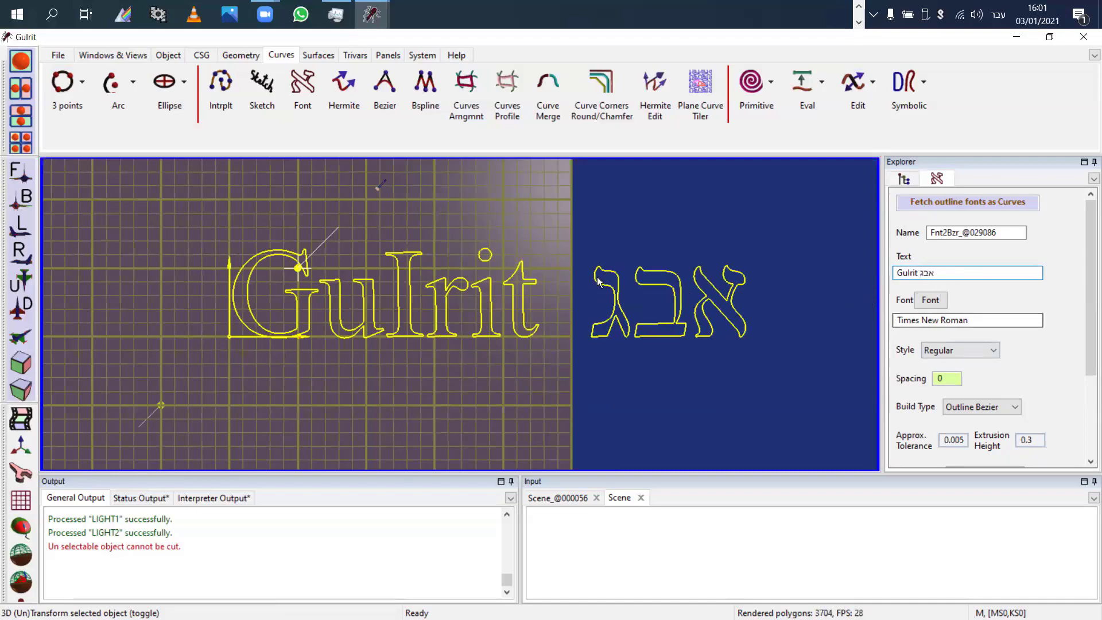
drag(510, 368, 564, 217)
right_drag(574, 280, 570, 231)
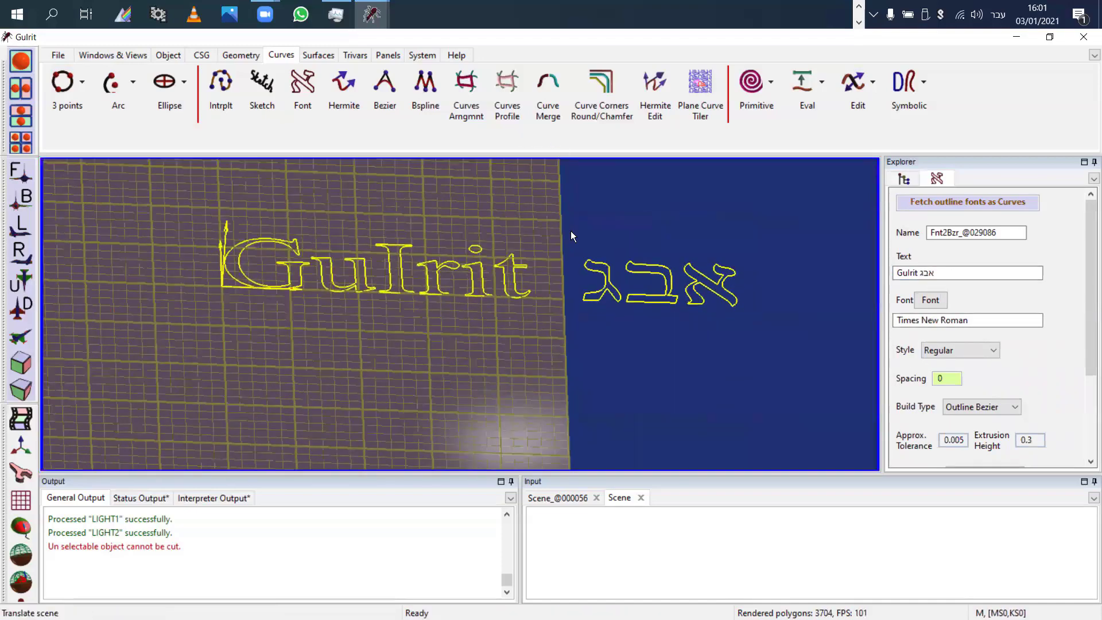
Step: Set the font of the outline text "GuIrit אבג" to Microsoft YaHei UI
middle_drag(574, 241, 637, 390)
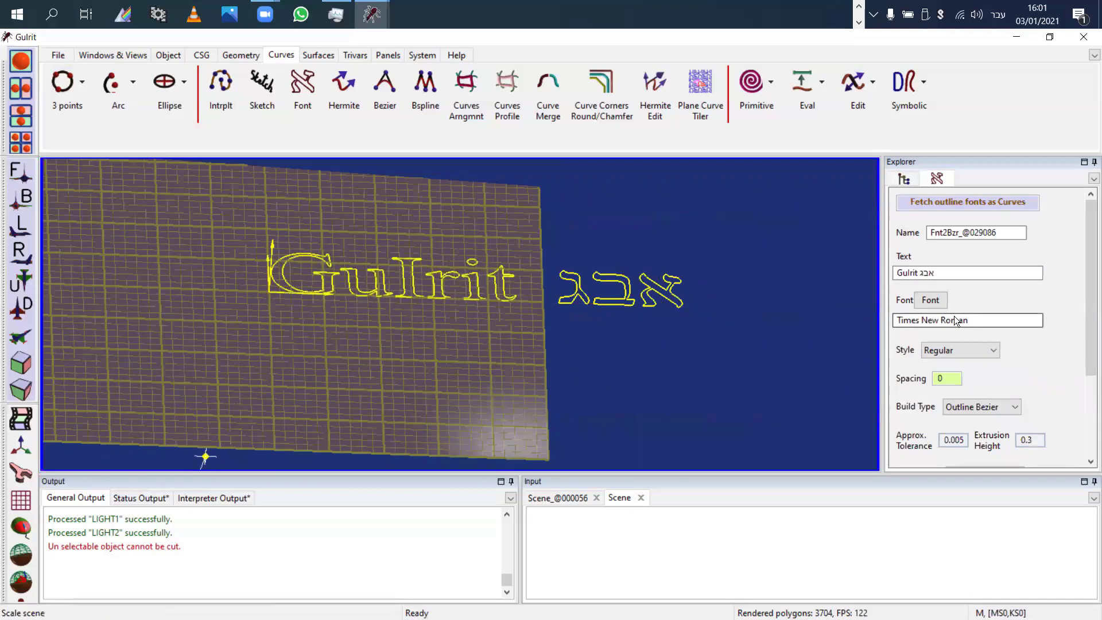
click(942, 299)
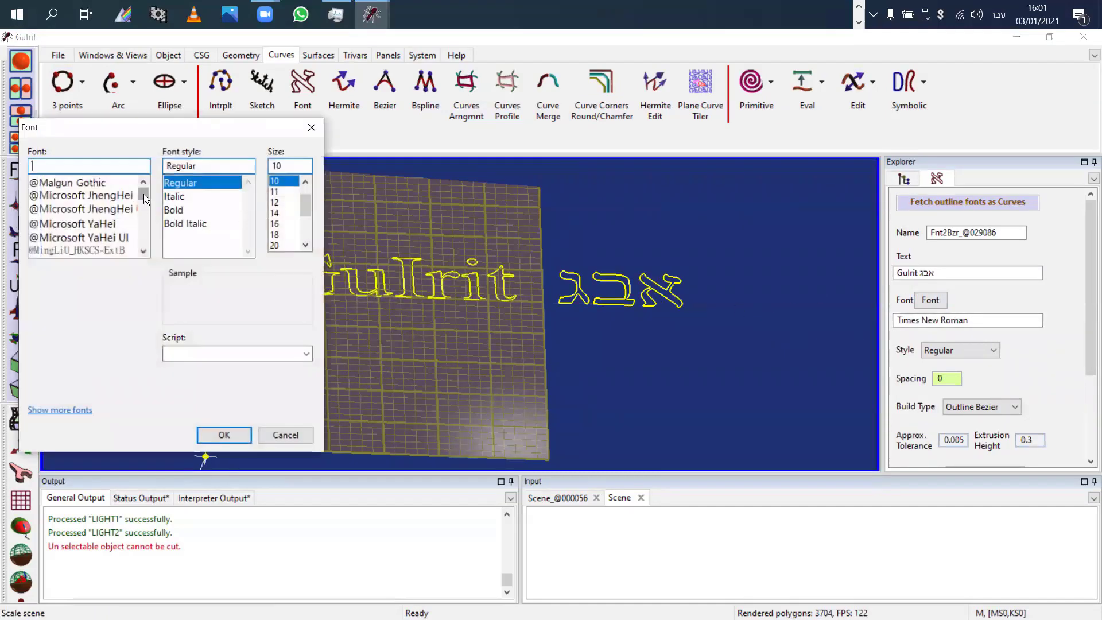
drag(143, 198, 133, 222)
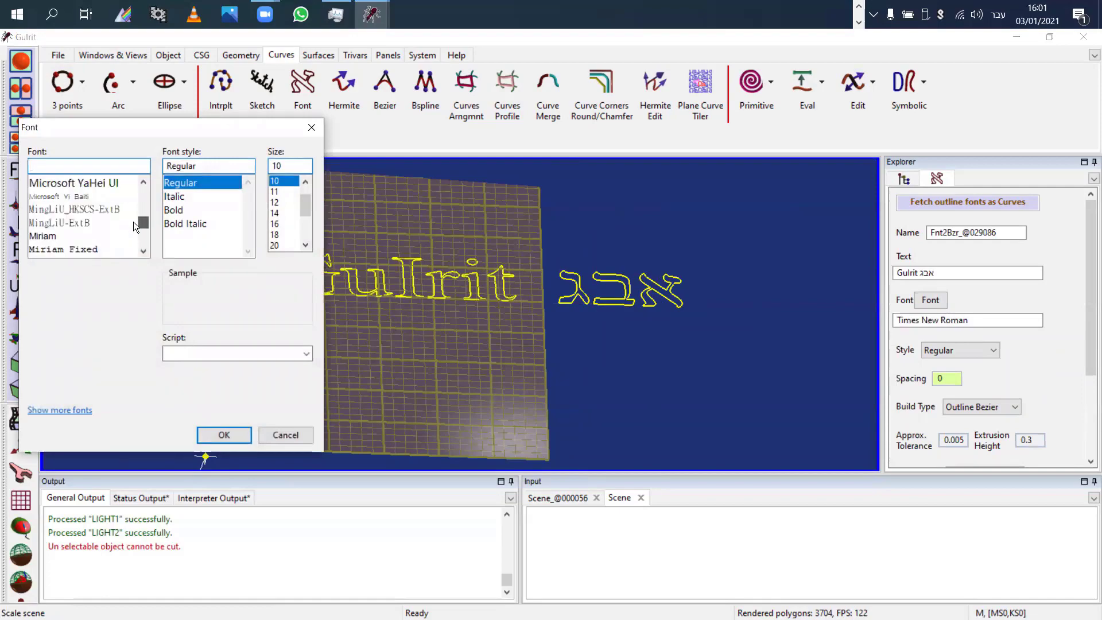
click(86, 183)
click(224, 435)
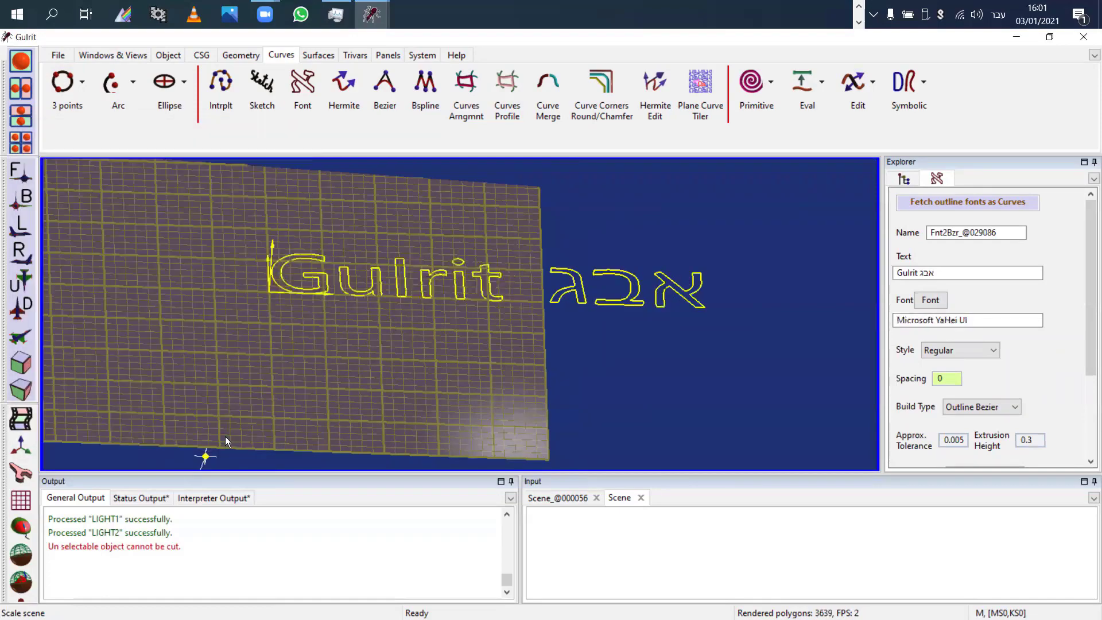
drag(536, 367, 593, 416)
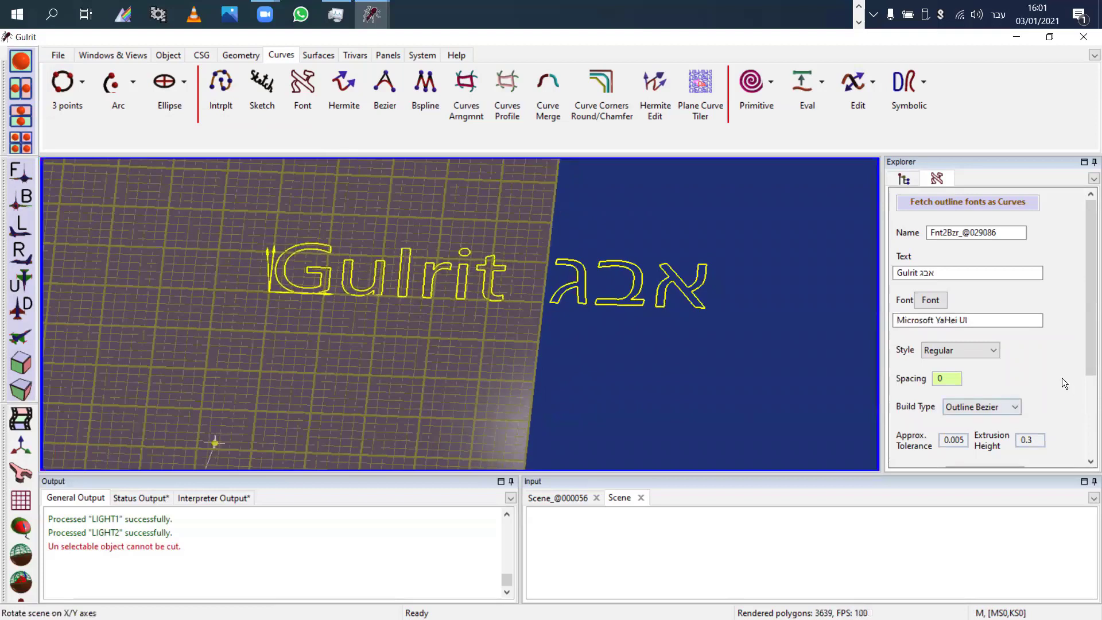
Step: Set the text's build type to Solid 3D ((Trim)Srfs) and accept the font object
drag(1090, 264, 1051, 324)
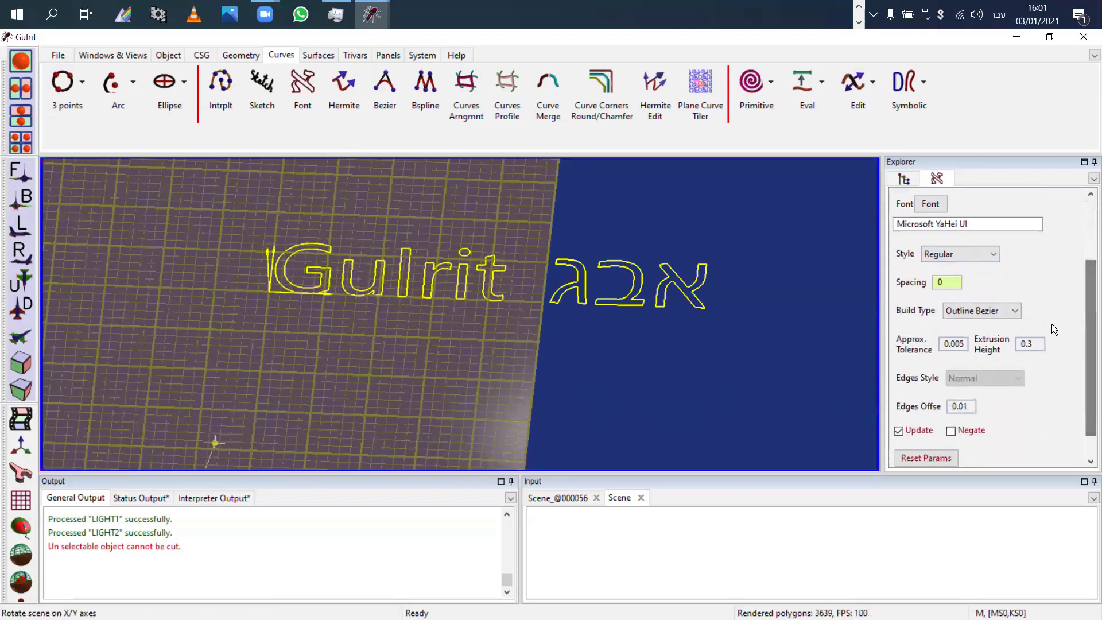
click(982, 307)
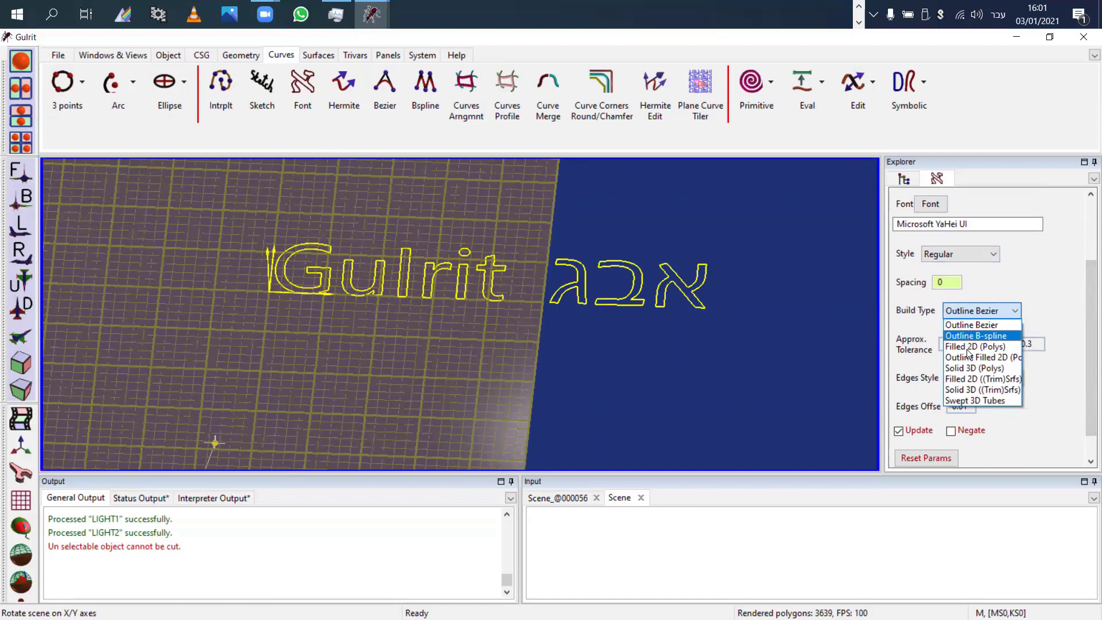
click(970, 390)
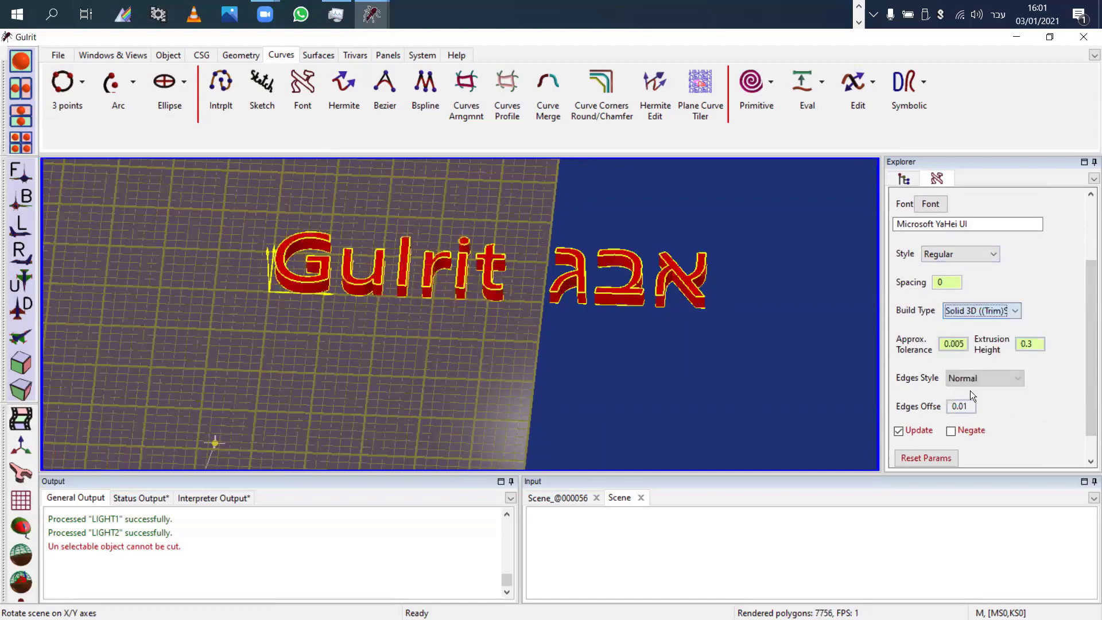
drag(745, 387, 723, 333)
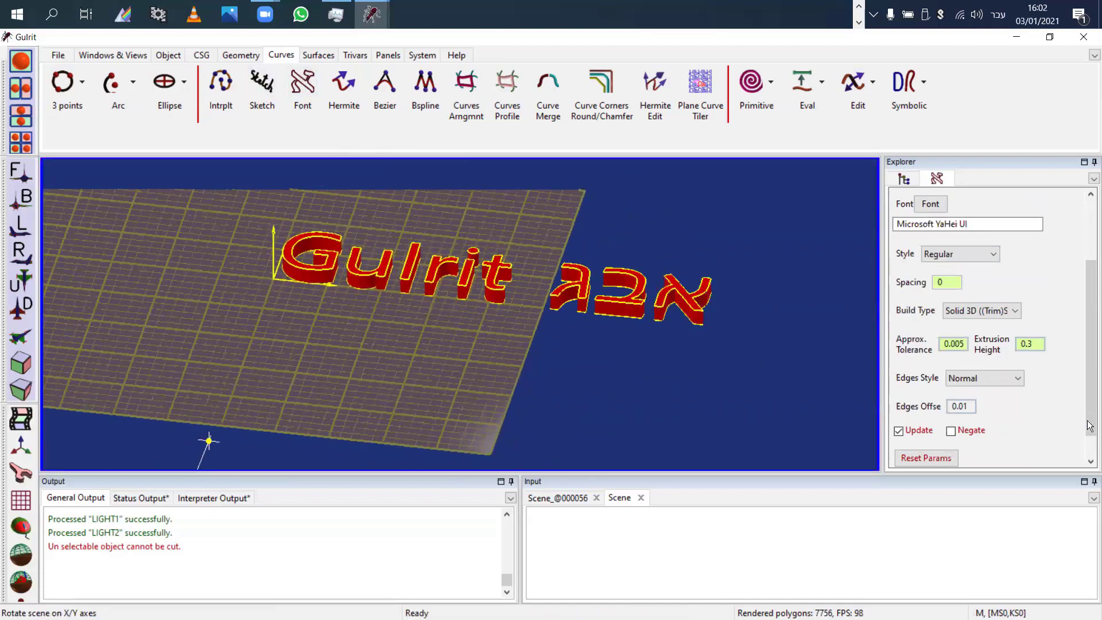
scroll(1089, 426, down, 2)
click(916, 455)
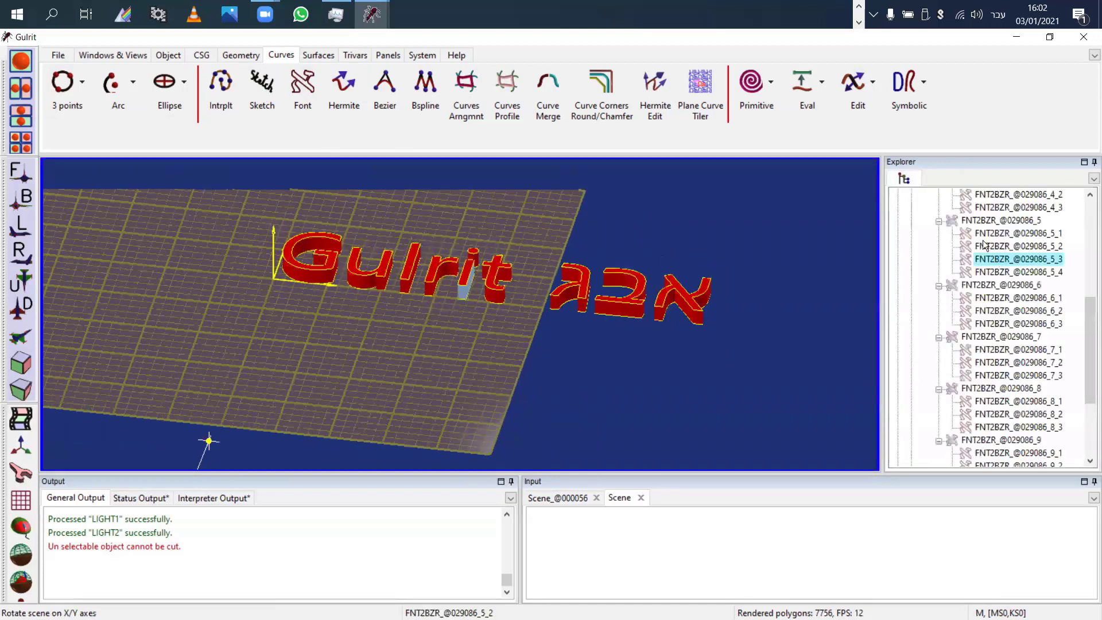
Step: Collapse the font text group in the active scene's geometry and hide the whole text object
scroll(972, 275, up, 7)
click(936, 246)
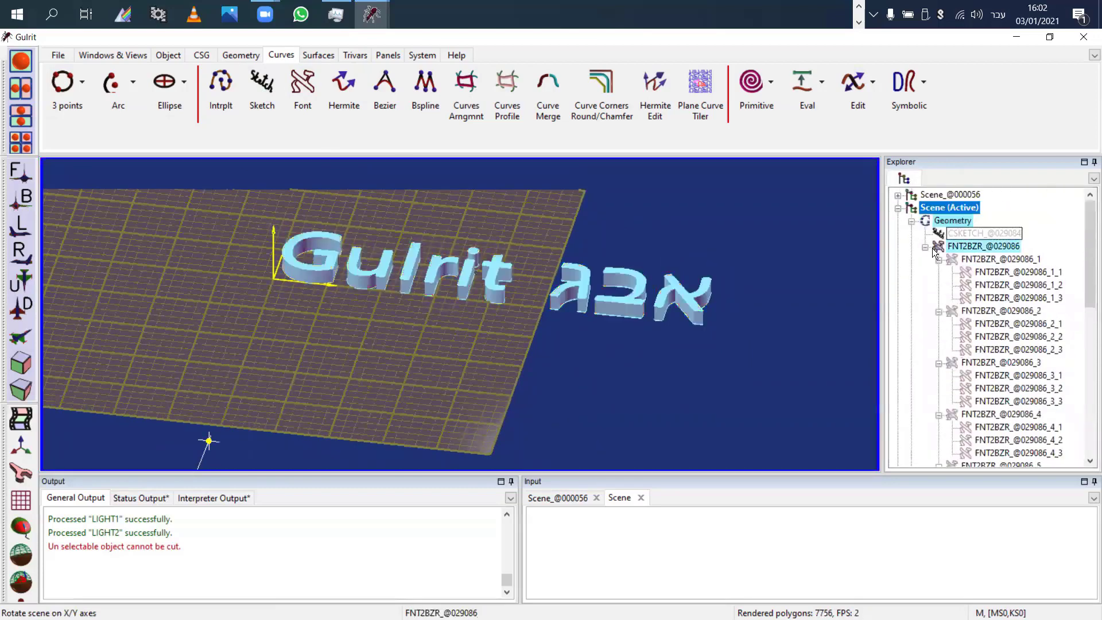
click(925, 248)
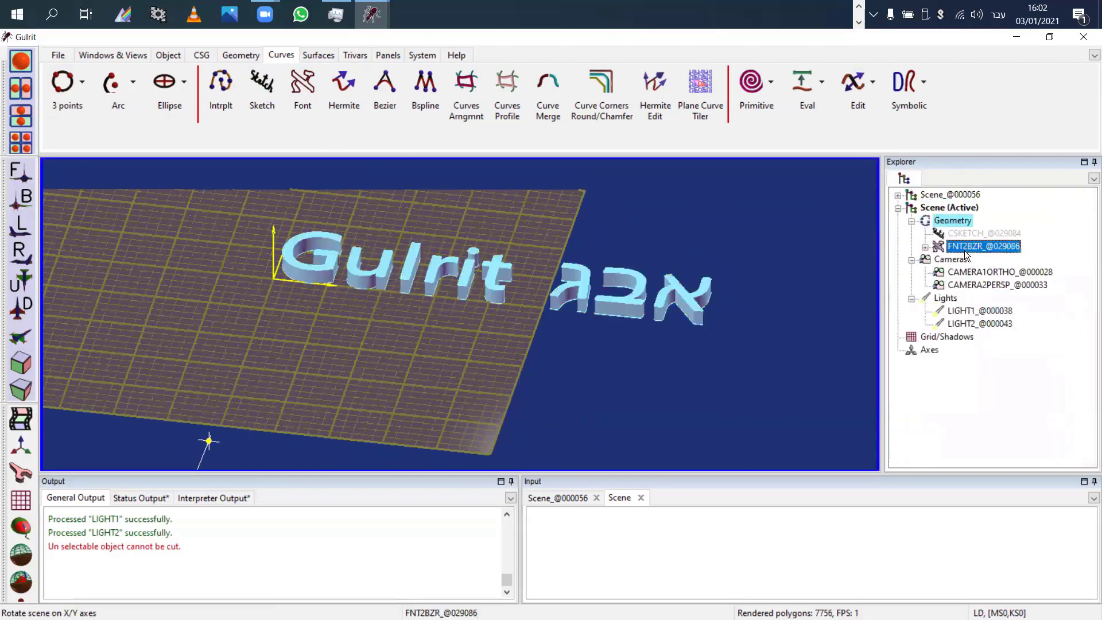
key(ctrl+h)
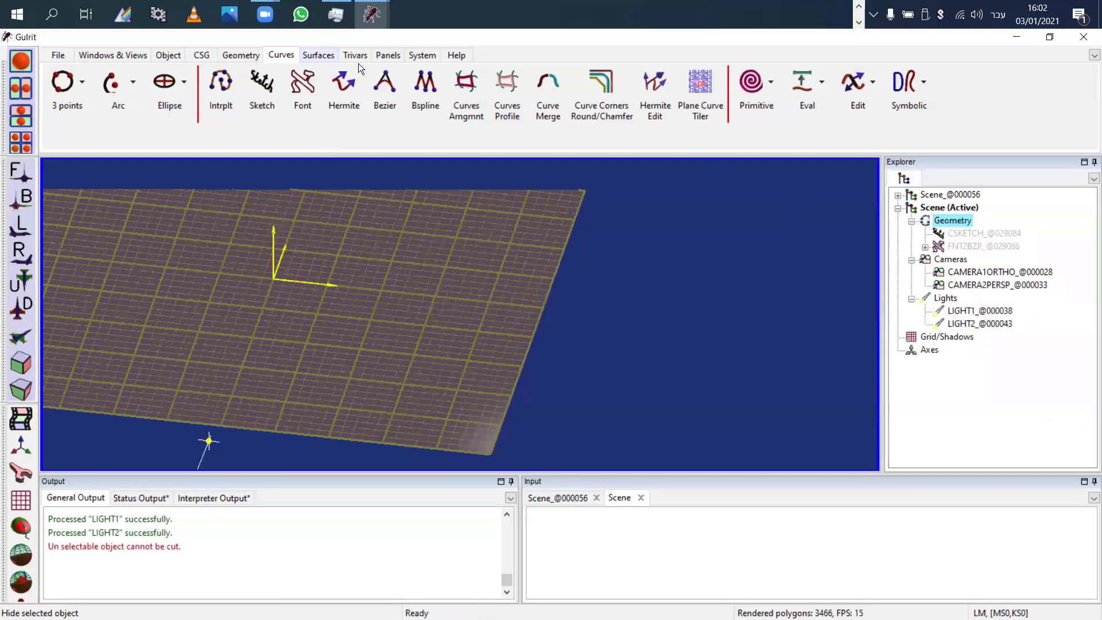
Step: Place eight control points in the front view for a Bezier curve looping around the area beside the origin
click(384, 86)
click(29, 167)
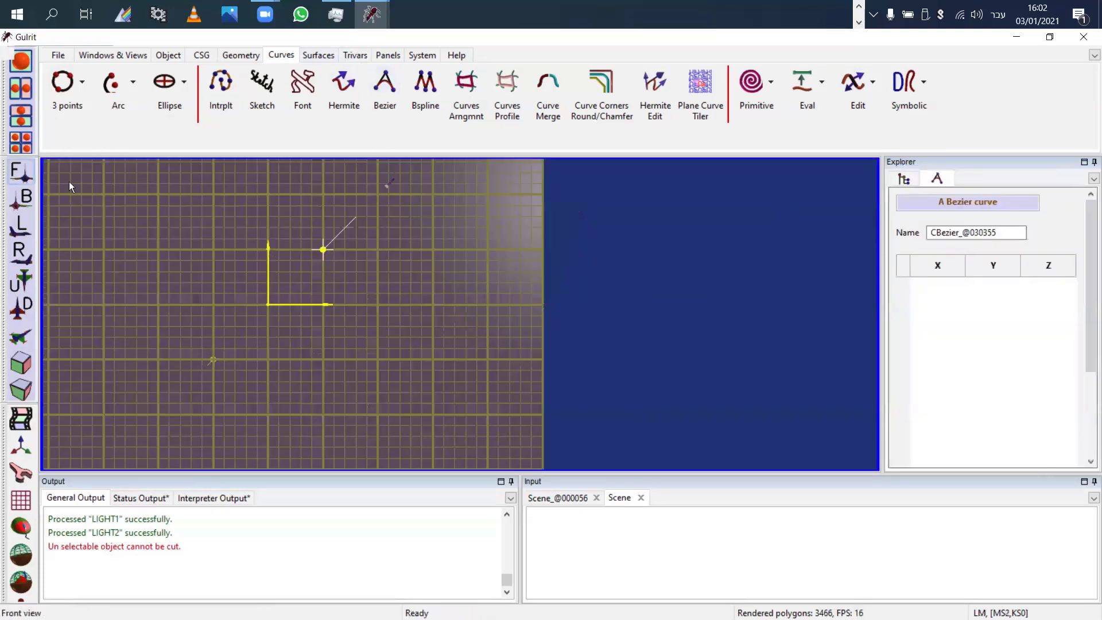
scroll(617, 281, up, 5)
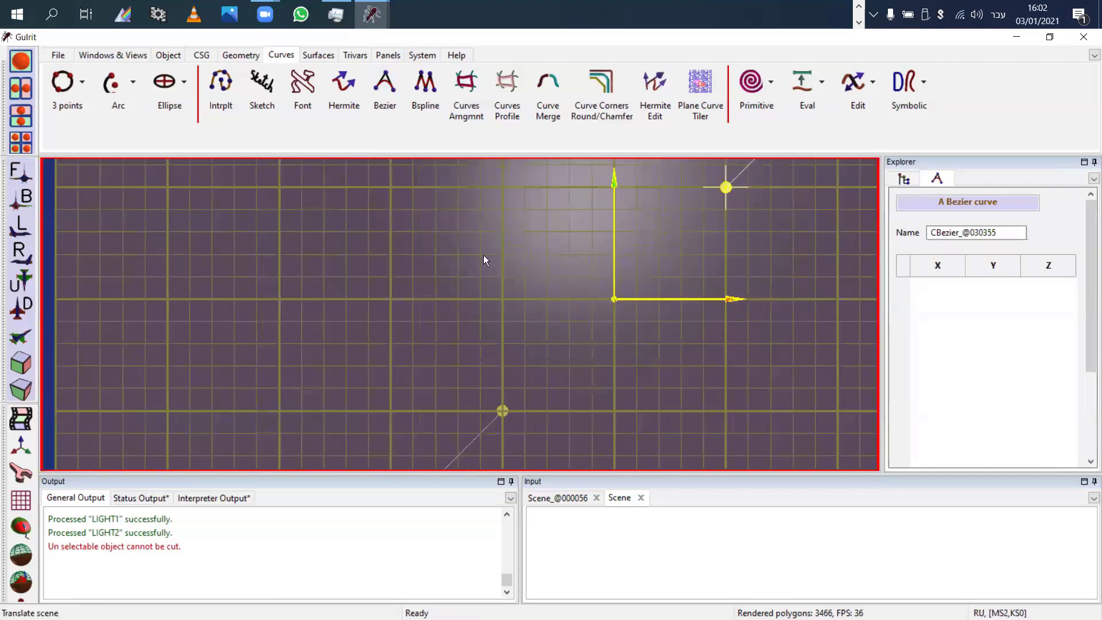
click(401, 225)
click(445, 303)
click(590, 355)
click(566, 262)
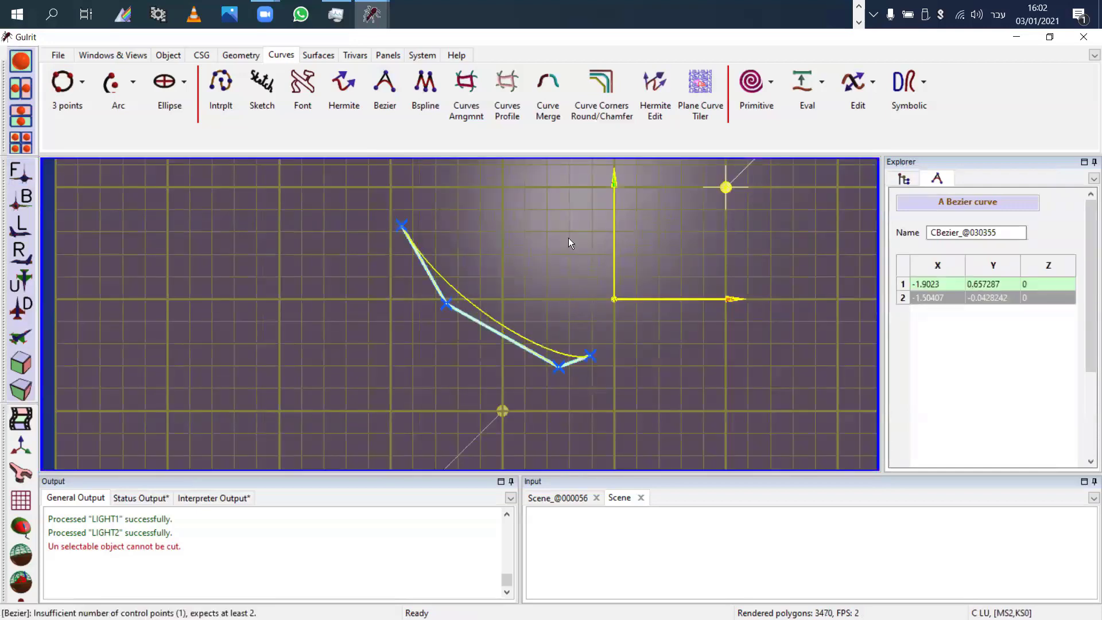
click(557, 198)
click(509, 195)
click(452, 212)
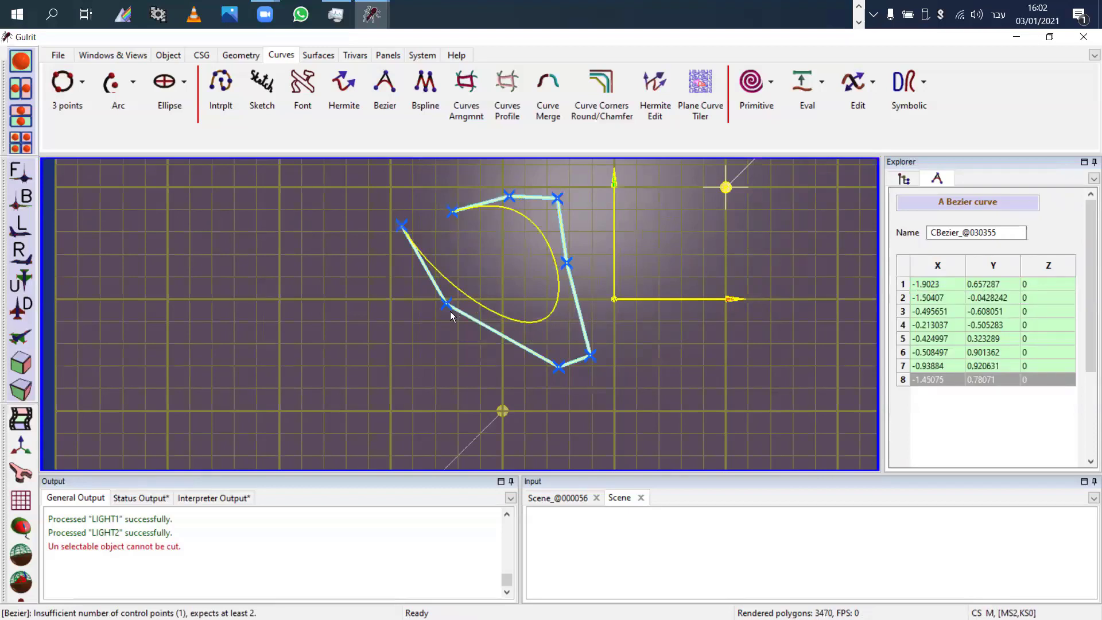
Step: Reshape the Bezier curve into a rounder loop by moving its second through sixth control points, and create it
drag(447, 306, 368, 332)
drag(560, 368, 417, 370)
drag(591, 357, 664, 377)
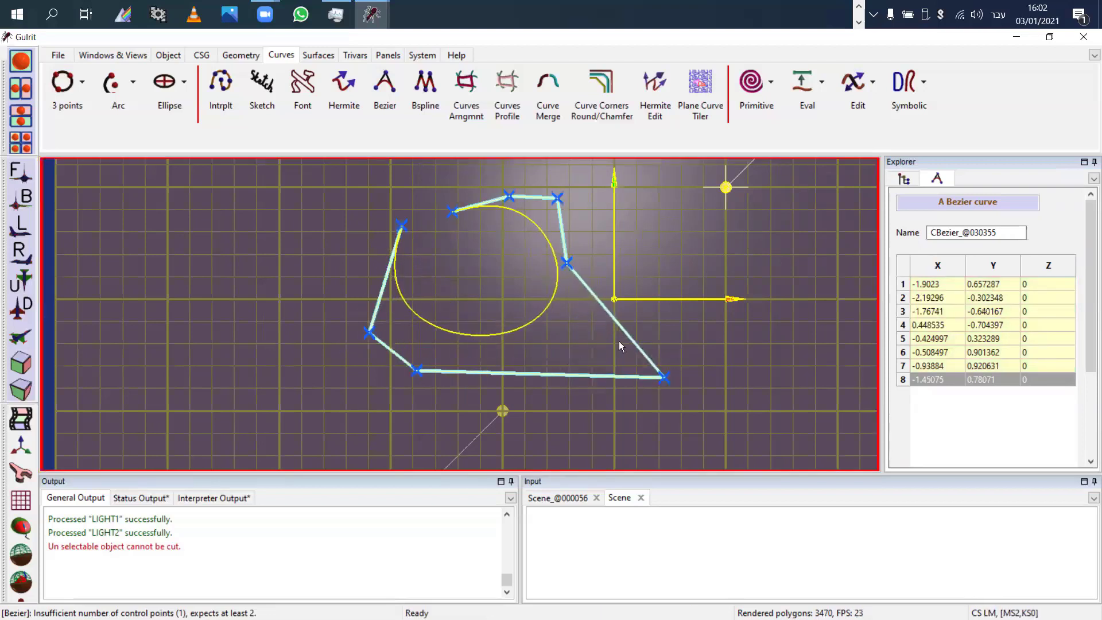
drag(567, 262, 477, 282)
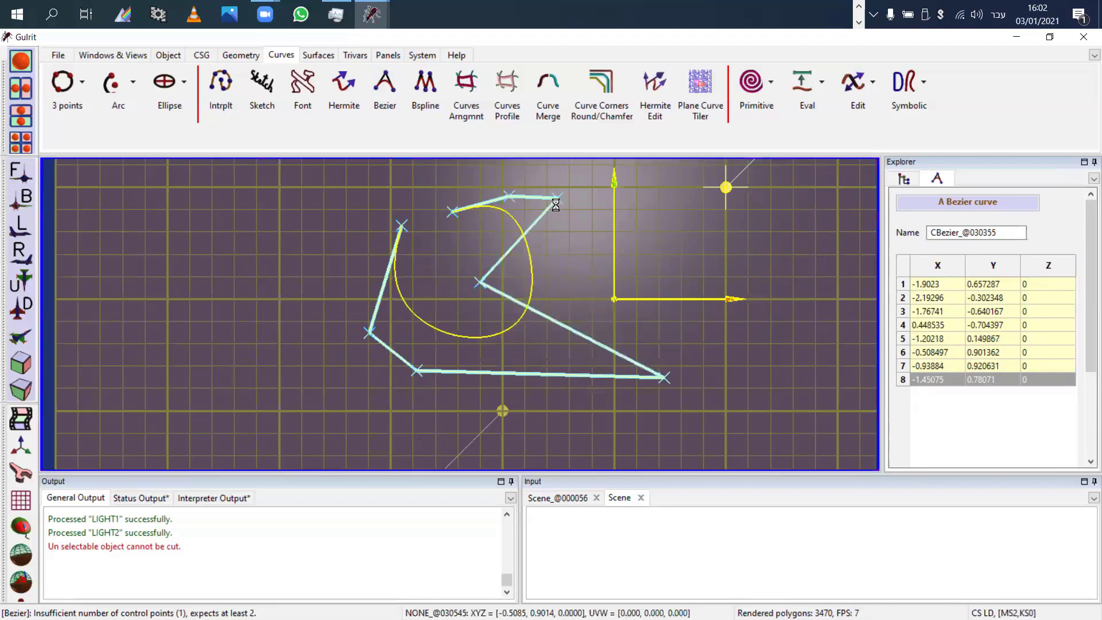
drag(556, 199, 576, 237)
drag(1090, 287, 1090, 370)
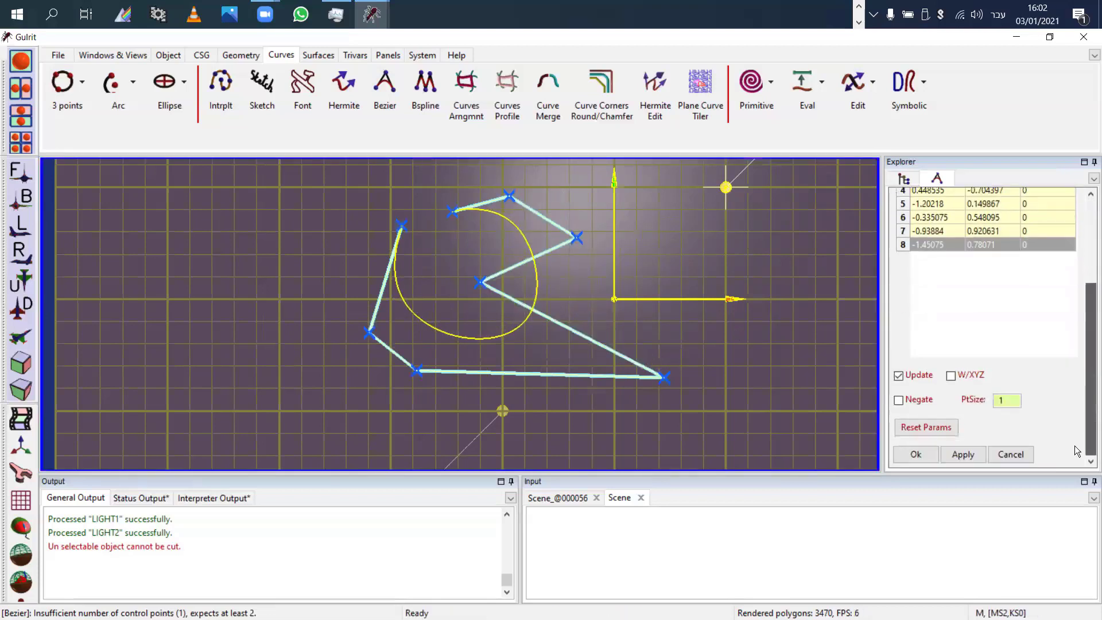
click(912, 454)
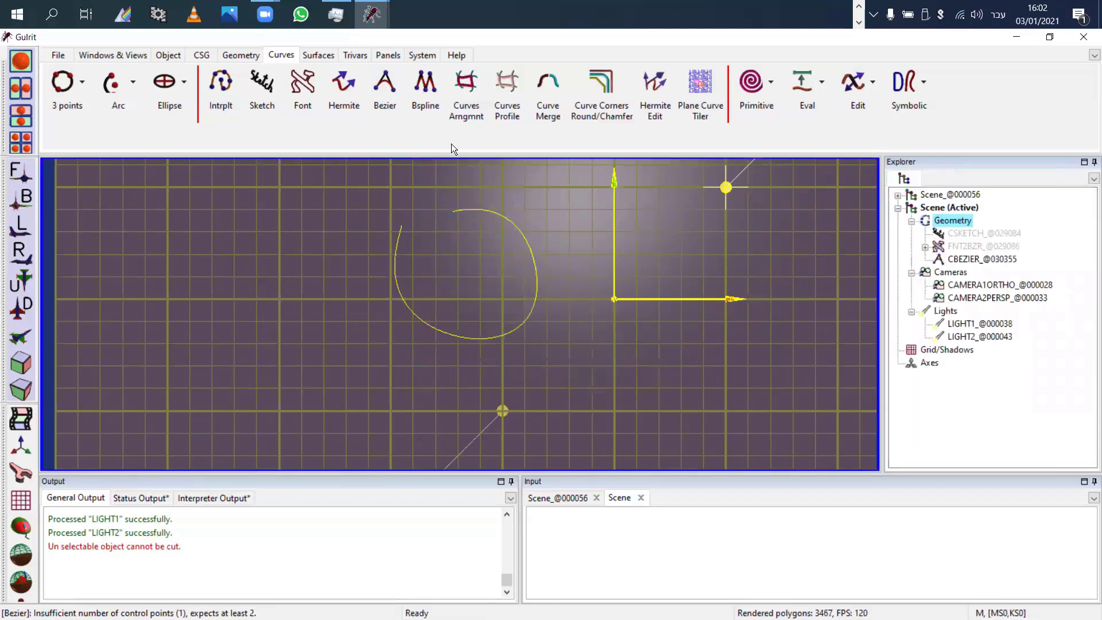
Step: Lay out a wavy B-spline curve with ten control points across the Bezier loop toward the origin
click(424, 87)
click(315, 219)
click(294, 300)
click(345, 346)
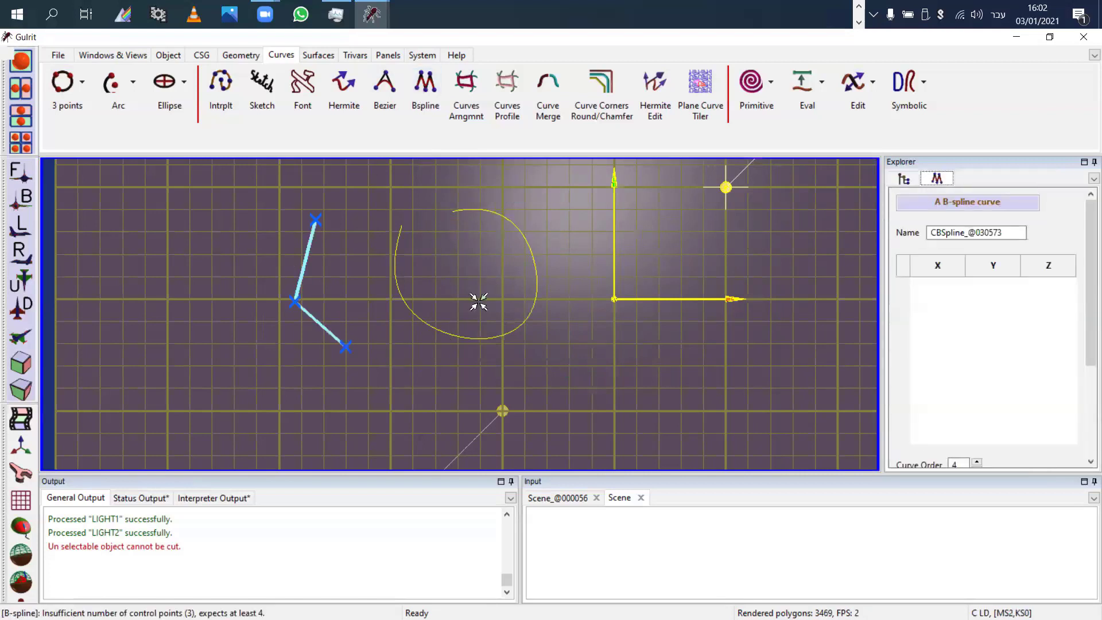
click(399, 360)
click(460, 328)
click(484, 265)
click(548, 225)
click(633, 285)
click(645, 362)
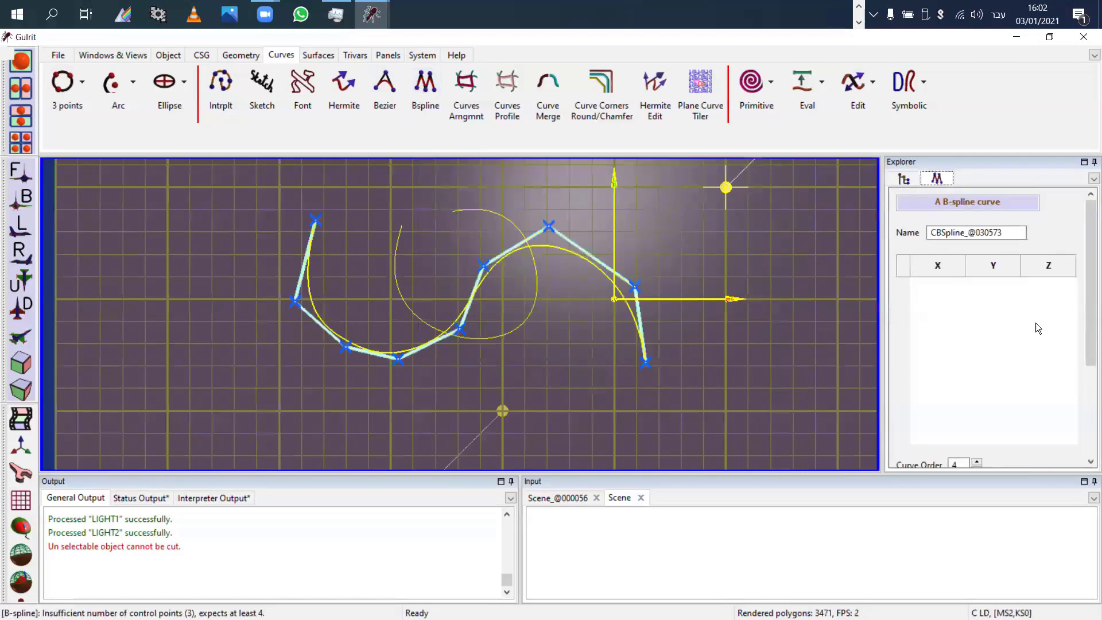
Step: Try different curve orders for the B-spline, going up to 11, and settle on order 6
scroll(1027, 338, down, 3)
scroll(1014, 354, up, 3)
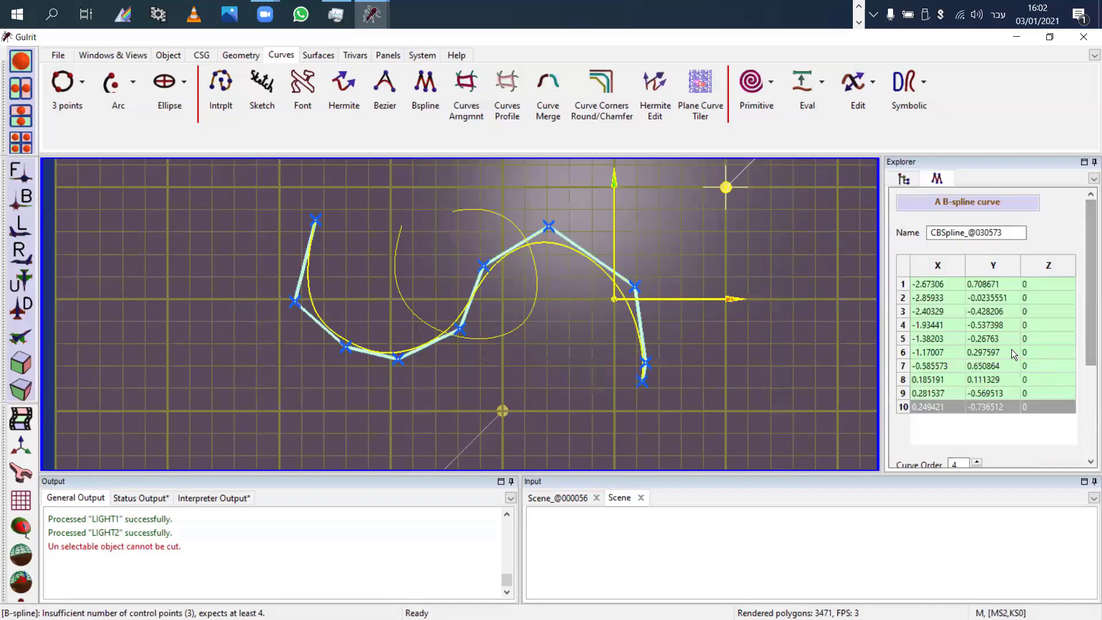
scroll(1001, 373, down, 3)
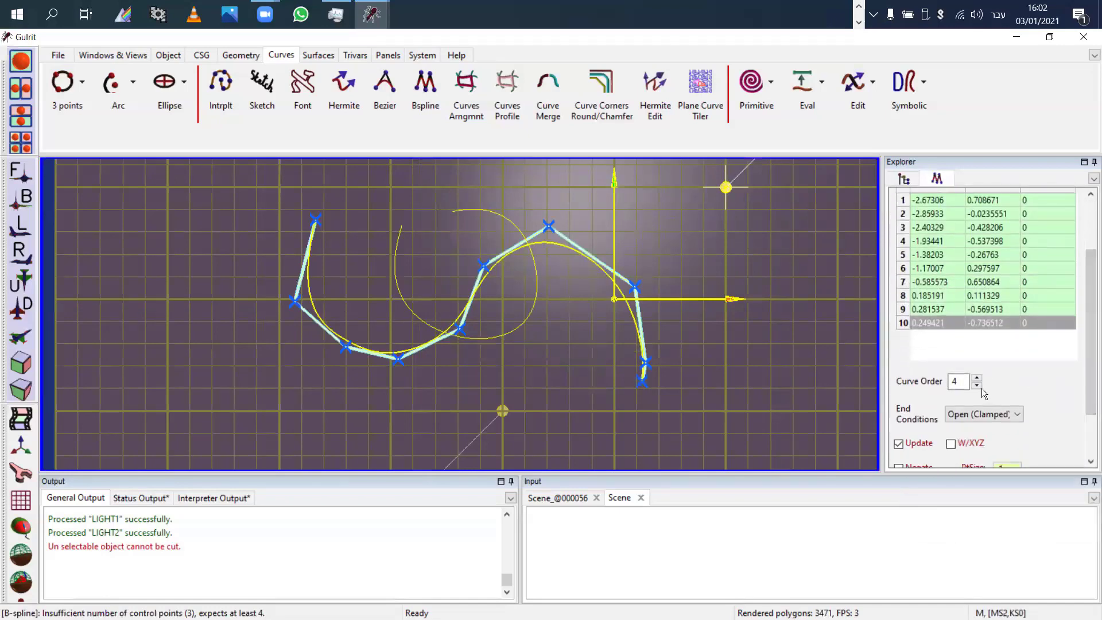
click(977, 386)
click(978, 387)
click(977, 379)
click(977, 377)
click(978, 377)
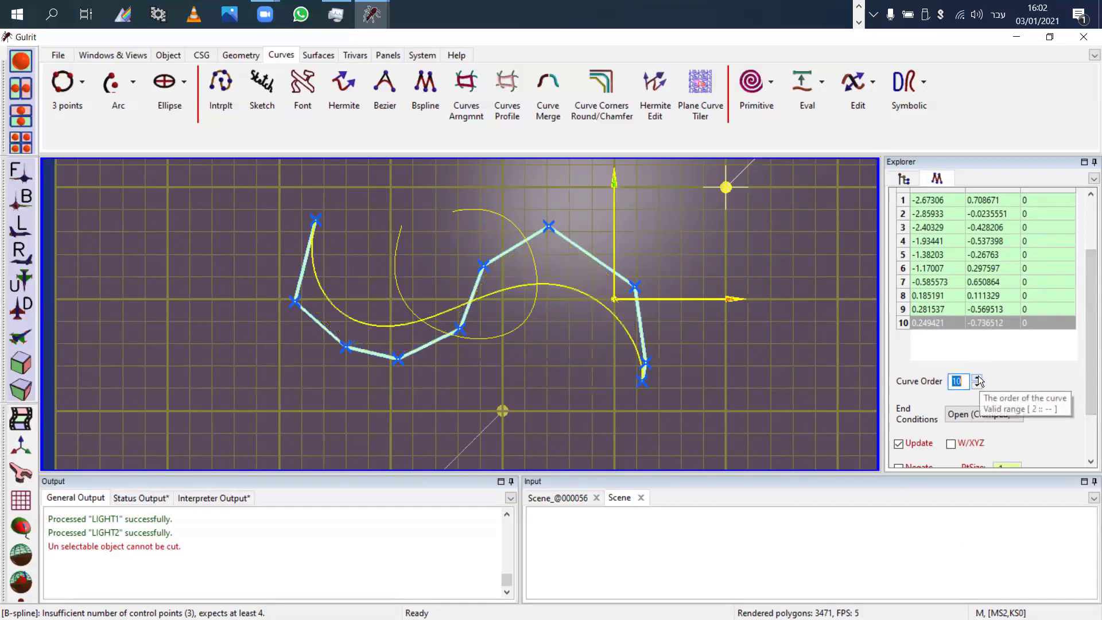
click(979, 378)
click(978, 377)
click(977, 386)
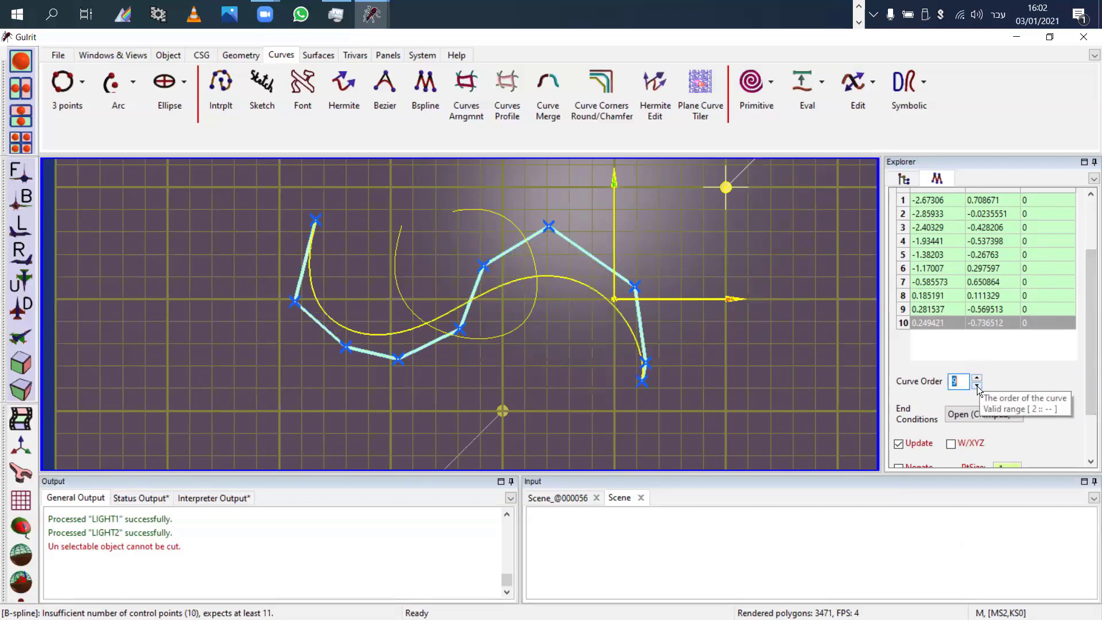
drag(1091, 377, 1090, 404)
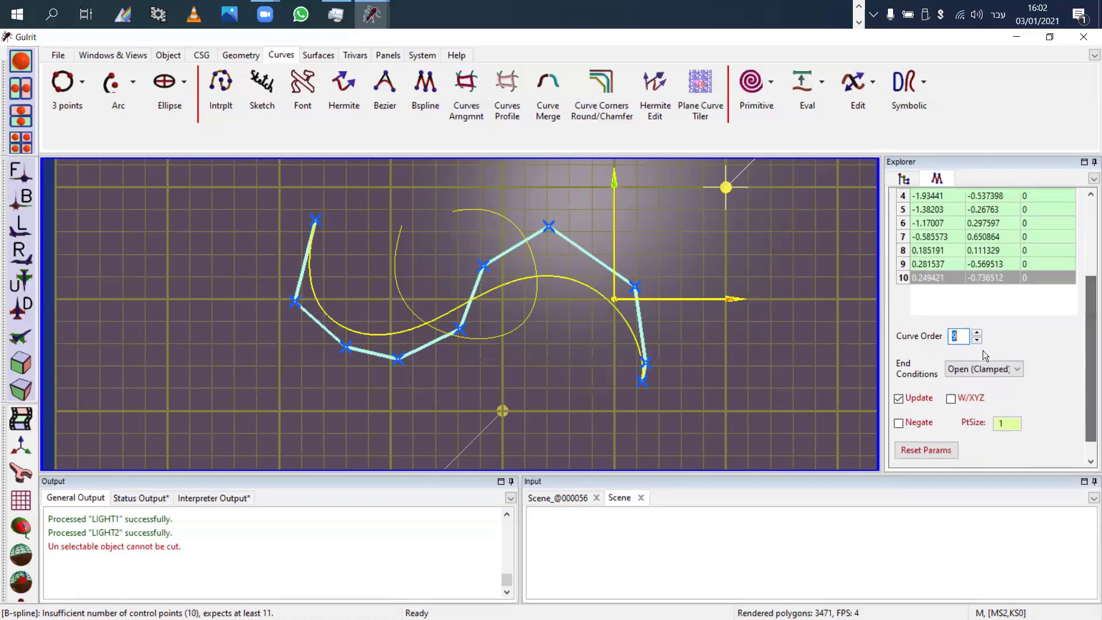
click(976, 339)
click(977, 339)
click(977, 339)
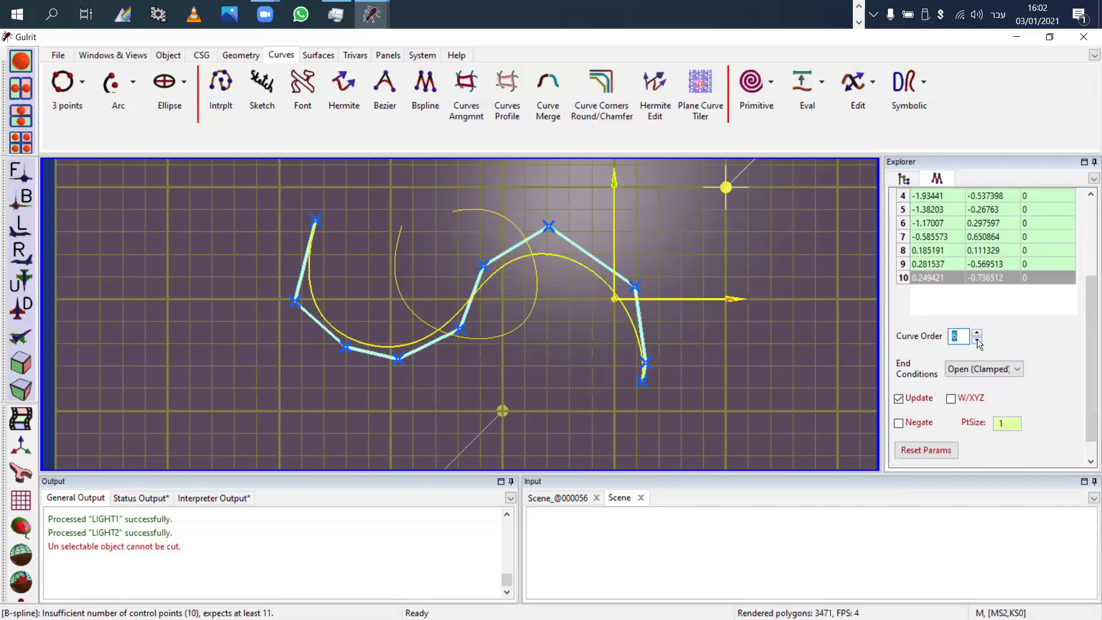
Step: Try Periodic and Float end conditions on the B-spline, and return to Open (Clamped)
click(975, 369)
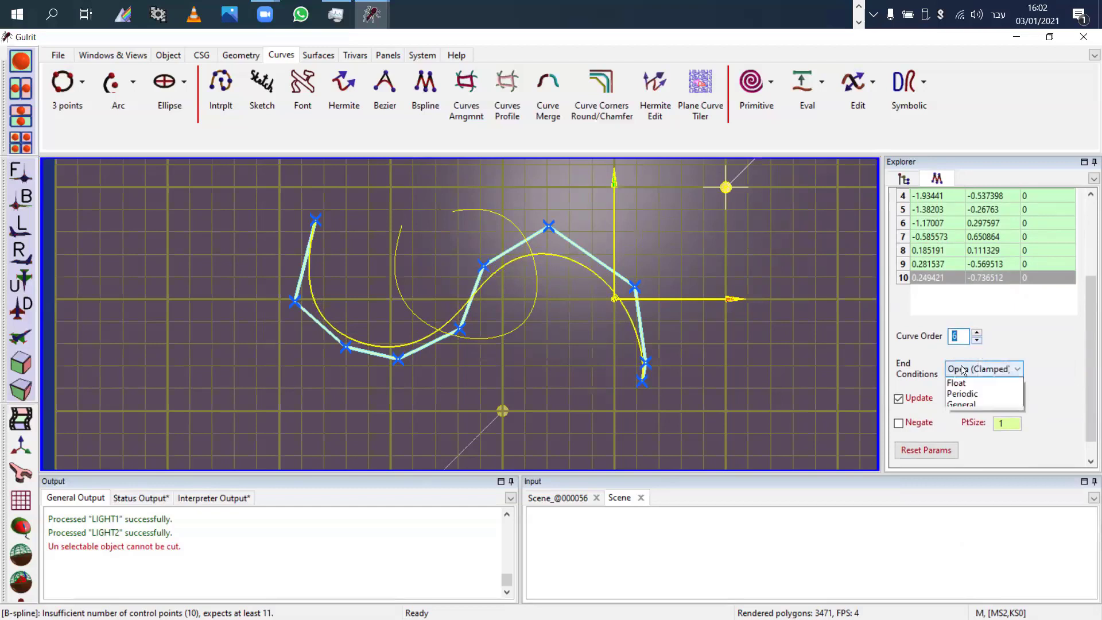
click(969, 404)
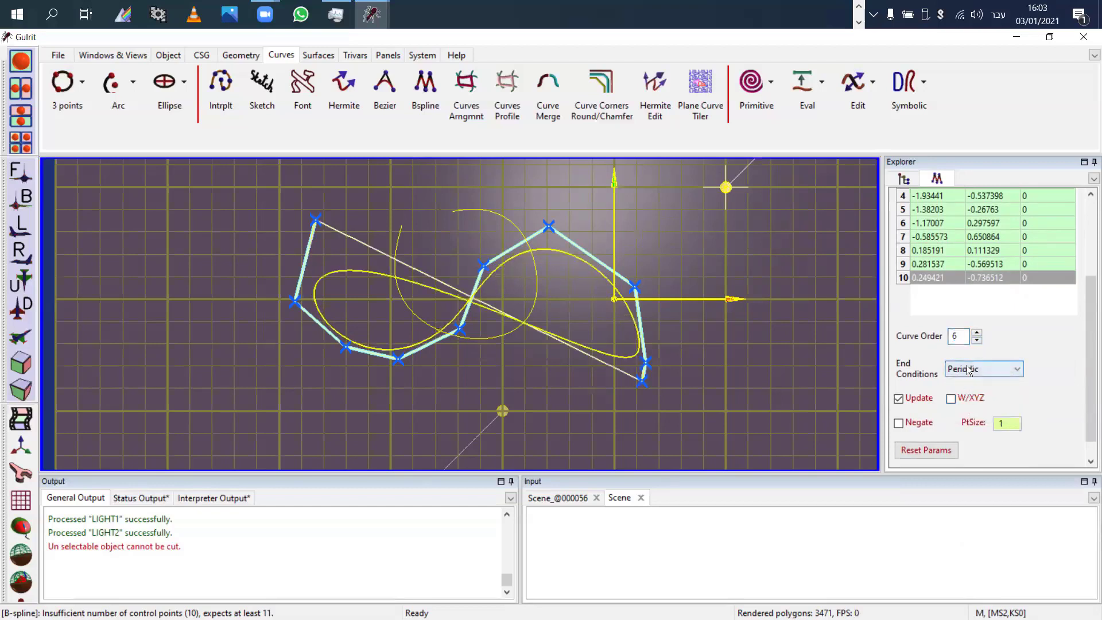
click(971, 373)
click(974, 393)
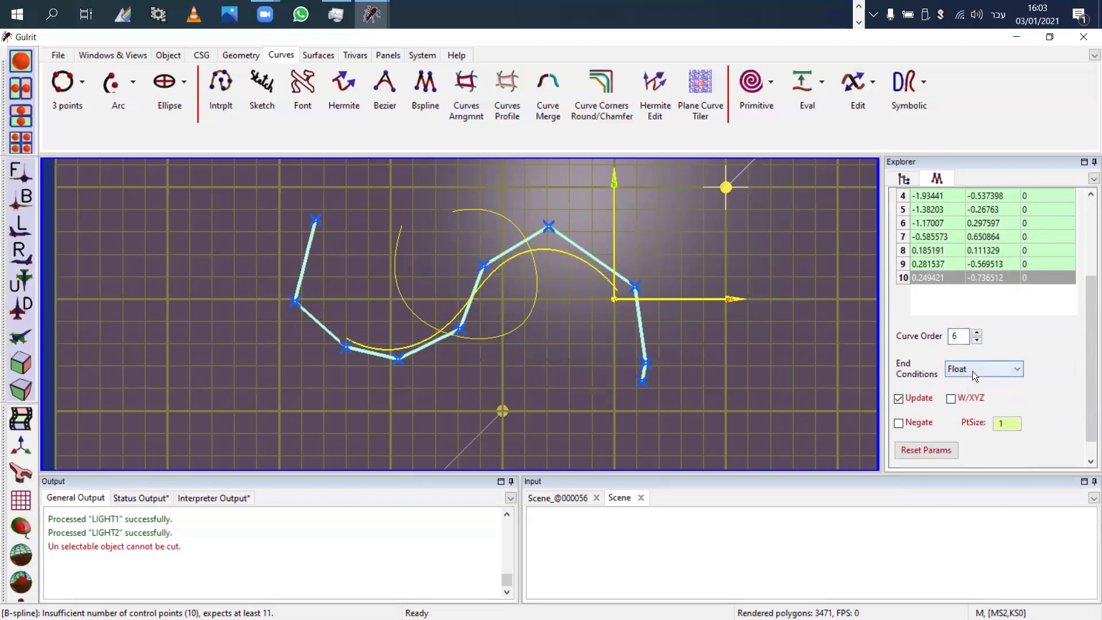
click(995, 368)
click(984, 381)
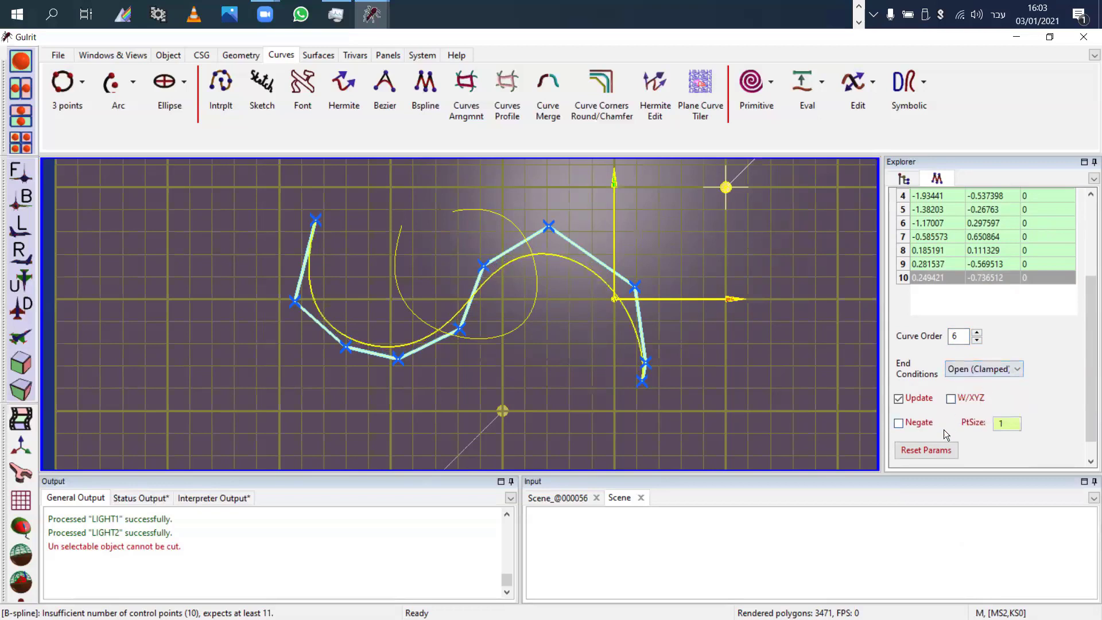
Step: Reset the B-spline parameters to discard its control points, and close the curve form
click(931, 451)
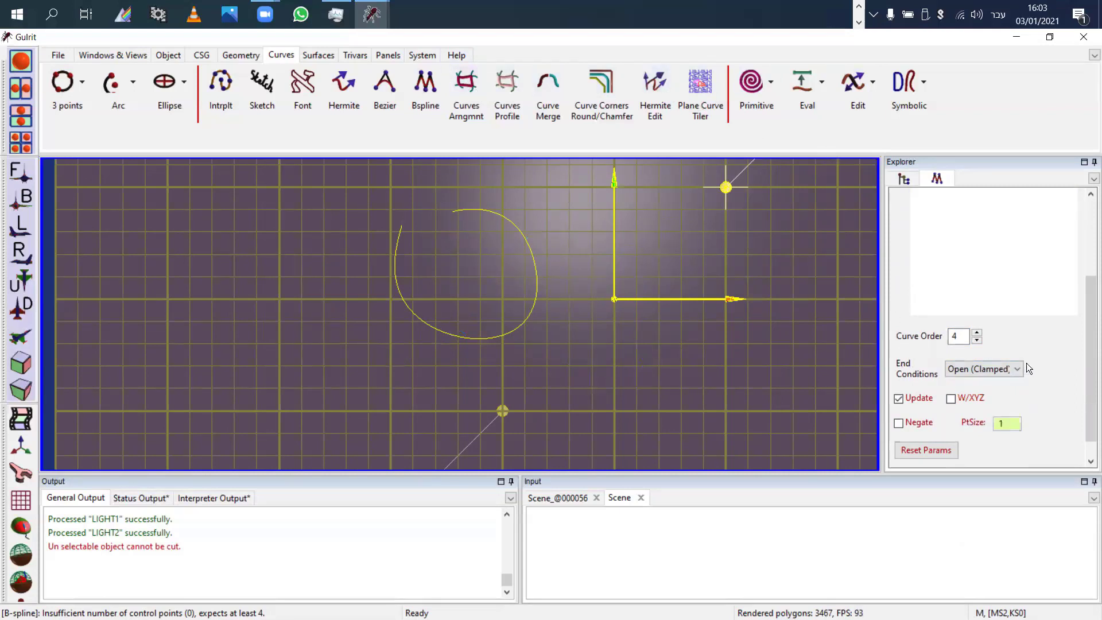
scroll(1033, 373, down, 1)
click(929, 453)
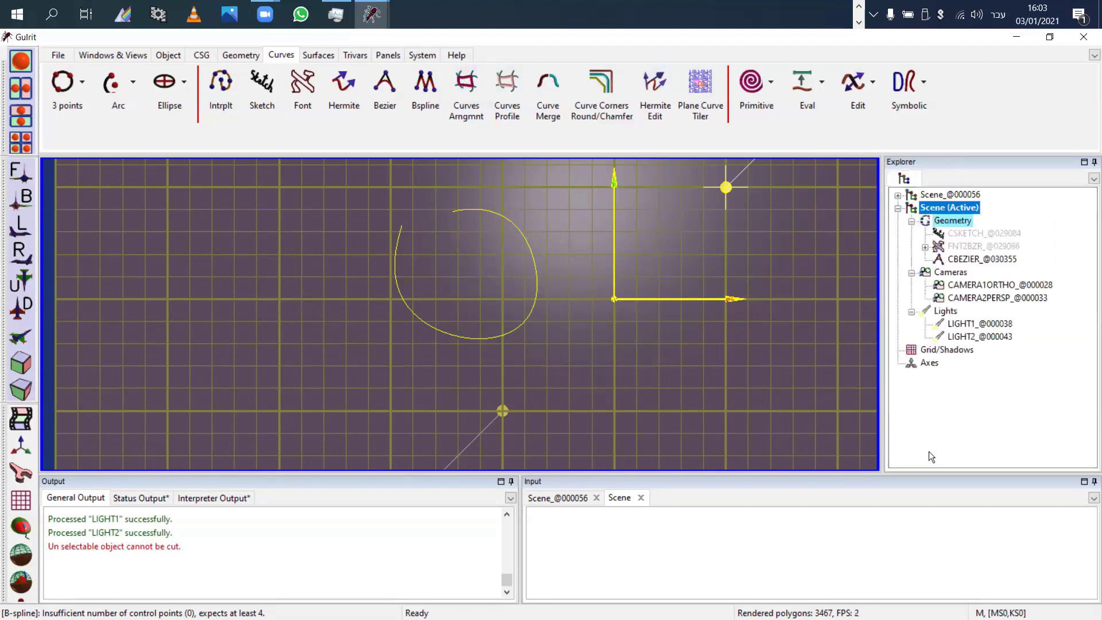
Step: Cut the Bezier curve from the active scene's geometry
click(994, 260)
key(ctrl+x)
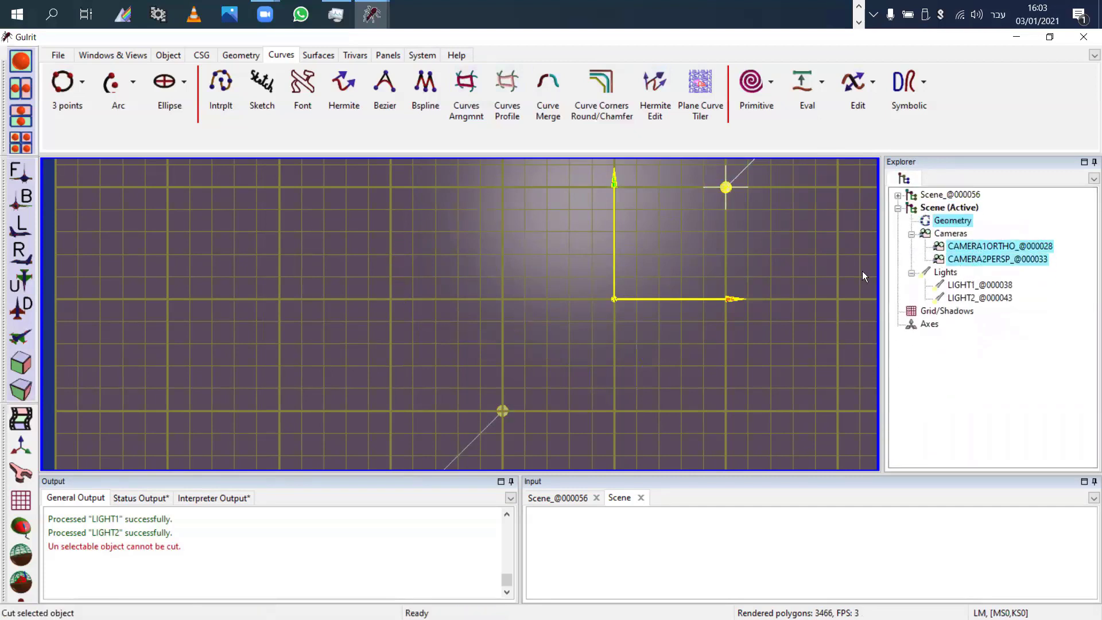
Step: Preview a sine curve primitive with the default settings and inspect its shape
click(771, 82)
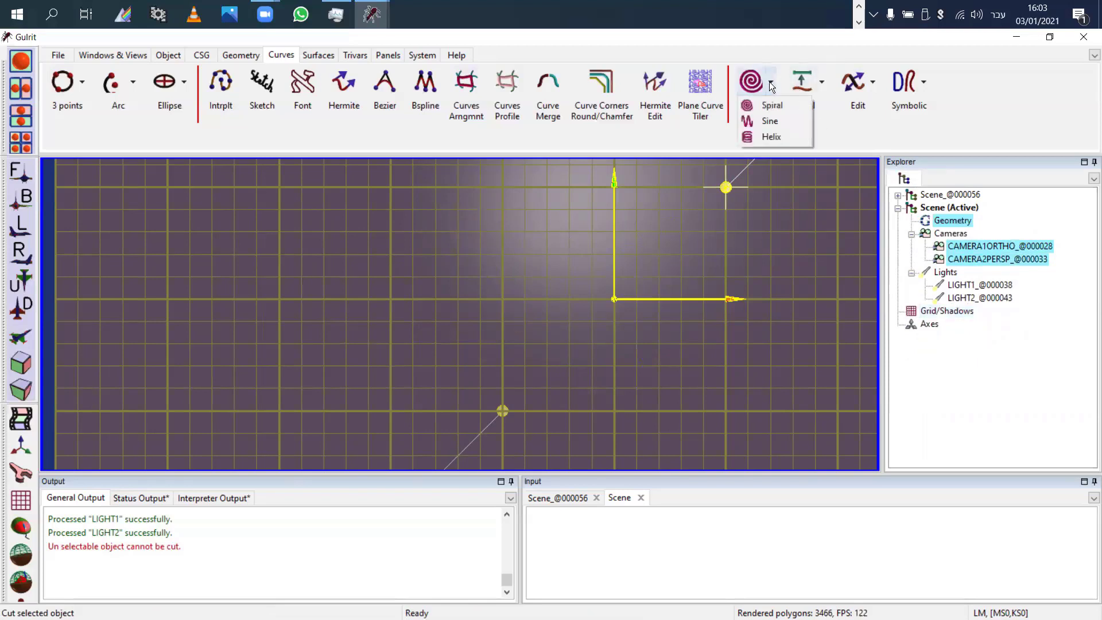
click(761, 119)
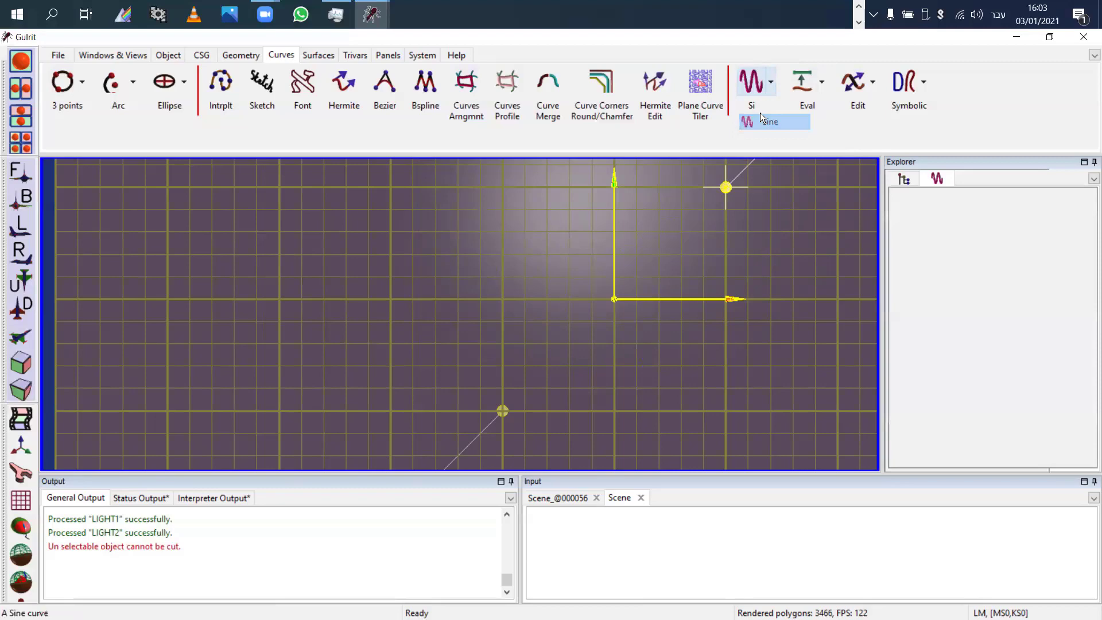
click(771, 82)
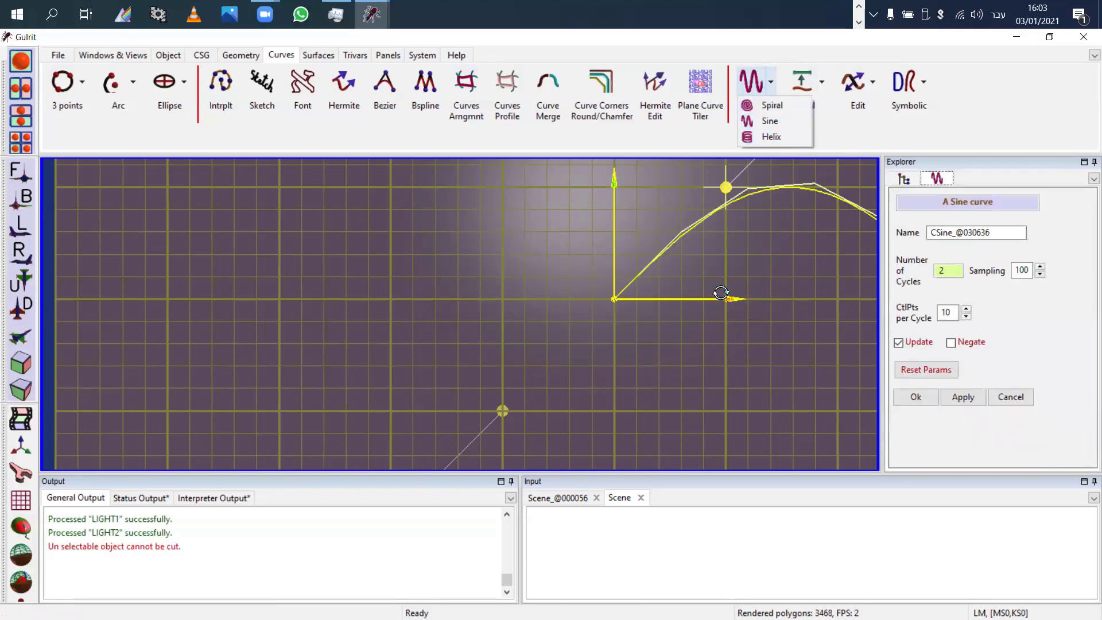
drag(720, 293, 731, 298)
middle_drag(853, 391, 617, 392)
right_drag(600, 347, 171, 294)
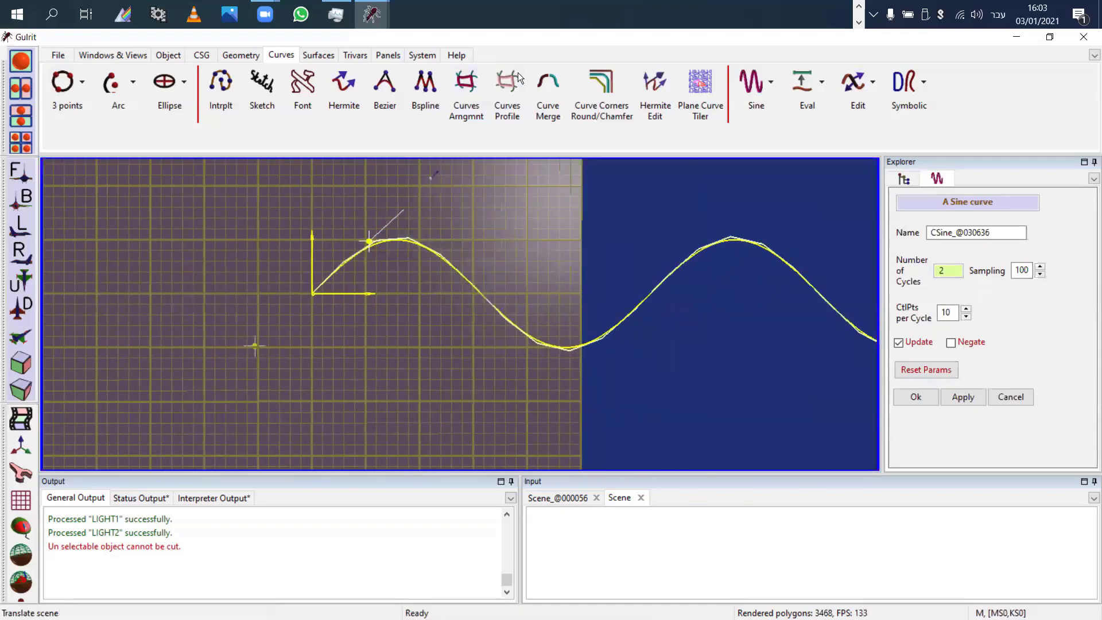
Step: Start a helix curve primitive and set its pitch to 0.12
click(771, 82)
click(763, 136)
drag(466, 458, 963, 346)
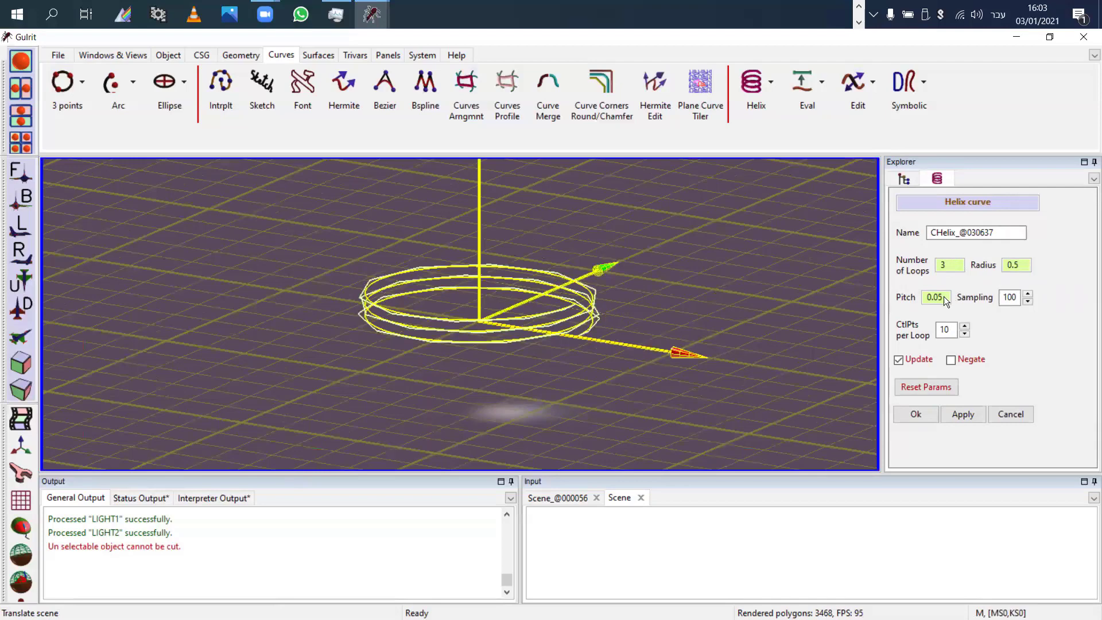
drag(944, 296, 920, 291)
right_drag(745, 285, 811, 345)
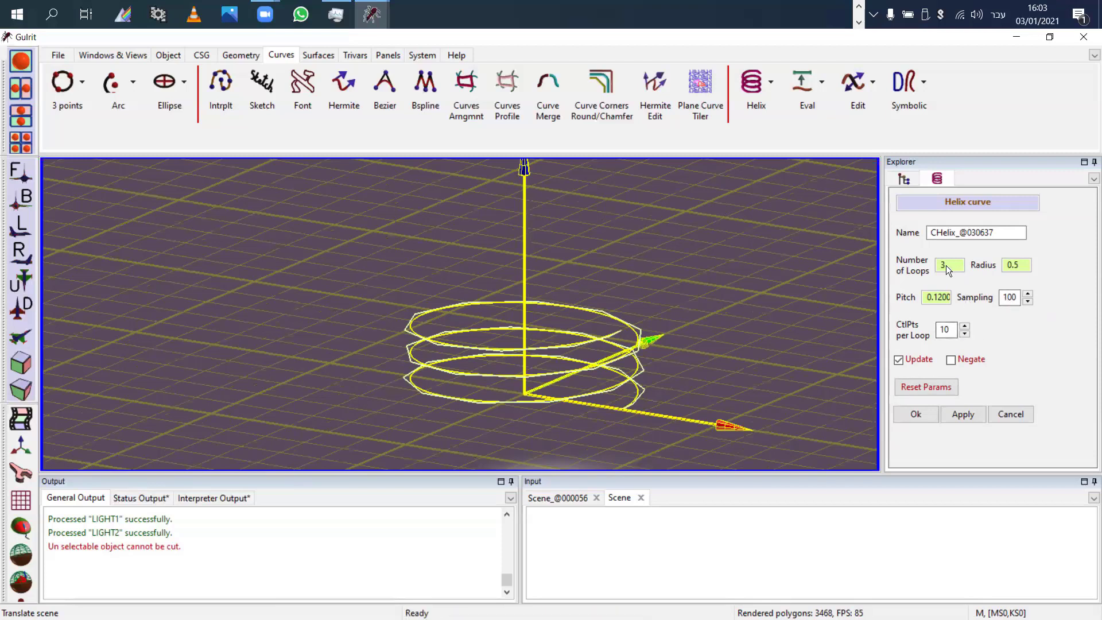
Step: Set the helix to 3.44 loops with a radius of 0.31 and create it
drag(945, 265, 920, 254)
drag(1019, 267, 1008, 264)
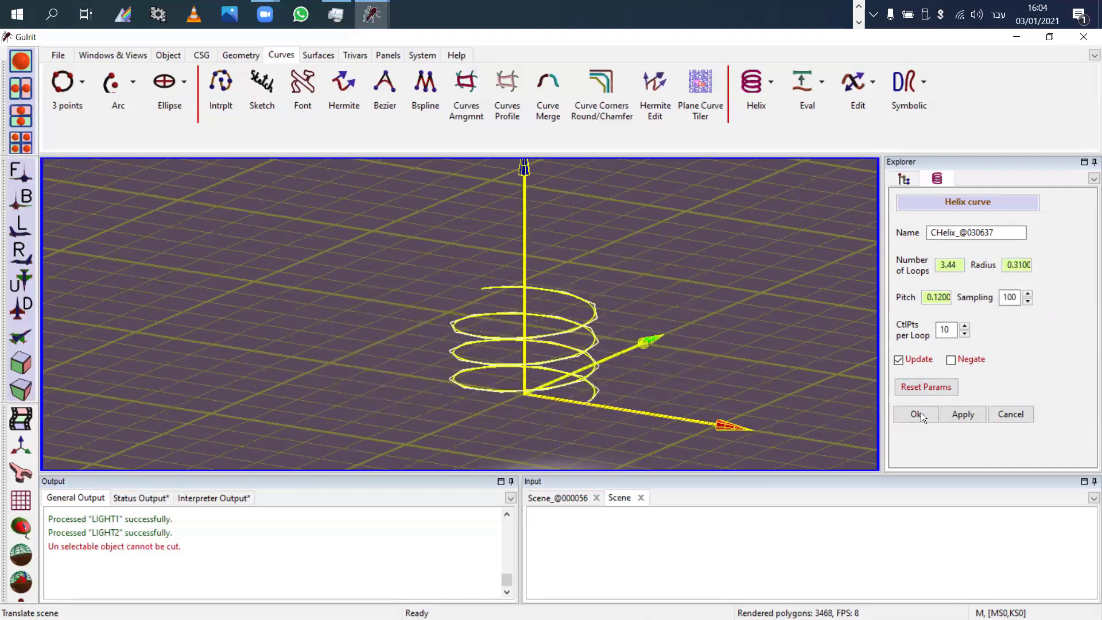
click(916, 413)
right_drag(757, 273, 596, 246)
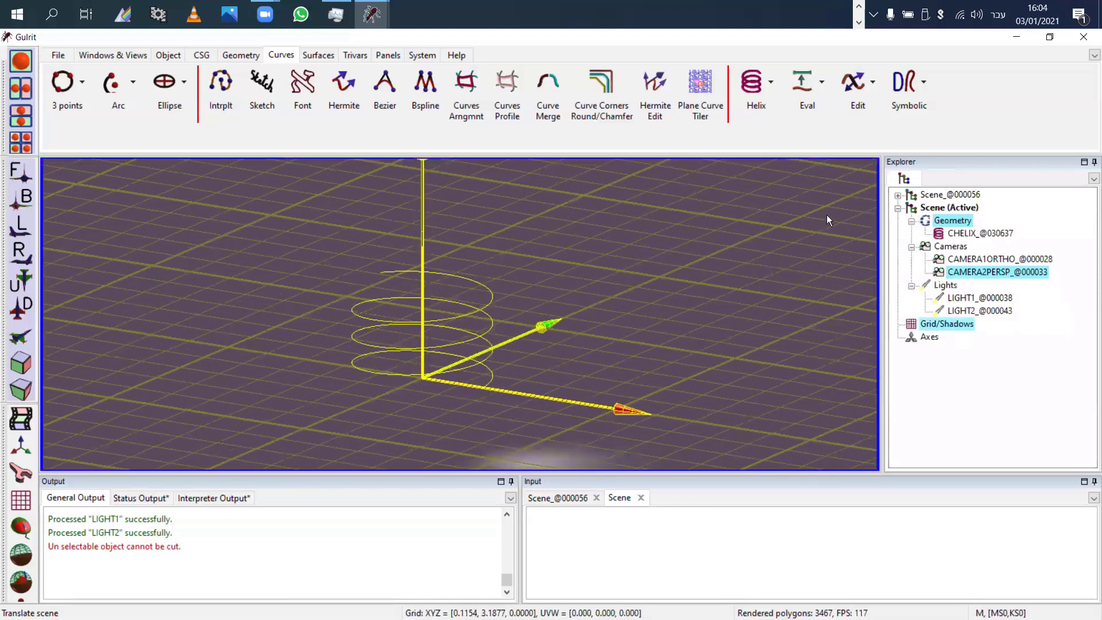
Step: Start a tangent evaluation on the helix curve and inspect the tangent at its start point
click(823, 83)
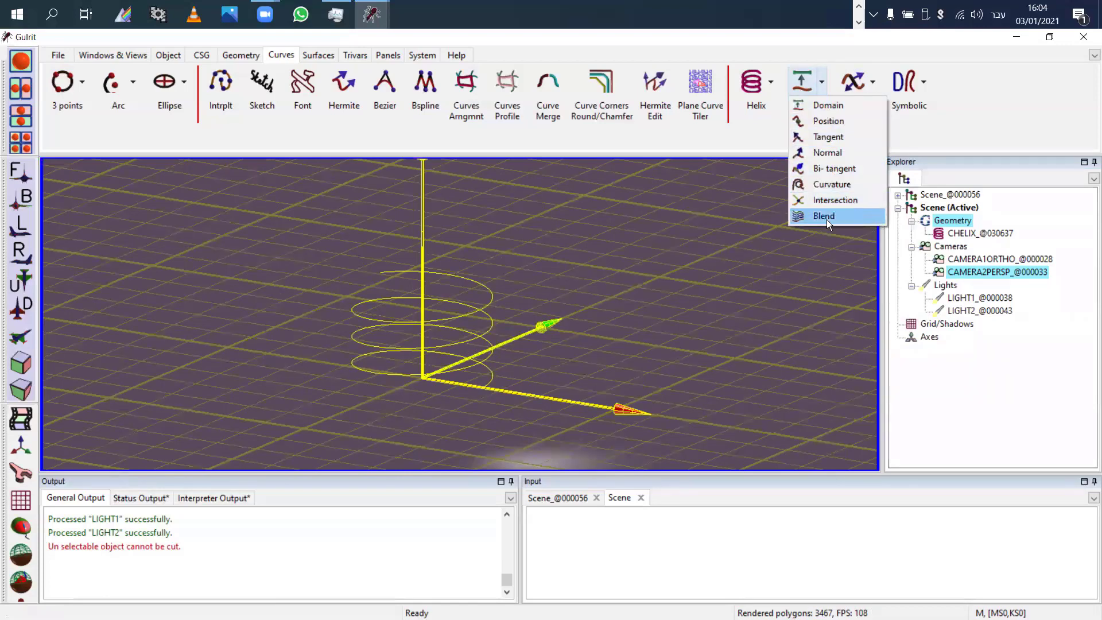
click(830, 136)
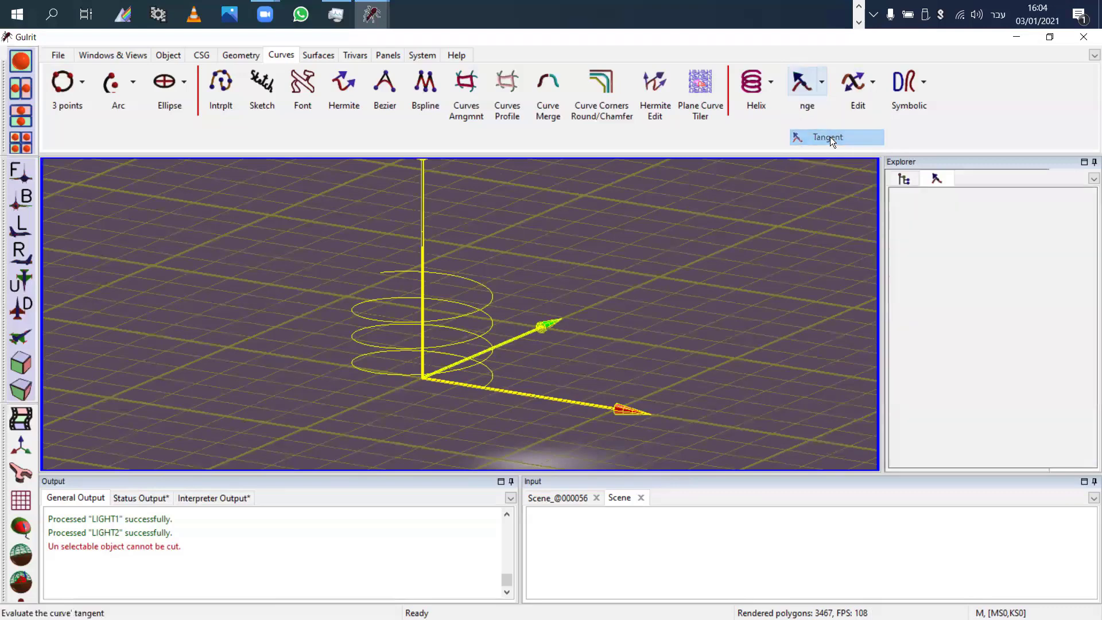
click(955, 272)
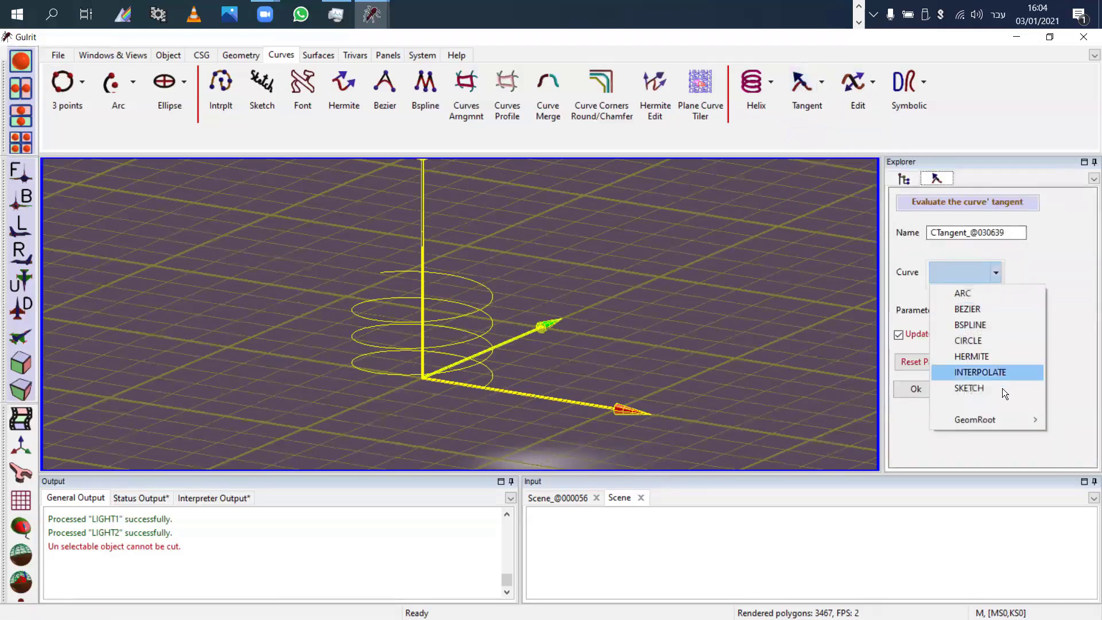
mouse_move(959, 420)
click(887, 421)
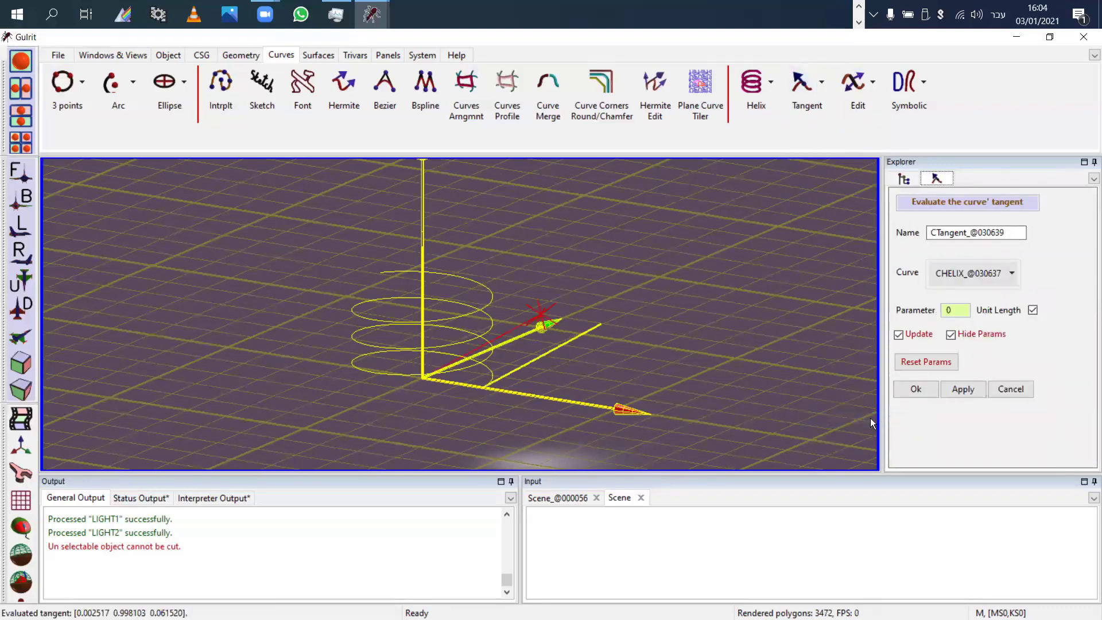
scroll(748, 310, up, 3)
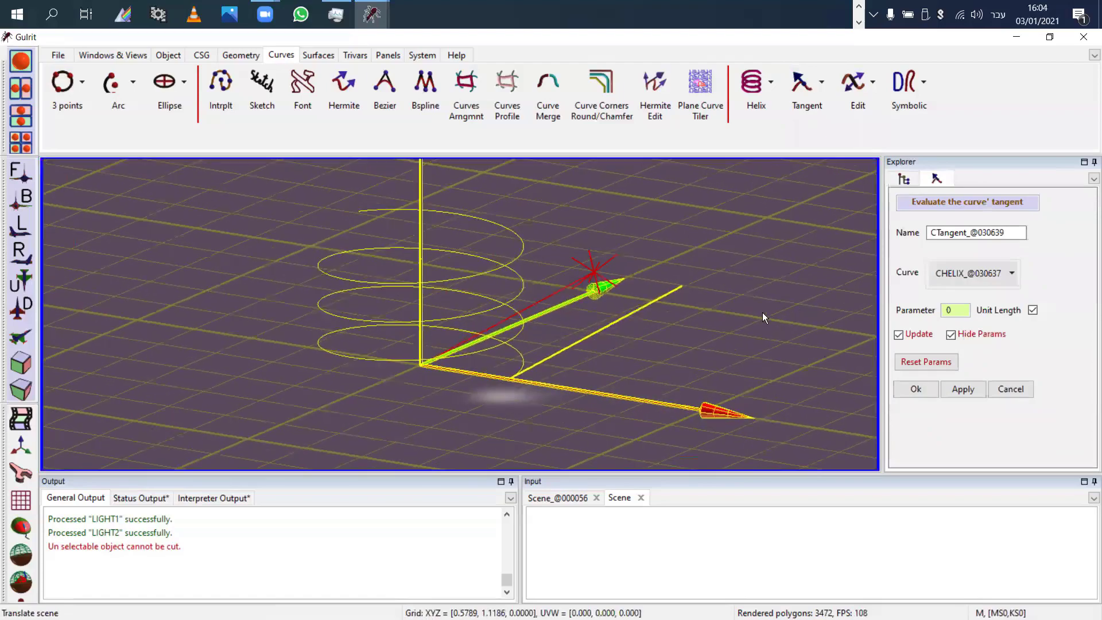
drag(762, 312, 600, 386)
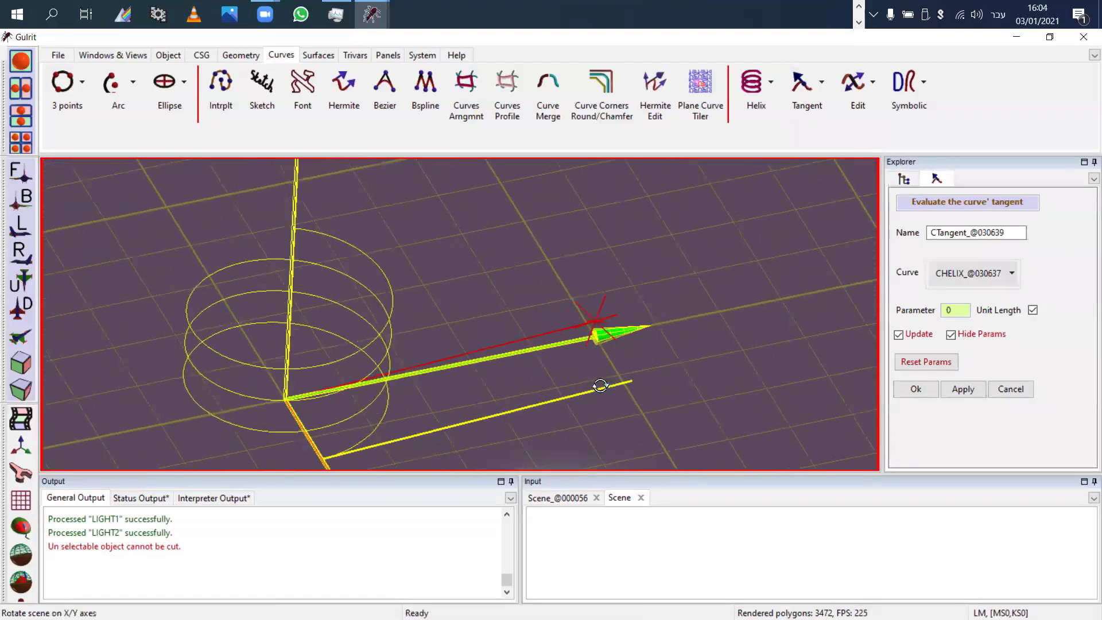
right_drag(600, 386, 661, 246)
right_drag(414, 300, 736, 272)
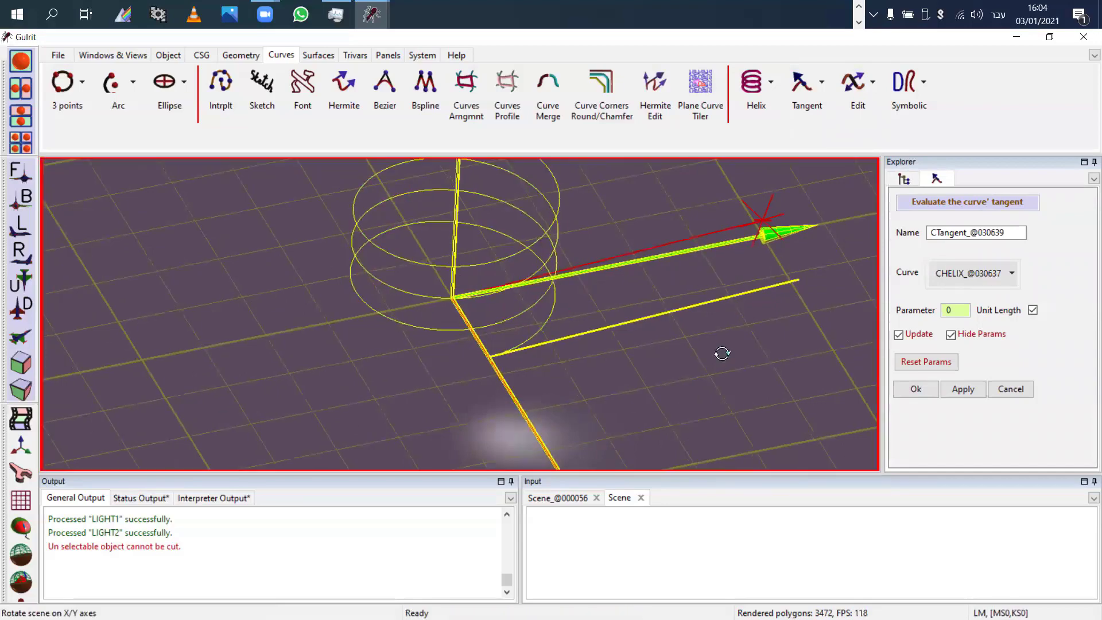
drag(721, 352, 521, 319)
right_drag(456, 259, 505, 346)
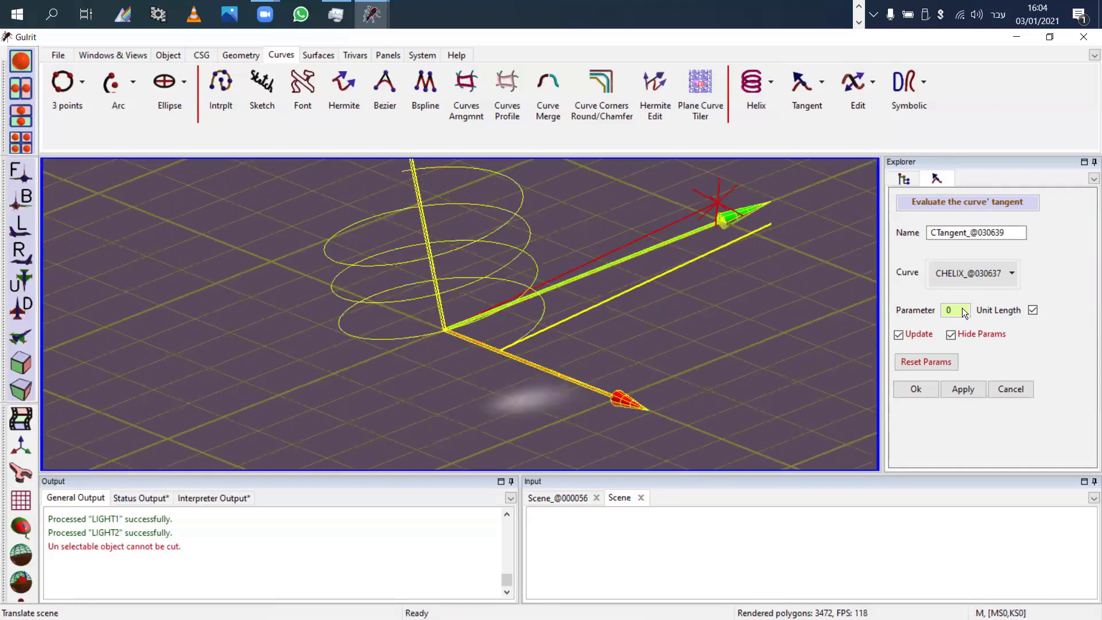
Step: Move the tangent's evaluation parameter along the helix to 0.875, keep unit length on, and create the tangent
drag(955, 307, 964, 174)
middle_drag(781, 317, 774, 378)
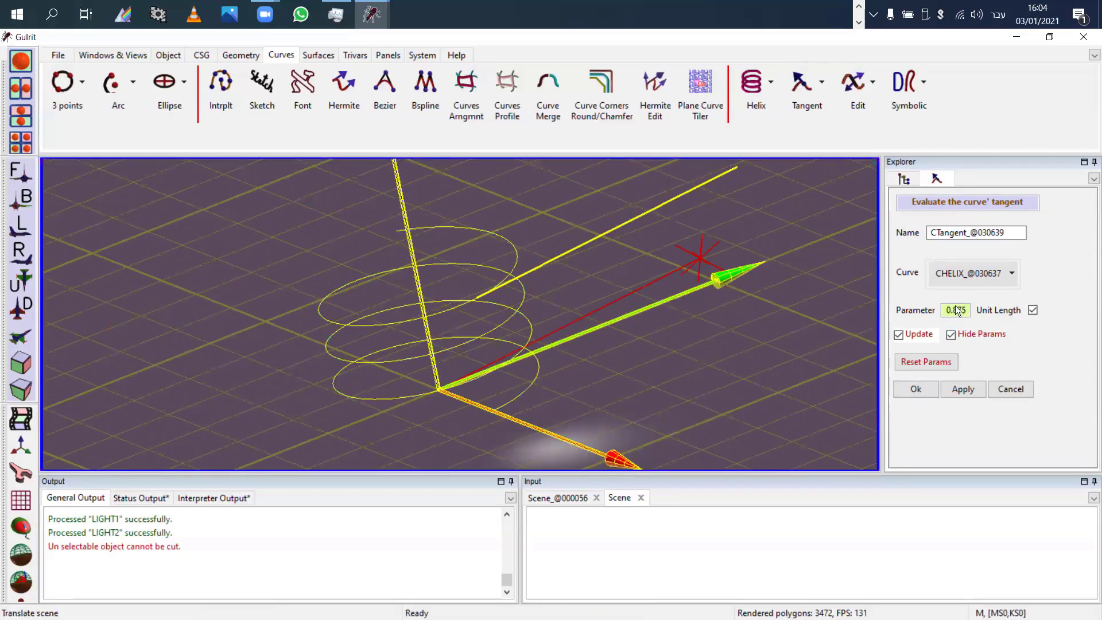
click(1033, 311)
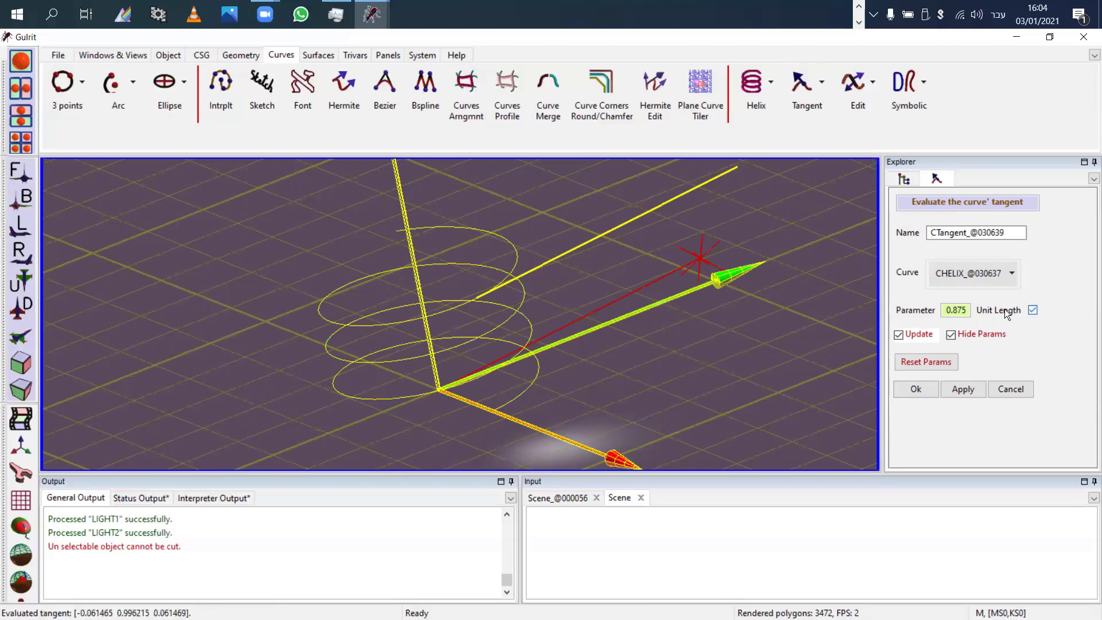
middle_drag(666, 202, 656, 243)
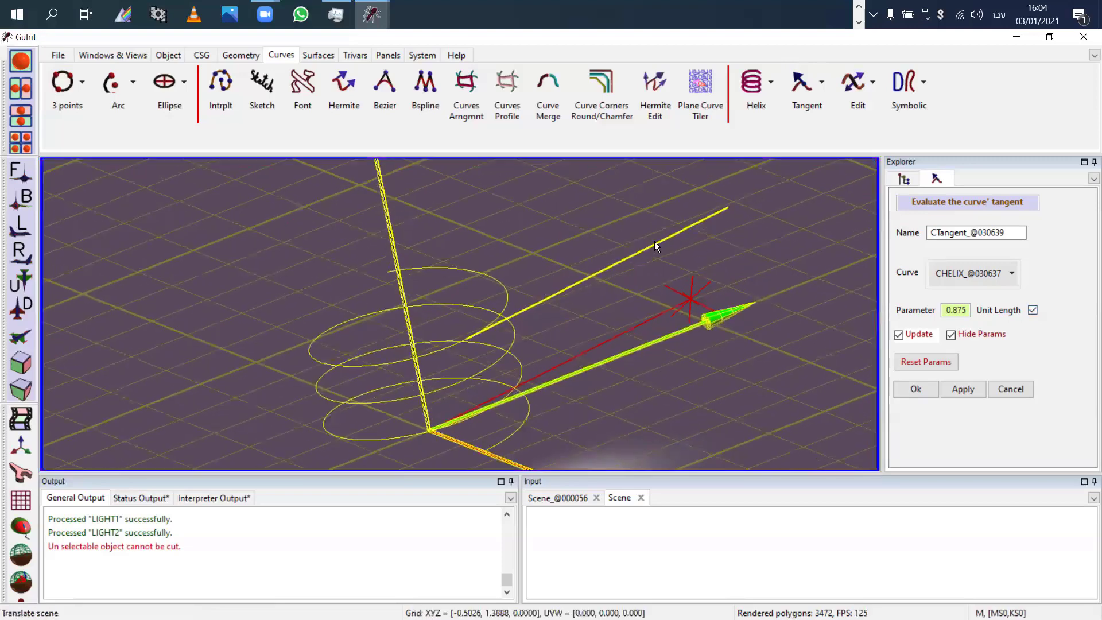
click(916, 389)
Step: Cut the tangent and the helix curve from the scene
click(969, 246)
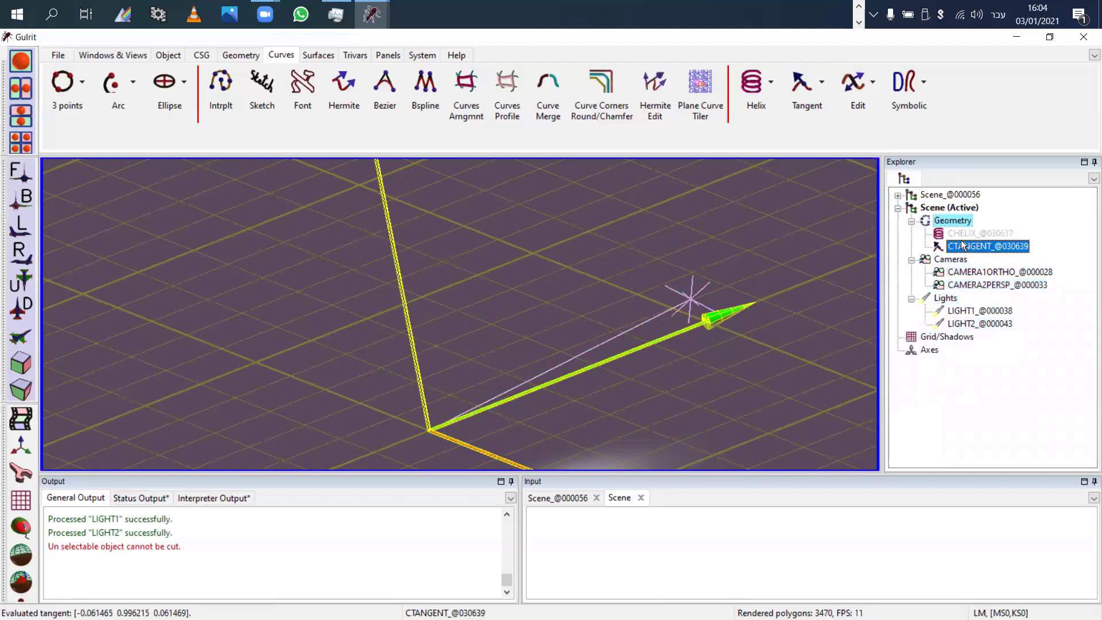
key(ctrl+x)
click(968, 232)
key(ctrl+x)
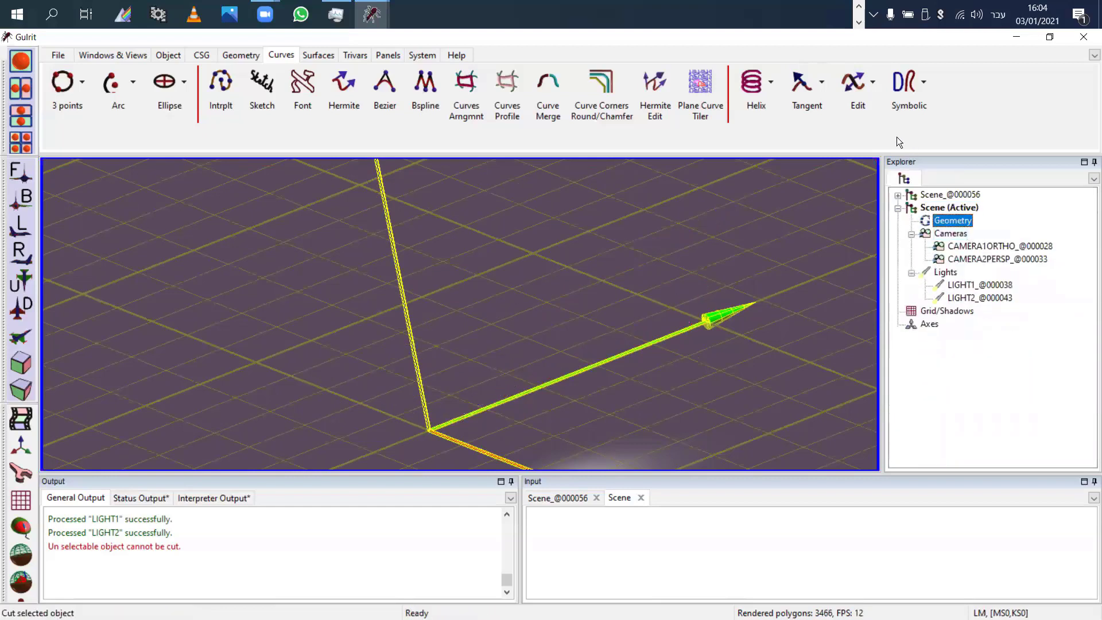
Step: Sketch a long, winding freehand curve of order 4 around the origin and create it
click(875, 84)
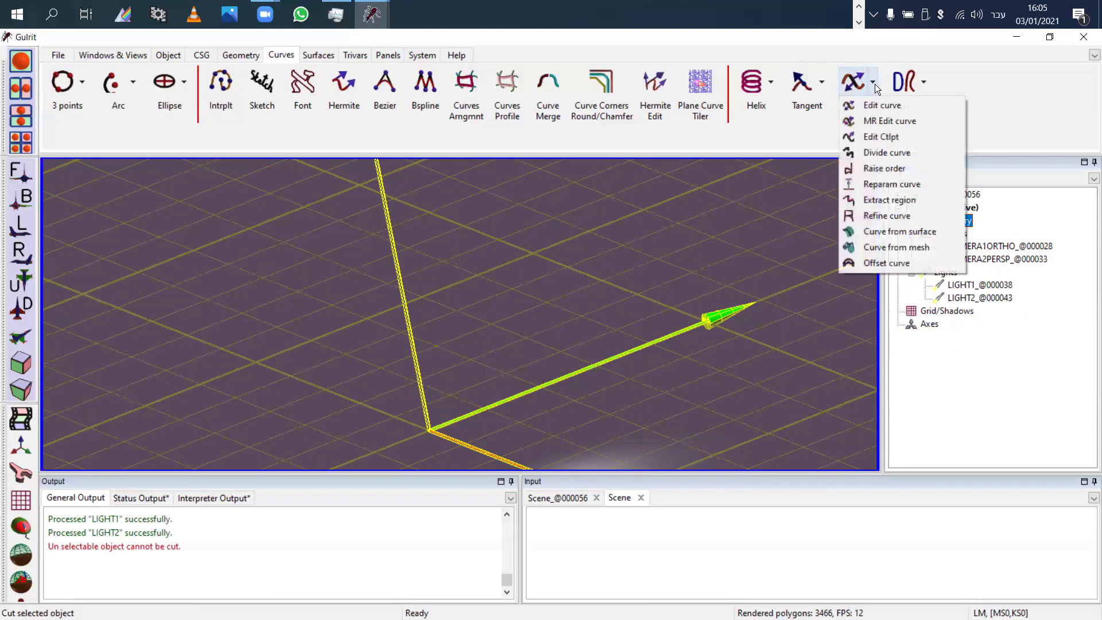
click(715, 223)
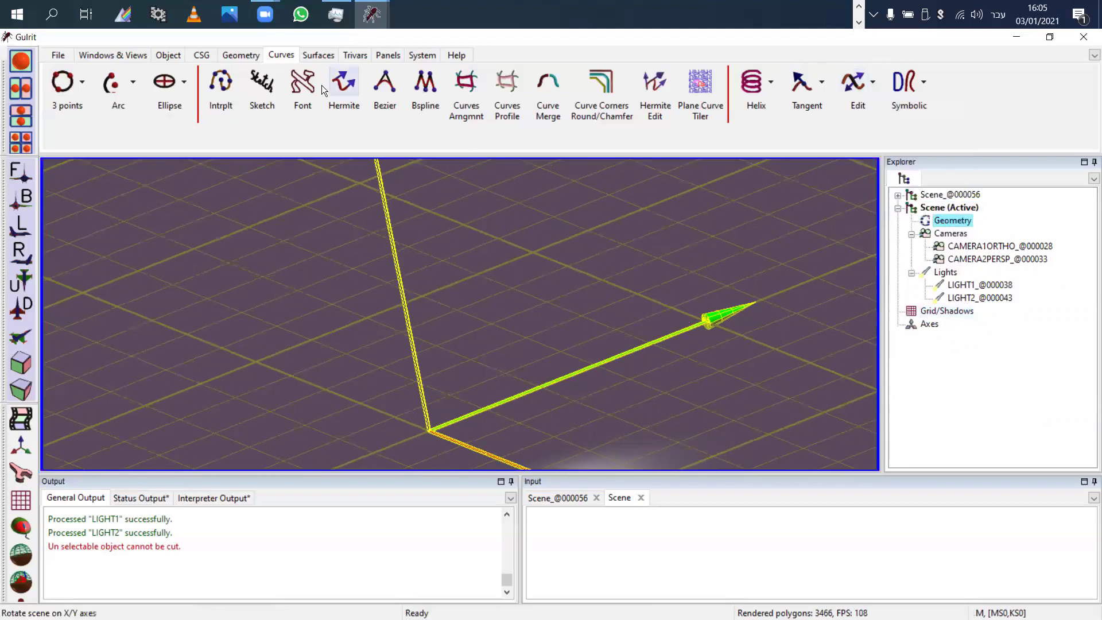
click(262, 85)
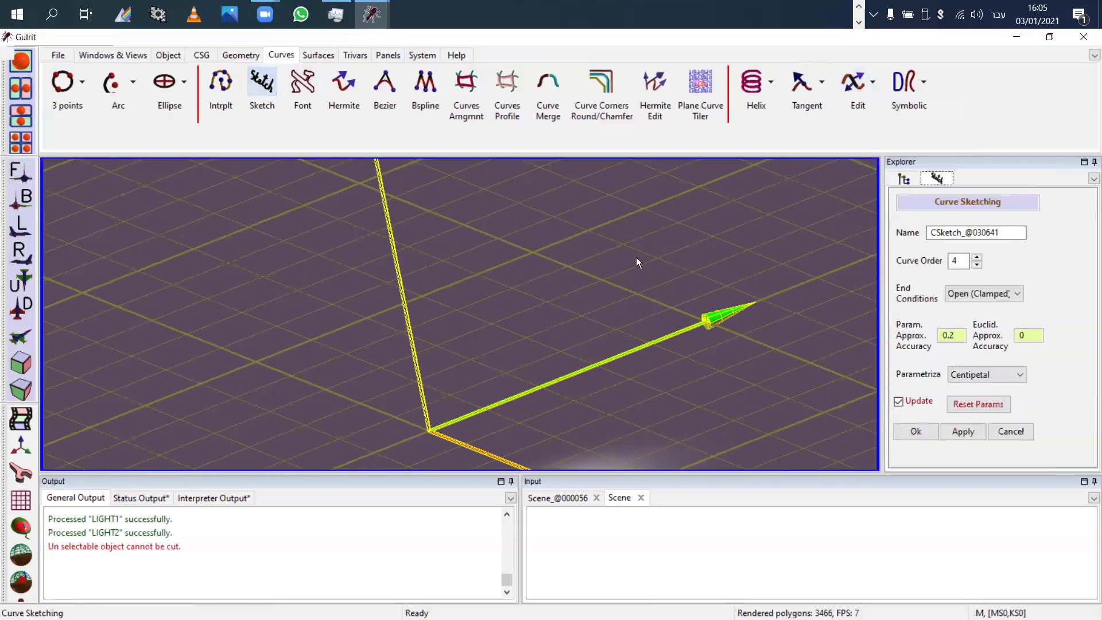
mouse_move(634, 252)
mouse_down()
mouse_move(339, 238)
mouse_move(383, 340)
mouse_up()
mouse_move(512, 322)
mouse_down()
mouse_move(402, 450)
mouse_move(597, 445)
mouse_move(732, 319)
mouse_move(772, 201)
mouse_move(690, 214)
mouse_move(877, 394)
mouse_up()
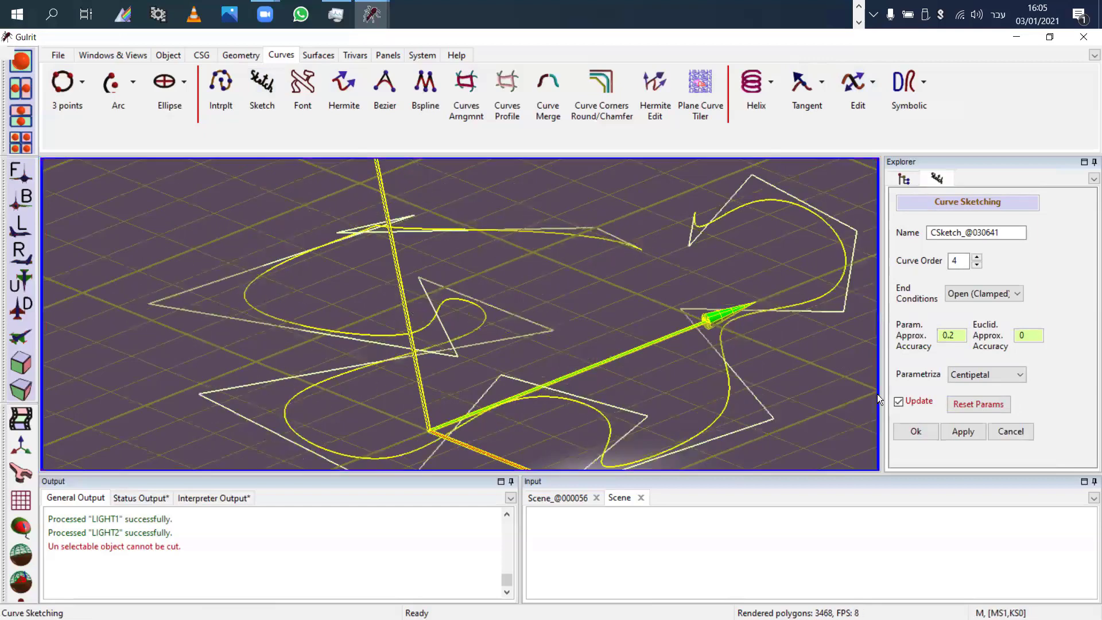
click(917, 437)
middle_drag(769, 391, 744, 375)
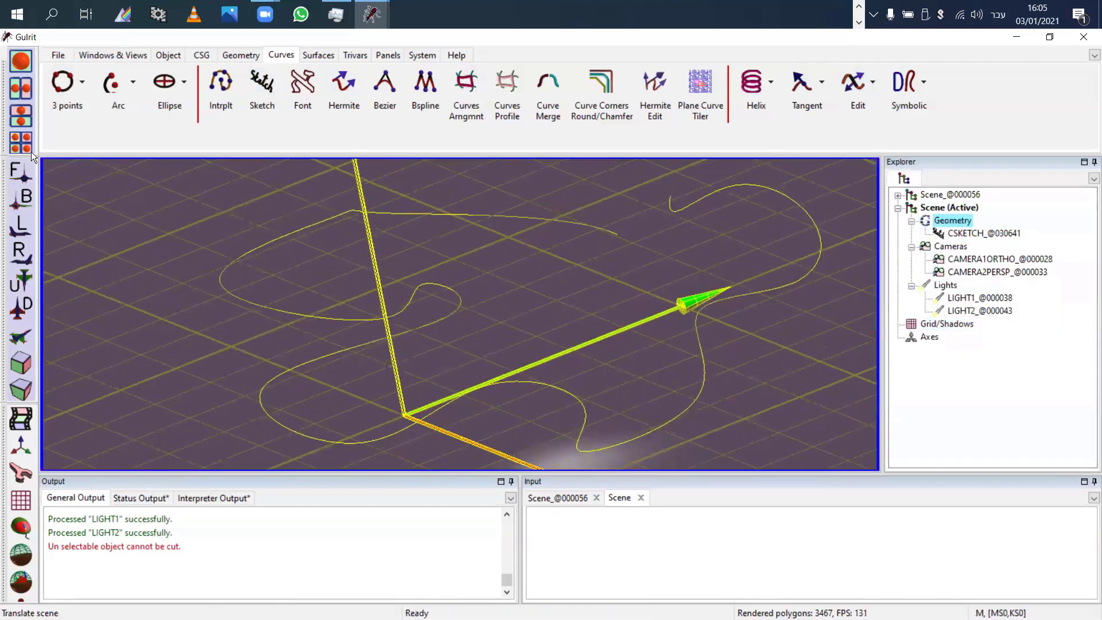
Step: Start multi-resolution editing with the sketched curve as the curve to edit
click(22, 172)
right_drag(422, 300, 248, 284)
middle_drag(461, 284, 491, 325)
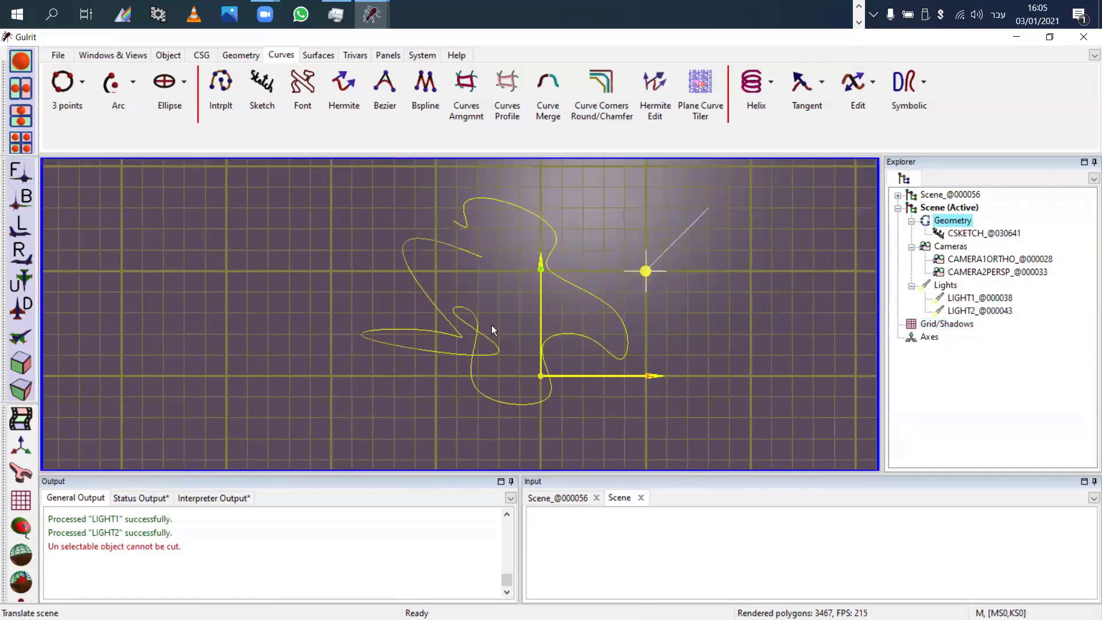
click(874, 80)
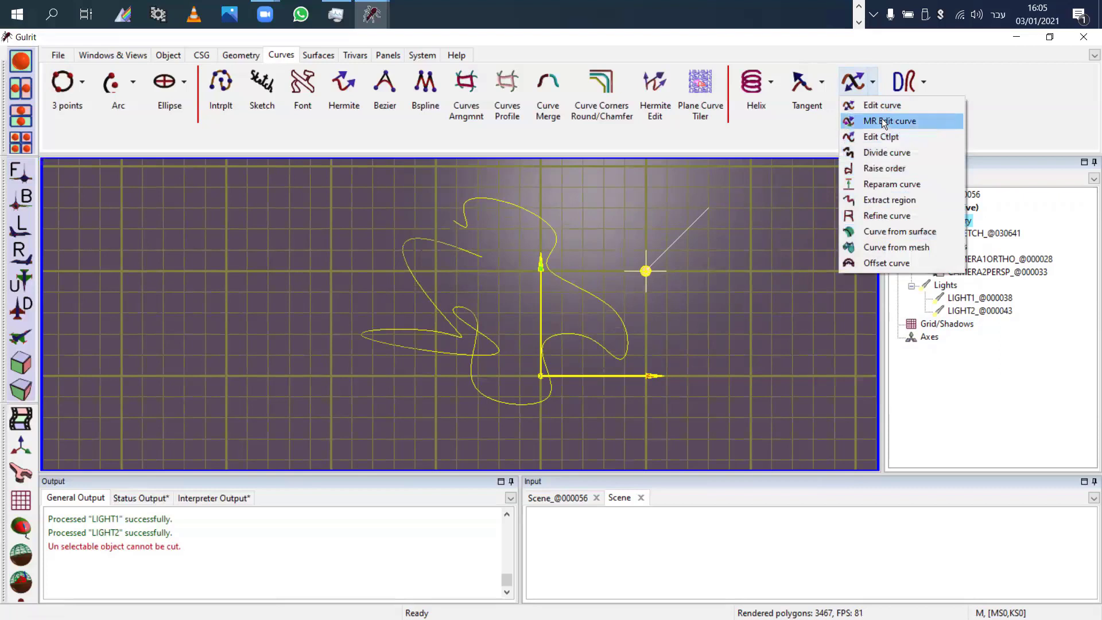
click(882, 120)
click(947, 277)
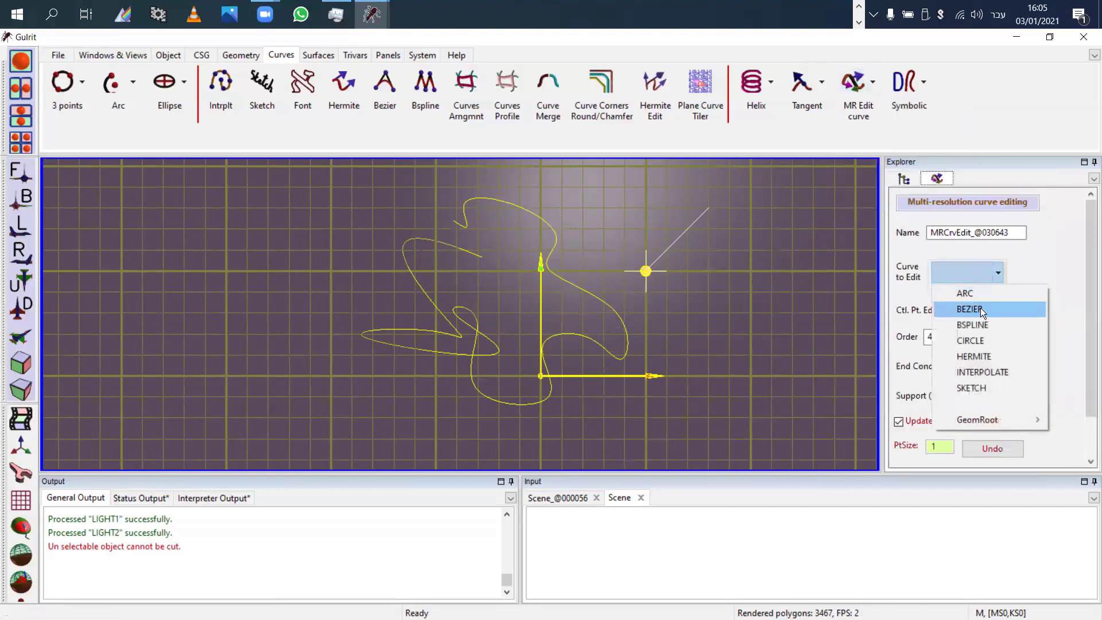
mouse_move(988, 422)
click(898, 418)
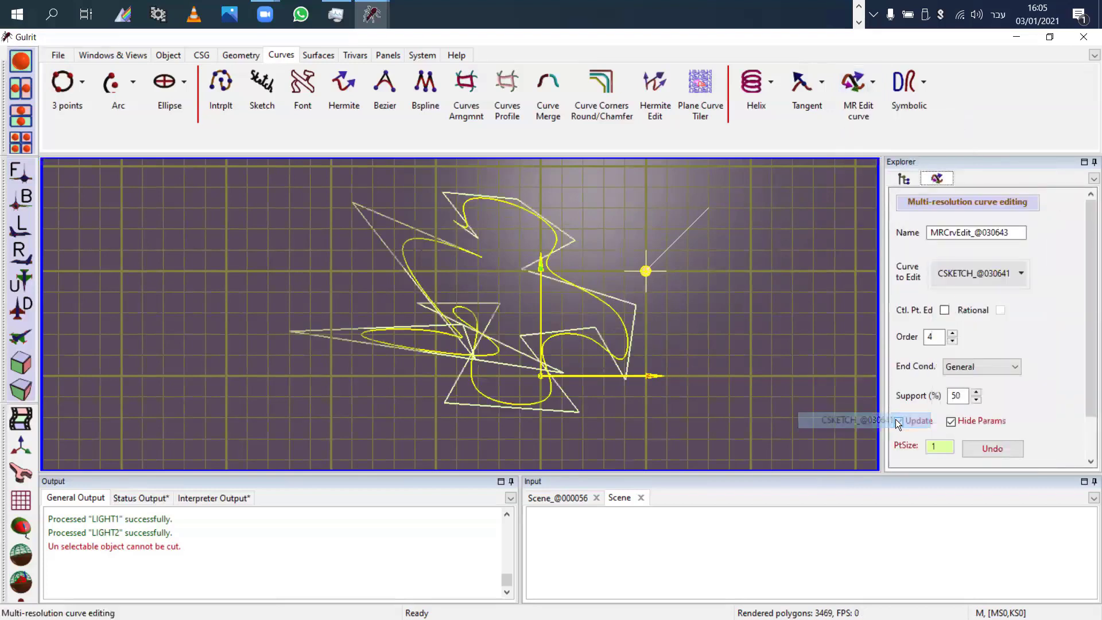
scroll(715, 292, up, 2)
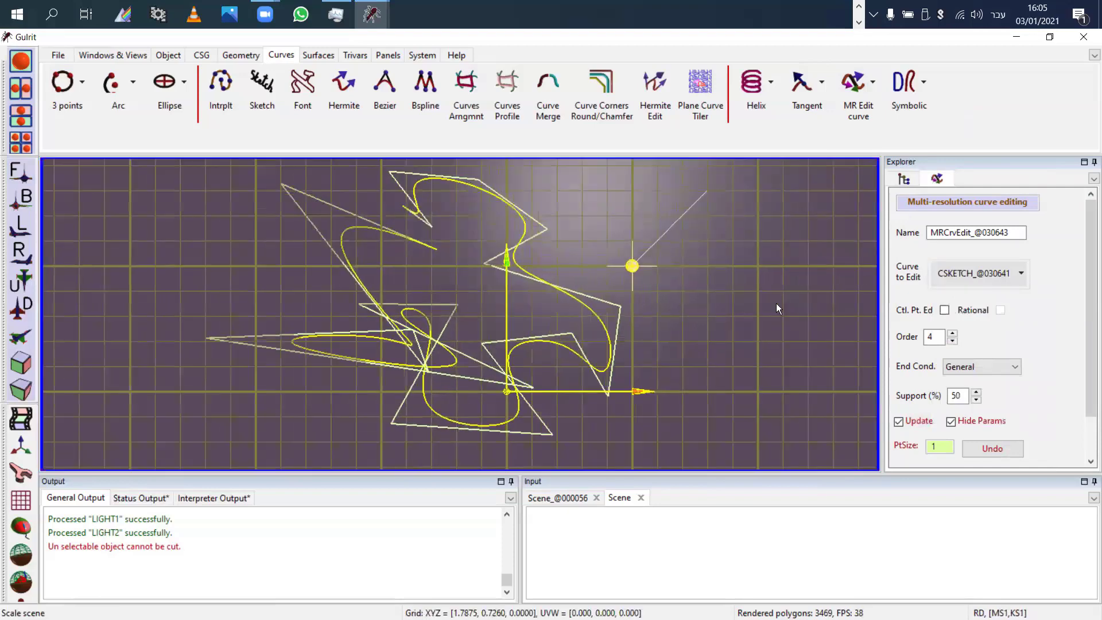
middle_drag(776, 303, 855, 311)
Step: Enable control point editing, pull two control points on the curve's positive X side outward, and disable control point editing again
click(945, 311)
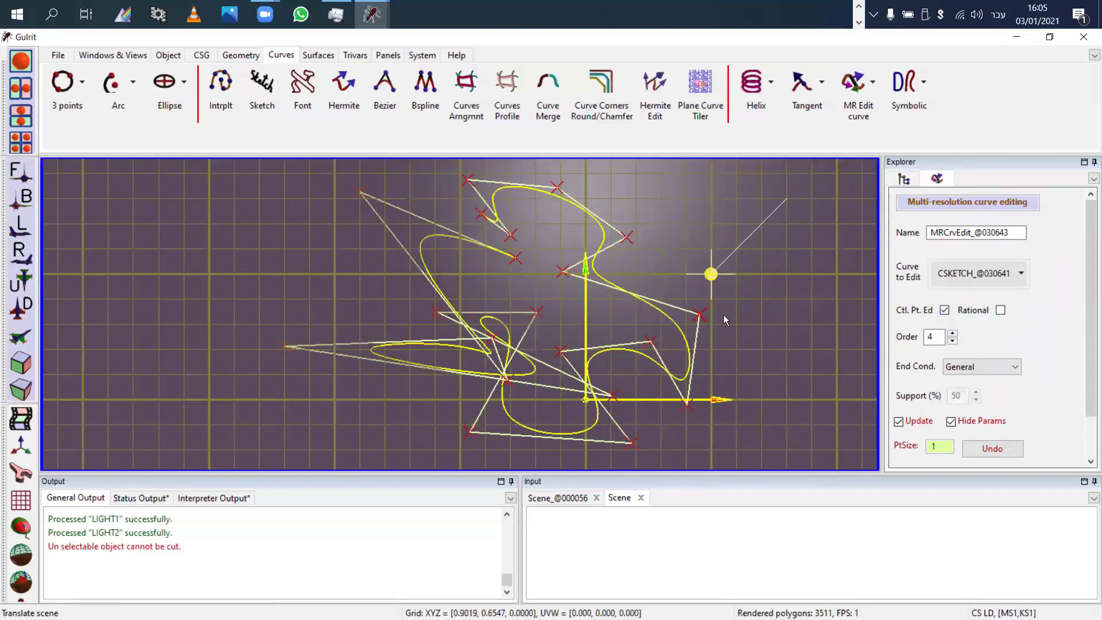
drag(723, 316, 746, 226)
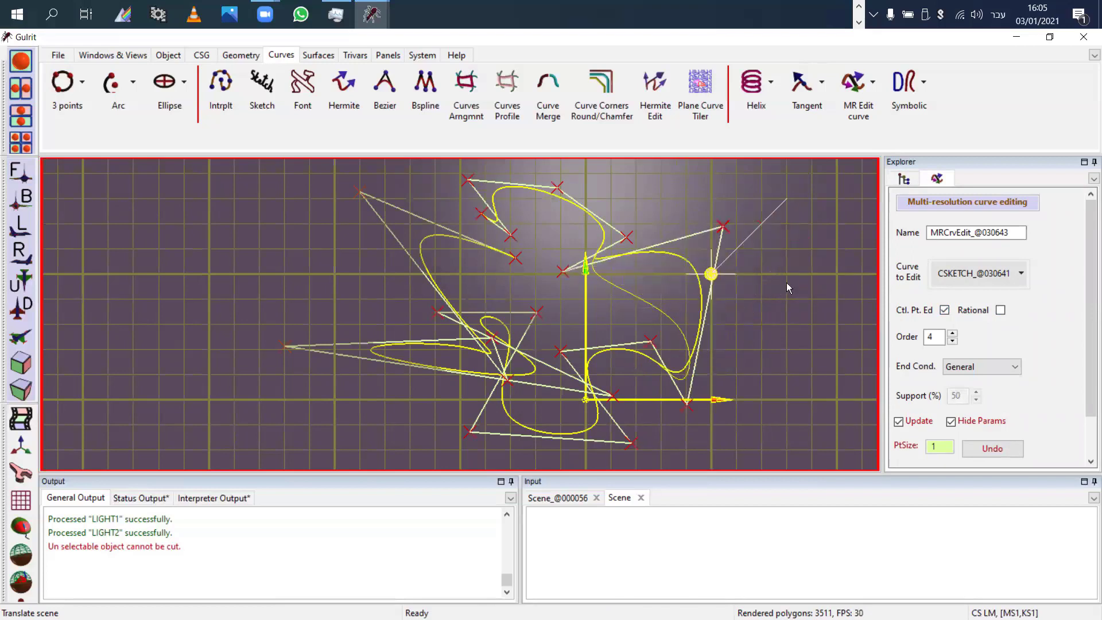
mouse_move(786, 282)
mouse_down()
mouse_move(802, 265)
mouse_move(786, 264)
mouse_up()
drag(628, 237, 723, 198)
click(945, 309)
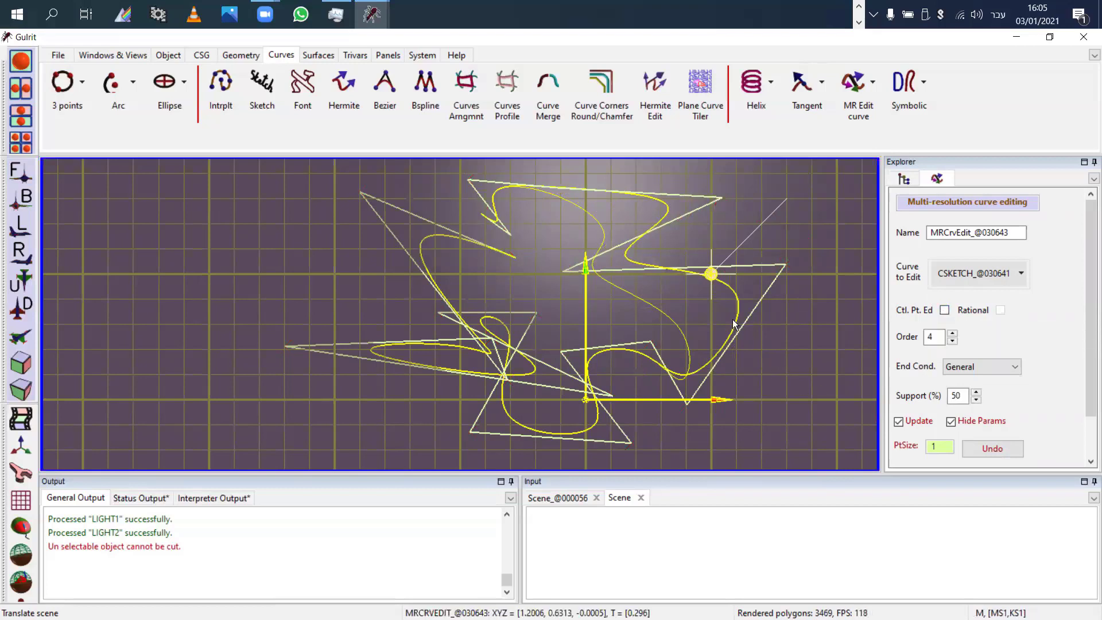
Step: Pull a wide stretch of the curve toward positive X with the support kept at 50%
drag(735, 324, 805, 312)
mouse_move(541, 336)
mouse_down()
mouse_move(569, 331)
mouse_move(545, 336)
mouse_up()
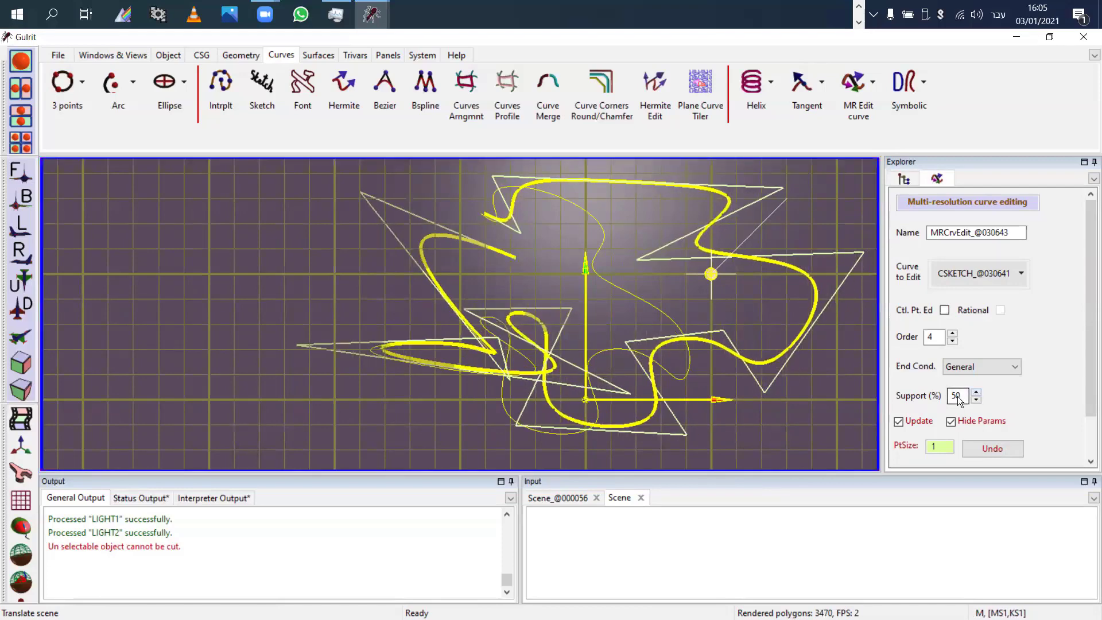
Step: Set the support to 5%, reshape three local parts of the curve by pulling them, and create the edited curve
click(961, 396)
key(BackSpace)
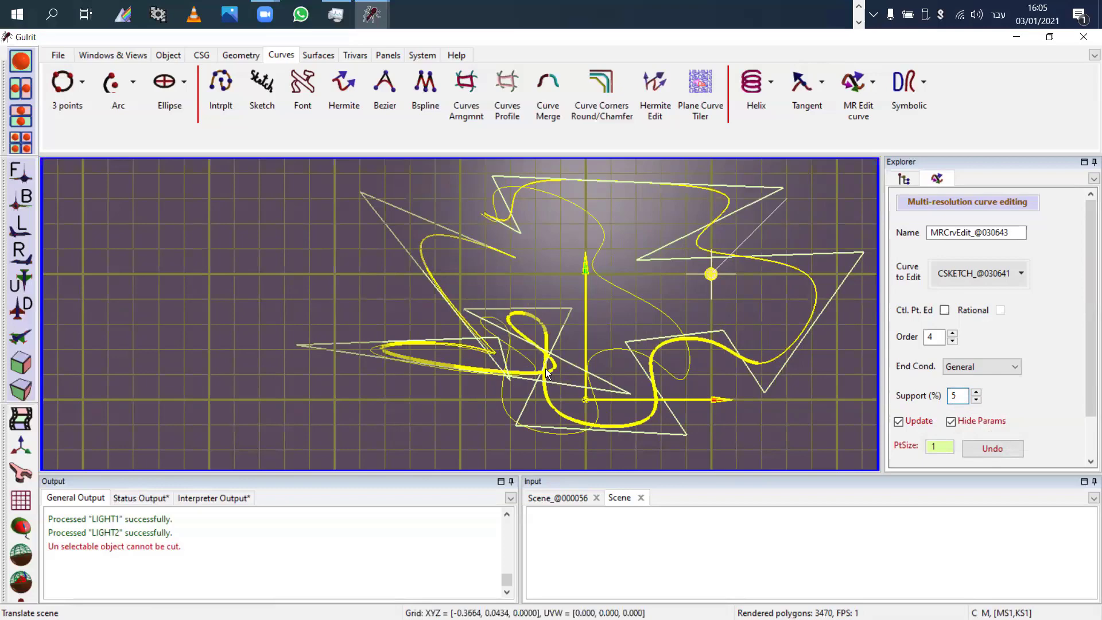
drag(551, 389, 658, 304)
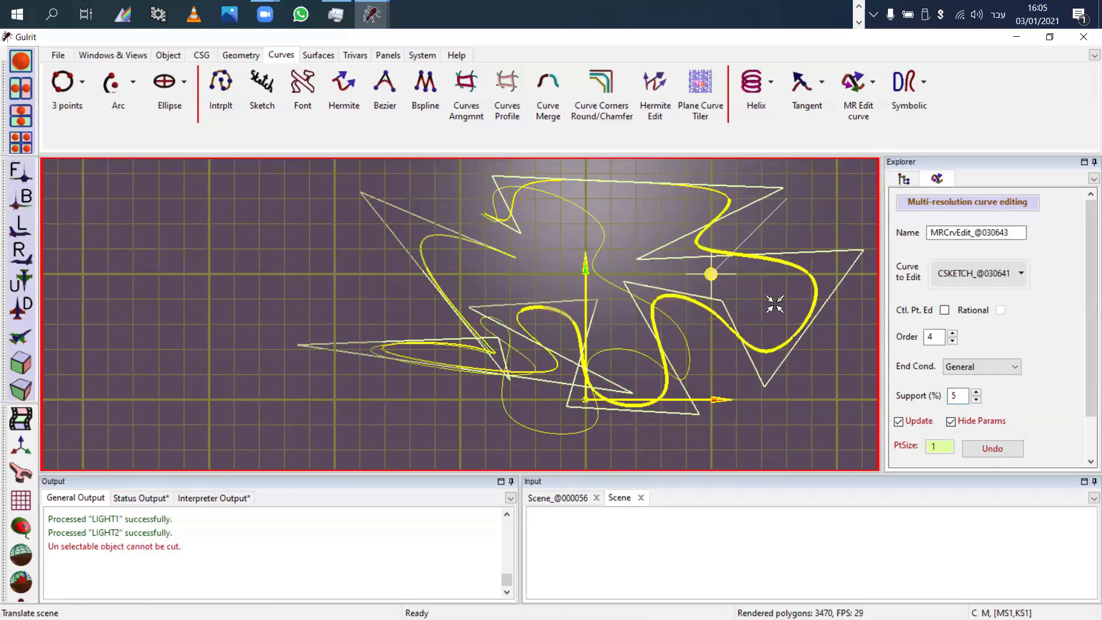
drag(797, 274, 758, 275)
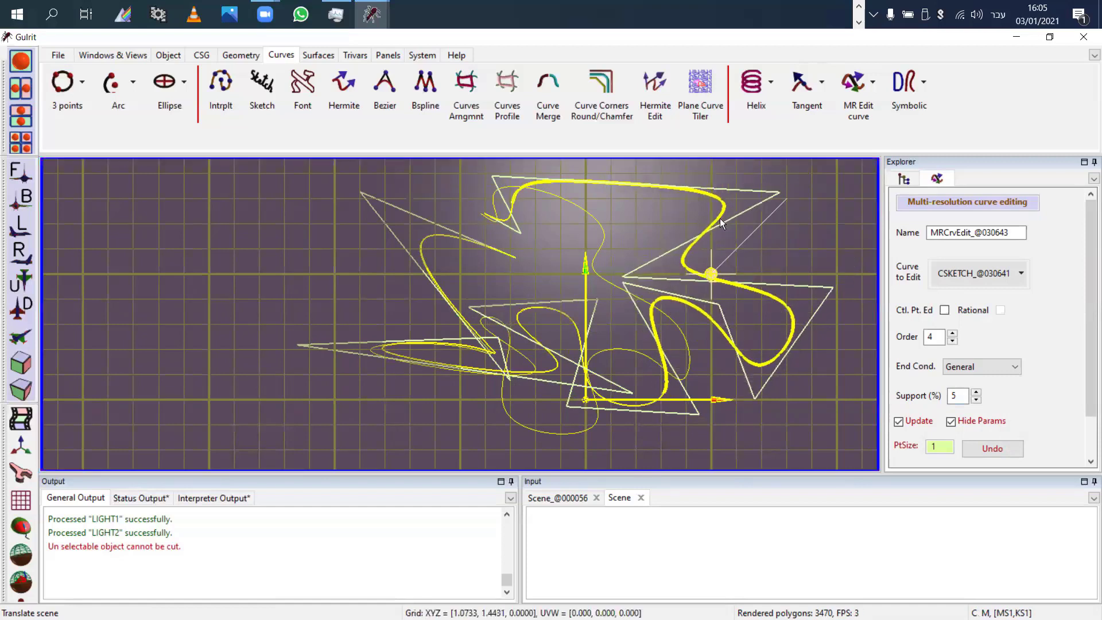
drag(720, 221, 666, 179)
scroll(974, 440, down, 2)
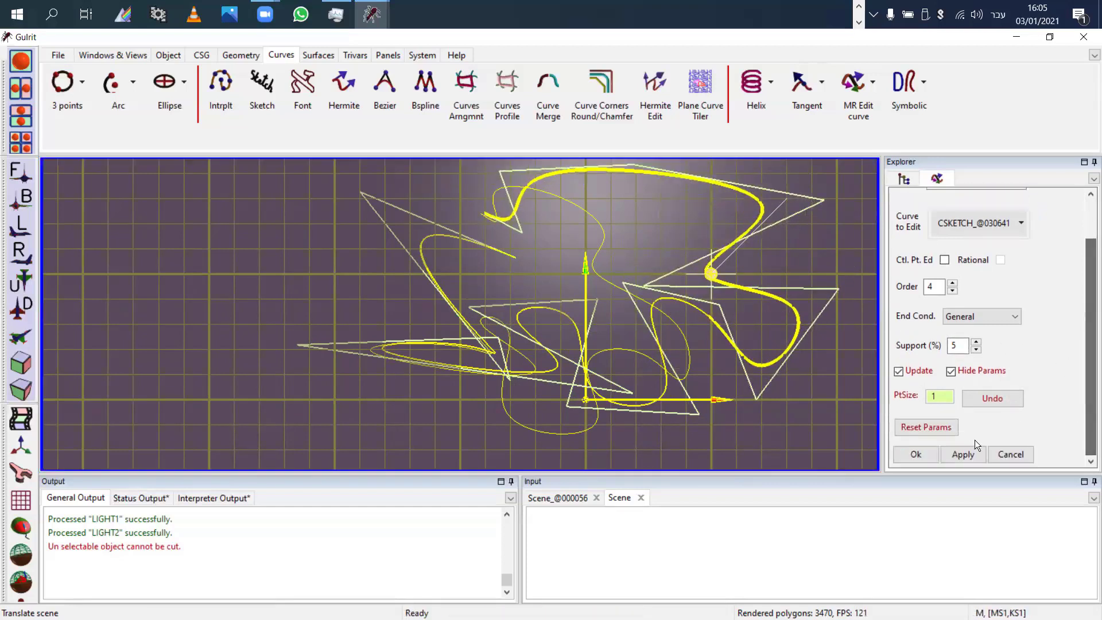
click(906, 454)
Step: Hide the multi-resolution edited curve and show the original sketched curve
click(992, 248)
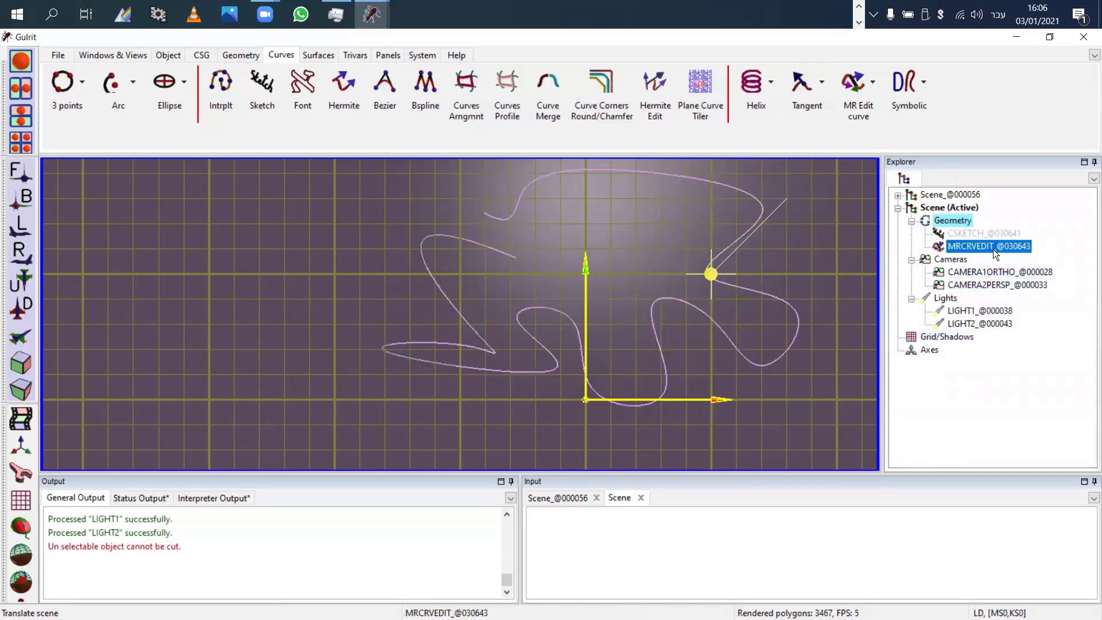
click(873, 82)
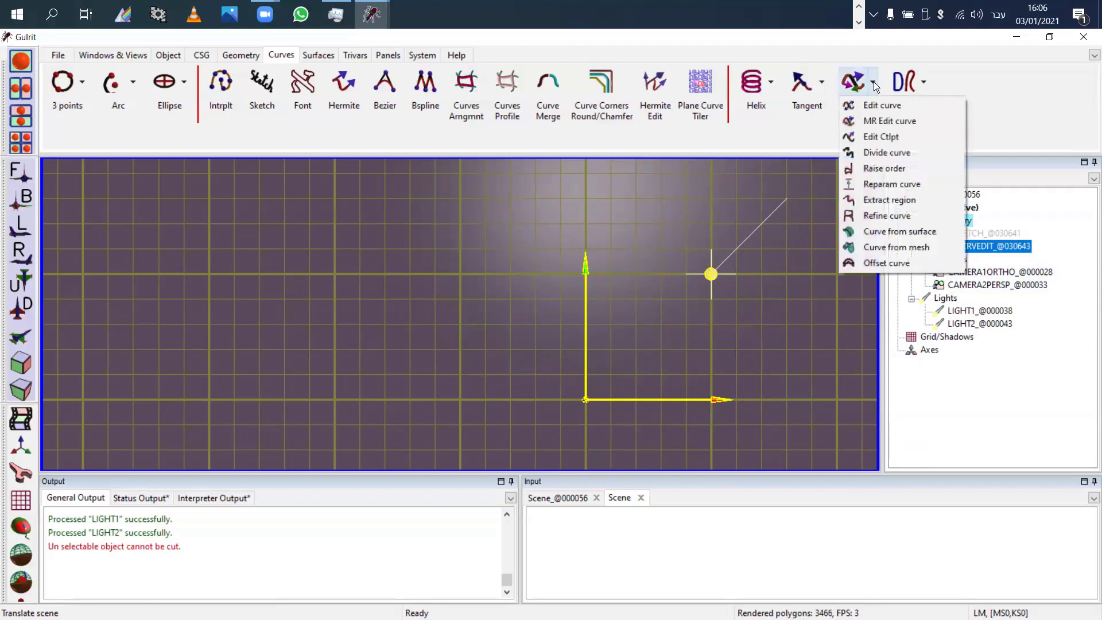
click(1032, 212)
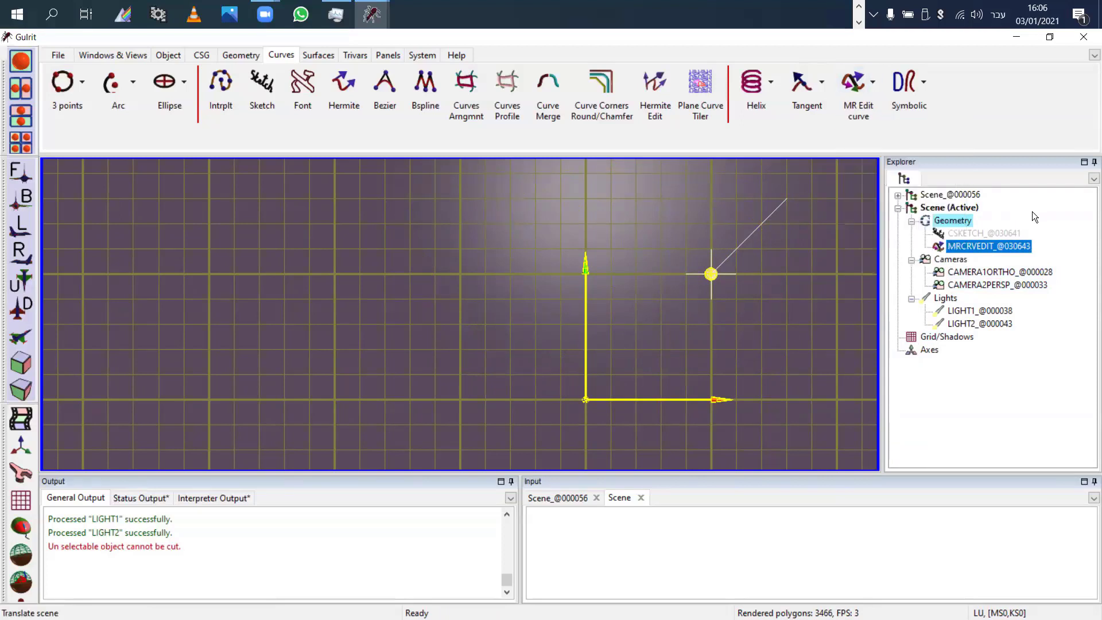
click(978, 235)
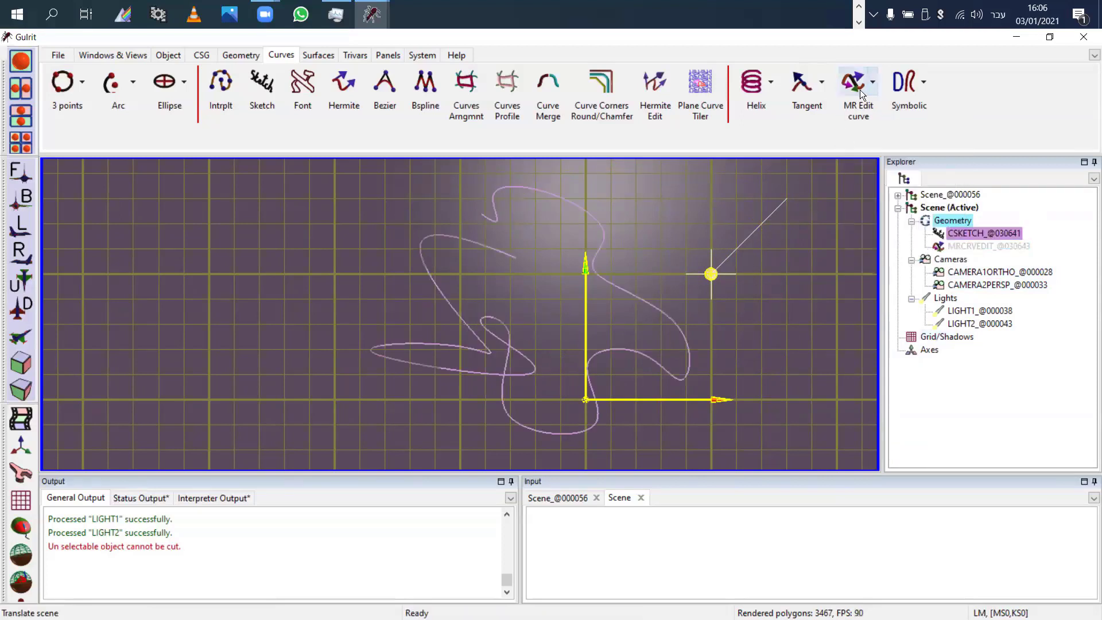
Step: Extract a region of the sketched curve from start parameter 0.3 to end parameter 0.569
click(874, 83)
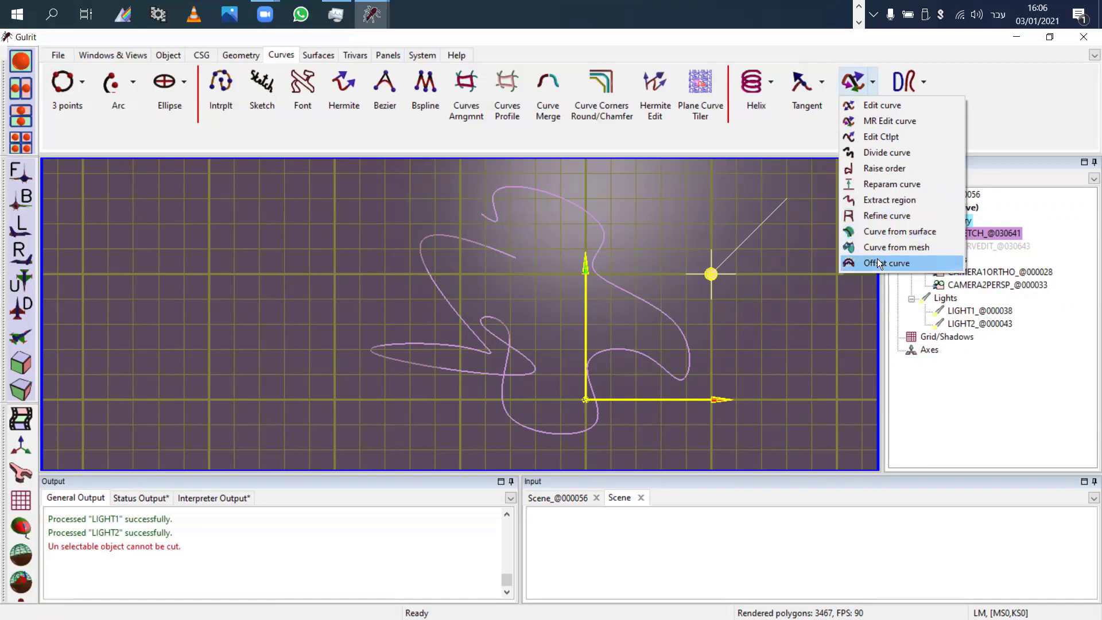
click(889, 200)
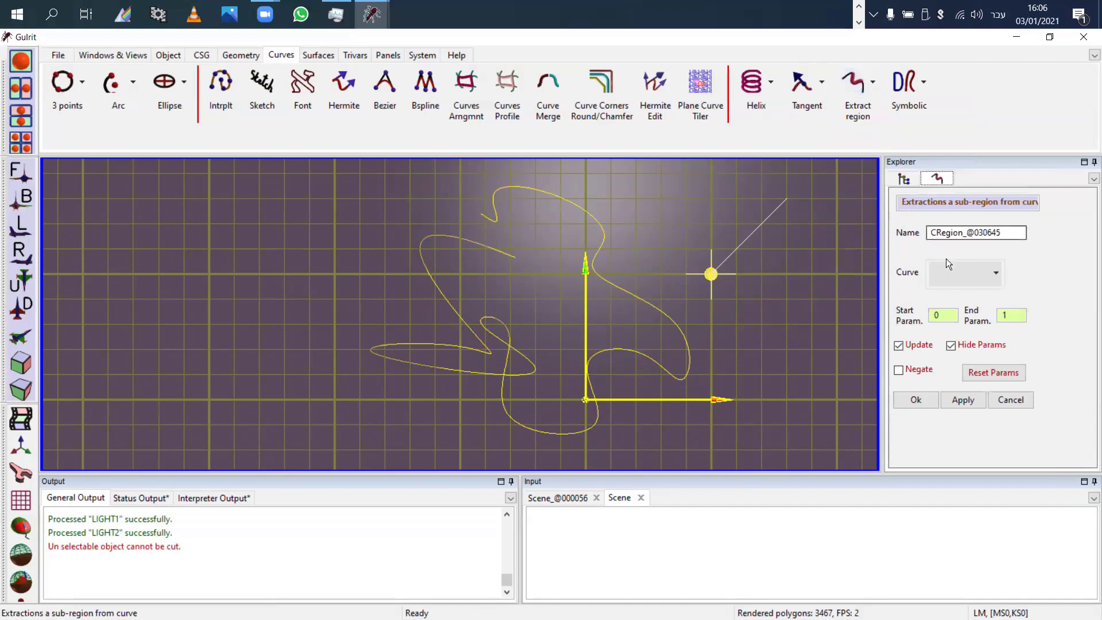
click(951, 267)
mouse_move(980, 417)
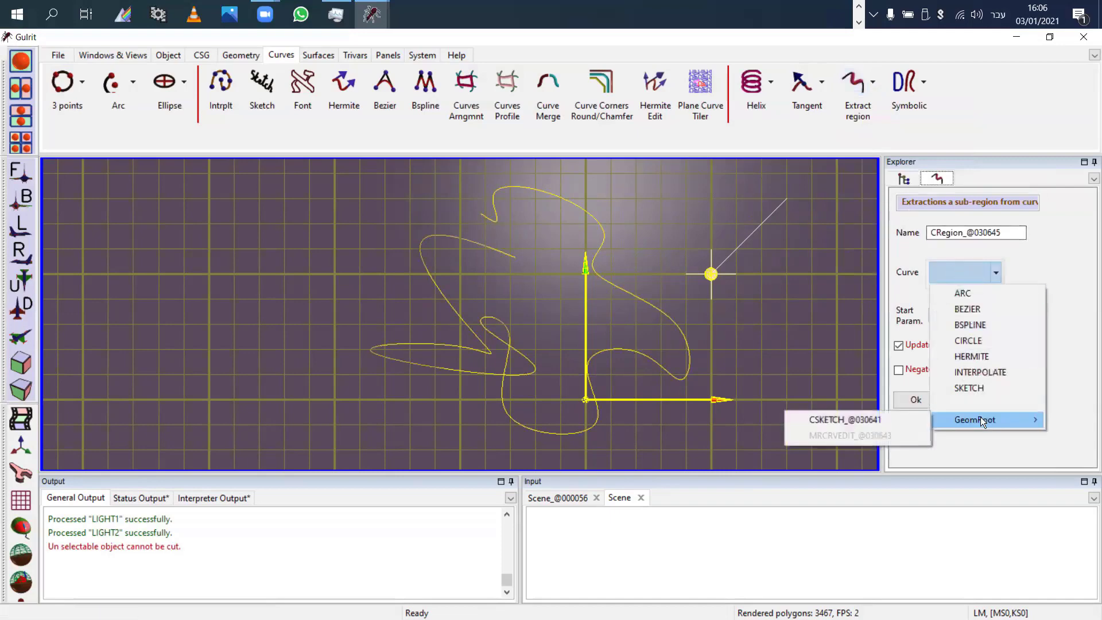
click(889, 420)
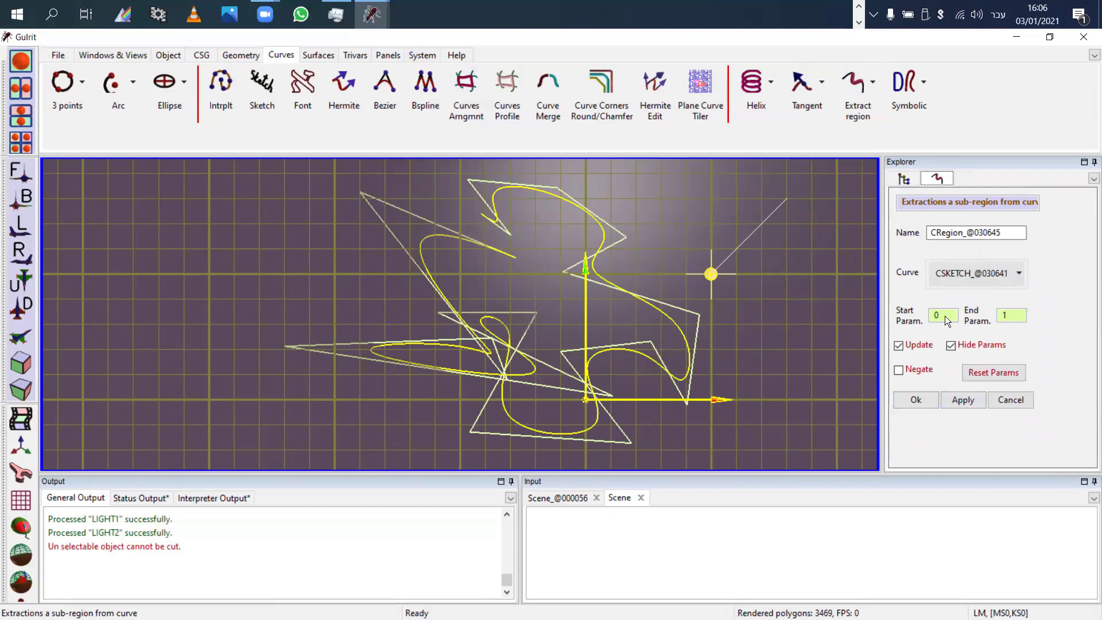
scroll(945, 315, up, 1)
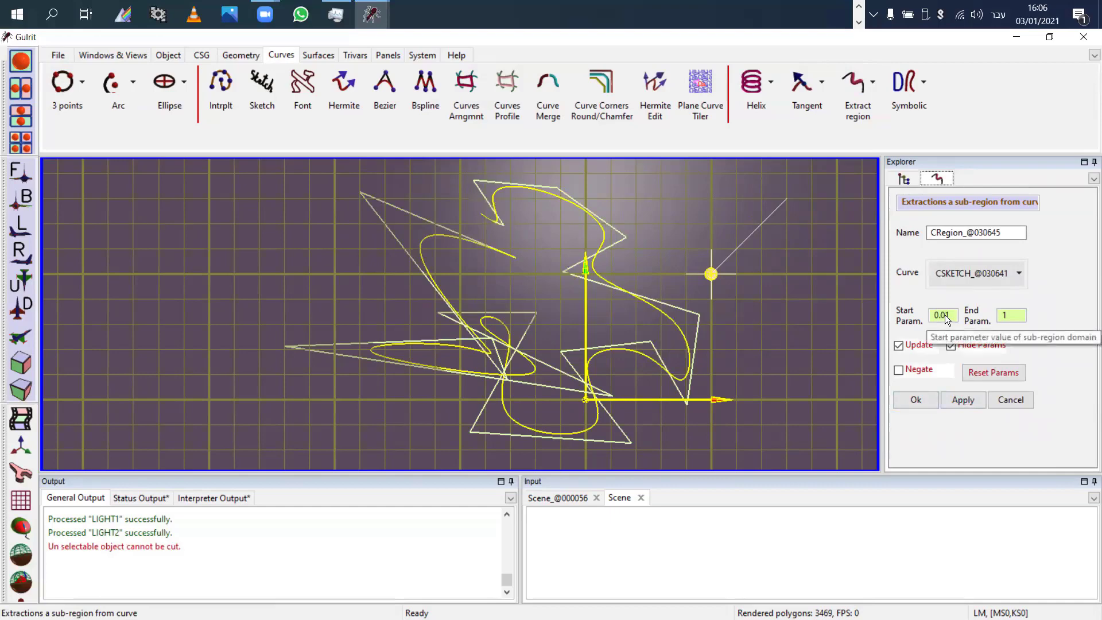
drag(944, 315, 955, 275)
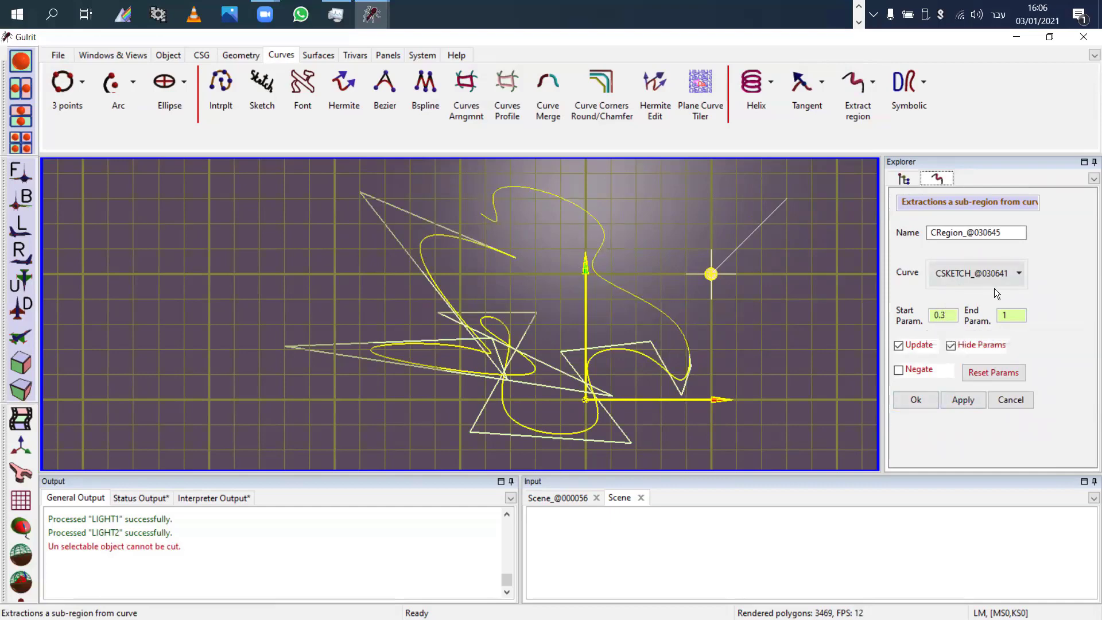
drag(1006, 315, 992, 374)
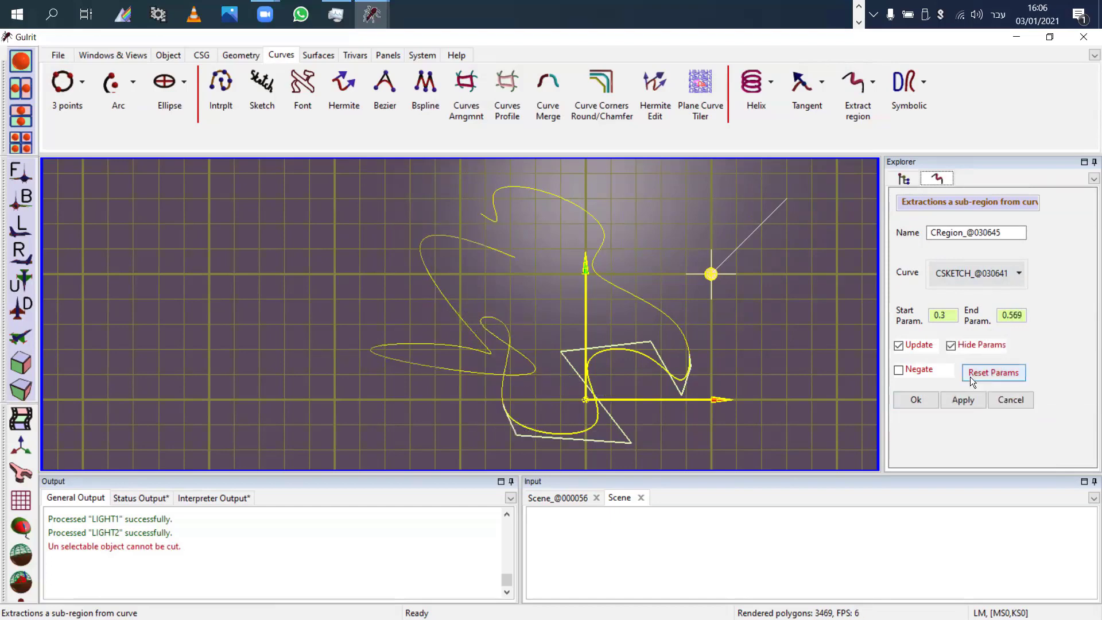
click(917, 404)
Step: Hide the extracted region curve and look over the available symbolic curve operations
right_drag(750, 362, 698, 342)
double_click(972, 258)
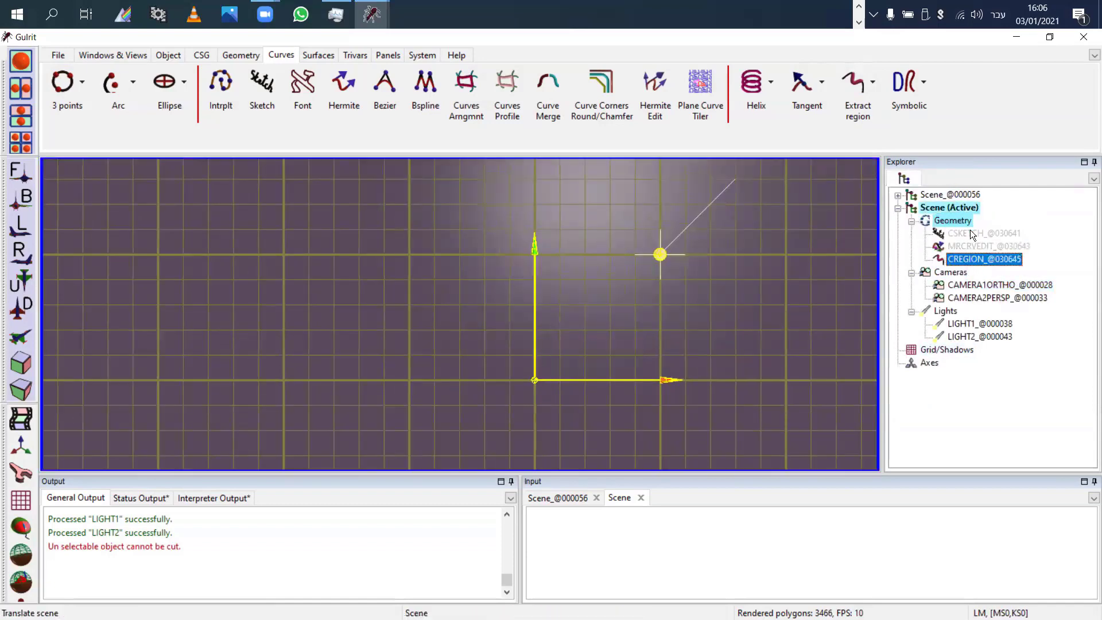
click(971, 247)
click(925, 83)
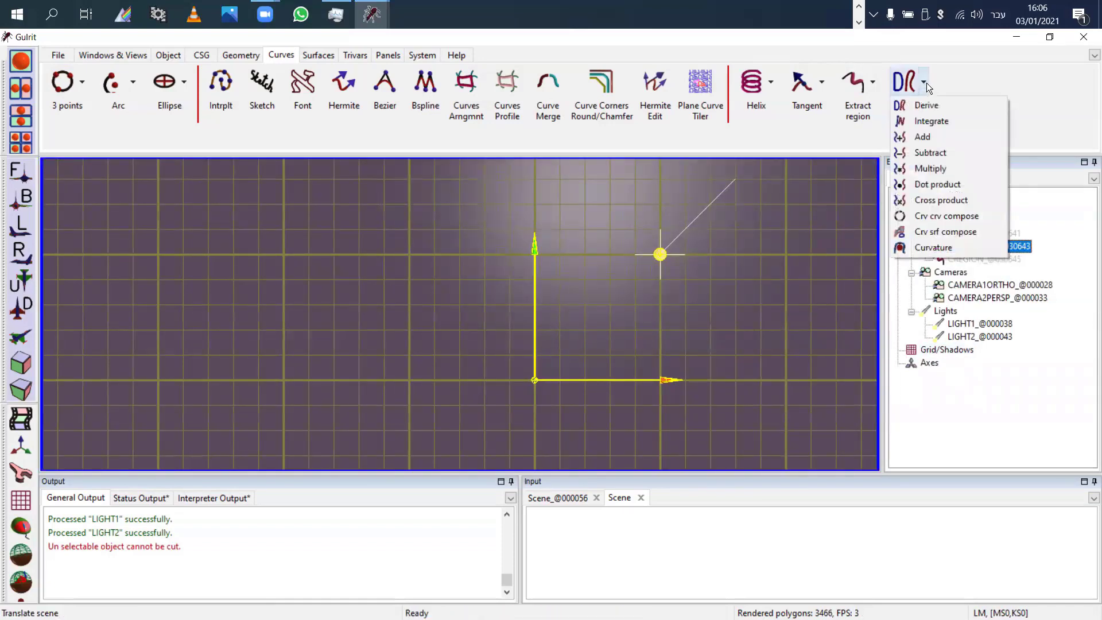
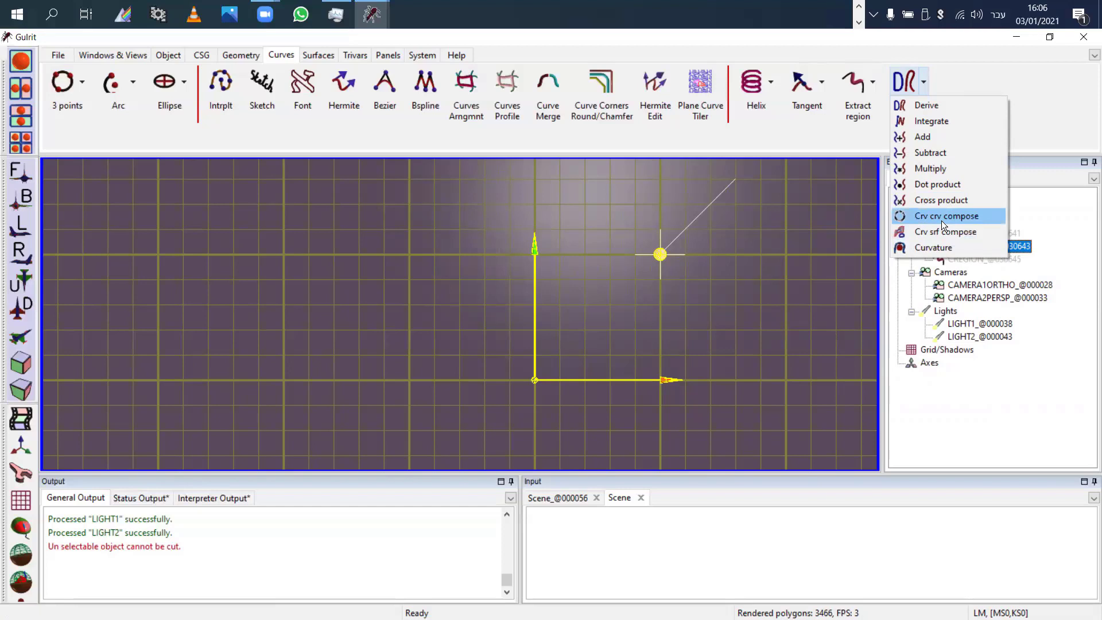
click(1034, 104)
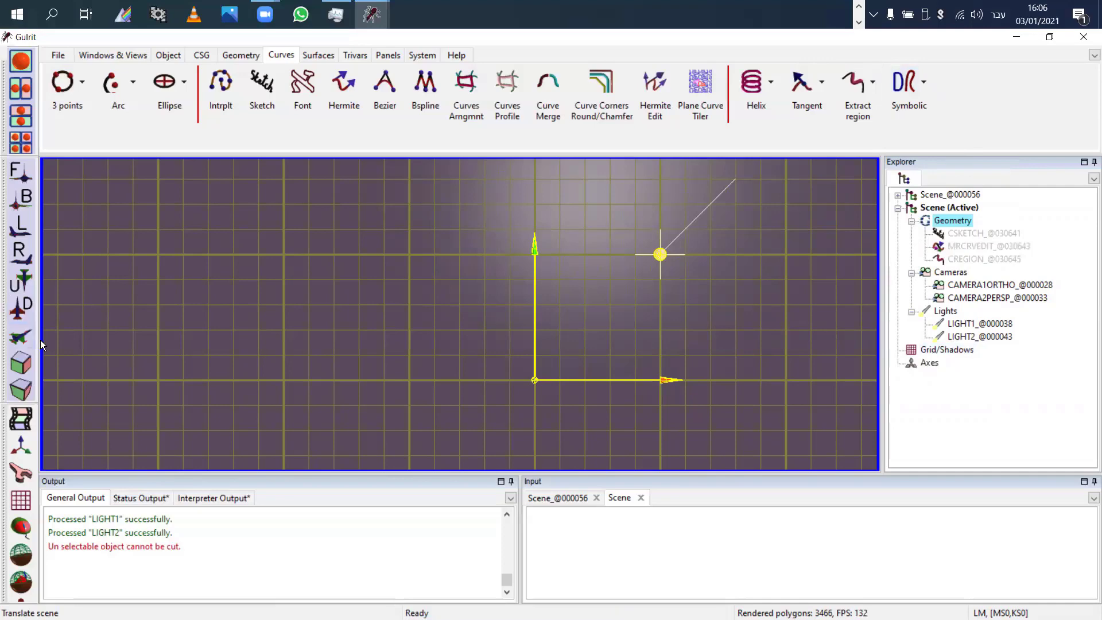
Step: Switch to the isometric view and cut the sketched, edited and extracted curves from the scene
click(26, 337)
click(957, 234)
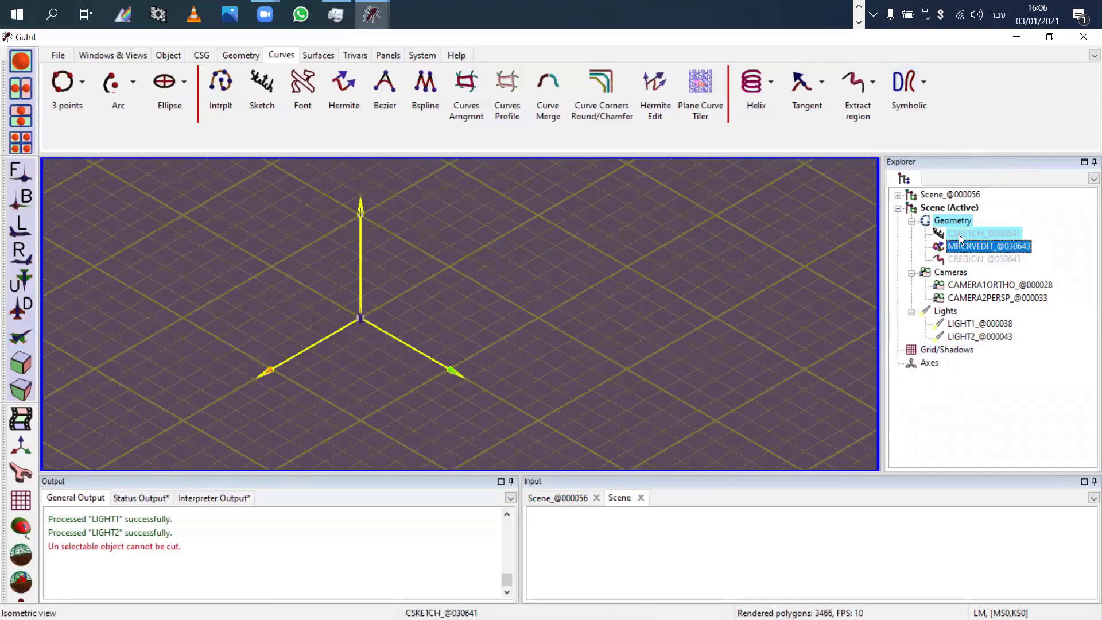
key(ctrl+x)
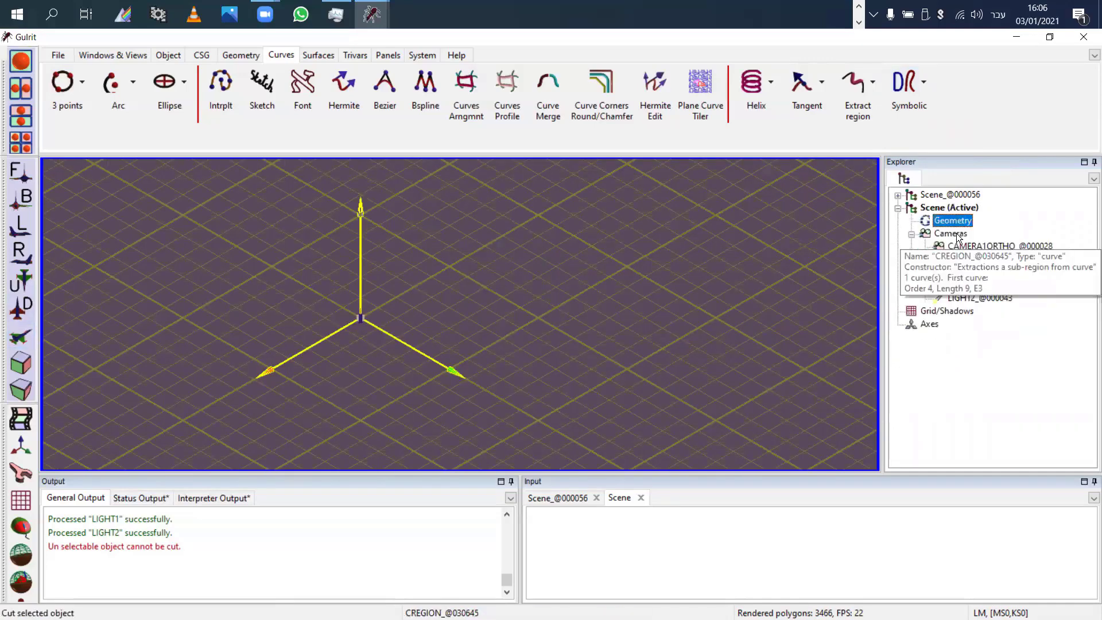
right_drag(399, 343, 512, 338)
Step: Create two circles of radius 1 from center and radius, one at the origin and one slightly above it on the Z axis
click(315, 55)
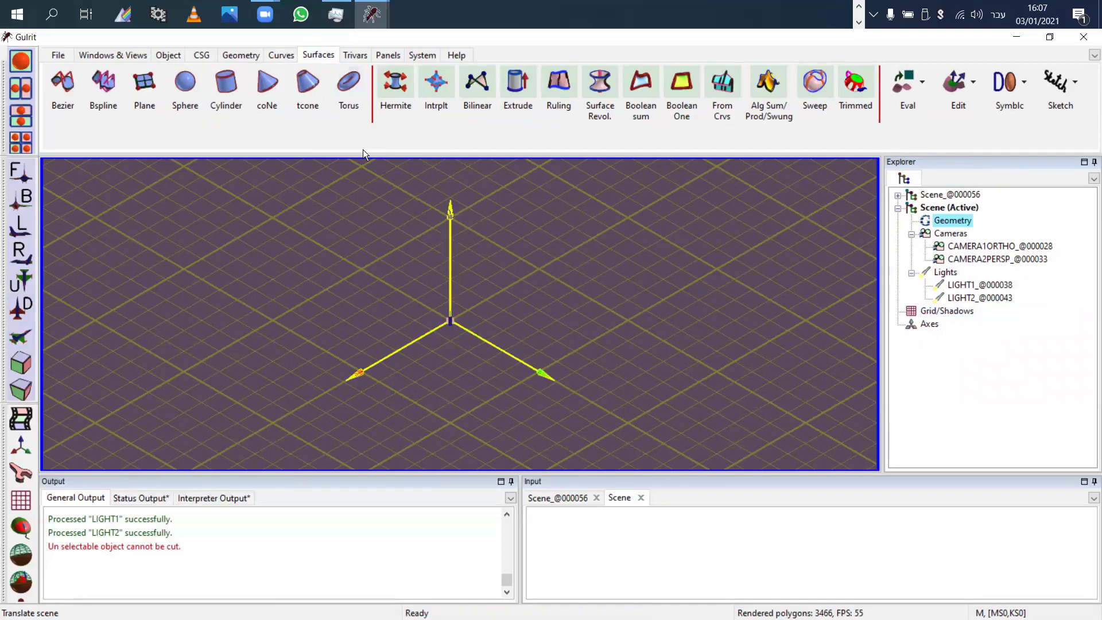
click(279, 55)
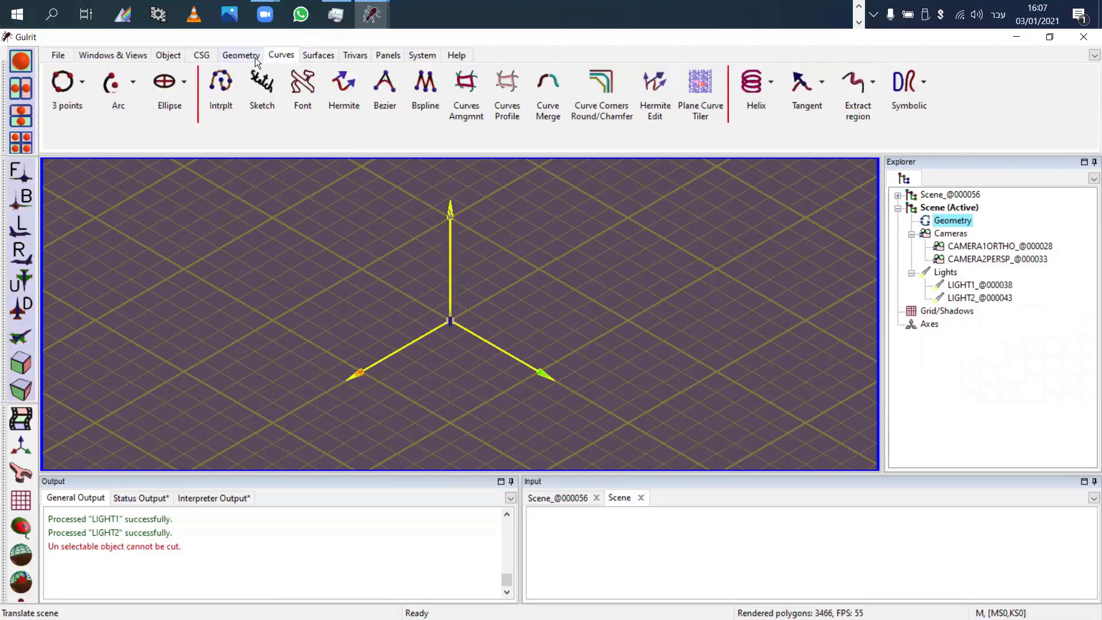
click(83, 81)
click(85, 102)
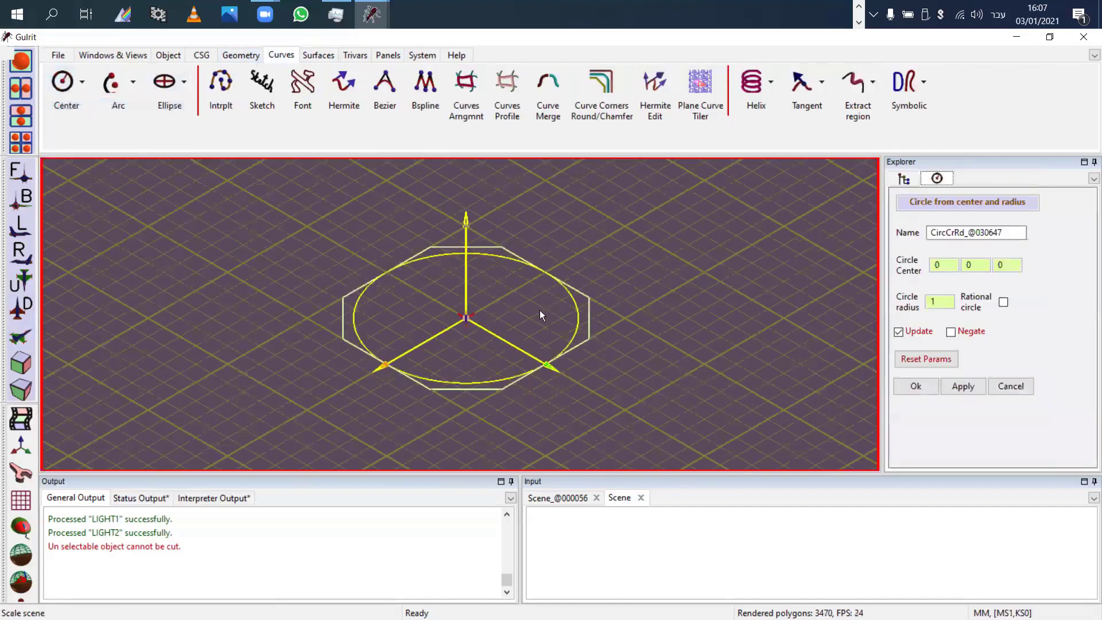
middle_drag(539, 310, 596, 320)
mouse_move(597, 320)
right_down()
mouse_move(623, 317)
mouse_move(588, 337)
right_up()
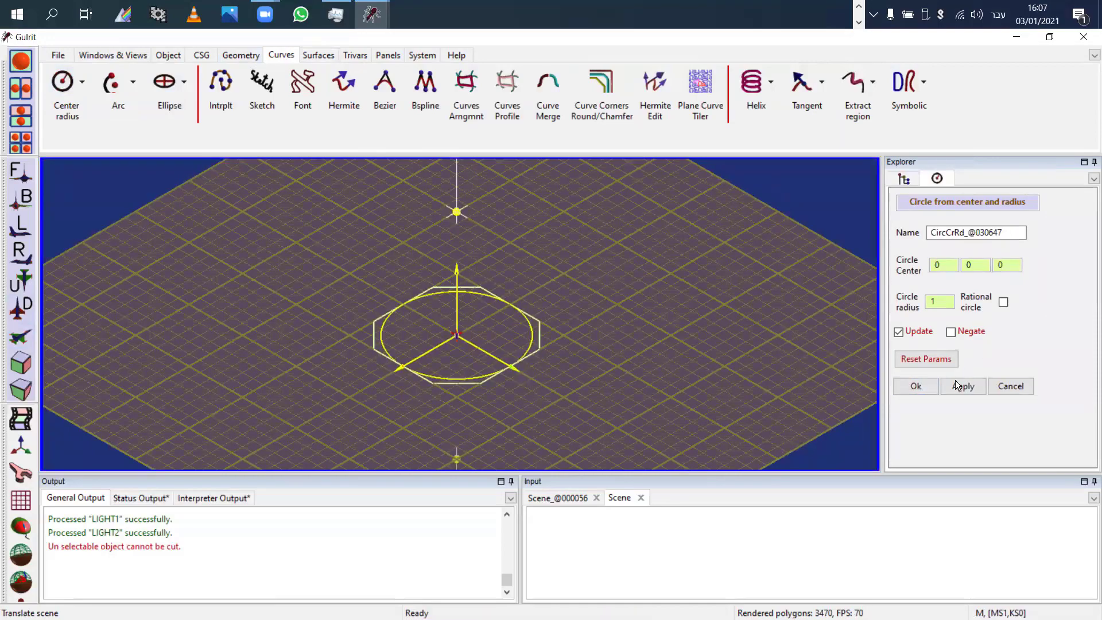
drag(682, 407, 679, 304)
drag(1007, 263, 1010, 244)
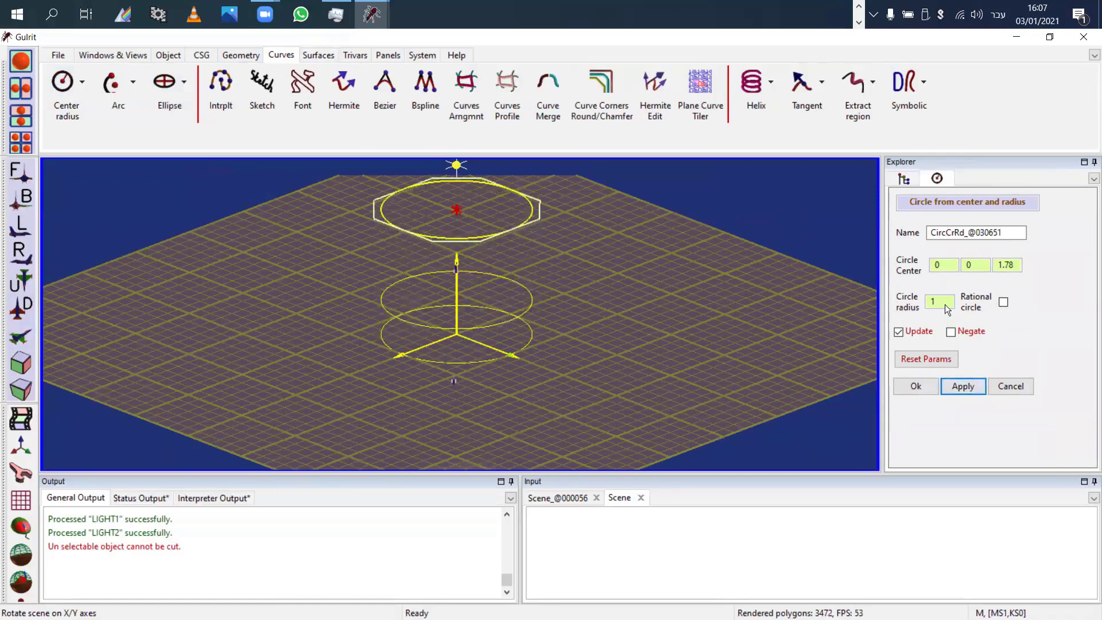
Step: Create a circle of radius 0.5 centered at Z 1.71 and another of the same radius higher on the Z axis
drag(945, 305, 945, 312)
right_drag(782, 370, 803, 460)
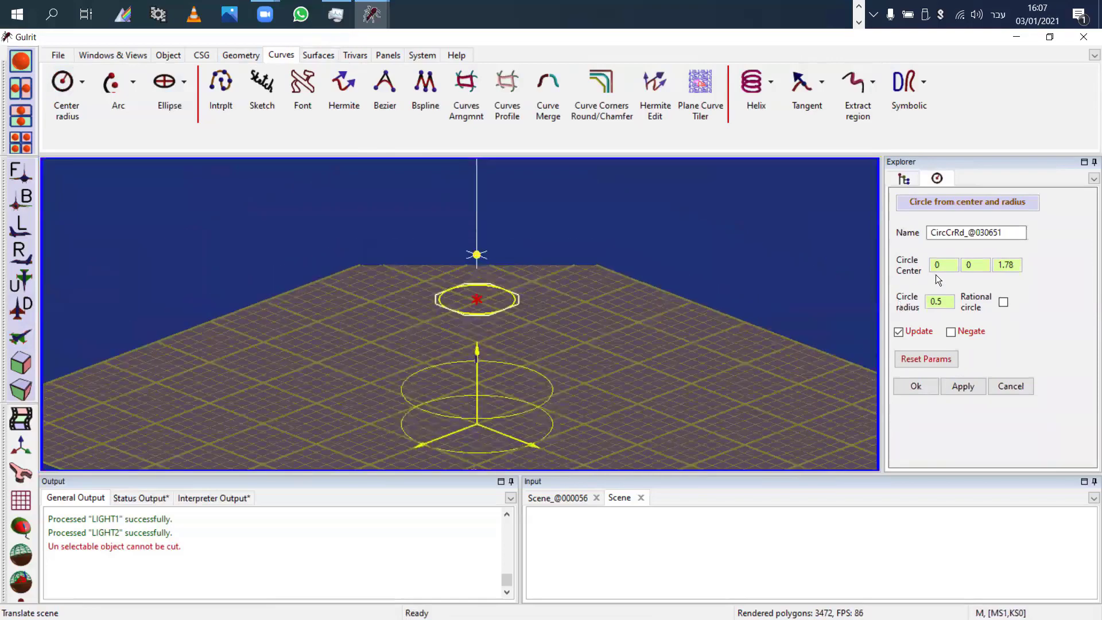
mouse_move(1006, 265)
mouse_down()
mouse_move(1007, 248)
mouse_move(998, 265)
mouse_up()
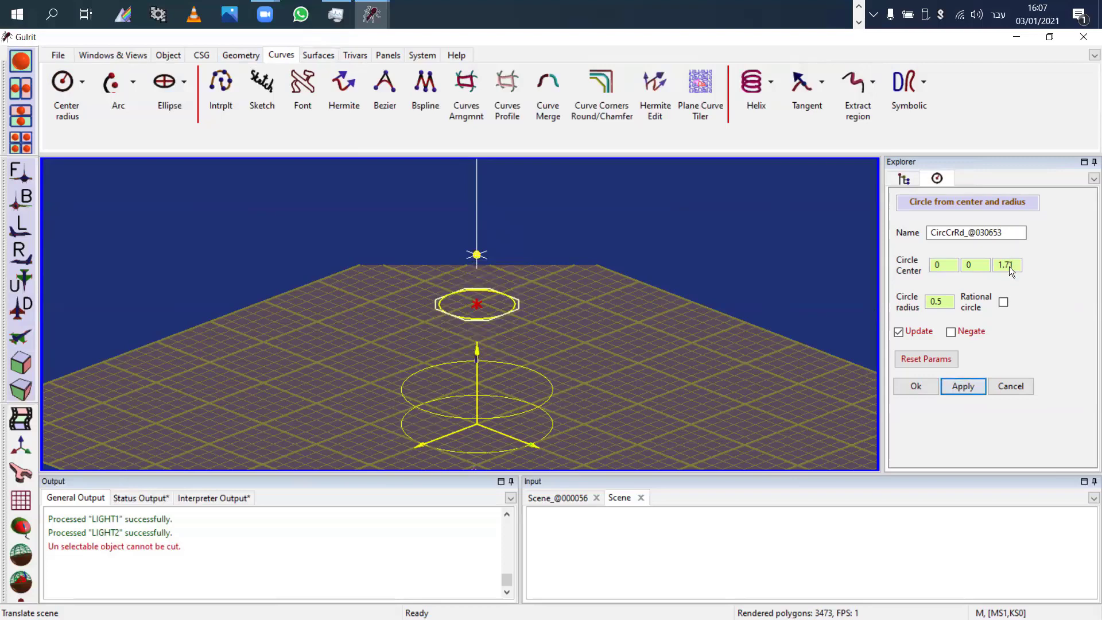
drag(1009, 267, 1004, 270)
click(915, 392)
Step: Hide the three upper circles, leaving only the circle at the origin shown
click(1006, 236)
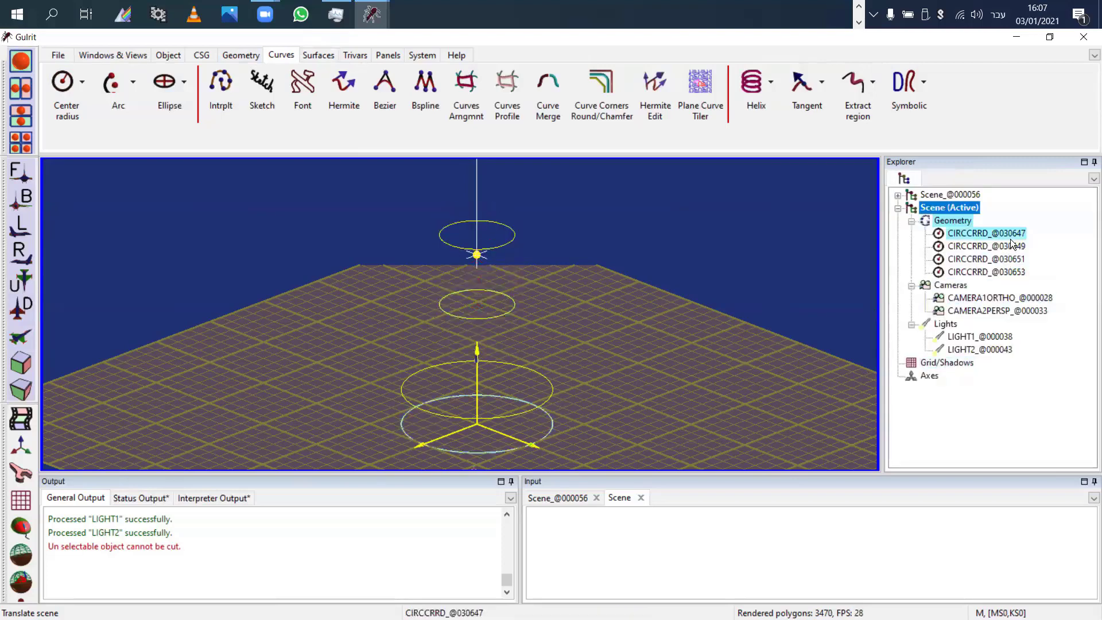
click(1001, 244)
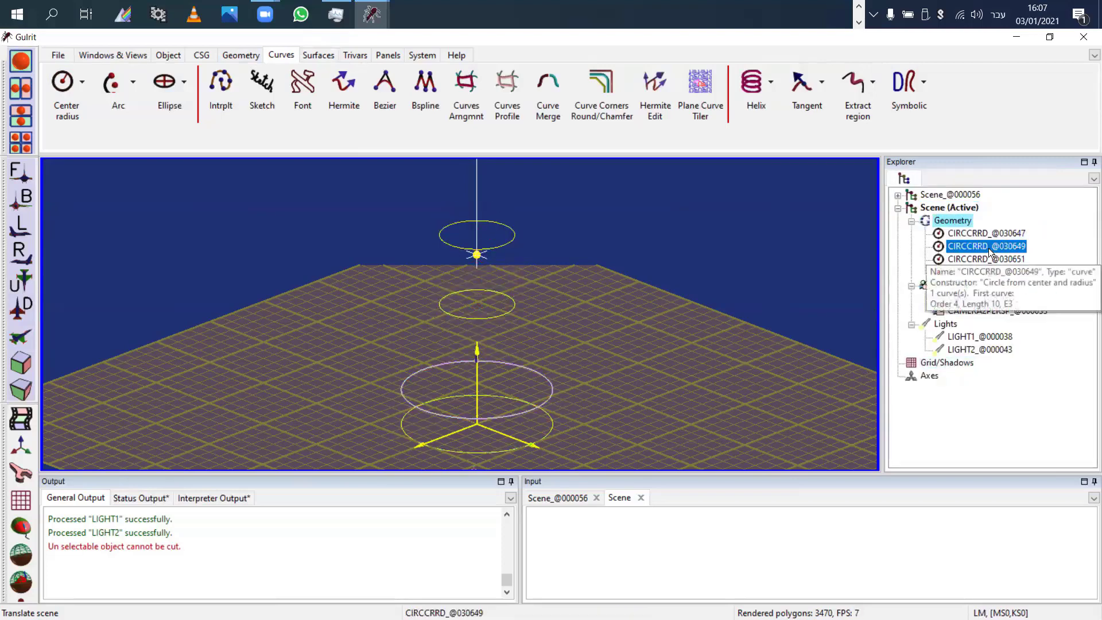
key(ctrl+h)
click(976, 259)
key(ctrl+h)
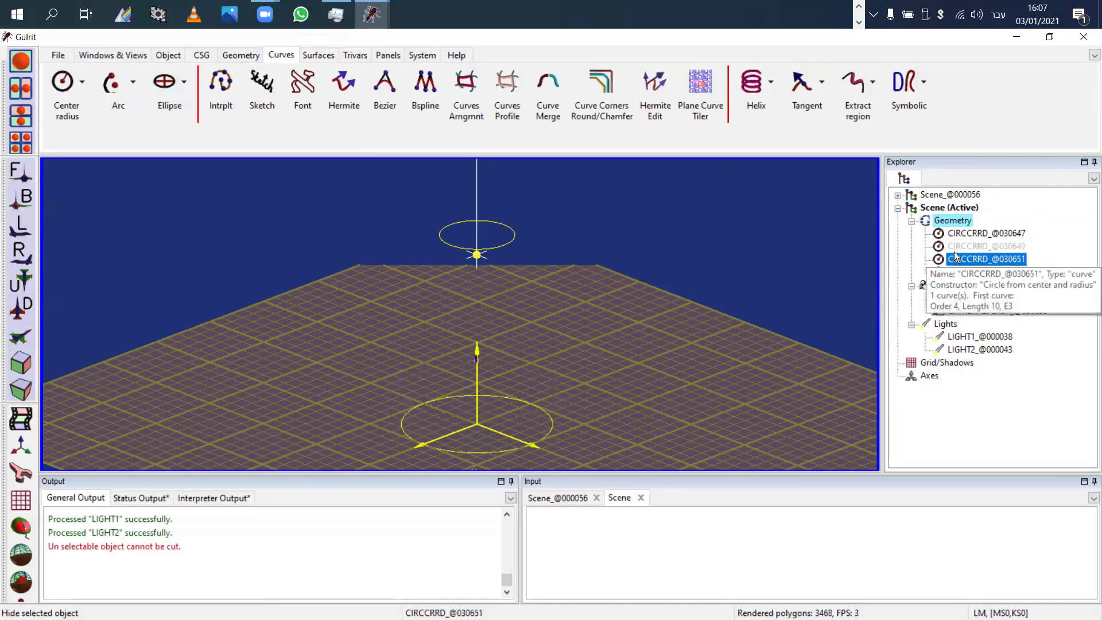
click(952, 272)
key(ctrl+h)
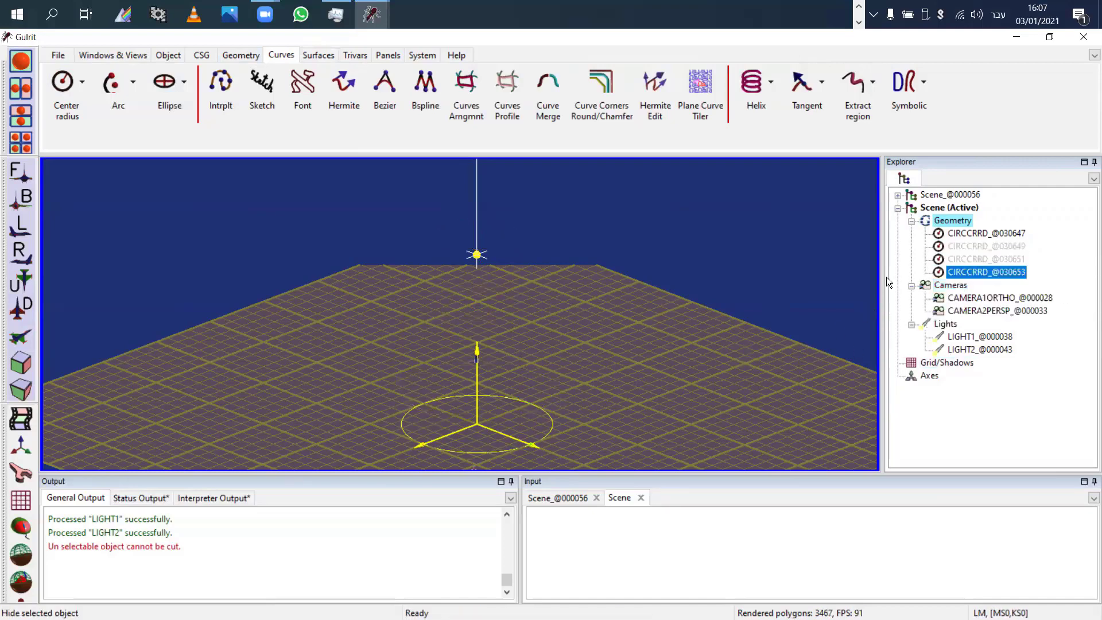
click(310, 55)
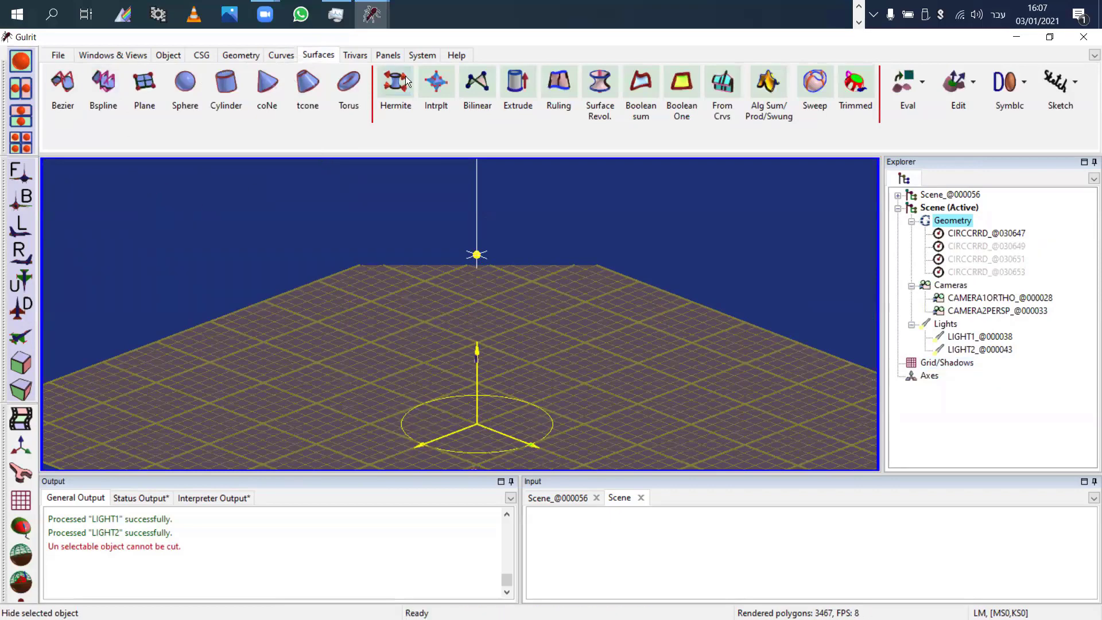
click(63, 82)
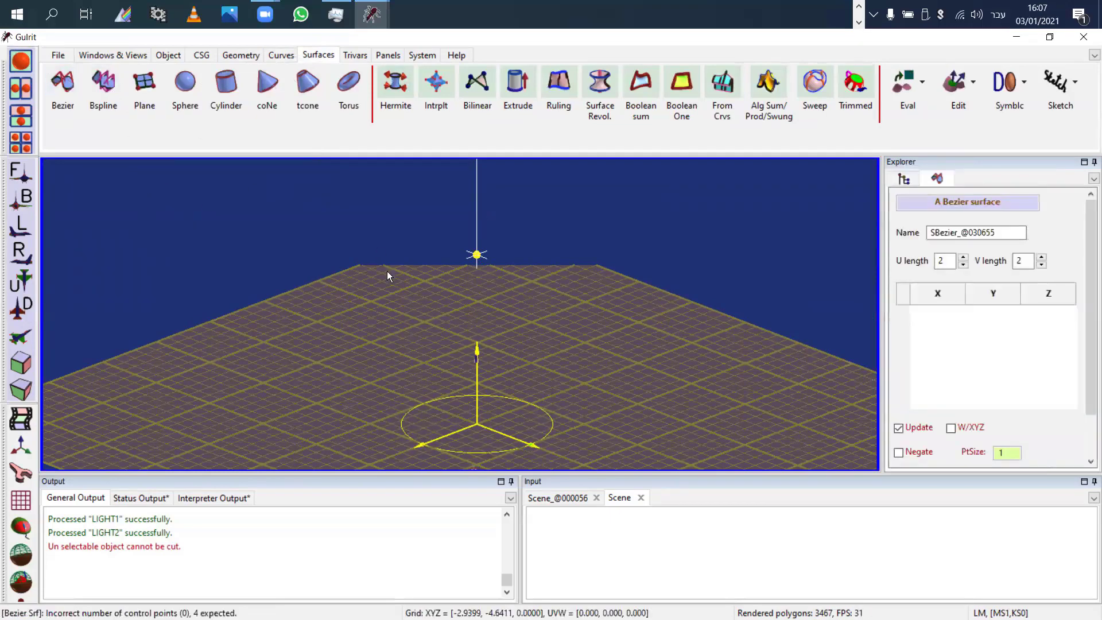
right_drag(521, 322, 499, 202)
drag(510, 258, 600, 329)
right_drag(600, 329, 541, 359)
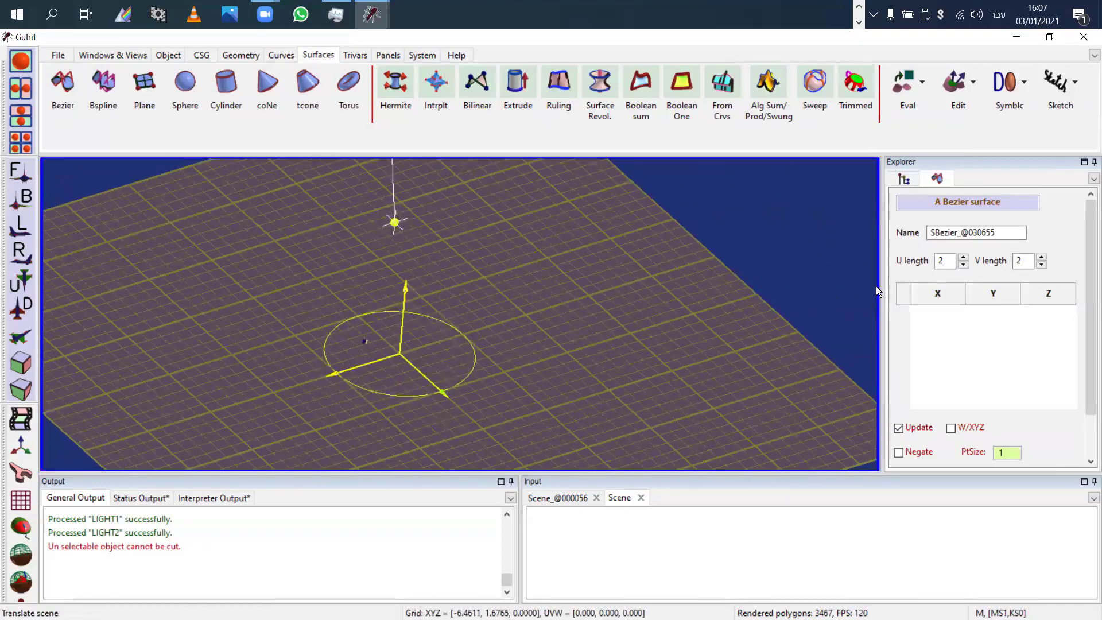
scroll(1091, 321, down, 3)
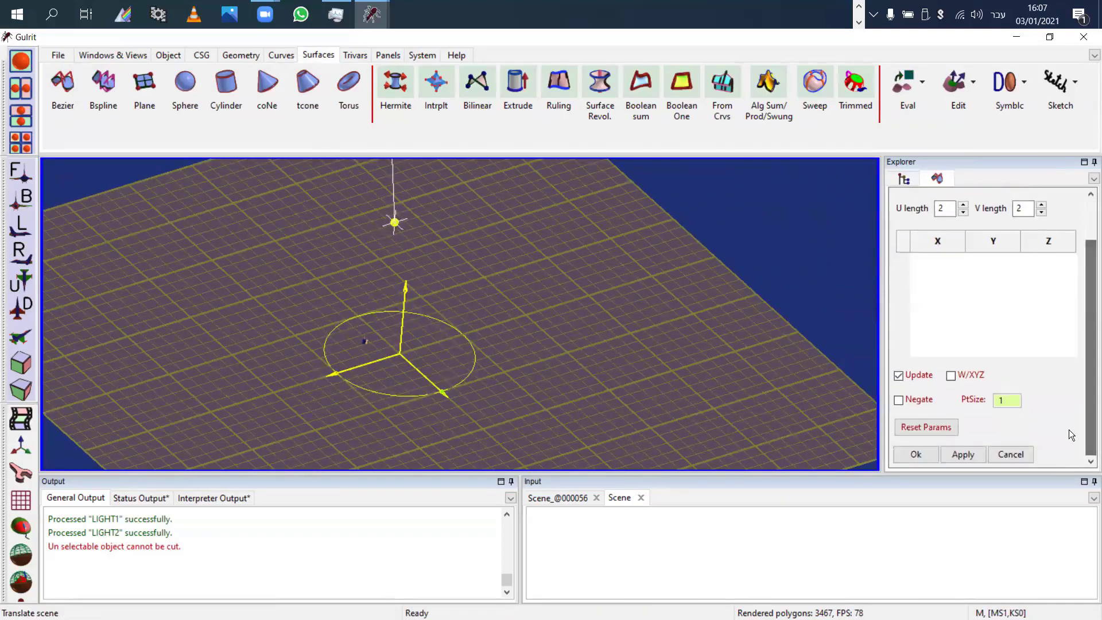
click(1011, 455)
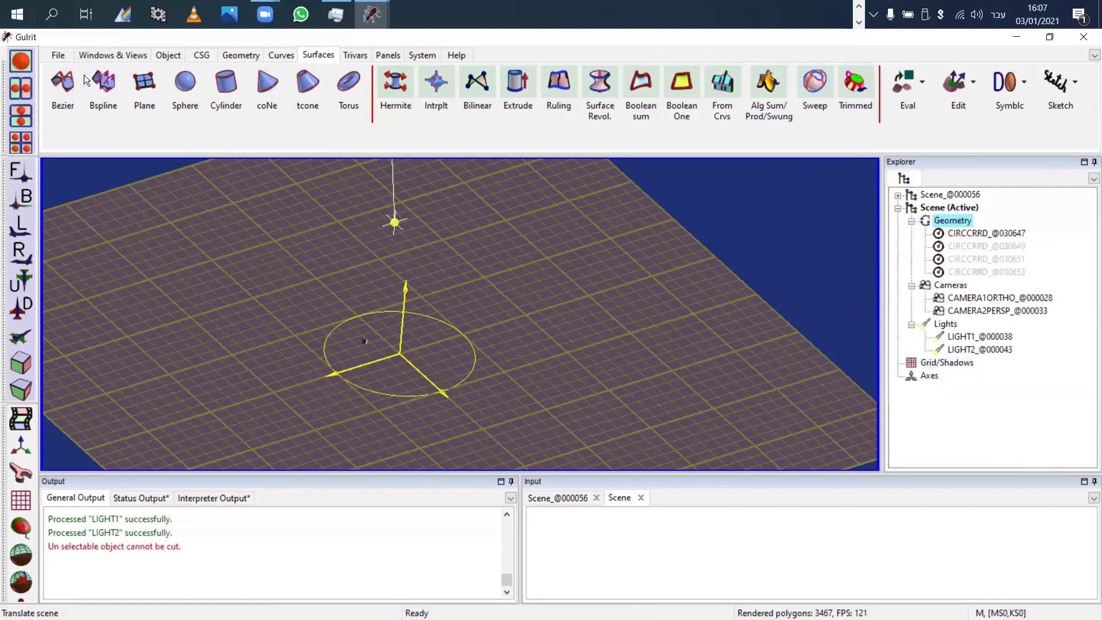
Step: Start a plane surface and hide the circle at the origin
click(144, 83)
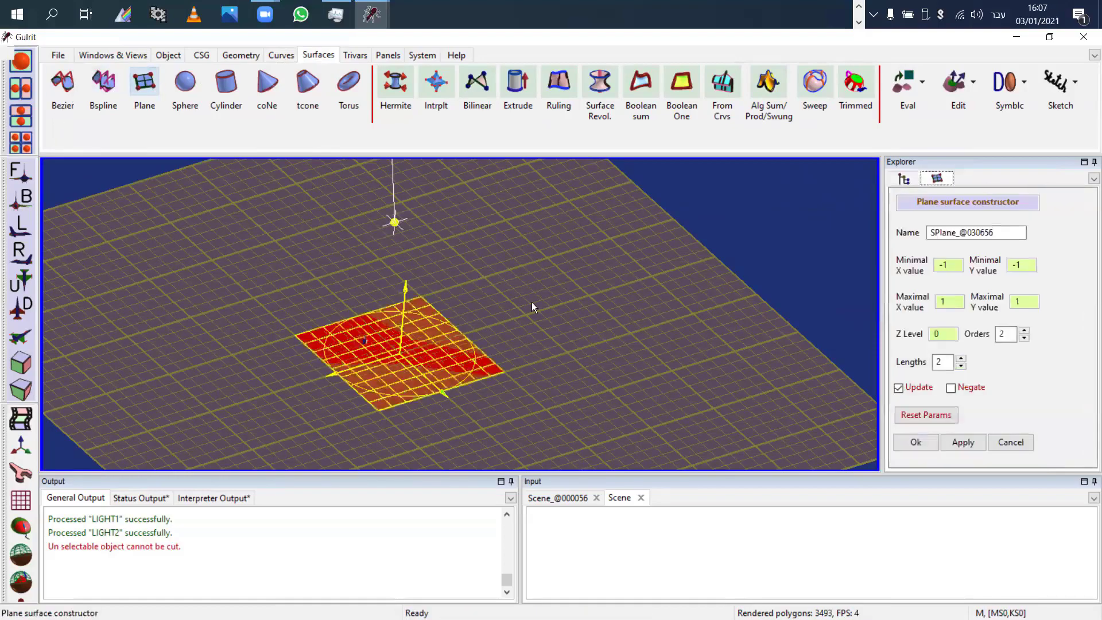
right_drag(601, 325, 609, 290)
drag(600, 293, 591, 273)
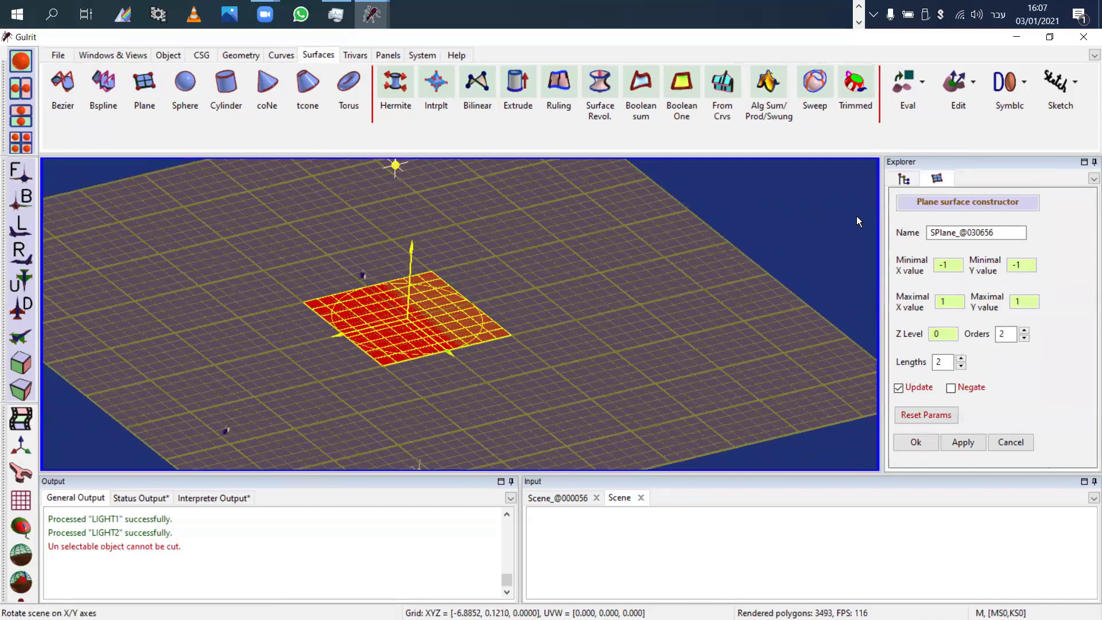
click(902, 179)
click(973, 234)
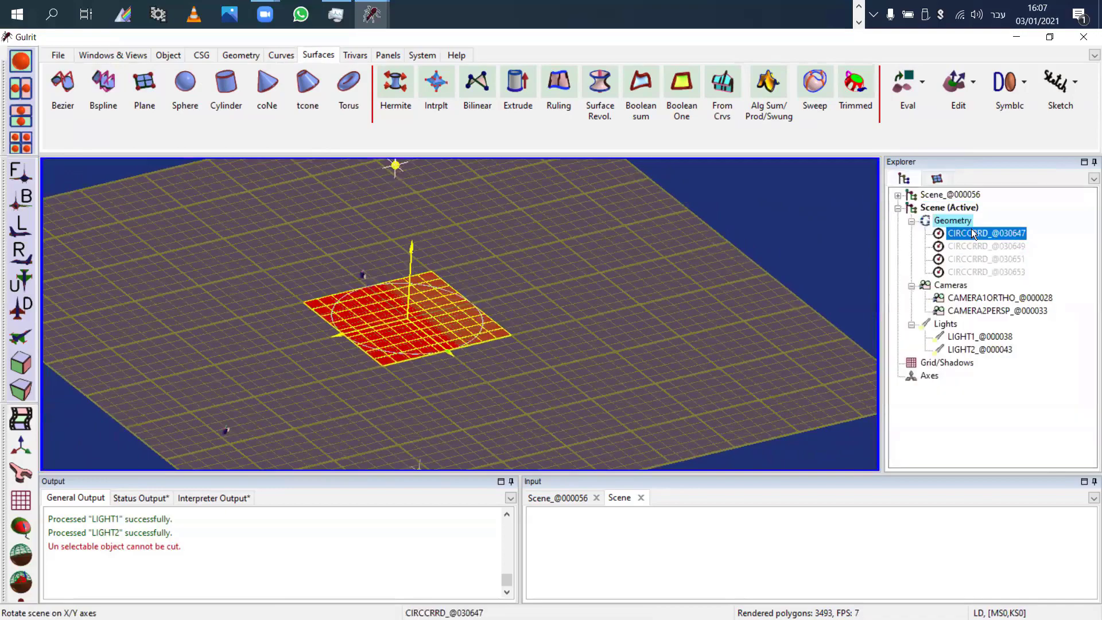
double_click(973, 234)
mouse_move(595, 369)
mouse_down()
mouse_move(590, 349)
mouse_move(594, 367)
mouse_up()
right_drag(595, 350, 647, 324)
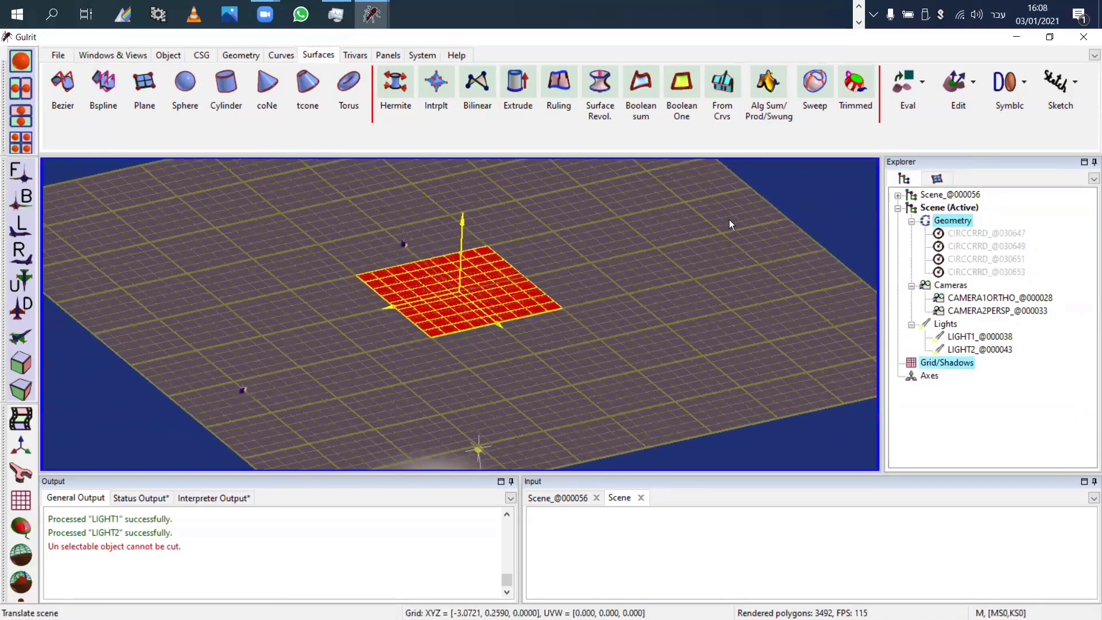
Step: Create the plane surface with X from -1.13 to 1.56, Y from -1.46 to 1.18 and Z level 0.65
scroll(681, 248, up, 3)
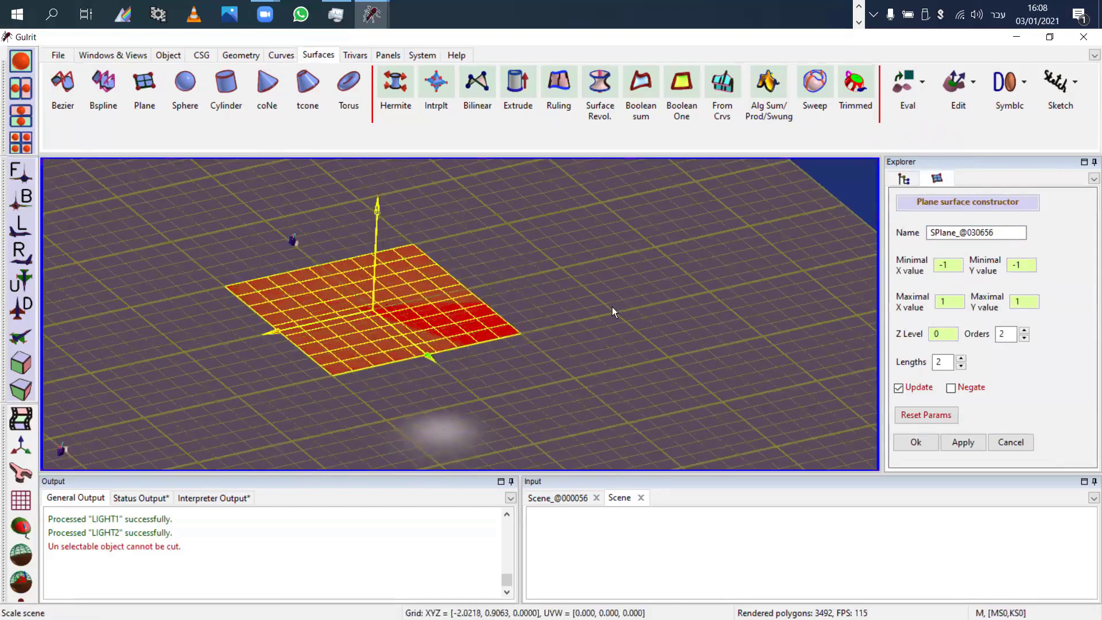
drag(612, 312, 512, 329)
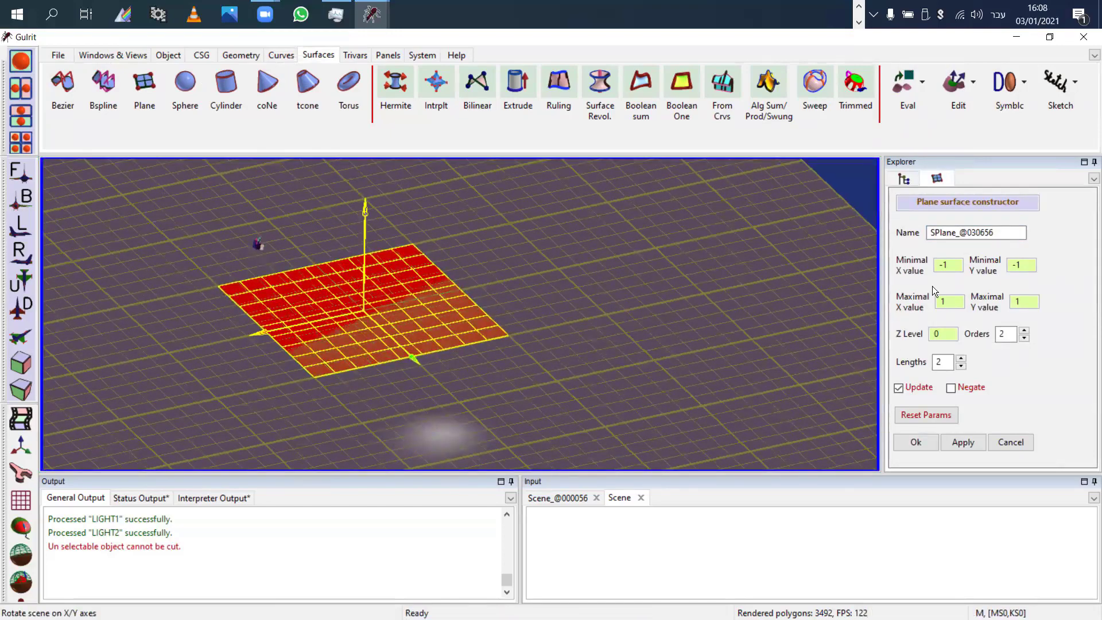
drag(951, 263, 1014, 266)
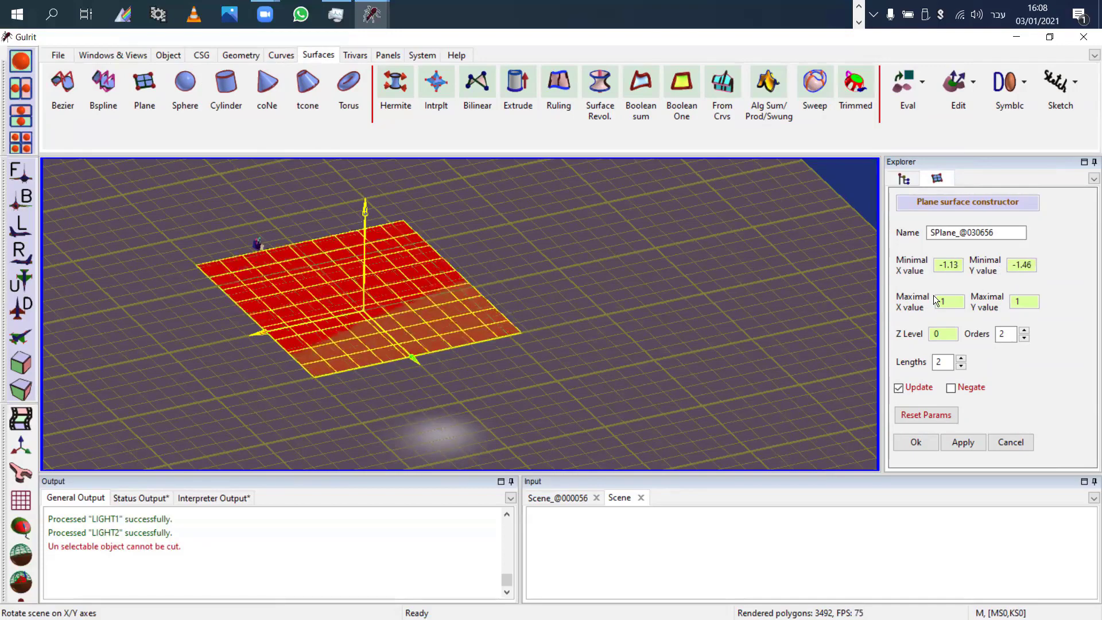
drag(942, 304, 950, 295)
drag(1023, 302, 1027, 299)
drag(948, 333, 945, 322)
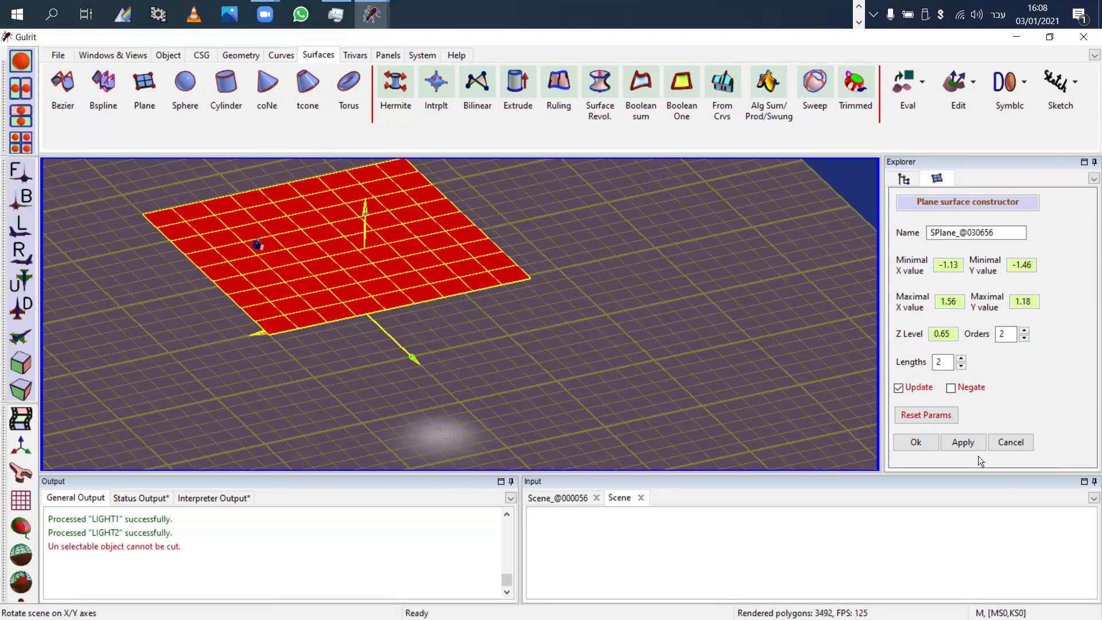
click(915, 444)
Step: Hide the plane surface and set the CSG primitive type to Surface
click(988, 287)
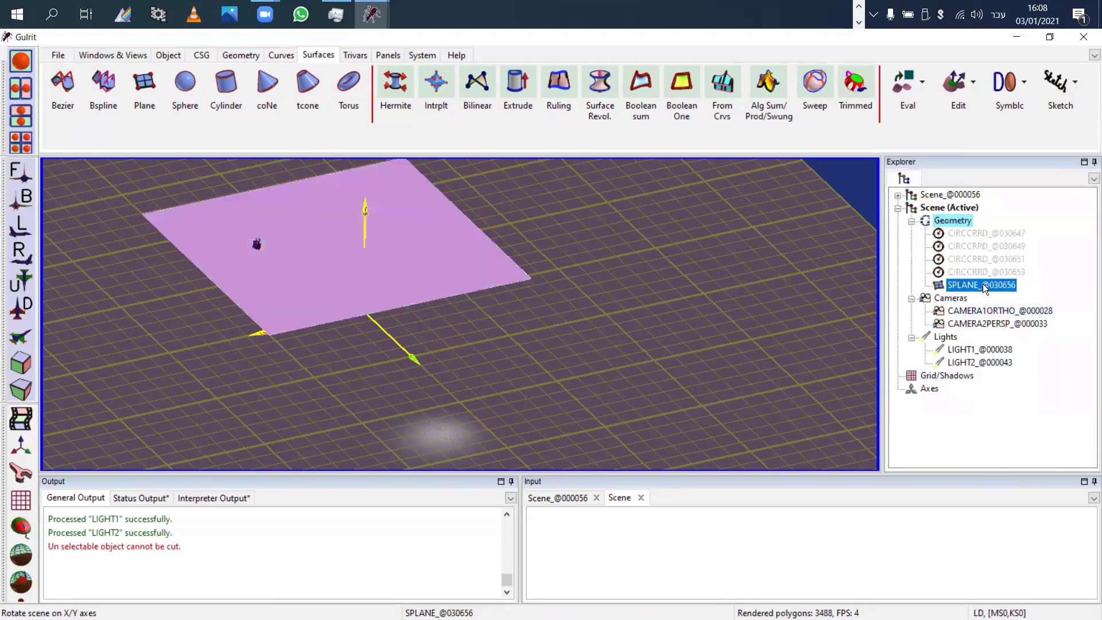
right_drag(257, 162, 273, 168)
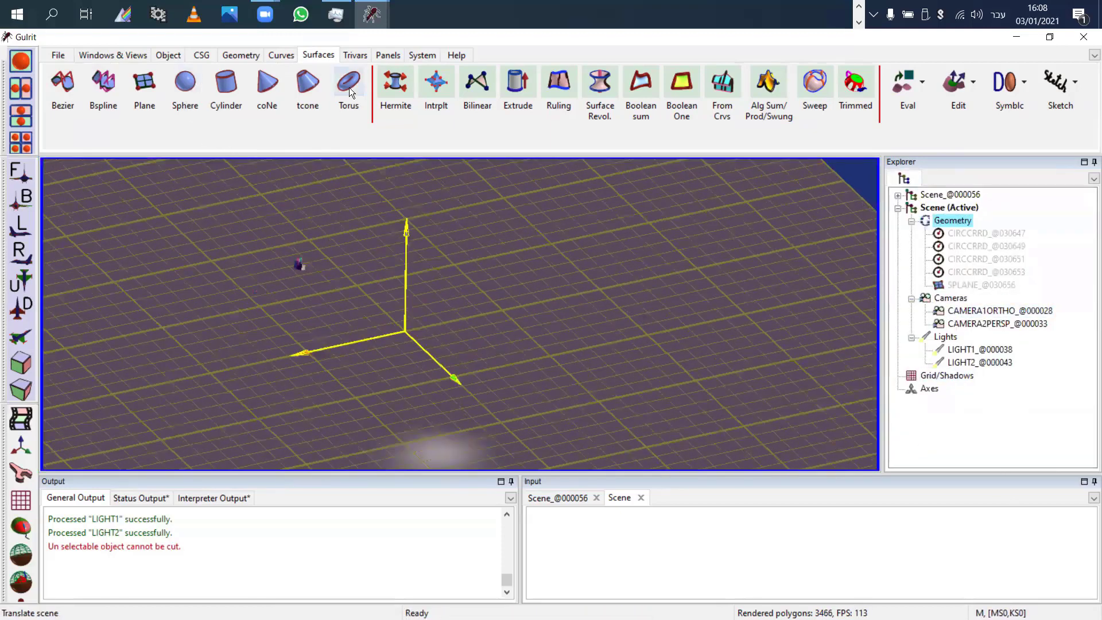
click(202, 55)
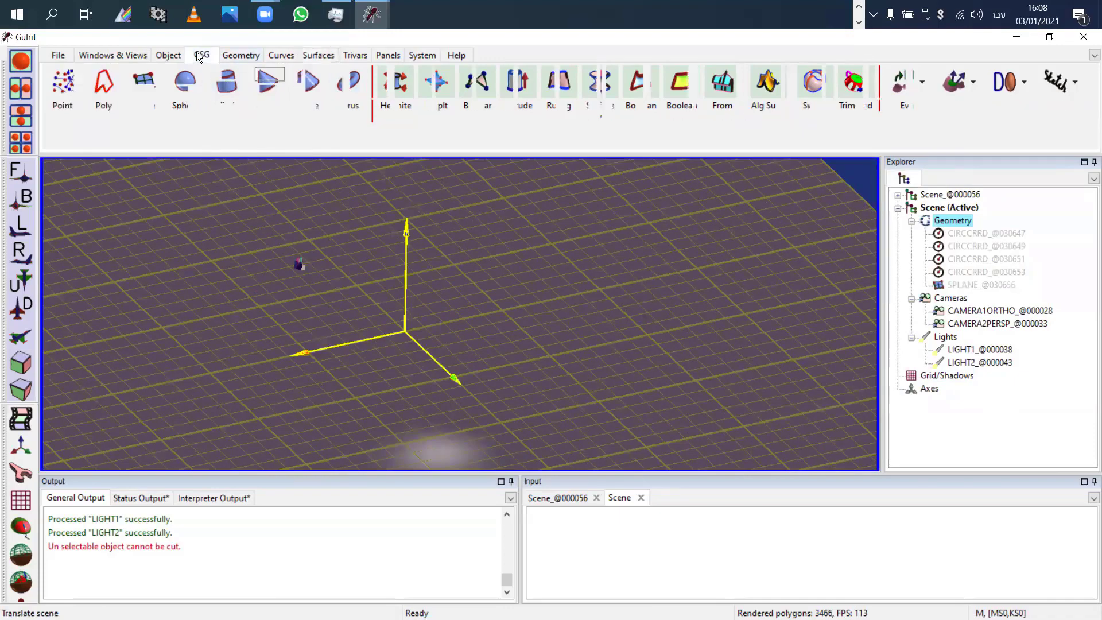
click(202, 76)
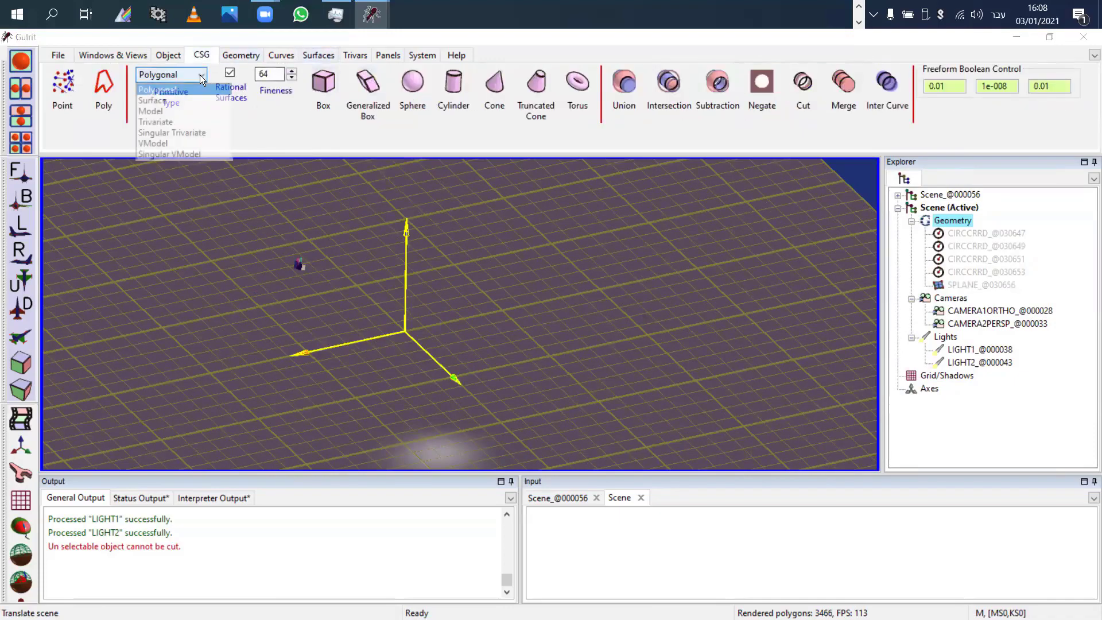
click(166, 97)
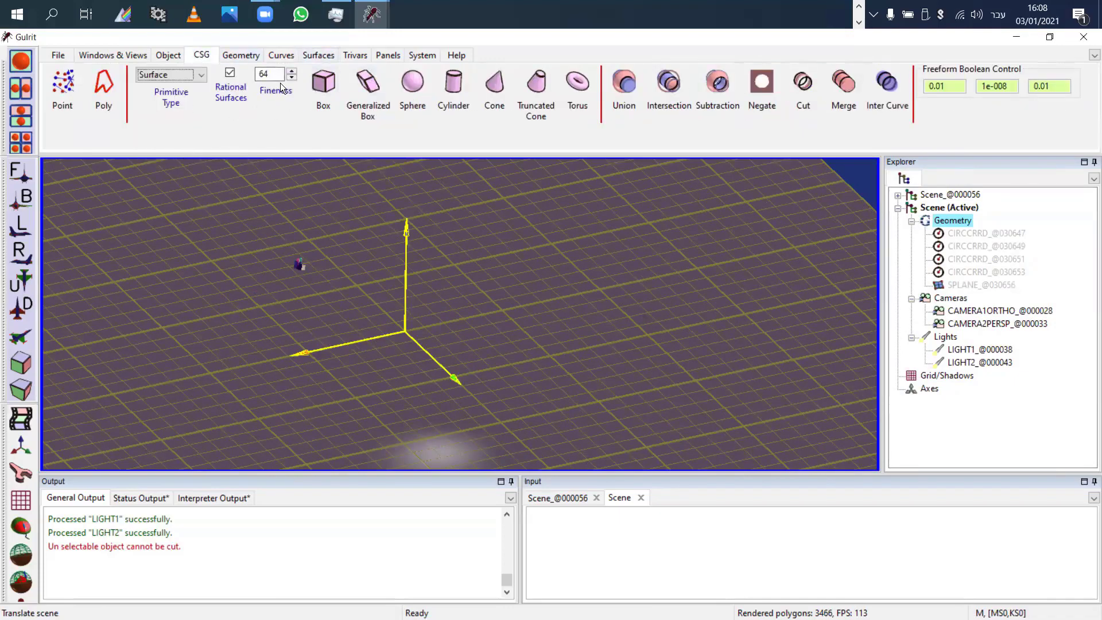
Step: Create a rational torus surface centered at the origin with major radius 1.05 and minor radius 0.27, and cut it from the scene
click(324, 56)
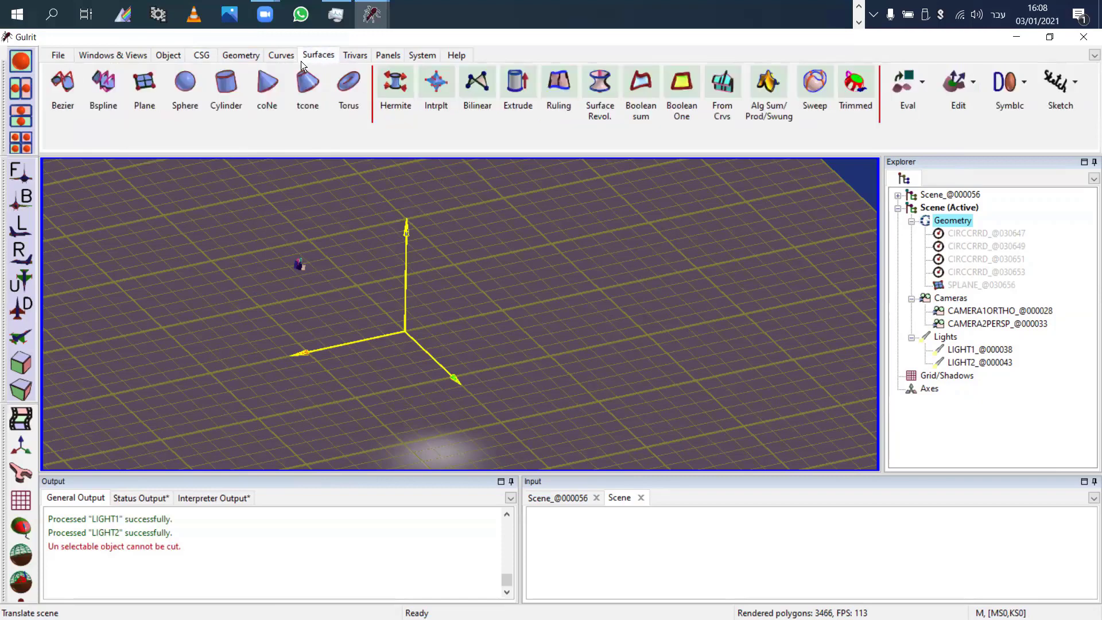
click(341, 90)
middle_drag(494, 262, 659, 261)
middle_drag(725, 280, 685, 258)
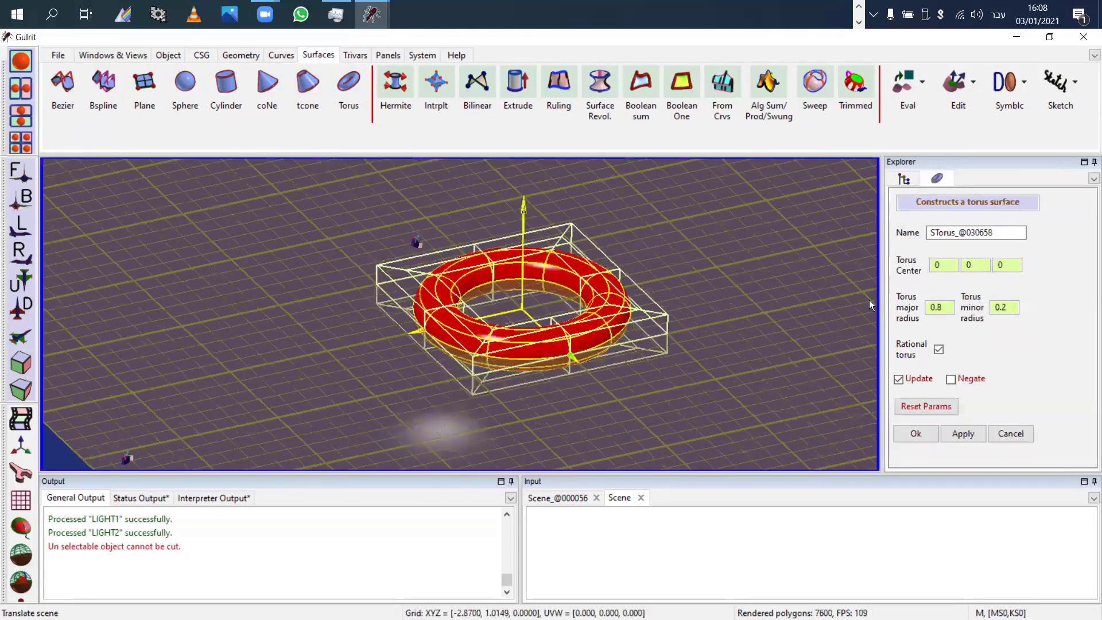
drag(938, 303, 999, 304)
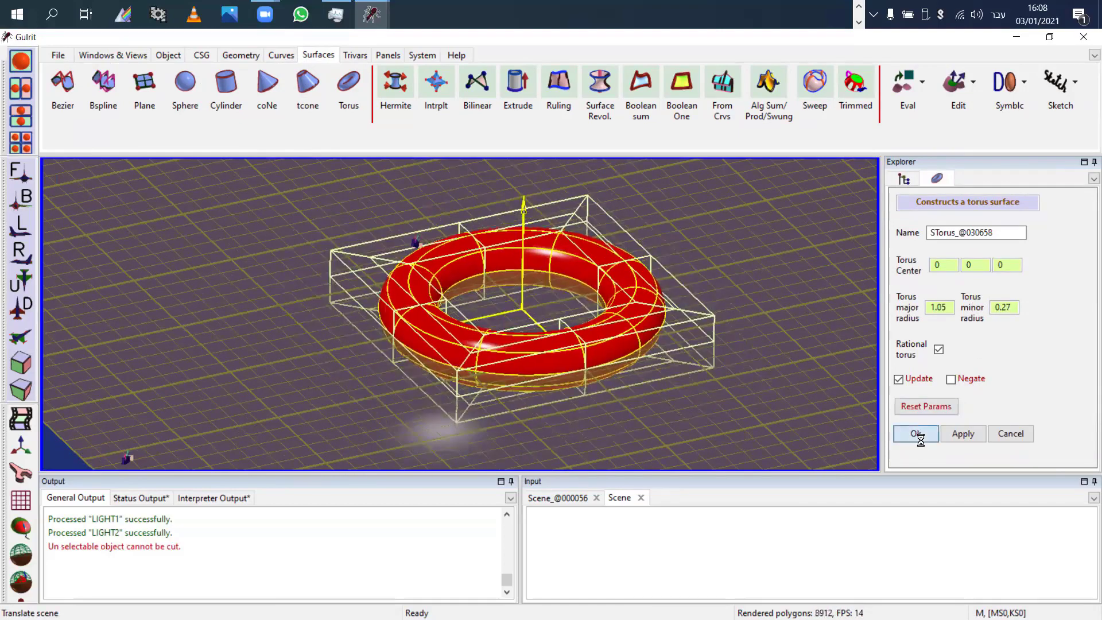
click(916, 434)
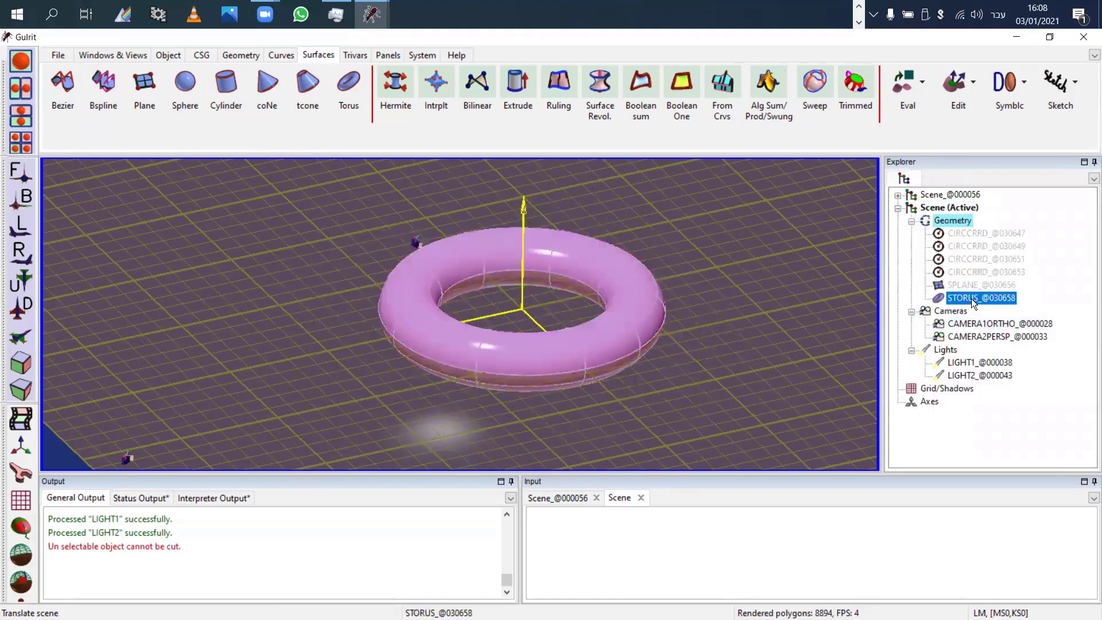
key(ctrl+x)
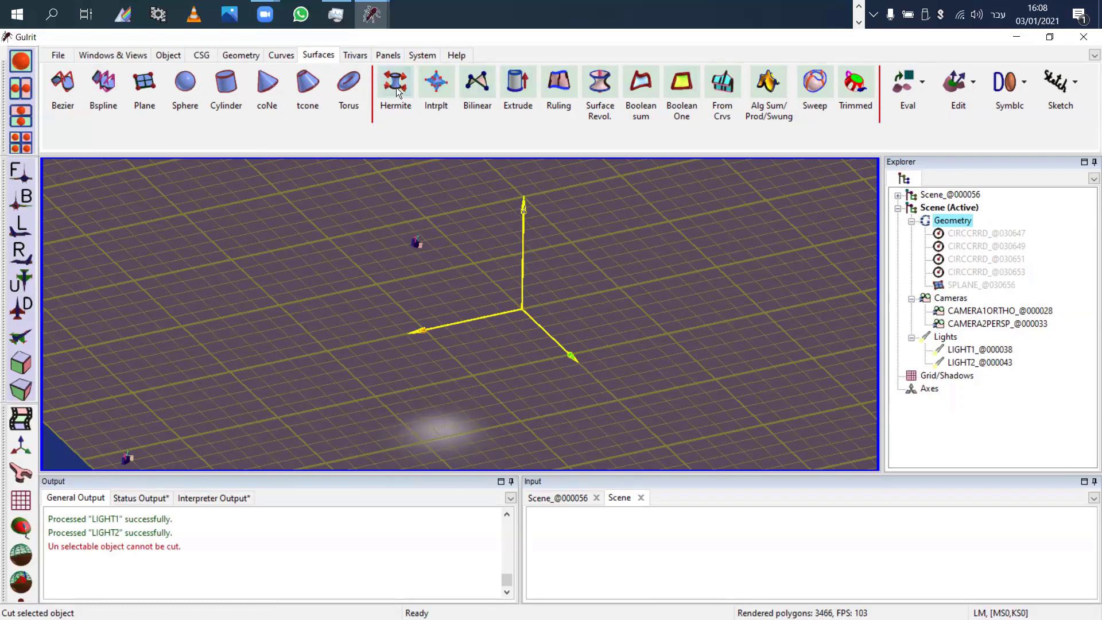
click(475, 85)
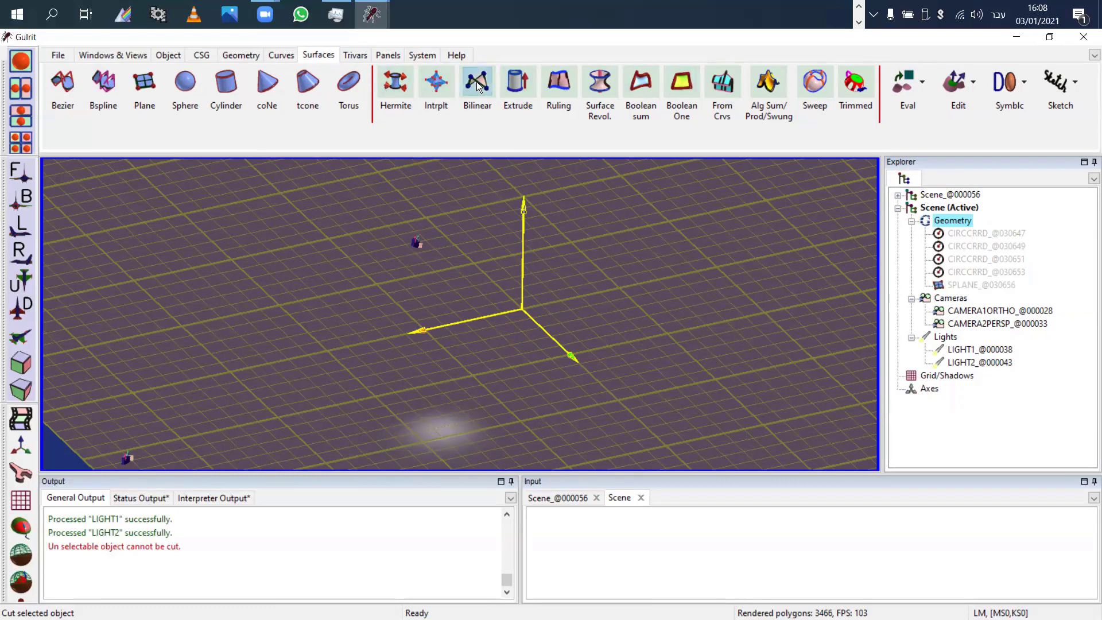
right_drag(623, 265, 566, 301)
drag(565, 301, 431, 334)
drag(1021, 264, 1021, 274)
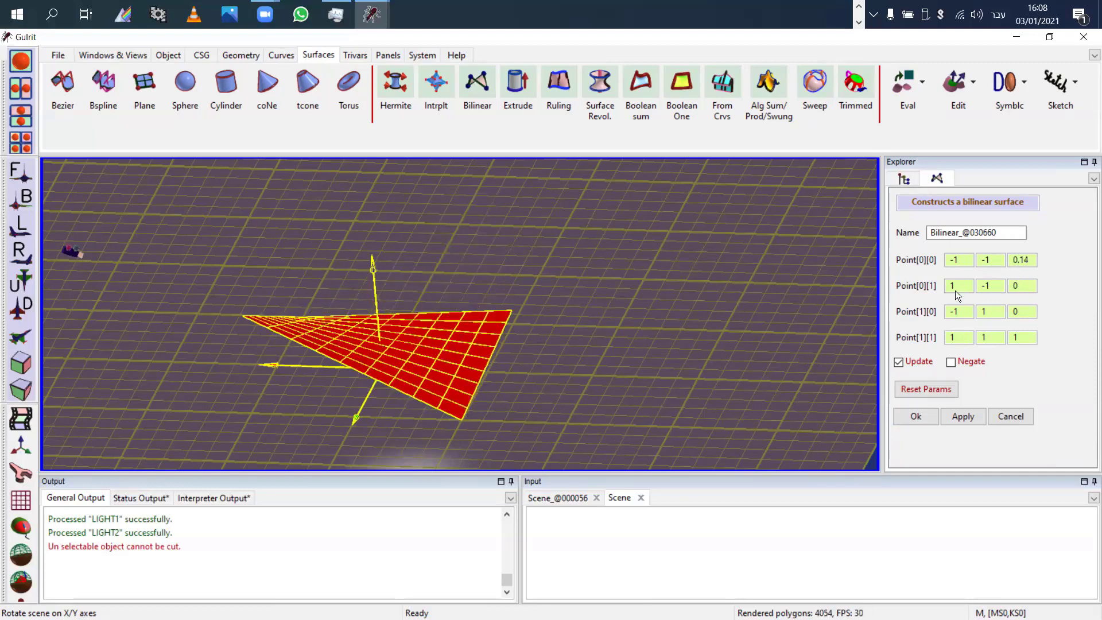
click(1005, 422)
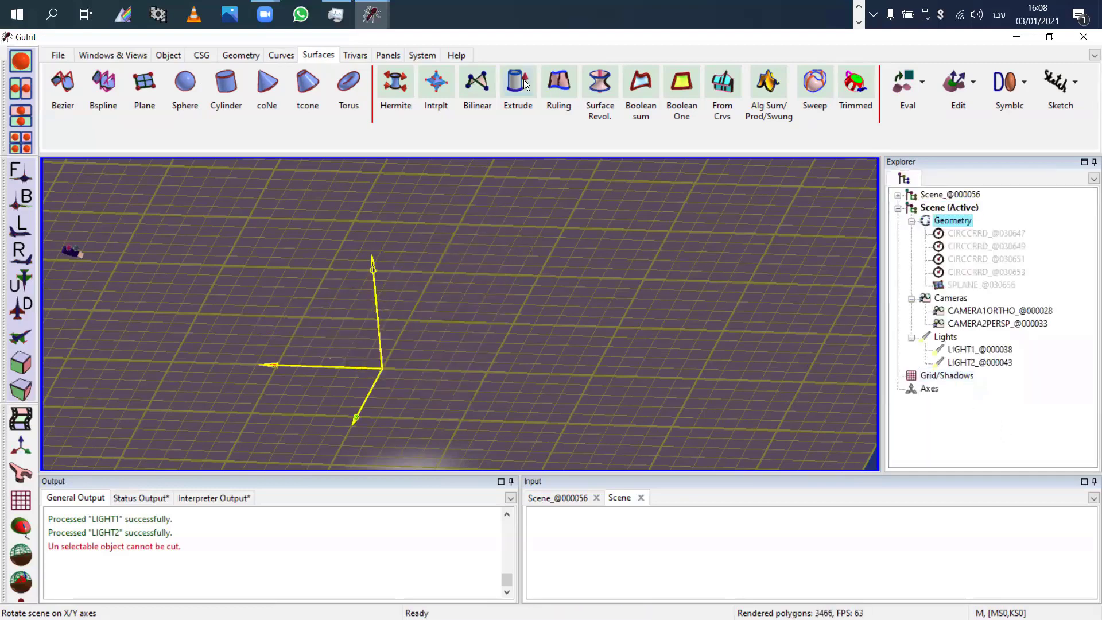
Step: Show the circle at the origin again and start constructing an extrusion surface
middle_drag(588, 273, 670, 276)
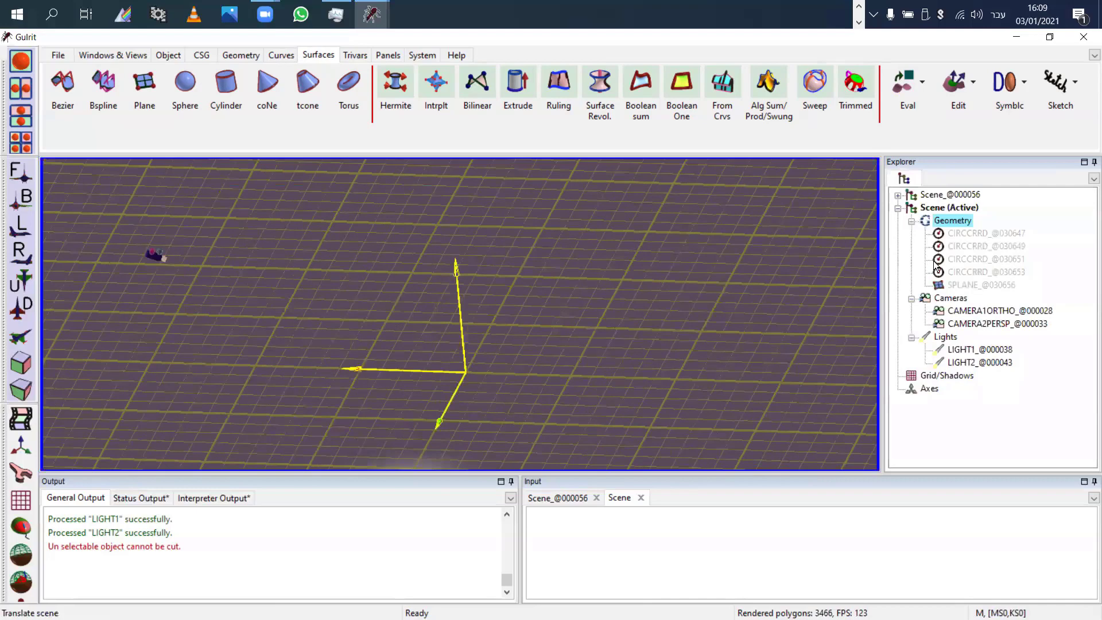
click(960, 236)
middle_drag(787, 282, 819, 261)
click(517, 86)
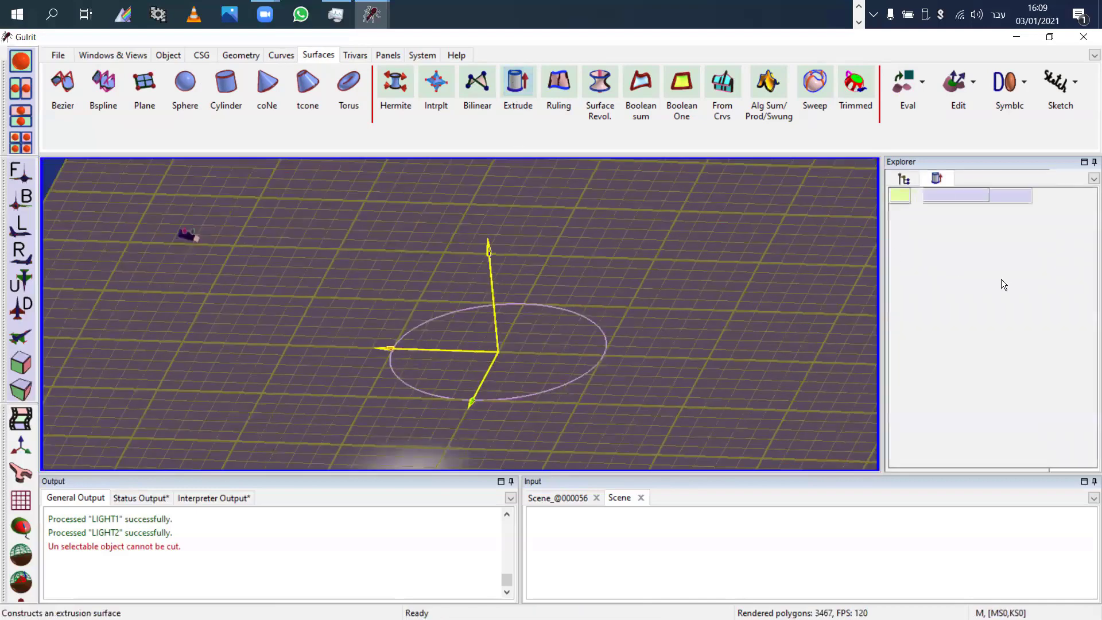
Step: Try extruding the large circle CIRCCRRD_@030647 on the grid into a surface
click(980, 270)
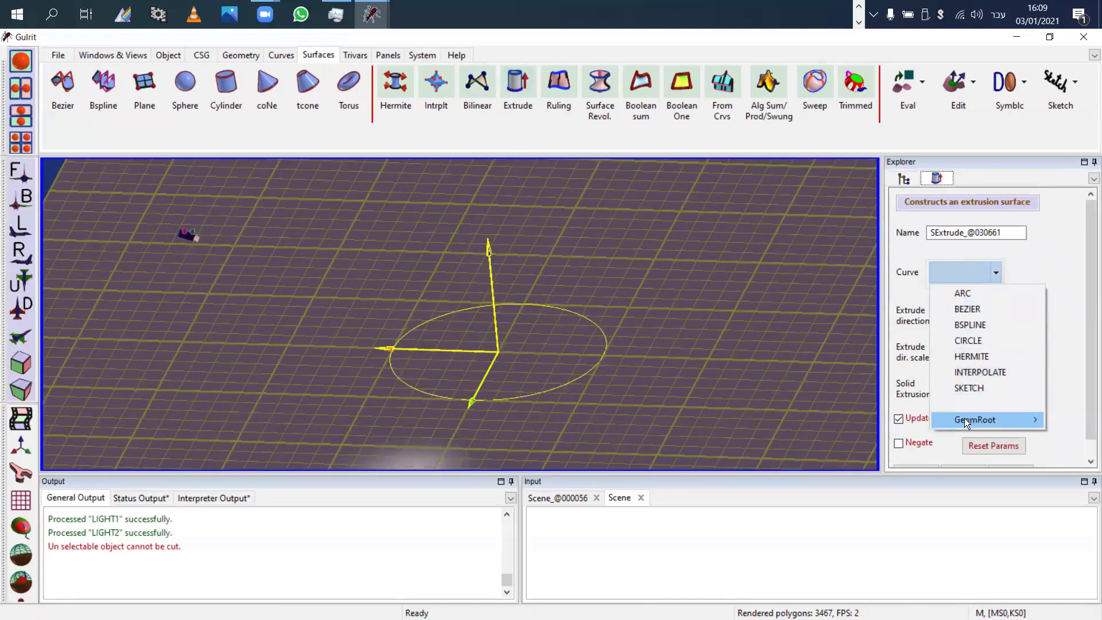
mouse_move(964, 419)
click(880, 418)
right_drag(658, 318, 671, 351)
drag(670, 351, 649, 329)
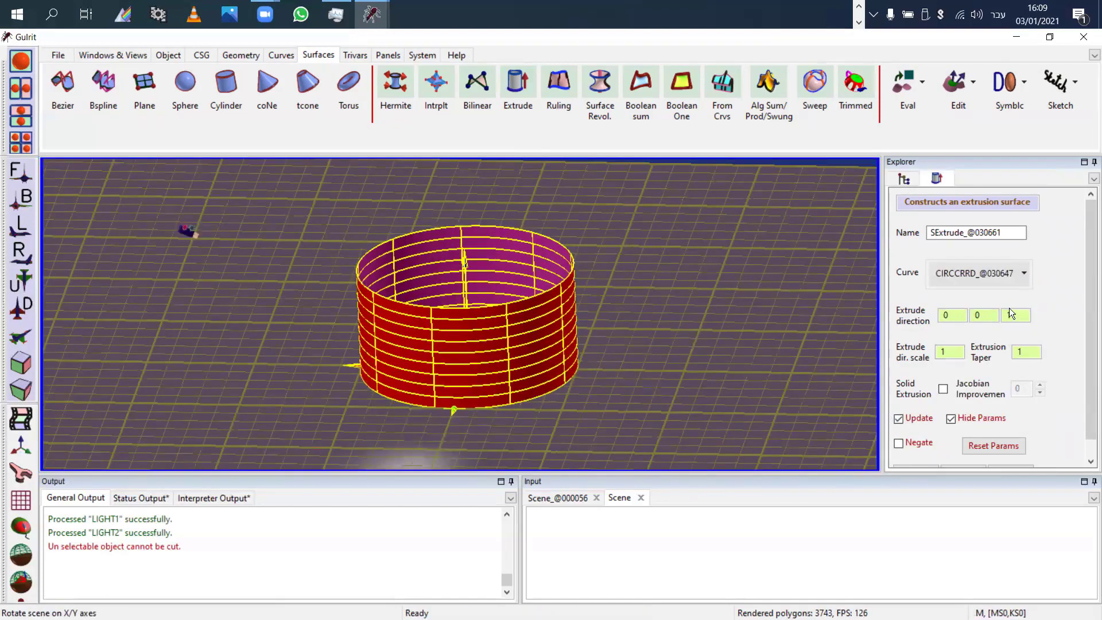
Step: Try extrusion direction -0.67, -1.61, 1.24 with scale 1.16 and taper 1.07, and discard the extrusion
drag(1007, 313, 951, 325)
right_drag(701, 262, 724, 293)
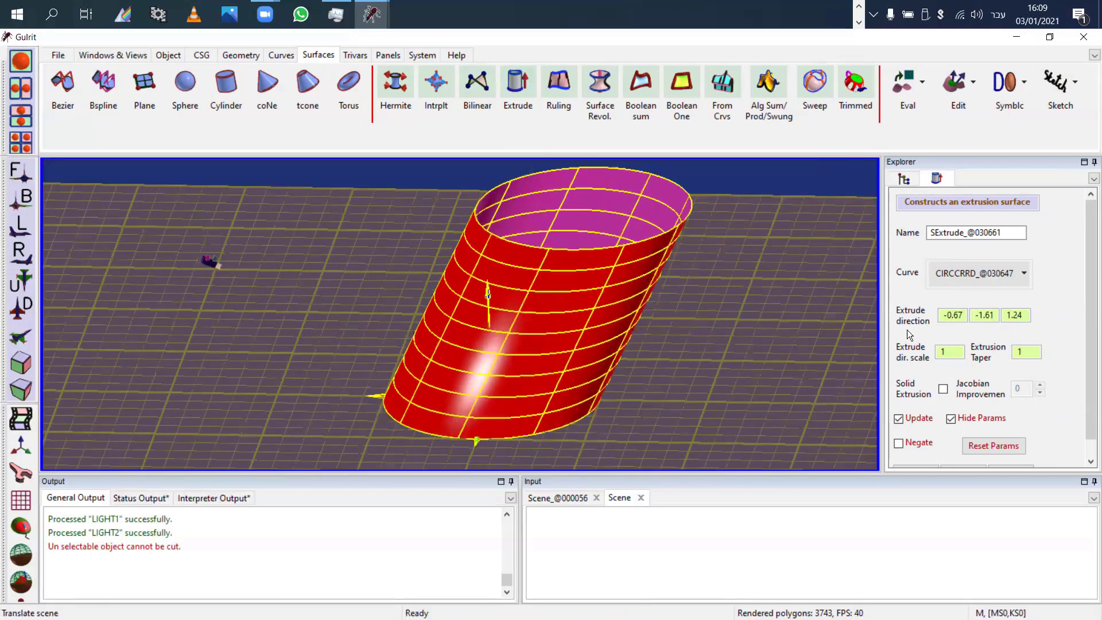
mouse_move(950, 354)
mouse_down()
mouse_move(949, 368)
mouse_move(950, 338)
mouse_move(951, 349)
mouse_up()
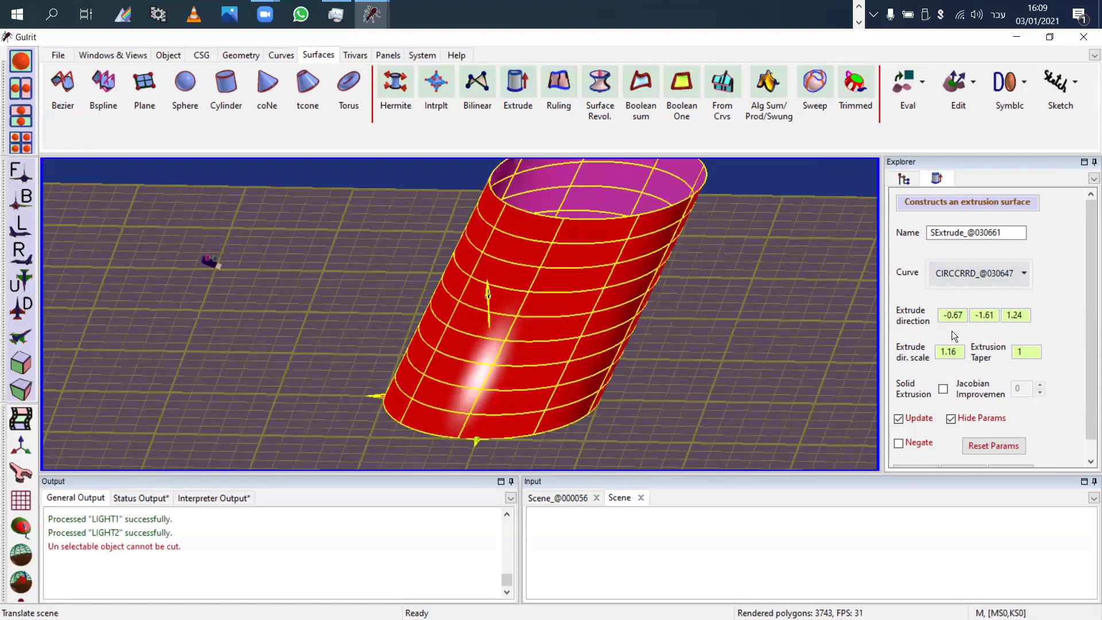
drag(1028, 354, 1001, 351)
scroll(1087, 337, down, 1)
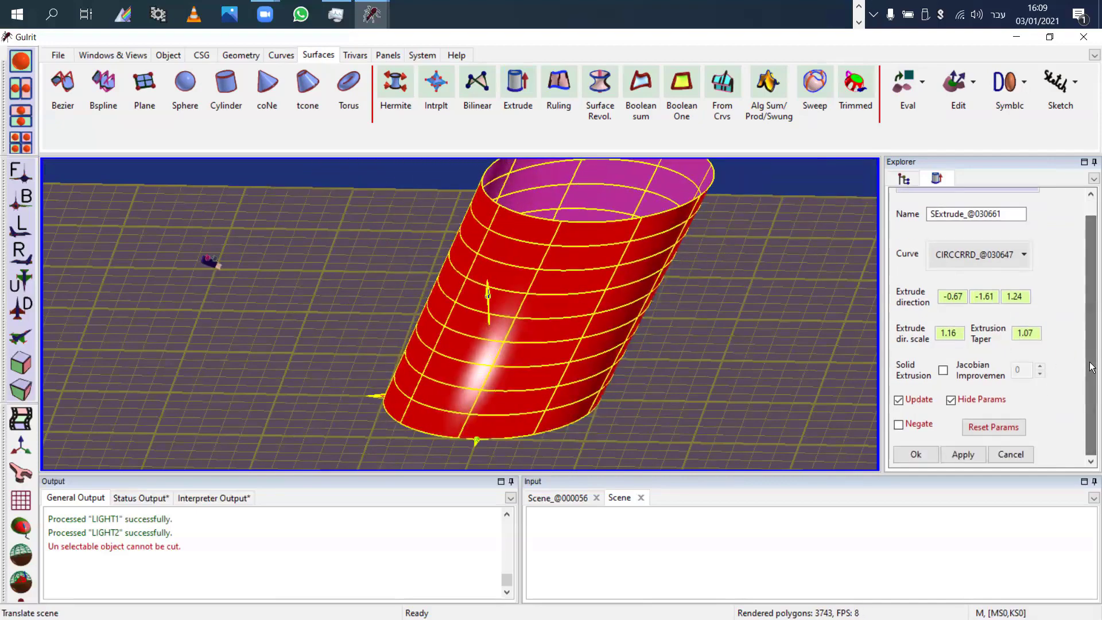
click(1021, 459)
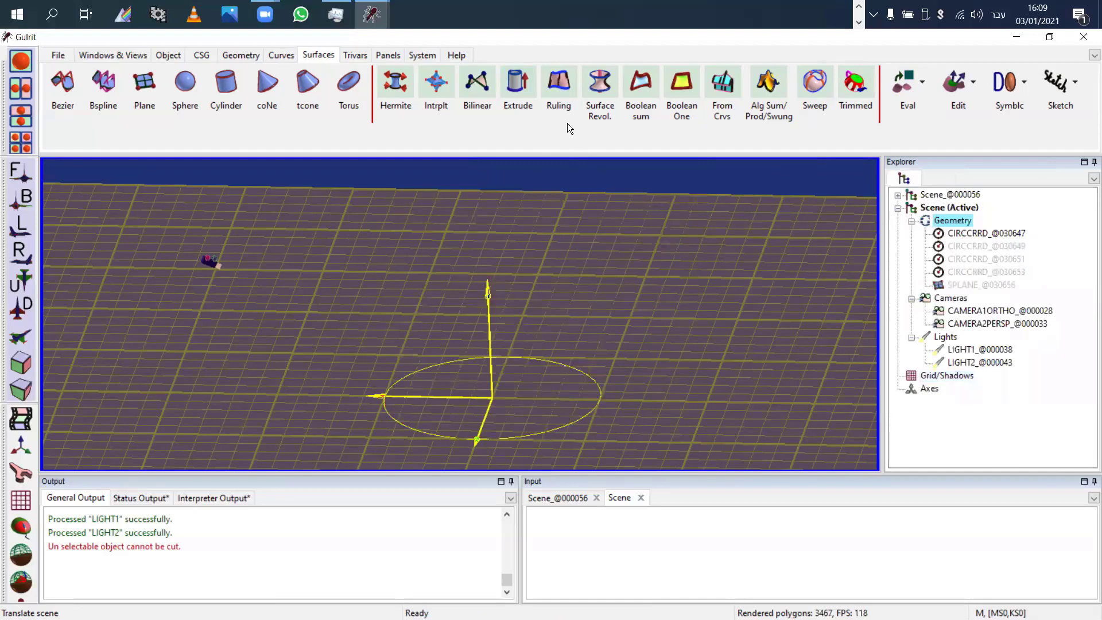
Step: Show the hidden circle CIRCCRRD_@030653 above the large circle
double_click(964, 268)
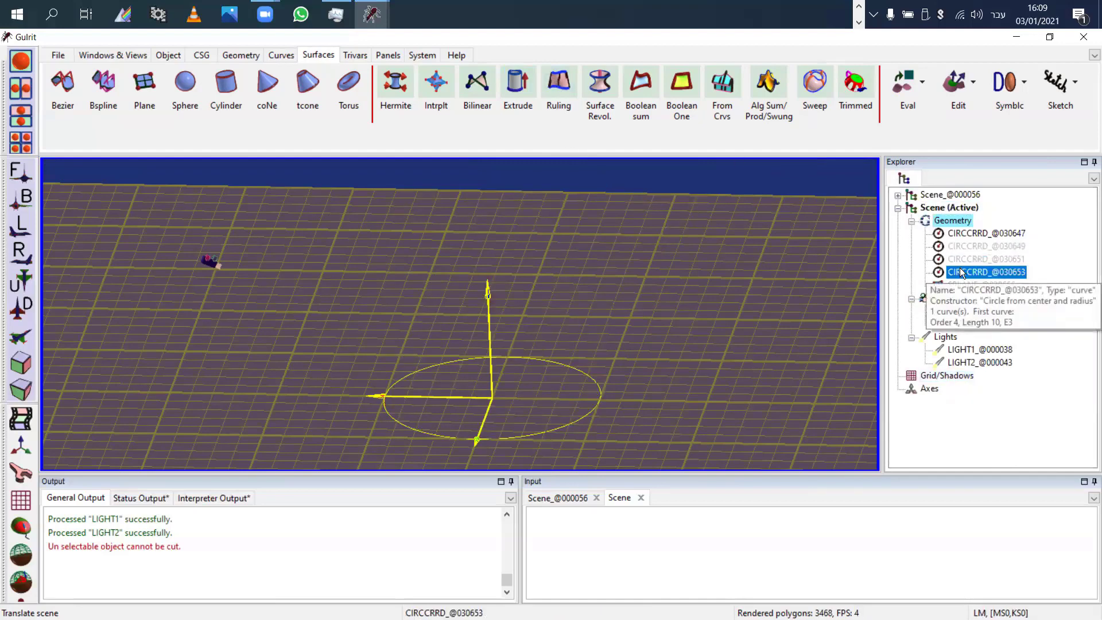
right_drag(679, 271, 686, 326)
middle_drag(687, 326, 585, 343)
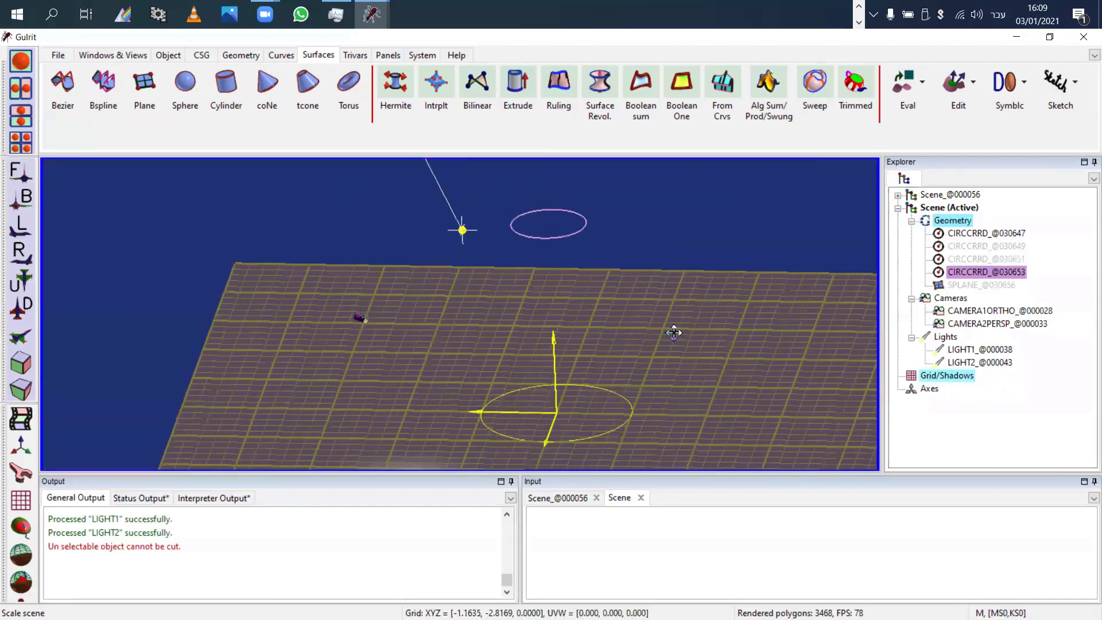
right_drag(674, 329, 669, 330)
Step: Try a ruled surface with CIRCCRRD_@030647 as first curve and CIRCCRRD_@030653 as second curve, and discard it
click(572, 91)
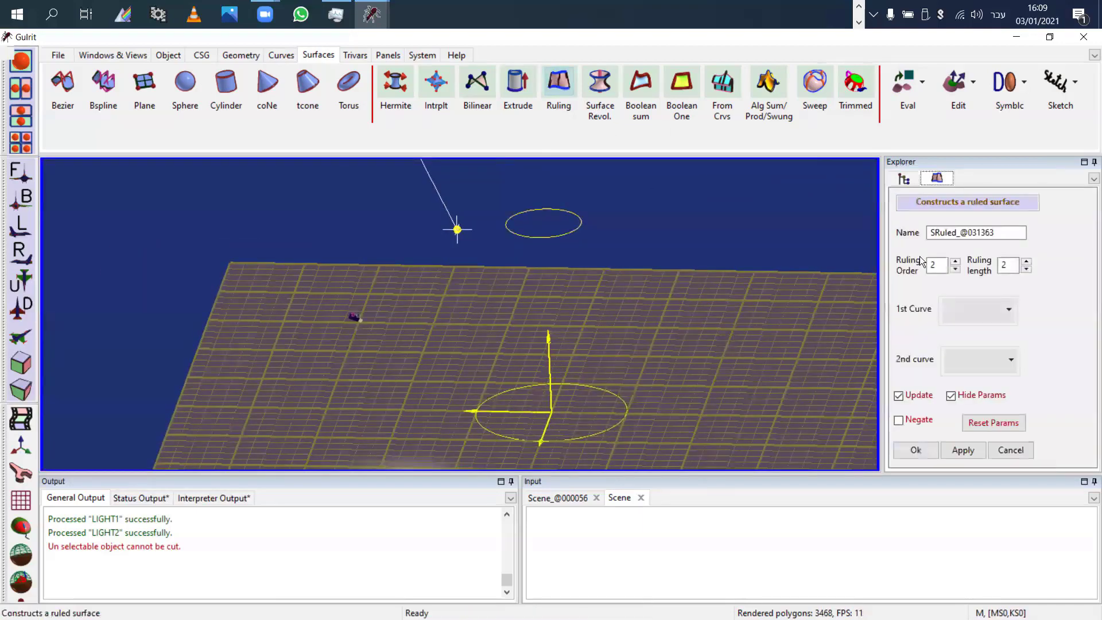
click(982, 313)
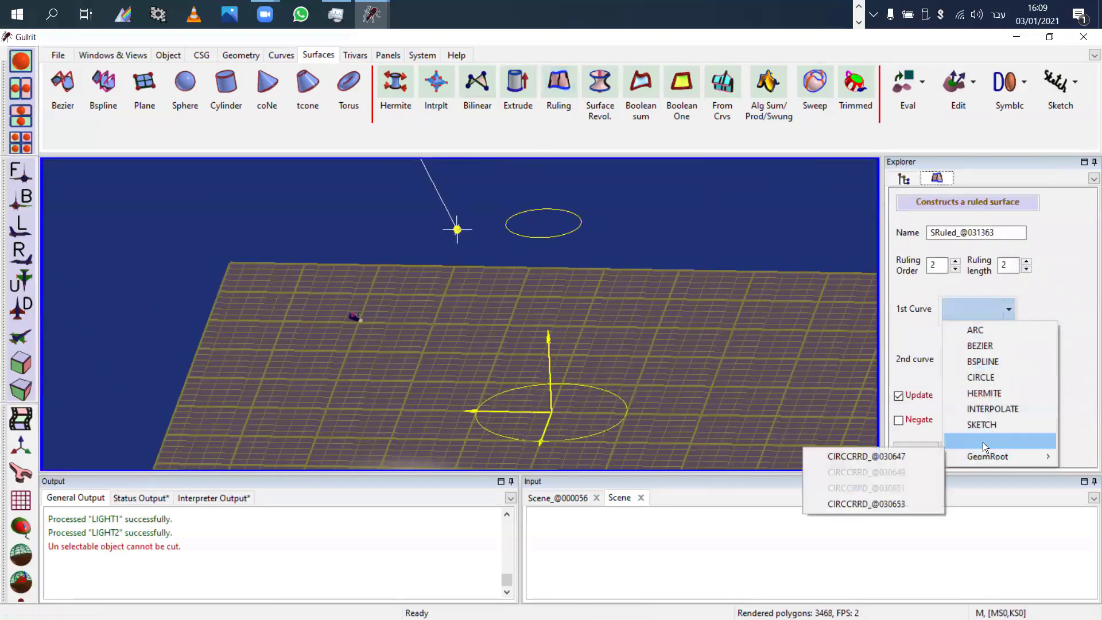
mouse_move(976, 462)
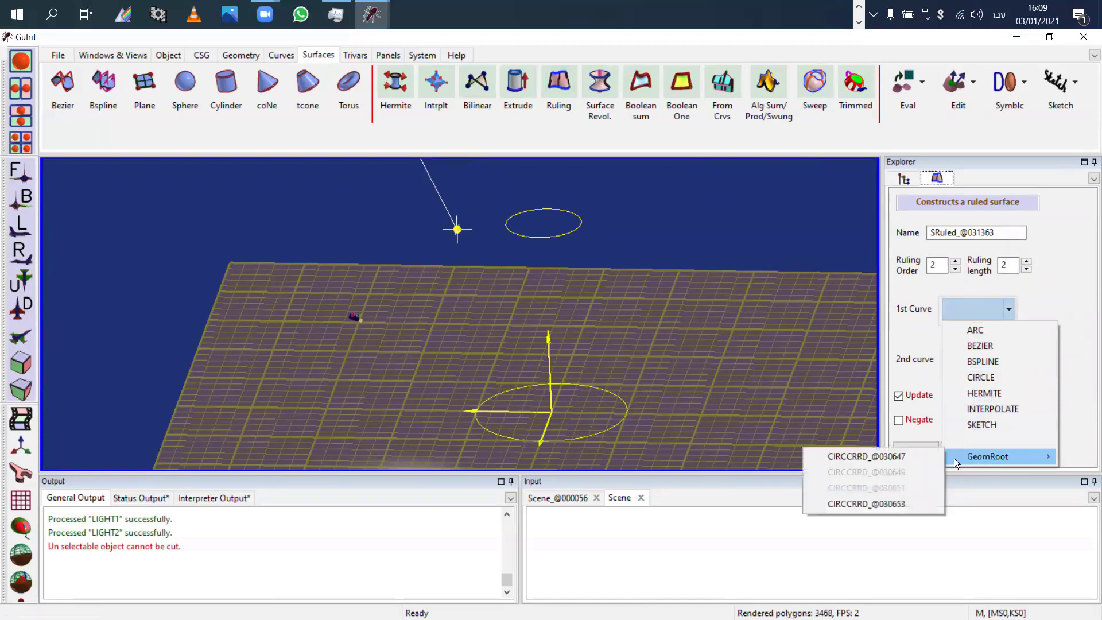
click(906, 453)
click(947, 360)
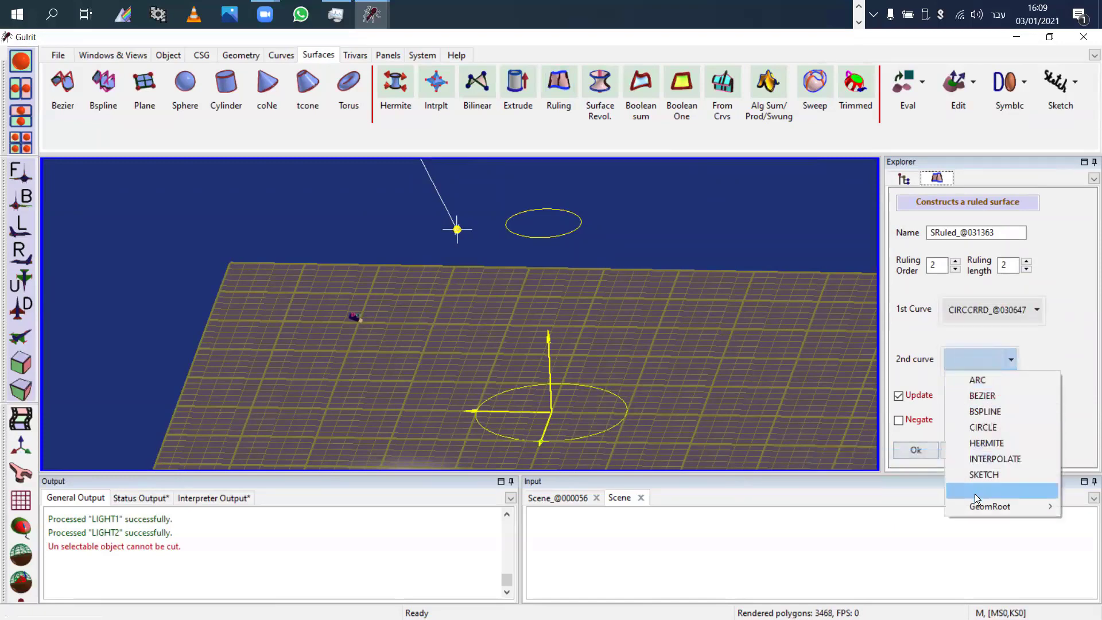
mouse_move(975, 506)
click(891, 553)
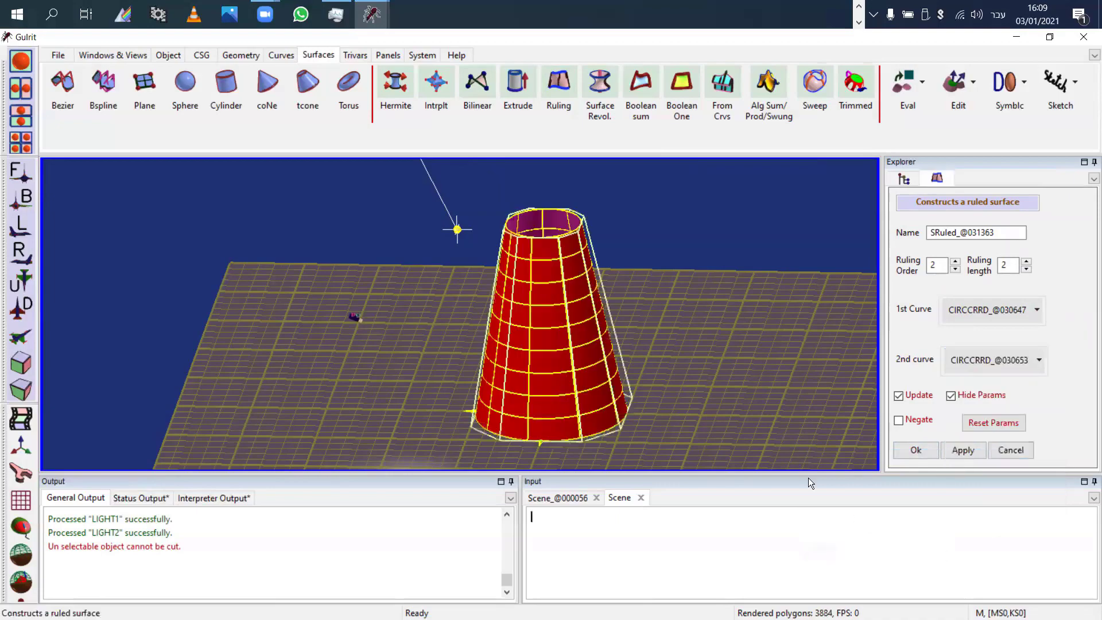
drag(809, 462, 885, 299)
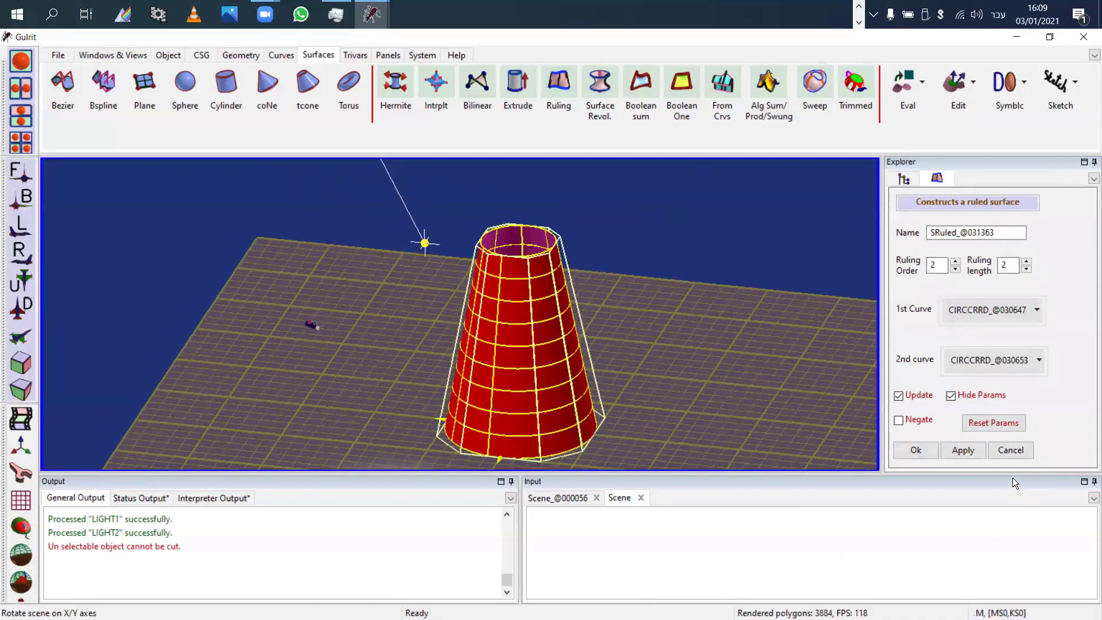
click(1010, 451)
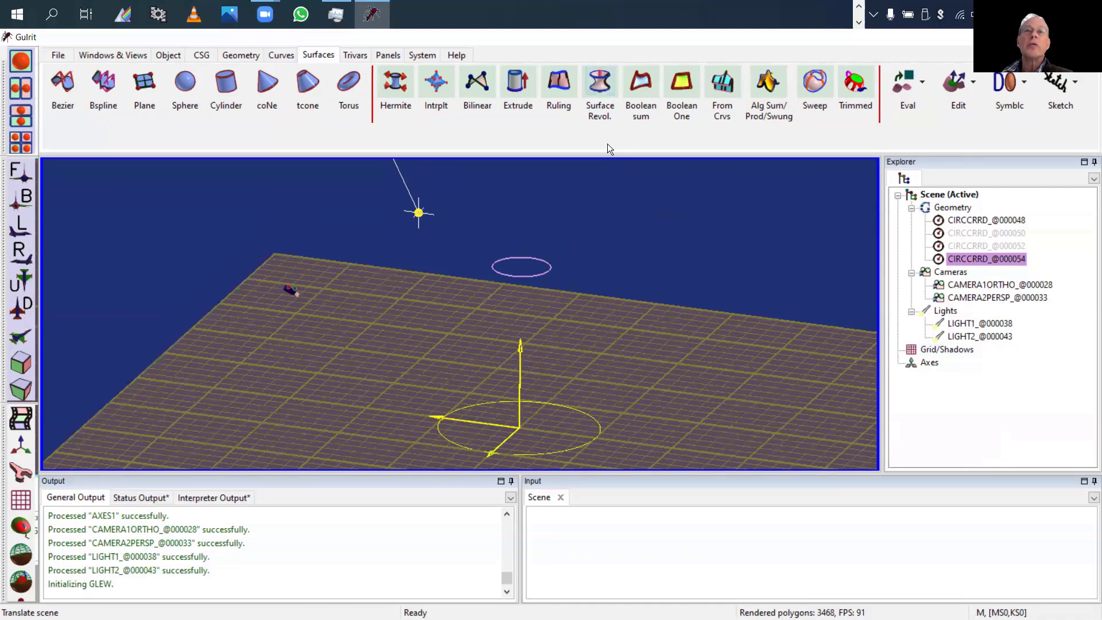
Step: Hide the large circle CIRCCRRD_@000048 on the grid and show it again
right_drag(609, 370, 608, 278)
middle_drag(606, 291, 703, 296)
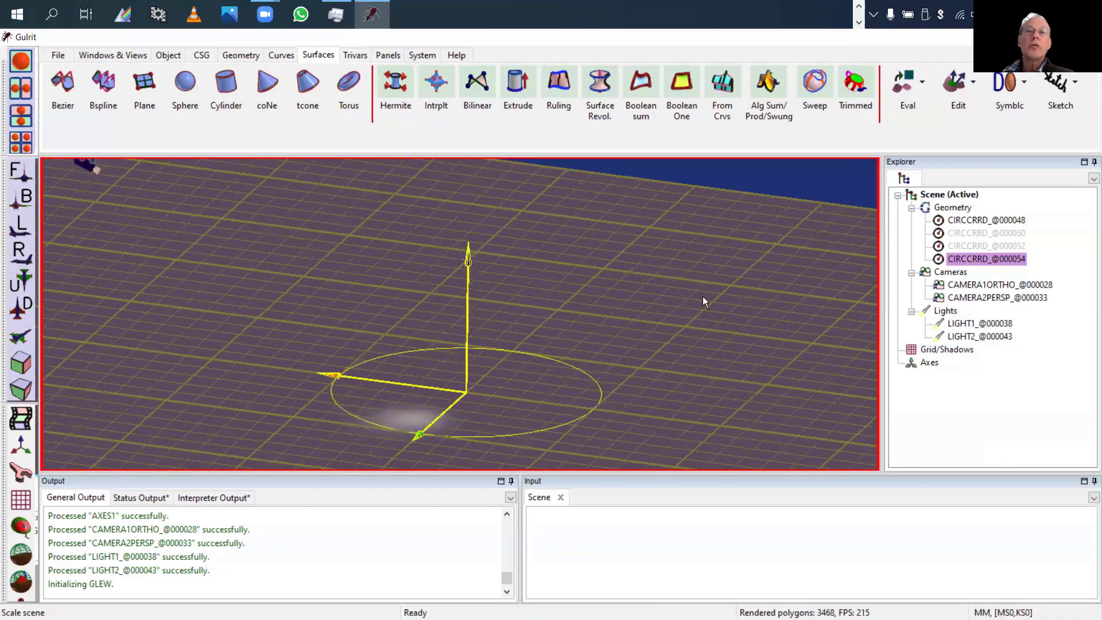
right_drag(702, 296, 745, 248)
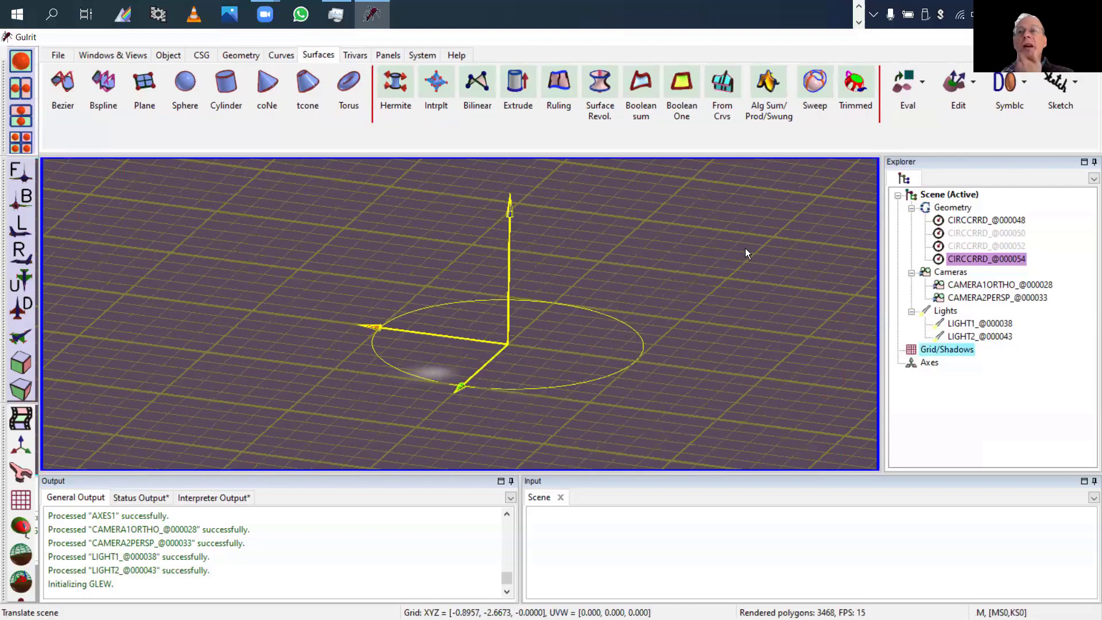
click(982, 219)
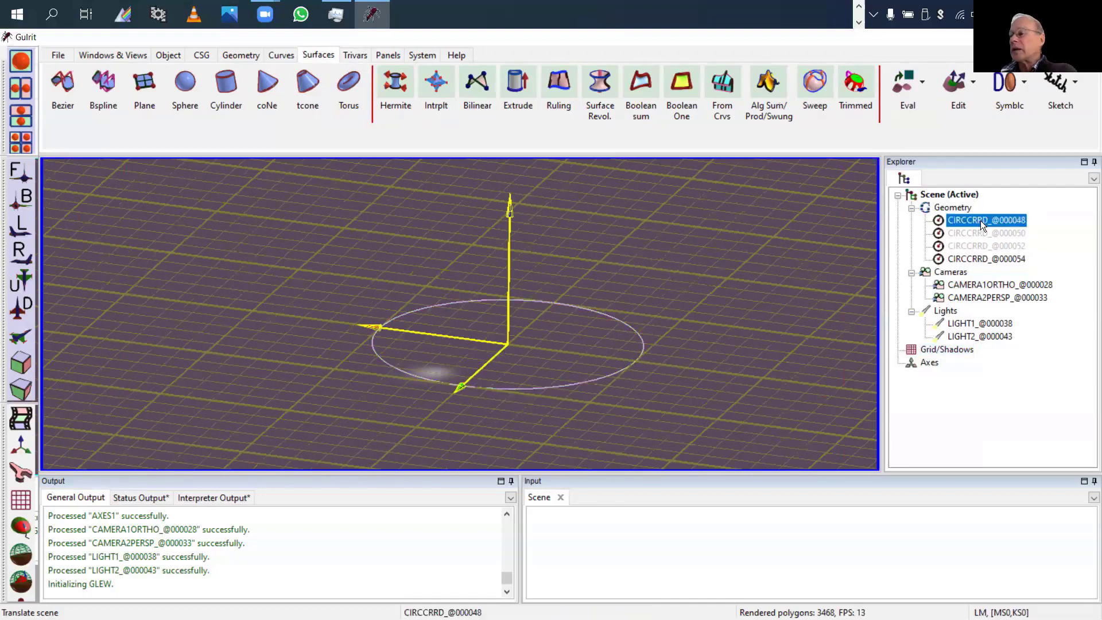
key(ctrl+h)
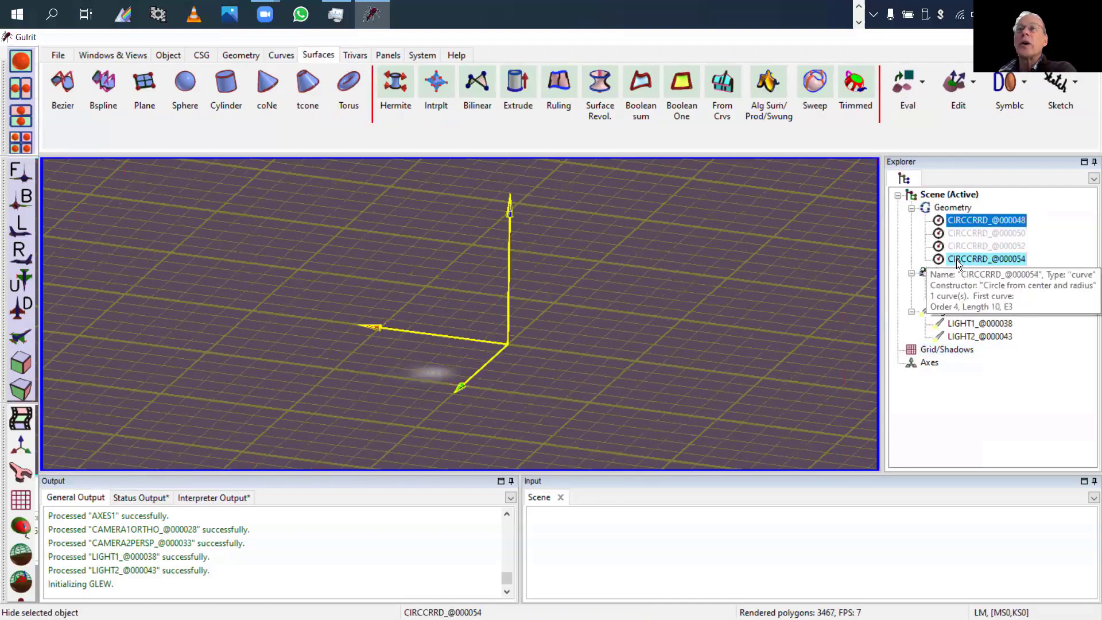
right_click(956, 260)
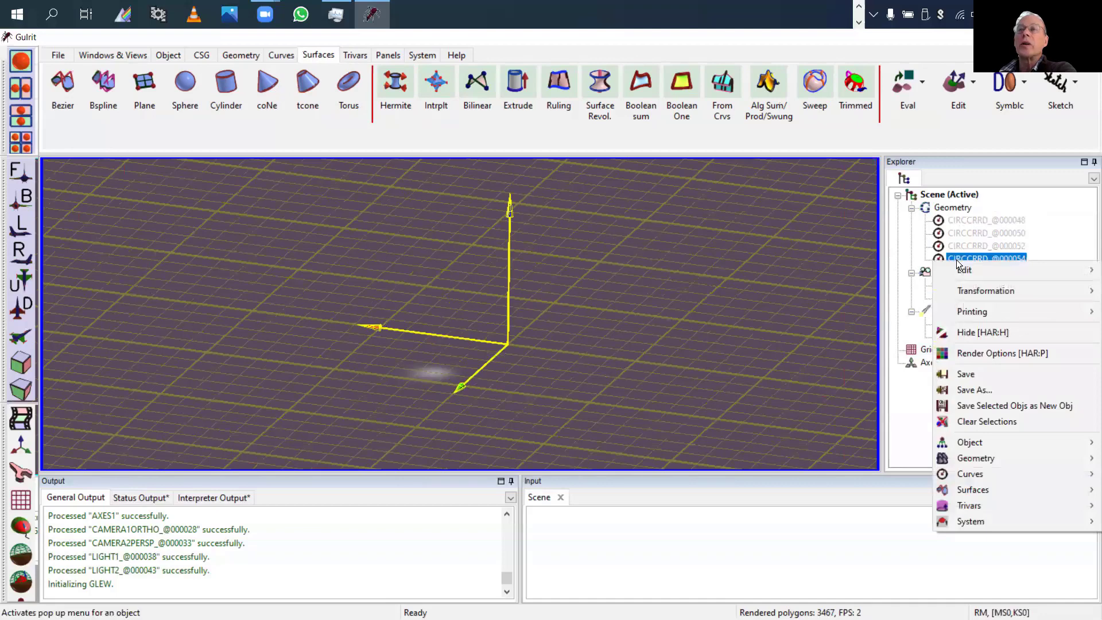
click(971, 220)
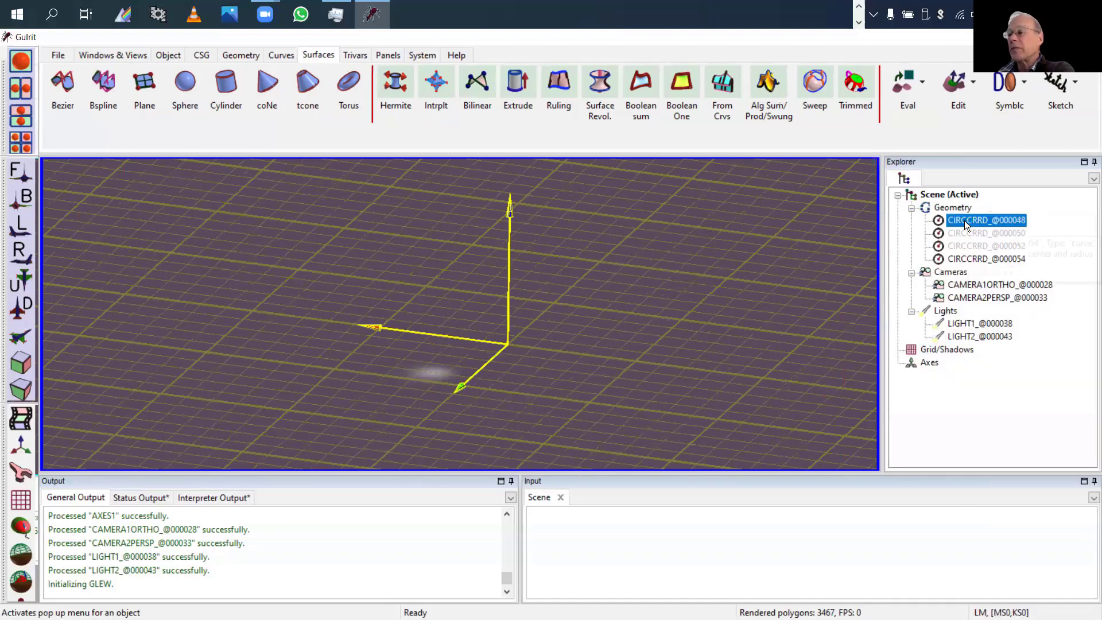
double_click(964, 222)
Step: Start a 3D object transformation on the large circle CIRCCRRD_@000048
right_click(971, 221)
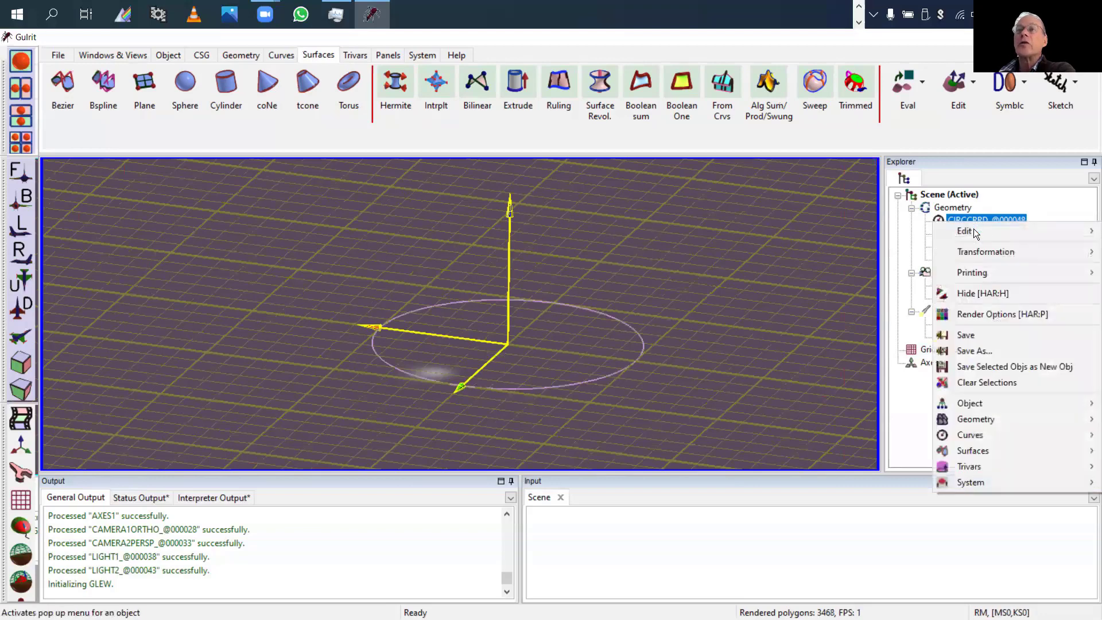
mouse_move(972, 248)
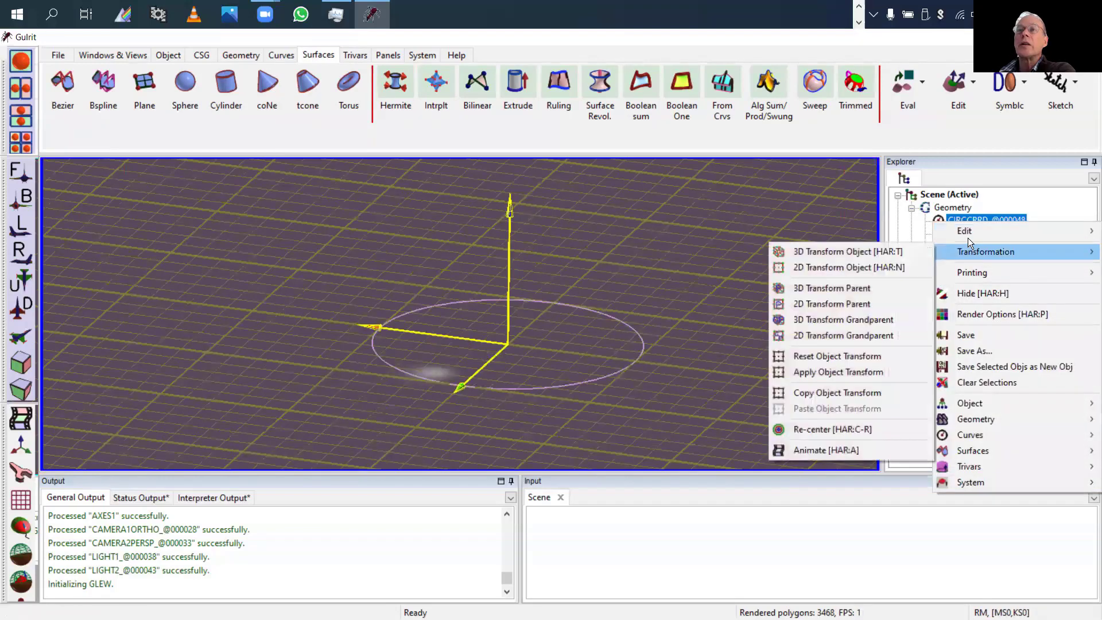
right_click(644, 346)
mouse_move(692, 371)
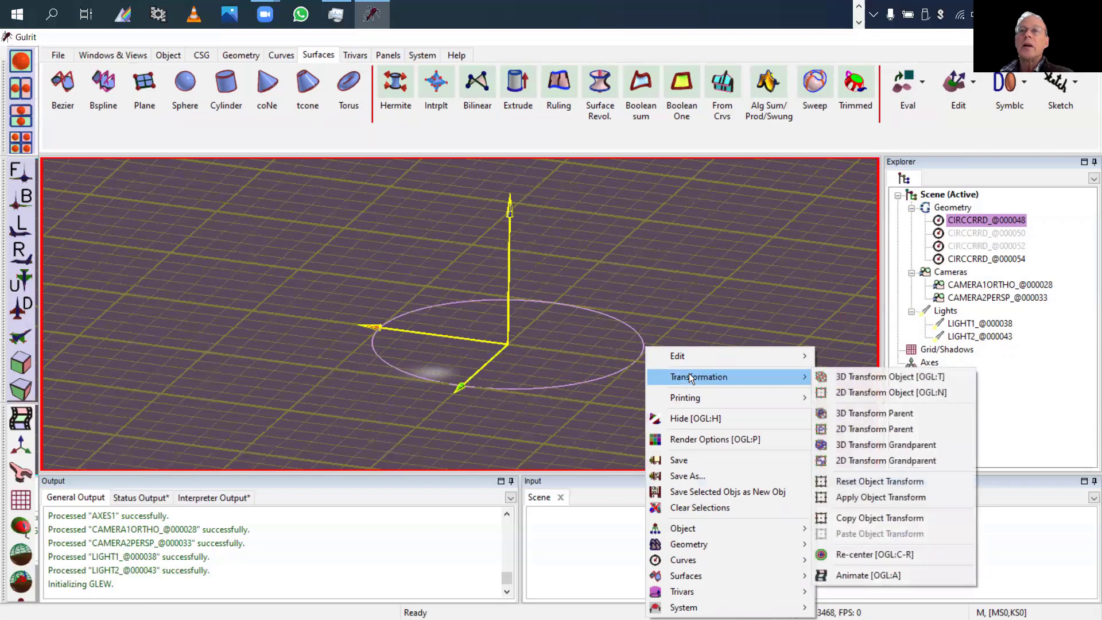
click(842, 376)
middle_drag(811, 386, 793, 365)
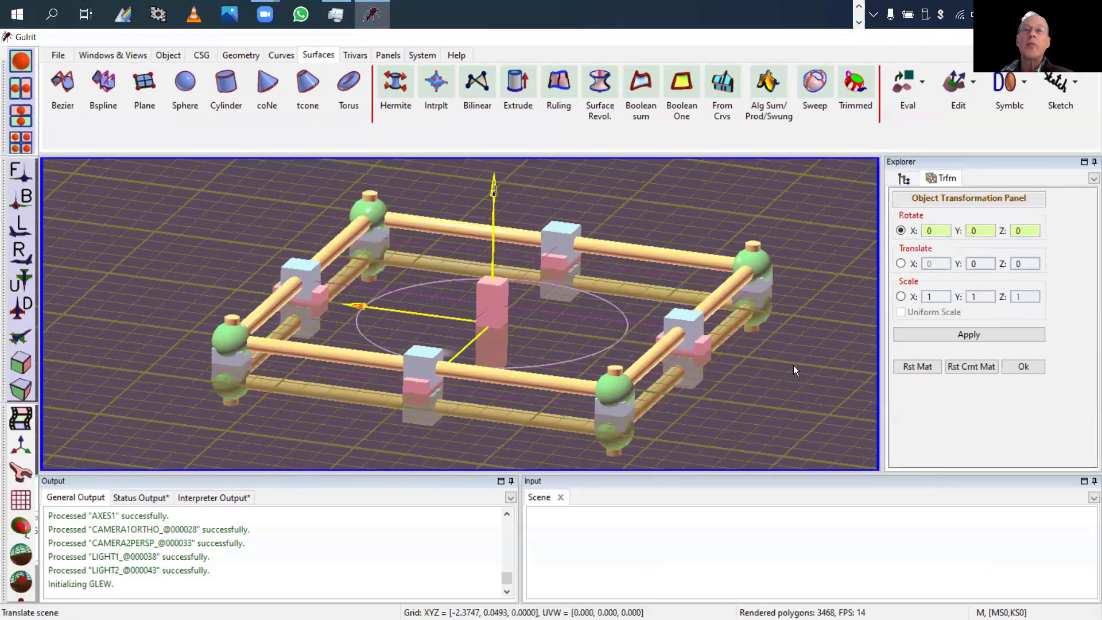
Step: Shift the circle slightly in several directions and rotate it about 92 degrees so it stands upright
drag(704, 345, 616, 333)
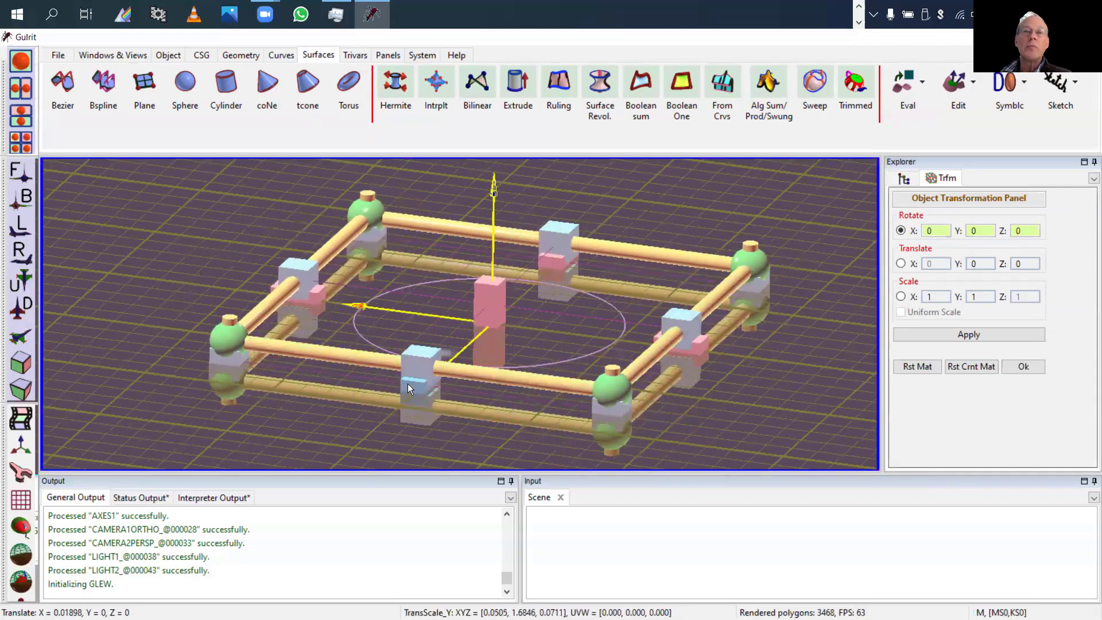
drag(408, 388, 444, 359)
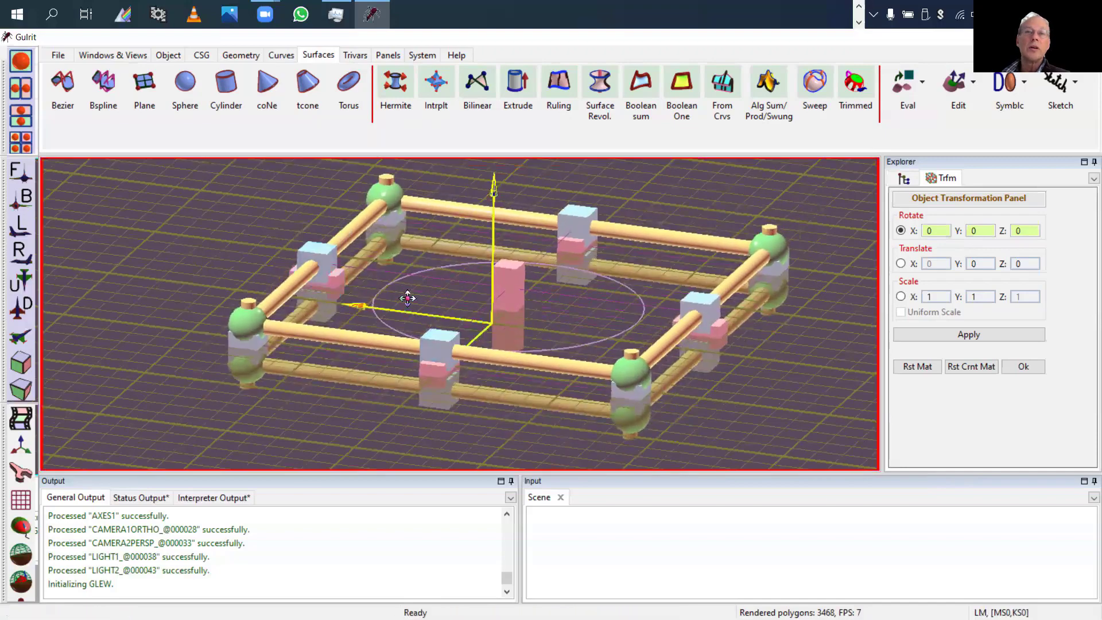
drag(407, 299, 367, 277)
drag(509, 295, 524, 262)
mouse_move(689, 325)
mouse_down()
mouse_move(705, 369)
mouse_move(686, 317)
mouse_up()
mouse_move(567, 345)
mouse_down()
mouse_move(553, 366)
mouse_move(561, 319)
mouse_move(562, 341)
mouse_up()
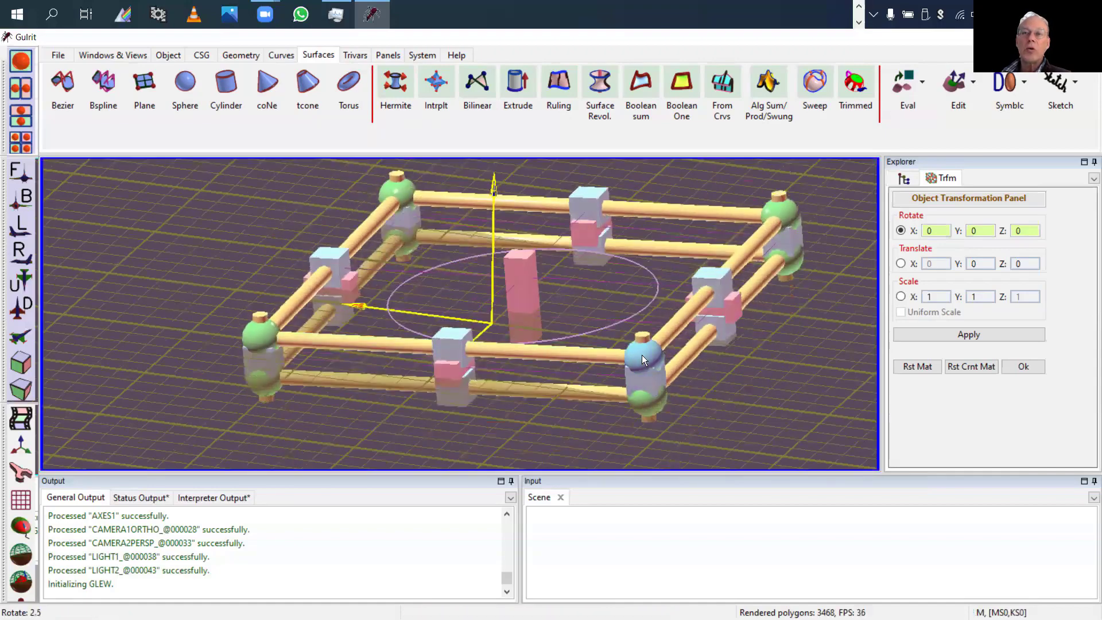
drag(644, 356, 698, 443)
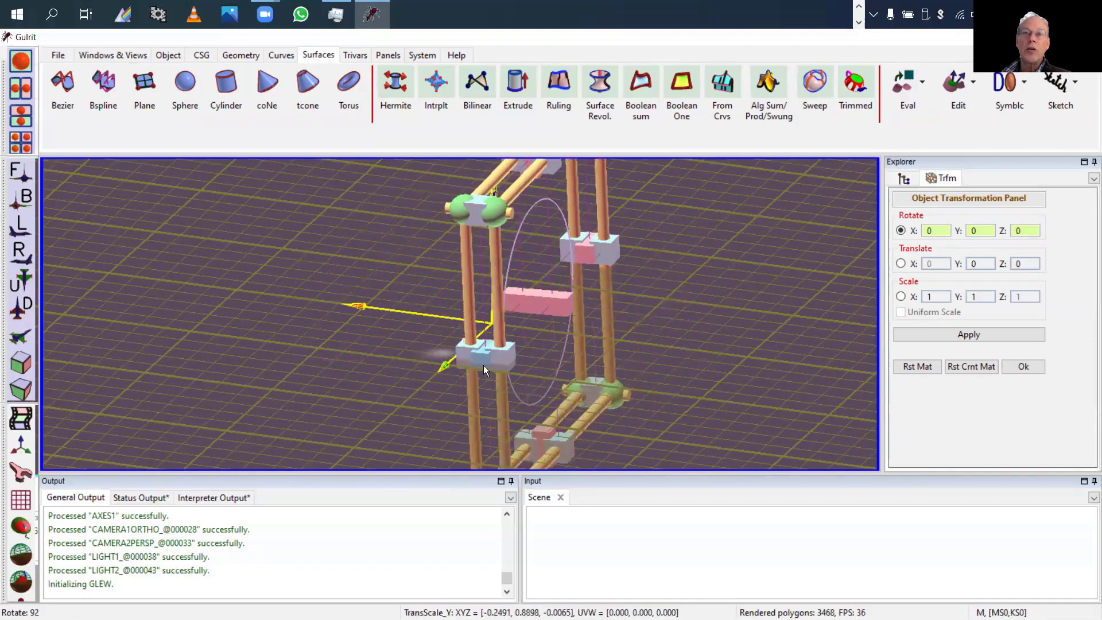
Step: Move the upright circle about -1.38 in Y away from the axes, scale it to about 0.53 in Y, and accept the transformation
drag(482, 357, 623, 271)
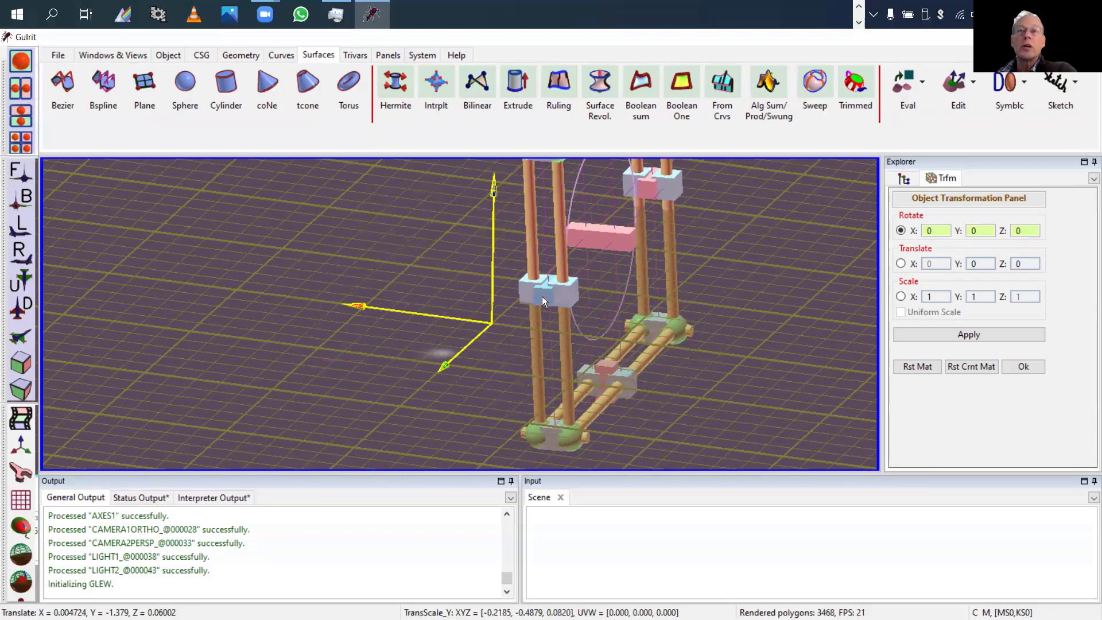
drag(541, 296, 458, 327)
click(1020, 364)
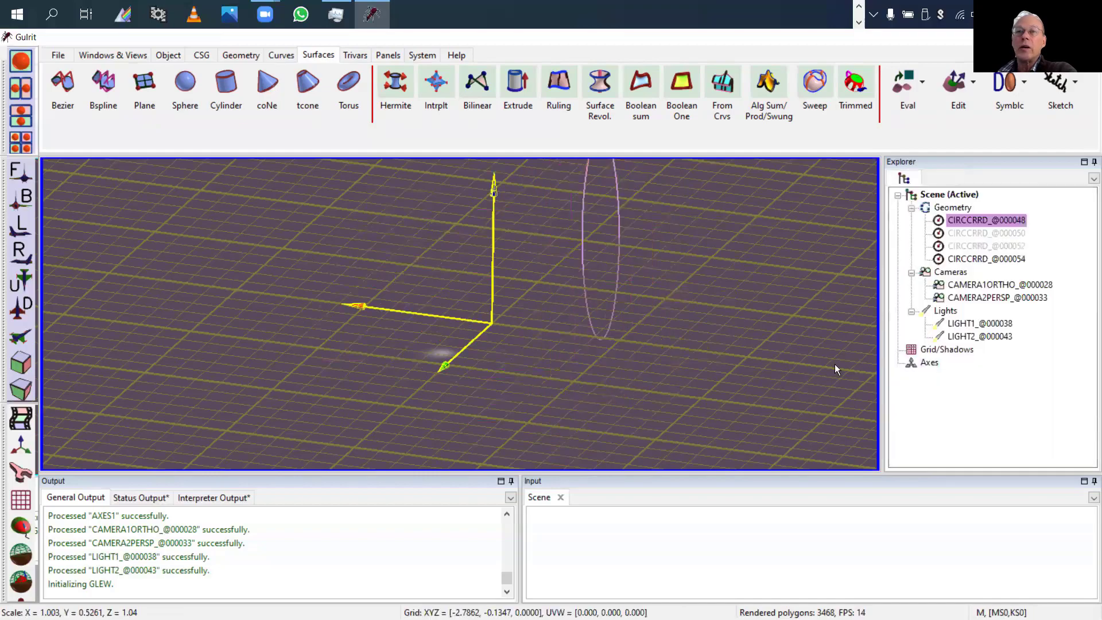
Step: Construct a surface of revolution from the upright circle CIRCCRRD_@000048
drag(834, 364, 529, 303)
right_drag(579, 309, 618, 306)
click(602, 85)
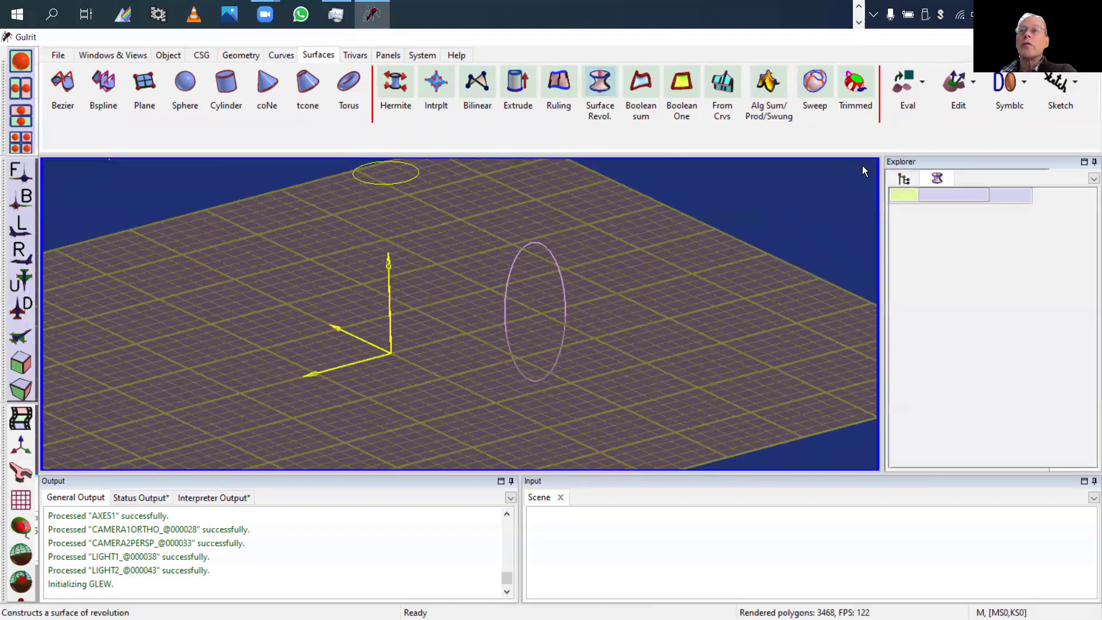
click(953, 271)
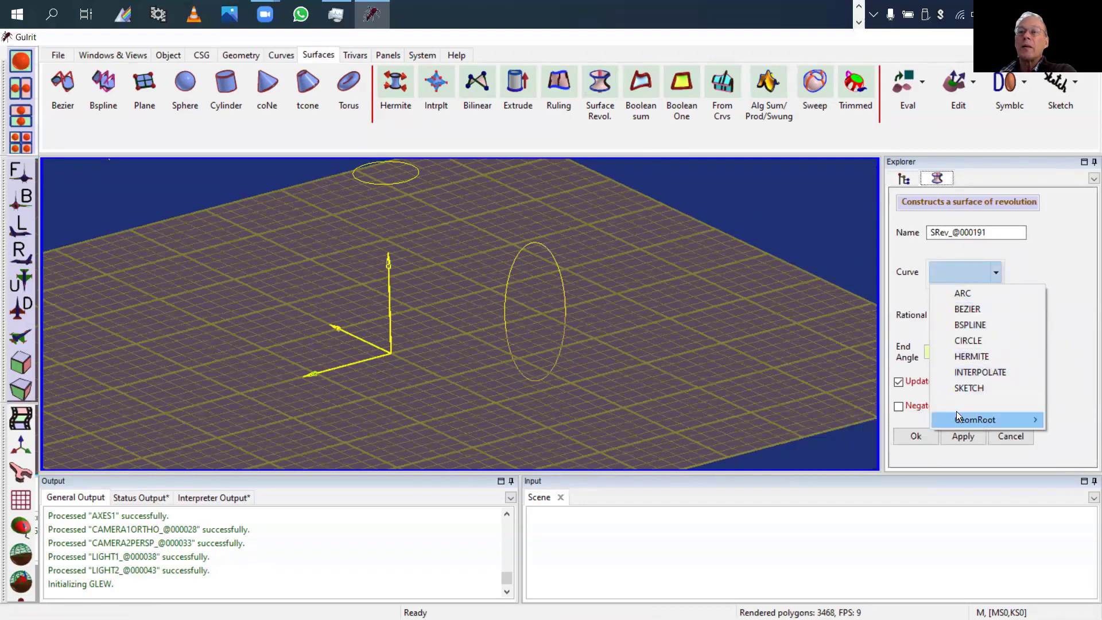
mouse_move(956, 417)
click(913, 419)
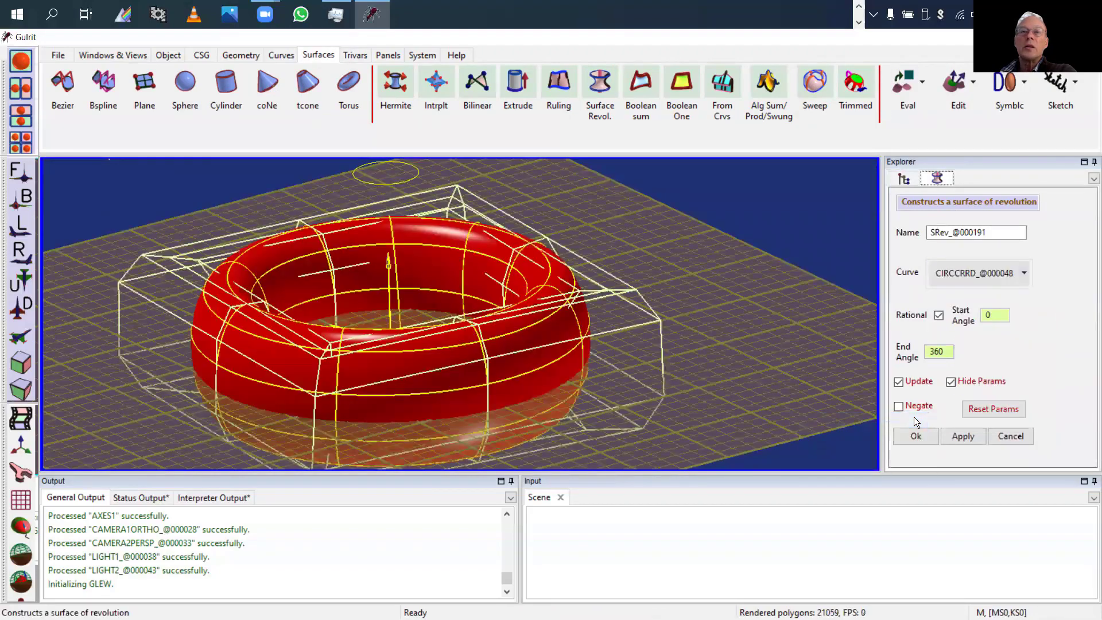
Step: Set the revolution's end angle to about 328.28 and start angle to about 21.33, and accept the open ring surface
right_drag(798, 407, 806, 351)
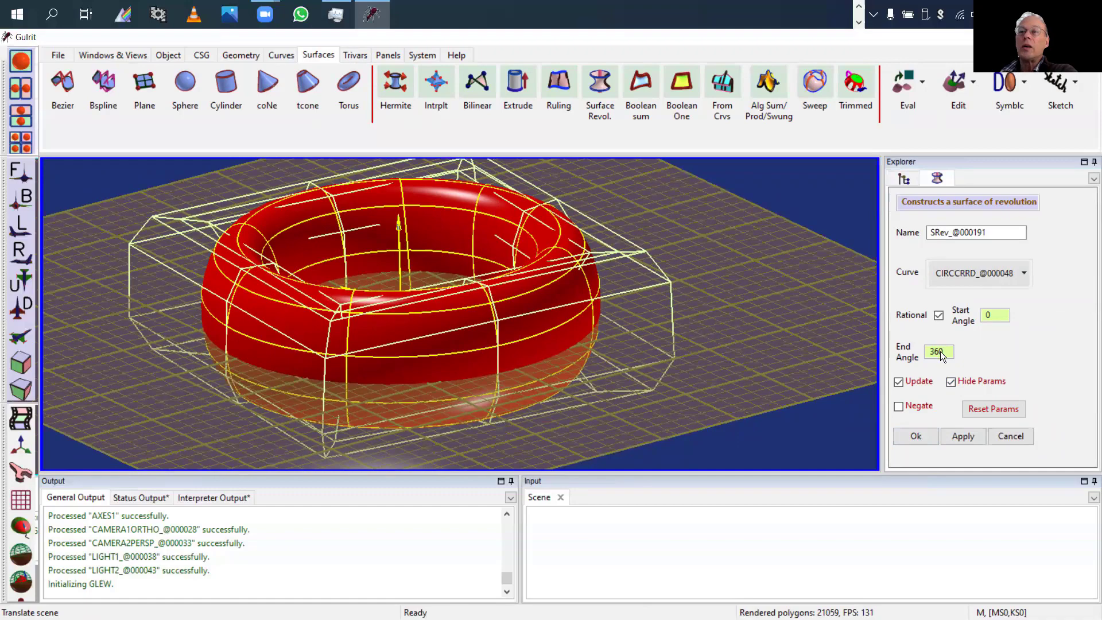
drag(939, 351, 905, 575)
drag(940, 350, 938, 522)
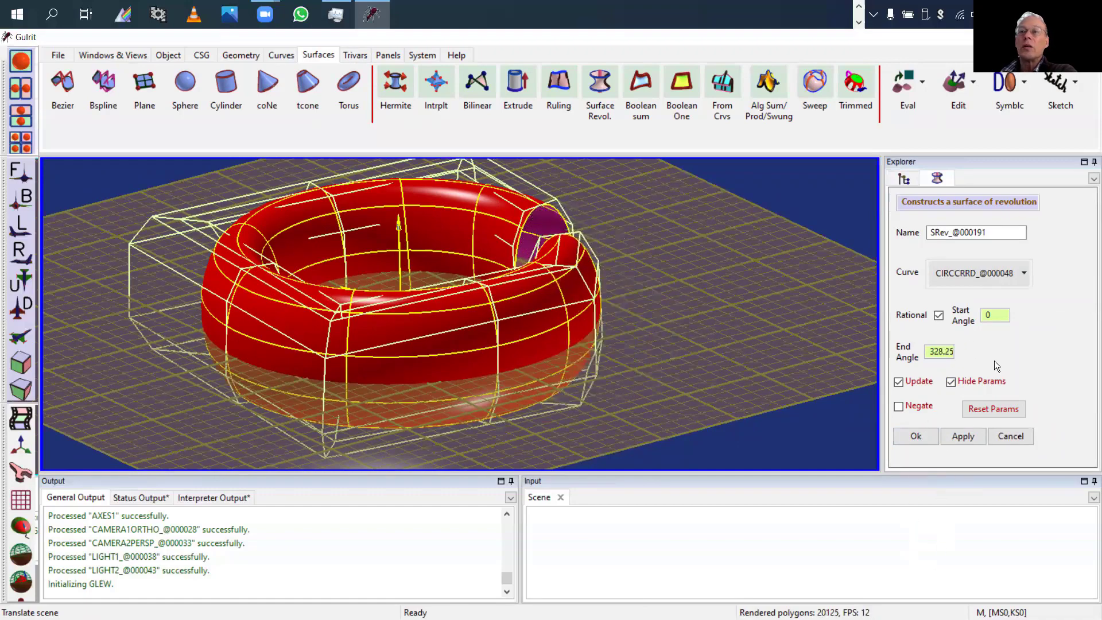
drag(1004, 320, 987, 103)
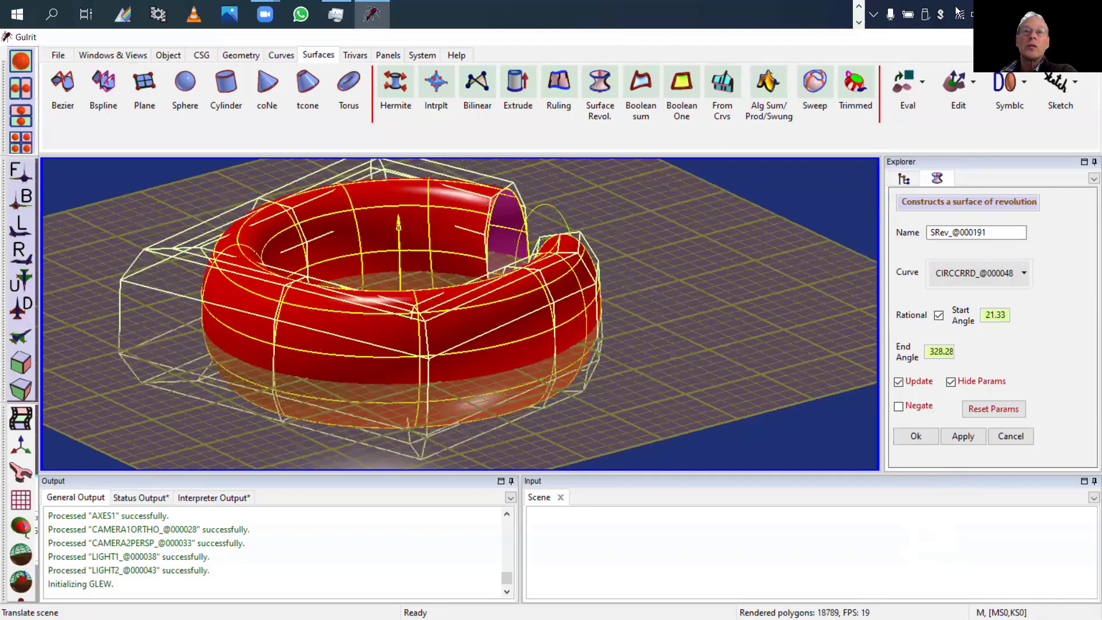
click(916, 436)
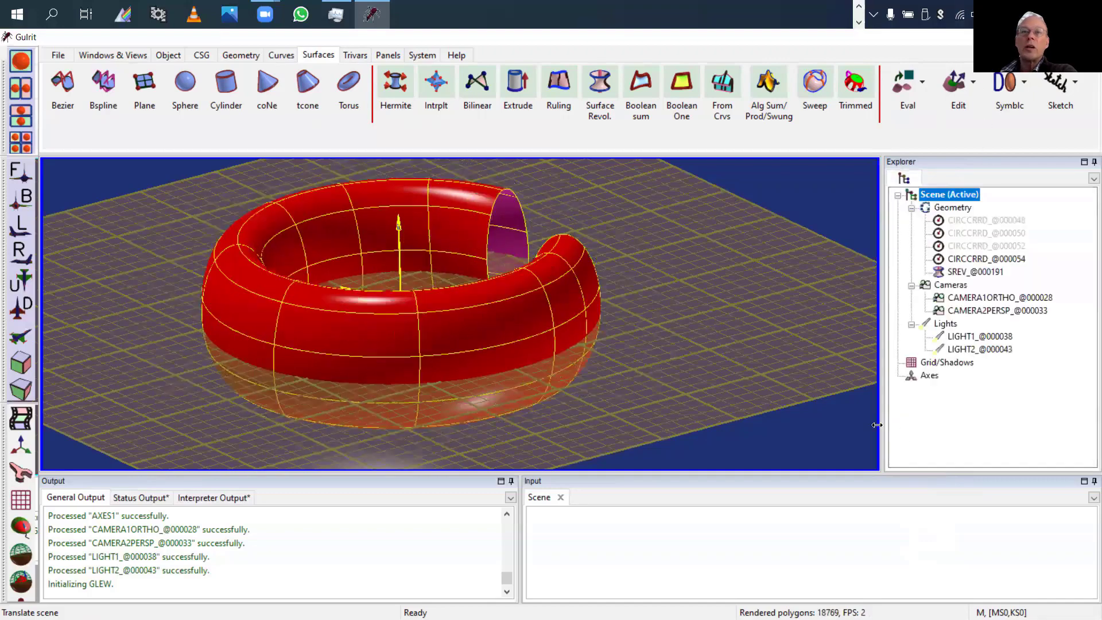
Step: Hide the surface of revolution SREV_@000191 and the circle CIRCCRRD_@000054
double_click(973, 271)
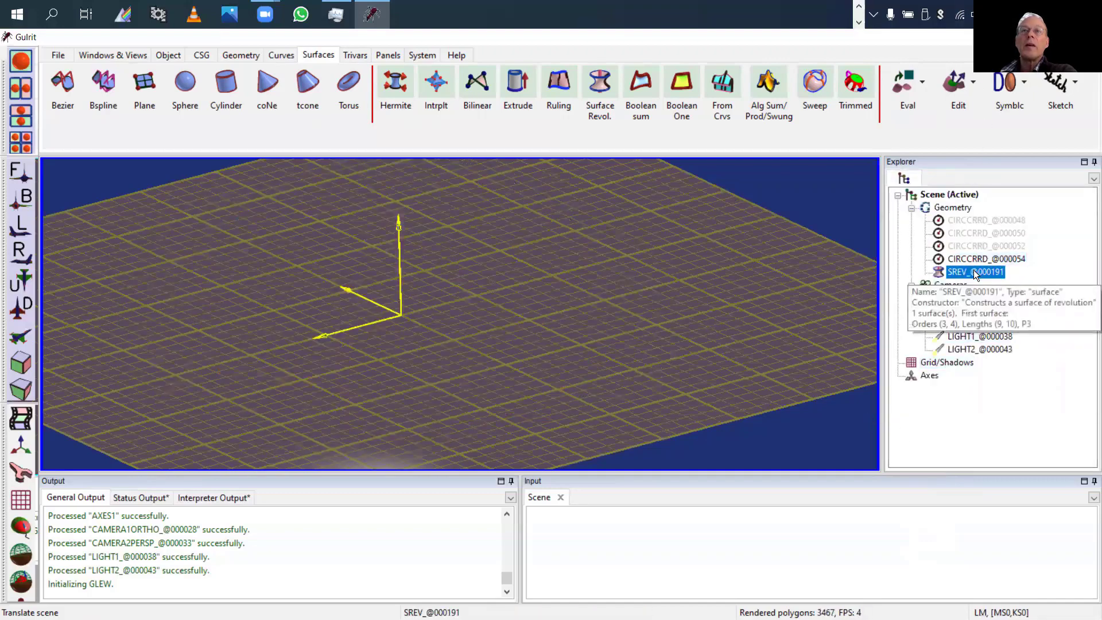
double_click(980, 257)
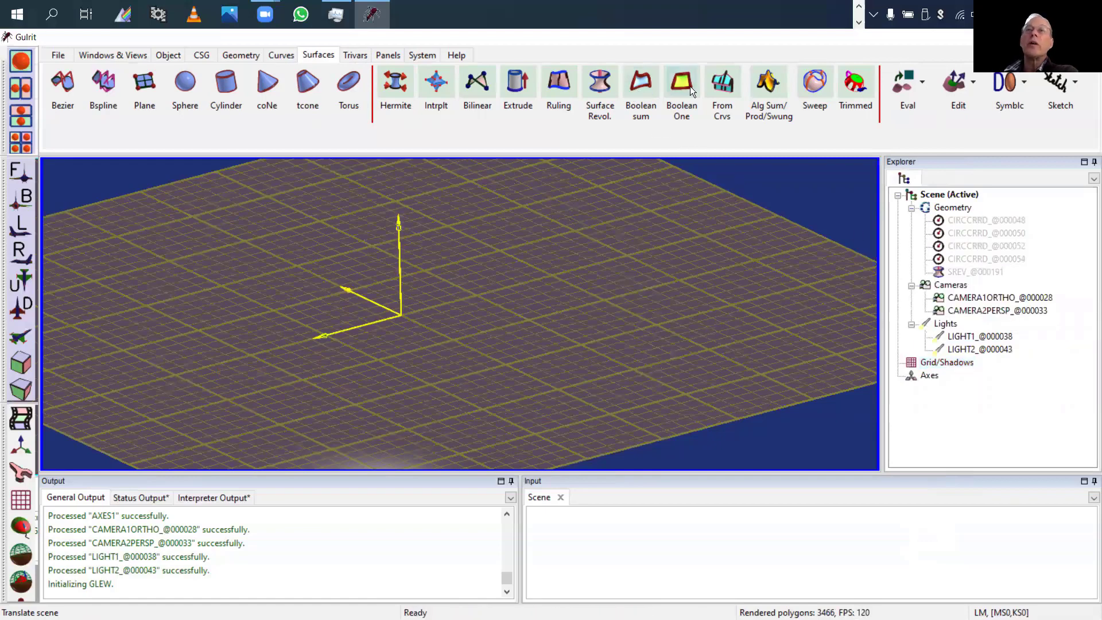
click(986, 258)
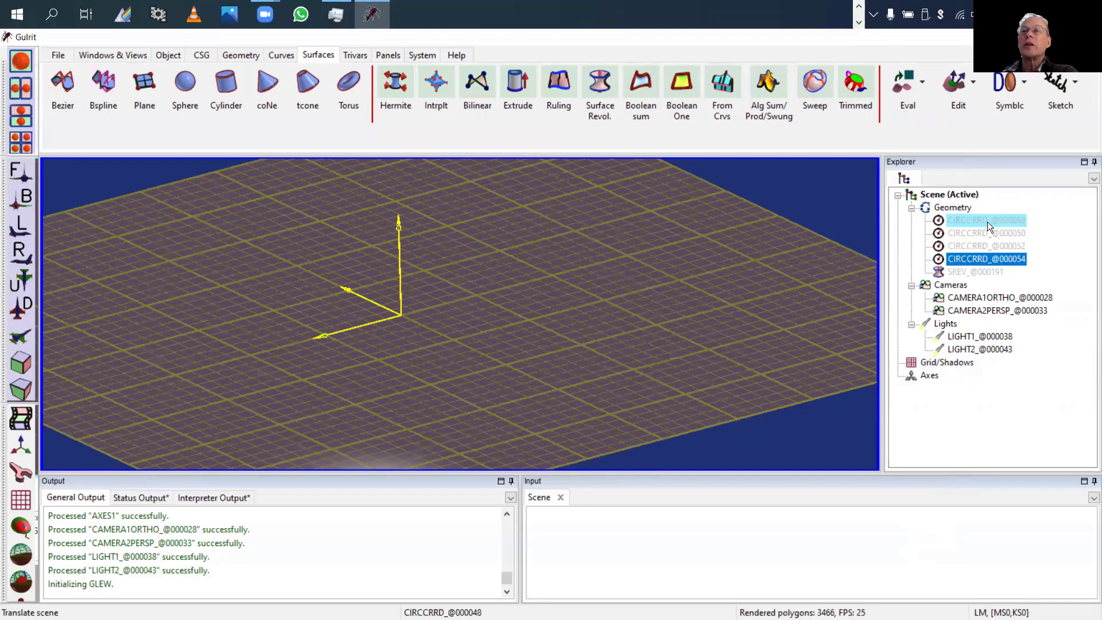
Step: Show the circle CIRCCRRD_@000048 and reset its object transform
double_click(987, 221)
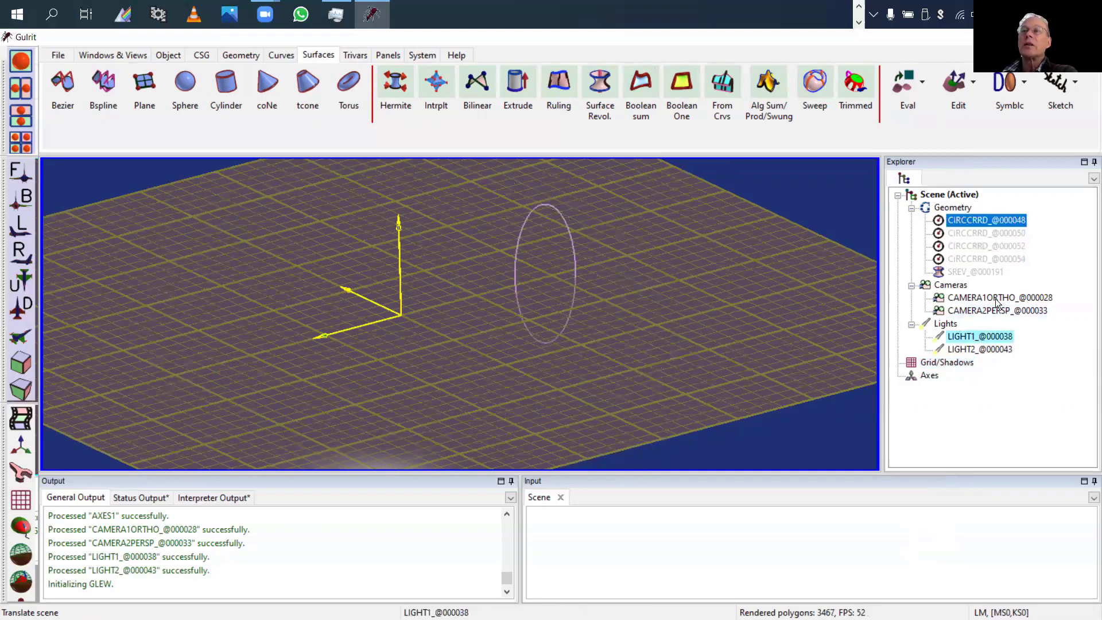
right_click(983, 221)
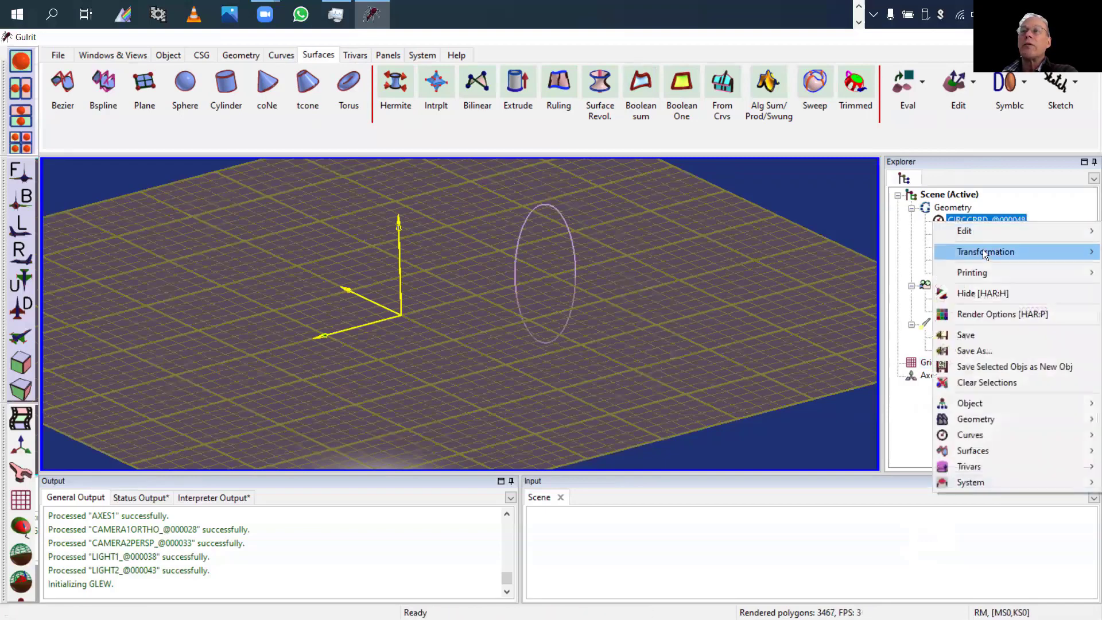
mouse_move(984, 252)
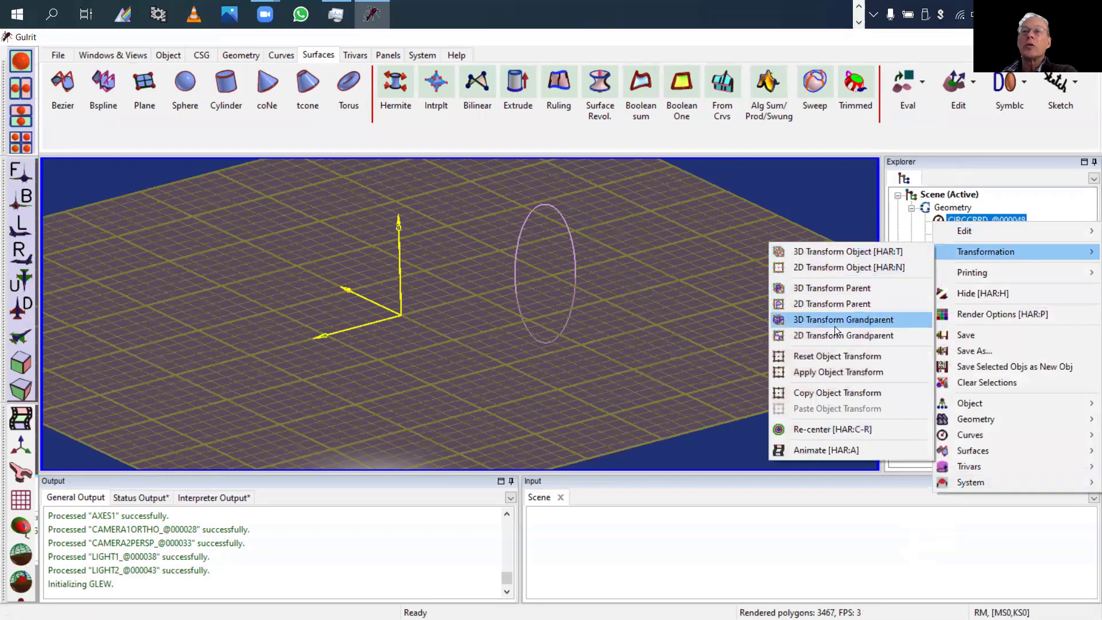
click(834, 357)
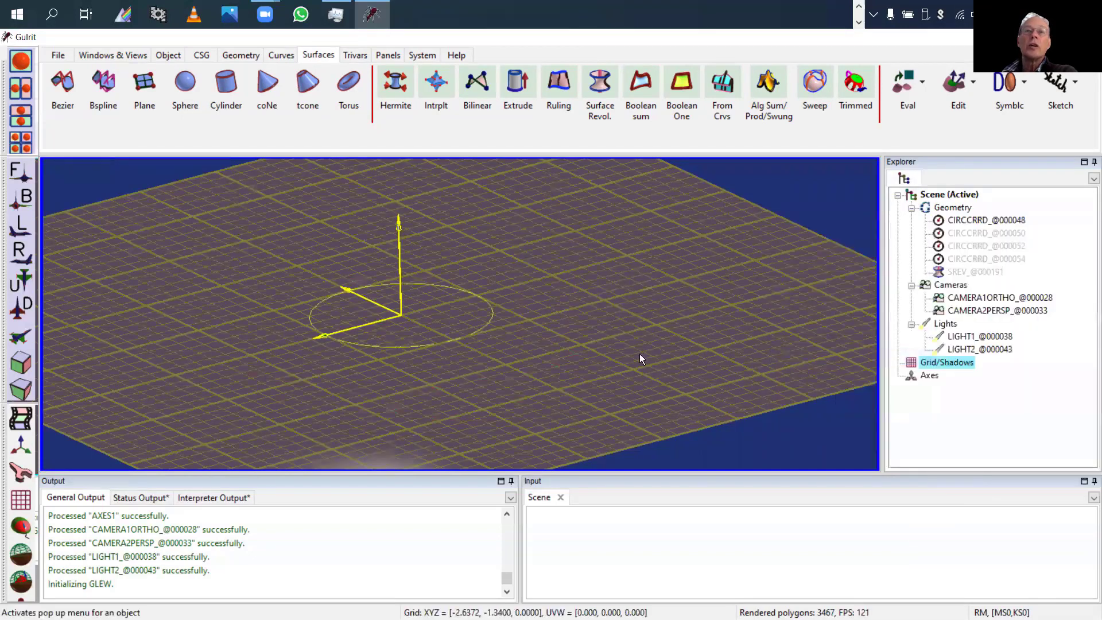
Step: Create a one-curve Boolean sum surface from the closed circle CIRCCRRD_@000048 and accept it
right_drag(637, 354, 777, 359)
scroll(736, 348, up, 1)
middle_drag(735, 348, 841, 335)
right_drag(737, 352, 806, 377)
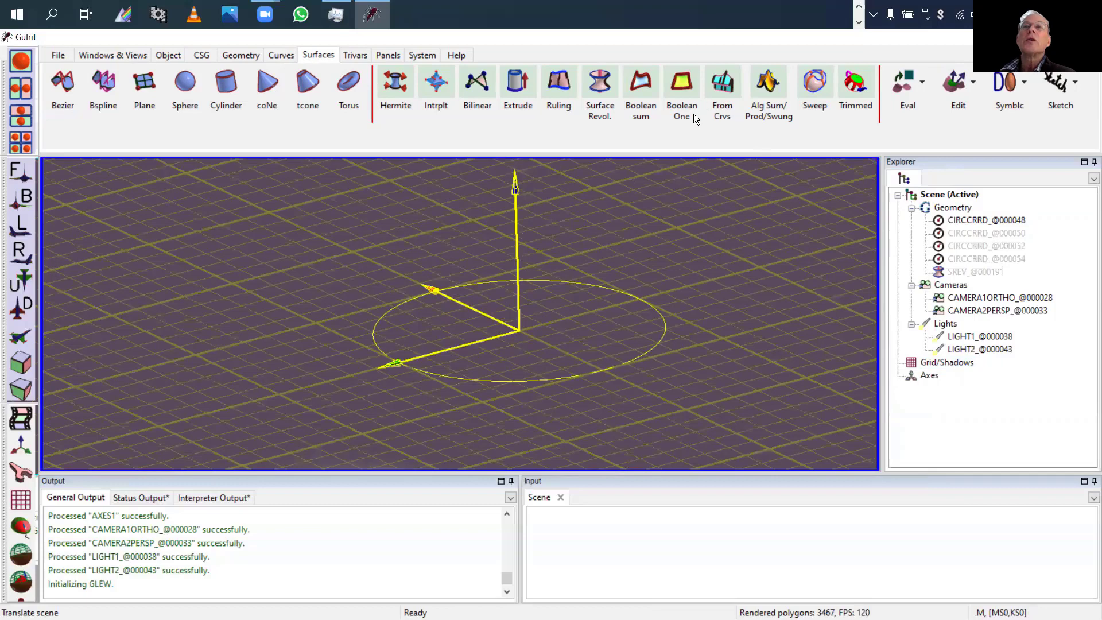
click(686, 84)
click(971, 272)
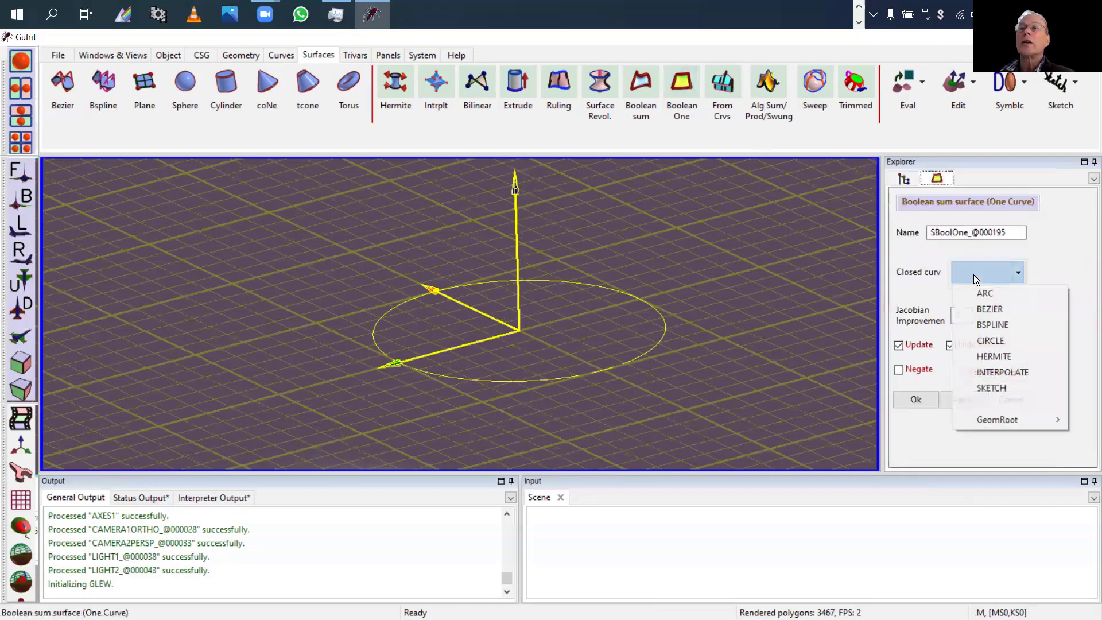
mouse_move(1024, 419)
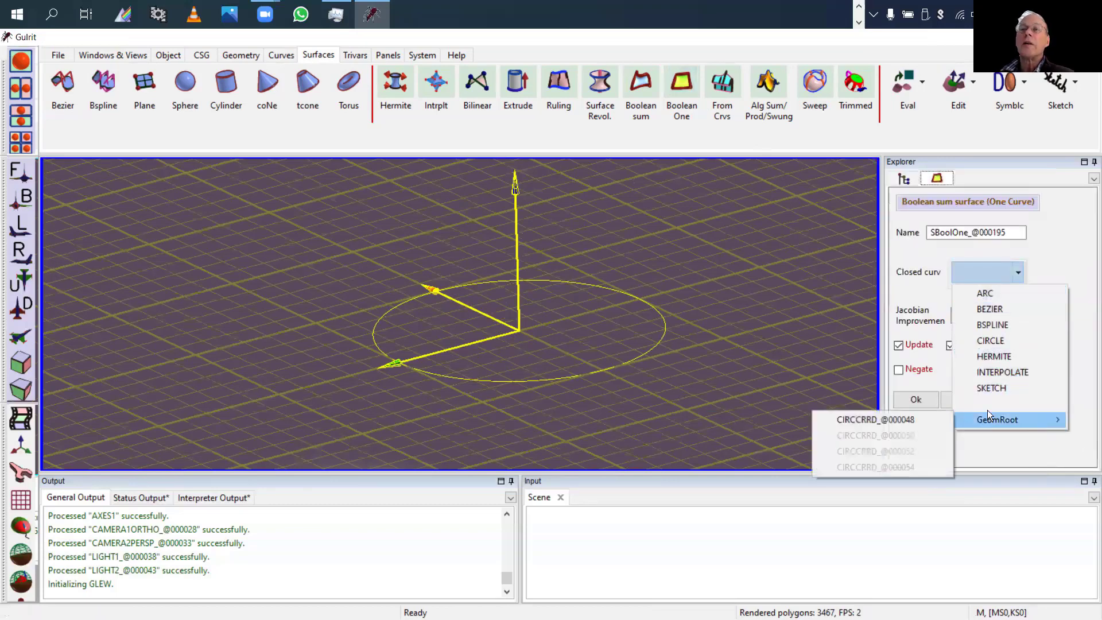
click(908, 419)
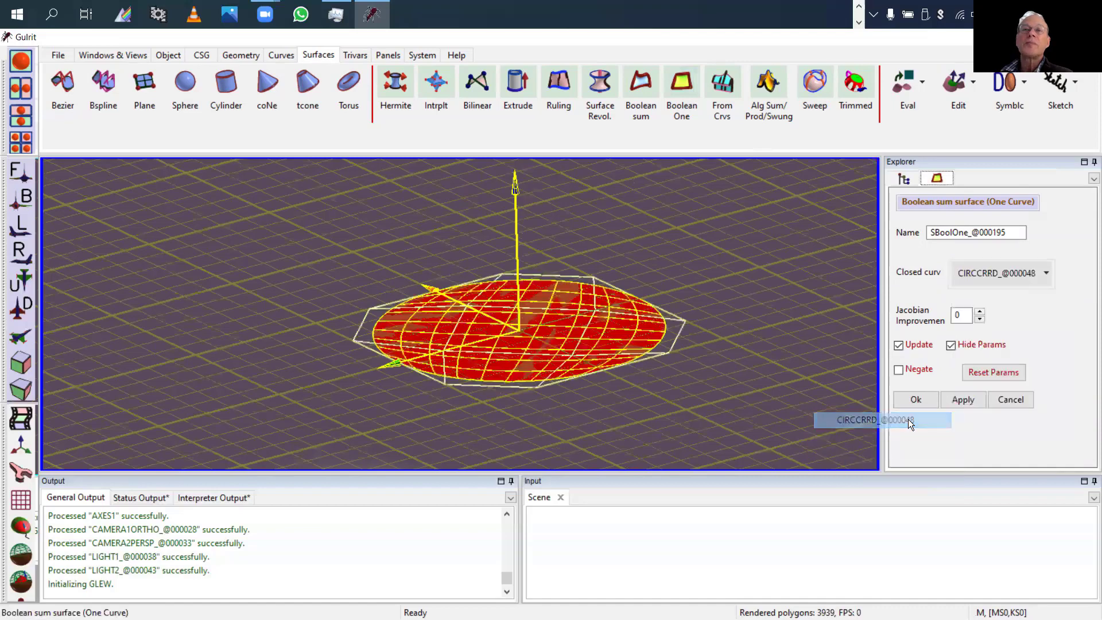
click(906, 400)
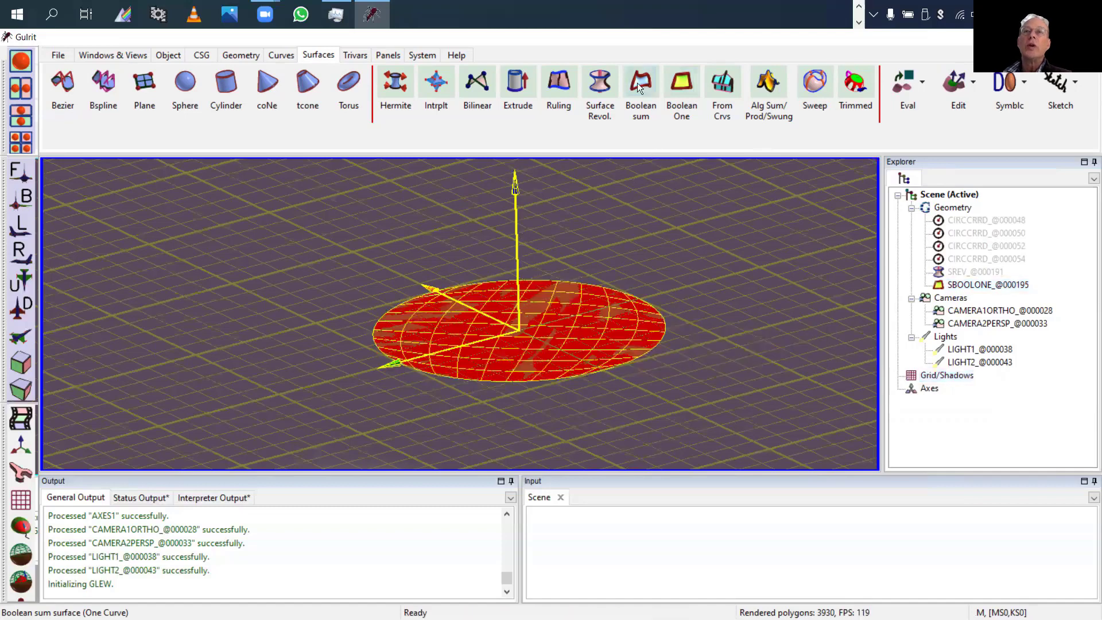
Step: Hide the one-curve Boolean sum surface and show all four circles stacked above the grid
click(974, 271)
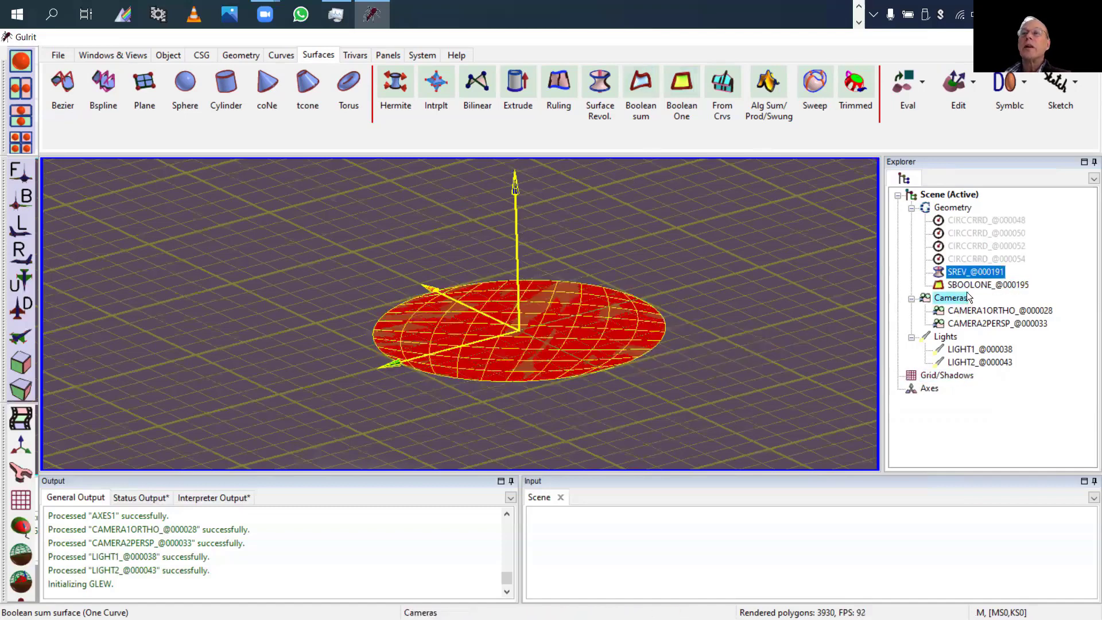
click(968, 223)
click(968, 230)
click(966, 245)
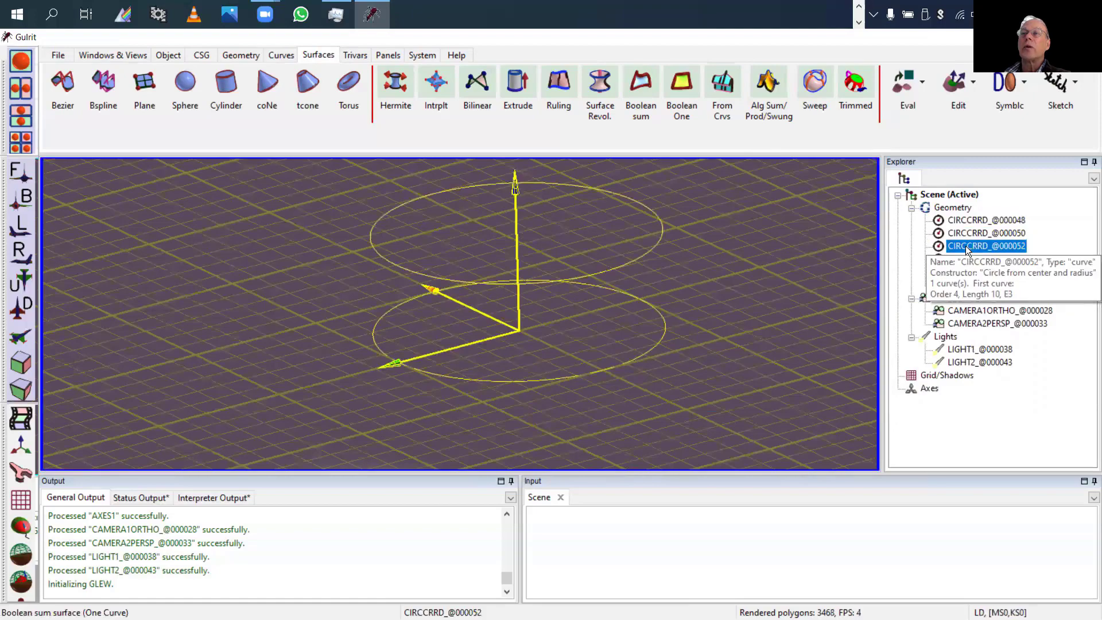
click(965, 258)
right_drag(787, 307, 765, 356)
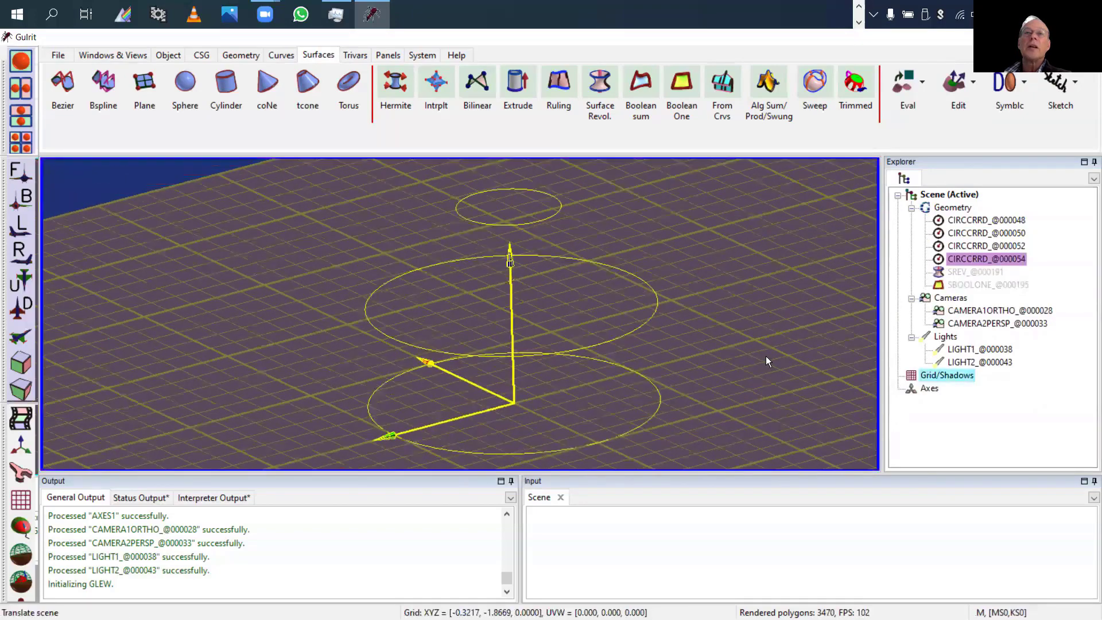
middle_drag(764, 358, 653, 364)
mouse_move(672, 338)
right_down()
mouse_move(683, 350)
mouse_move(674, 354)
right_up()
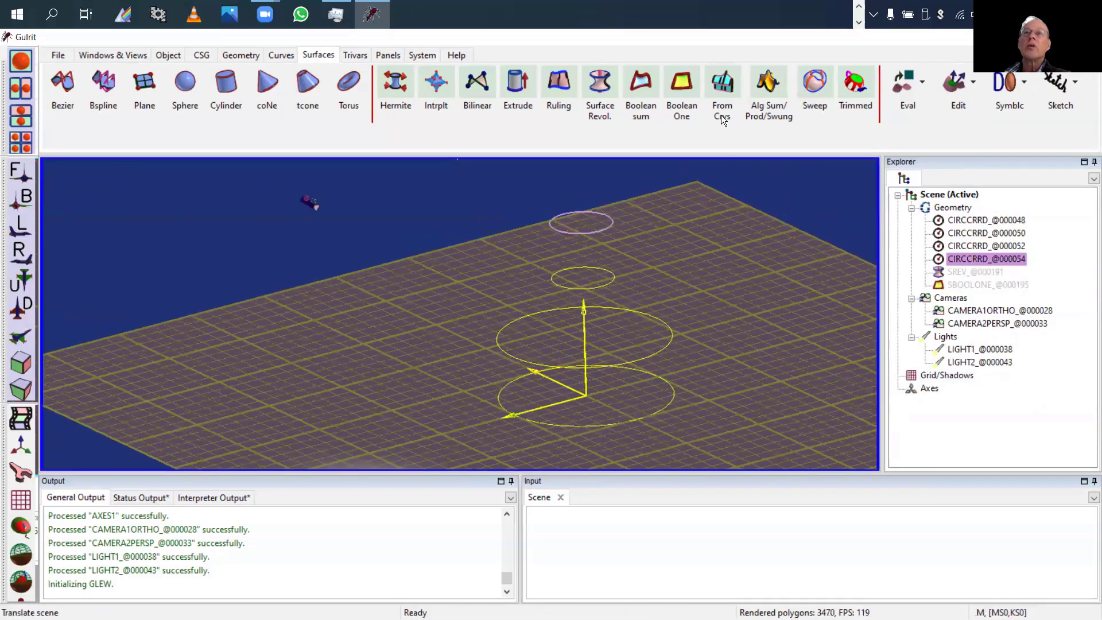
click(723, 81)
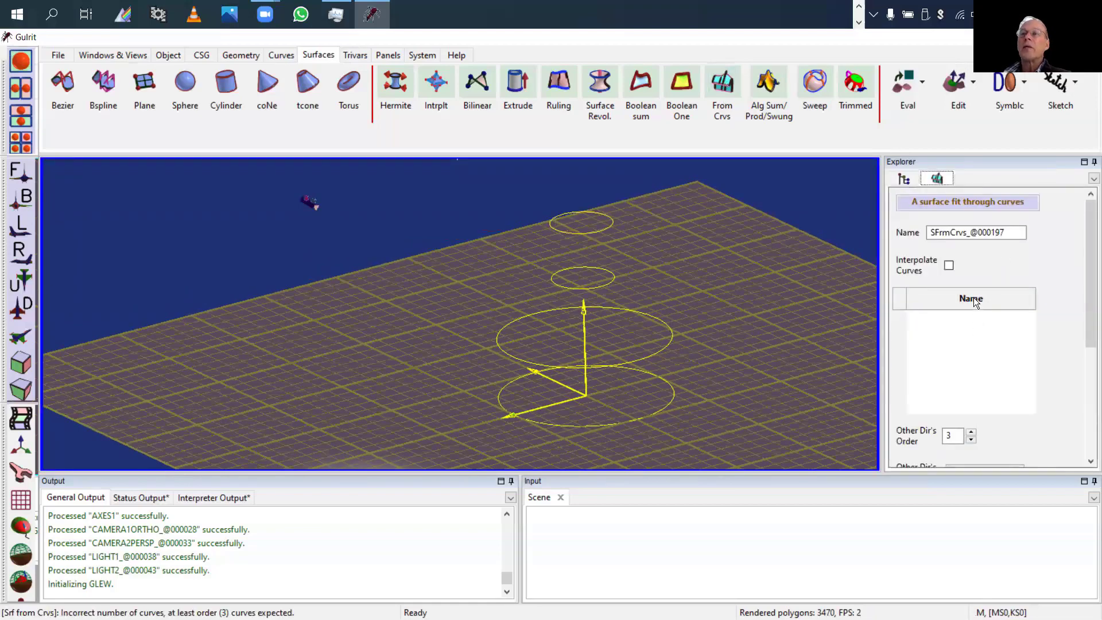
click(973, 297)
click(1005, 307)
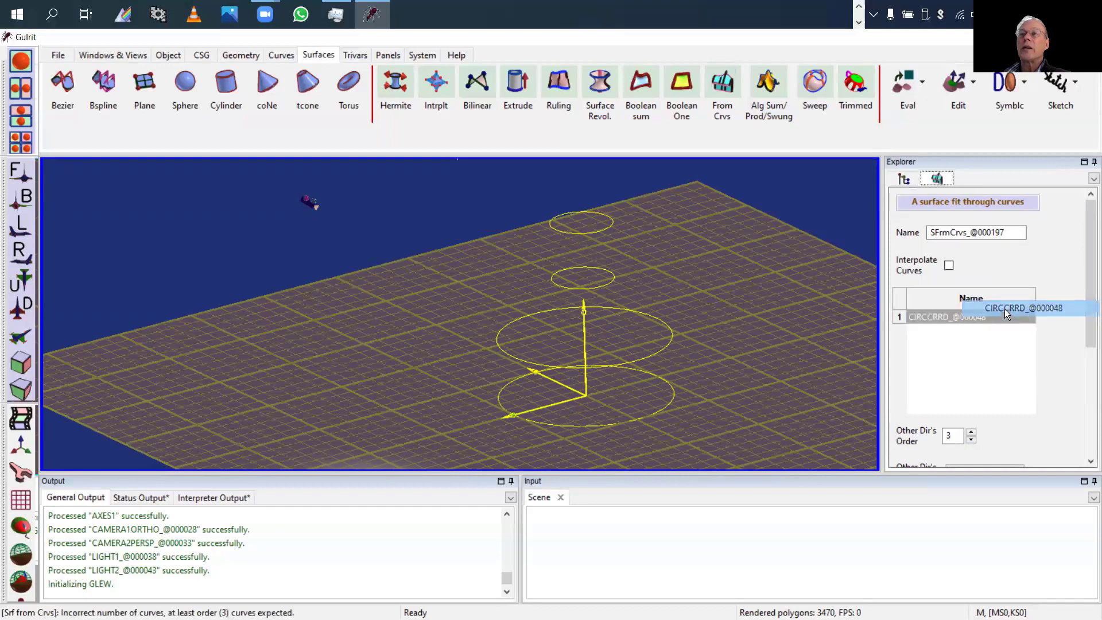
click(1000, 299)
click(1015, 321)
click(1001, 301)
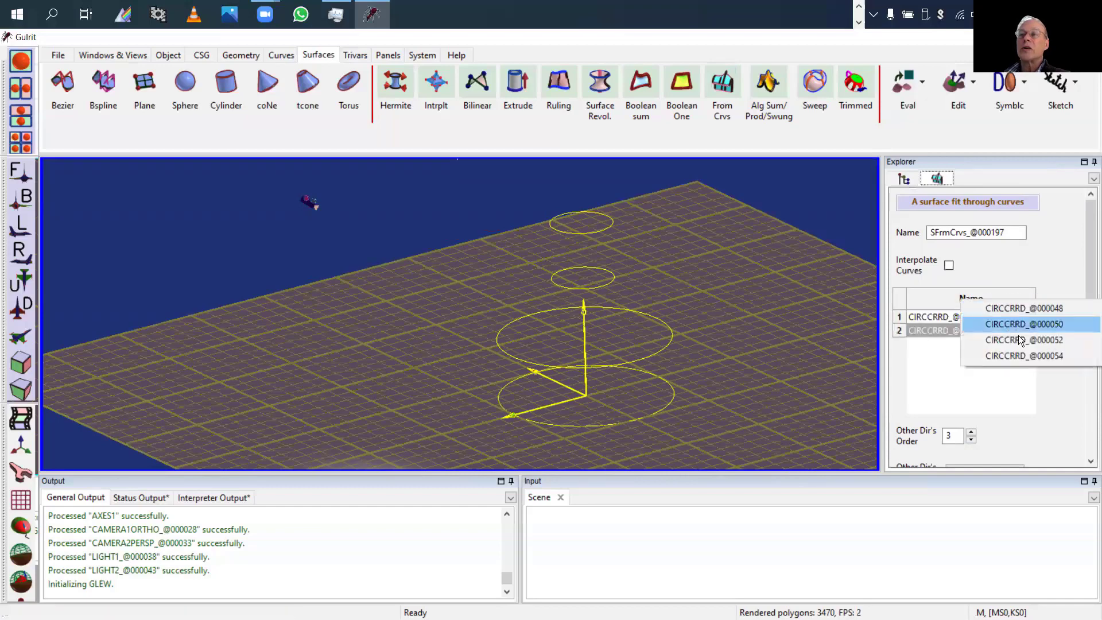
click(1018, 337)
click(997, 300)
click(1002, 354)
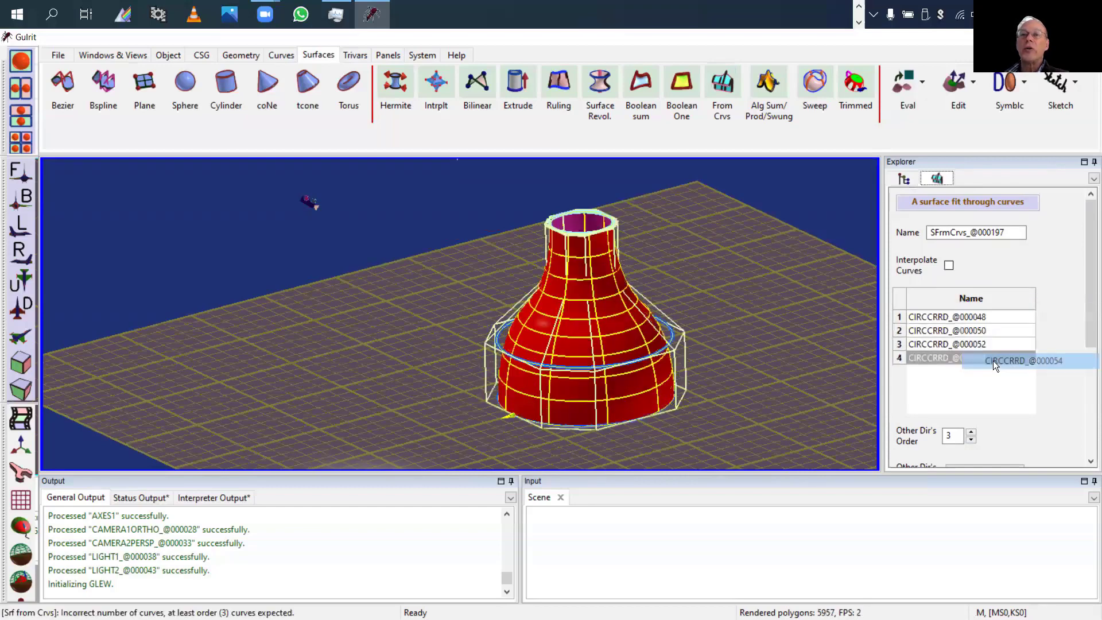
Step: Try order 4 for the fitted surface's other direction and return it to 3
click(971, 432)
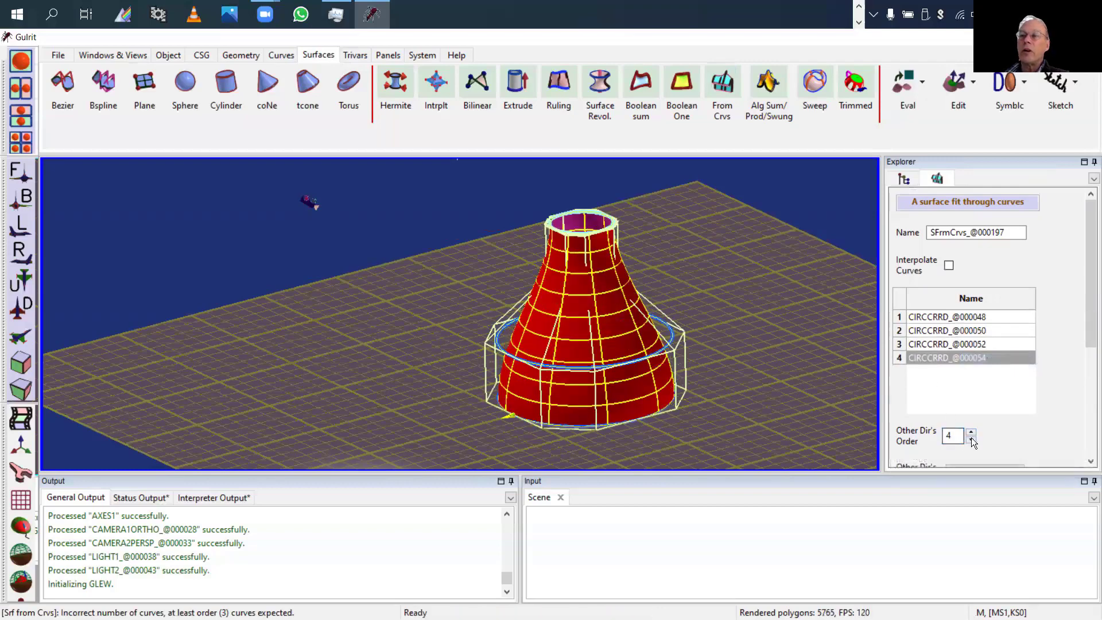
click(971, 440)
click(970, 432)
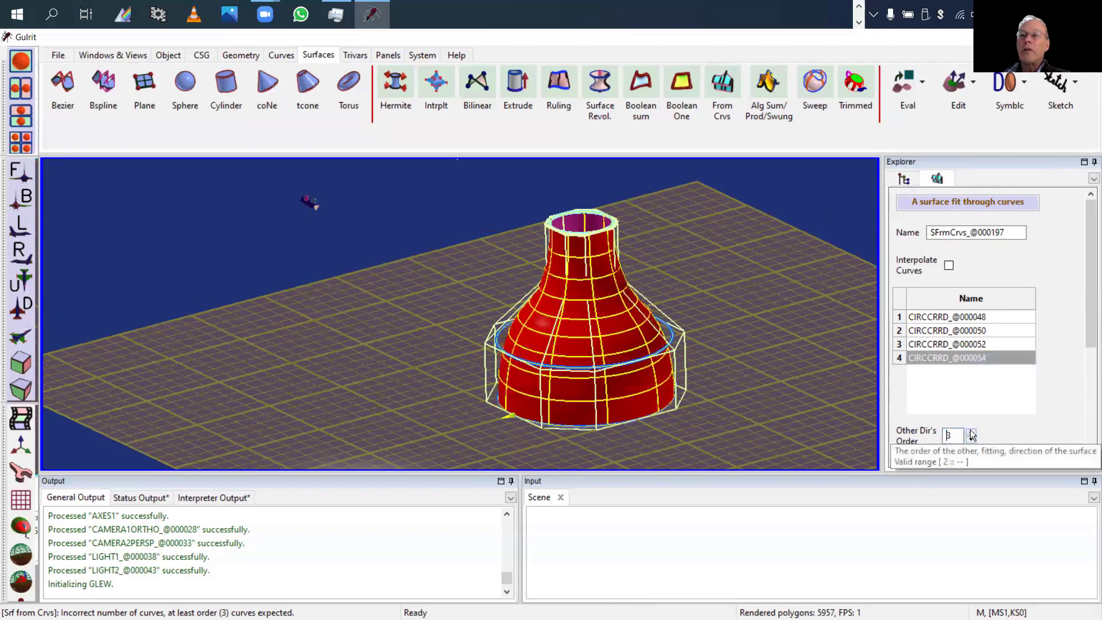
Step: Compare the fitted surface with and without curve interpolation, leave interpolation enabled, and accept the vase-shaped surface
click(948, 266)
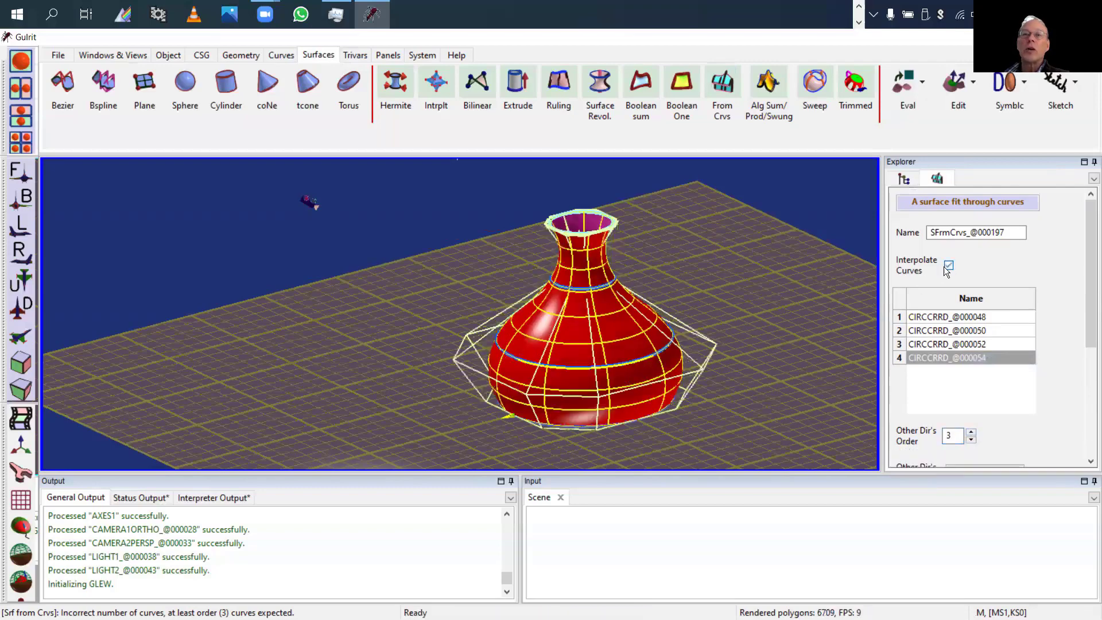
drag(788, 378, 698, 362)
click(949, 265)
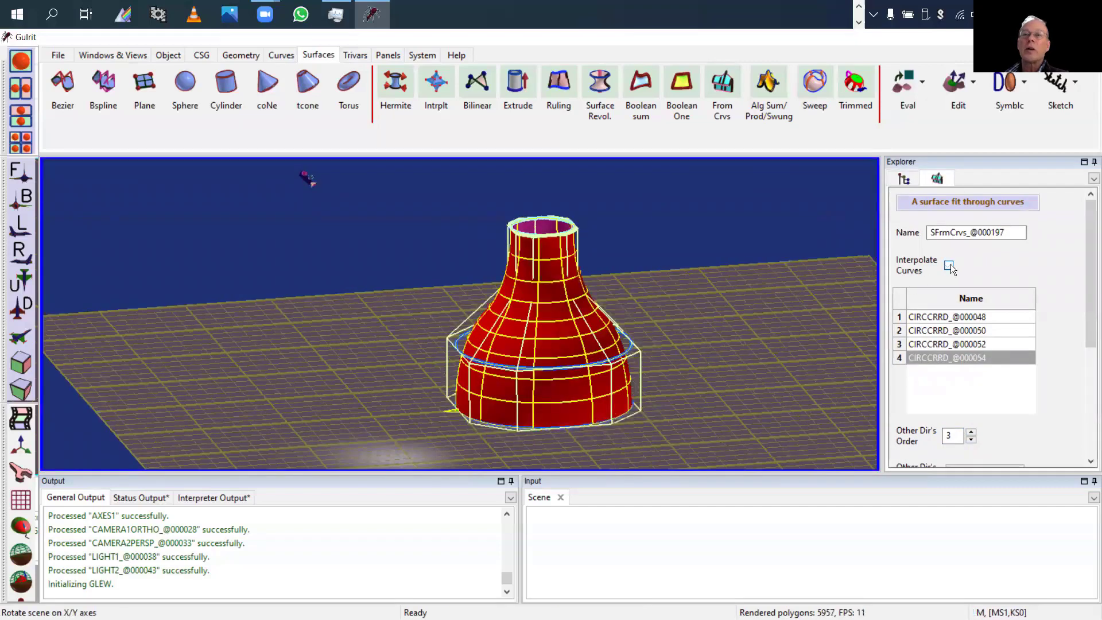
click(949, 265)
drag(770, 335, 1049, 301)
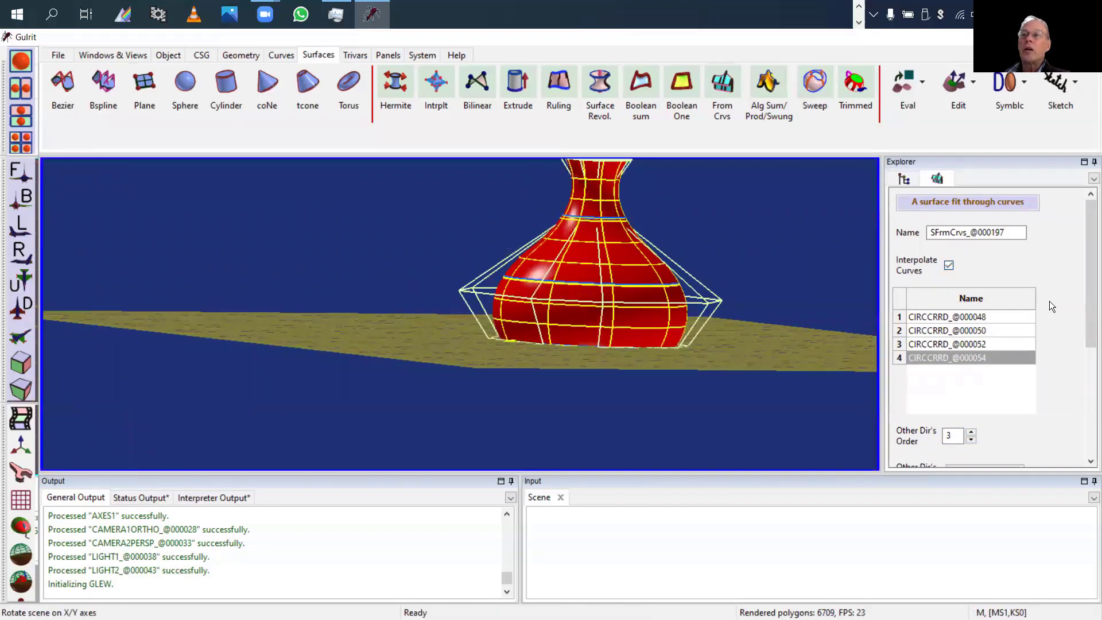
scroll(1044, 373, down, 5)
click(908, 453)
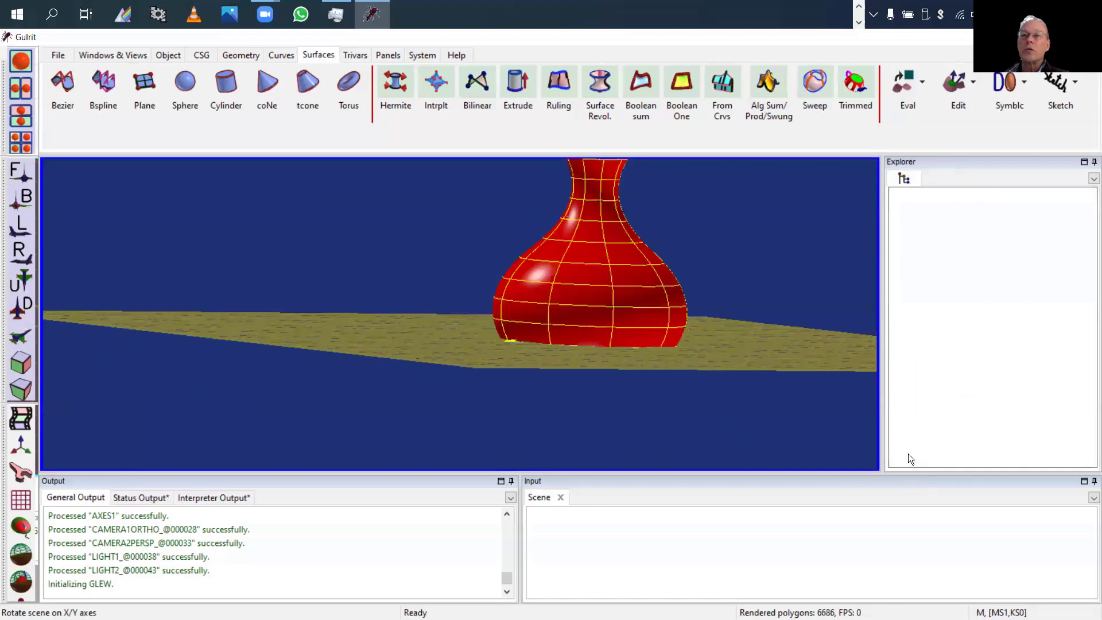
Step: Hide the surface SFRMCRVS_@000197 fitted through the four circles
click(973, 297)
click(970, 298)
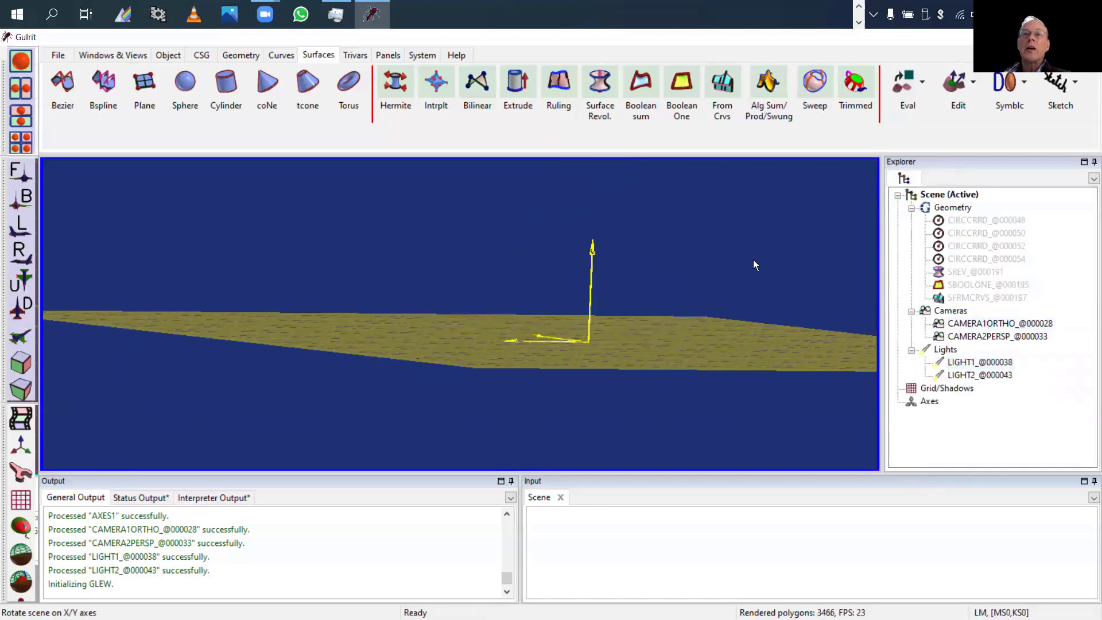
drag(753, 259, 666, 311)
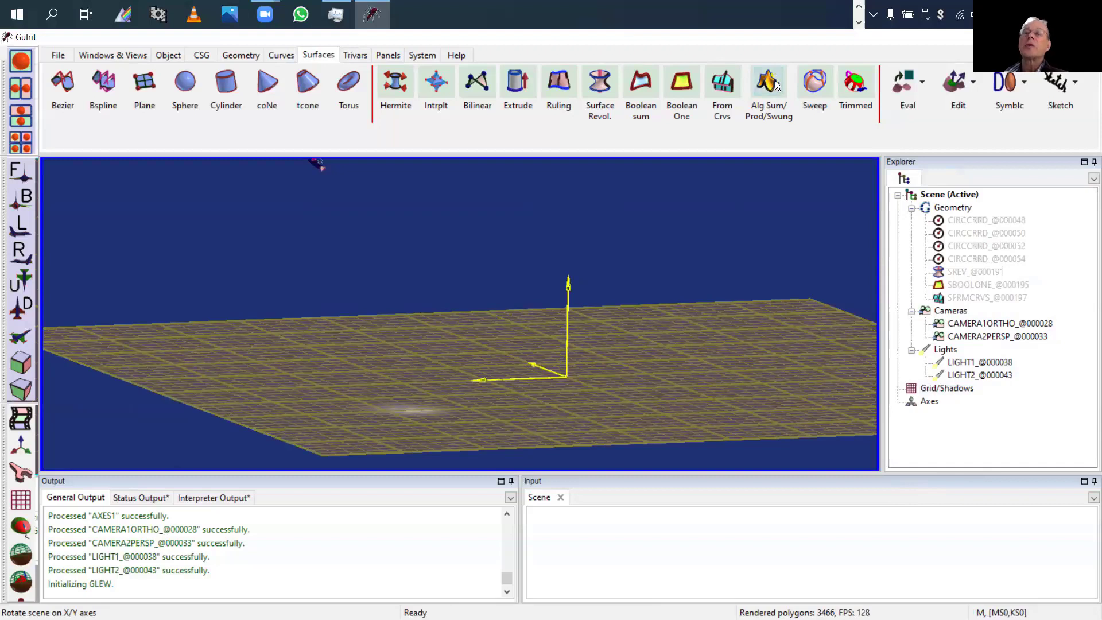
Step: Start a sweep surface and show the circles CIRCCRRD_@000048 and CIRCCRRD_@000054
click(818, 86)
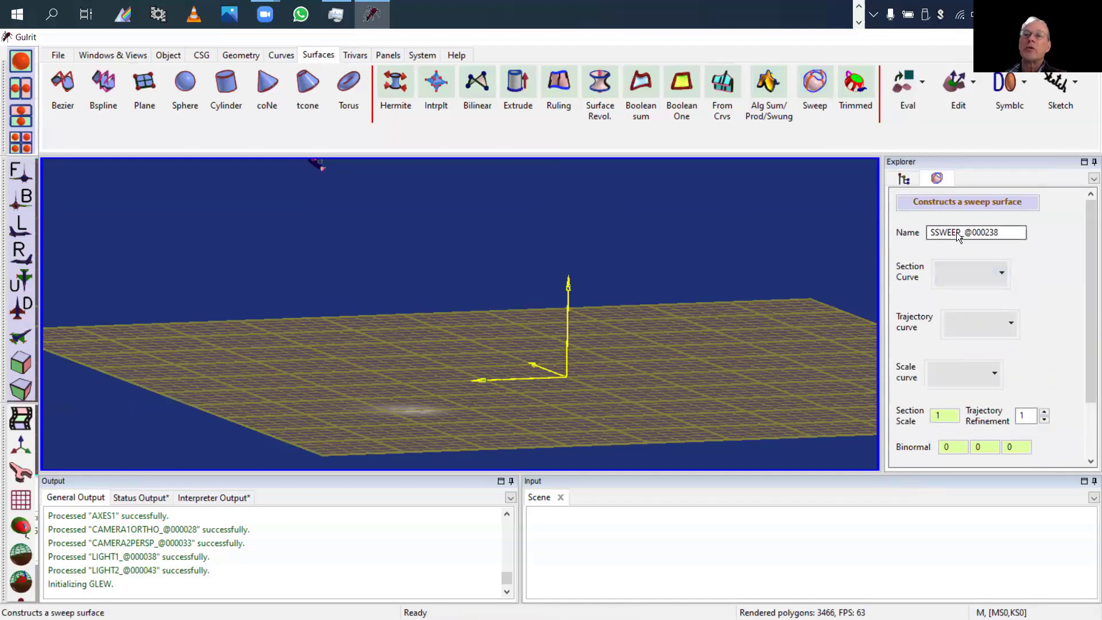
click(904, 178)
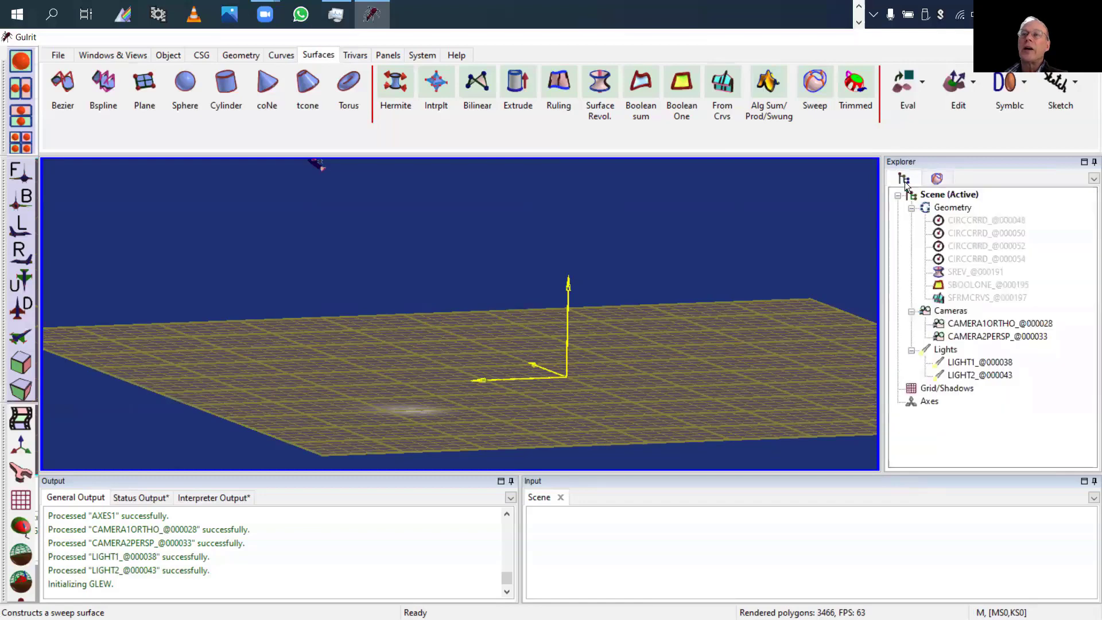
click(960, 220)
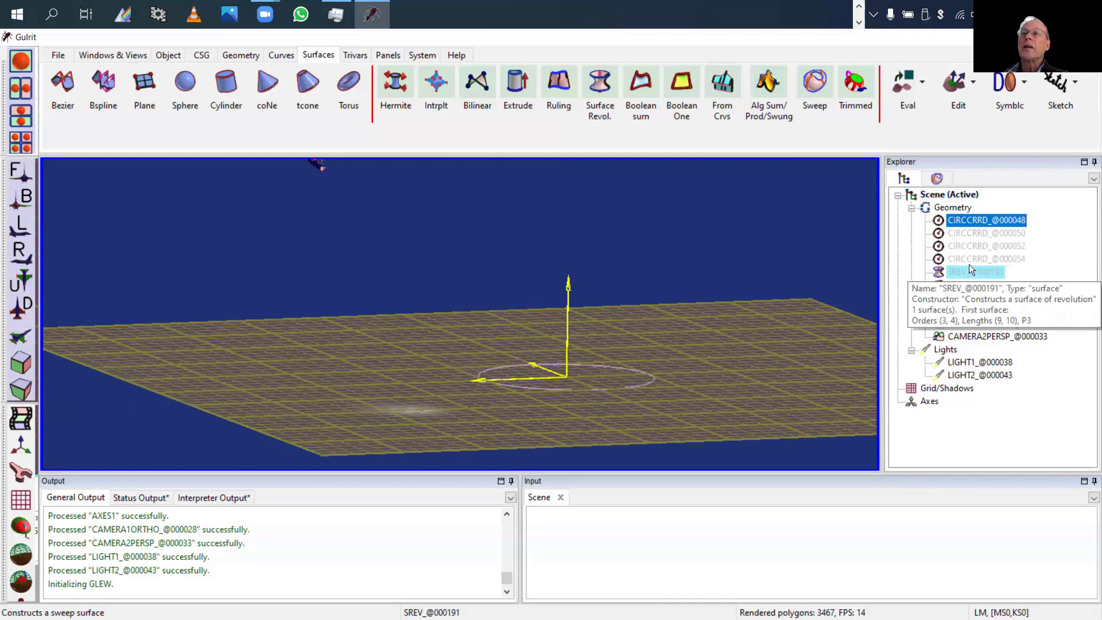
click(967, 257)
Step: Edit circle CIRCCRRD_@000054 to have centre Z 0 and radius 0.25, and accept the change
right_click(969, 259)
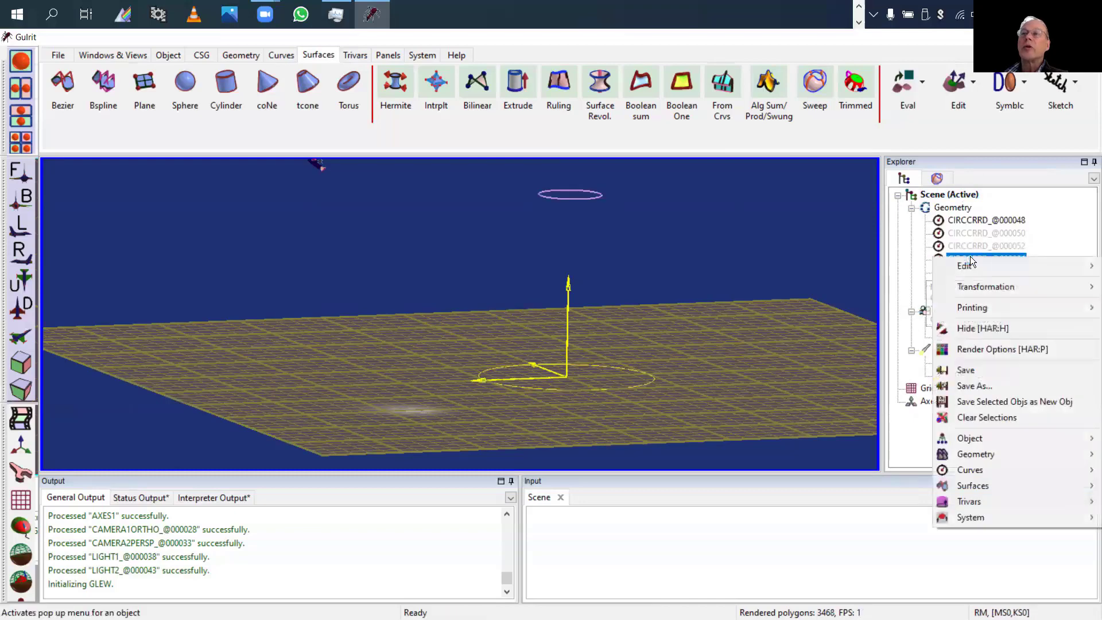
mouse_move(967, 267)
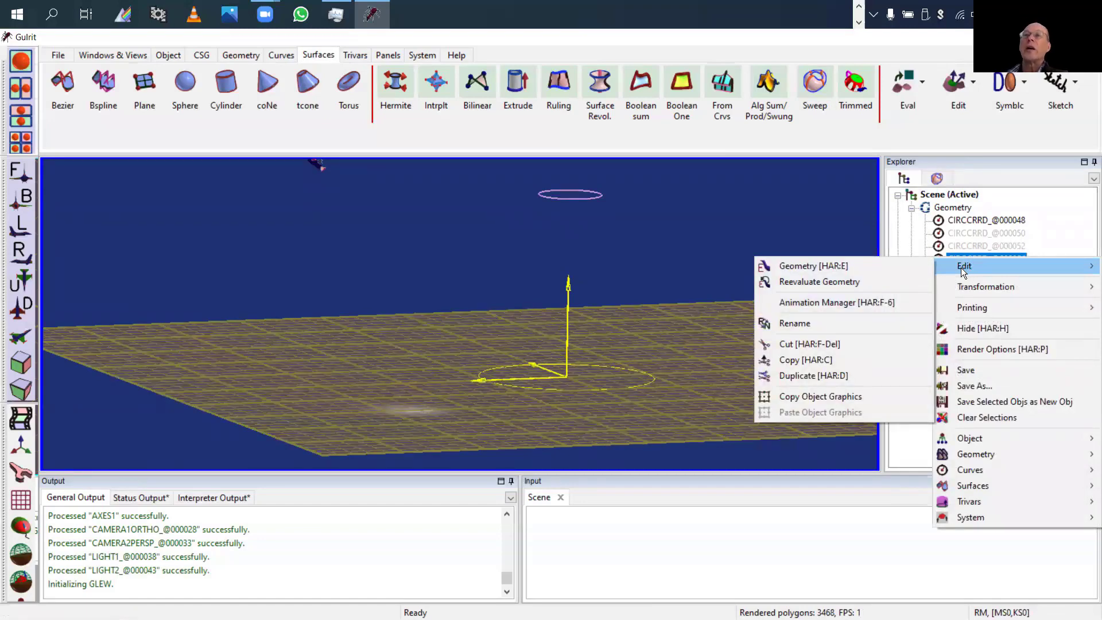
click(845, 267)
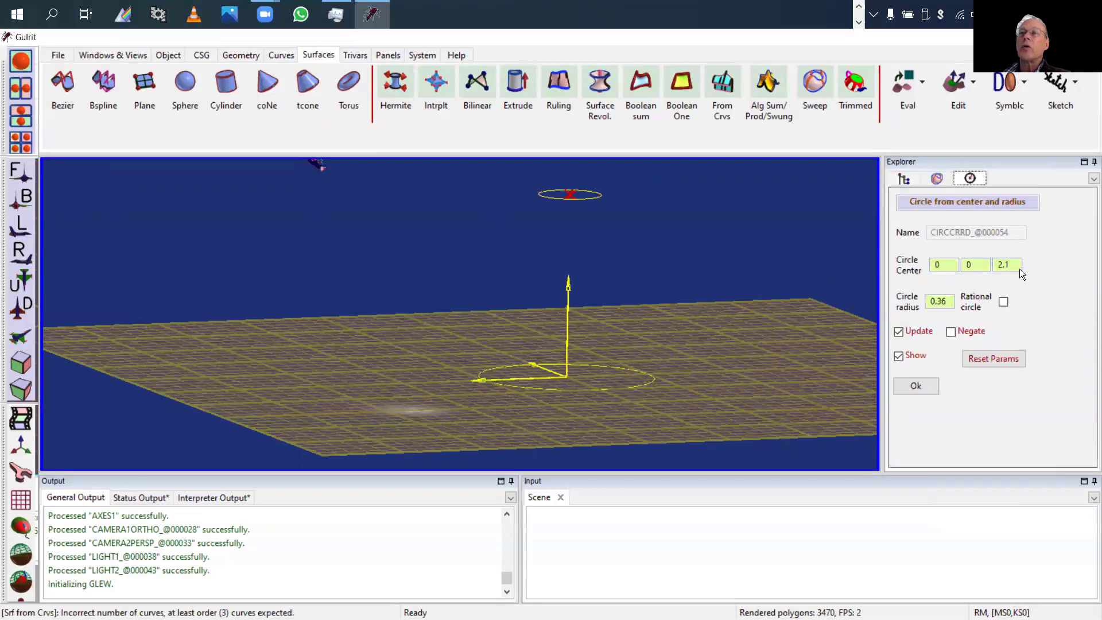
click(997, 269)
text(0)
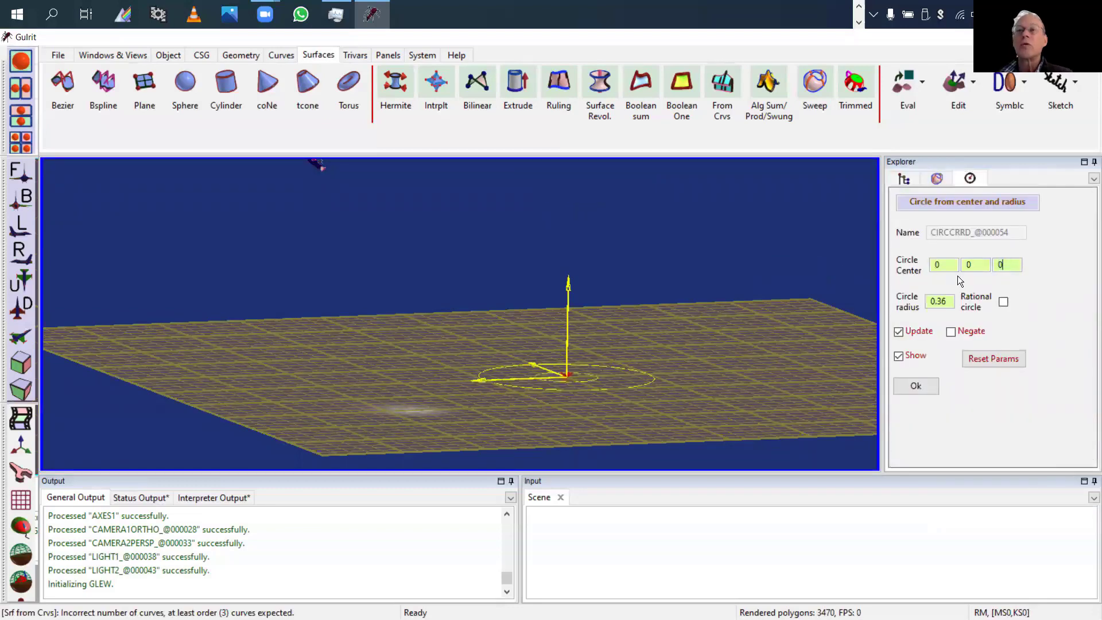
scroll(945, 297, down, 2)
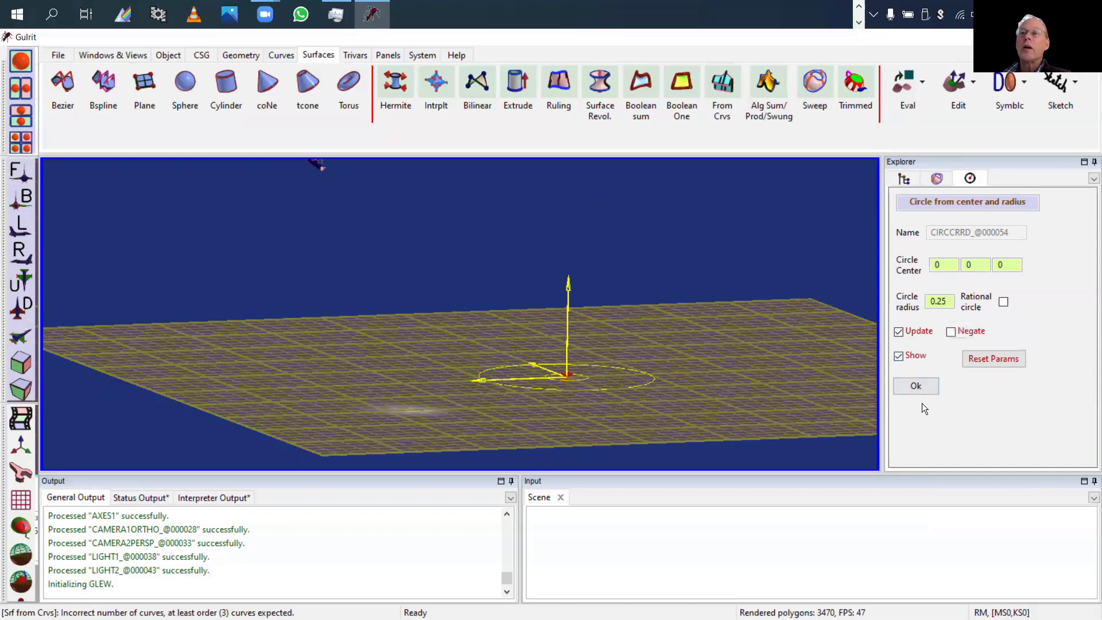
click(927, 389)
Step: Define the sweep with CIRCCRRD_@000054 as the section curve and CIRCCRRD_@000048 as the trajectory curve
drag(809, 401, 783, 406)
middle_drag(782, 406, 784, 340)
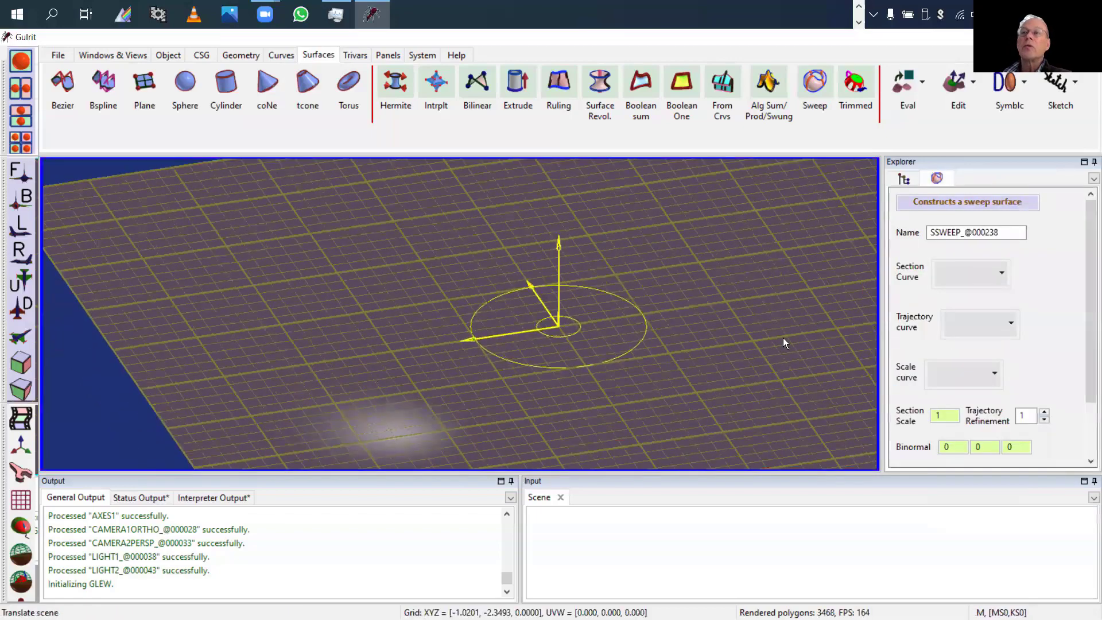
click(956, 264)
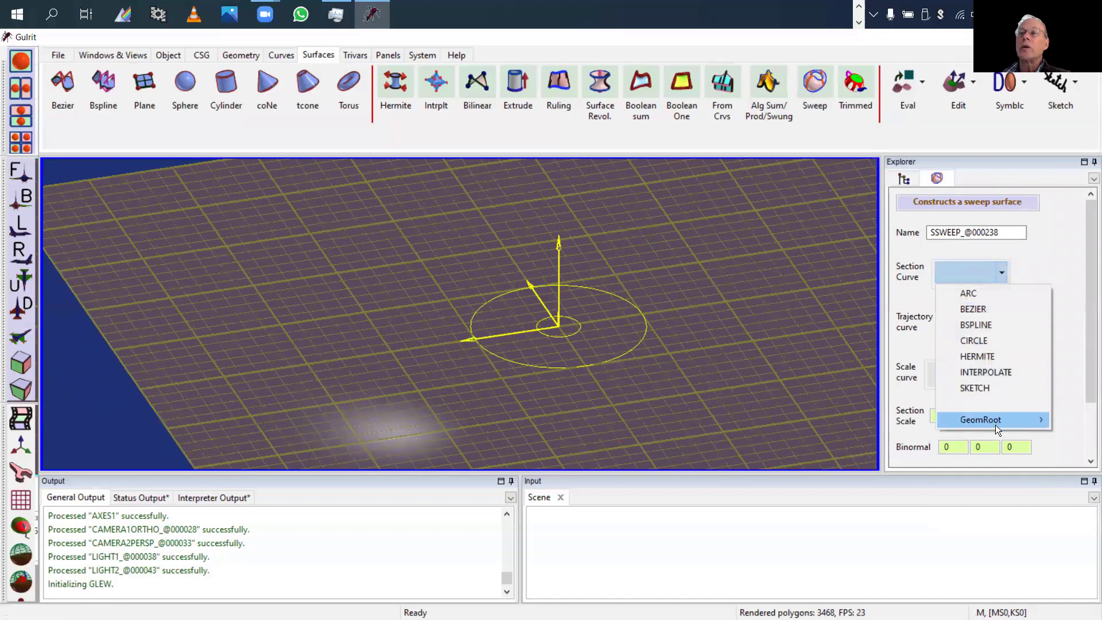
mouse_move(995, 425)
click(887, 466)
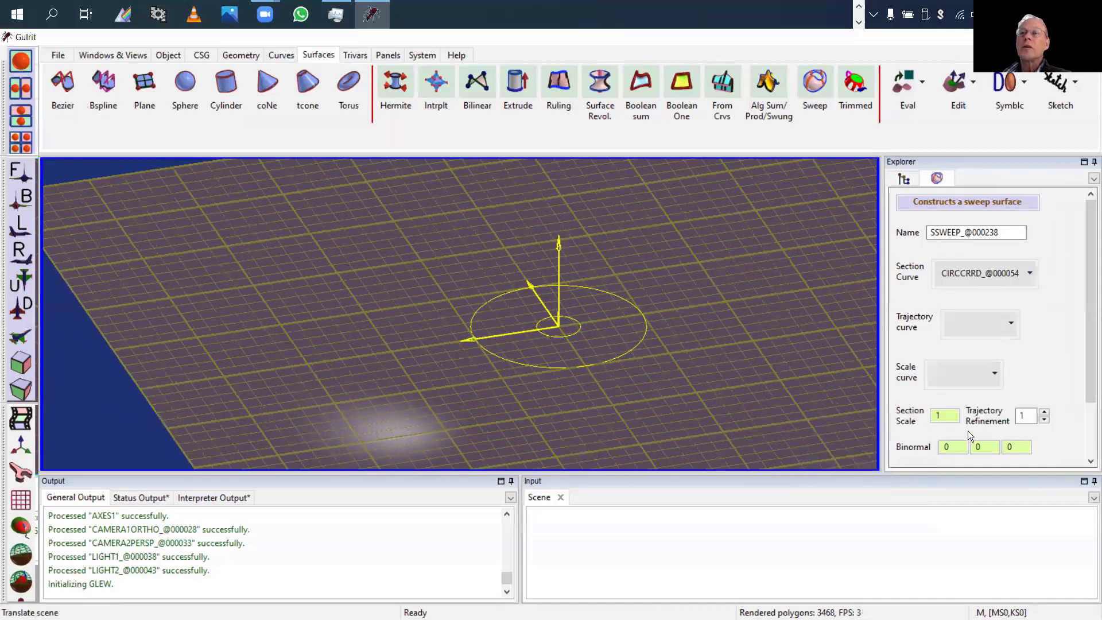
click(978, 321)
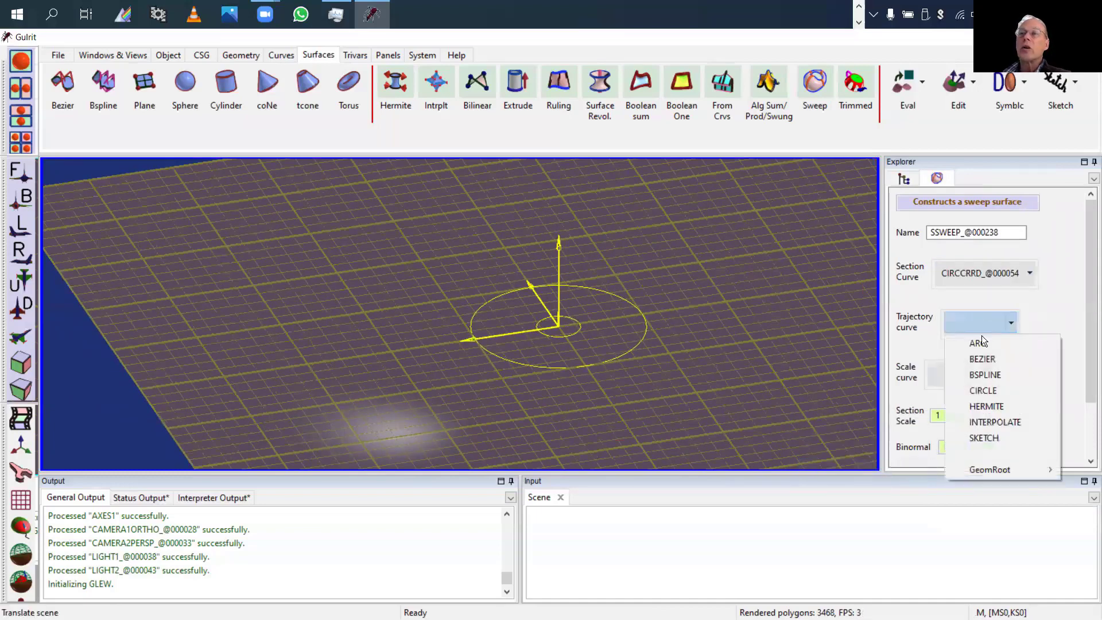
mouse_move(982, 470)
click(904, 468)
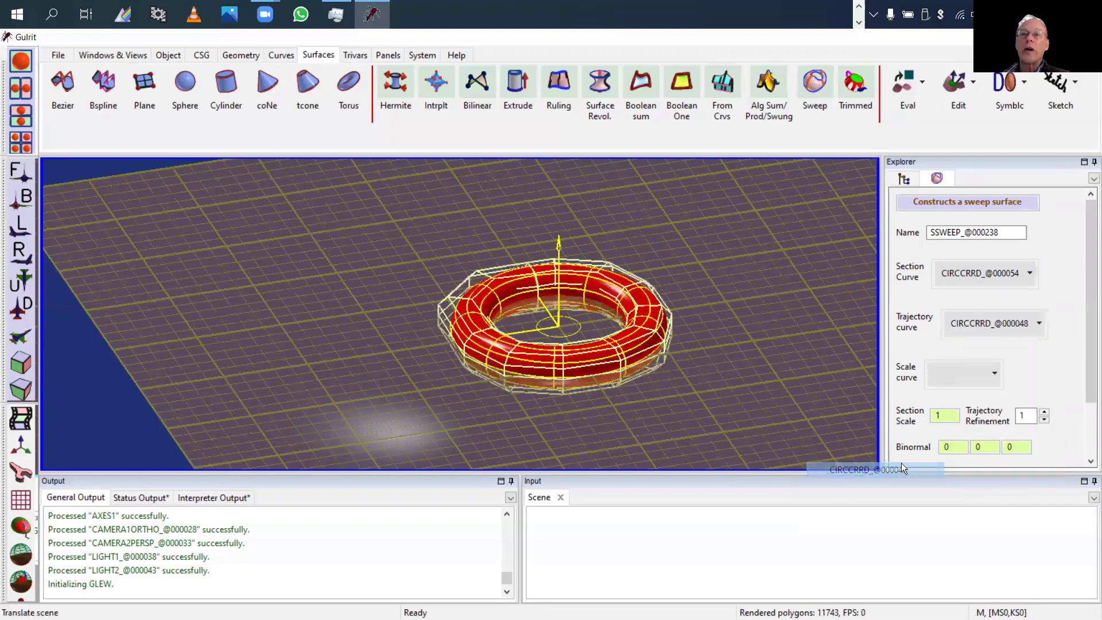
Step: Inspect and accept the torus-shaped sweep surface, and hide SSWEEP_@000238
drag(723, 403, 724, 371)
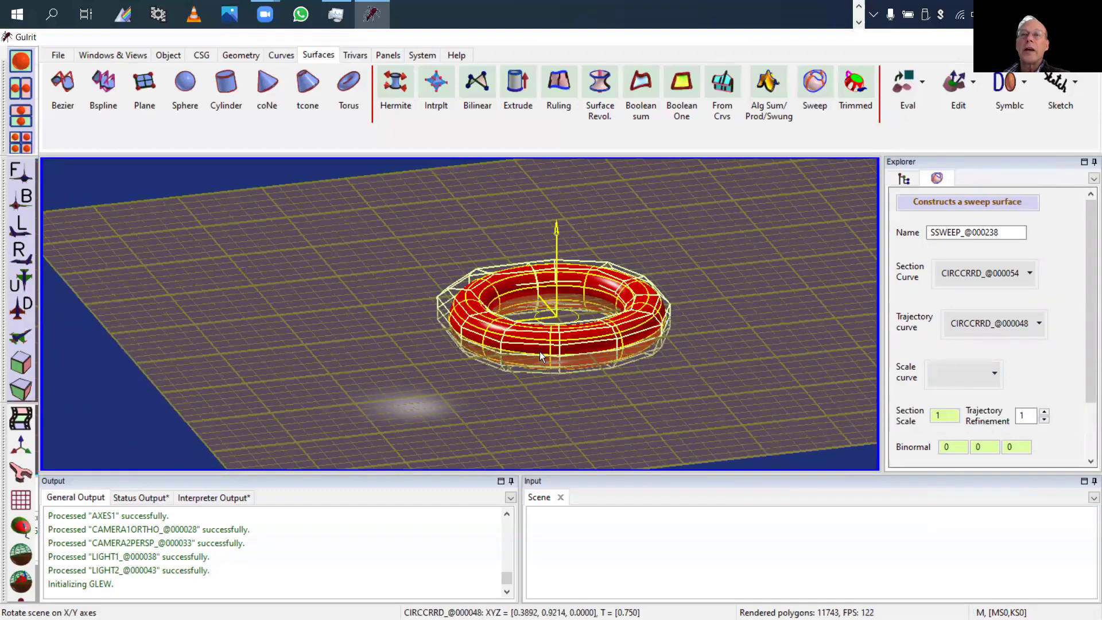
scroll(1069, 431, down, 2)
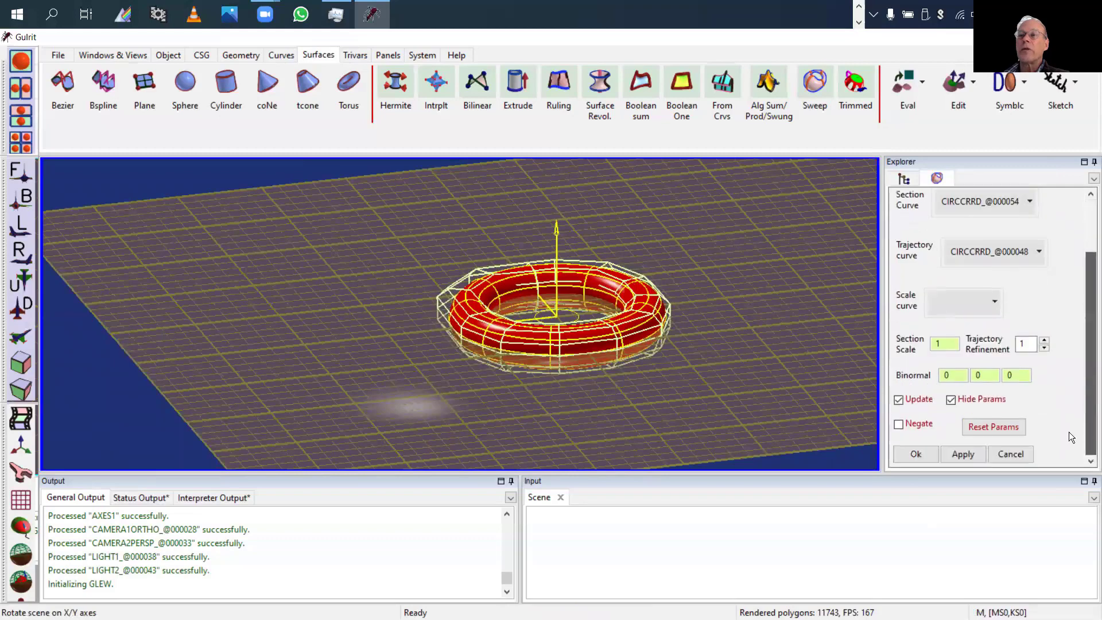
click(925, 456)
click(976, 310)
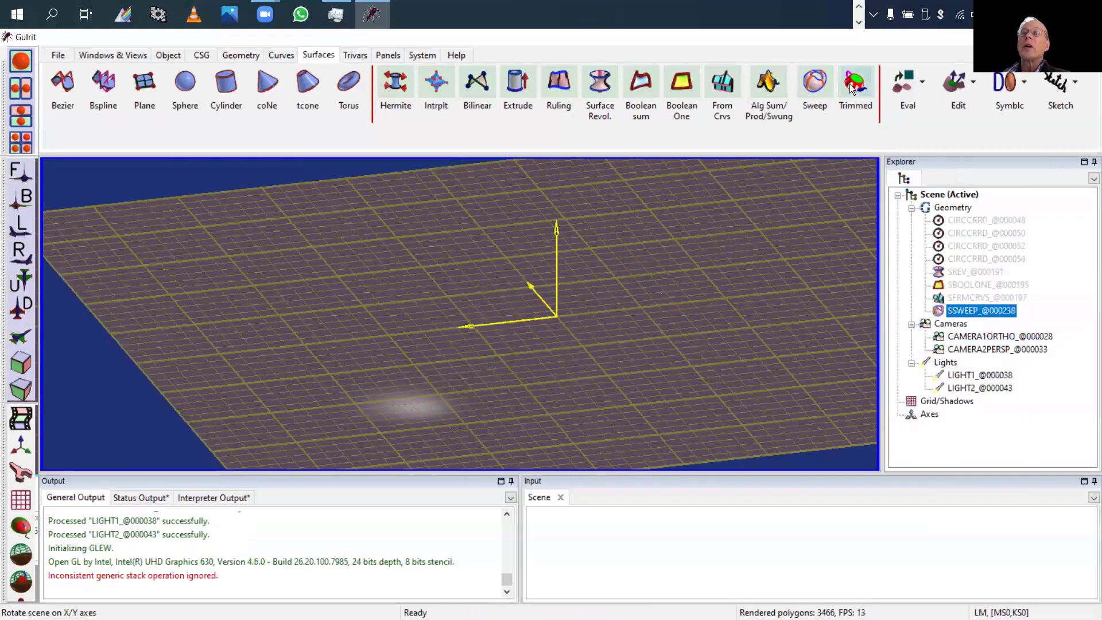
Step: Start a surface region extraction and choose the sweep SSWEEP_@000238 as its source surface
click(924, 81)
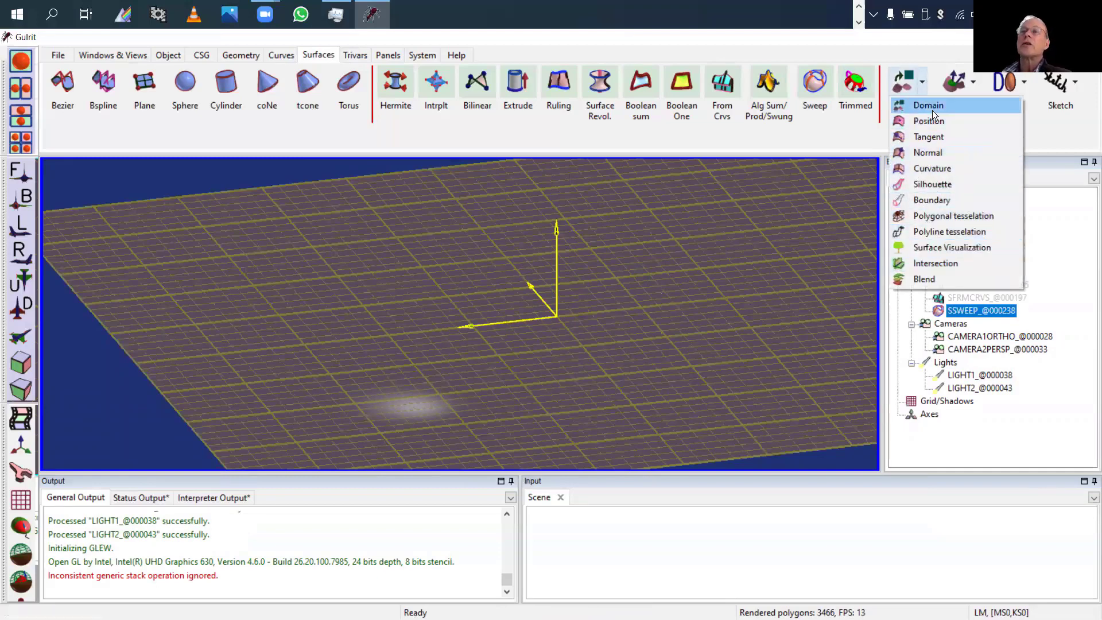
click(969, 58)
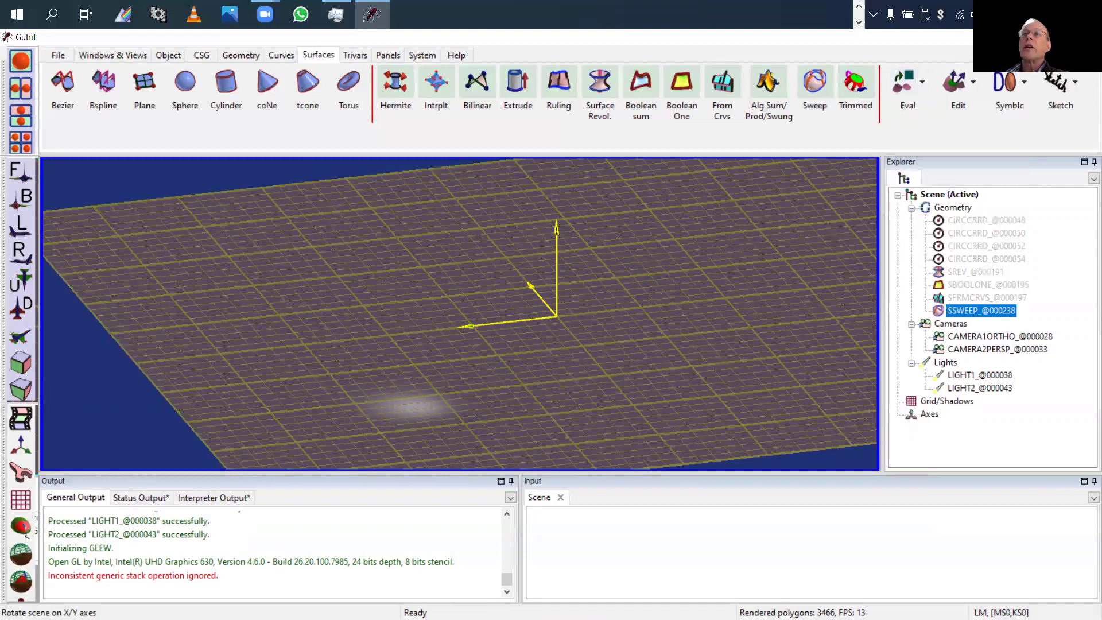
click(975, 83)
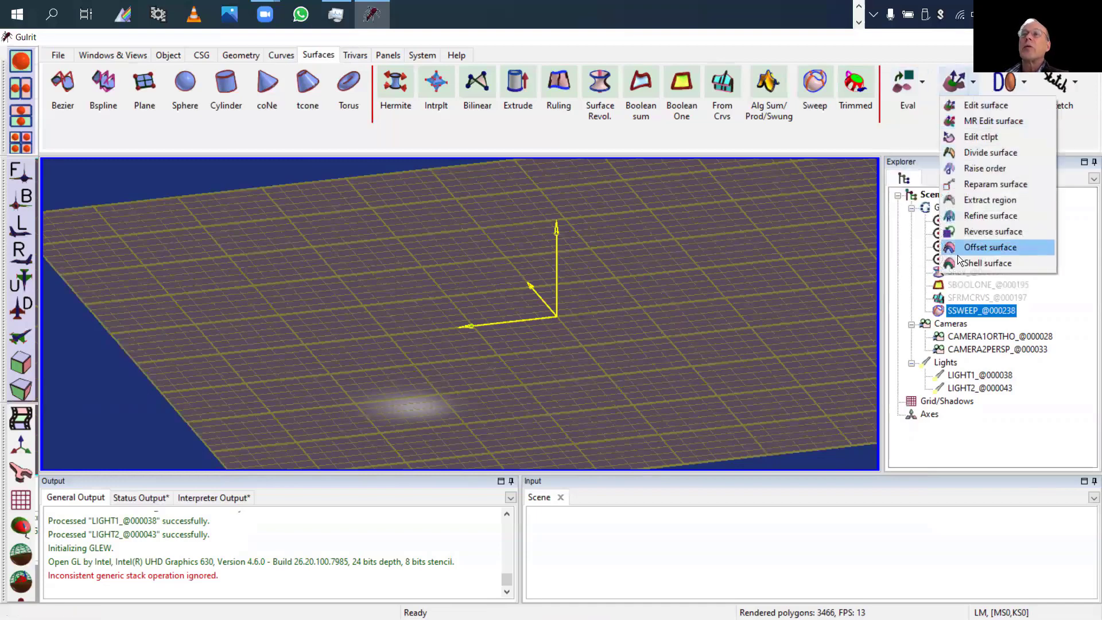
click(983, 200)
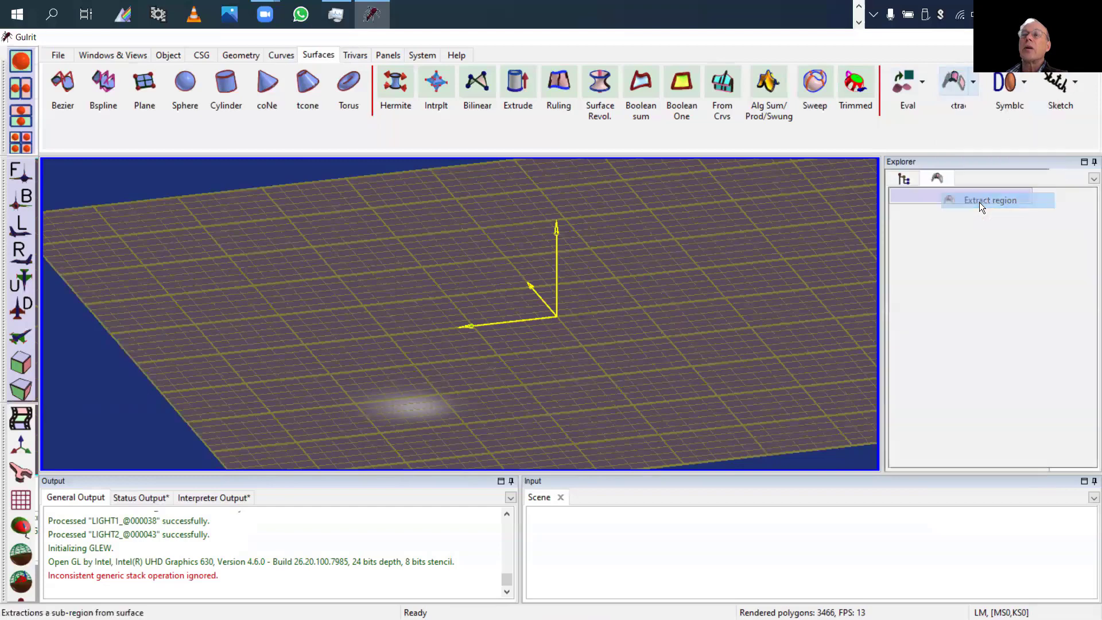
click(1002, 273)
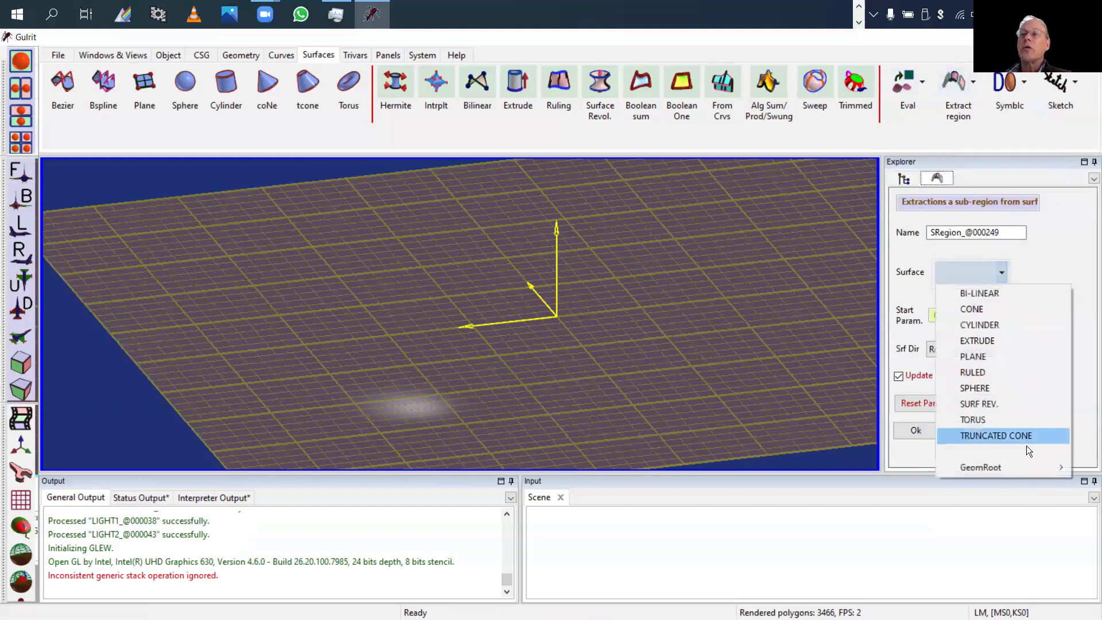
mouse_move(1016, 467)
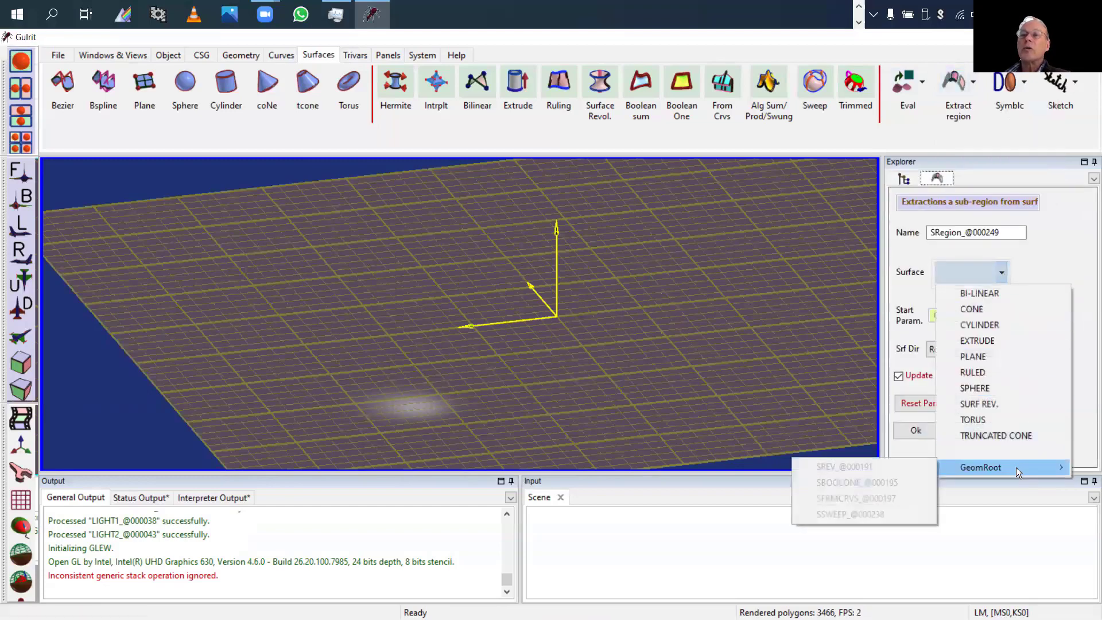
click(893, 513)
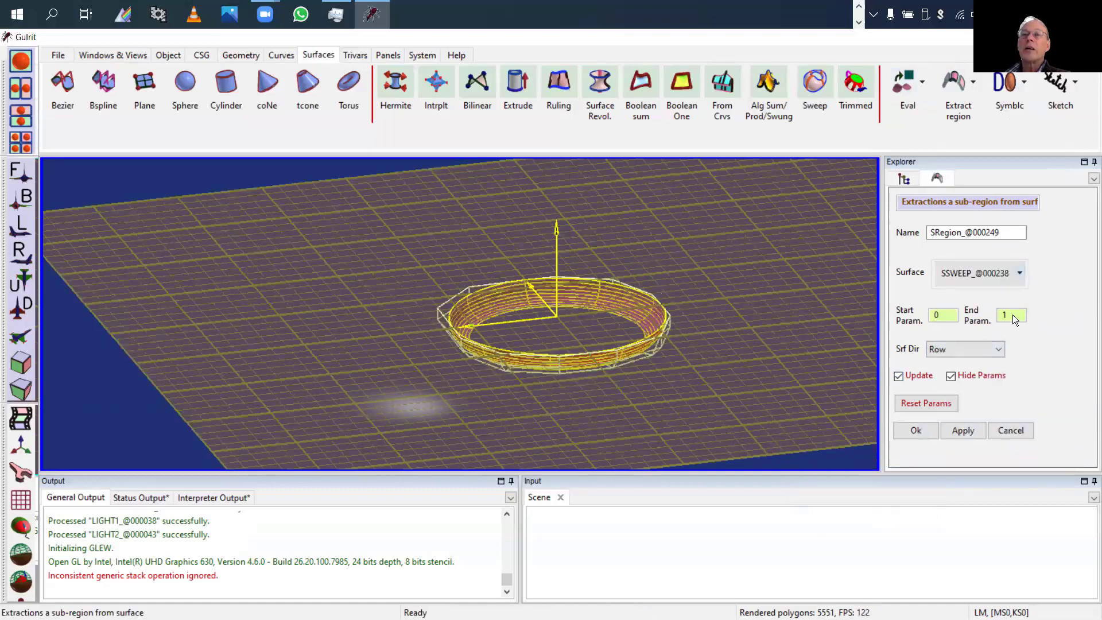
Step: Limit the extracted region to start parameter 0.52 and end parameter 2.93 in the Column direction
mouse_move(1012, 314)
mouse_down()
mouse_move(1016, 286)
mouse_move(1015, 319)
mouse_up()
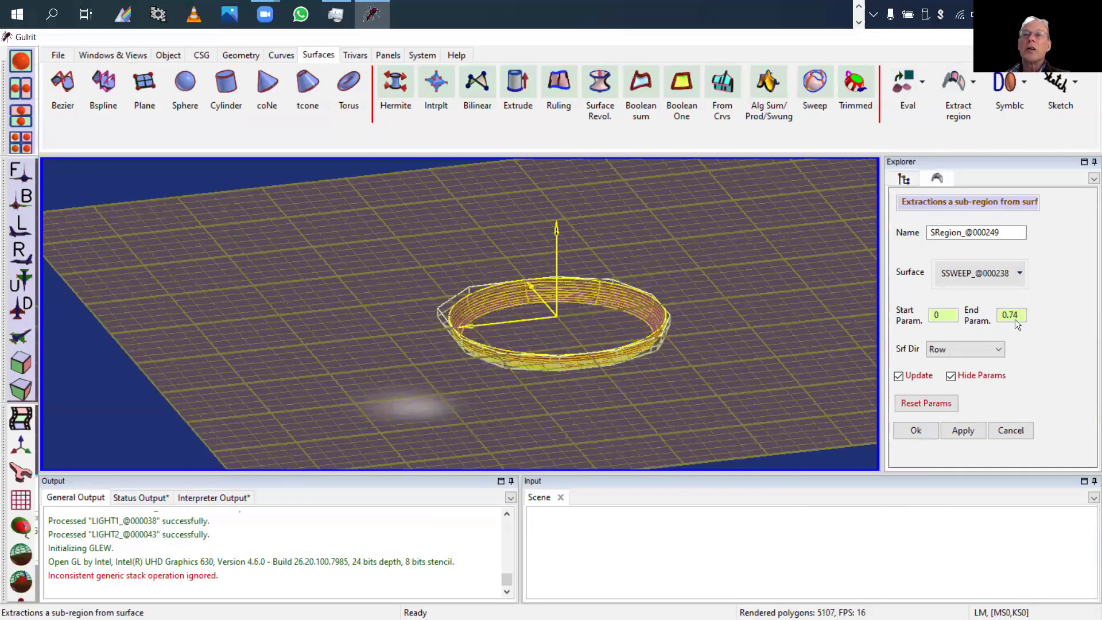
click(960, 352)
click(960, 373)
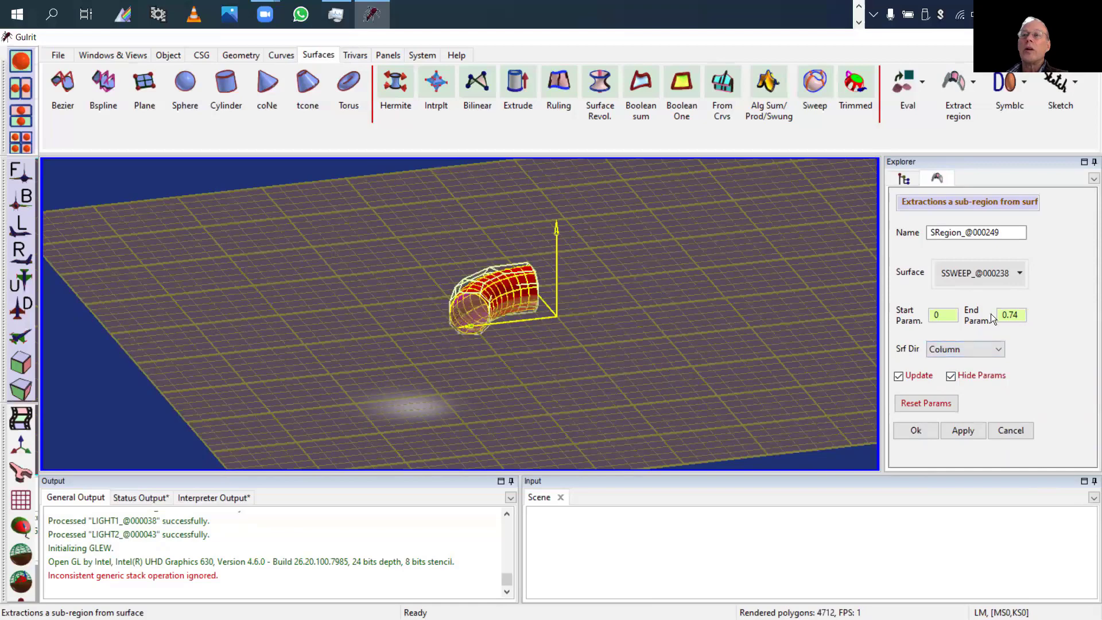
drag(1010, 314, 1002, 291)
drag(947, 313, 943, 307)
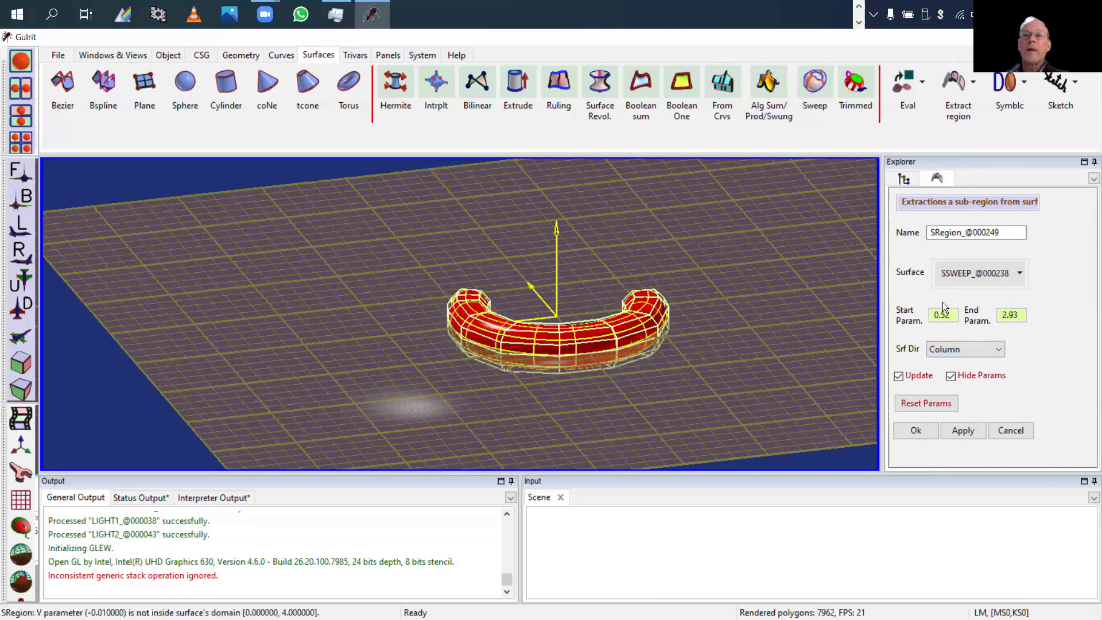
Step: Accept the extracted half-ring region and hide SREGION_@000249
click(925, 429)
click(989, 322)
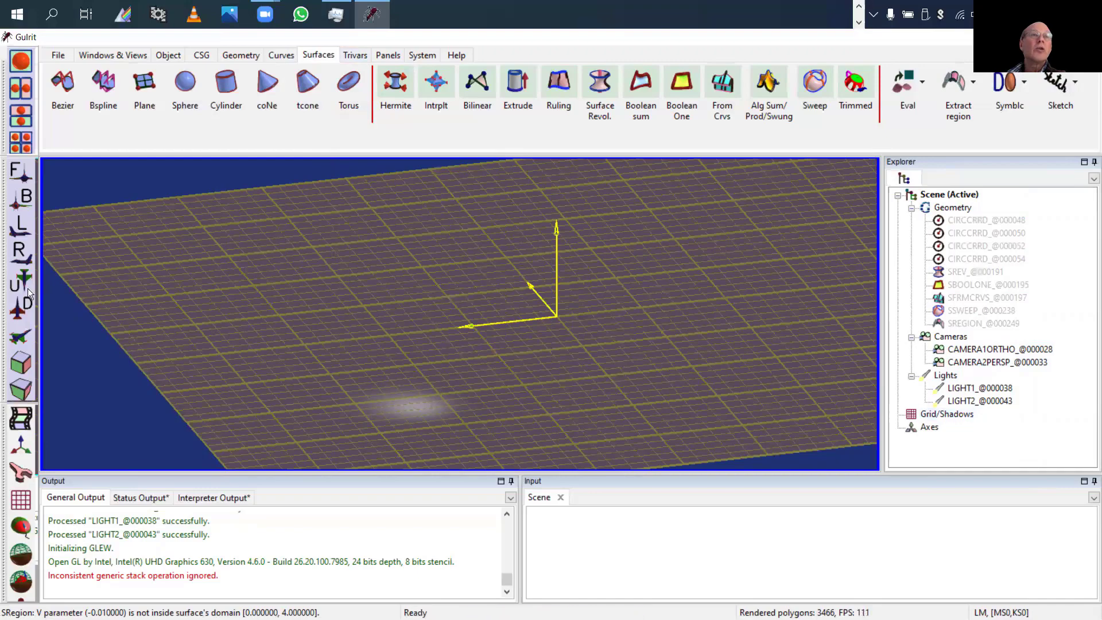
Step: Switch the empty scene to an isometric view, enlarged around the origin axes
click(19, 338)
right_drag(467, 311, 478, 402)
middle_drag(479, 398, 574, 389)
right_drag(574, 389, 568, 458)
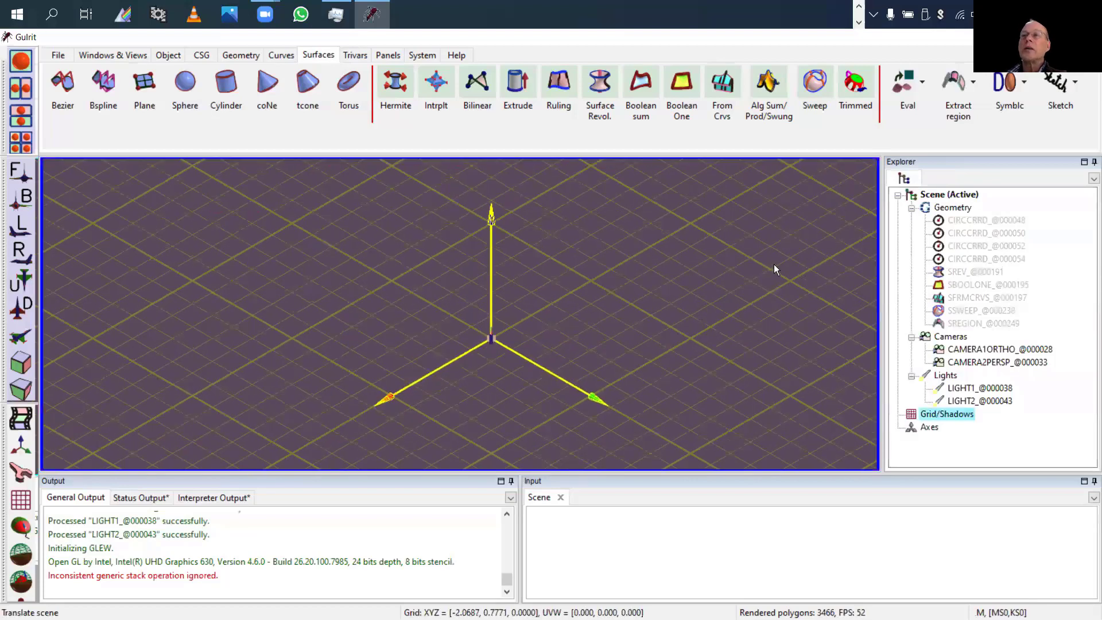
click(983, 324)
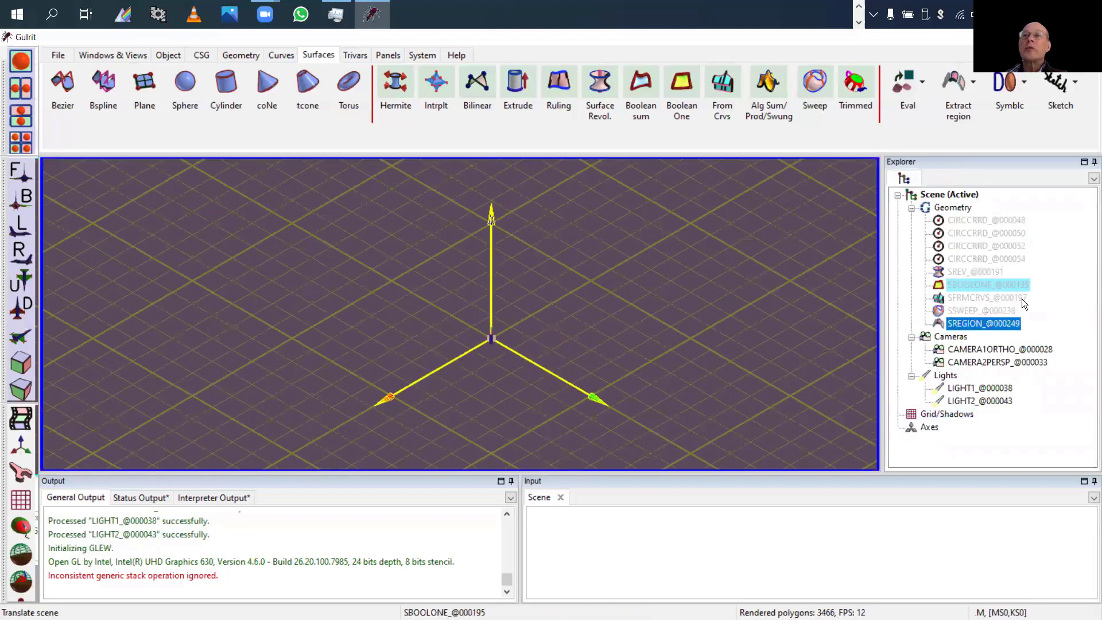
click(976, 277)
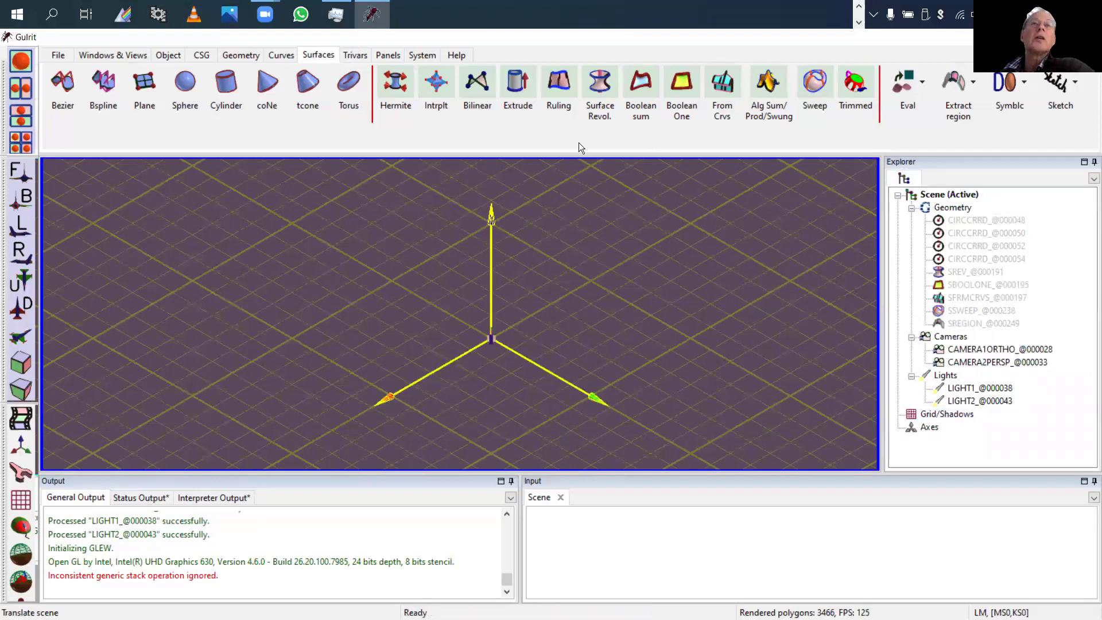
Step: Set the CSG primitive type to Singular VModel
click(352, 55)
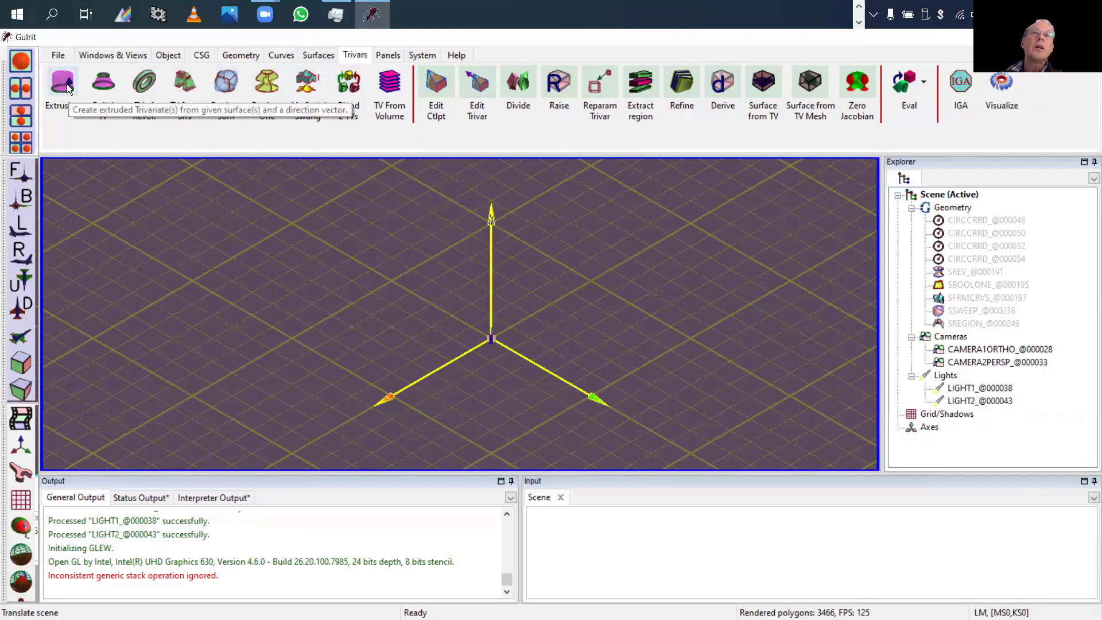
click(202, 55)
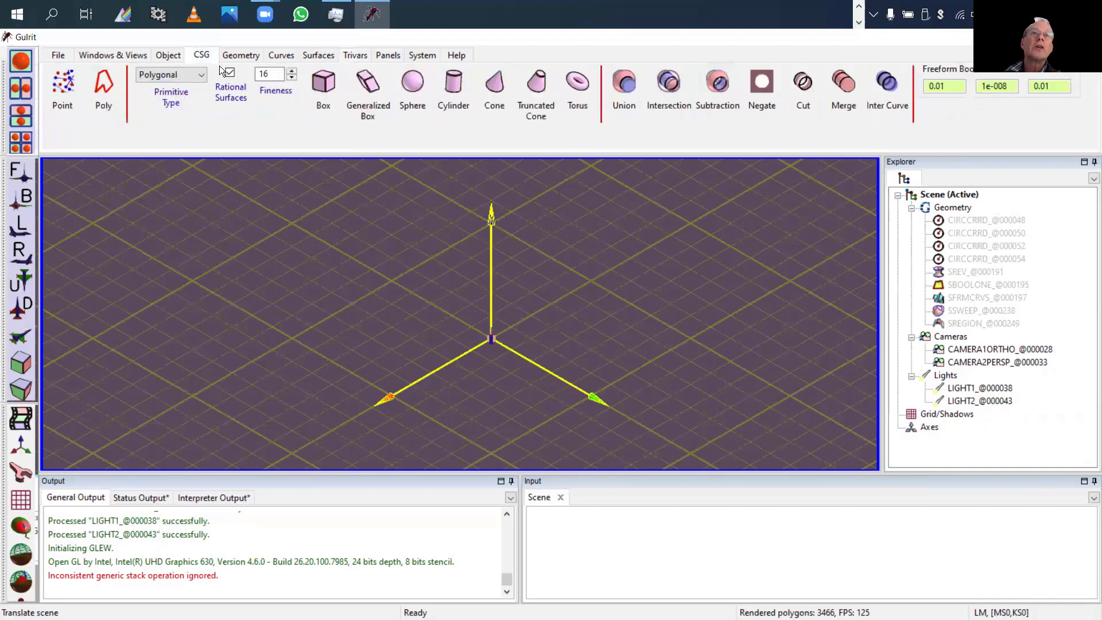
click(200, 75)
click(147, 136)
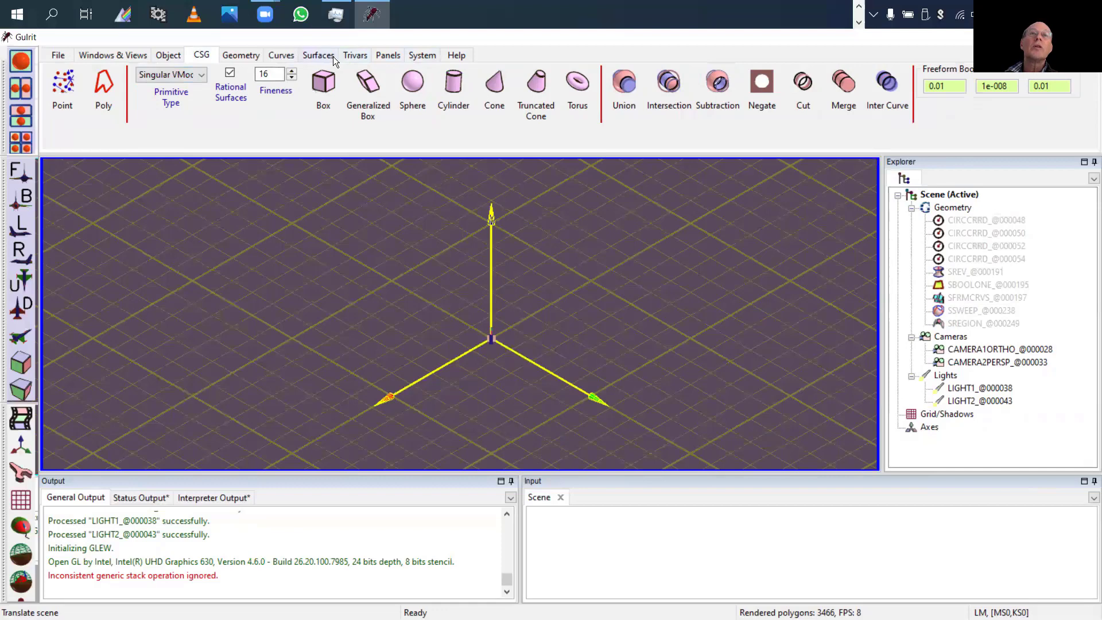
Step: Start an extruded trivariate from the disc surface SBOOLONE_@000195
click(350, 54)
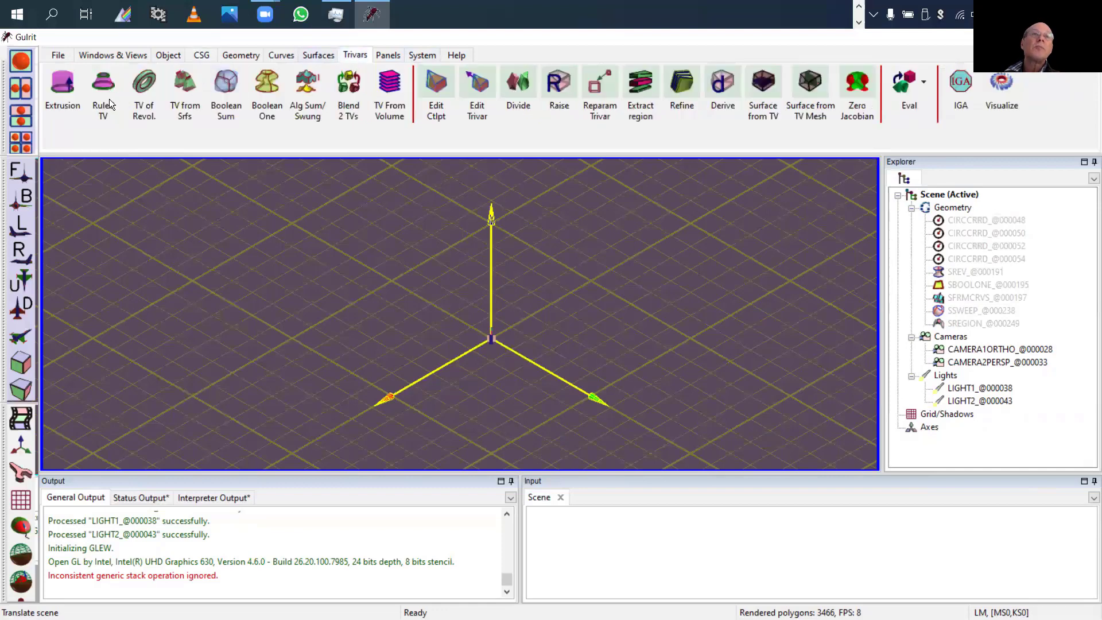
click(77, 86)
click(976, 272)
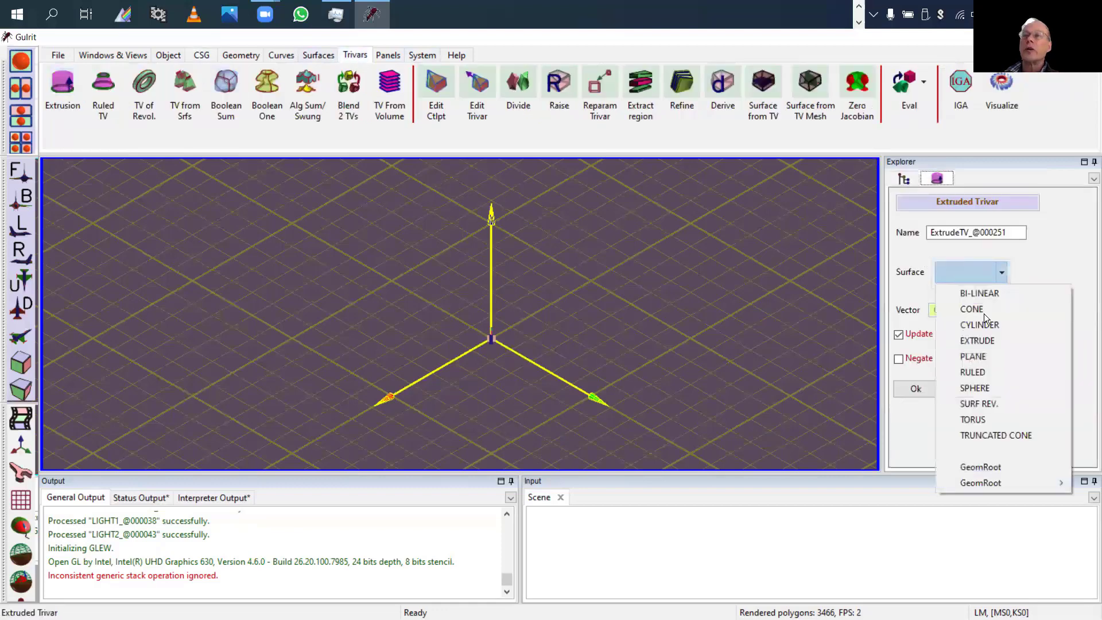
mouse_move(1001, 484)
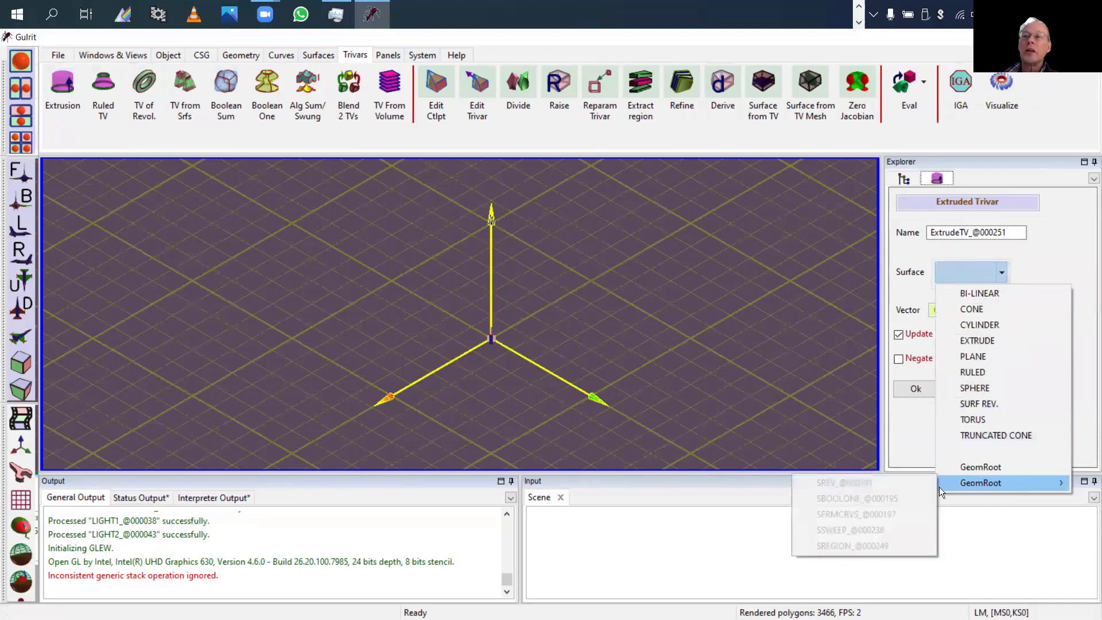
click(878, 505)
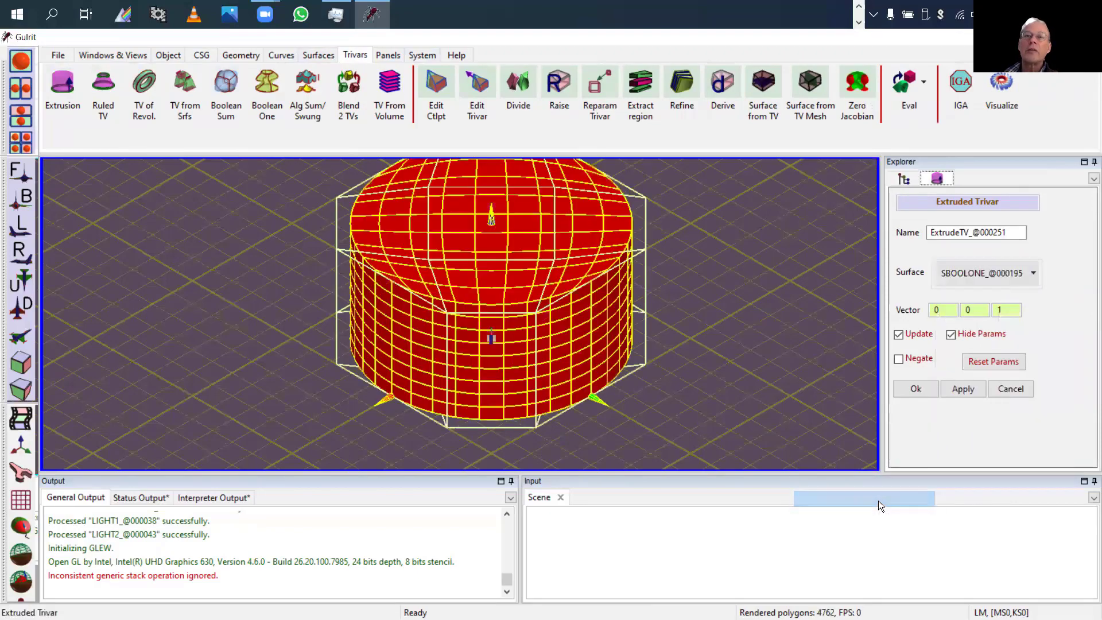
drag(794, 388, 764, 351)
middle_drag(764, 348, 715, 369)
right_drag(715, 369, 737, 402)
mouse_move(737, 402)
mouse_down()
mouse_move(745, 411)
mouse_move(740, 396)
mouse_up()
right_drag(739, 396, 723, 370)
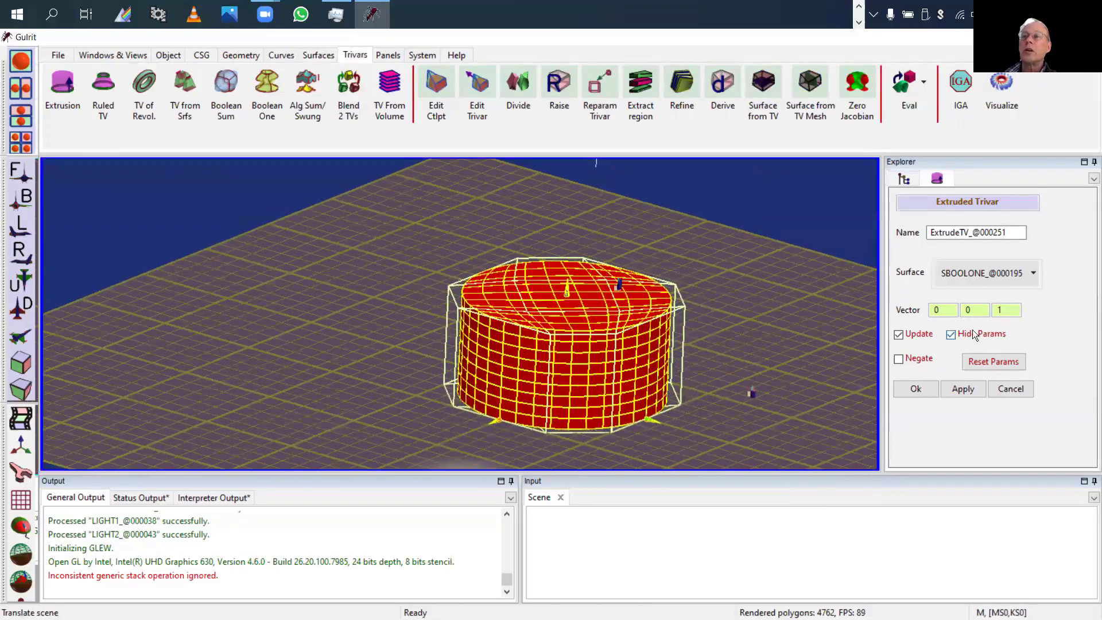
Step: Set the extrusion vector to 0, -0.32, 1.58, then accept the extruded trivariate and hide it
drag(975, 312, 1004, 303)
drag(793, 331, 880, 322)
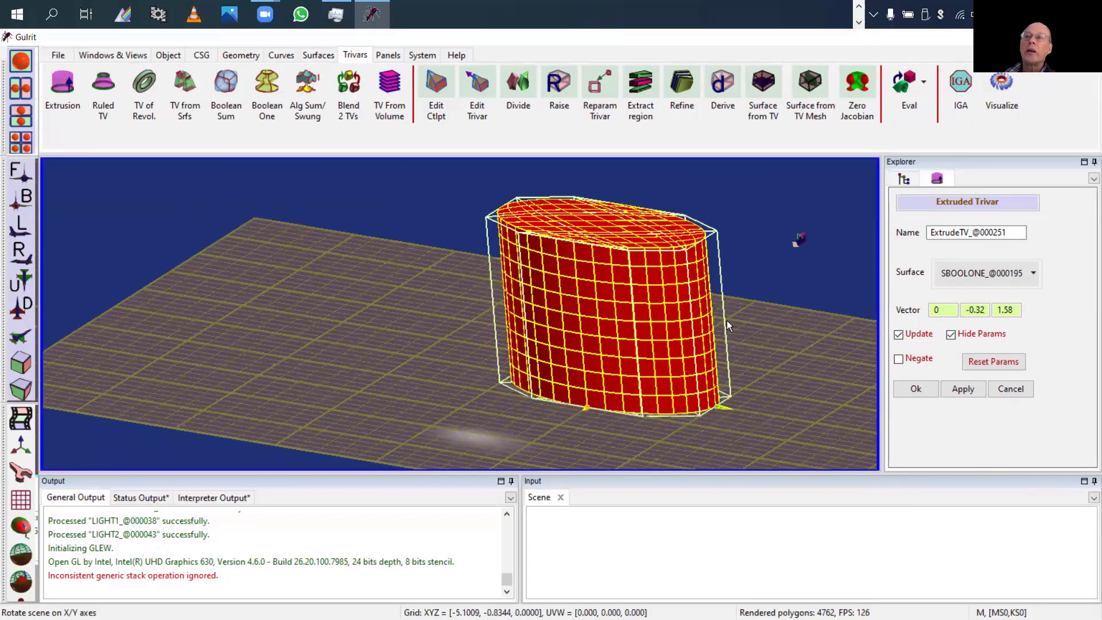
click(902, 389)
click(957, 338)
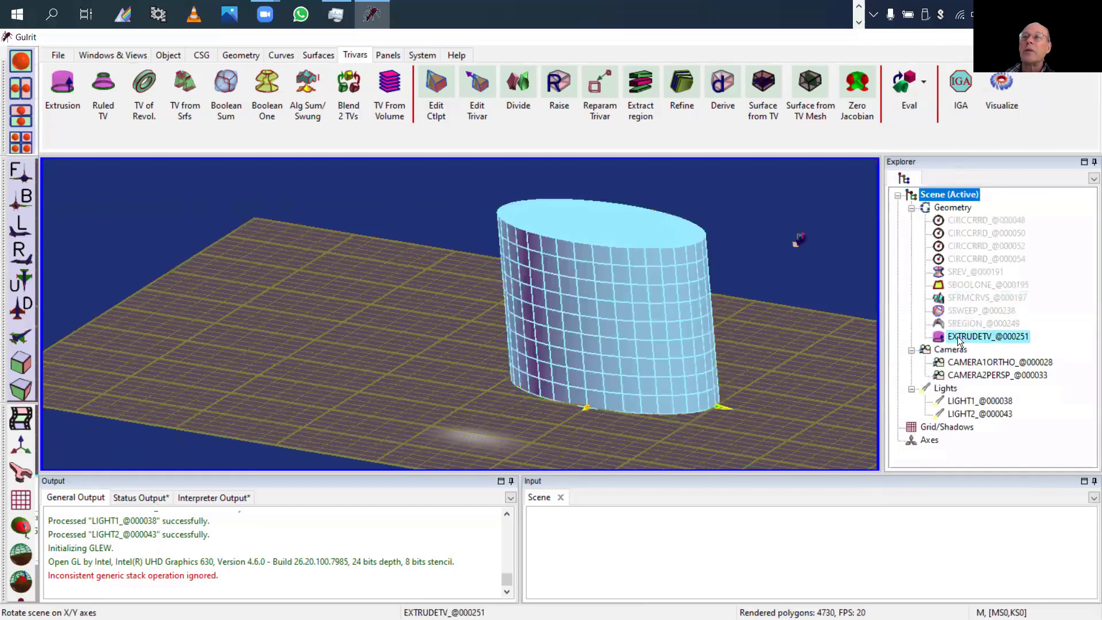
click(960, 340)
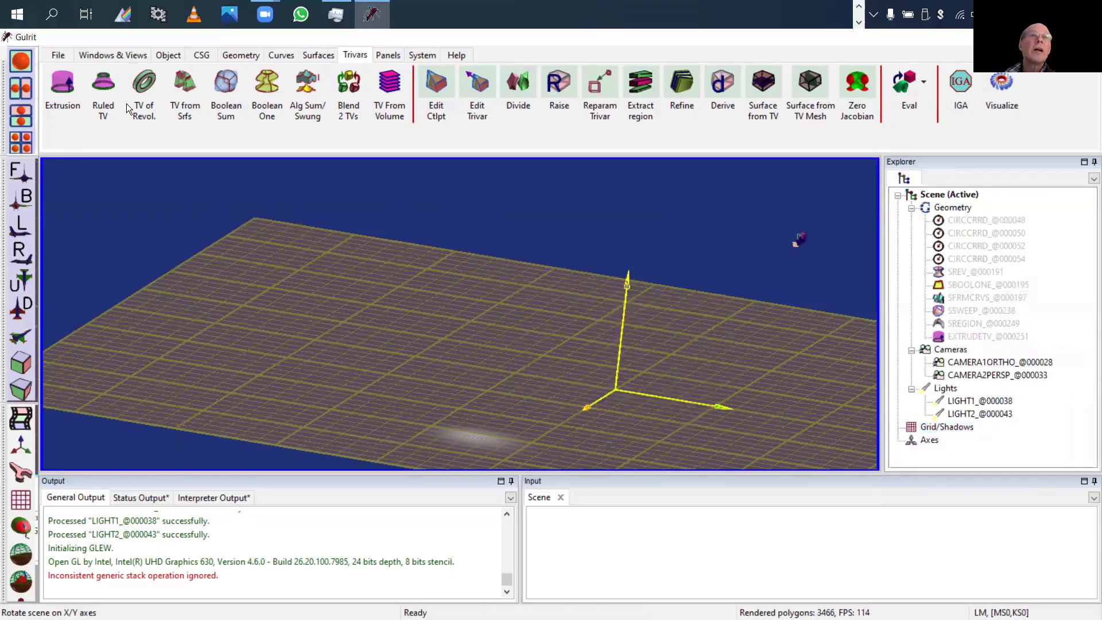
click(101, 79)
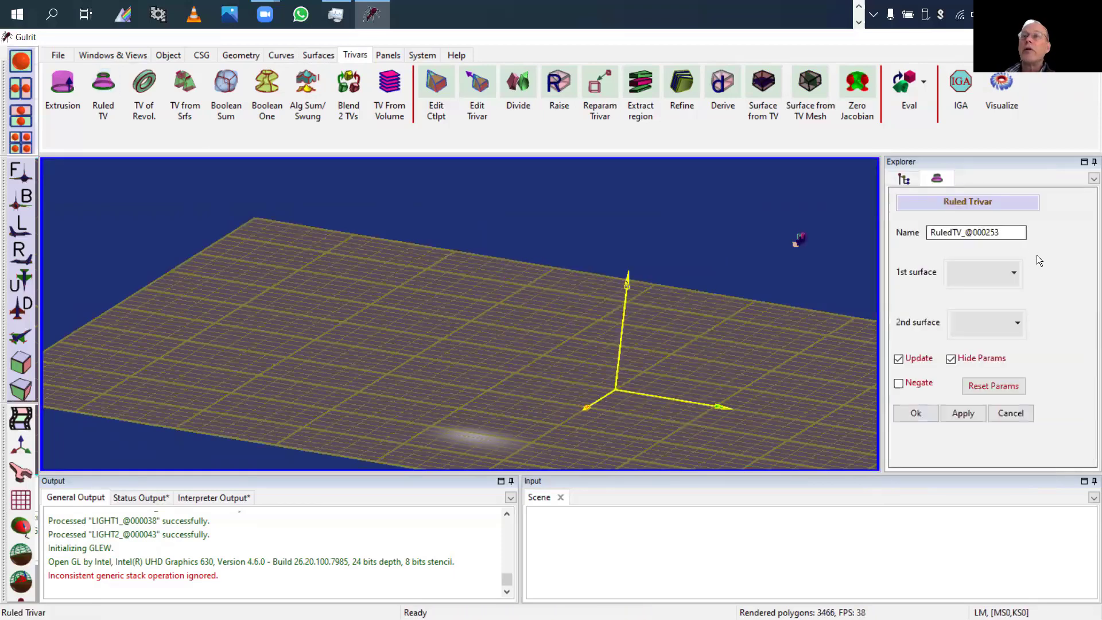
click(983, 271)
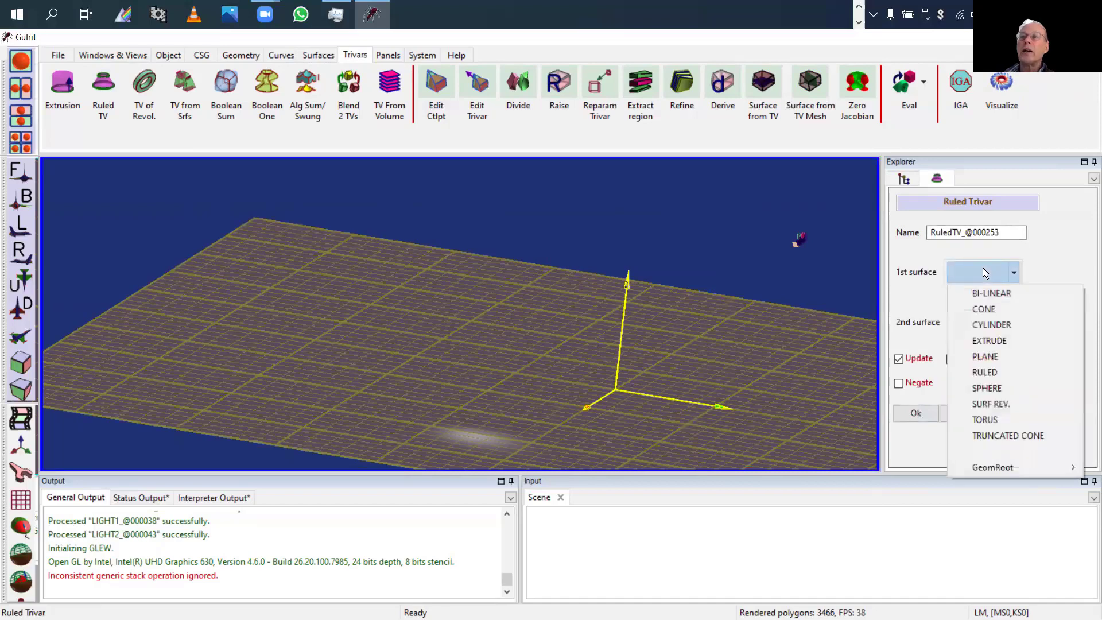
mouse_move(979, 472)
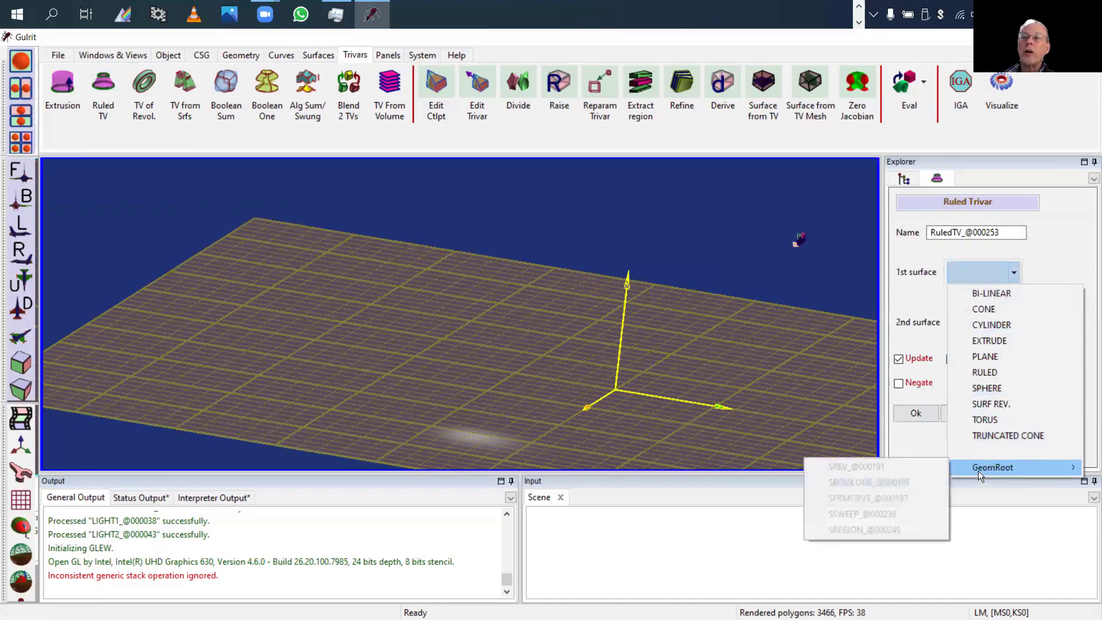
click(763, 321)
Step: Show the hidden disc surface SBOOLONE_@000195 in the scene
click(904, 177)
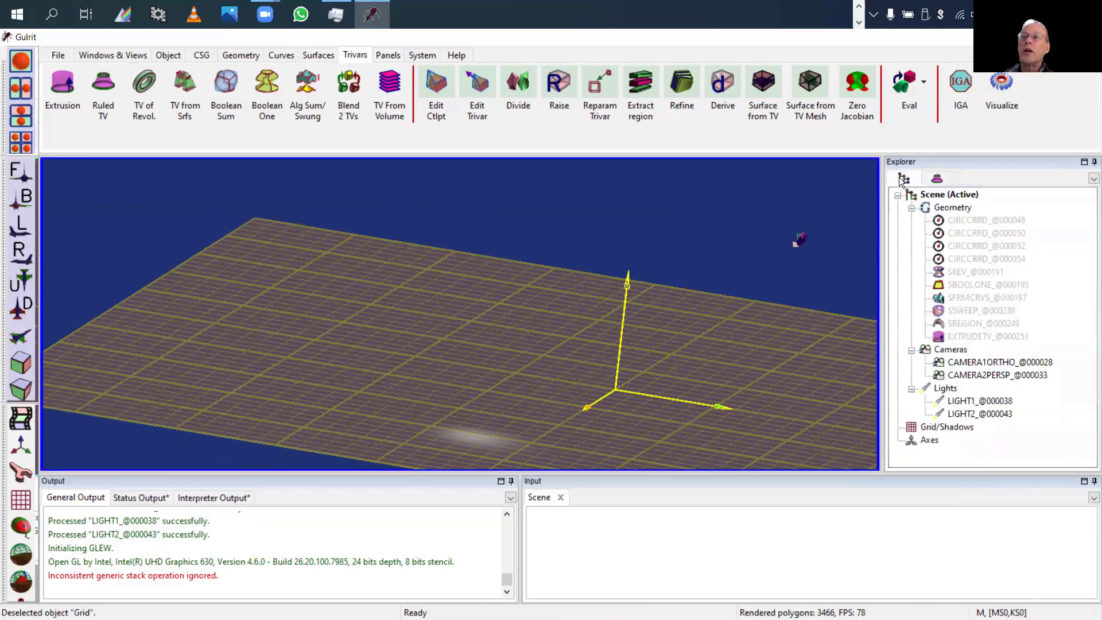
click(982, 287)
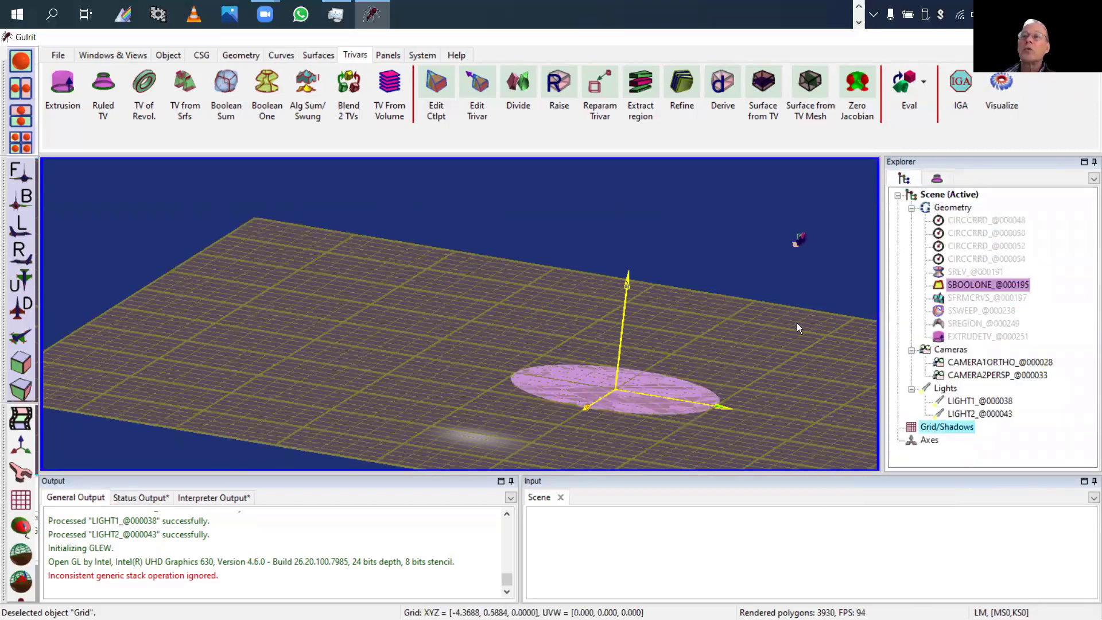
drag(797, 323, 781, 321)
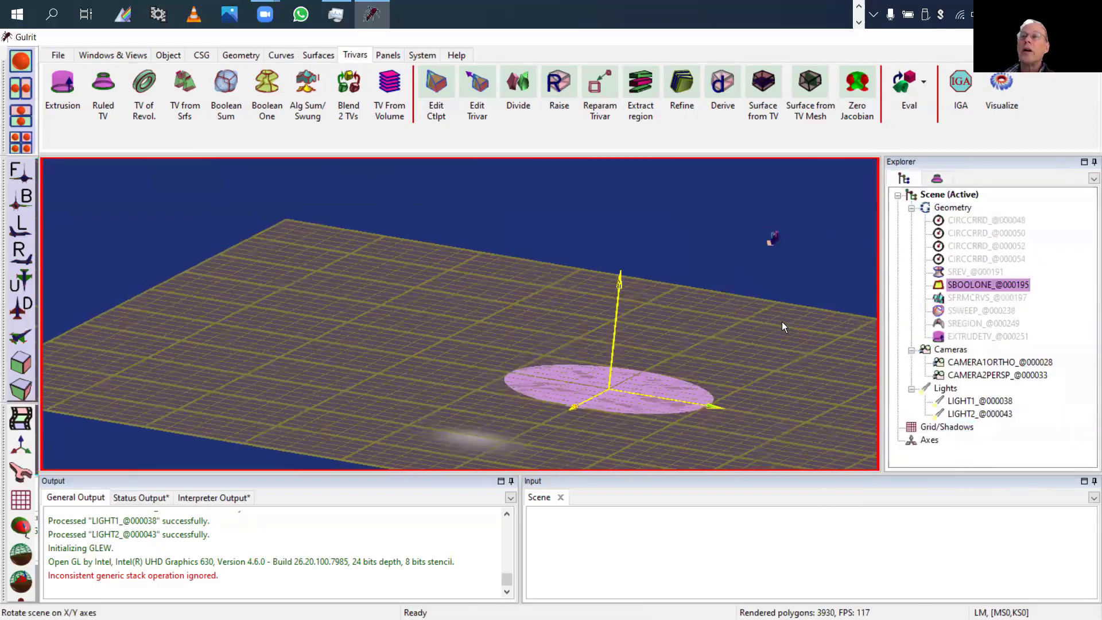
Step: Show the circle curve CIRCCRRD_@000054 together with the disc surface
click(965, 259)
middle_drag(765, 267, 689, 286)
right_drag(720, 279, 694, 322)
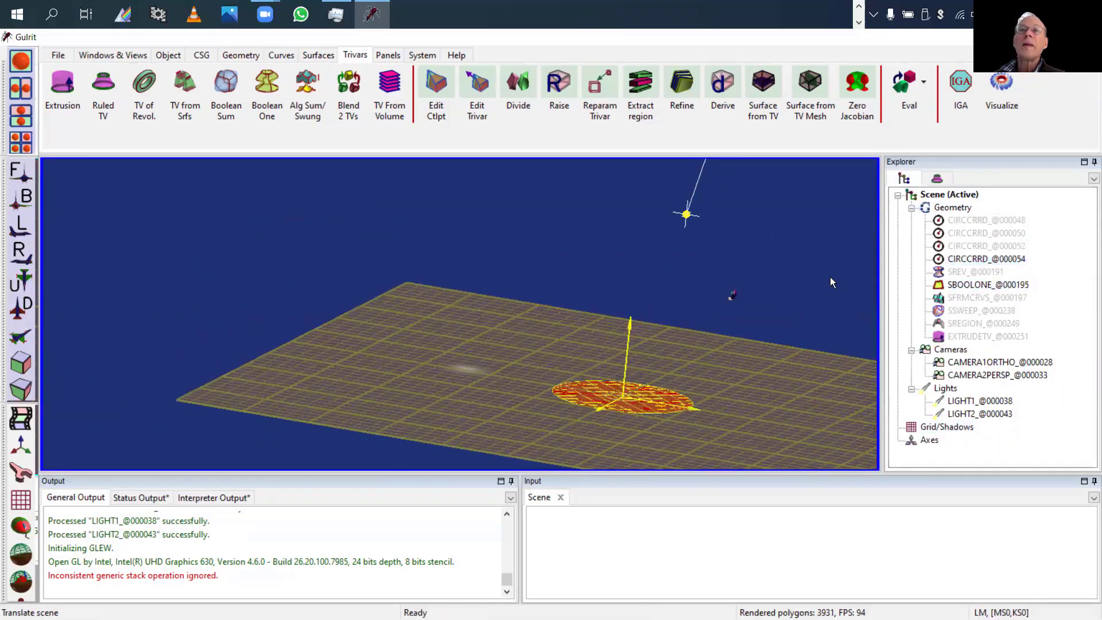
middle_drag(830, 279, 740, 299)
right_drag(738, 313, 651, 367)
Step: Show the small circle CIRCCRRD_@000052 above the disc and hide CIRCCRRD_@000054
click(986, 245)
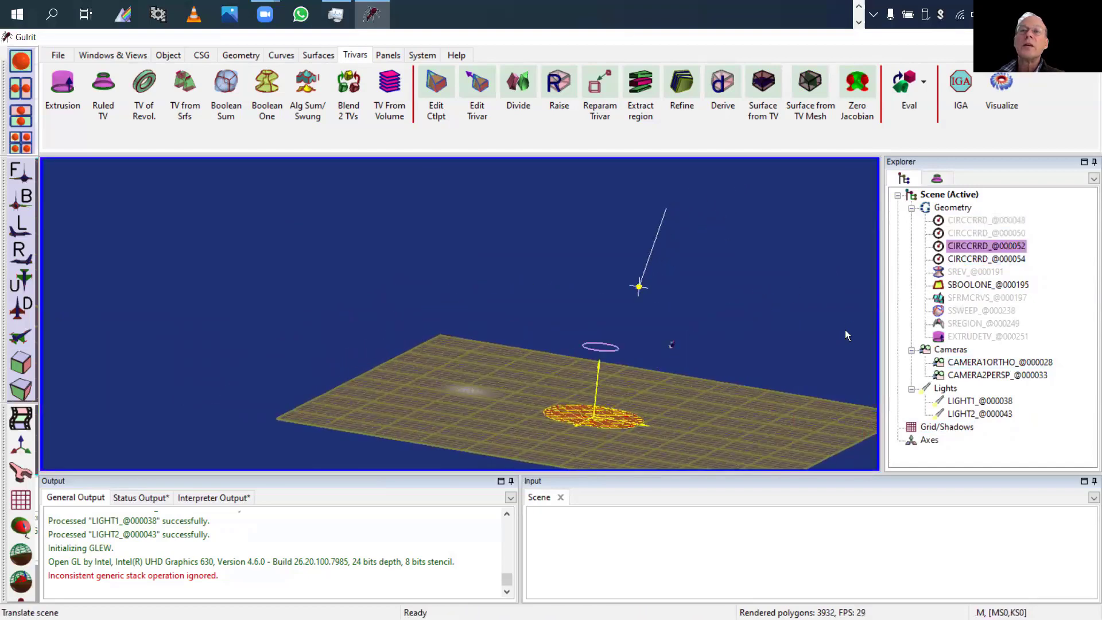
double_click(969, 260)
middle_drag(769, 381, 771, 264)
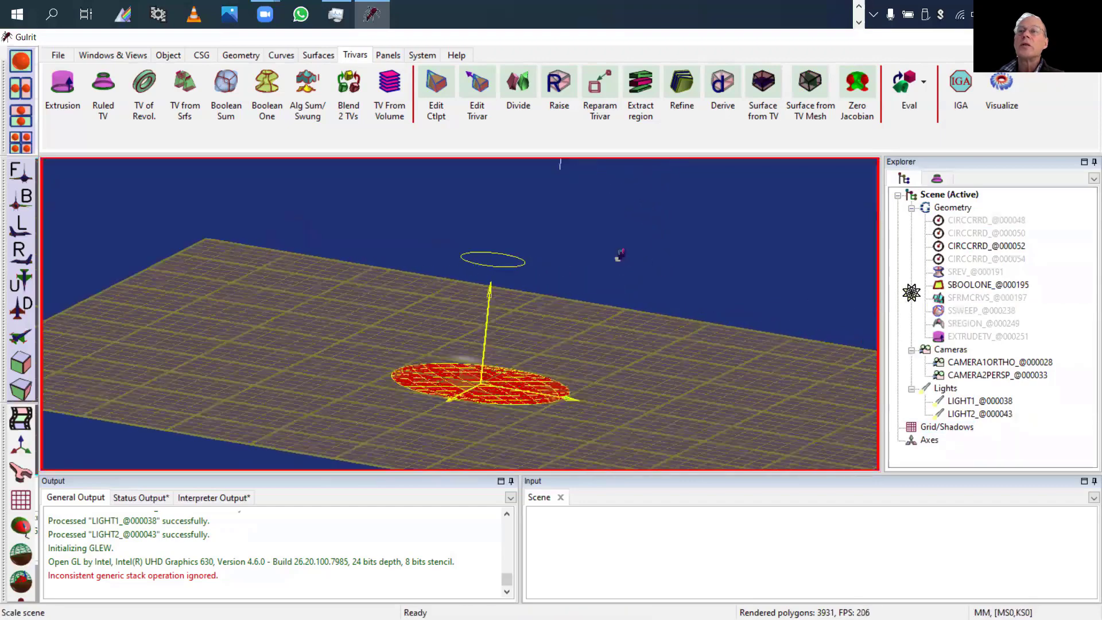
click(993, 259)
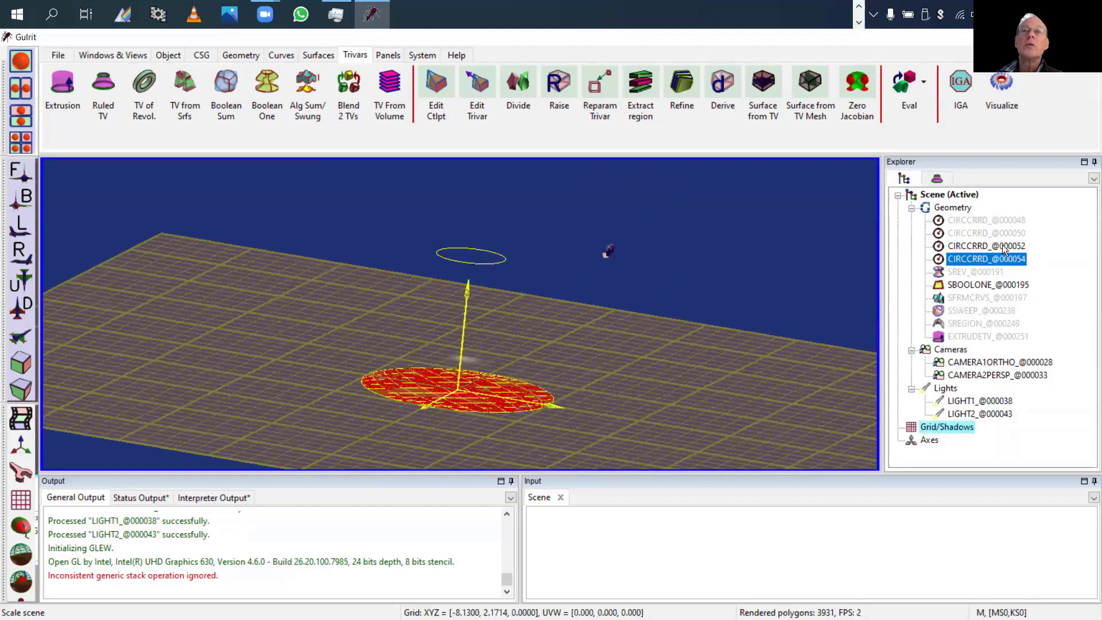
click(1001, 245)
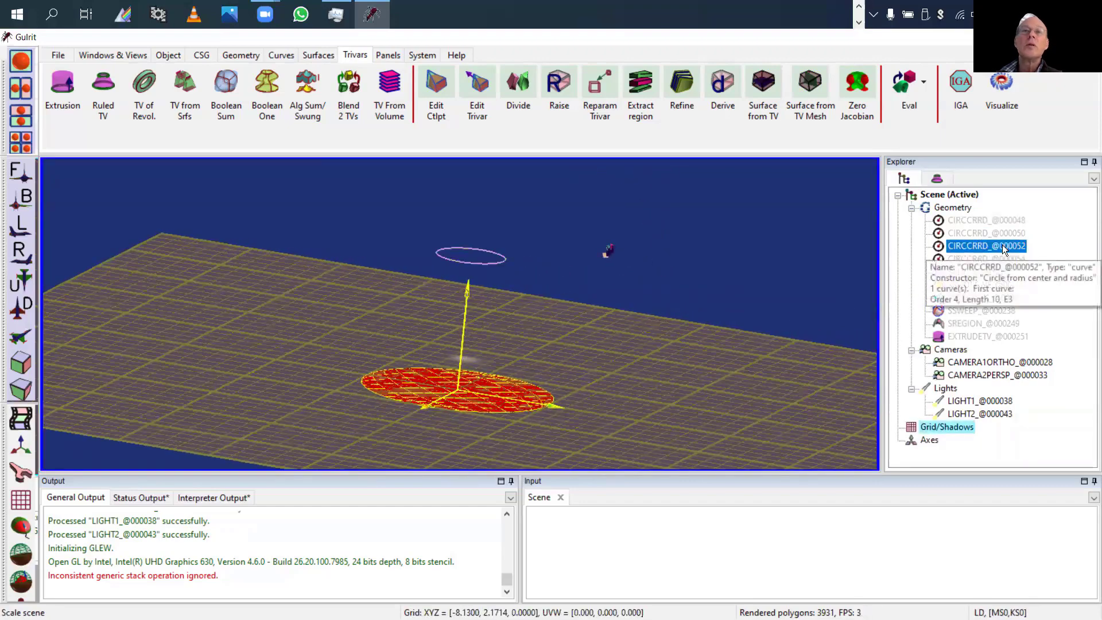
Step: Create a one-curve Boolean sum surface from the closed circle CIRCCRRD_@000052
click(307, 56)
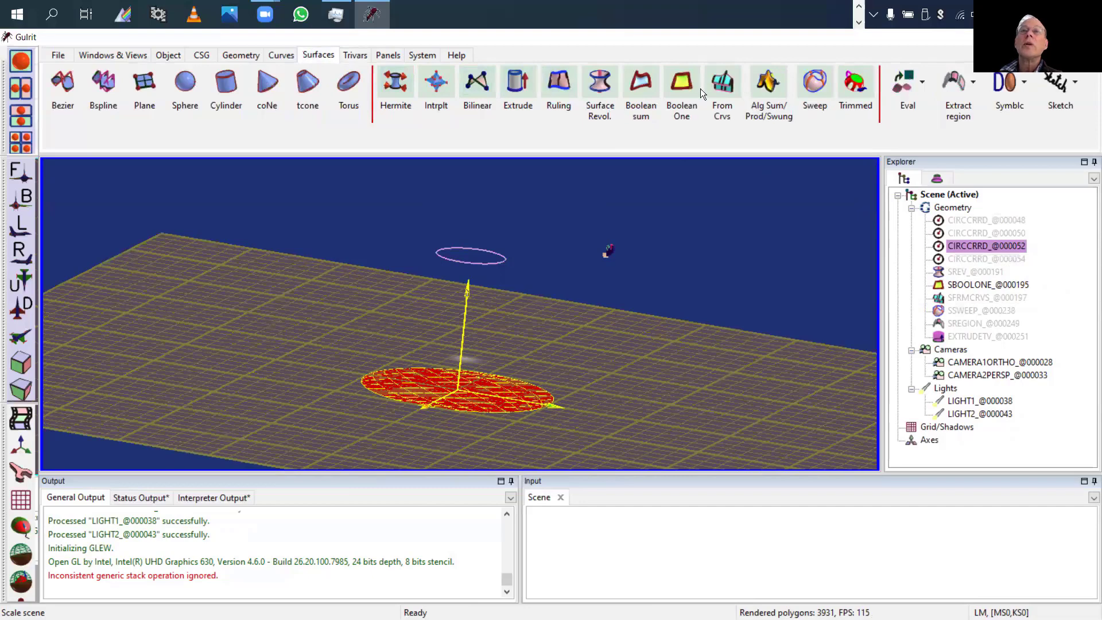
click(683, 85)
click(974, 270)
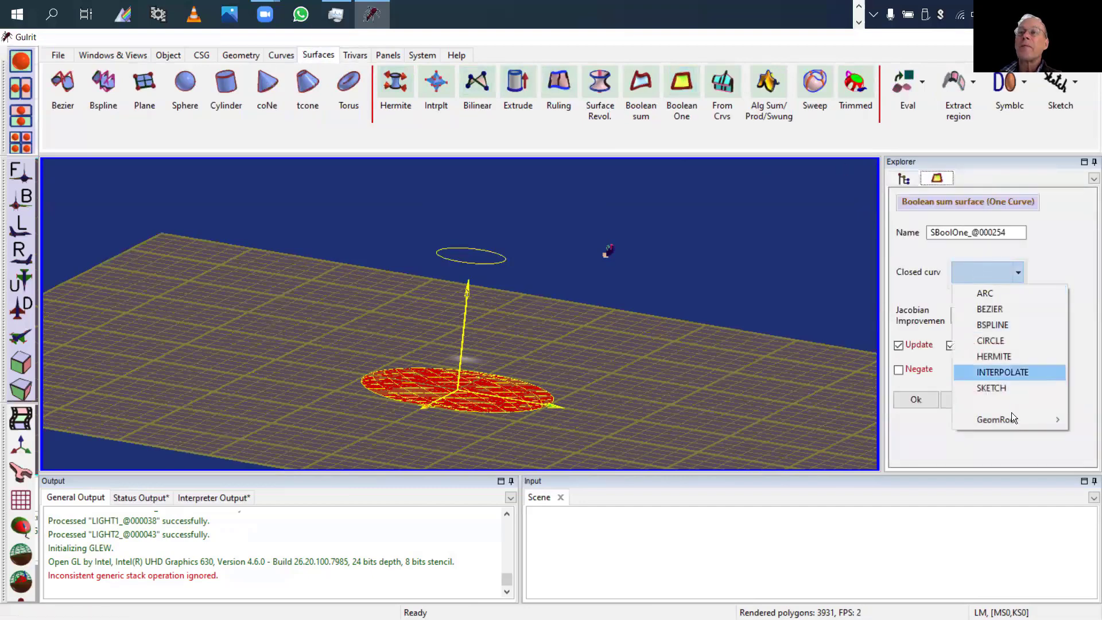
mouse_move(1011, 419)
click(897, 451)
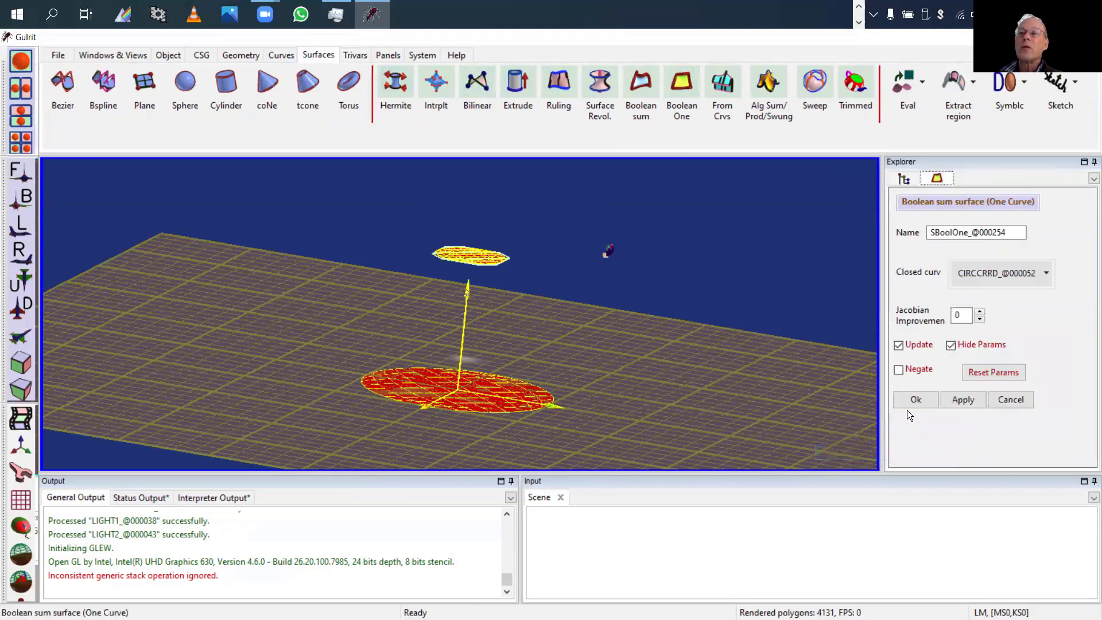
click(912, 400)
Step: Build a ruled trivariate with SBOOLONE_@000195 as first surface and SBOOLONE_@000254 as second surface
drag(710, 387, 655, 403)
right_drag(656, 404, 801, 314)
click(354, 55)
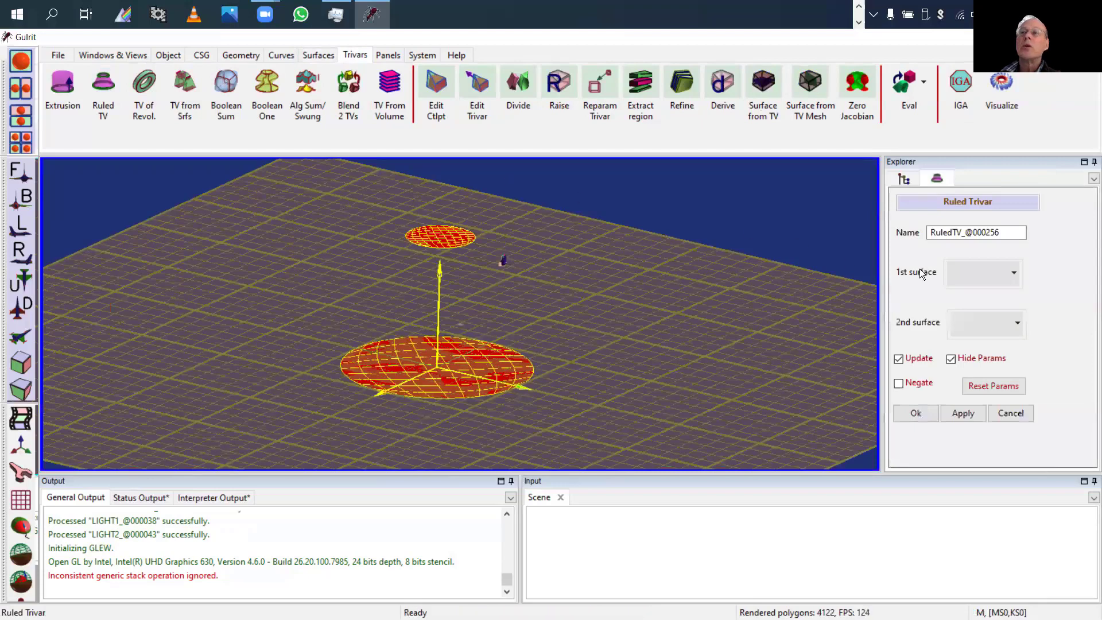
click(990, 270)
mouse_move(1014, 467)
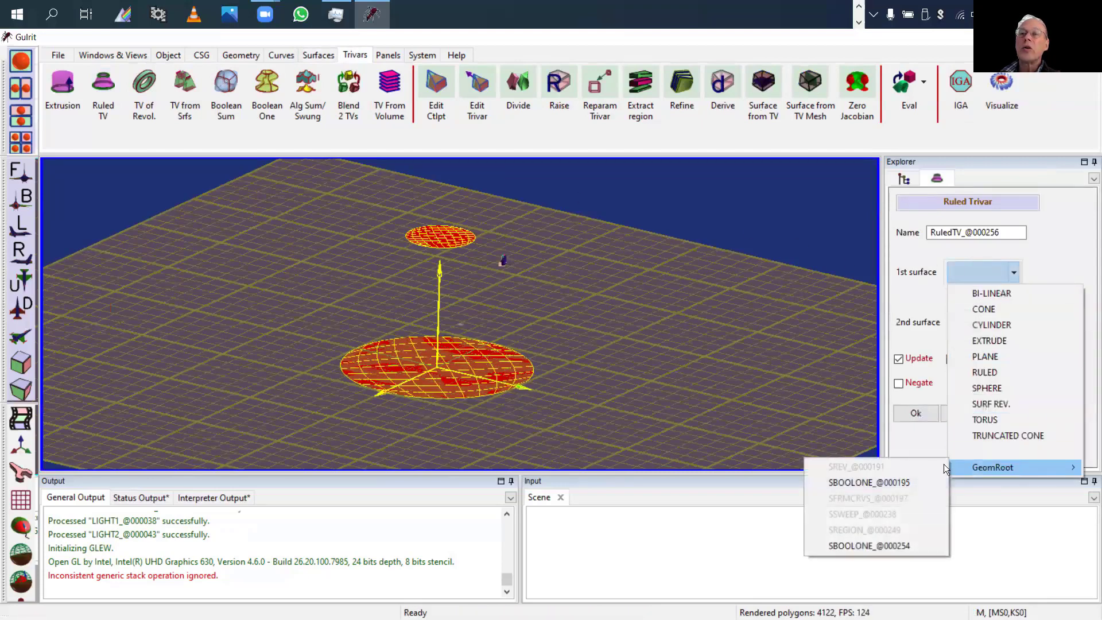
click(903, 482)
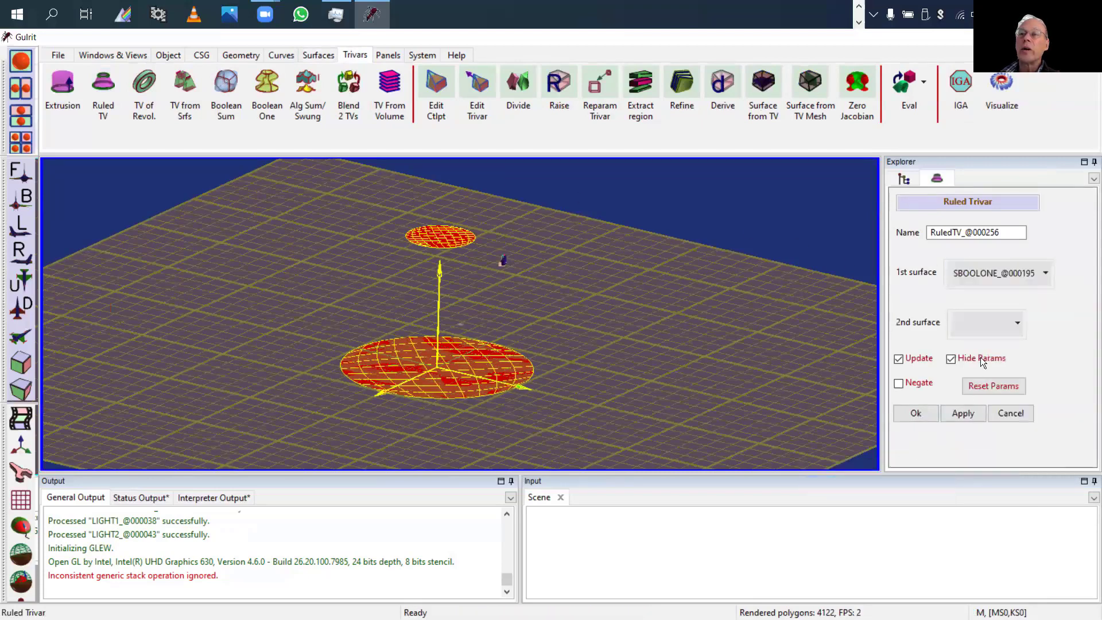
click(977, 323)
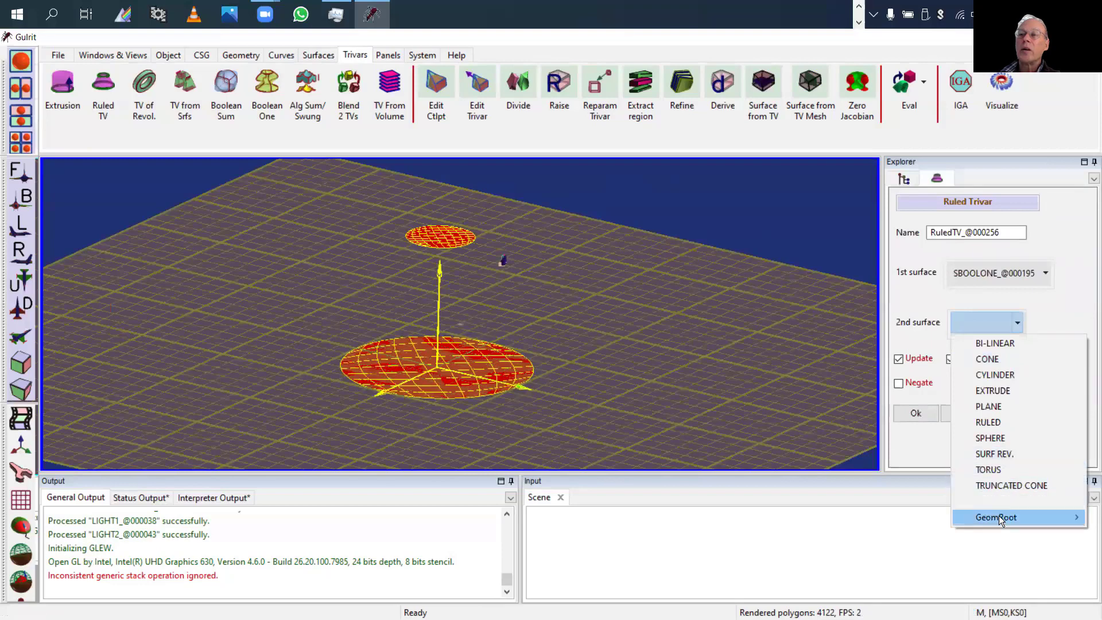
mouse_move(960, 516)
click(901, 595)
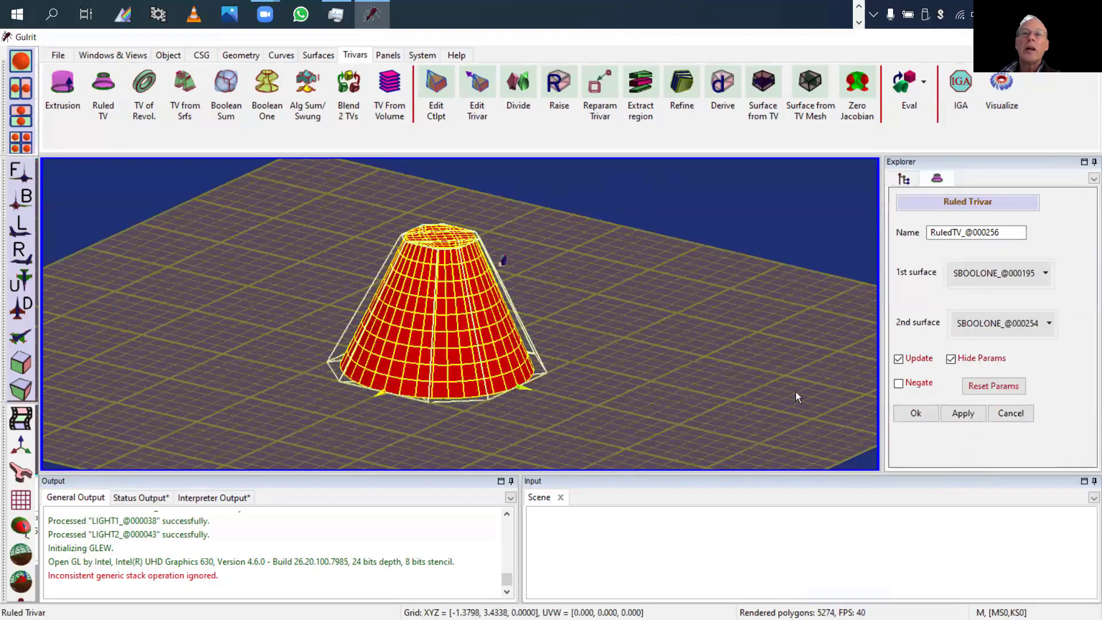
click(921, 414)
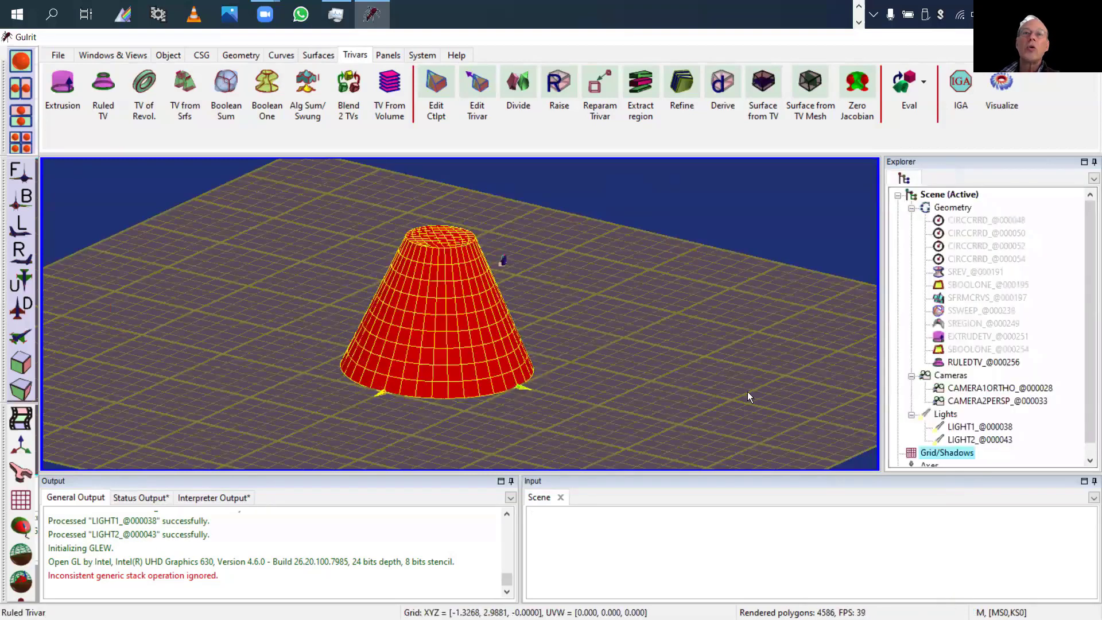
drag(748, 392, 717, 393)
right_drag(769, 381, 794, 391)
drag(784, 392, 716, 381)
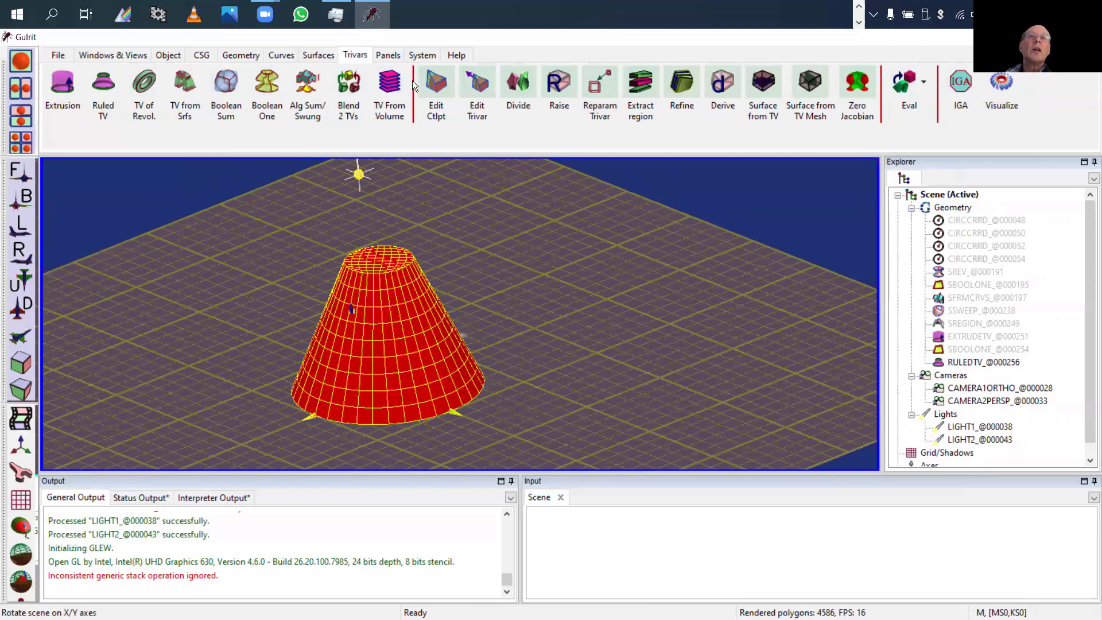
Step: Set the default front-face colour of new objects to blue (red 38, green 51, blue 162) in the OpenGL object defaults
click(387, 55)
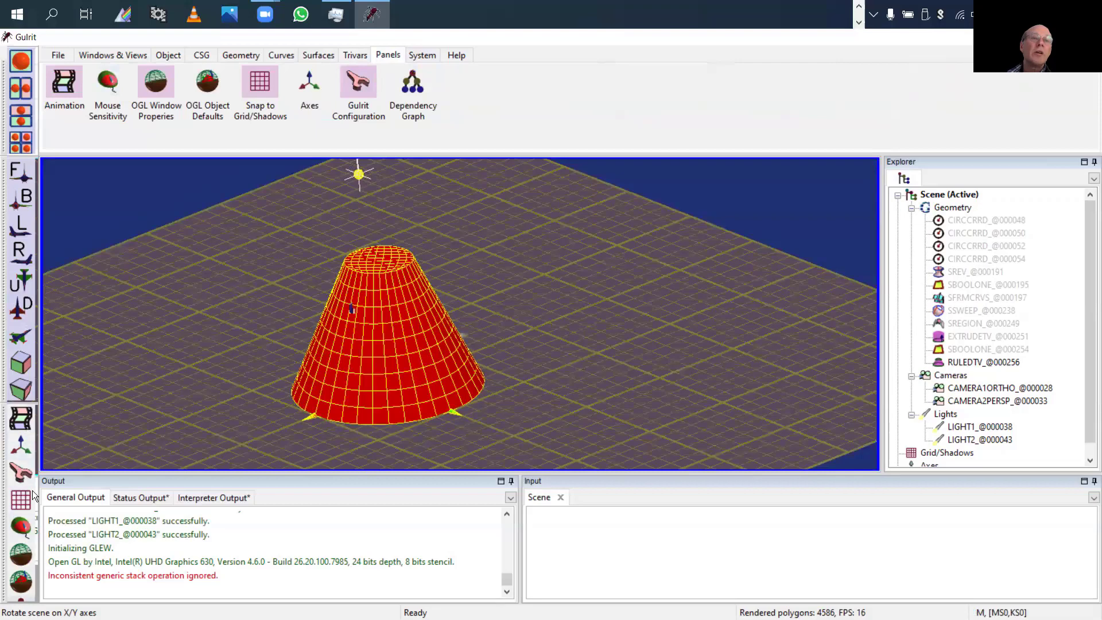
click(160, 231)
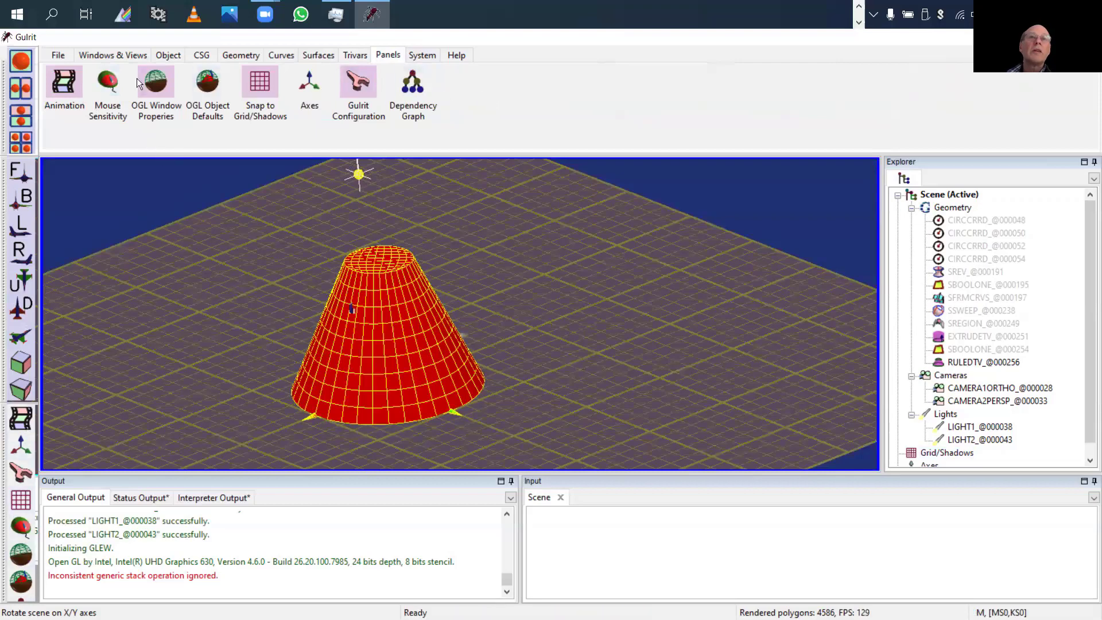
drag(528, 315, 688, 305)
right_drag(689, 305, 611, 313)
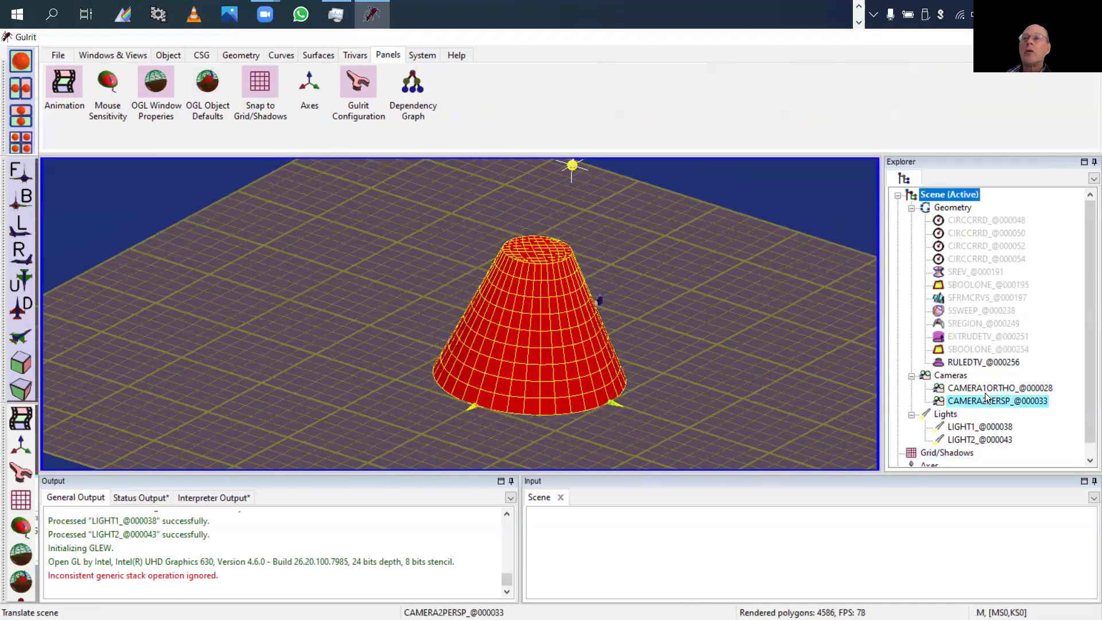
click(964, 361)
click(618, 233)
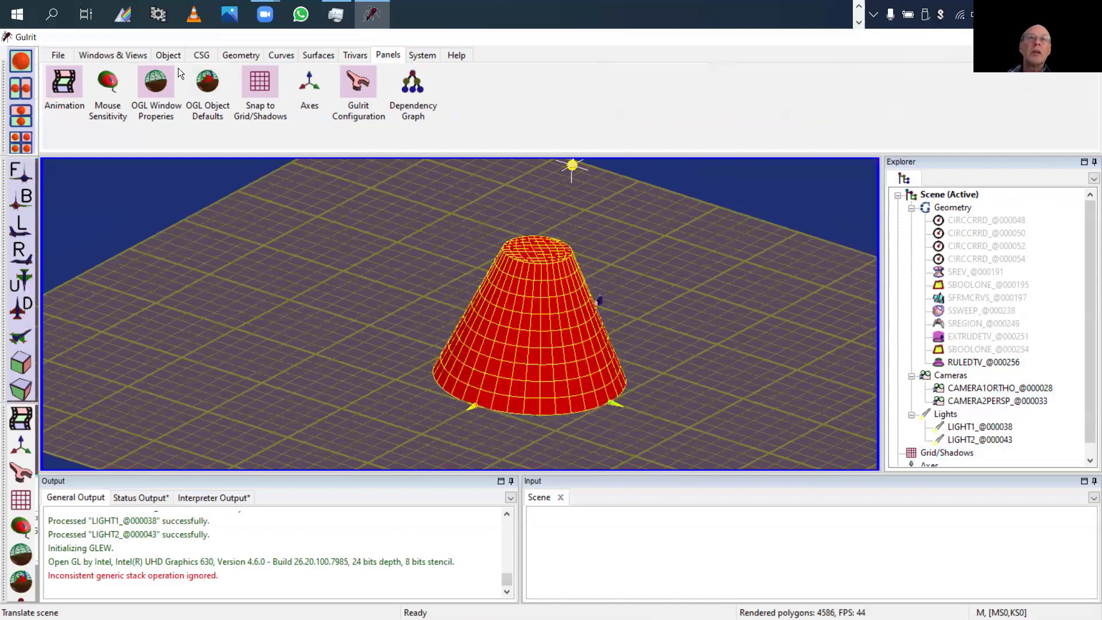
click(193, 99)
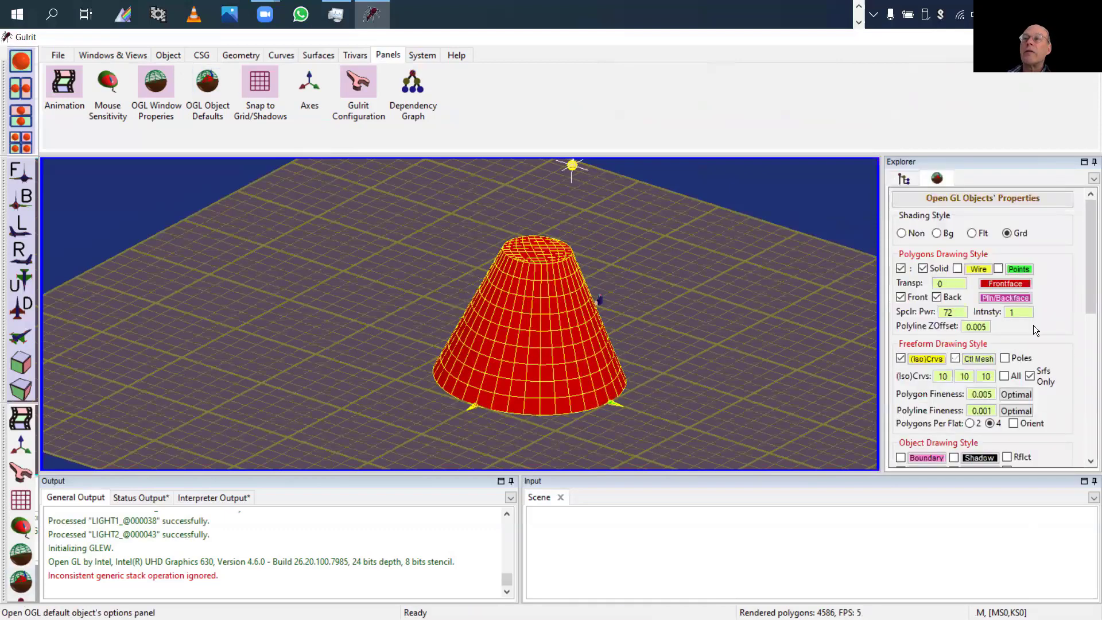
click(1000, 283)
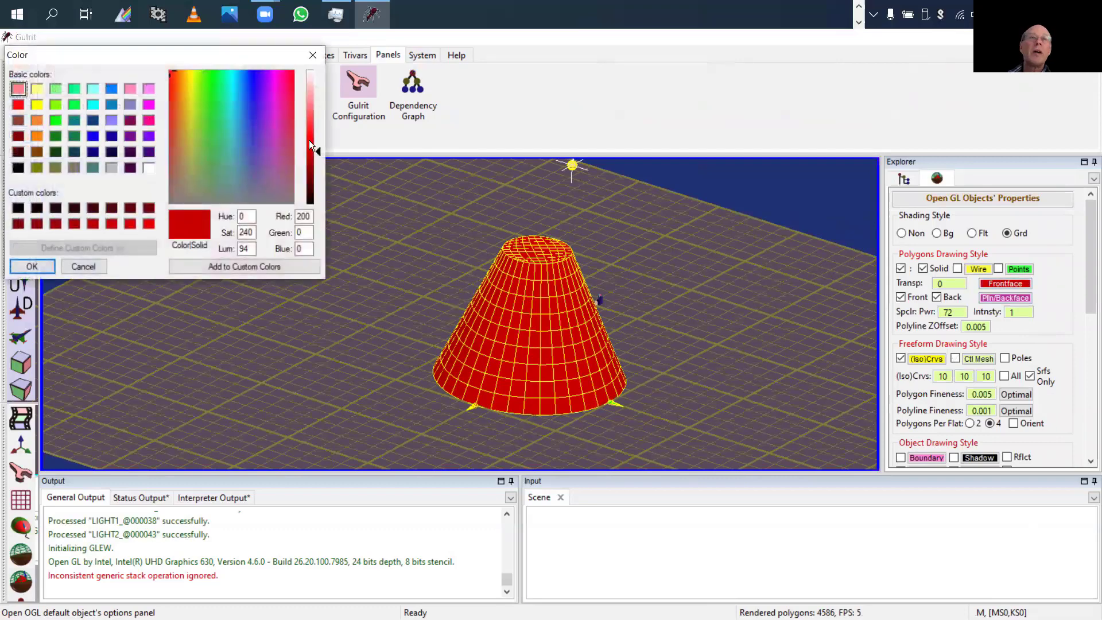
click(250, 121)
click(23, 266)
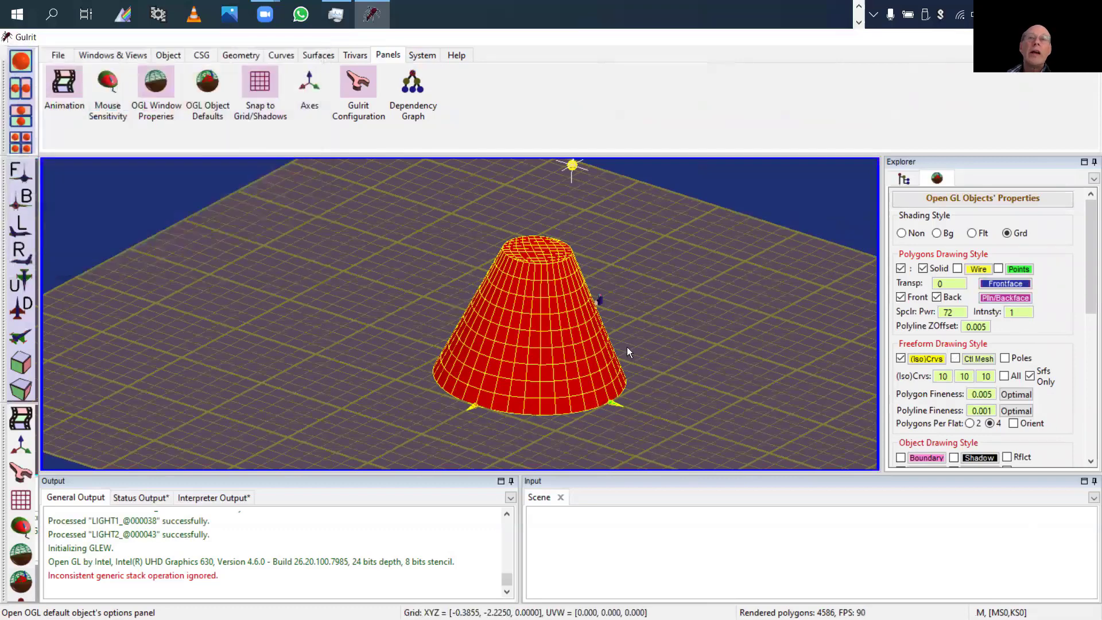
drag(1085, 270, 1085, 413)
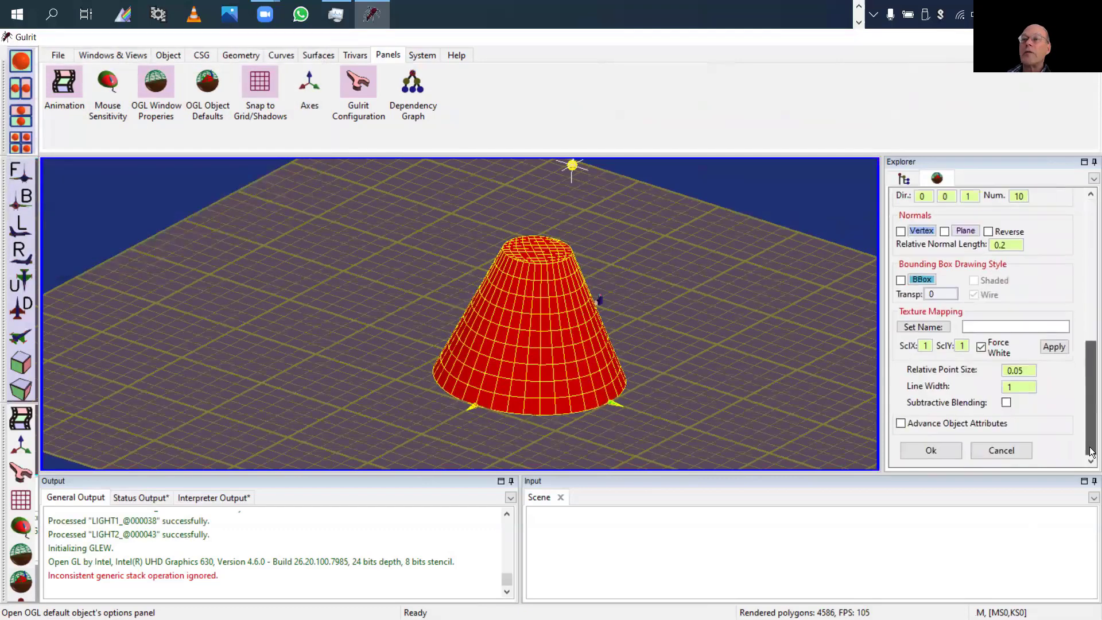
click(937, 450)
Step: Hide the ruled trivariate RULEDTV_@000256 and construct a truncated cone surface with radii 0.5 and 0.3, height 1 and both caps
click(976, 365)
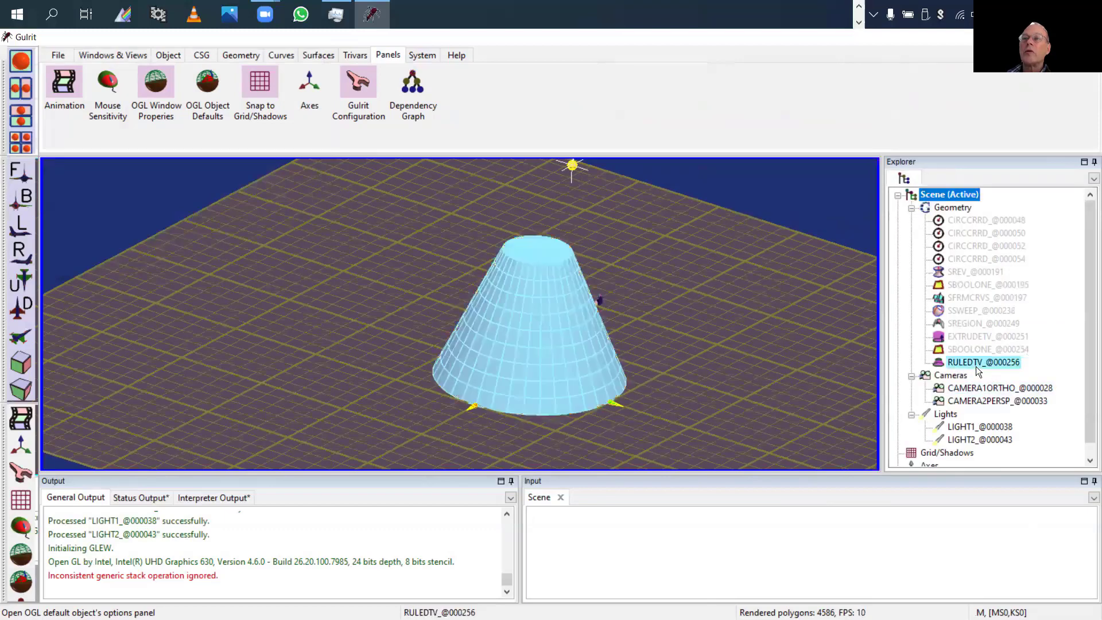
key(ctrl+h)
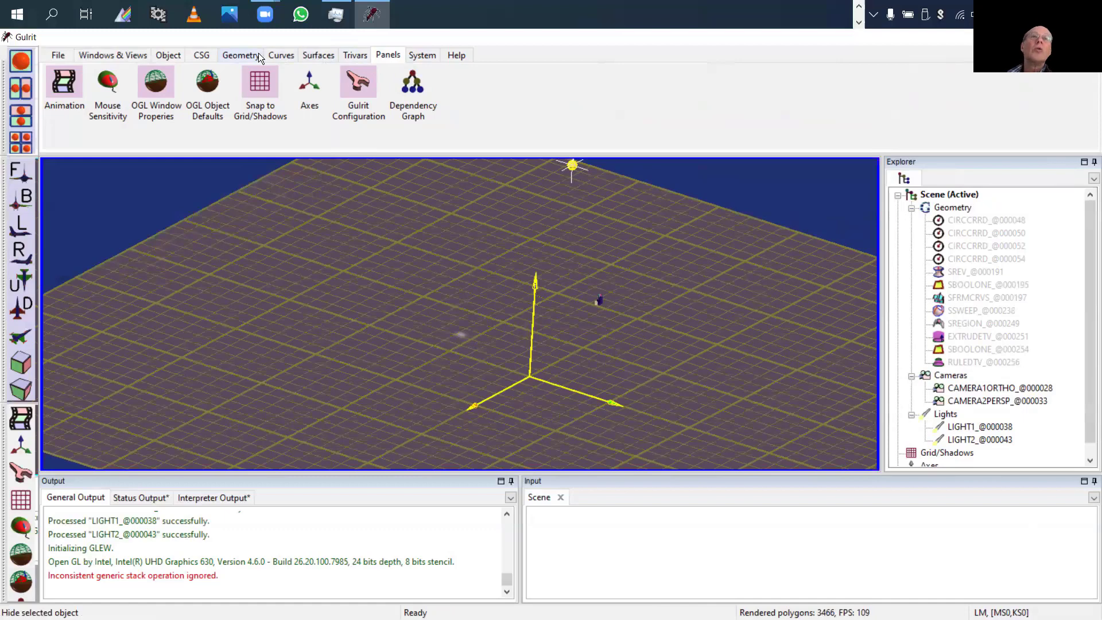
click(318, 55)
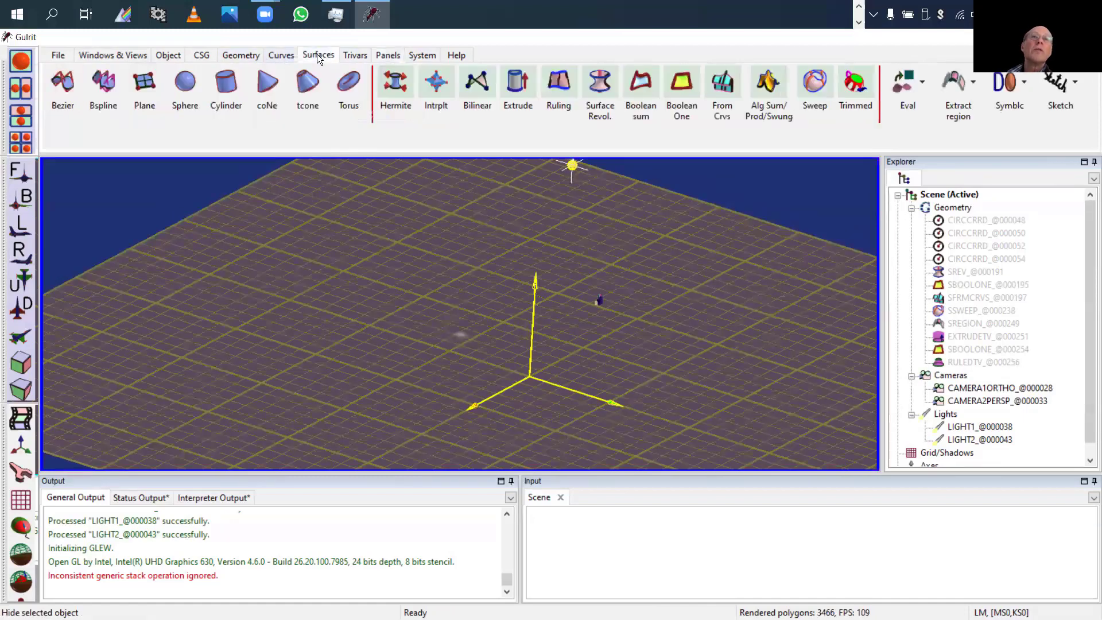
click(307, 83)
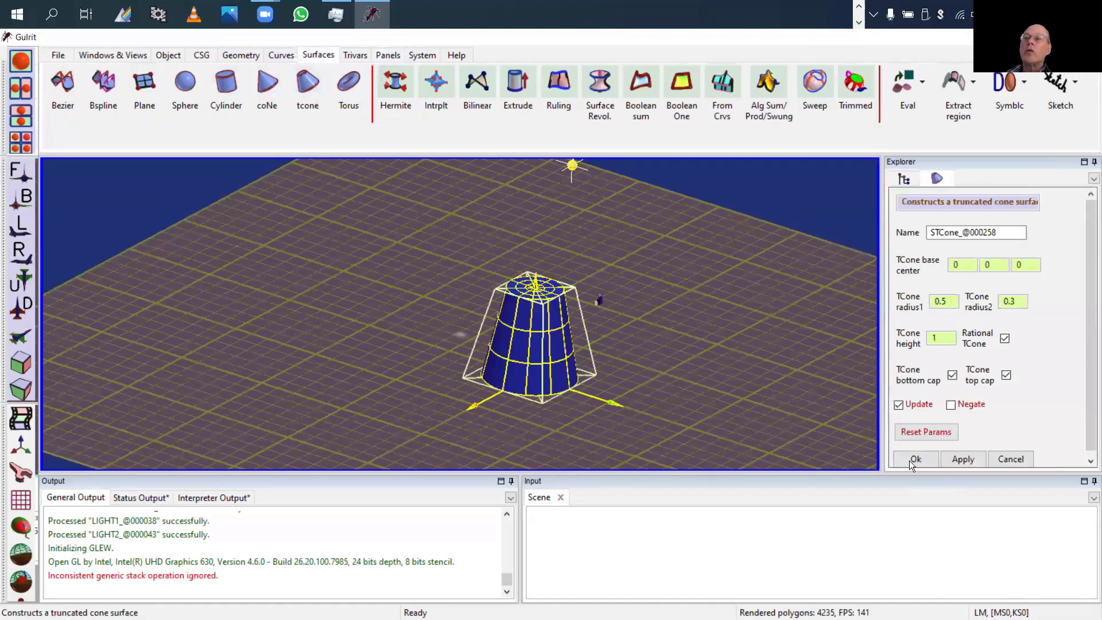
click(910, 460)
right_drag(696, 398, 619, 354)
middle_drag(619, 354, 763, 396)
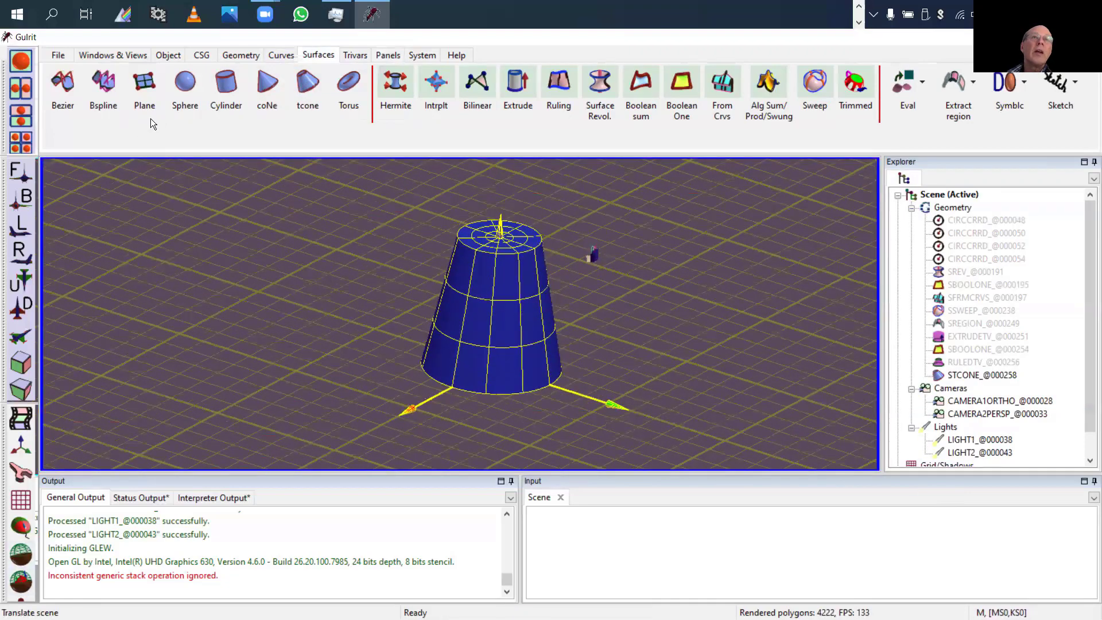
Step: Open the truncated cone's render options and change its front-face colour to a medium green
click(385, 55)
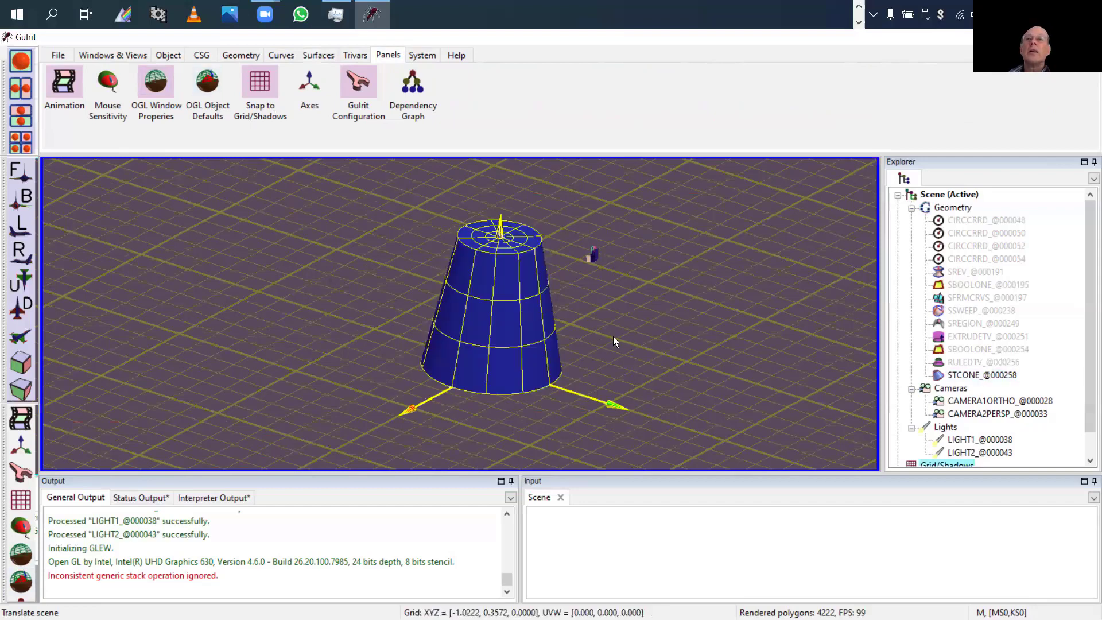
click(60, 55)
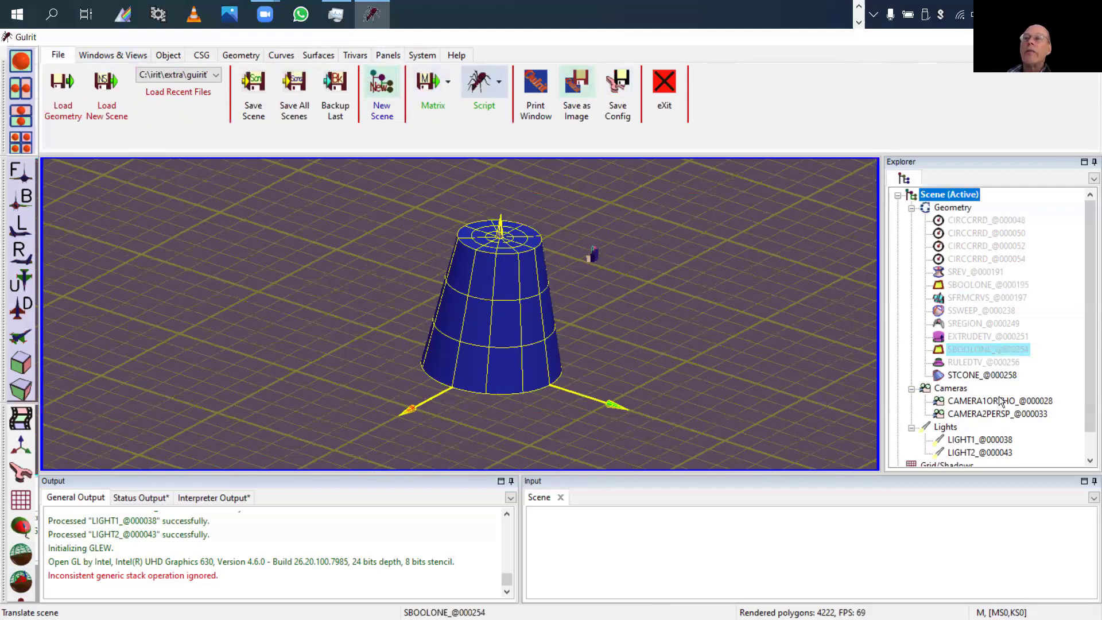
right_click(962, 378)
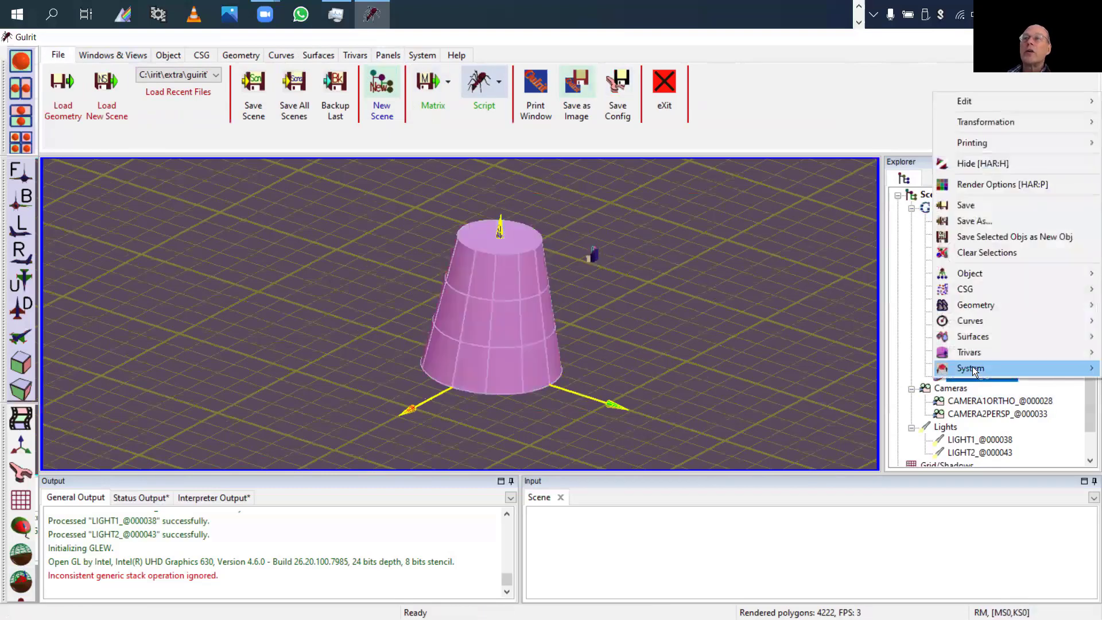
mouse_move(971, 368)
click(508, 292)
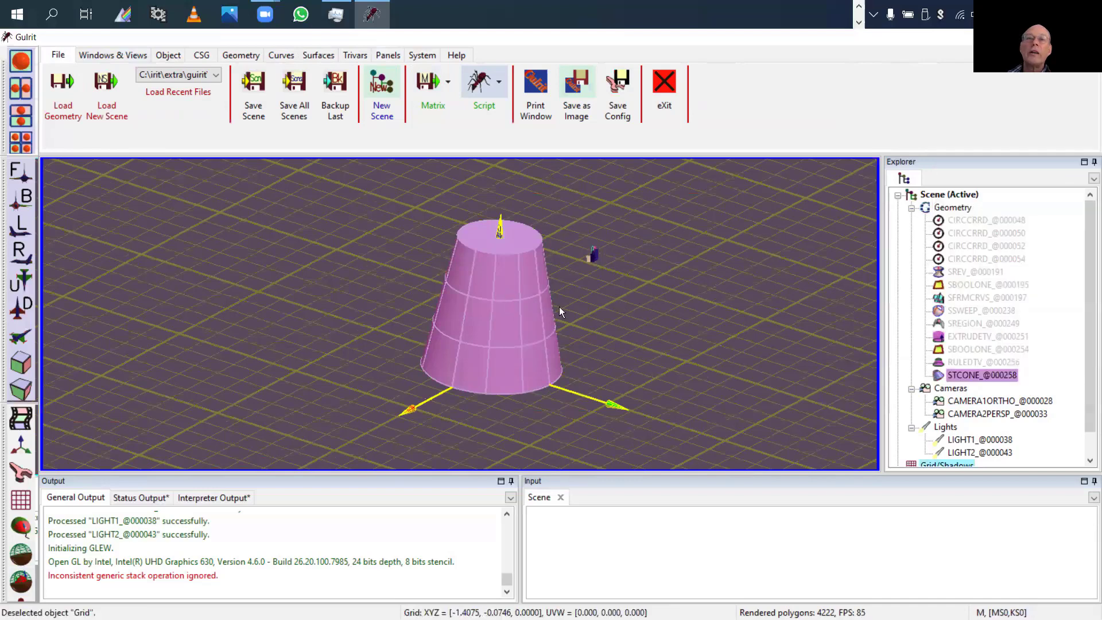
right_click(506, 300)
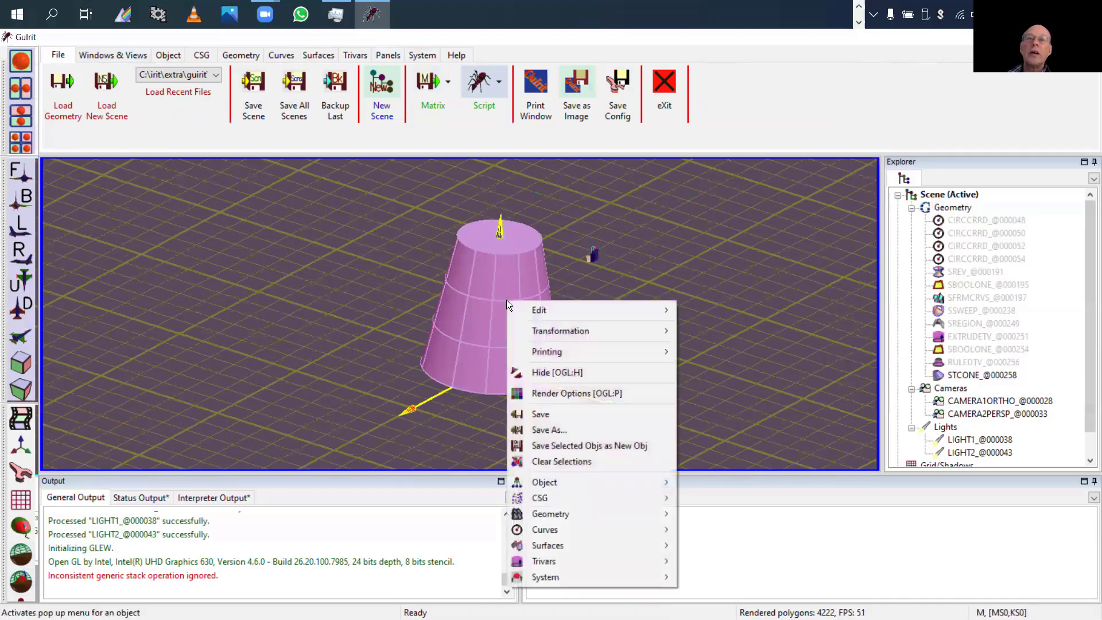
click(581, 393)
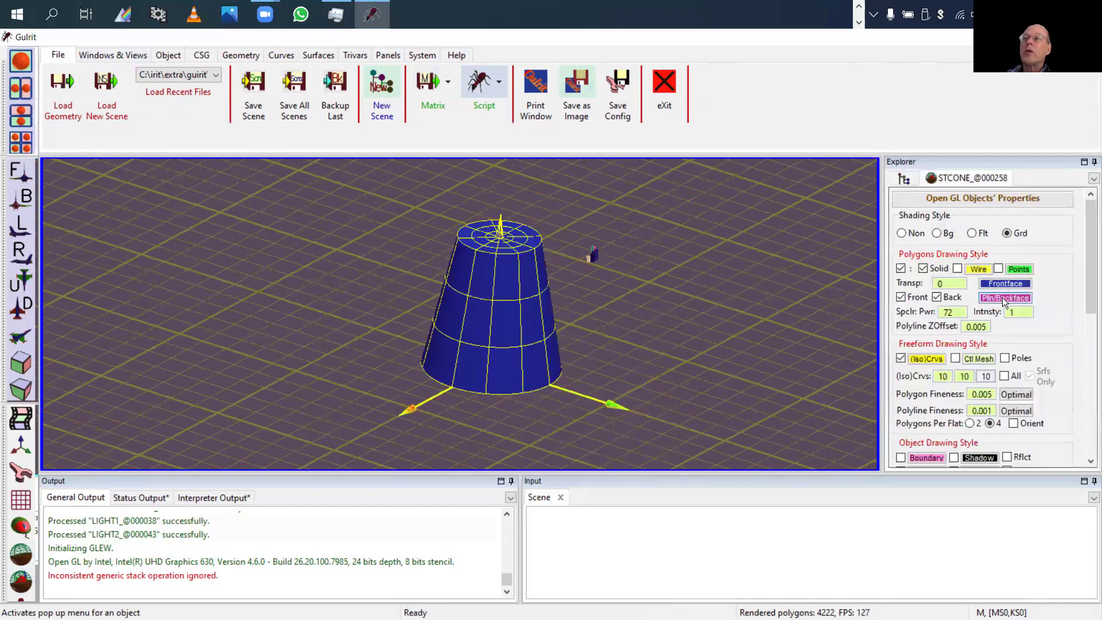
click(1007, 281)
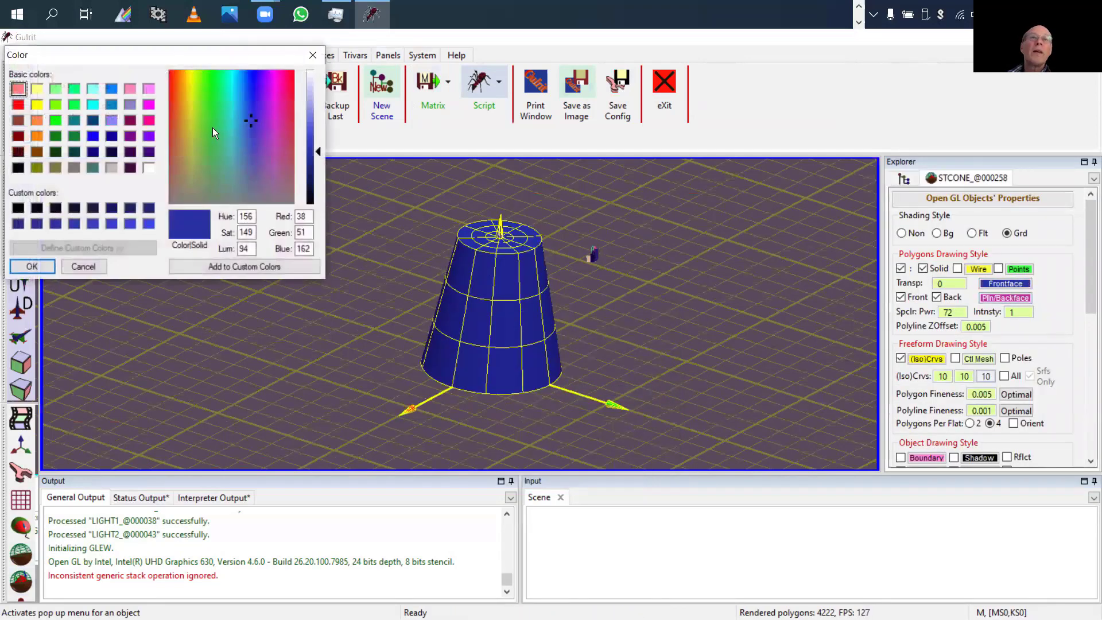
click(212, 129)
click(33, 271)
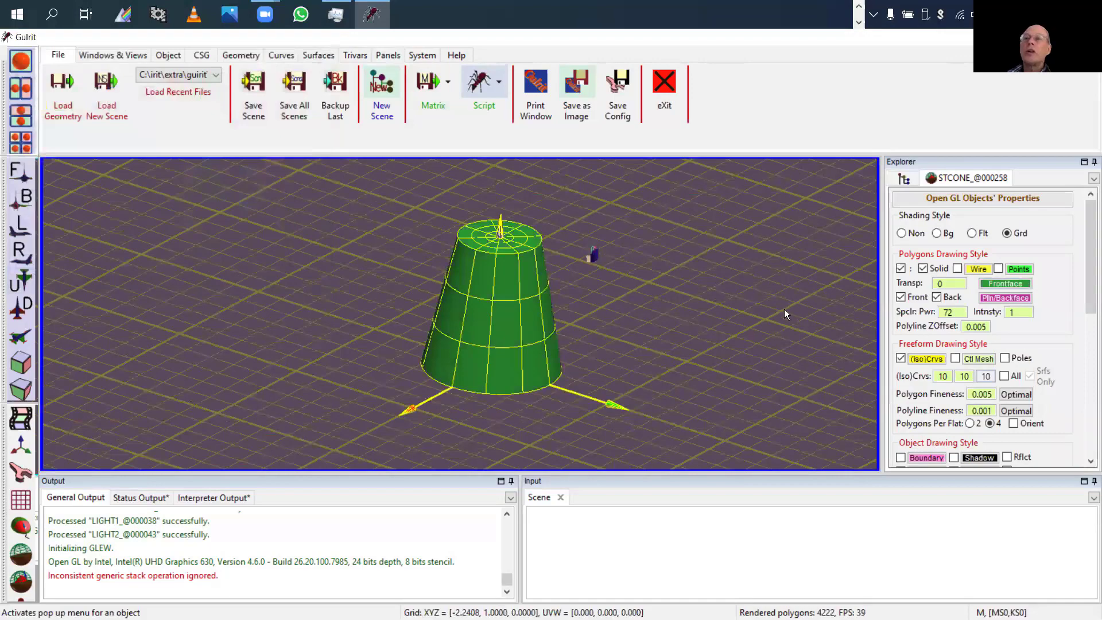
Step: Change the truncated cone's isocurve colour to blue and set its isocurve counts to 28 and 35
middle_drag(631, 272, 772, 256)
right_drag(773, 255, 849, 238)
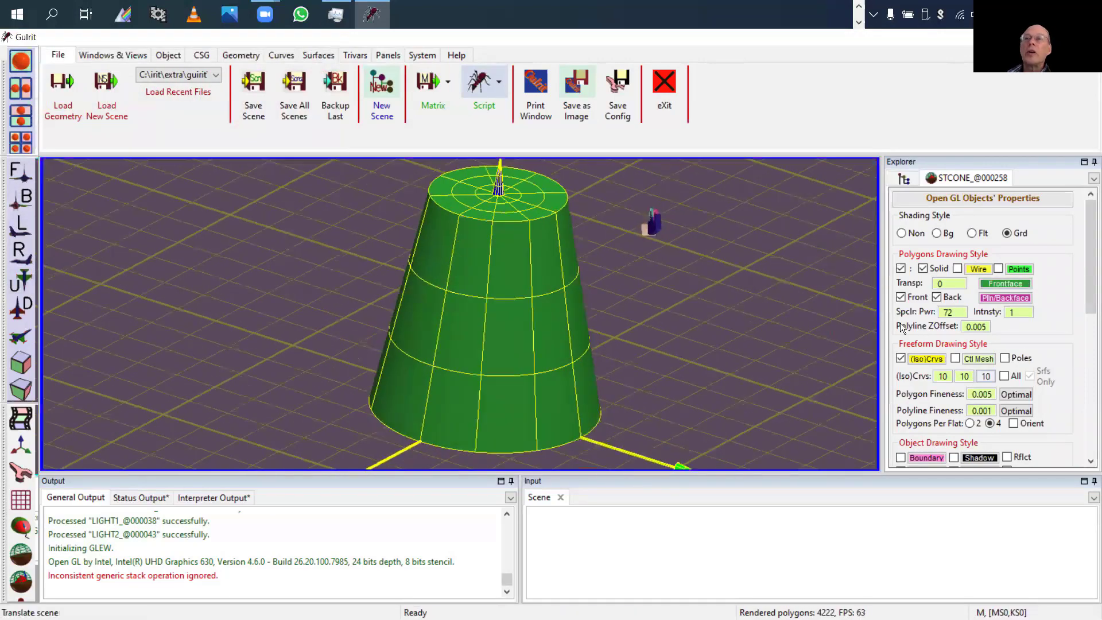
click(915, 360)
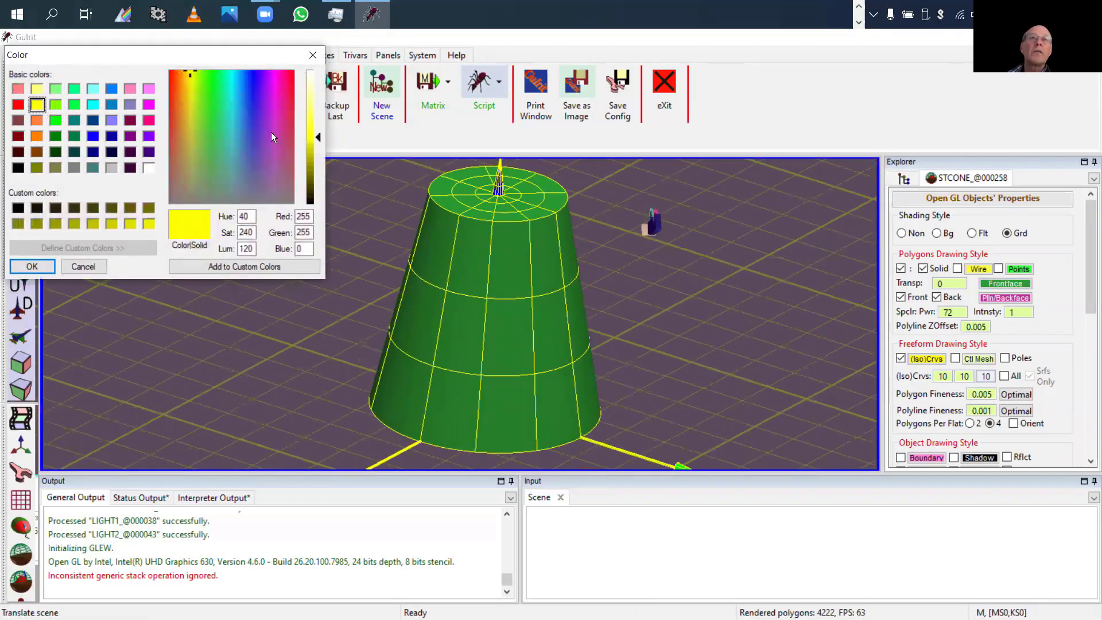
click(254, 128)
click(37, 264)
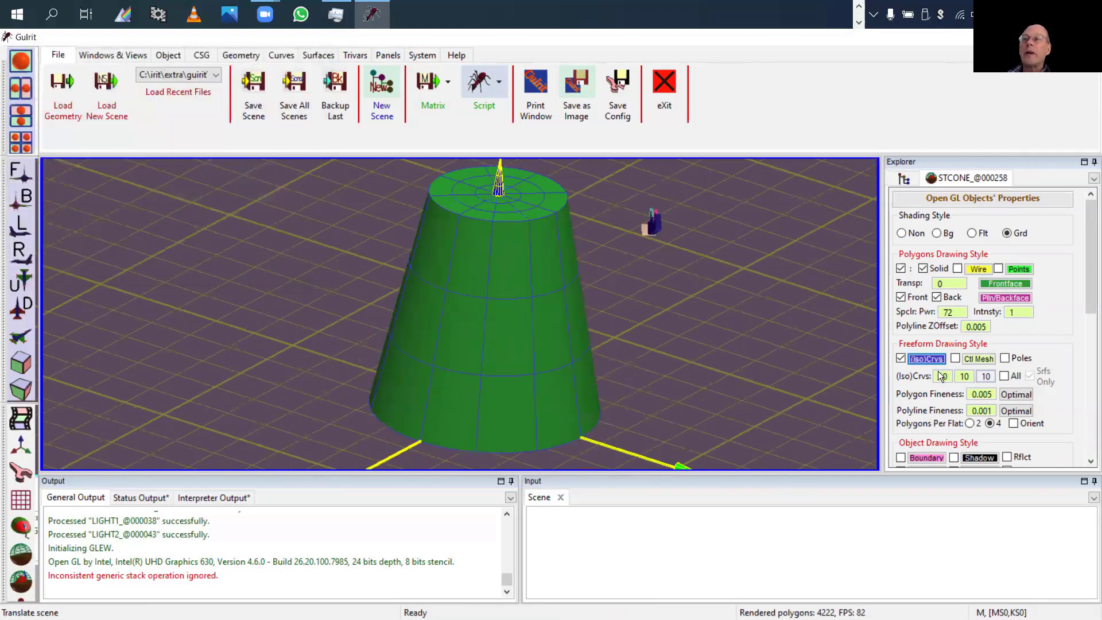
drag(944, 374, 967, 360)
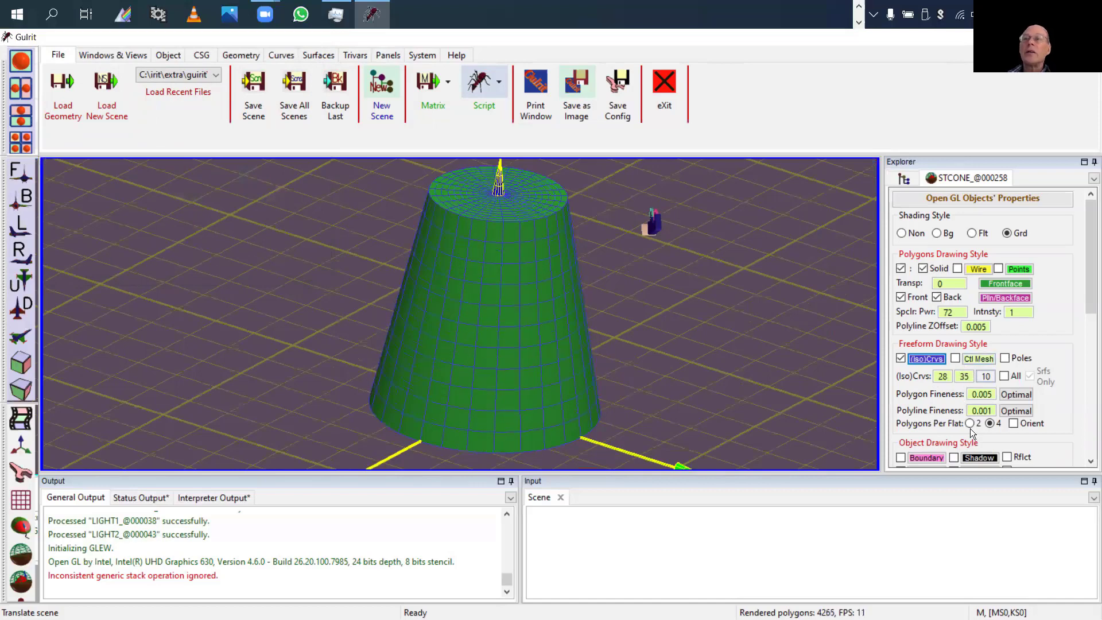
Step: Coarsen the truncated cone's tessellation by setting its polygon fineness to 0.5
drag(1090, 304, 1090, 339)
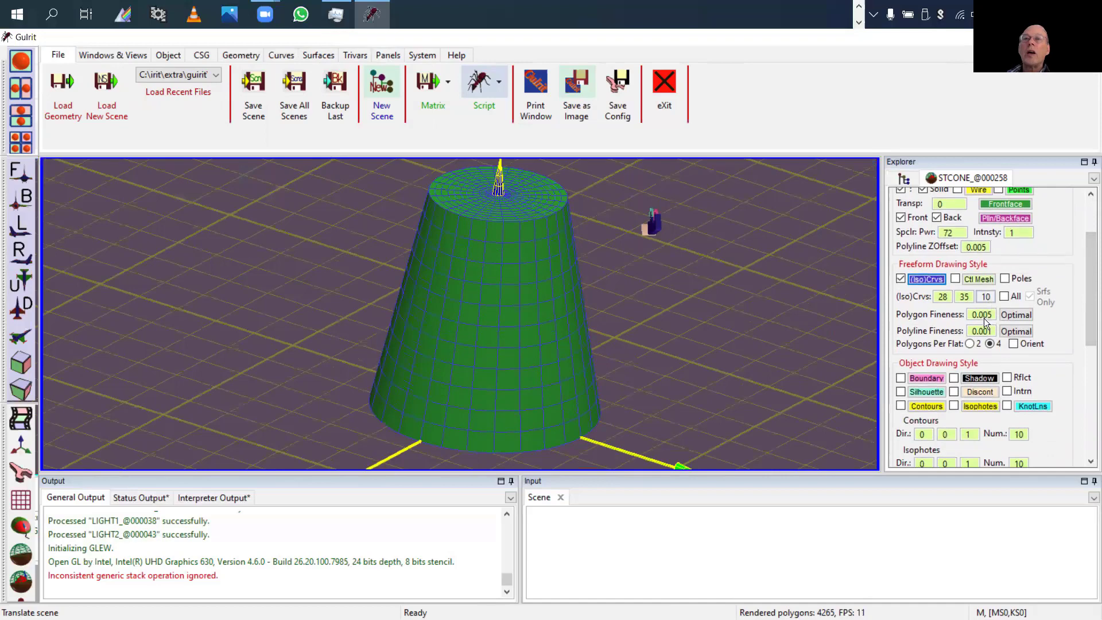
click(980, 317)
key(BackSpace)
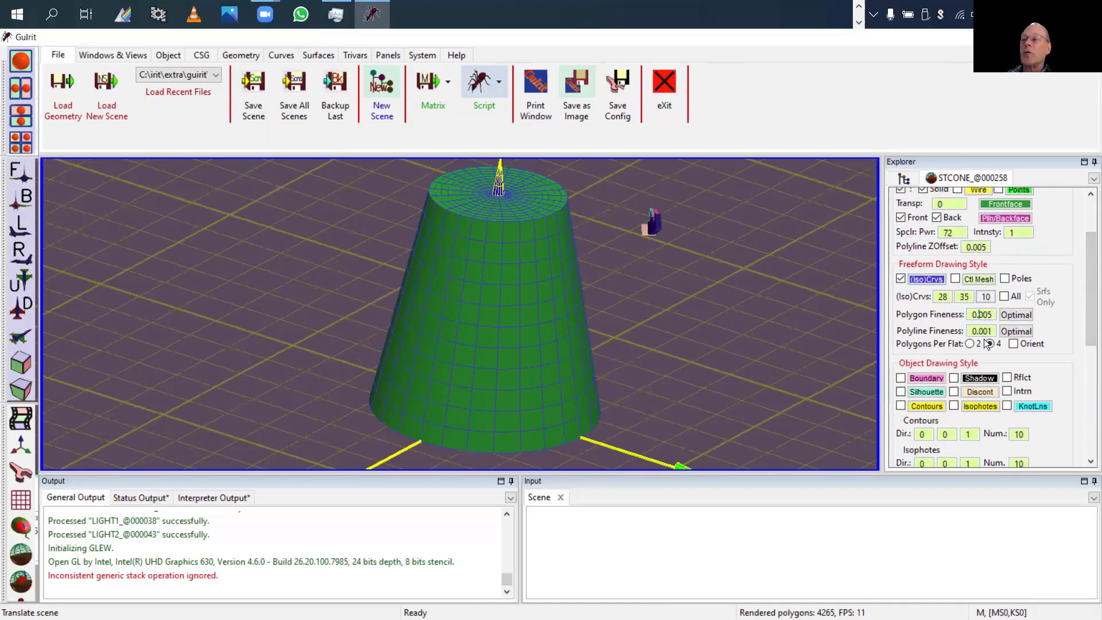
key(BackSpace)
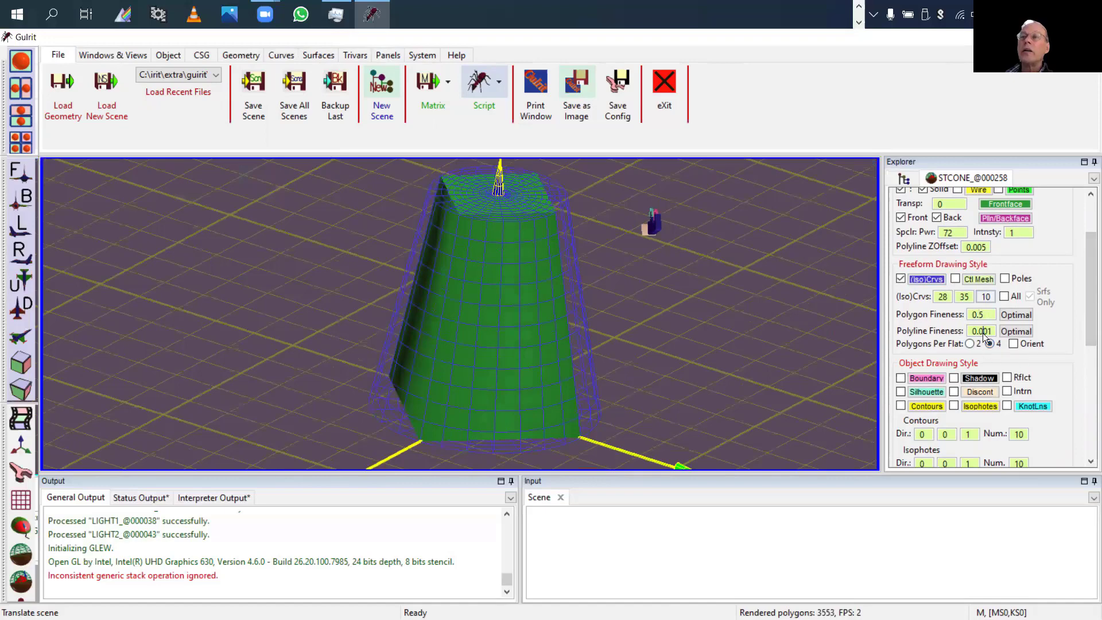
Step: Coarsen the truncated cone's isocurves by setting the polyline fineness to 0.1
click(986, 335)
key(BackSpace)
key(BackSpace)
key(BackSpace)
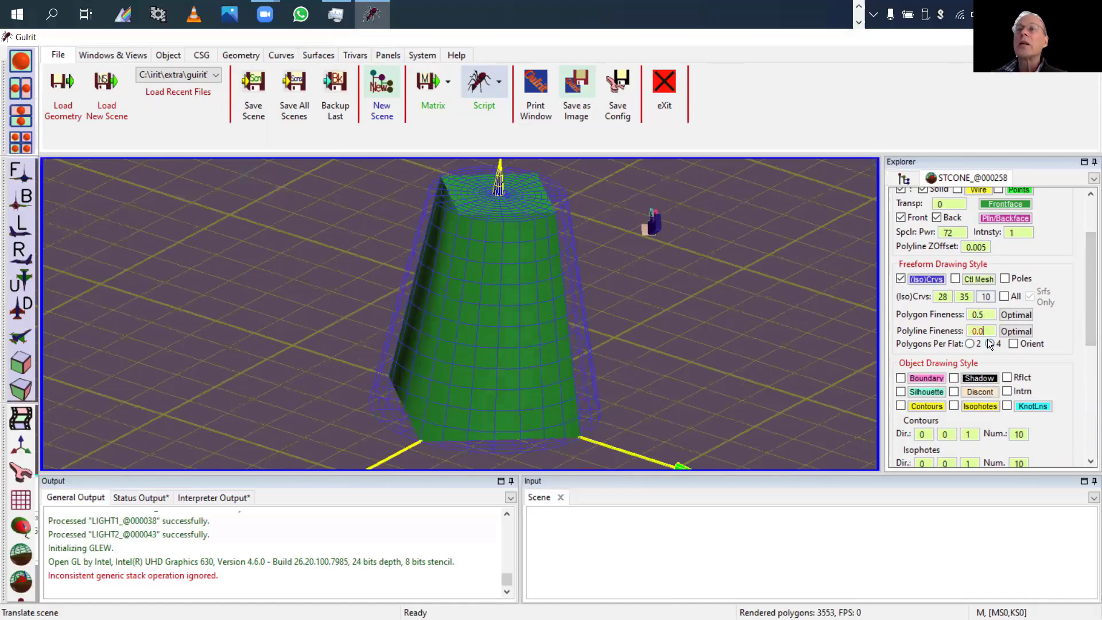
text(1)
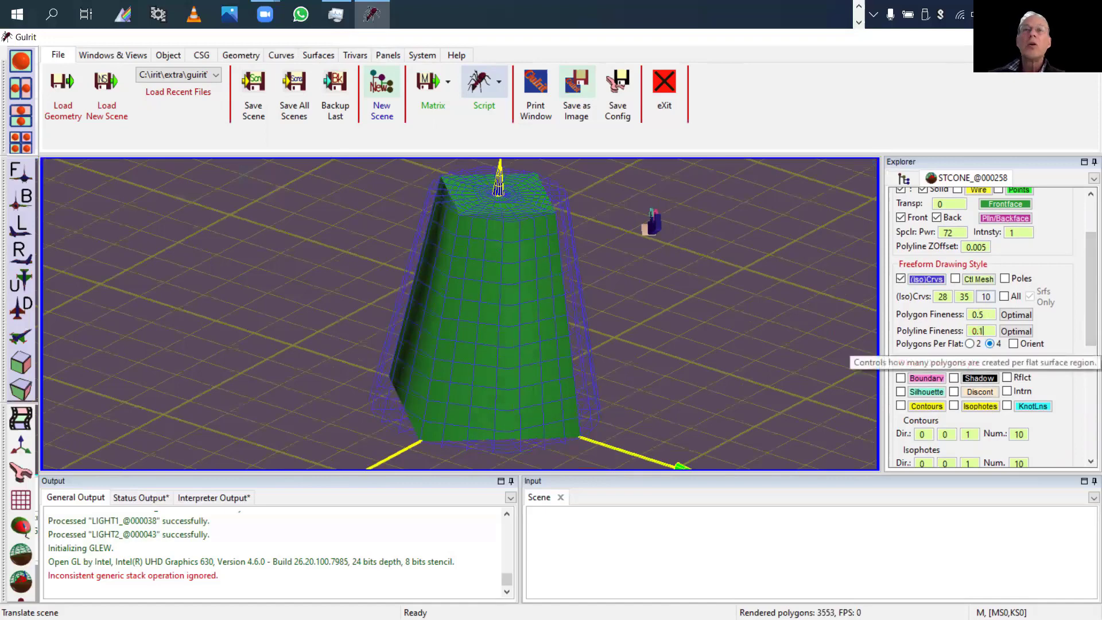
Step: Try uniform sampling with polygon fineness 20 and polyline fineness 64, and return both to optimal sampling at 0.005 and 0.001
drag(755, 391, 583, 389)
middle_drag(406, 322, 538, 300)
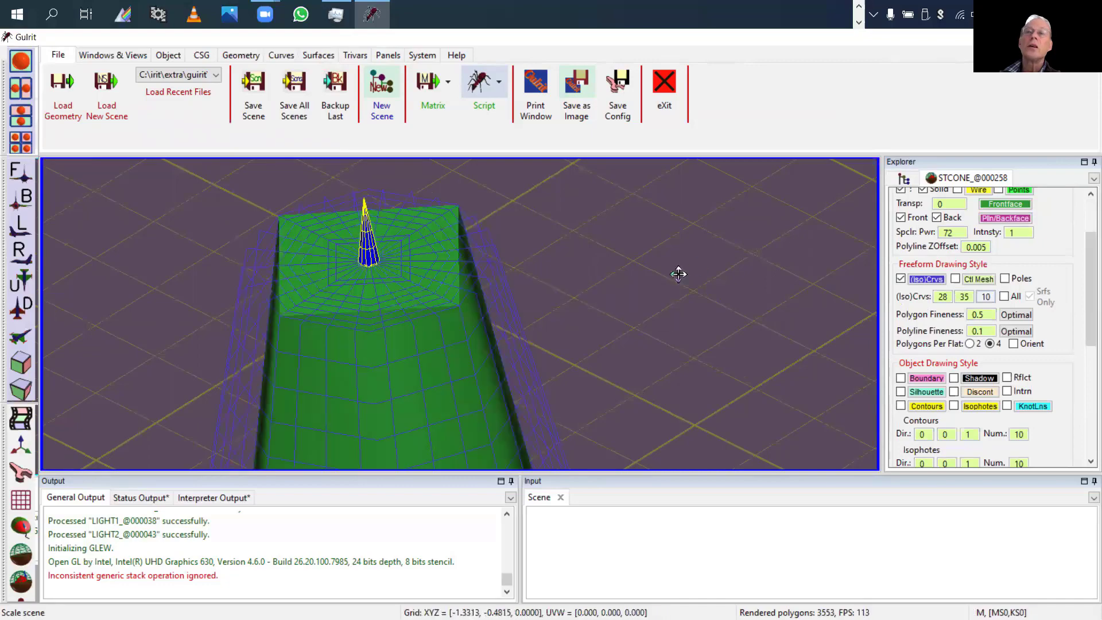
drag(679, 270, 762, 258)
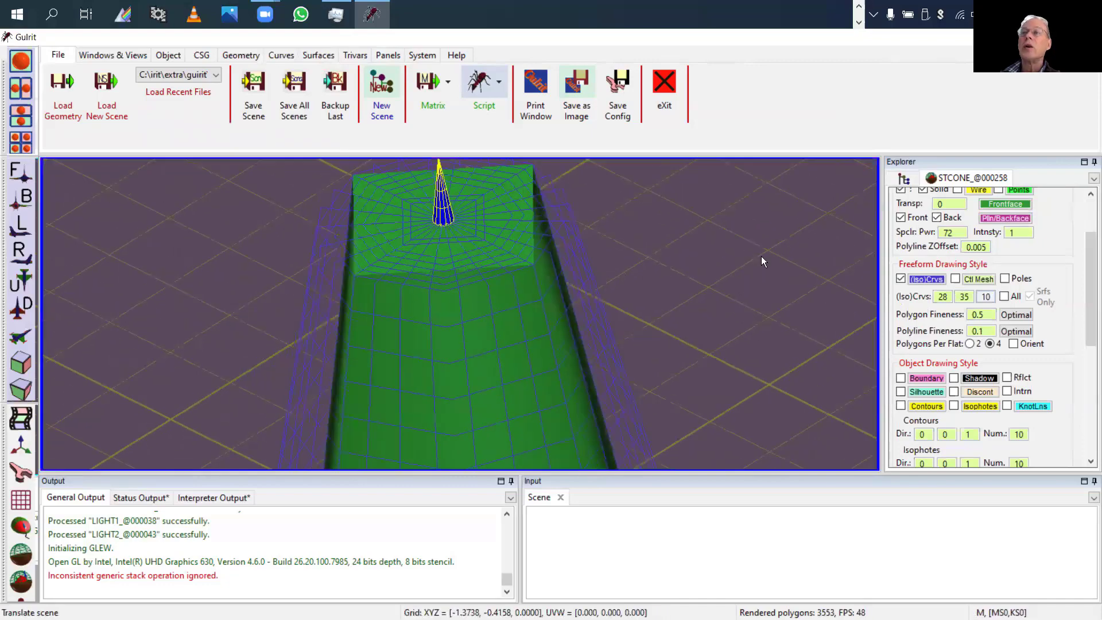
click(1017, 314)
right_drag(773, 293, 677, 247)
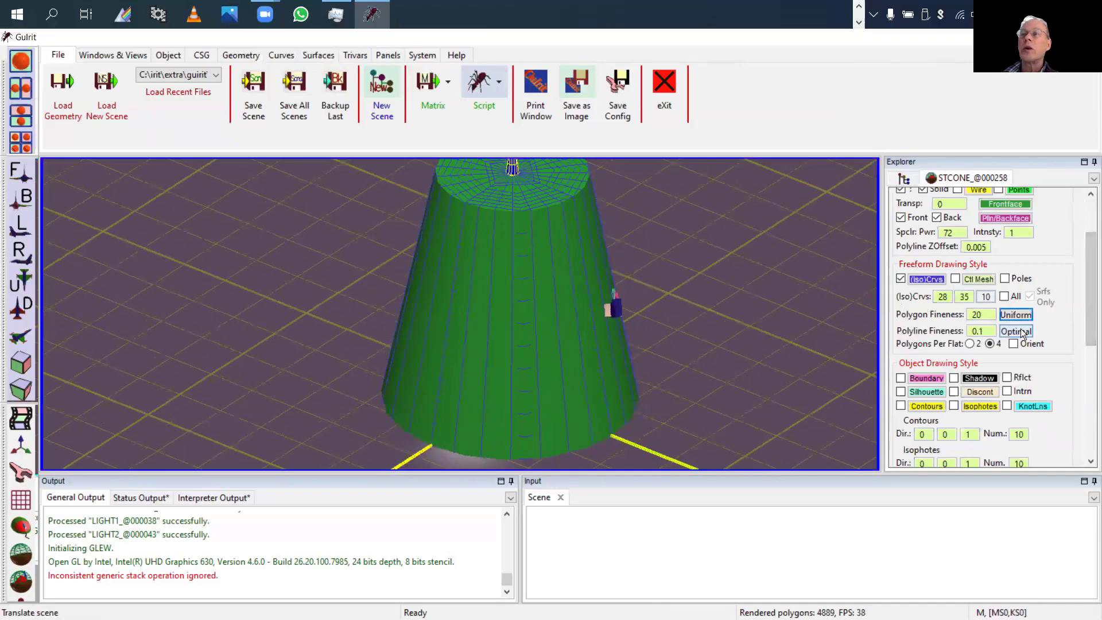
click(1017, 332)
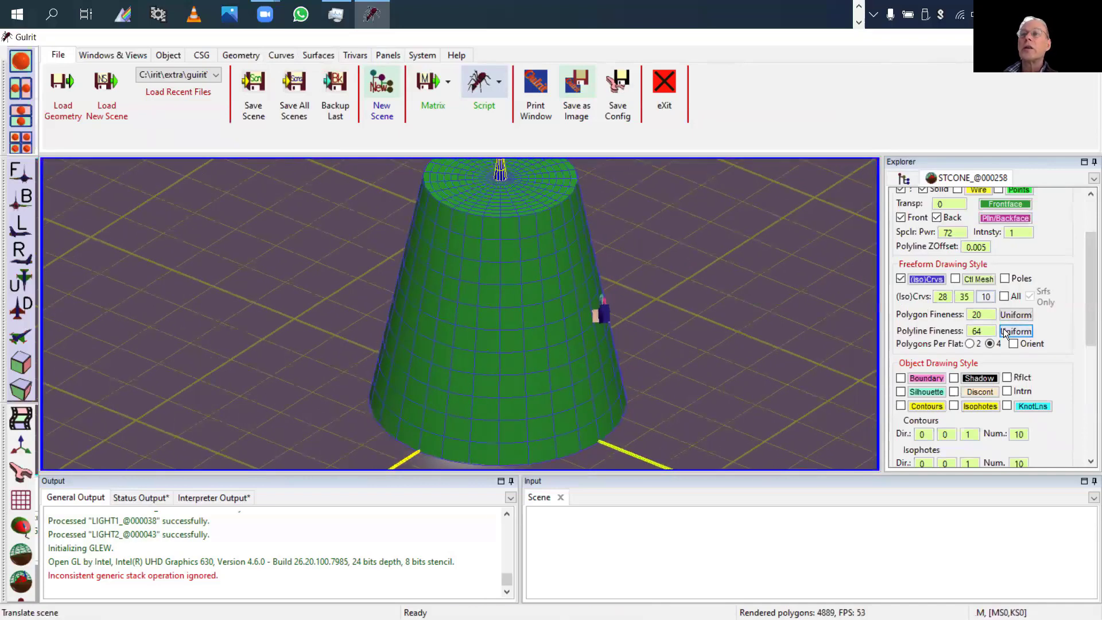
click(1016, 315)
scroll(707, 293, down, 2)
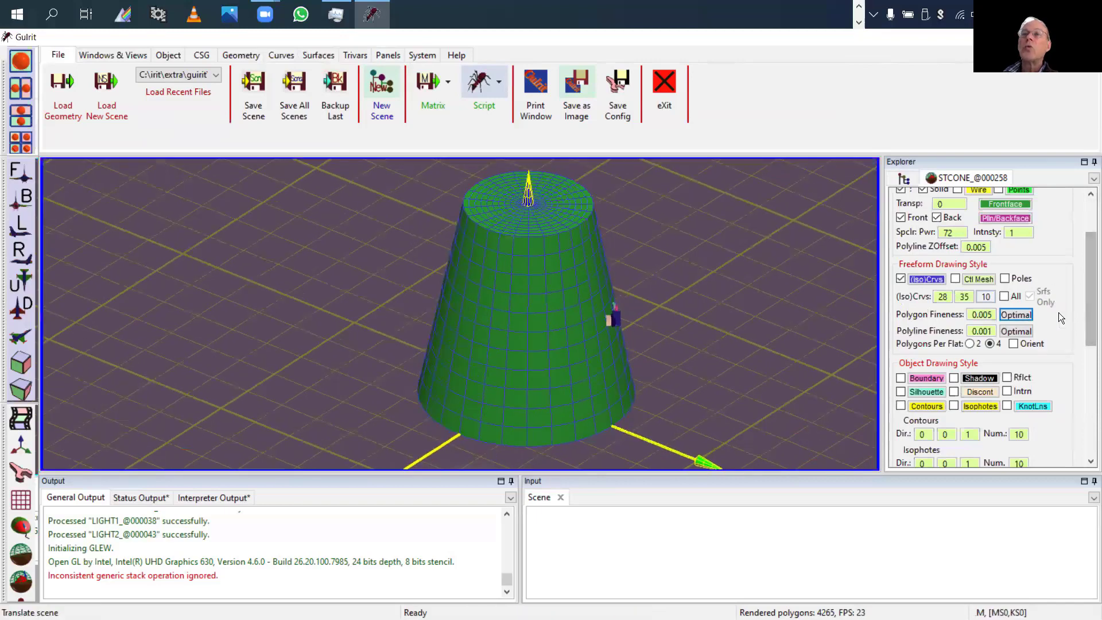
Step: Hide the truncated cone's isocurves, then show its control mesh and hide it again
click(901, 279)
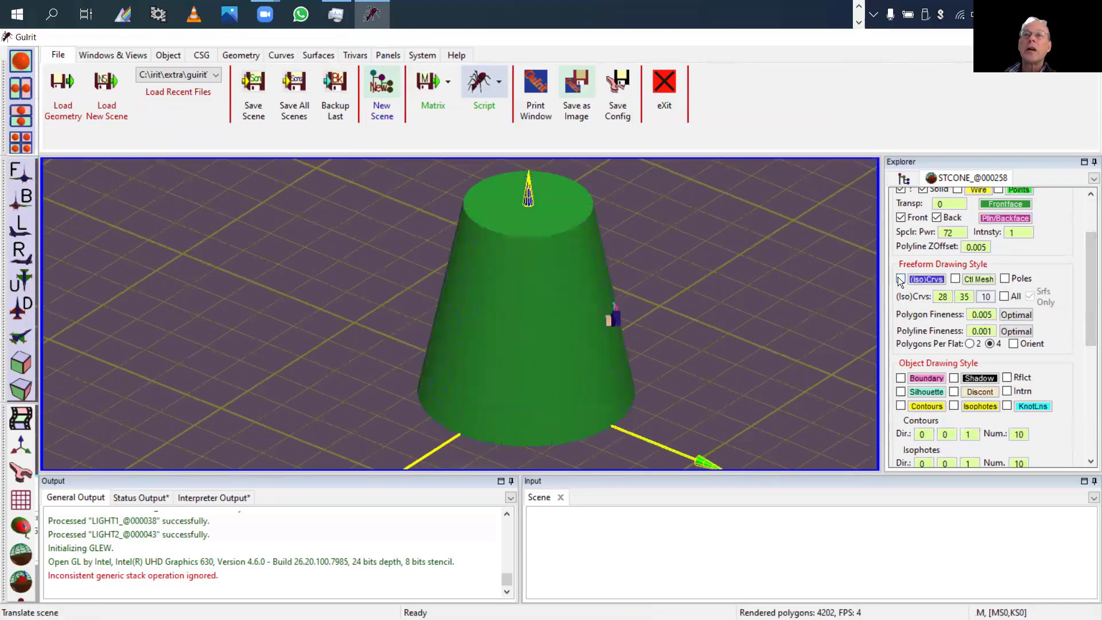
click(953, 277)
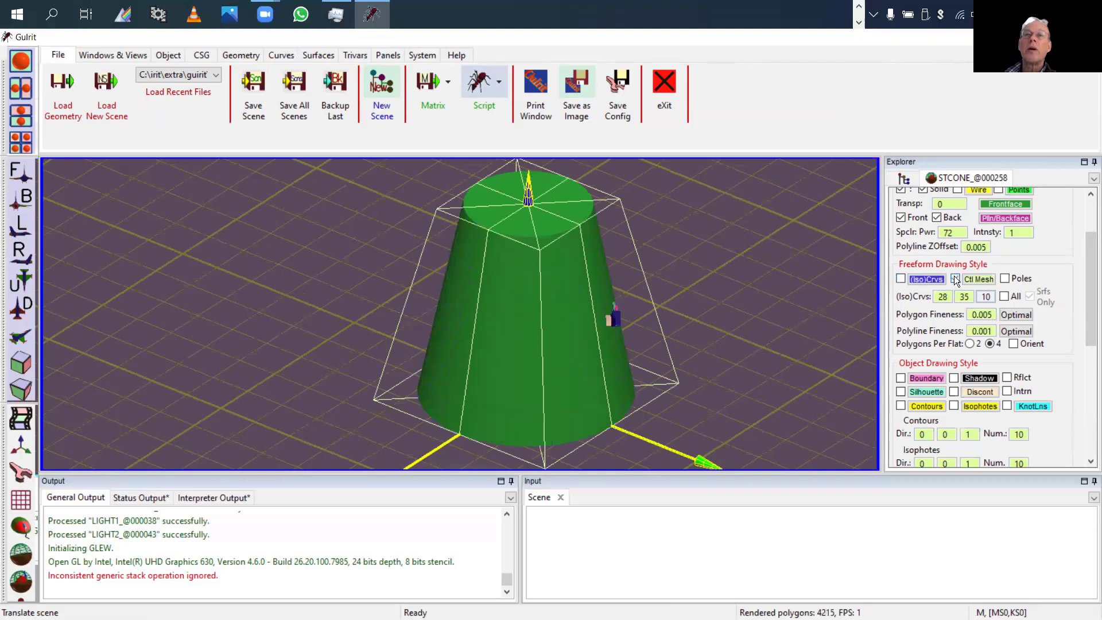
click(954, 279)
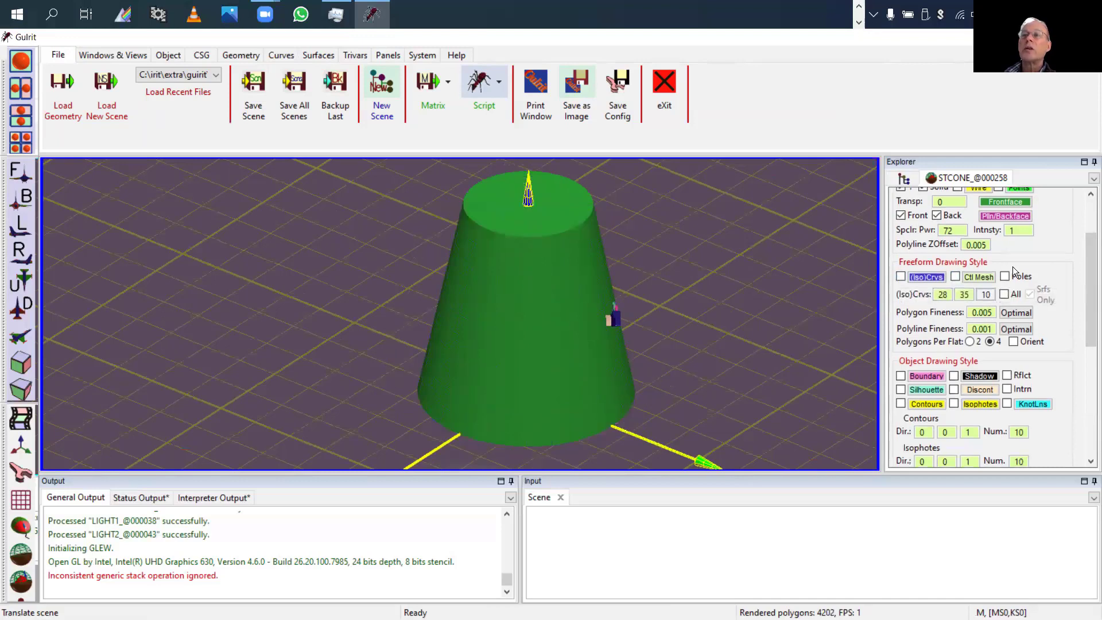
Step: Try the polygon wireframe display on the cone with uniform fineness 20, return to optimal 0.005, and hide the wireframe
scroll(1012, 266, up, 2)
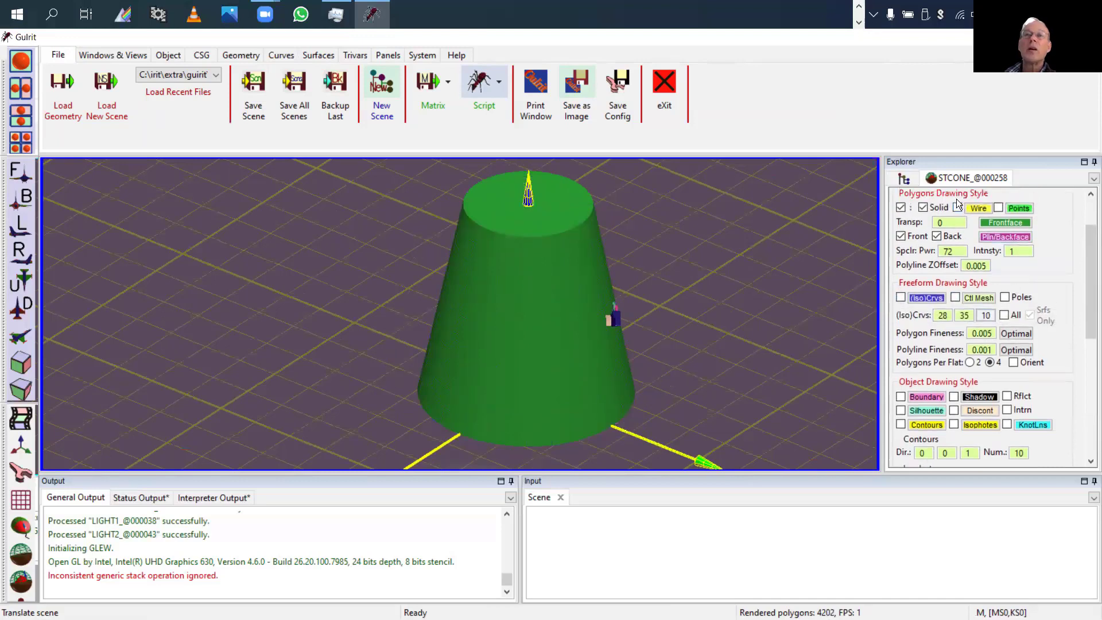
click(957, 207)
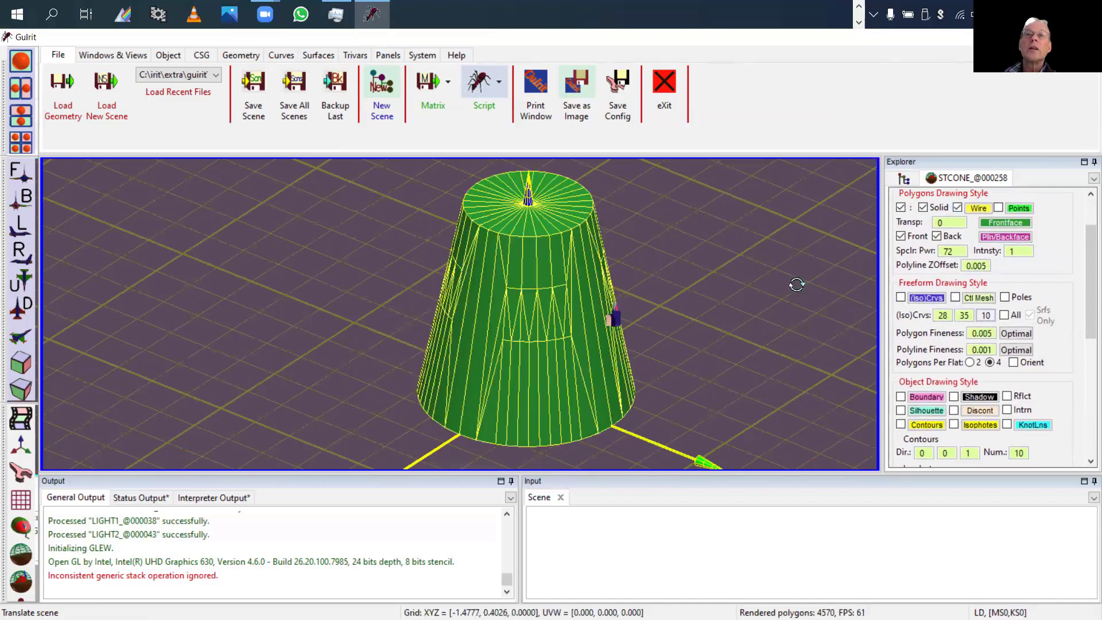
drag(794, 283, 728, 280)
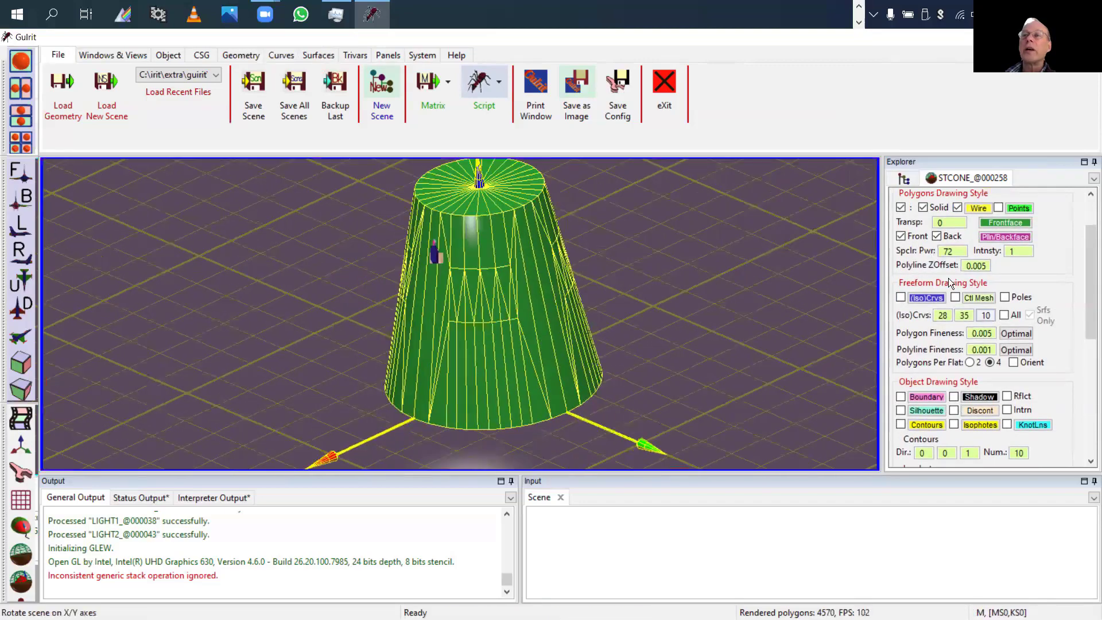
click(1017, 334)
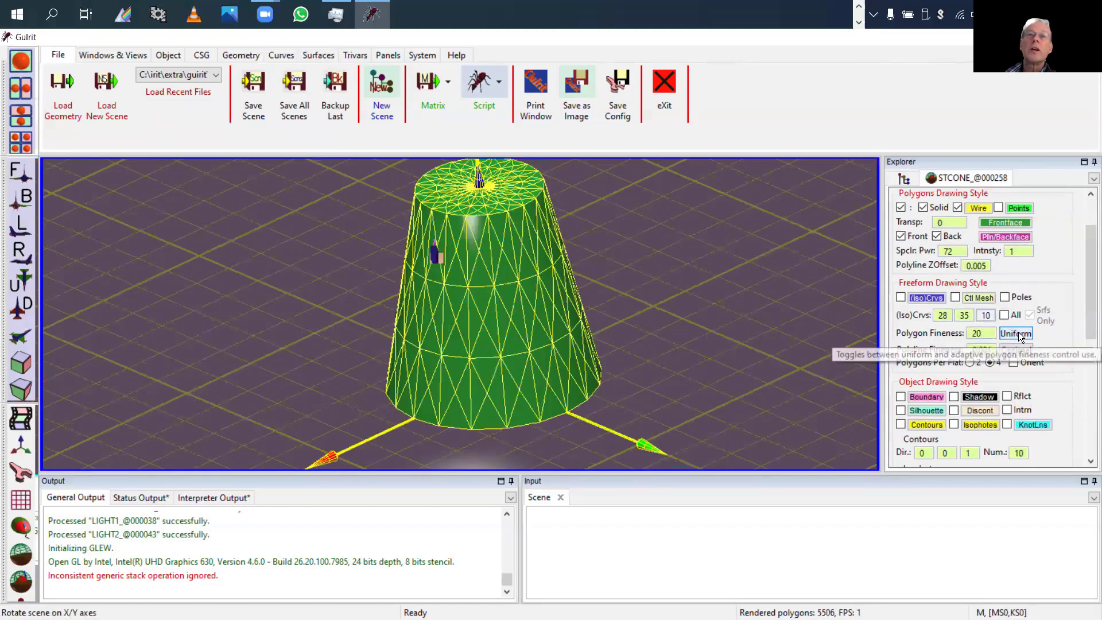
click(1017, 334)
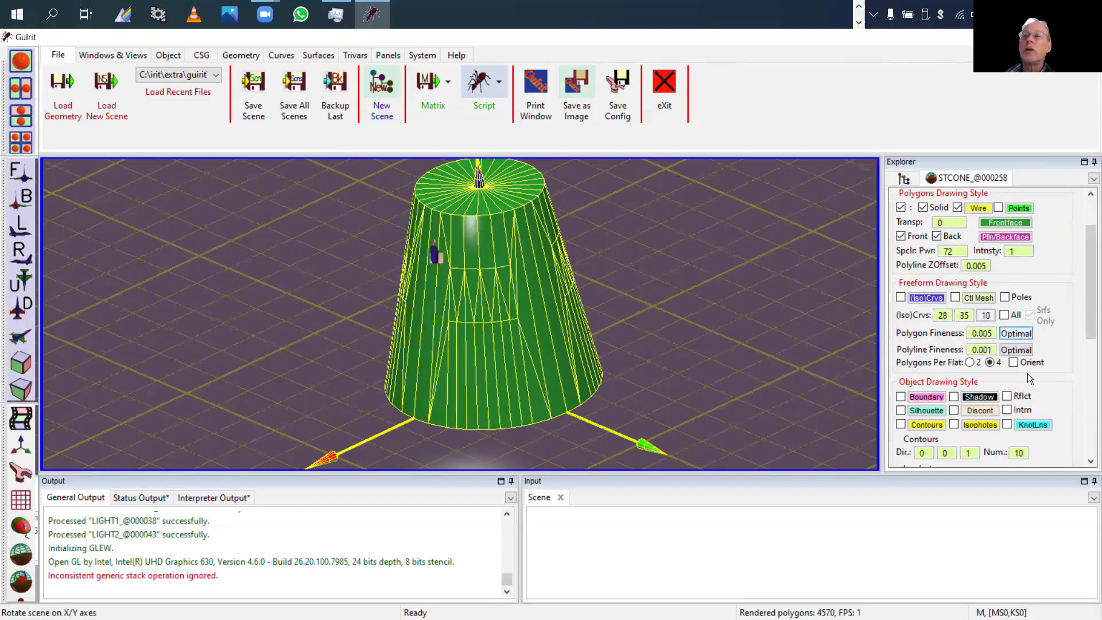
click(958, 208)
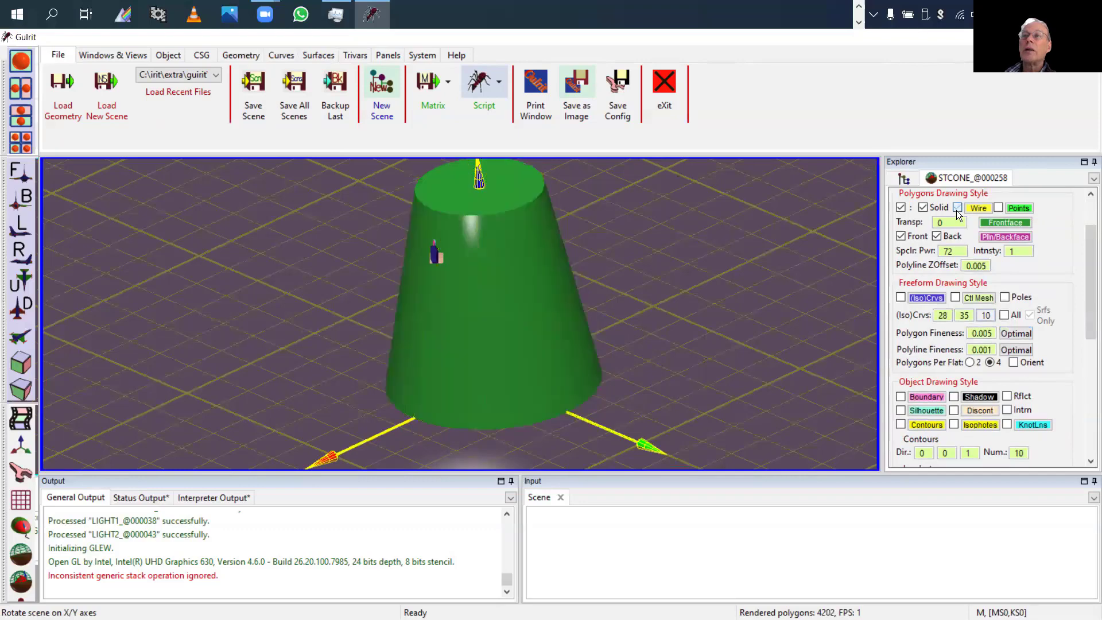
Step: Display the cone's silhouette edges and darken their colour to near black
scroll(1036, 356, down, 3)
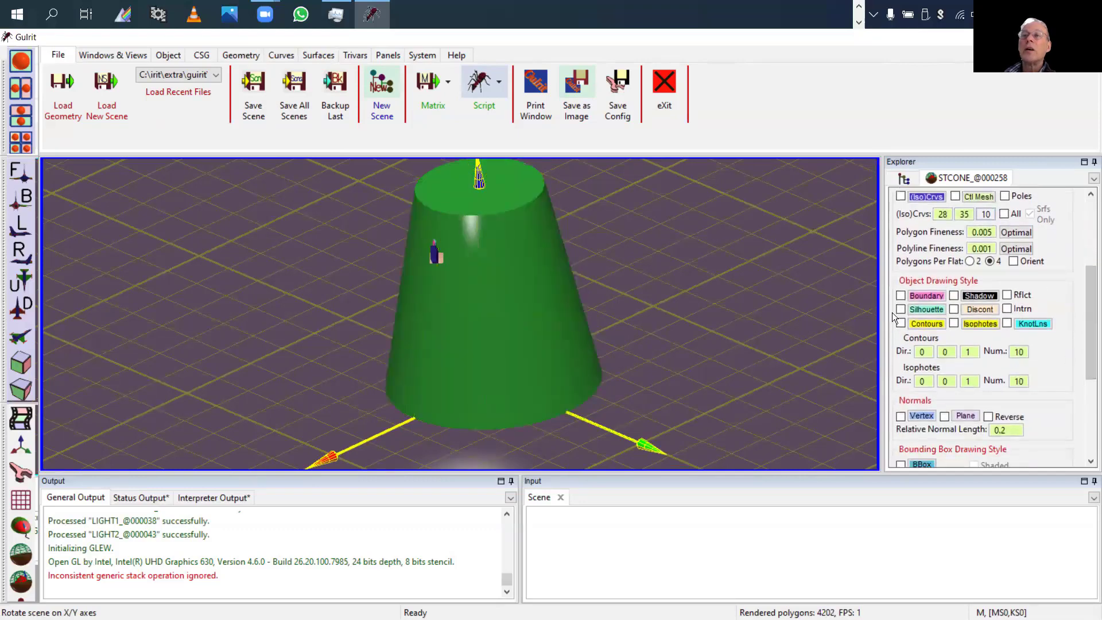
click(900, 310)
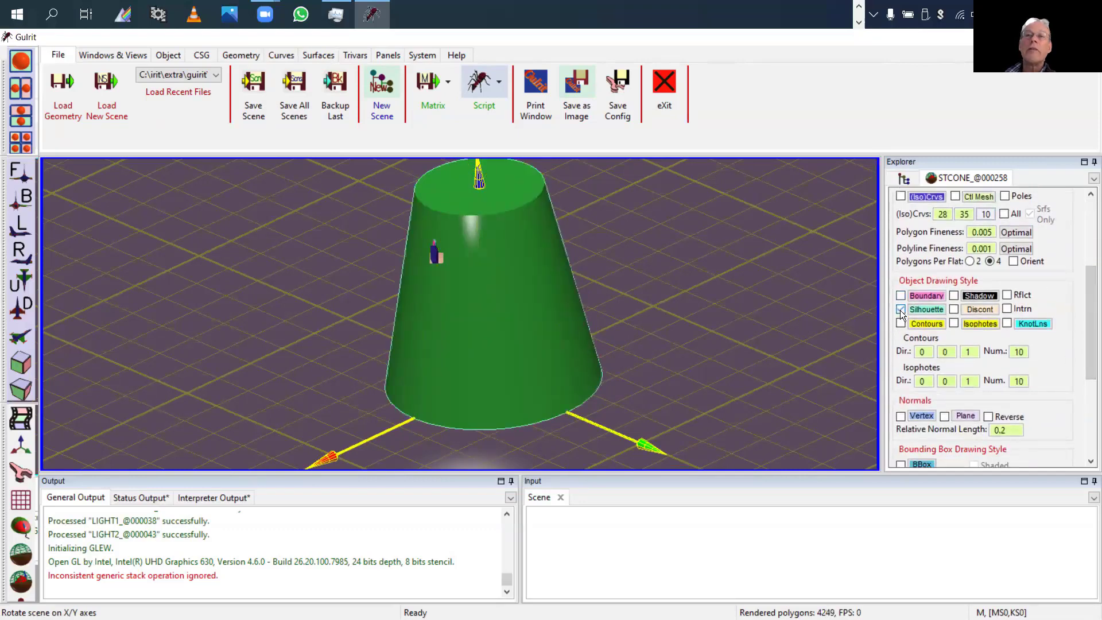
drag(854, 322, 925, 326)
click(927, 309)
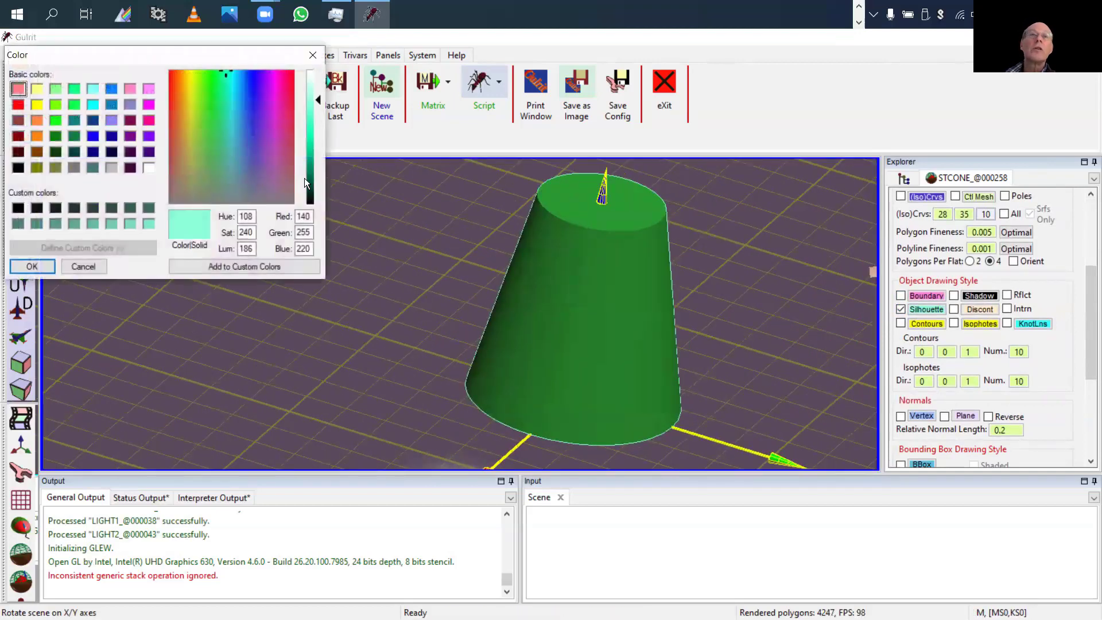
click(308, 198)
click(47, 266)
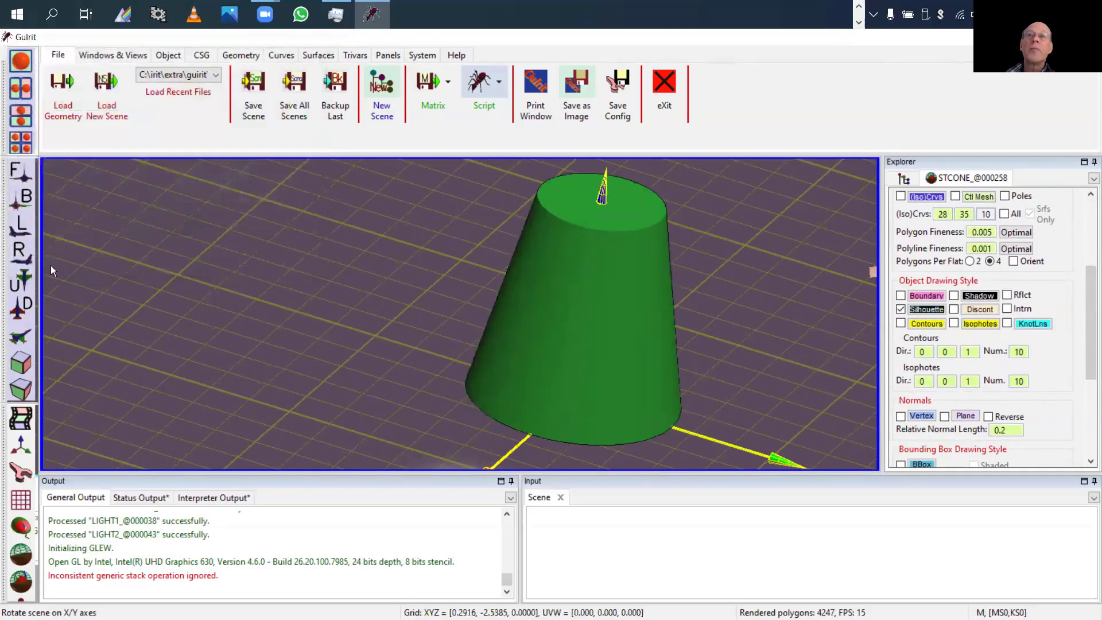
drag(609, 328, 521, 315)
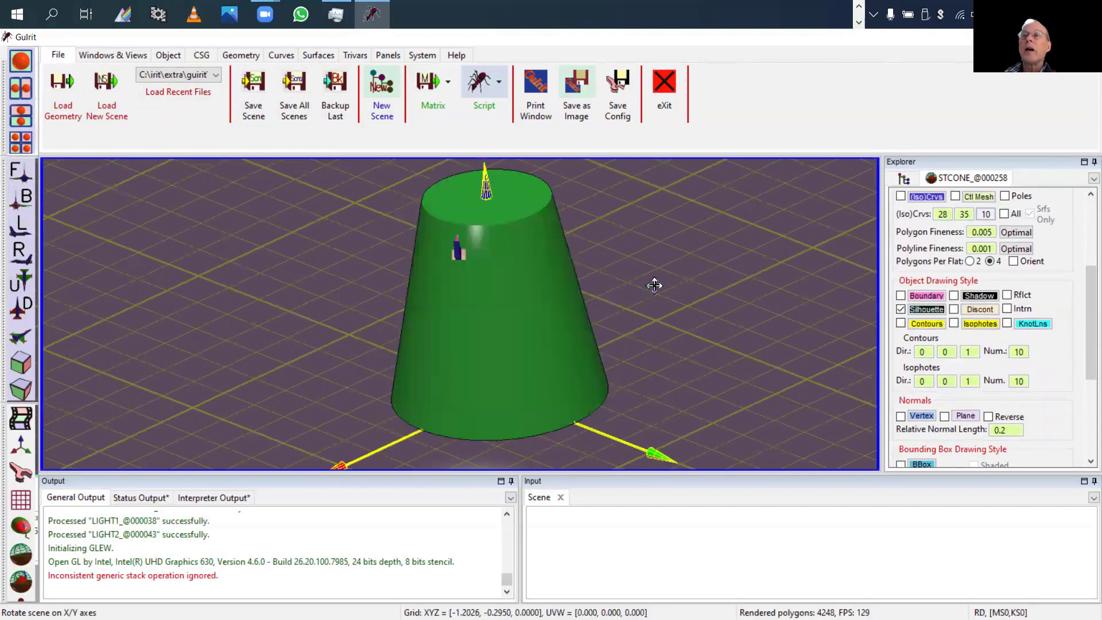
middle_drag(654, 286, 707, 277)
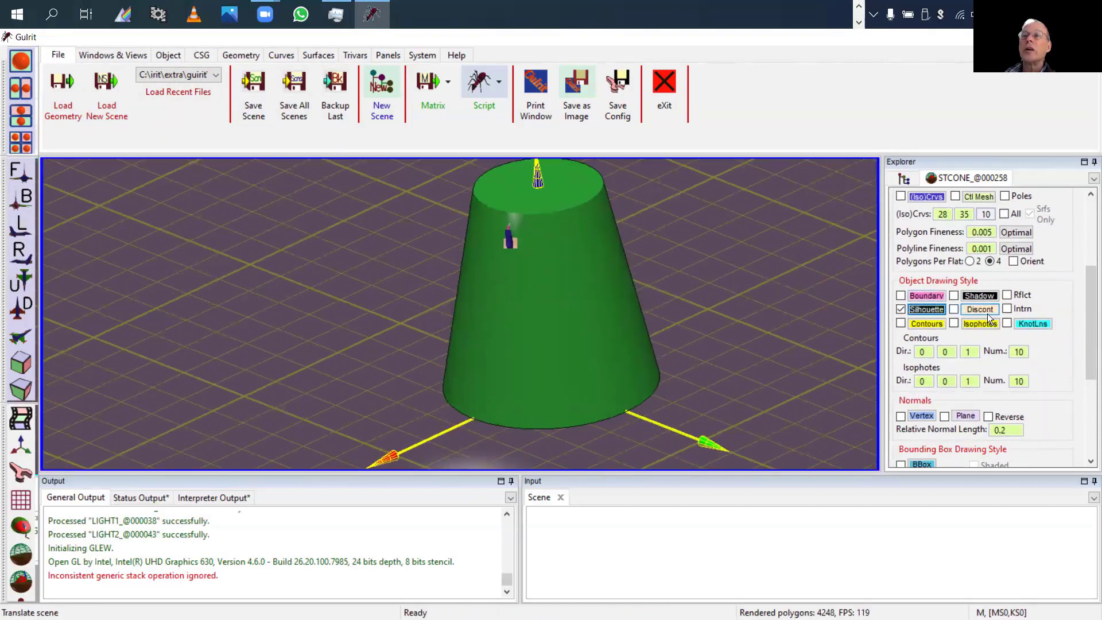
Step: Change the tangent discontinuity edge colour to orange and display those edges on the cone
click(980, 310)
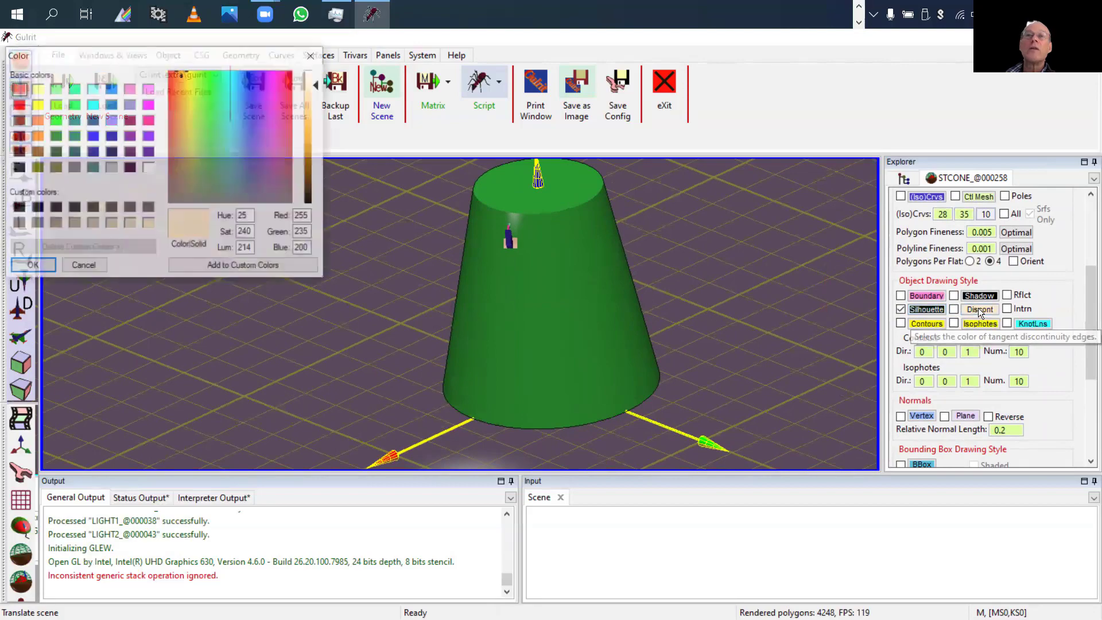
click(308, 153)
click(28, 267)
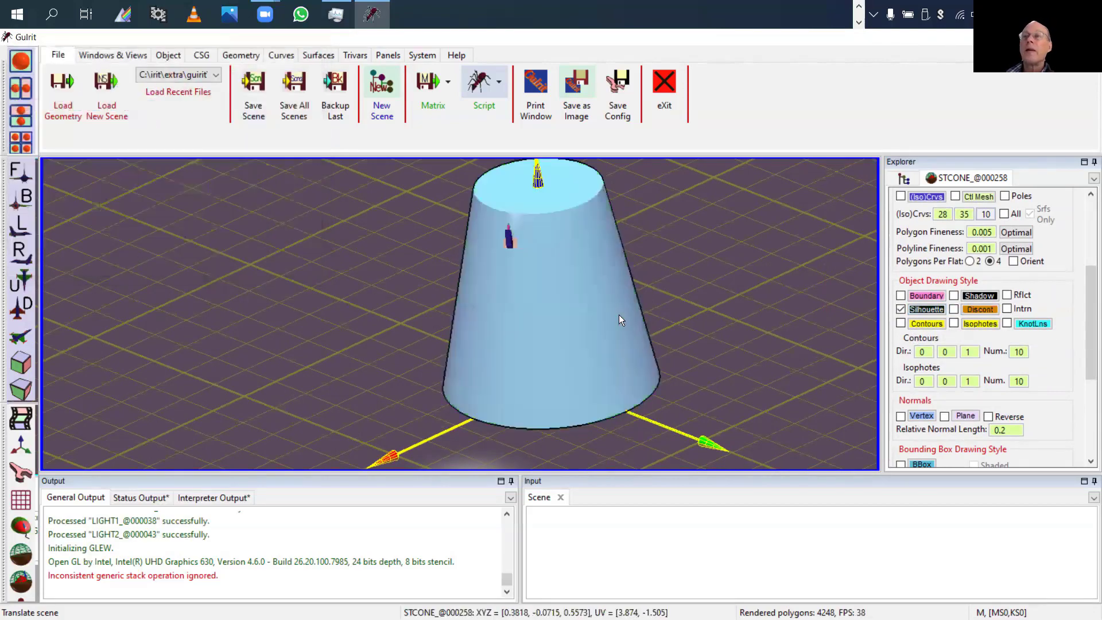
click(954, 309)
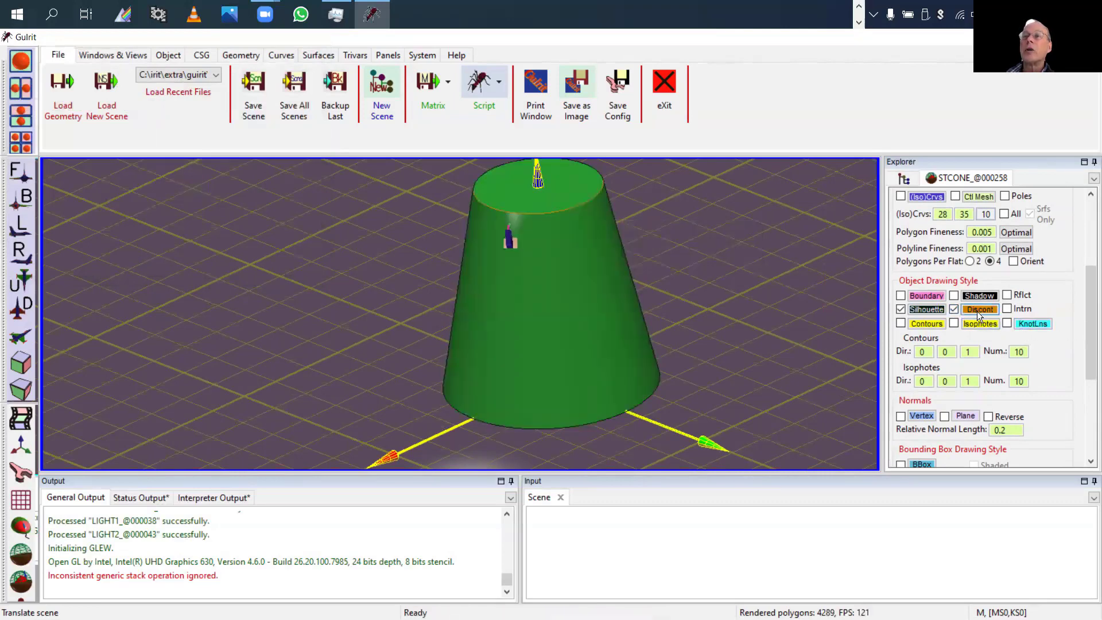
Step: Hide the cone's discontinuity and silhouette edges and display its knot lines instead
click(953, 309)
click(899, 309)
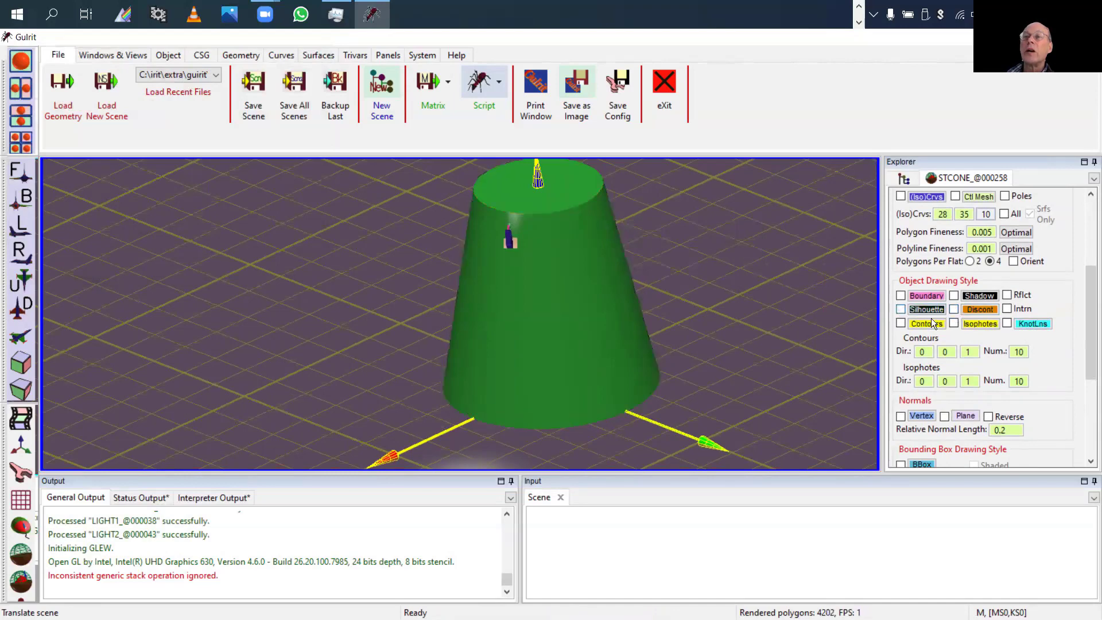
click(1006, 322)
mouse_move(843, 330)
mouse_down()
mouse_move(802, 334)
mouse_move(866, 234)
mouse_move(733, 336)
mouse_move(792, 315)
mouse_move(832, 345)
mouse_up()
middle_drag(829, 344, 822, 354)
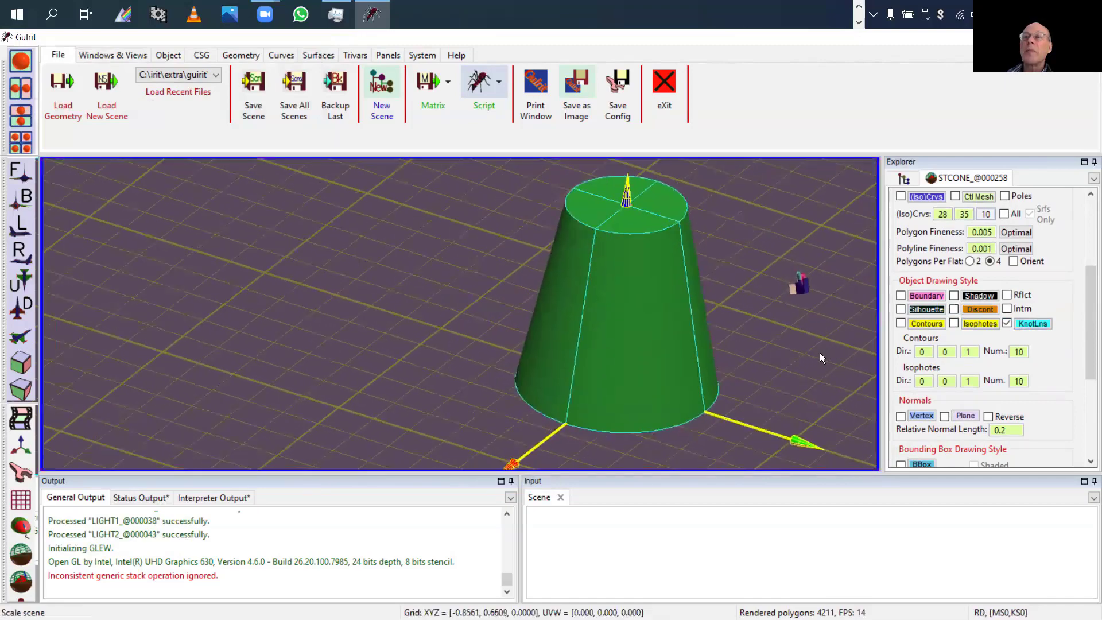
right_drag(821, 353, 798, 339)
Step: Display the cone's plane and vertex normals and reverse their direction
click(944, 416)
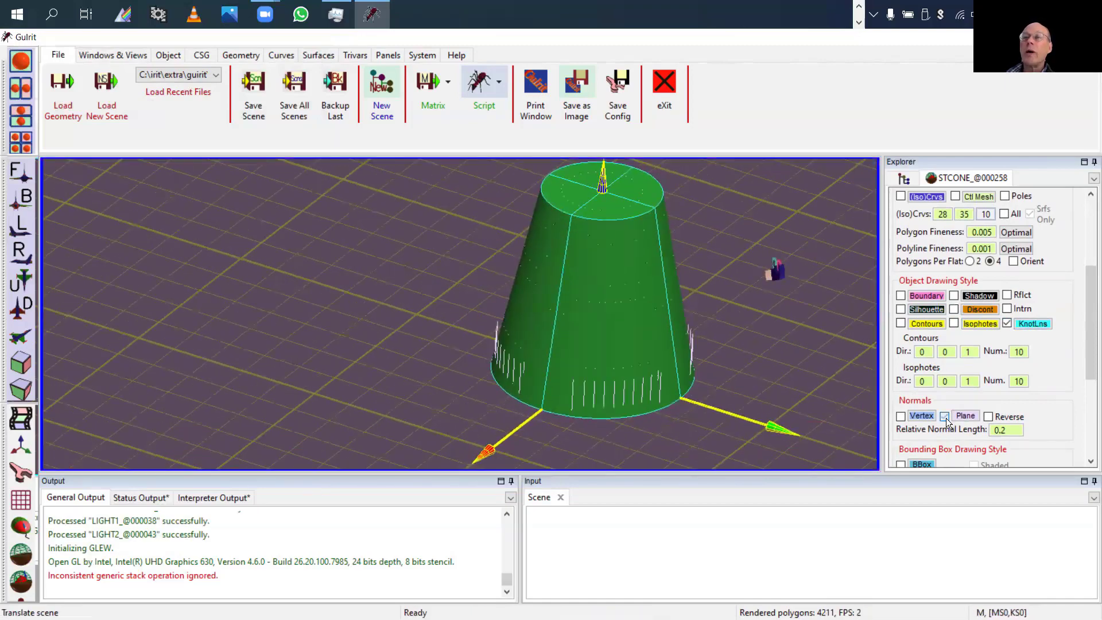
click(900, 416)
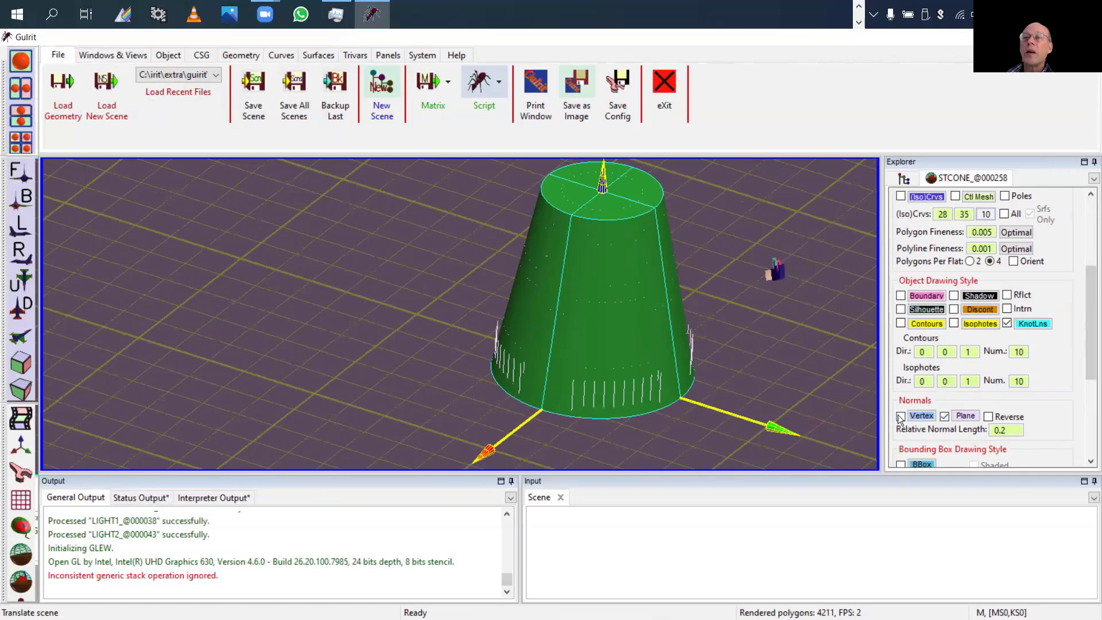
click(988, 417)
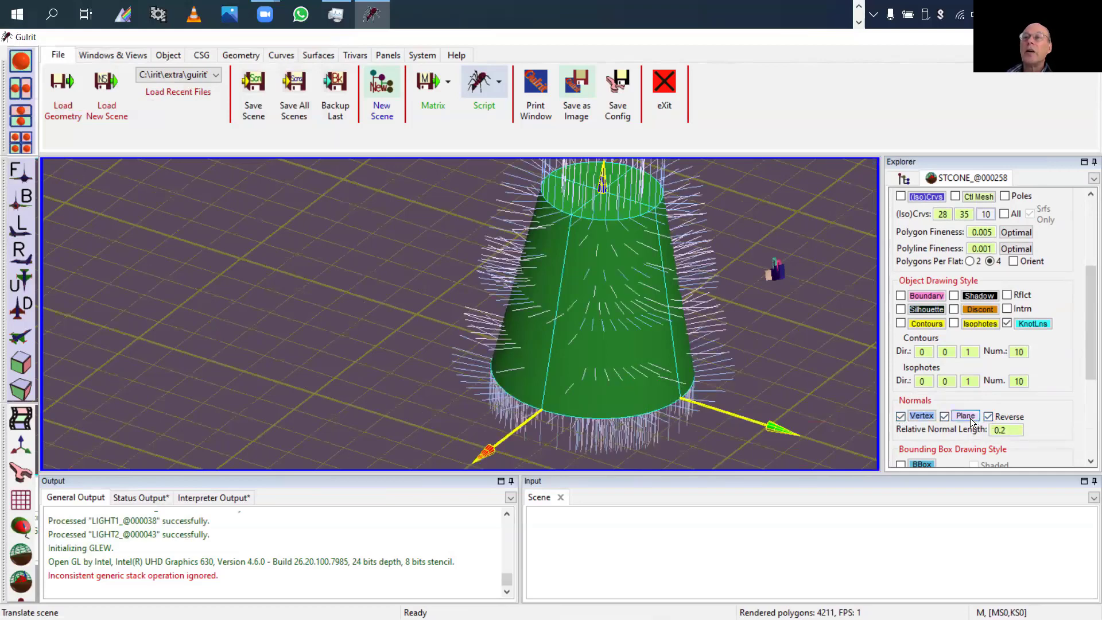
Step: Hide the plane normals and toggle the vertex normals on and off, leaving both hidden
click(945, 417)
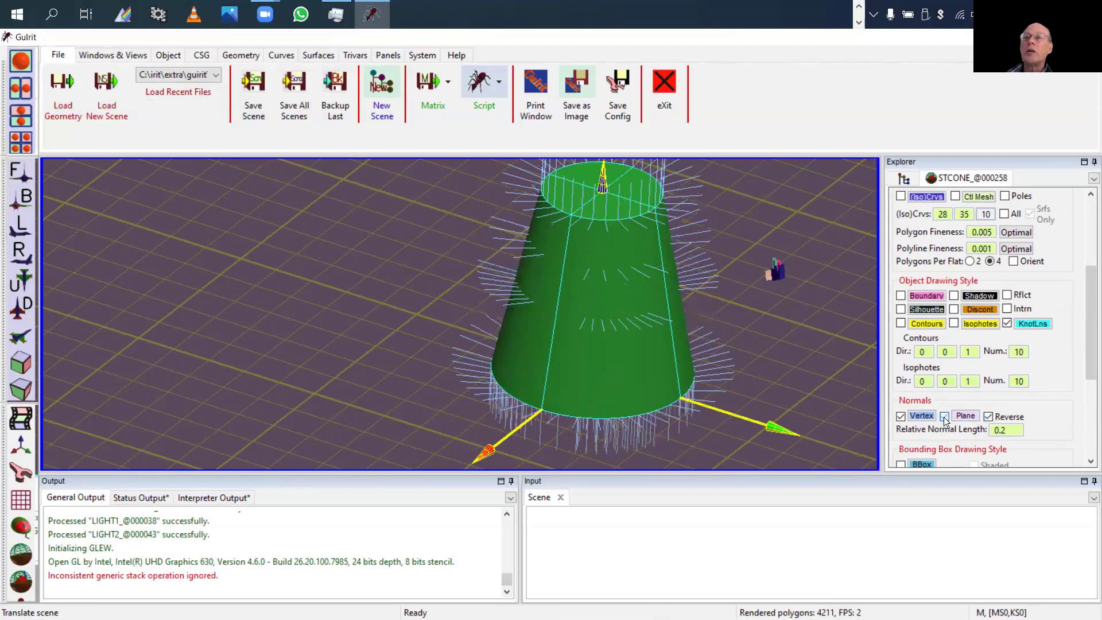
click(900, 416)
click(900, 416)
click(900, 416)
click(900, 416)
click(900, 416)
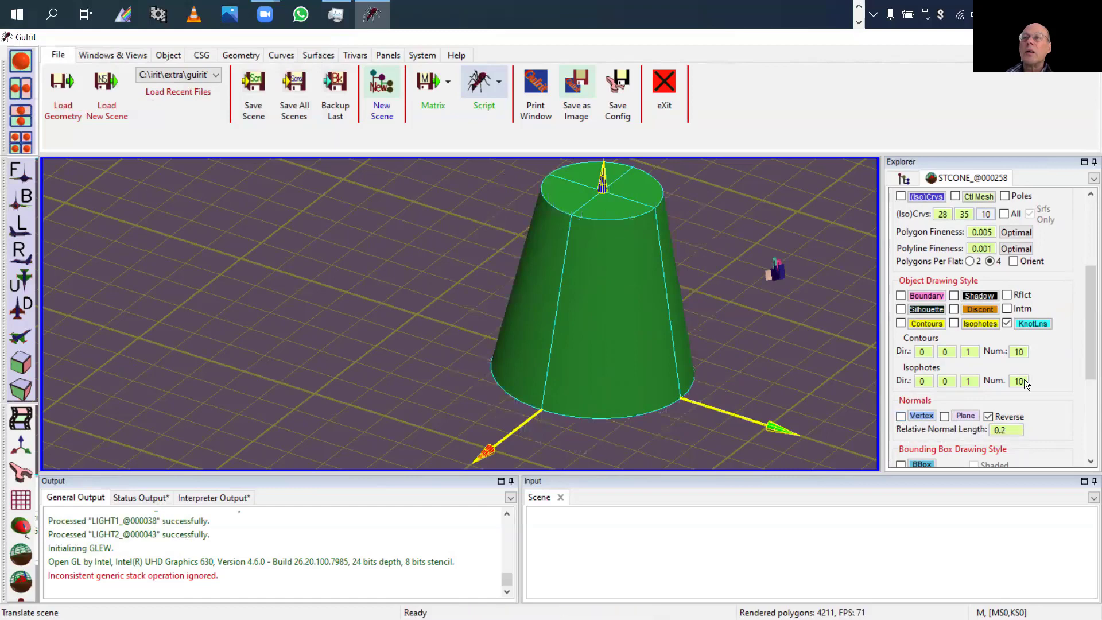
Step: Show the plane normals, reduce the relative normal length to 0.06, and hide the normals again
scroll(1042, 377, down, 1)
click(944, 412)
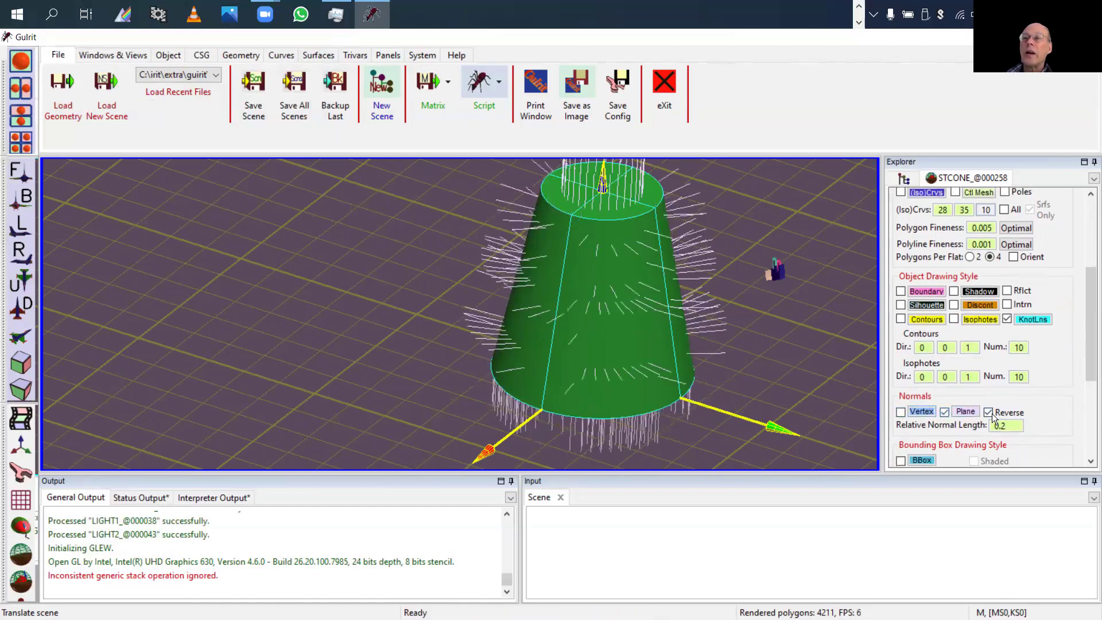
scroll(1006, 427, up, 5)
scroll(1008, 428, down, 9)
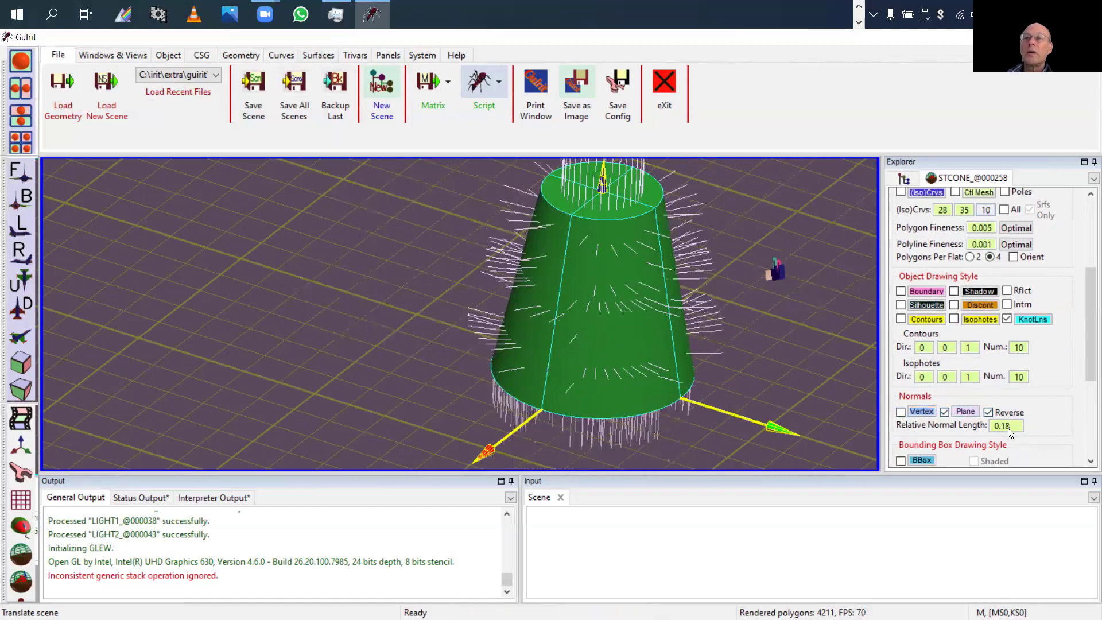
click(945, 412)
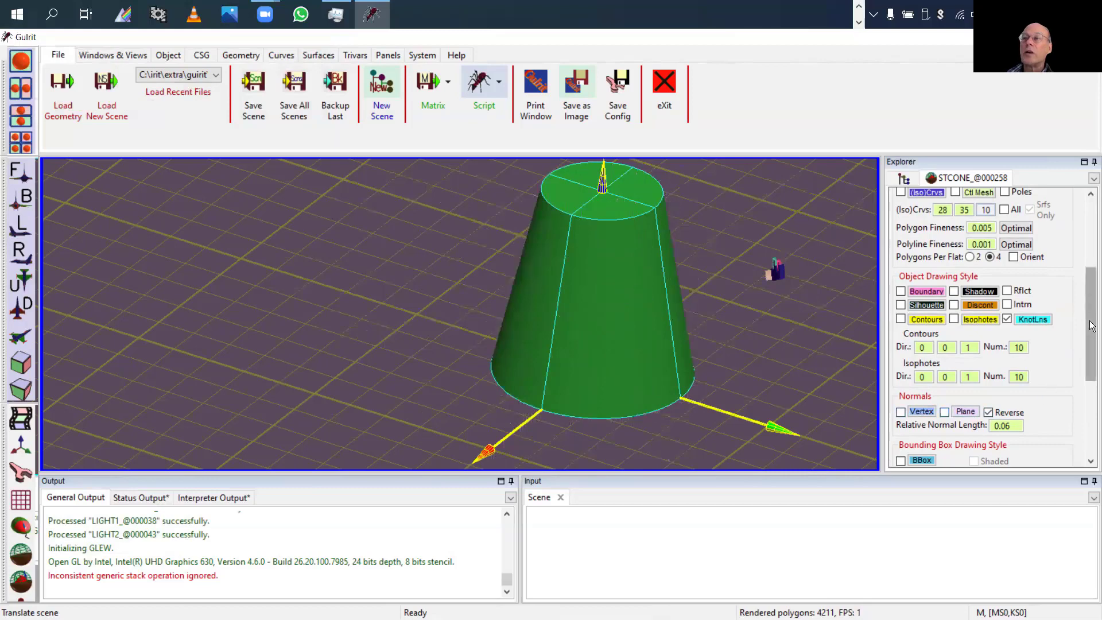
Step: Review the cone's full set of display properties and accept them
scroll(1003, 355, down, 5)
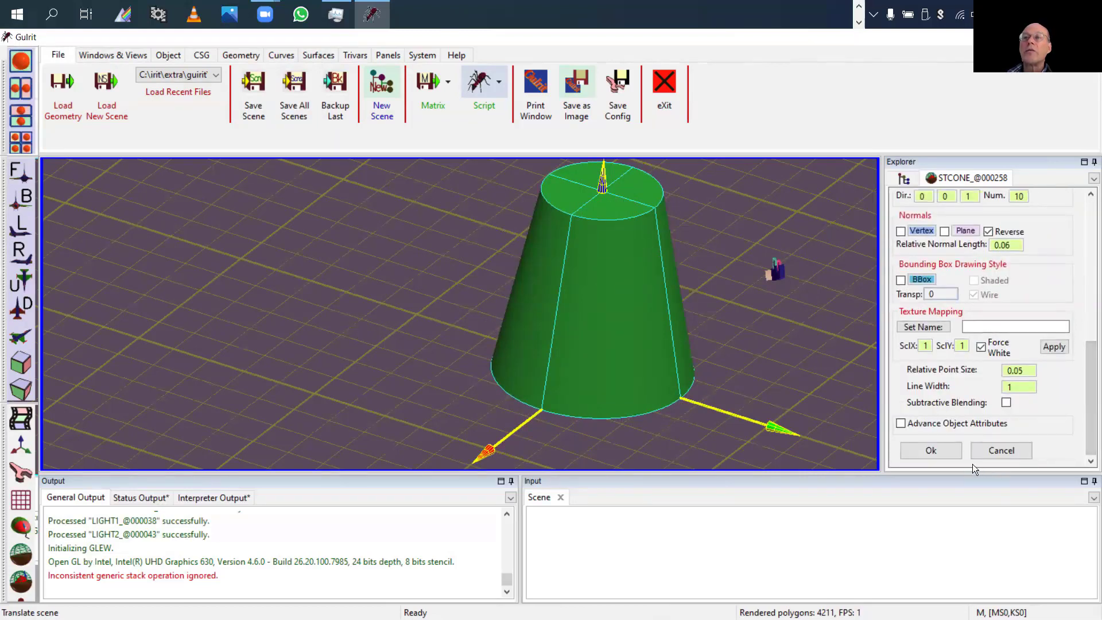
scroll(1004, 368, up, 5)
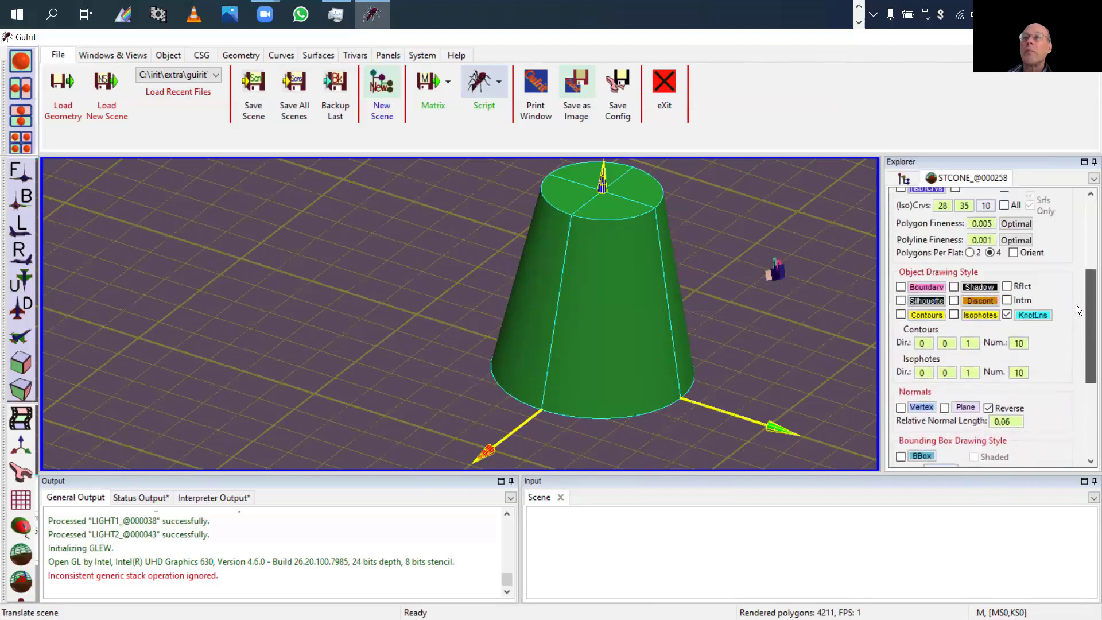
scroll(1069, 252, up, 2)
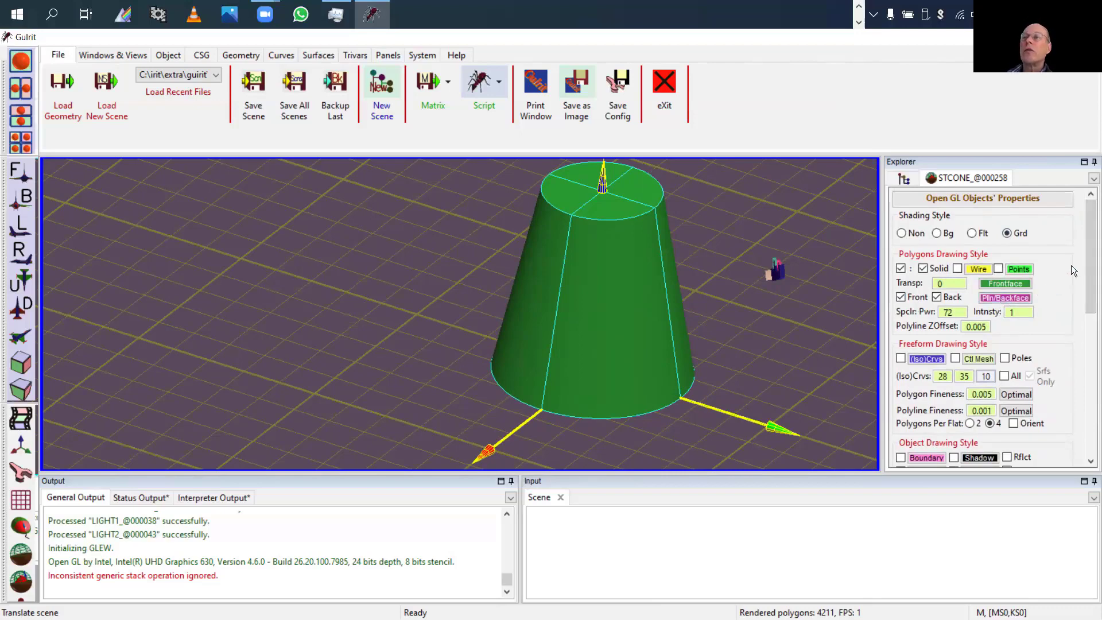
drag(1089, 255, 969, 439)
drag(1090, 302, 1089, 436)
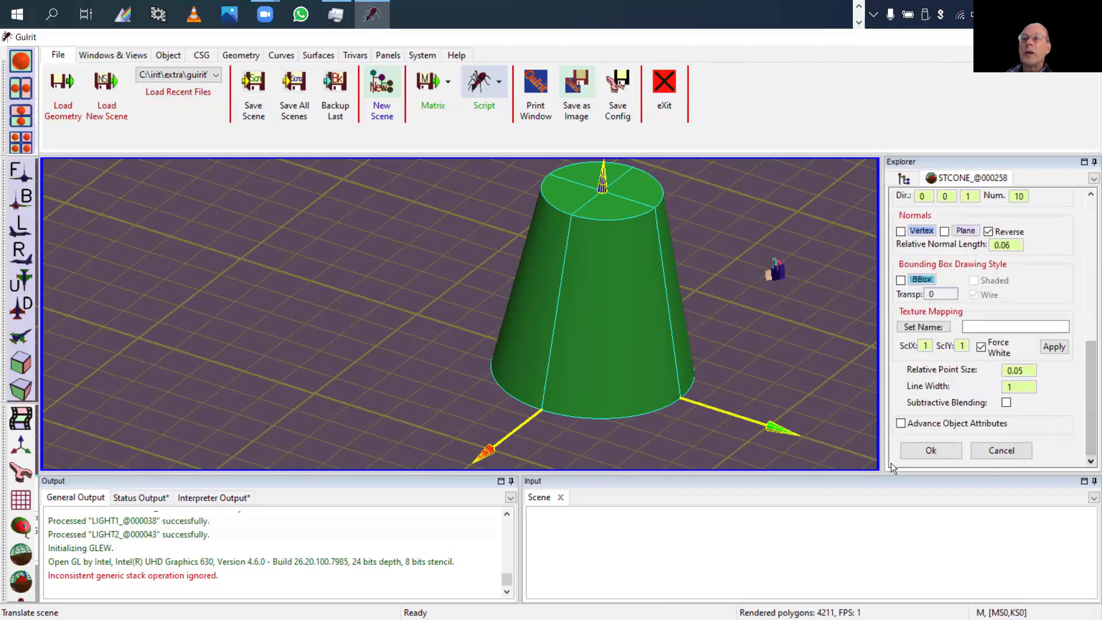
click(915, 451)
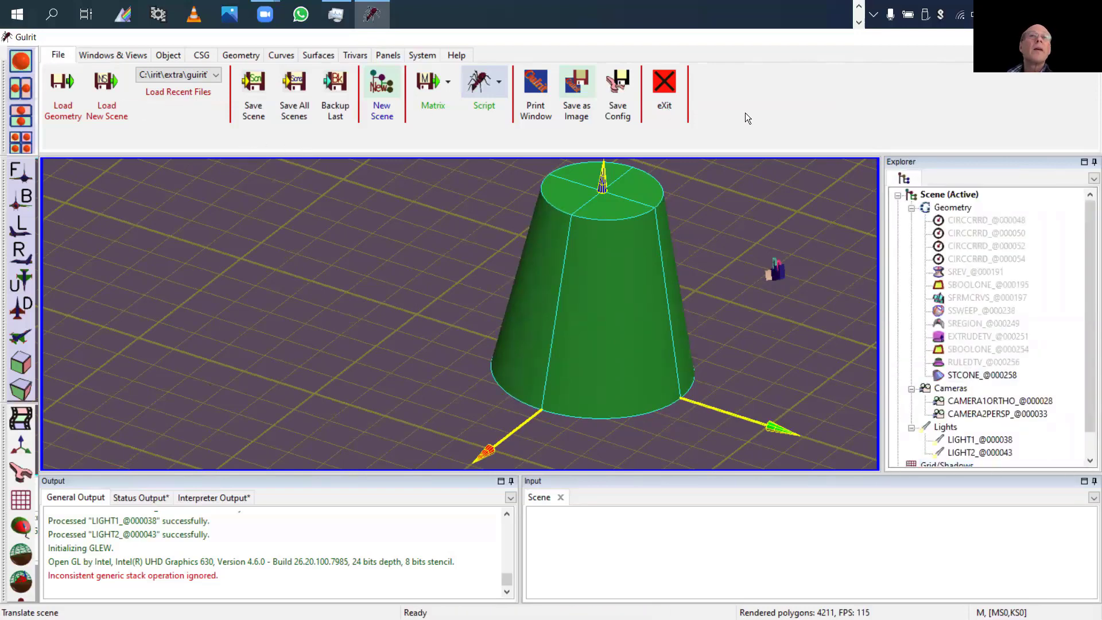
Step: Delete the truncated cone from the scene
click(973, 375)
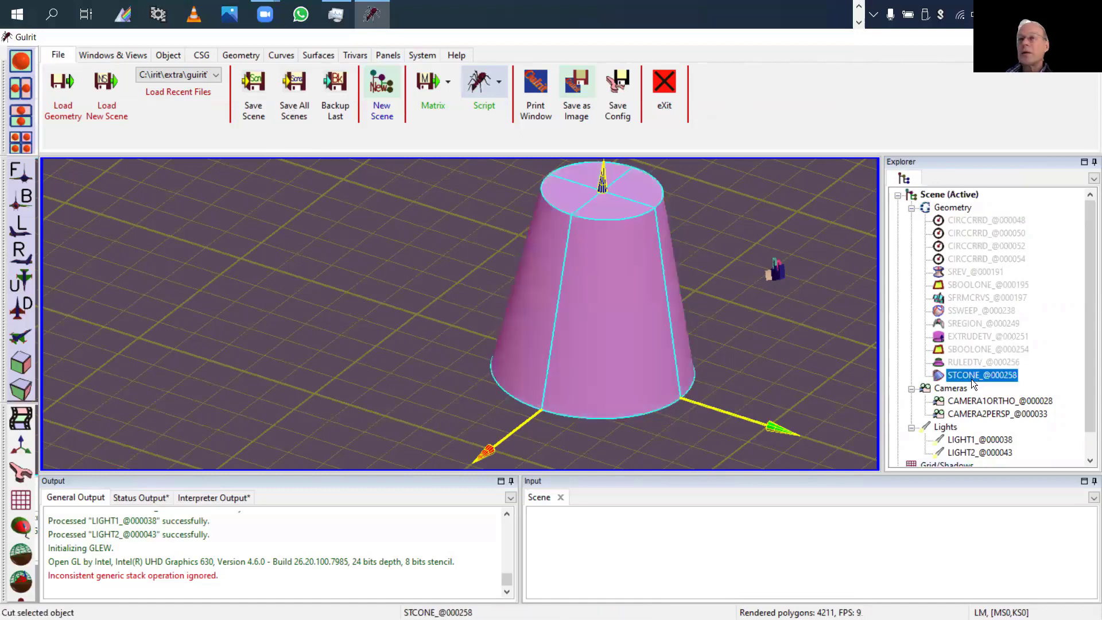
key(Delete)
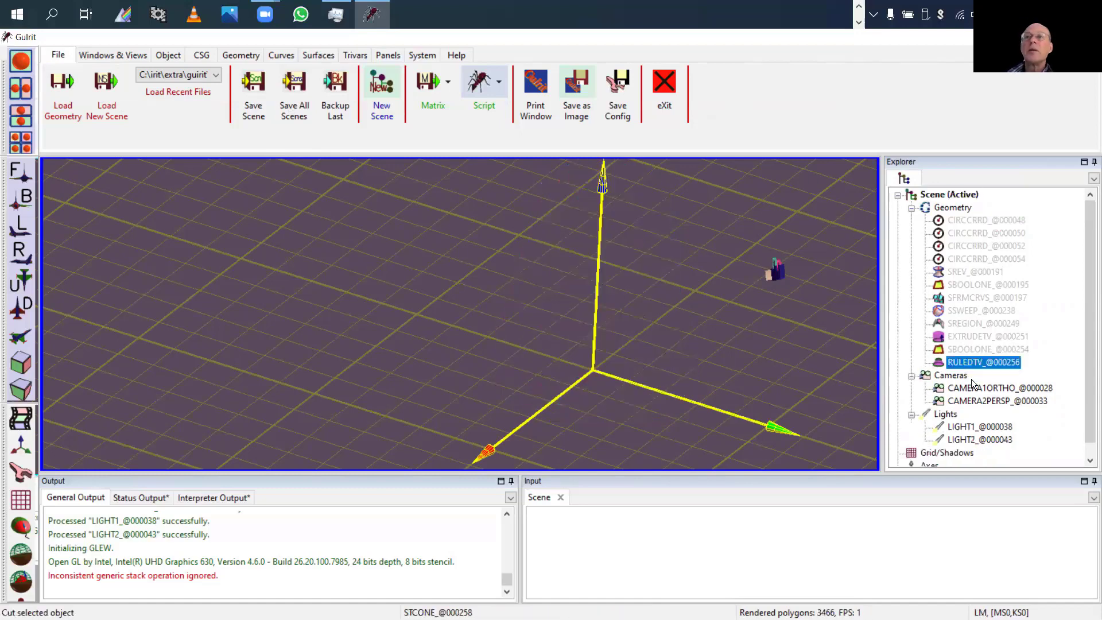
Step: Delete all the remaining geometry objects from the scene, starting at the first circle, and restore the isometric view
click(975, 220)
key(Delete)
key(Delete)
key(Delete)
key(Delete)
key(Delete)
key(Delete)
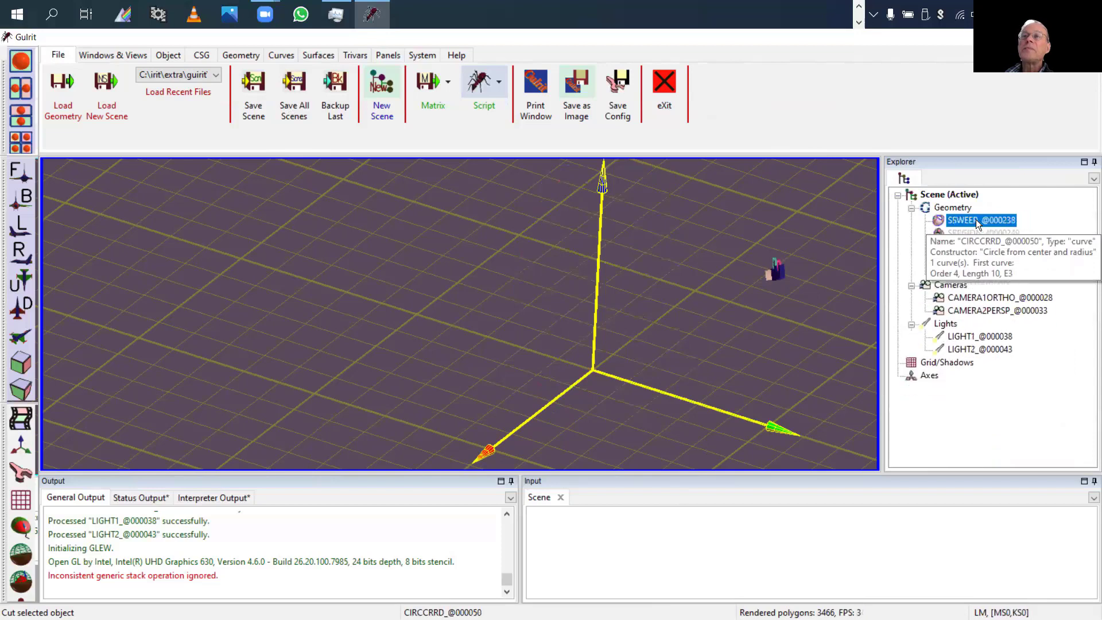
key(Delete)
key(Delete)
key(Delete)
key(Delete)
key(Delete)
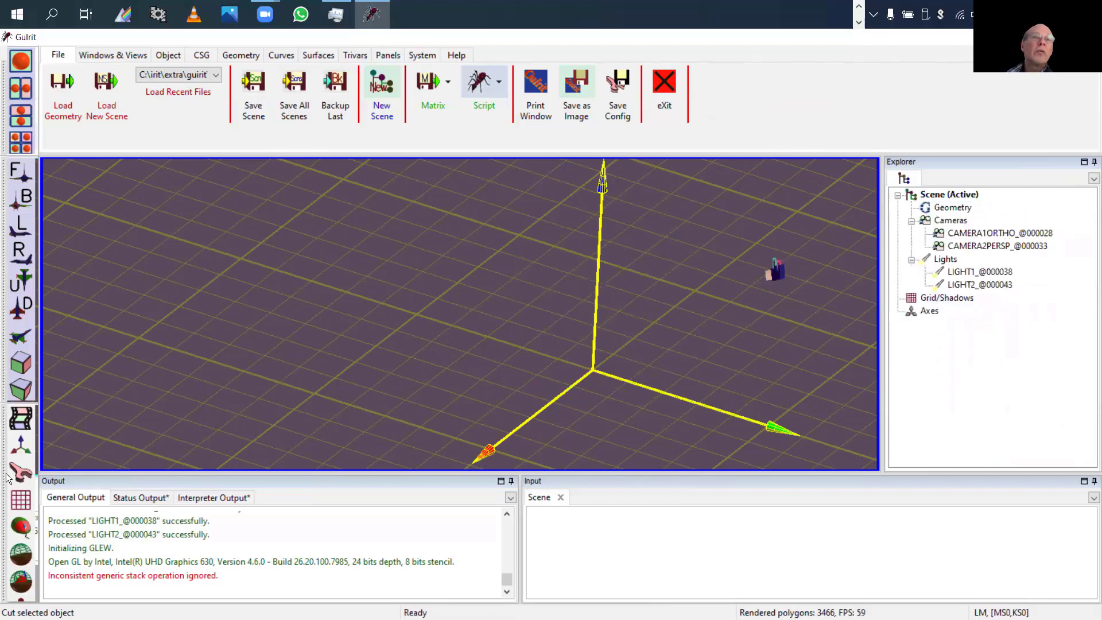
click(21, 336)
right_drag(443, 381, 530, 360)
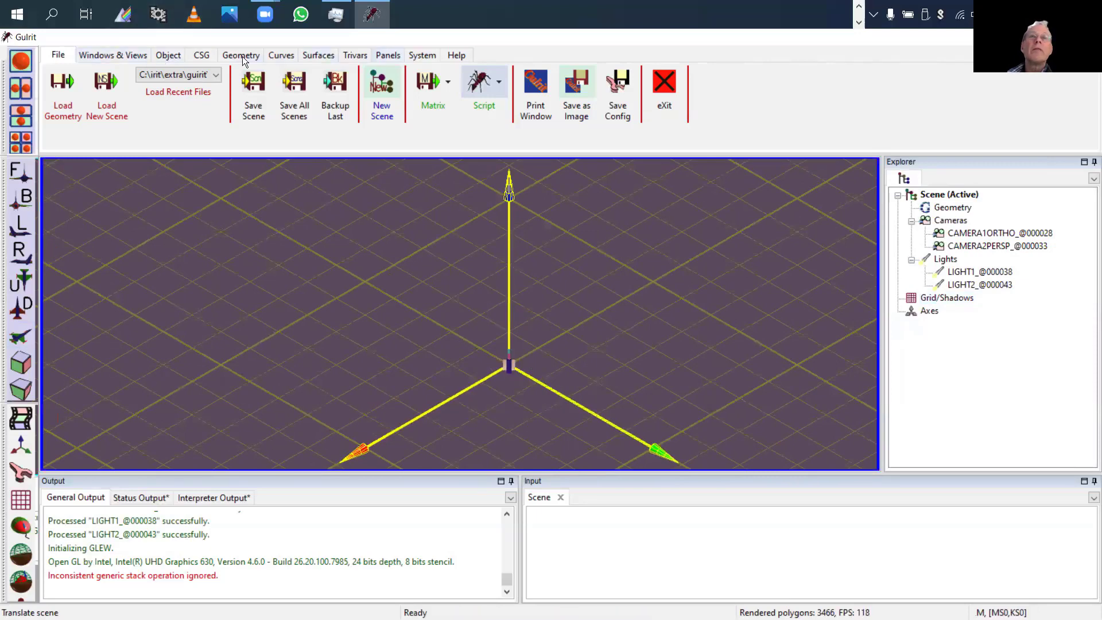
Step: Examine the settings for aggregating an object in a volume trivariate and cancel without creating anything
click(170, 56)
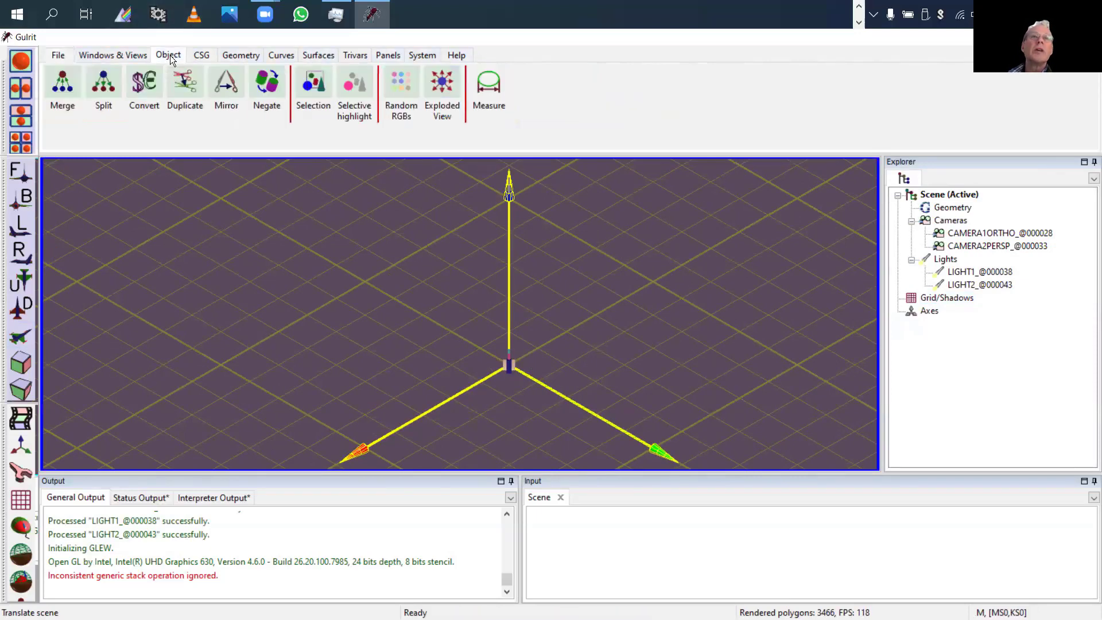
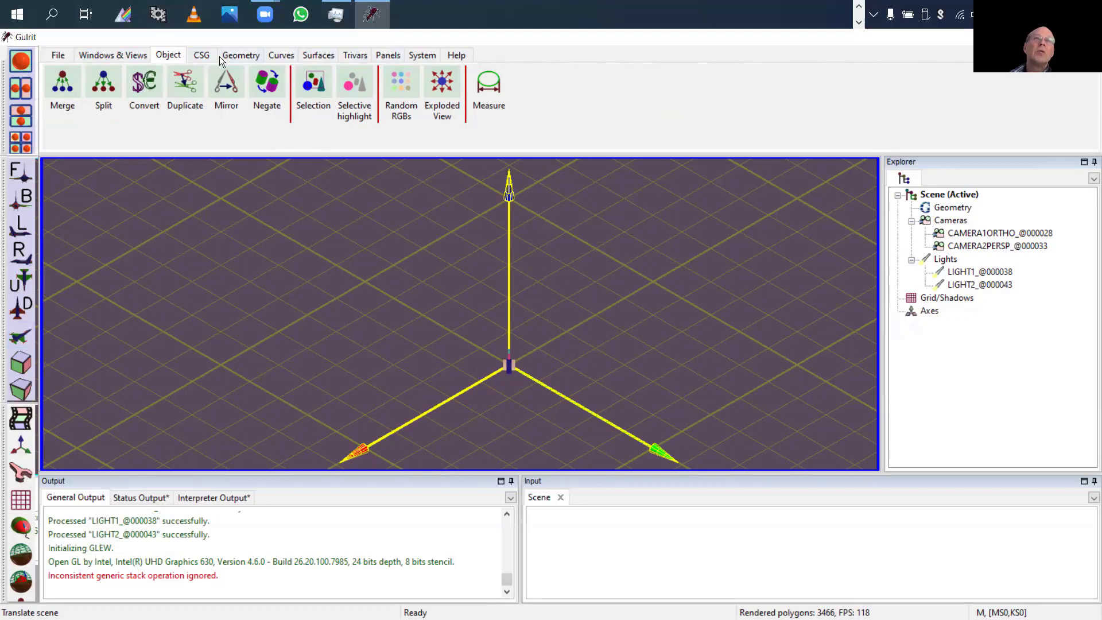
click(233, 54)
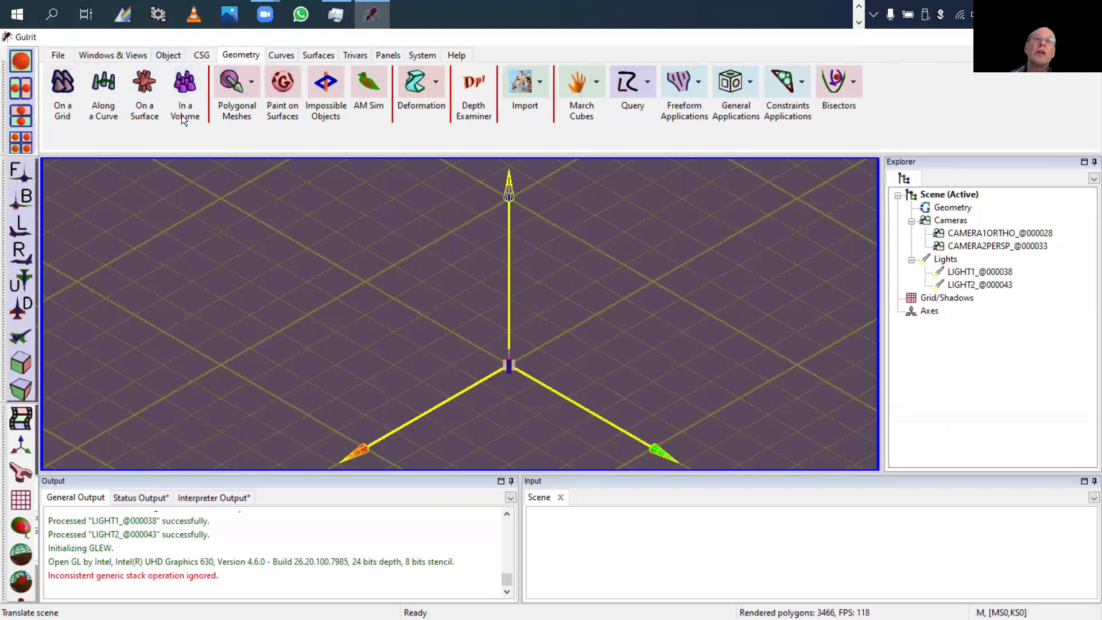
click(186, 84)
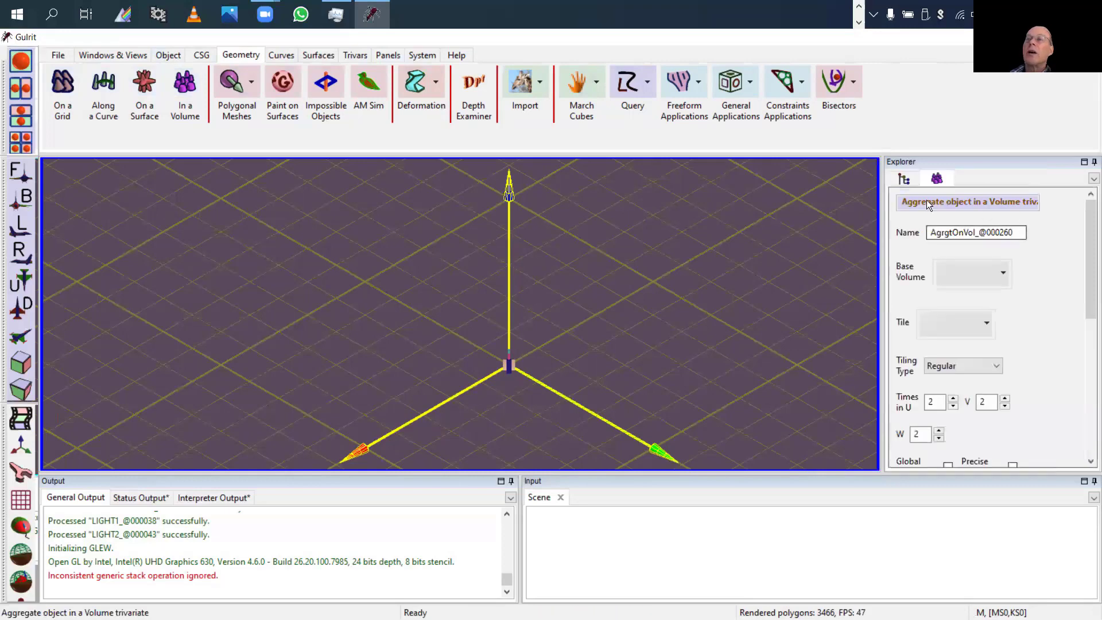
drag(1089, 252, 1090, 390)
click(1011, 454)
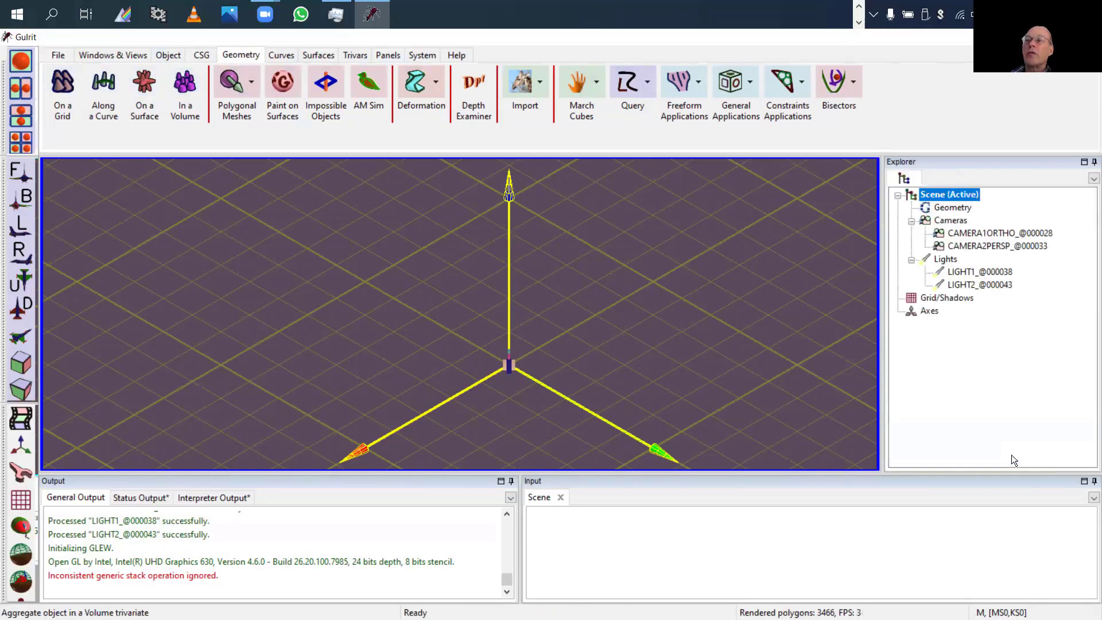
Step: Start loading a geometry file and browse to the guirit folder inside irit/extra
click(298, 248)
key(ctrl+o)
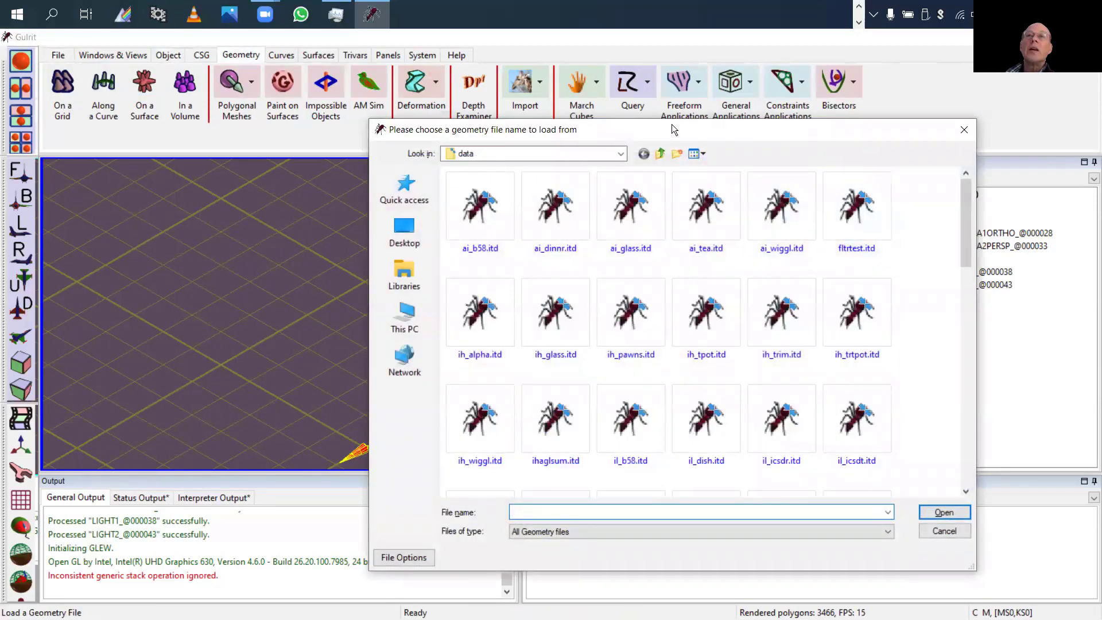
click(659, 153)
click(659, 153)
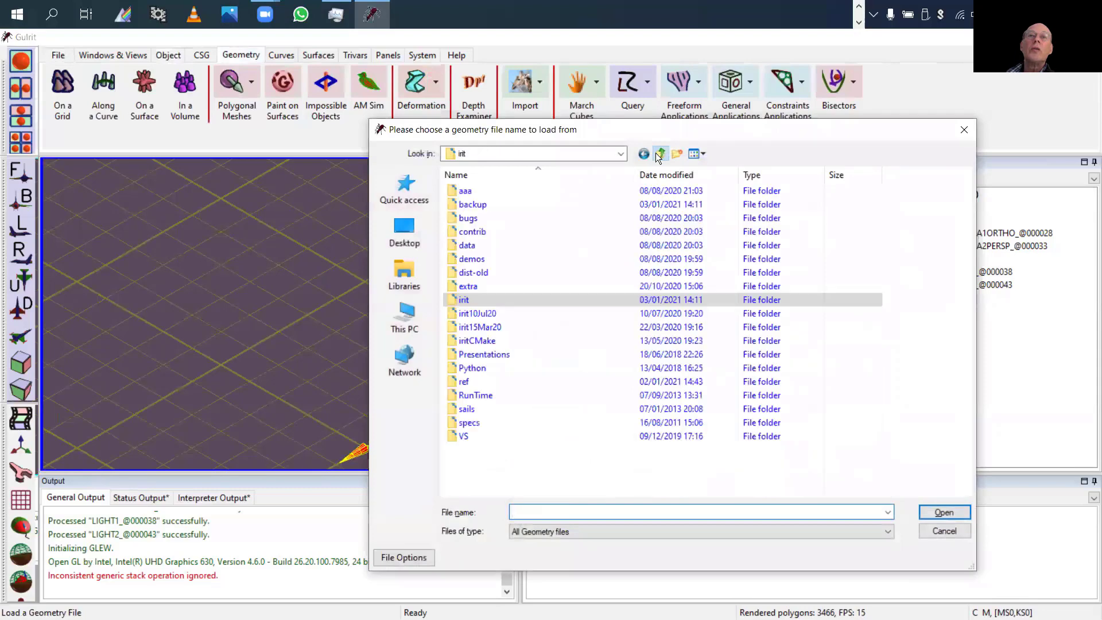
double_click(481, 286)
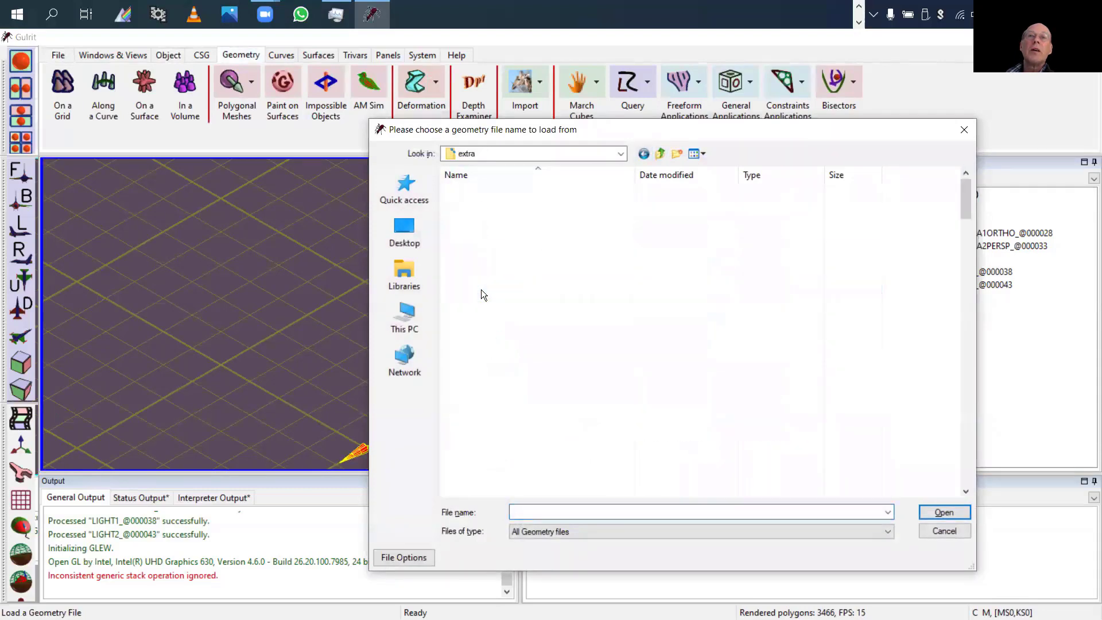
scroll(511, 338, down, 7)
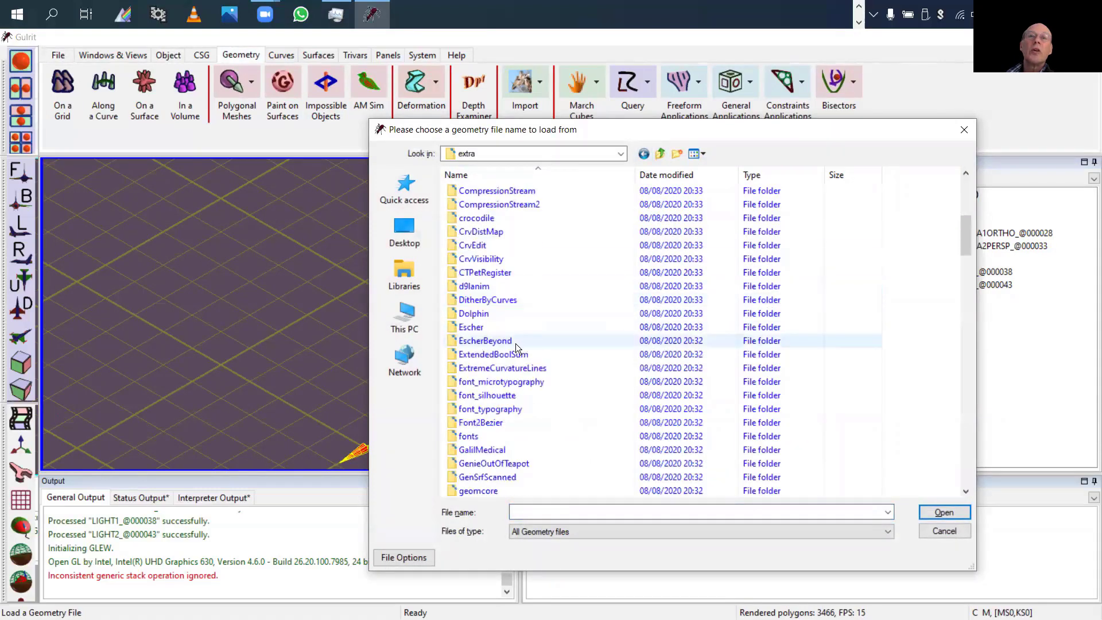
scroll(487, 401, down, 4)
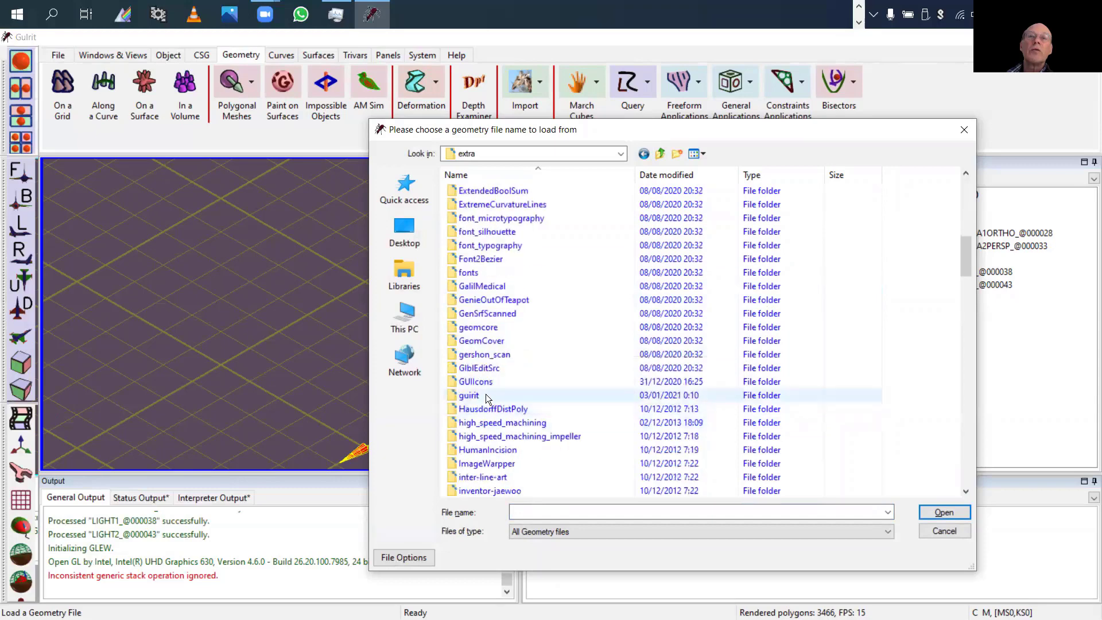
double_click(486, 394)
Step: Load MSDuckSquareTubes.gtd from the DDM folder in guirit/Src/Models
double_click(482, 285)
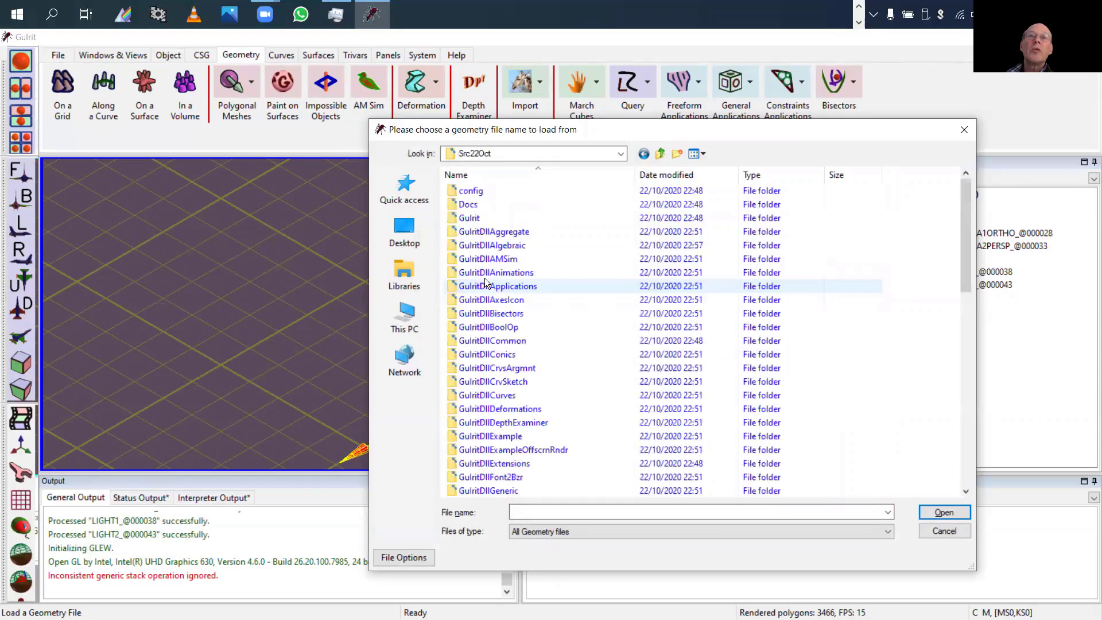
click(660, 153)
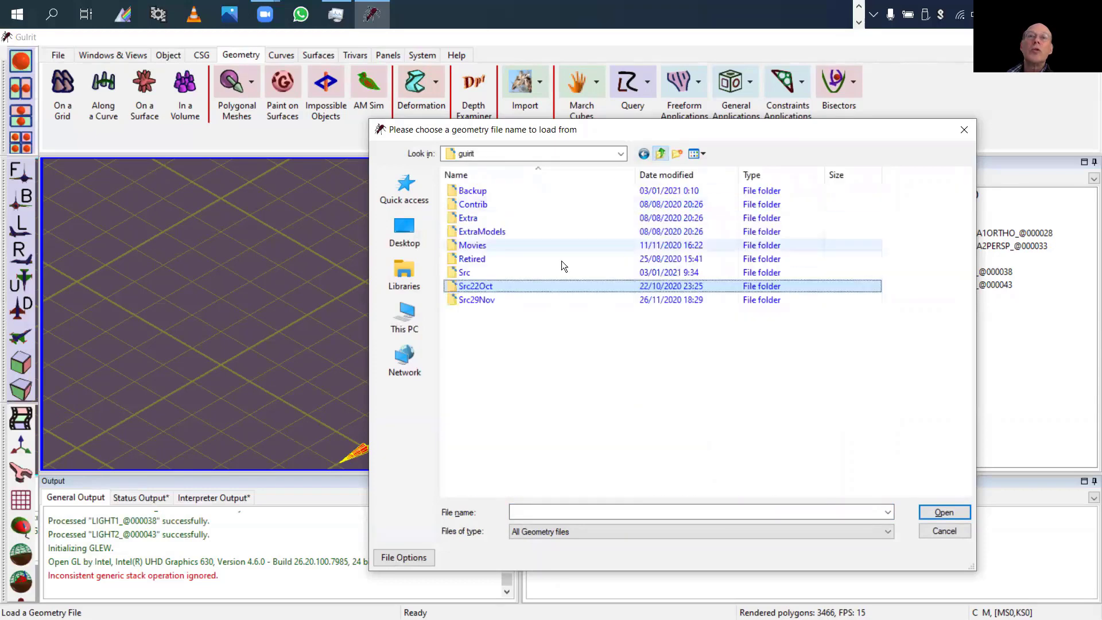
double_click(471, 275)
scroll(493, 264, down, 8)
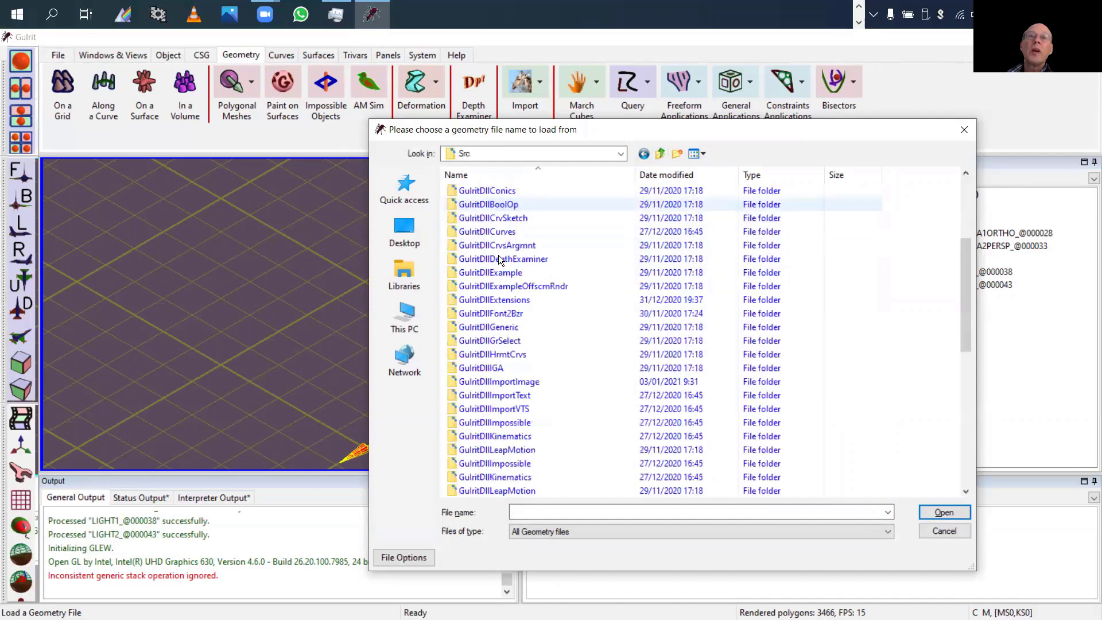
double_click(479, 396)
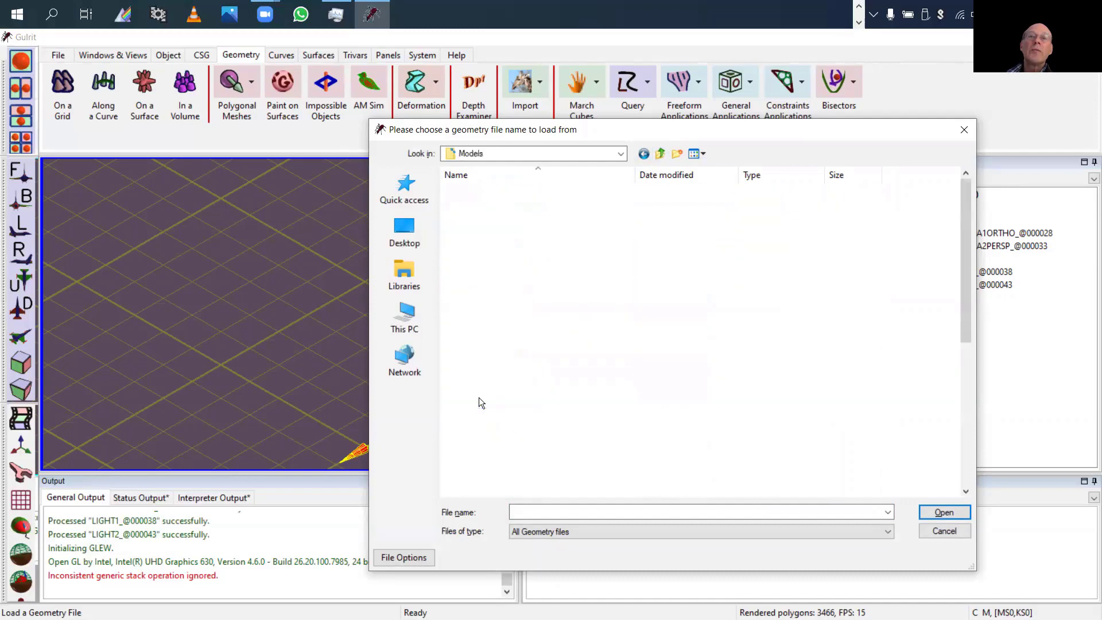
double_click(483, 218)
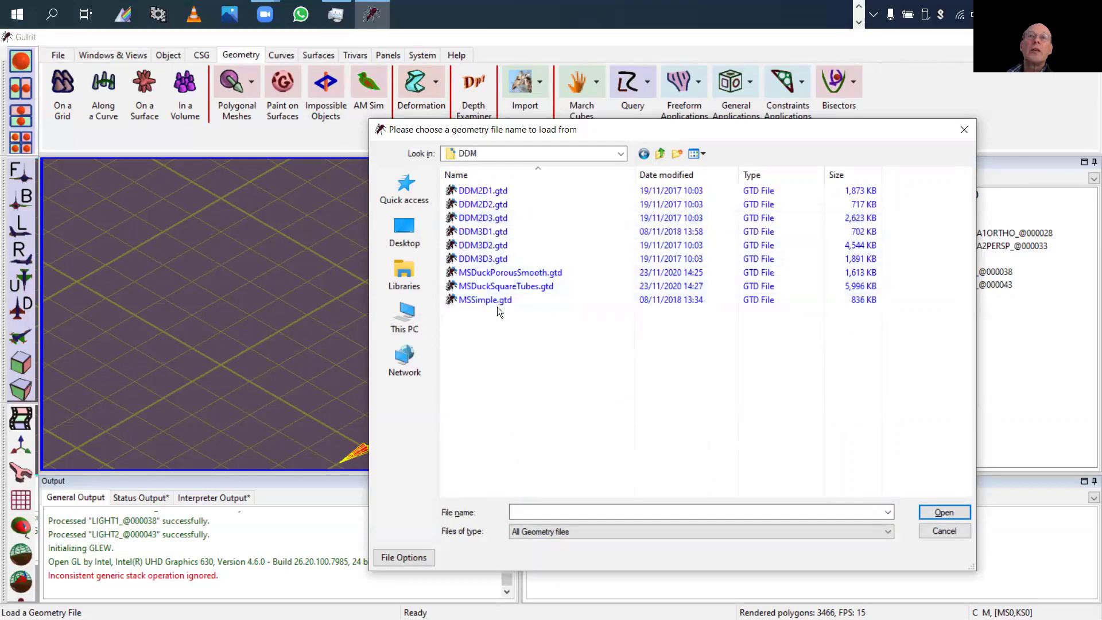
double_click(504, 285)
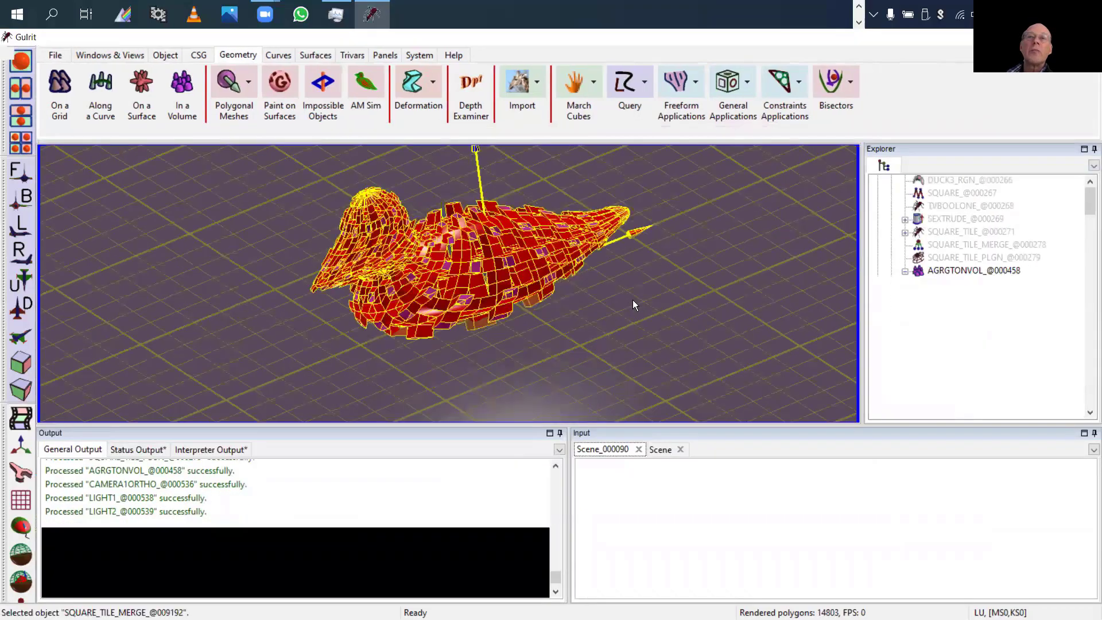
Step: Inspect the tiled duck, collapse its list of tile elements, and hide the aggregate AGRGTONVOL_@000458
drag(632, 300, 598, 315)
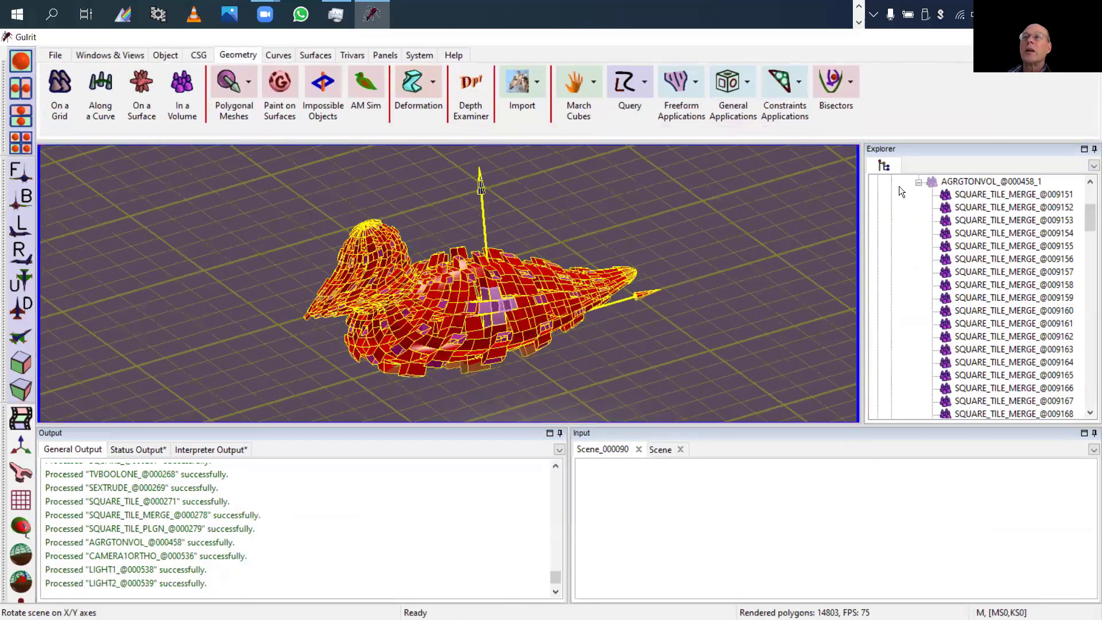
click(918, 182)
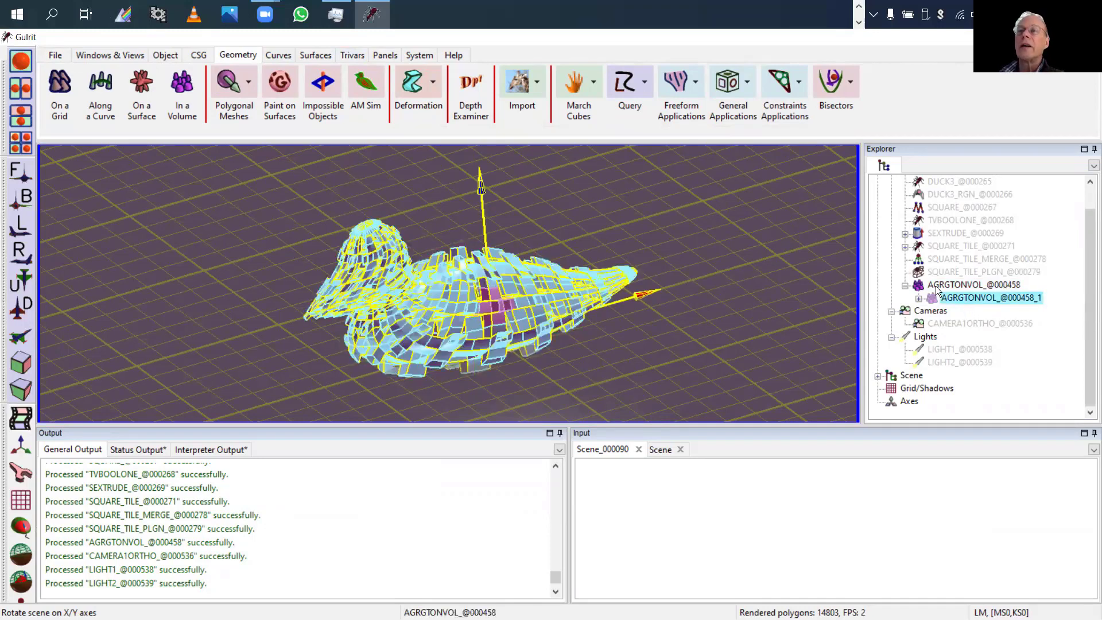
click(958, 284)
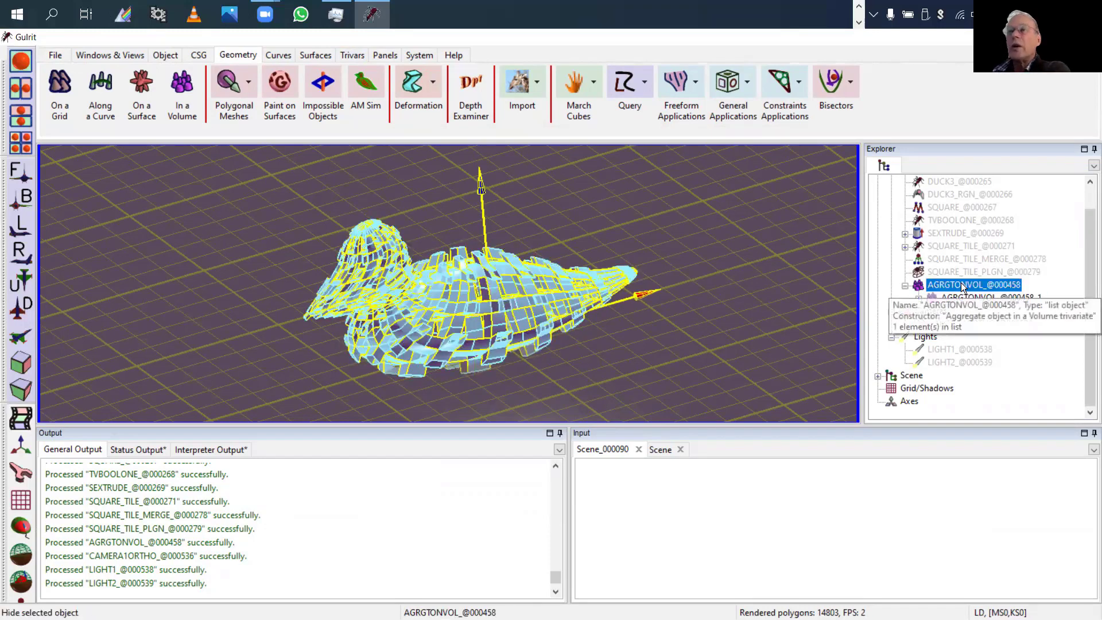
double_click(961, 285)
scroll(996, 266, up, 1)
scroll(994, 275, down, 1)
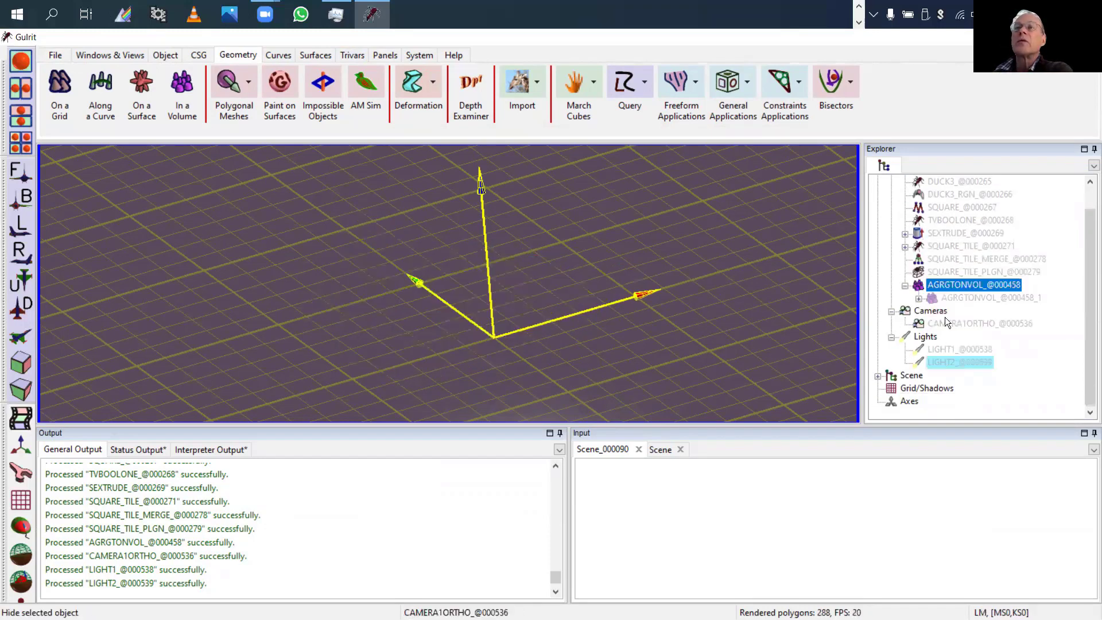
Step: Show the duck trivariate TVBOOLONE_@000268 on its own, inspect it at an angle, and hide it
double_click(966, 219)
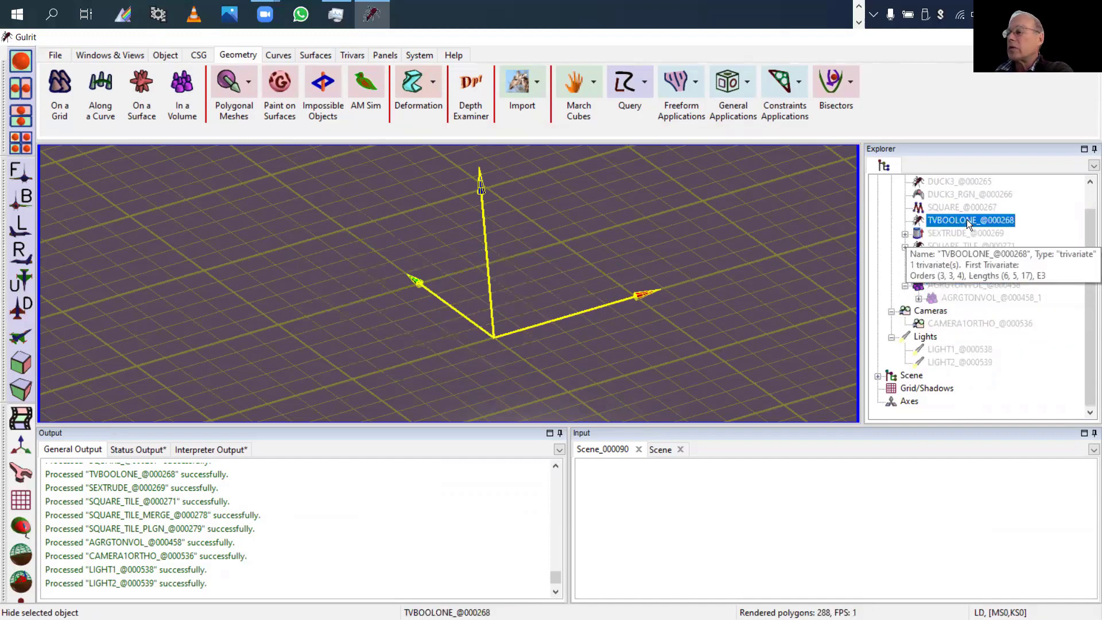
drag(636, 369, 673, 348)
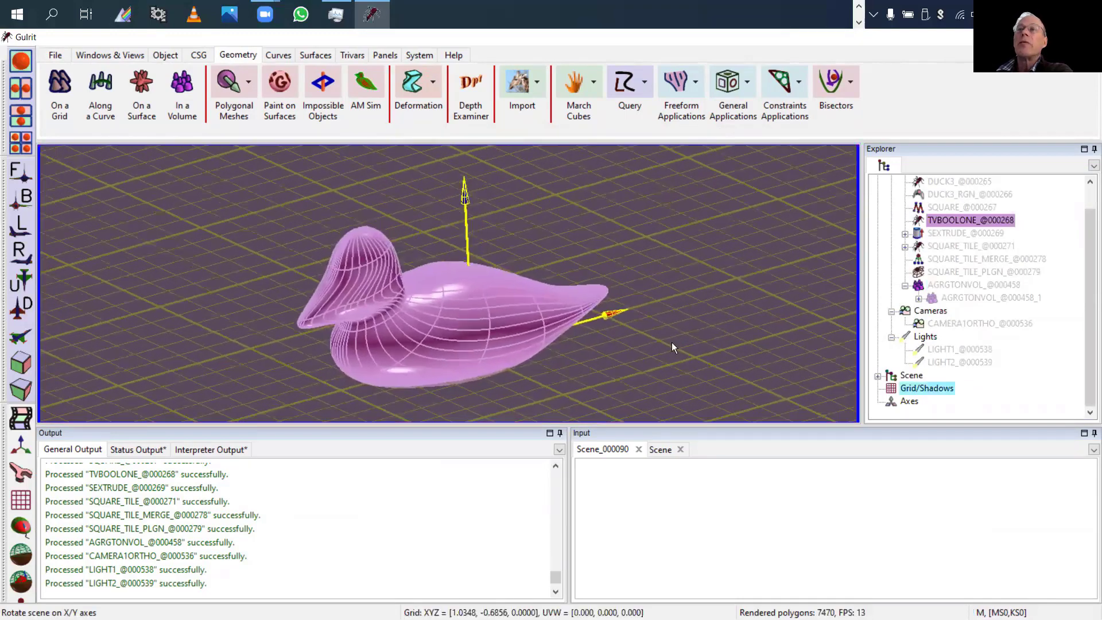
double_click(964, 221)
Step: Show and hide the duck surface DUCK3_RGN_@000266, and do the same with the TVBOOLONE_@000268 trivariate
double_click(962, 197)
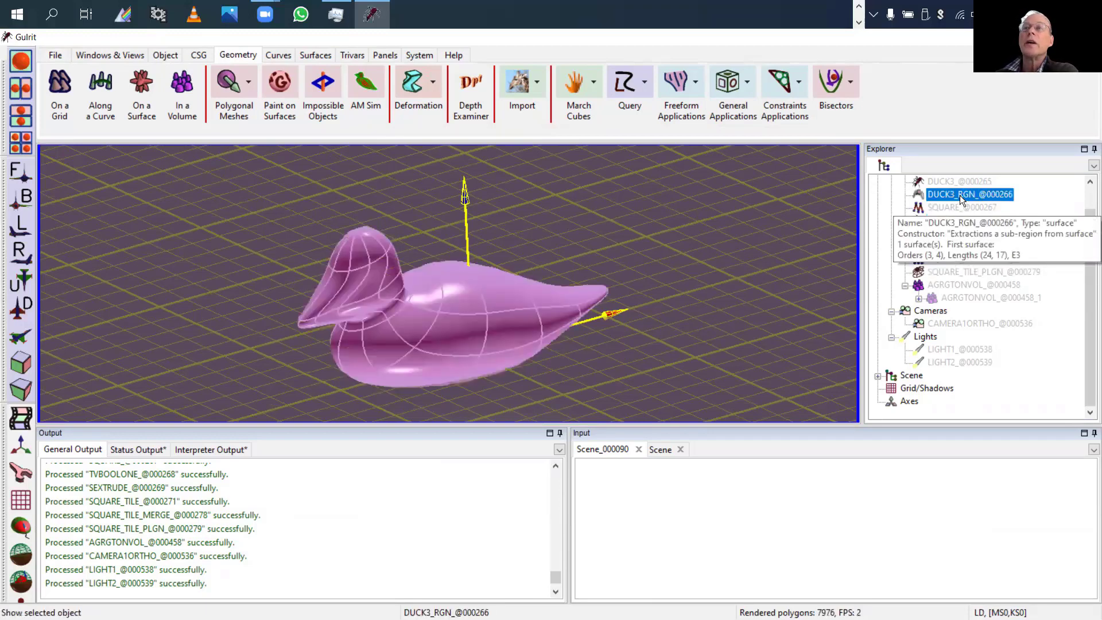
double_click(960, 195)
click(956, 218)
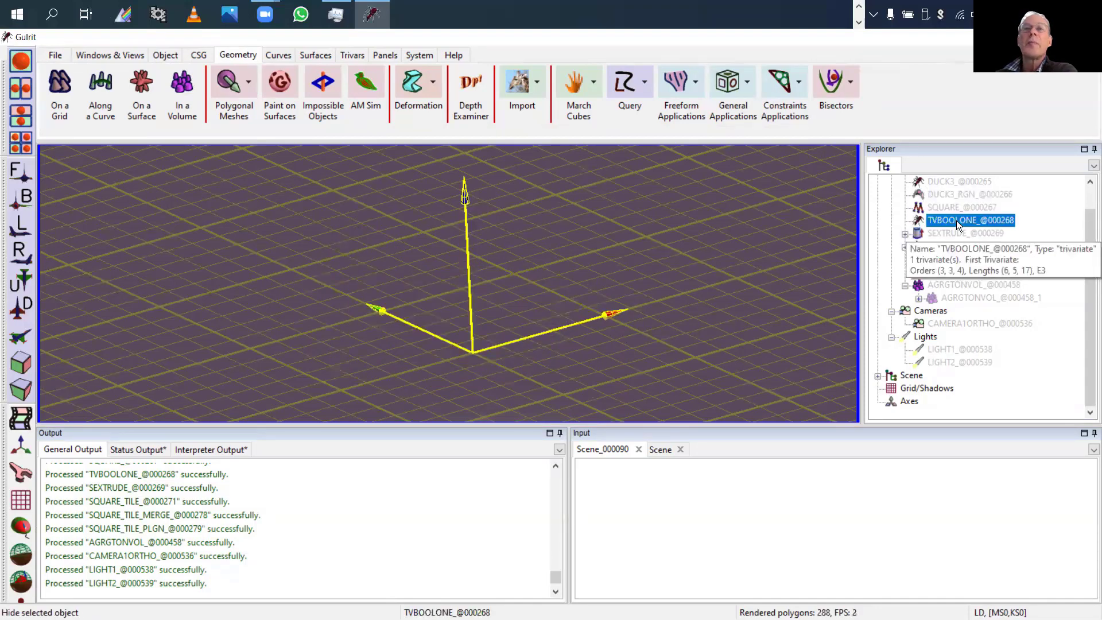
double_click(956, 220)
double_click(956, 220)
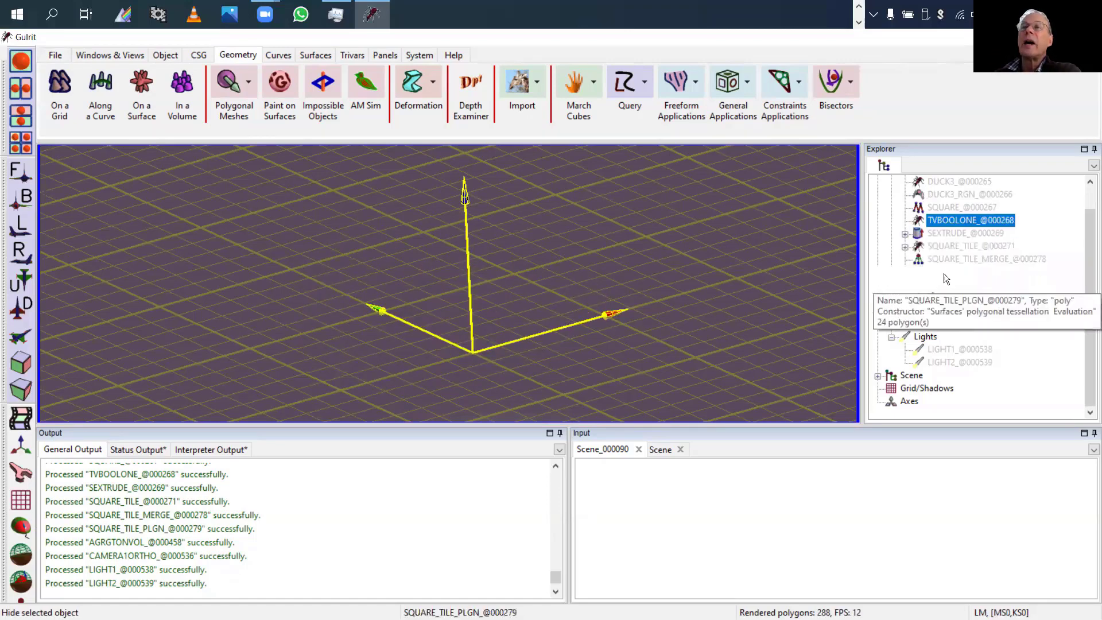
Step: Show the SQUARE_TILE_@000271 tile, examine the arrangement of its square tubes, and hide it
click(947, 247)
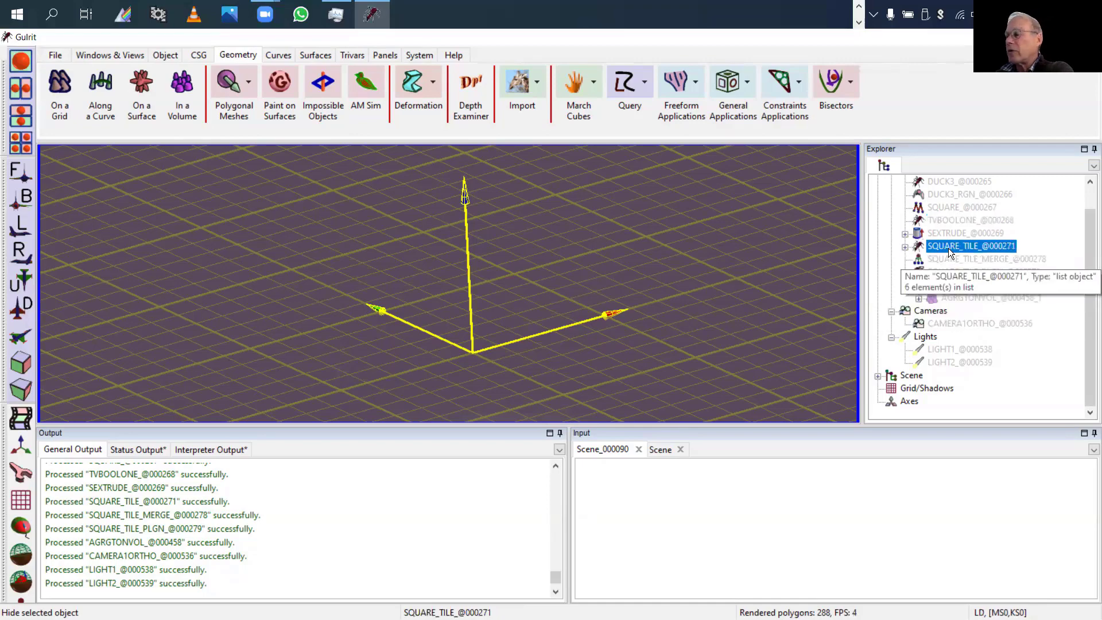
double_click(948, 248)
scroll(673, 288, down, 5)
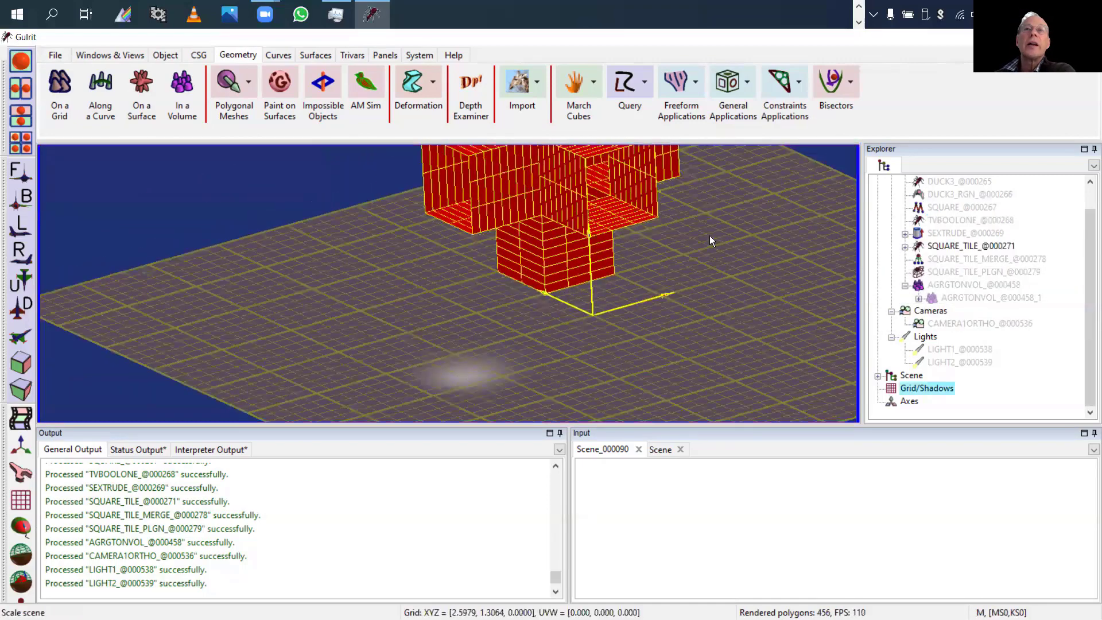
middle_drag(709, 236, 676, 349)
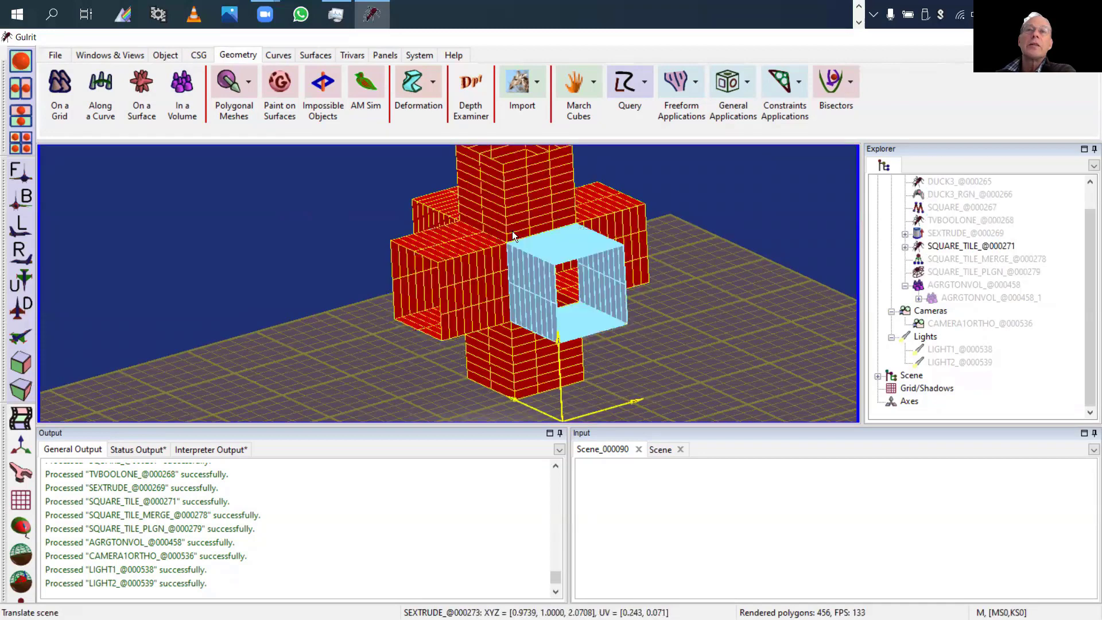
mouse_move(548, 264)
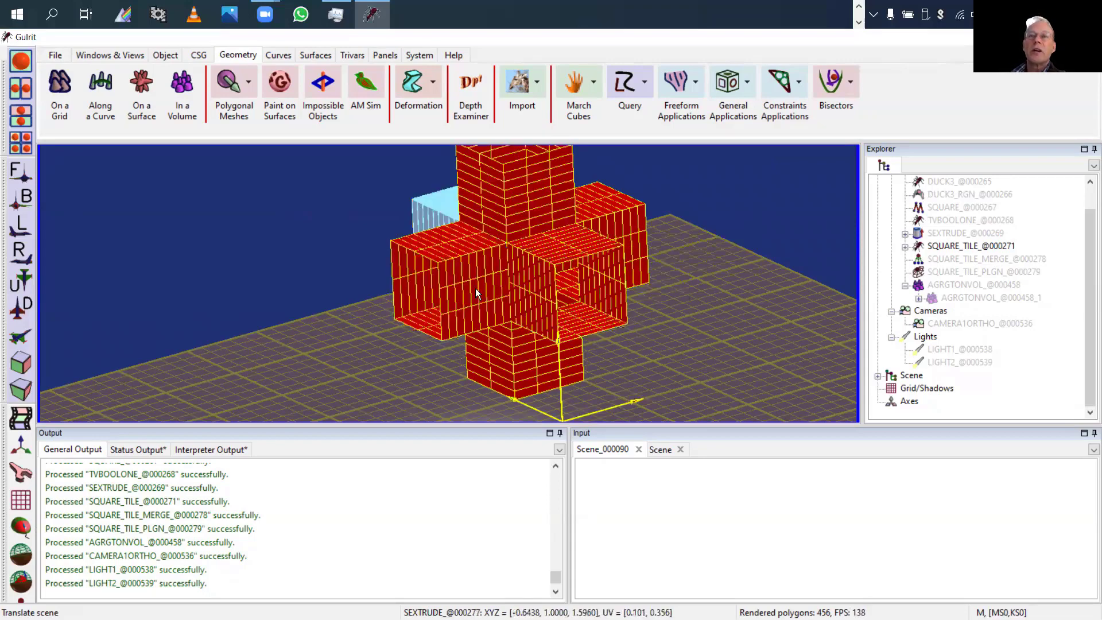
click(938, 248)
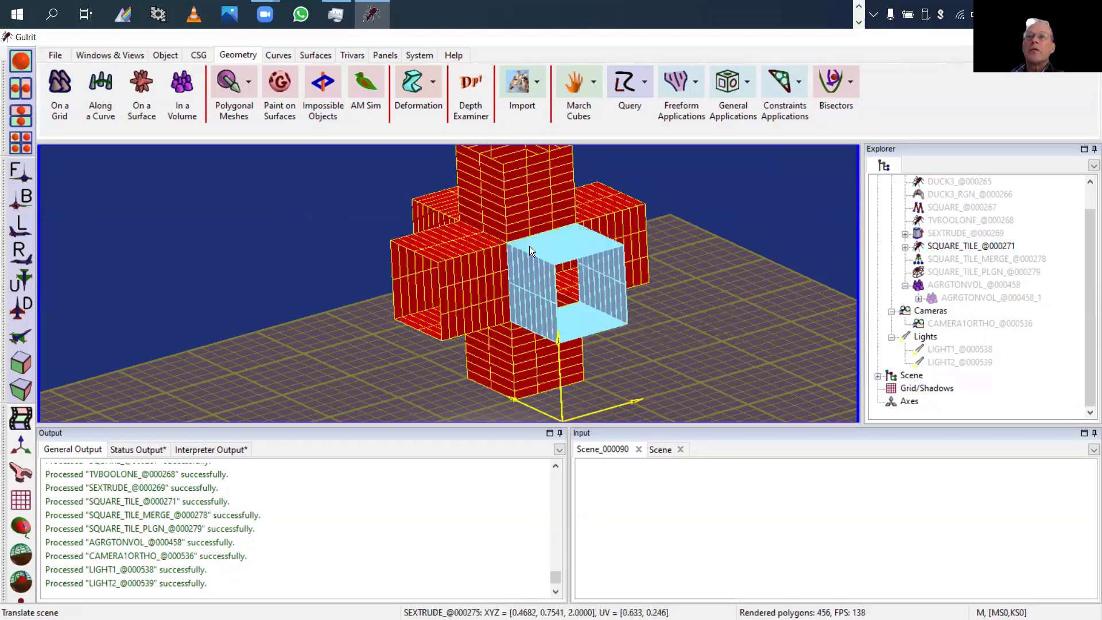
click(959, 245)
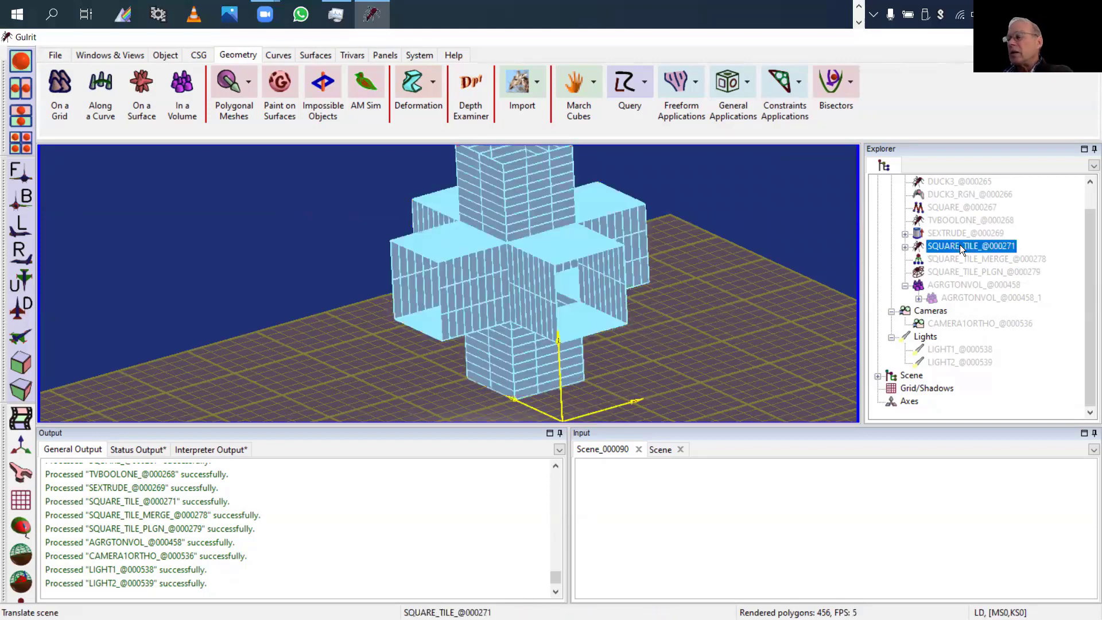
middle_click(959, 246)
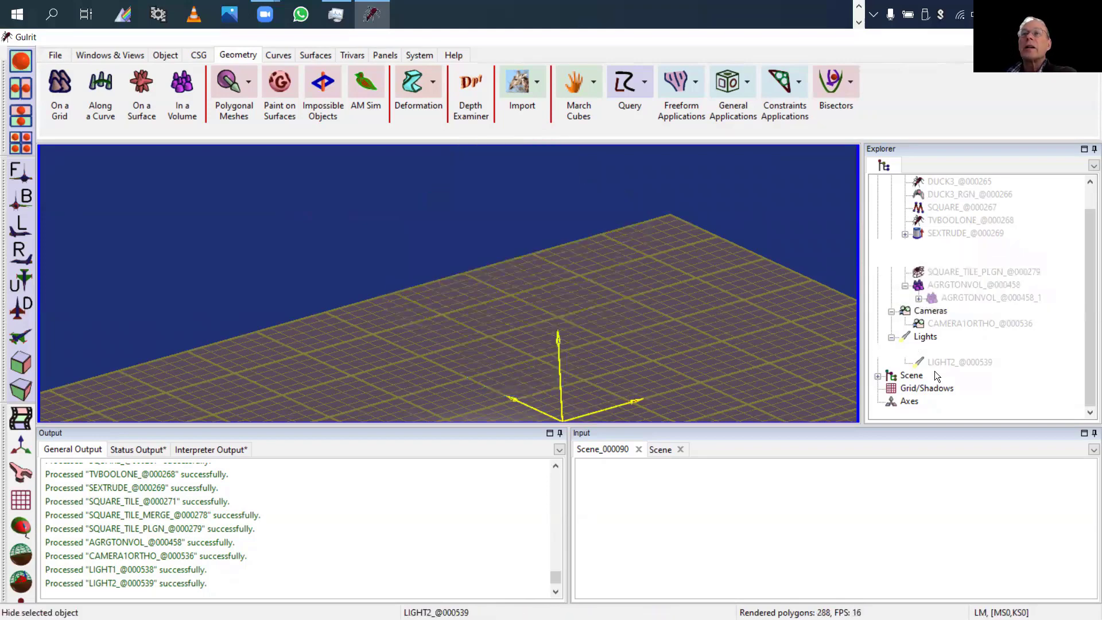
Step: Show the tiled duck AGRGTONVOL_@000458 and frame it in a closer view
click(947, 285)
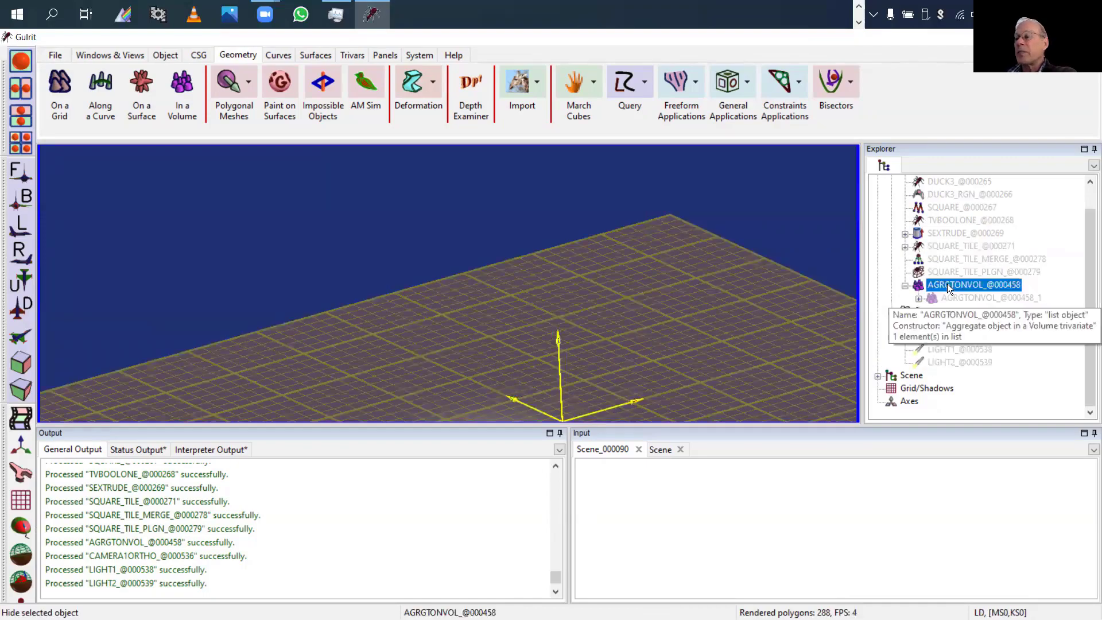
middle_click(946, 286)
right_drag(739, 291, 680, 215)
middle_drag(618, 292, 754, 272)
right_drag(754, 272, 809, 213)
Step: Edit the geometry of AGRGTONVOL_@000458, set its tile repetitions in U to 2, and inspect the finer tiling
right_click(975, 285)
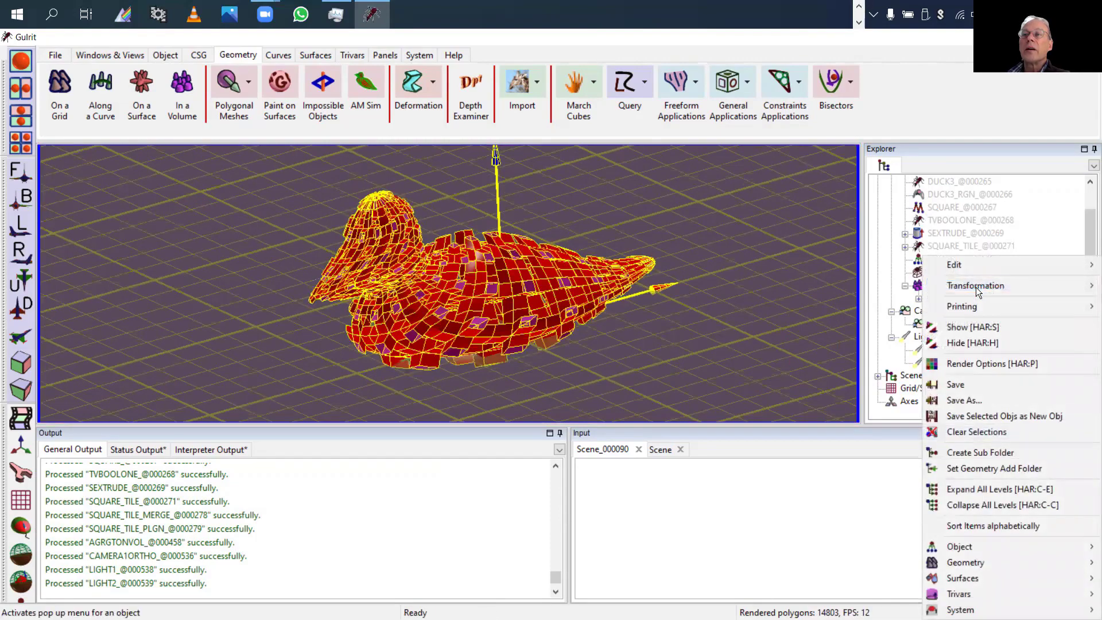
mouse_move(961, 268)
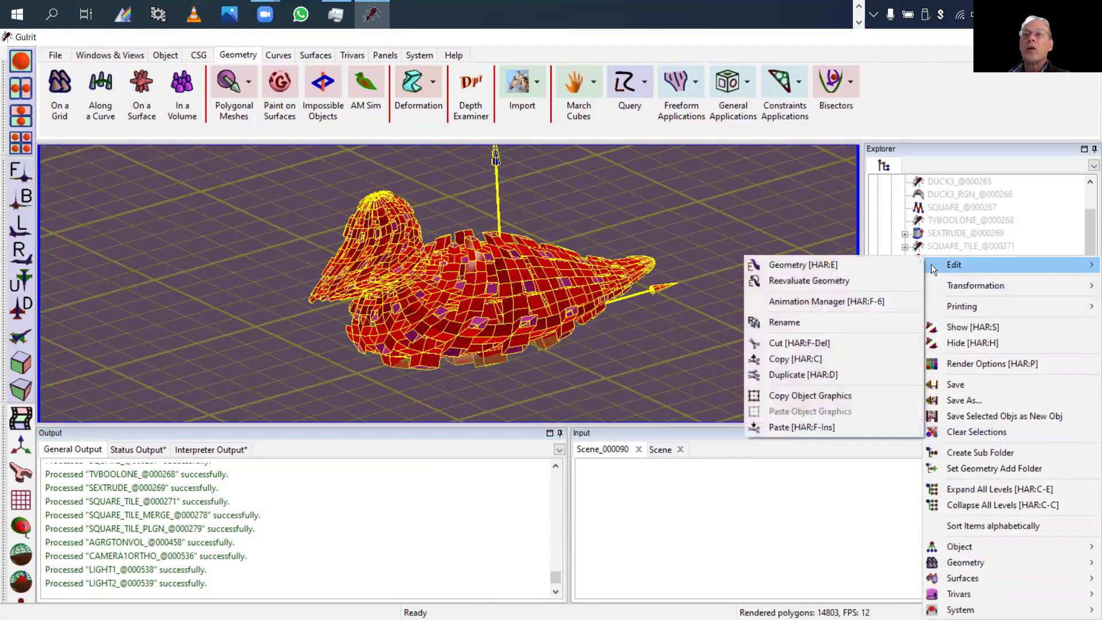
click(830, 264)
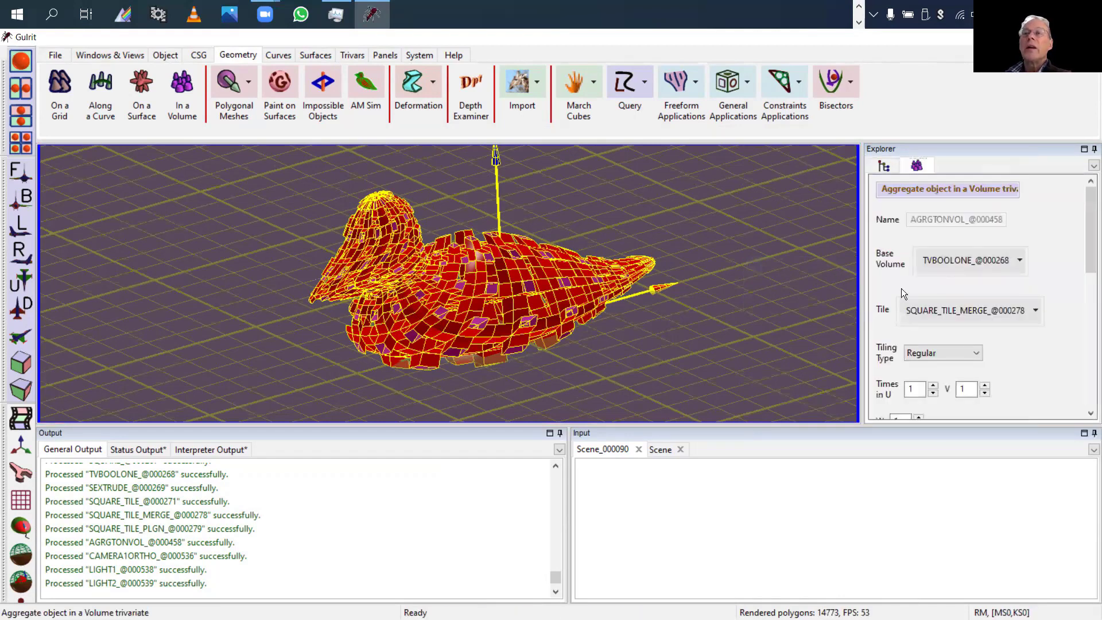
mouse_move(1090, 269)
mouse_down()
mouse_move(1089, 303)
mouse_move(1088, 269)
mouse_up()
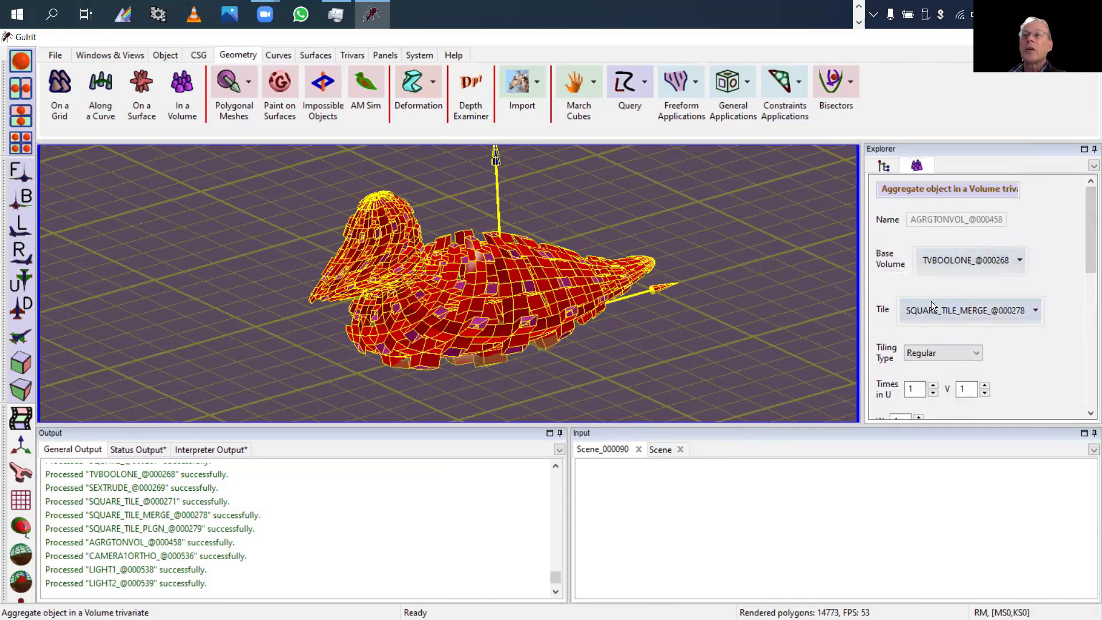
scroll(924, 304, down, 4)
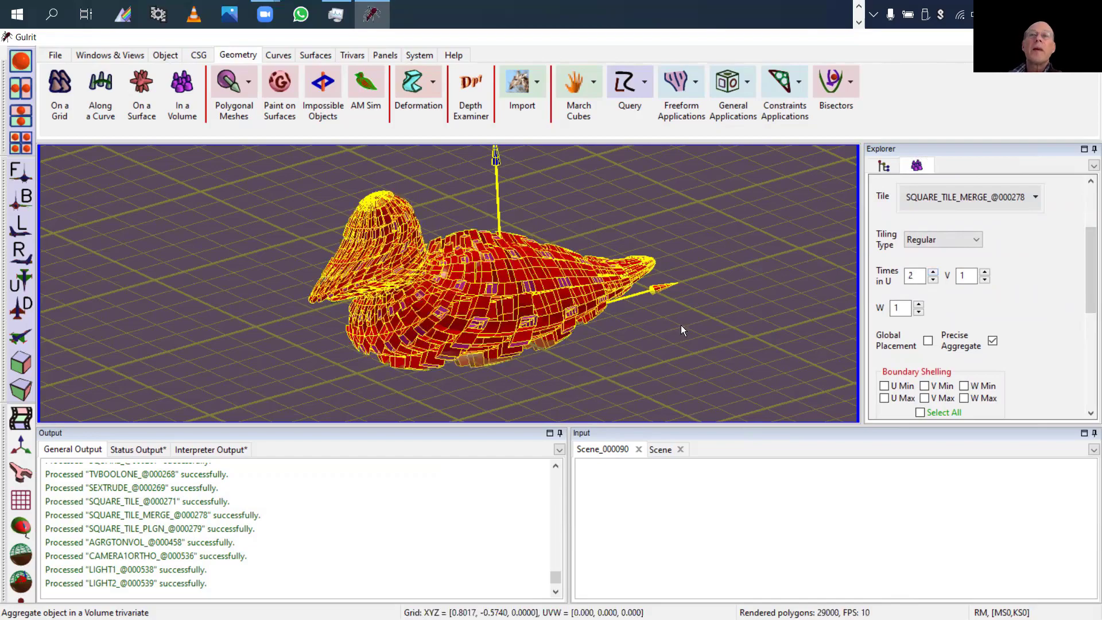
drag(680, 324, 800, 322)
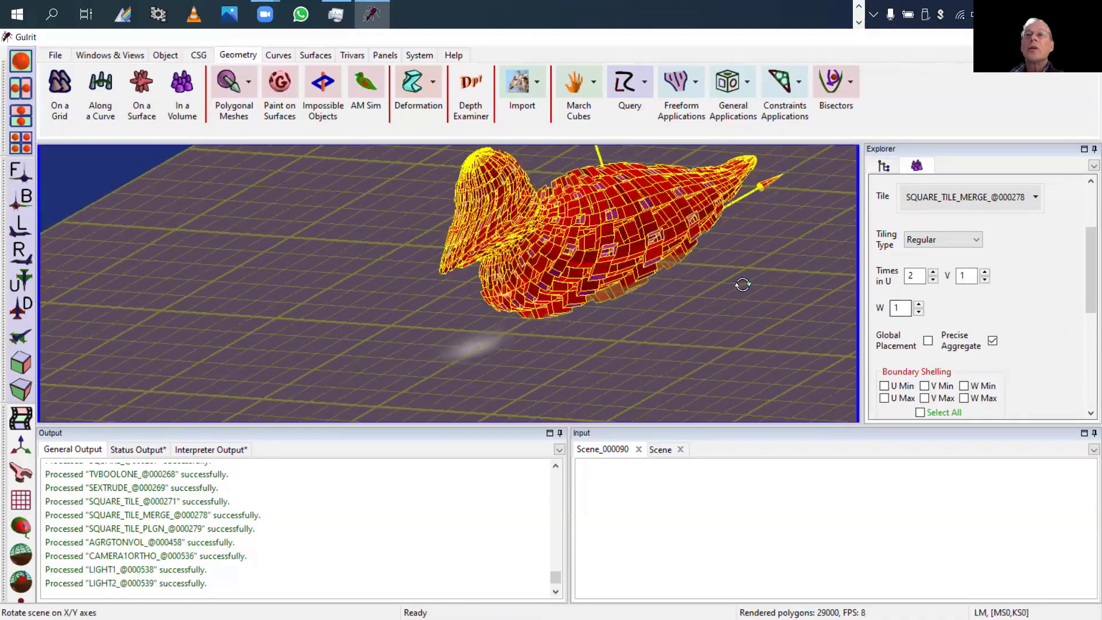
Step: Set the aggregate's tile repetitions to 2 in V and 2 in W, and accept the edited geometry
drag(738, 285, 711, 305)
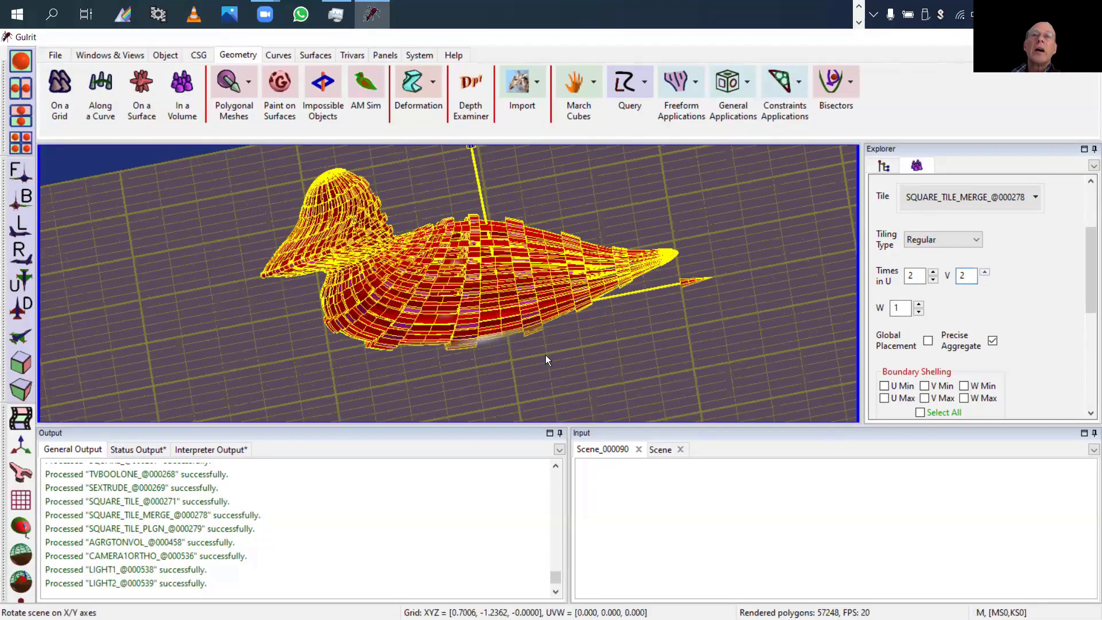
drag(545, 355, 588, 390)
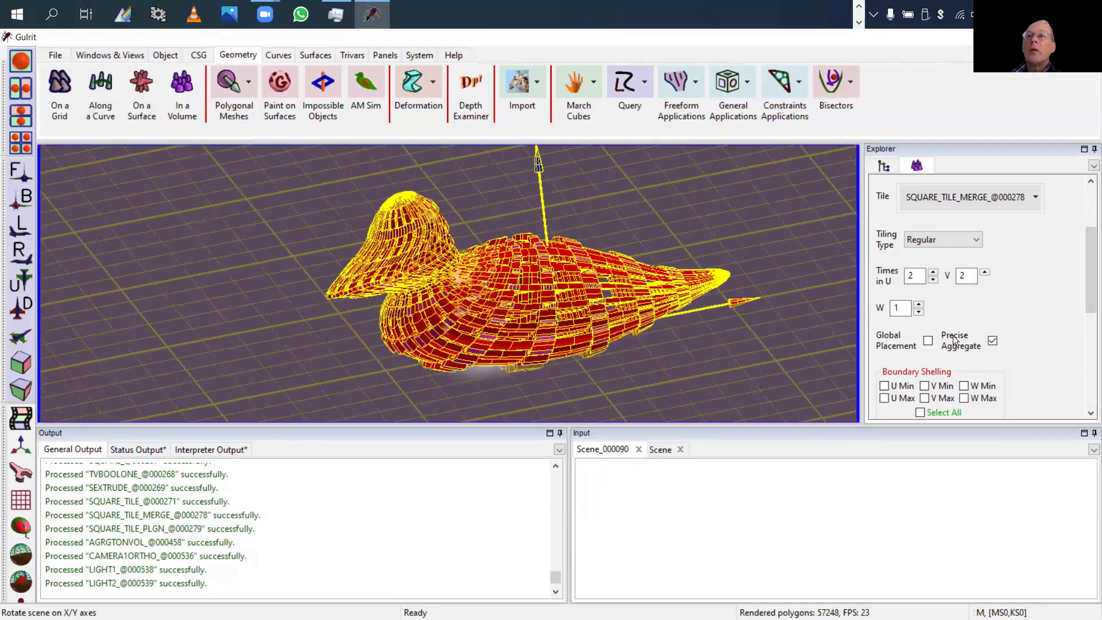
click(919, 303)
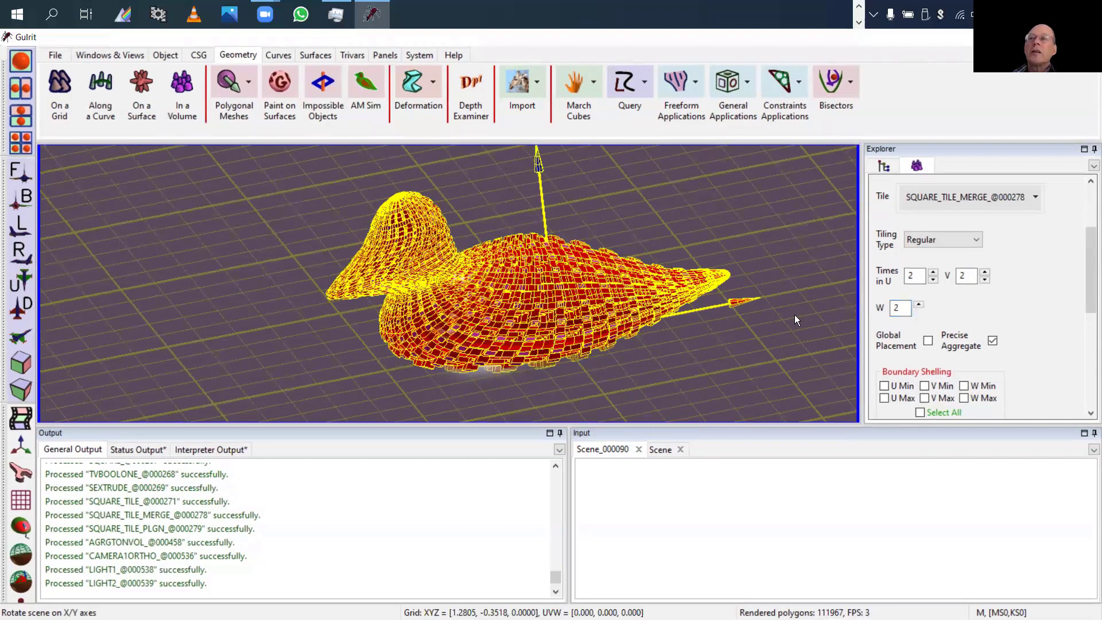
drag(1090, 269, 926, 411)
drag(1088, 305, 1084, 405)
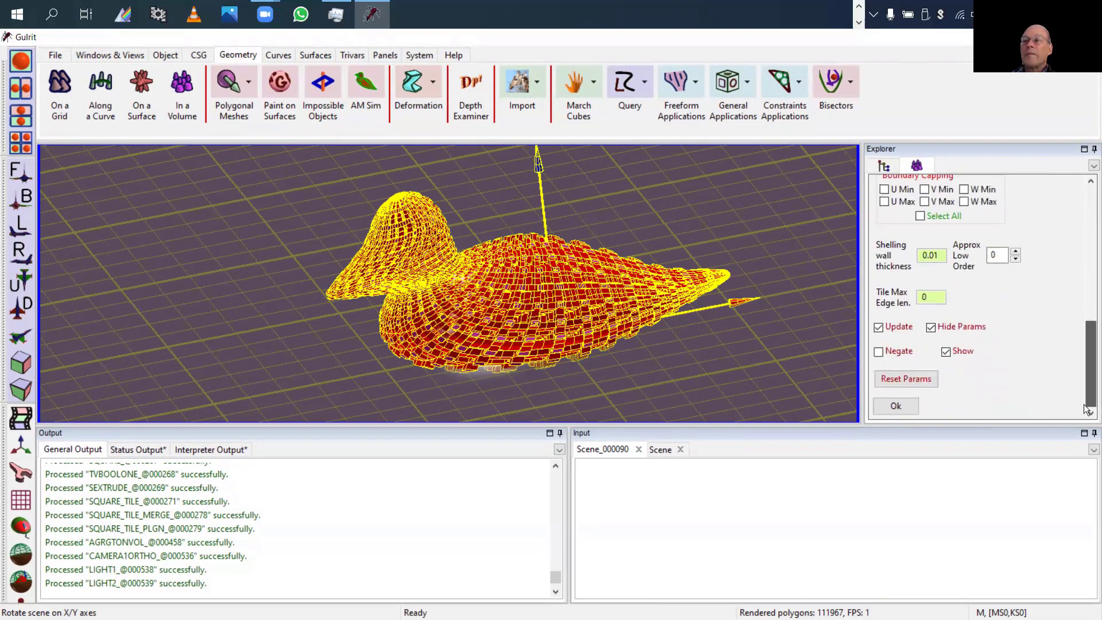
click(898, 407)
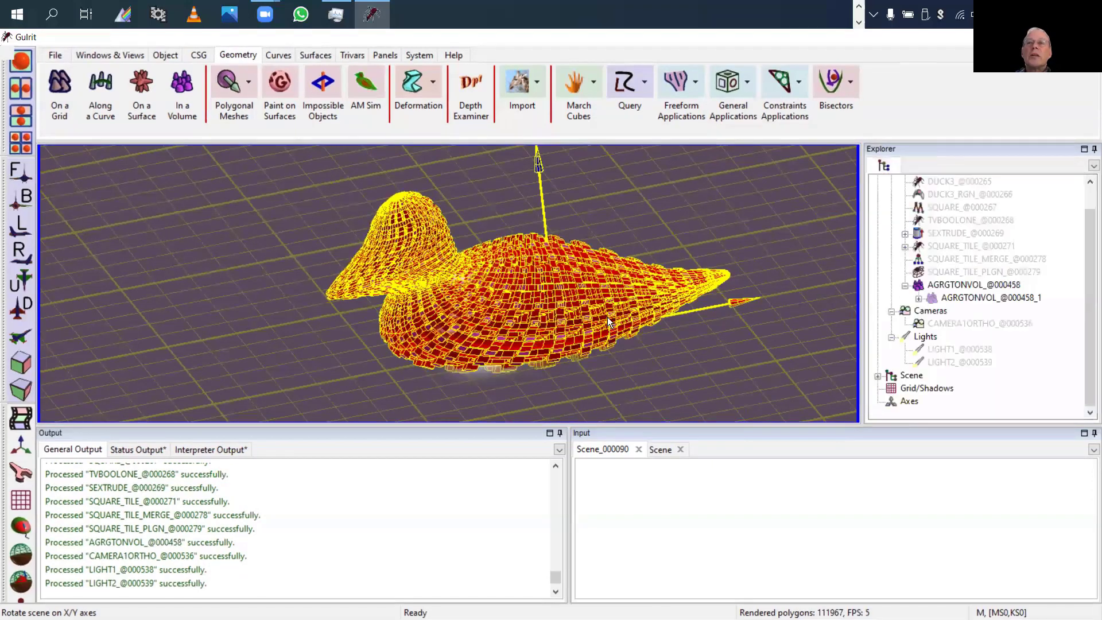
Step: Assign randomized Front Face RGB colors to the tiles of AGRGTONVOL_@000458
right_drag(655, 303, 592, 300)
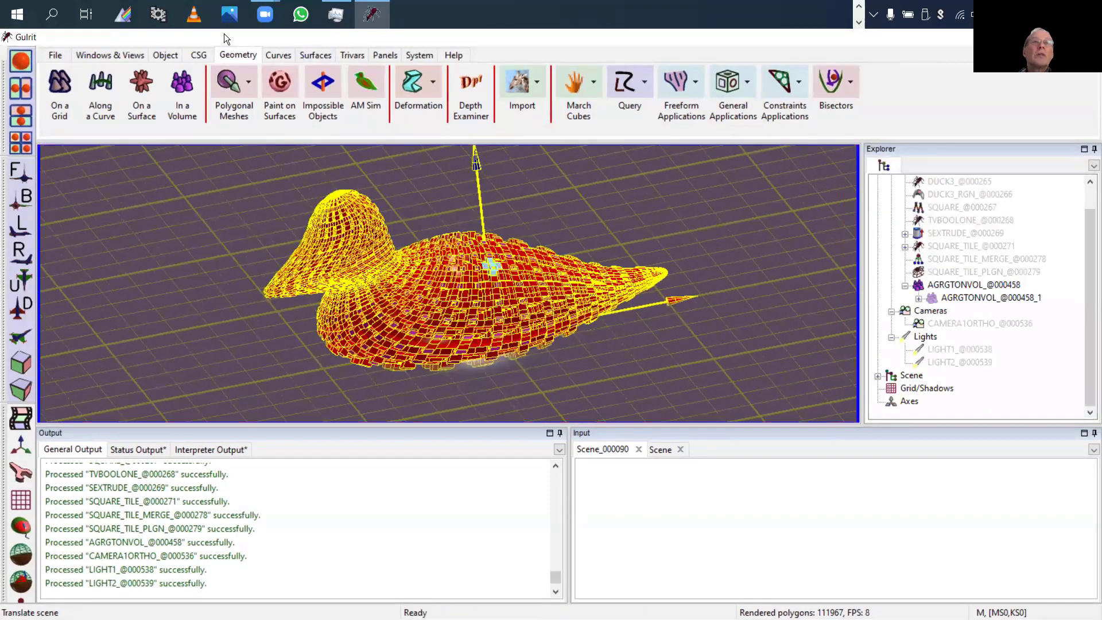
click(163, 55)
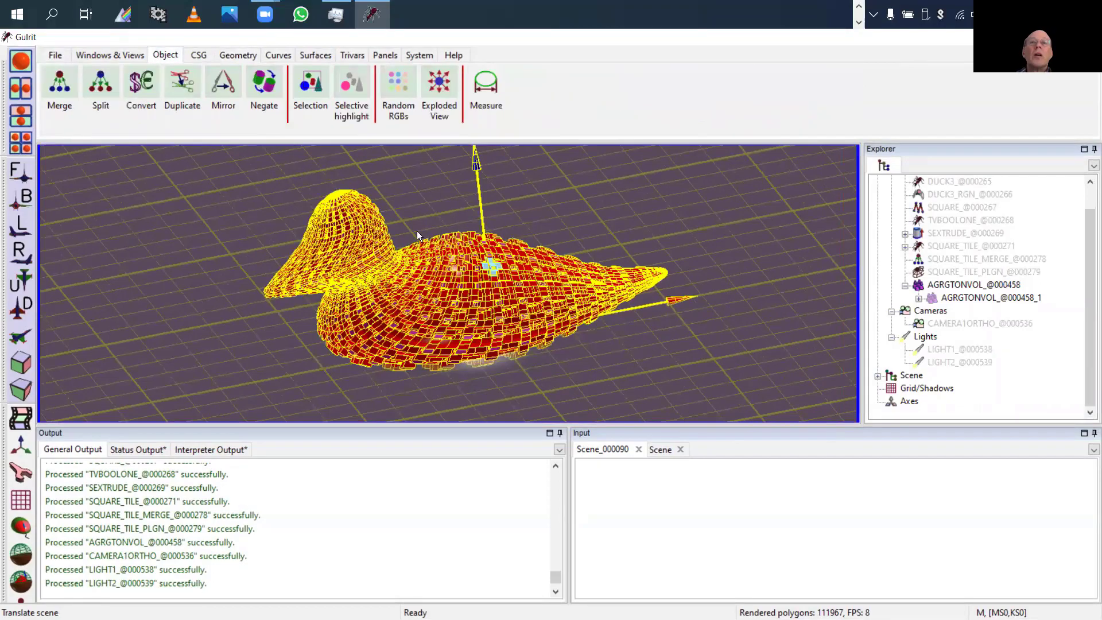
drag(418, 235, 709, 315)
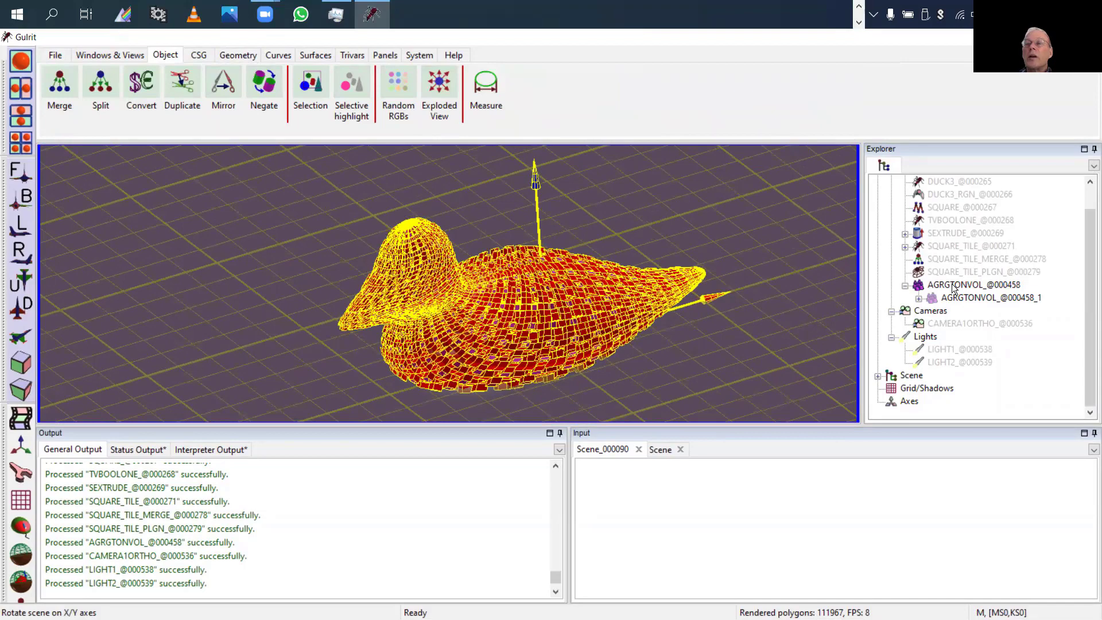
click(952, 285)
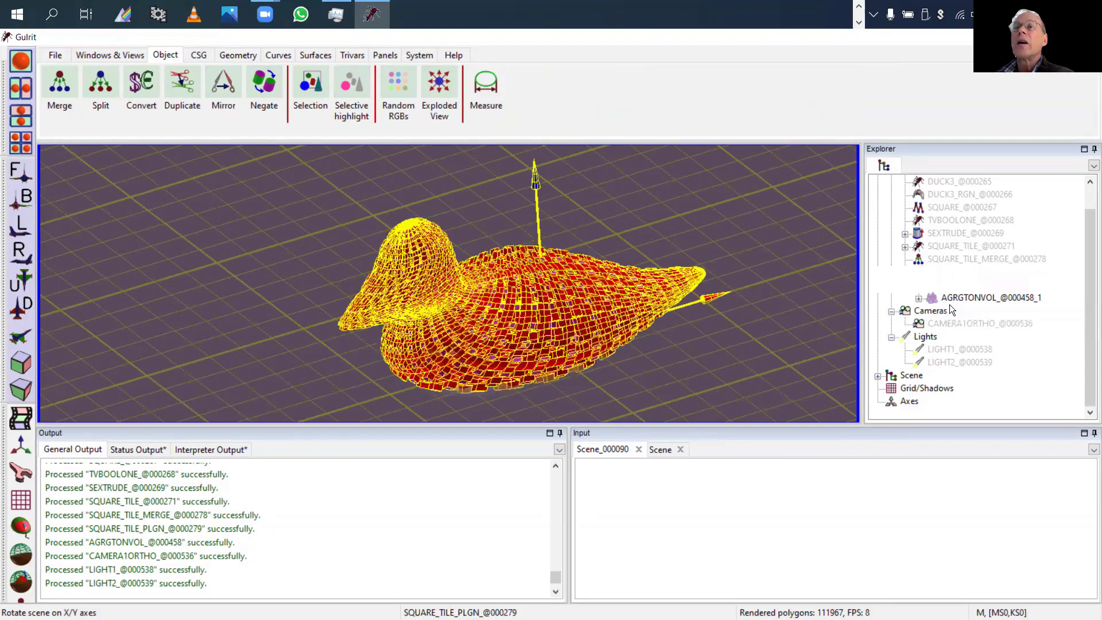
click(948, 297)
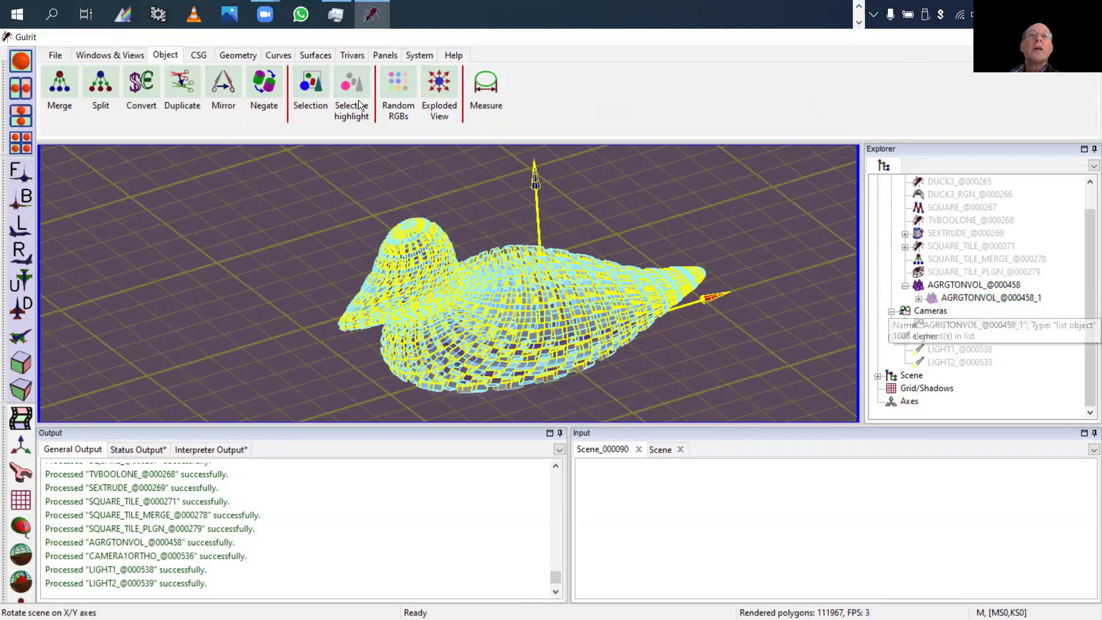
click(395, 85)
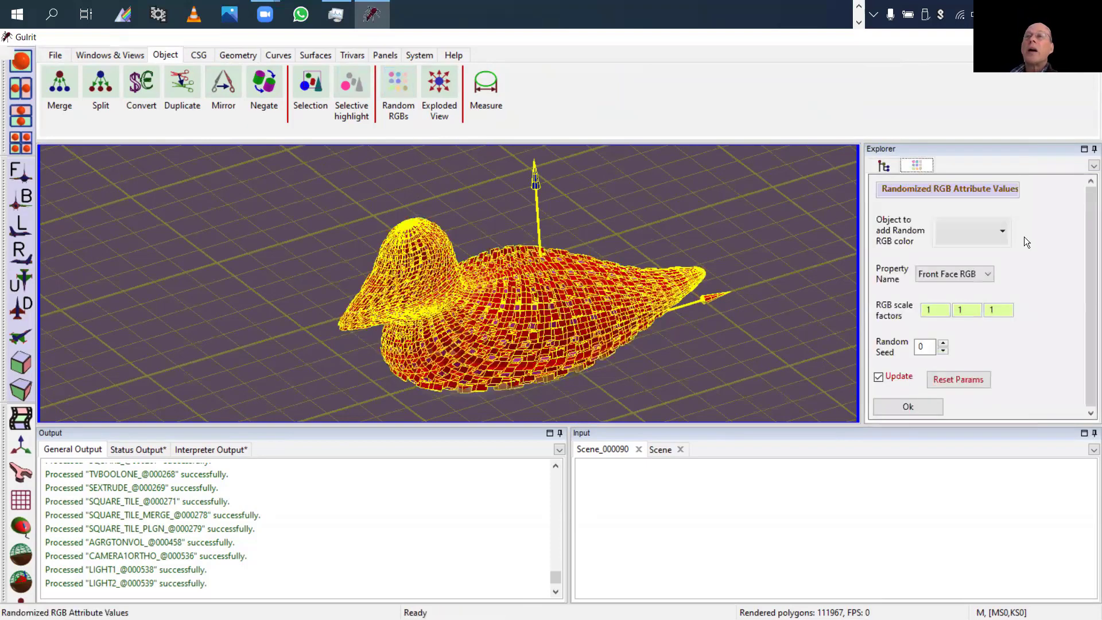
click(984, 231)
mouse_move(985, 273)
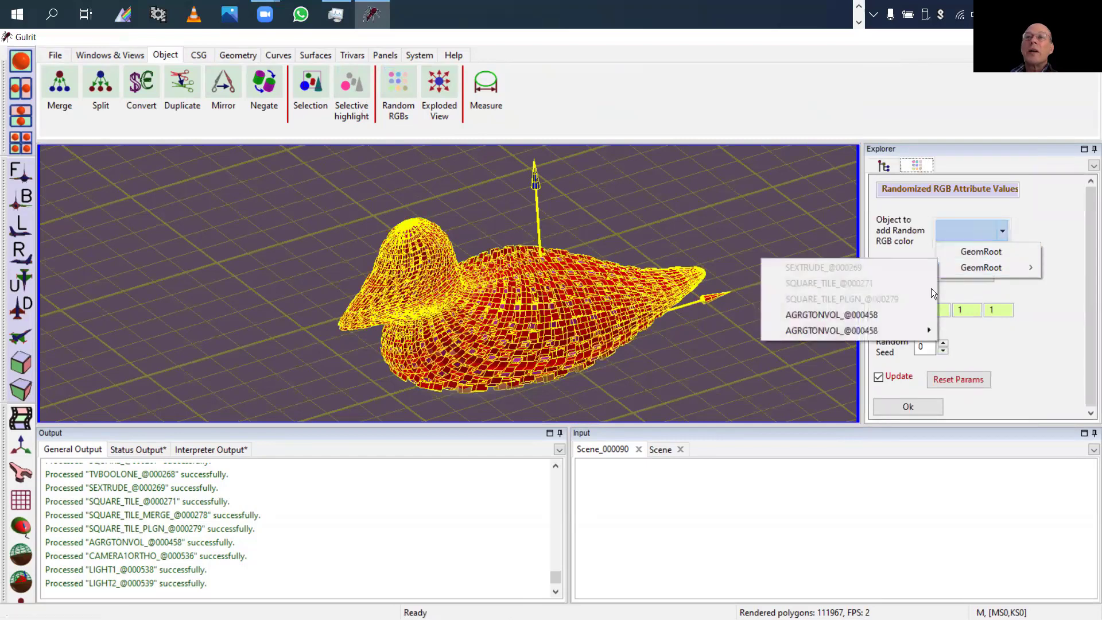
click(873, 315)
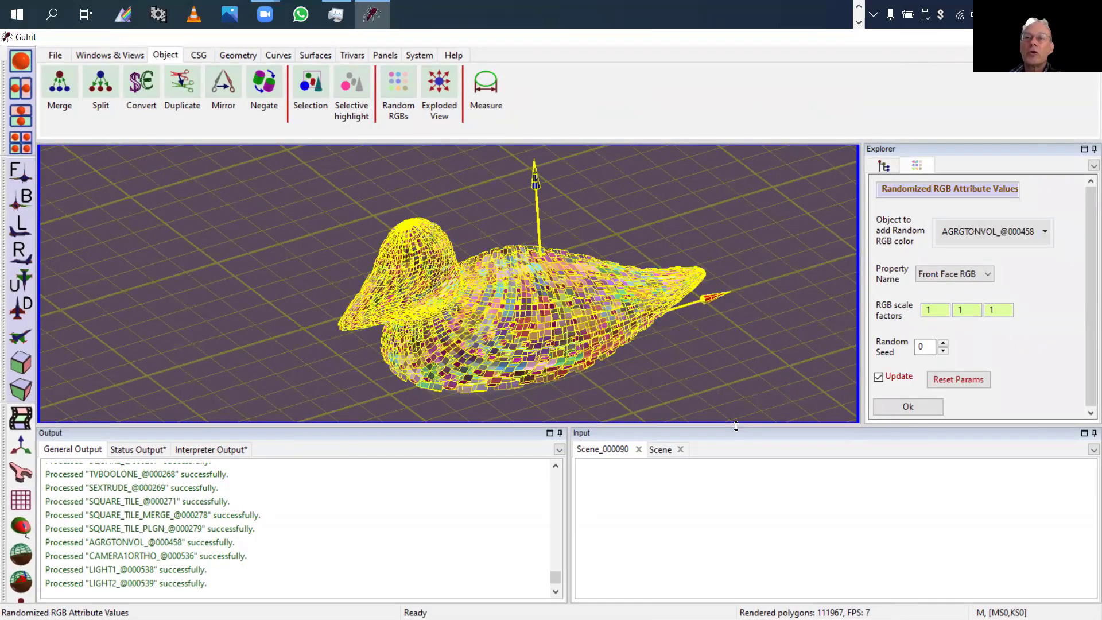
Step: Enlarge the 3D view area, inspect the randomly colored tiles up close, and accept the random color settings
mouse_move(724, 536)
mouse_down()
mouse_move(721, 552)
mouse_move(715, 545)
mouse_up()
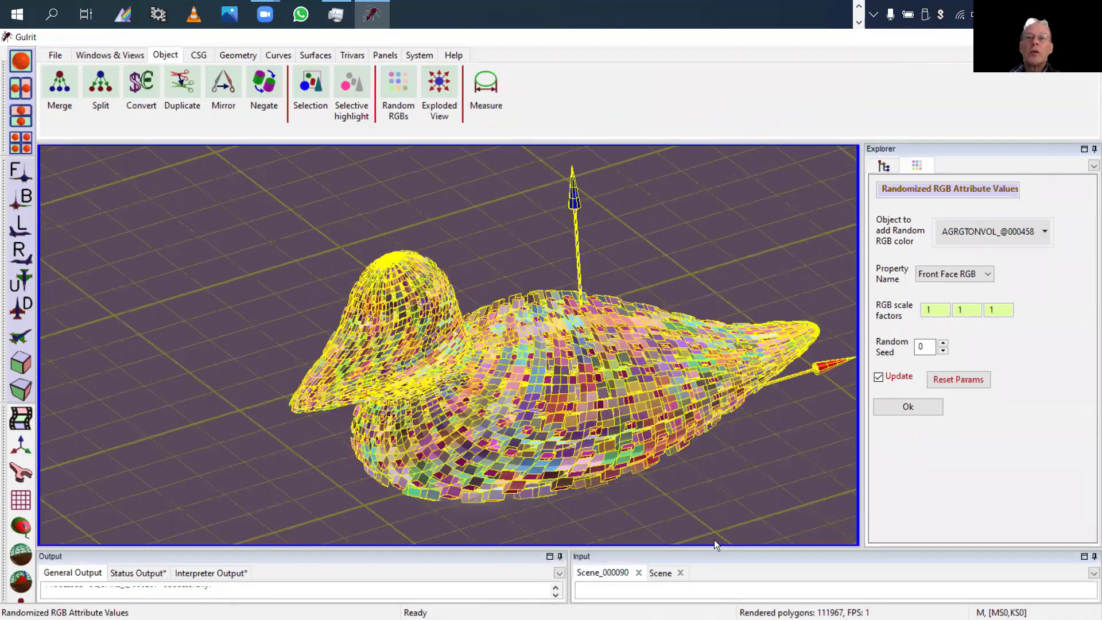
right_drag(735, 467, 632, 418)
middle_drag(631, 418, 768, 417)
drag(768, 417, 592, 351)
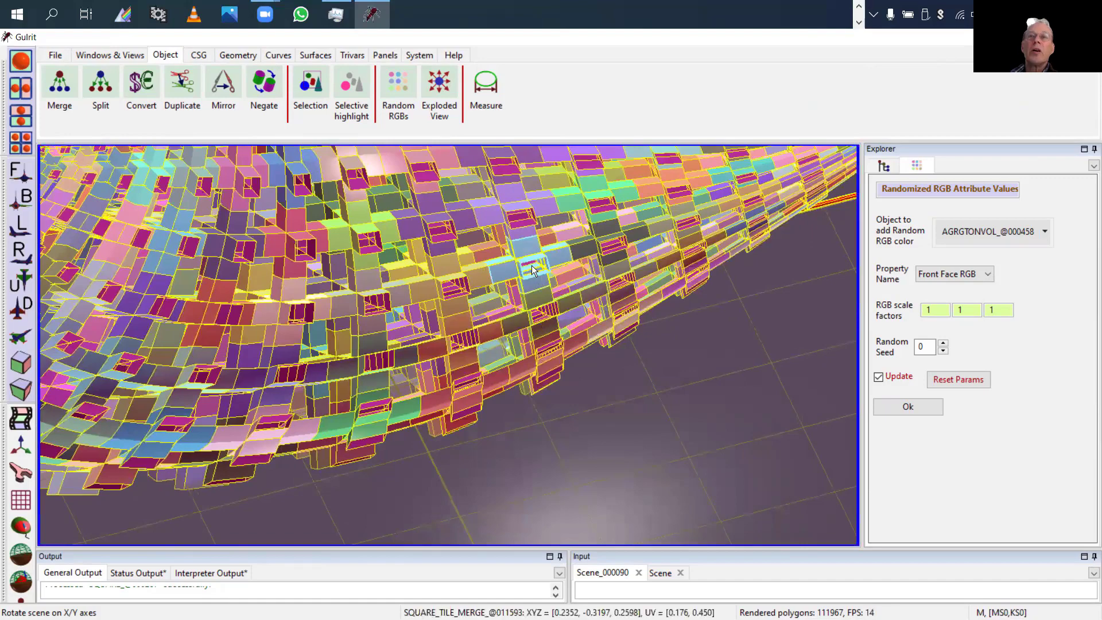
middle_drag(751, 428, 639, 403)
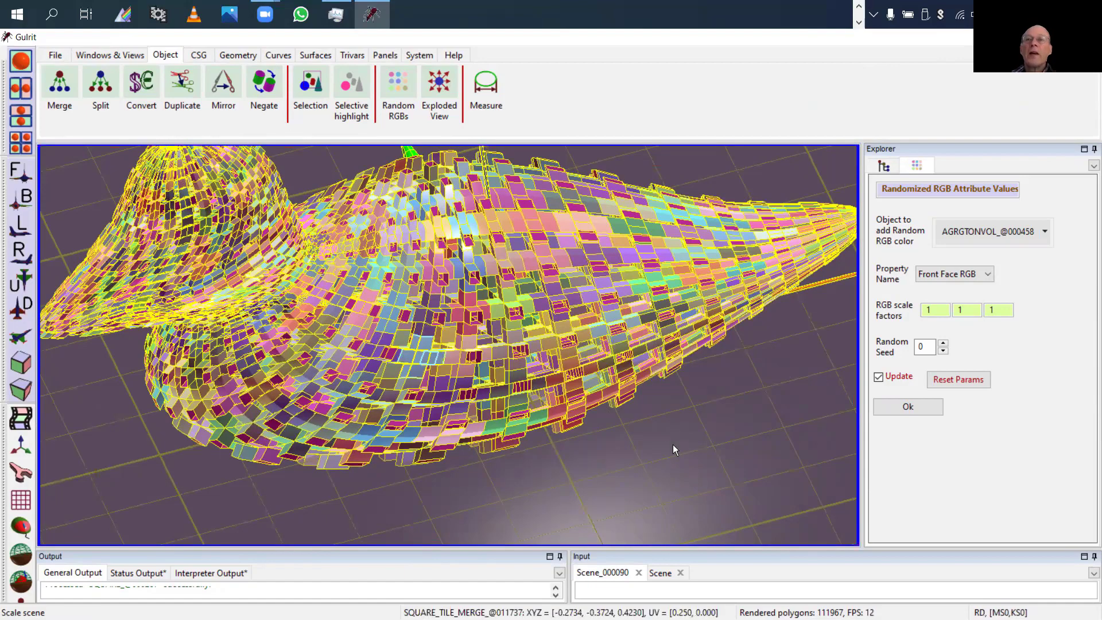
right_drag(673, 445, 680, 488)
click(911, 407)
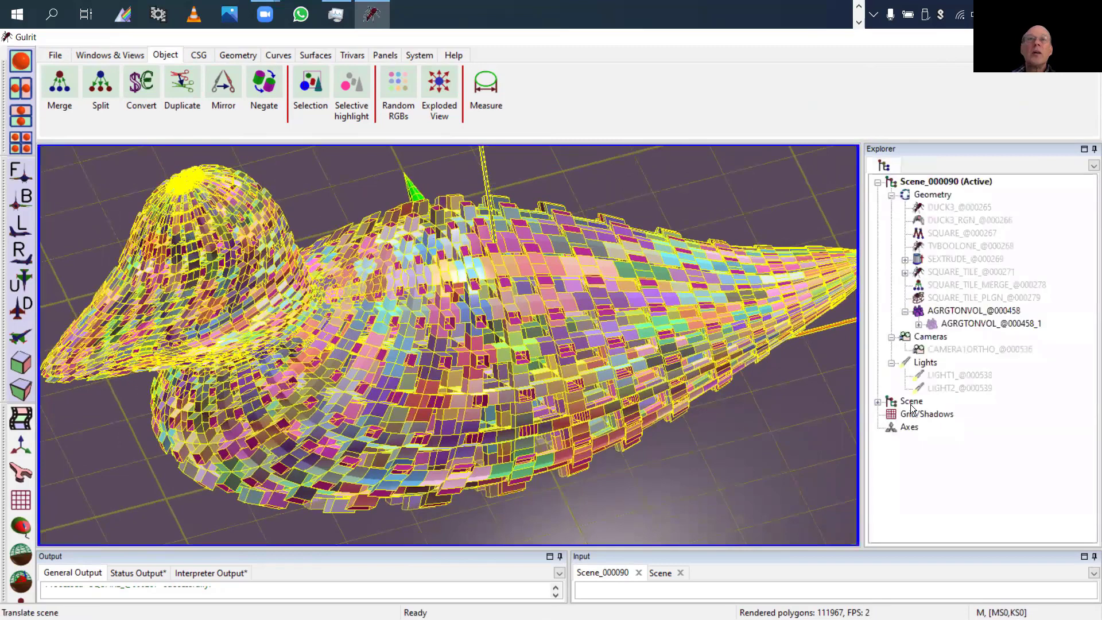
Step: Apply an exploded view to the sub-objects of AGRGTONVOL_@000458 and look at the separated tiles as a whole
click(441, 85)
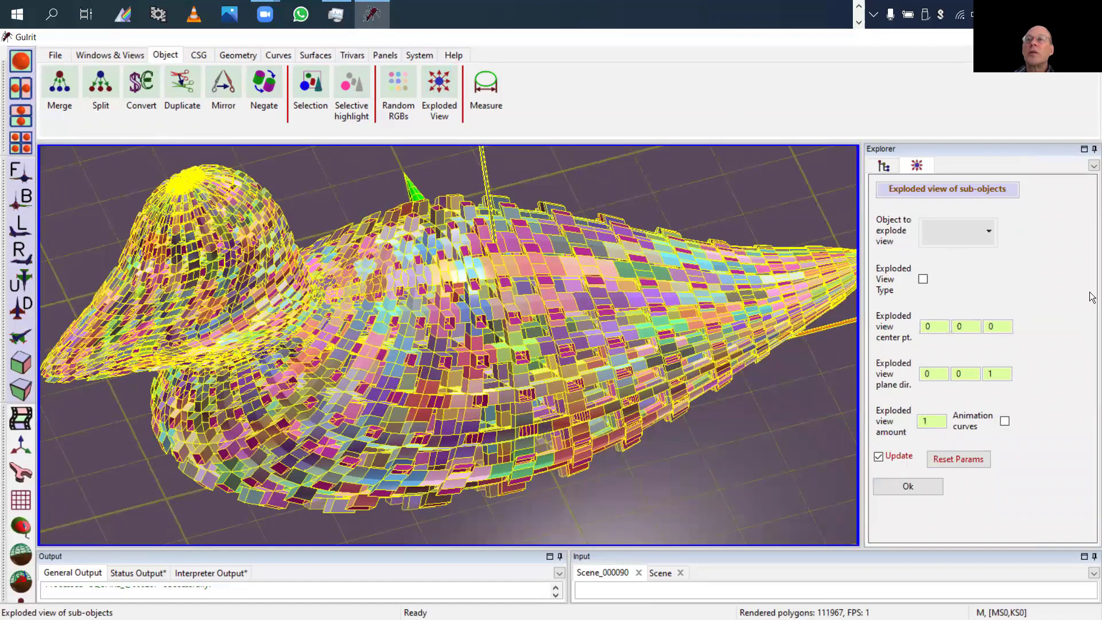
click(938, 228)
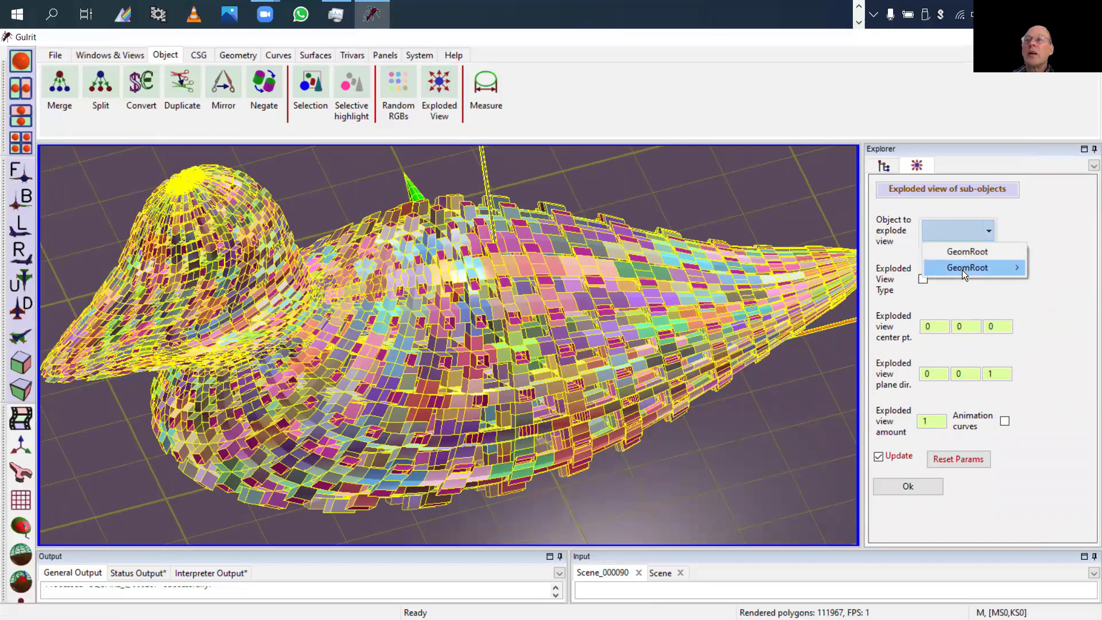
mouse_move(961, 269)
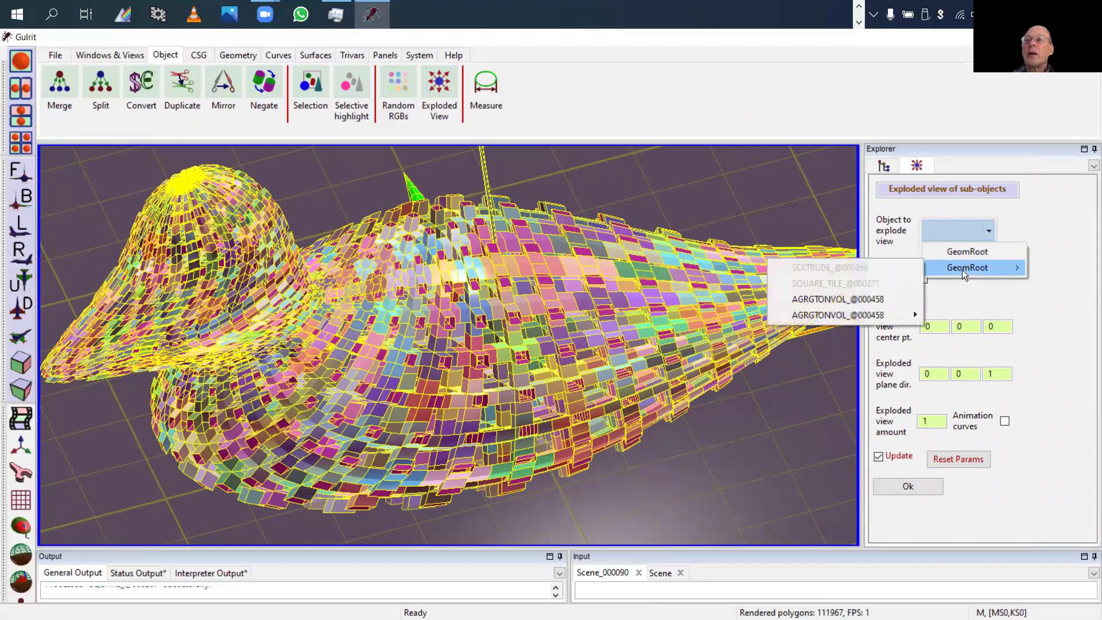
click(843, 300)
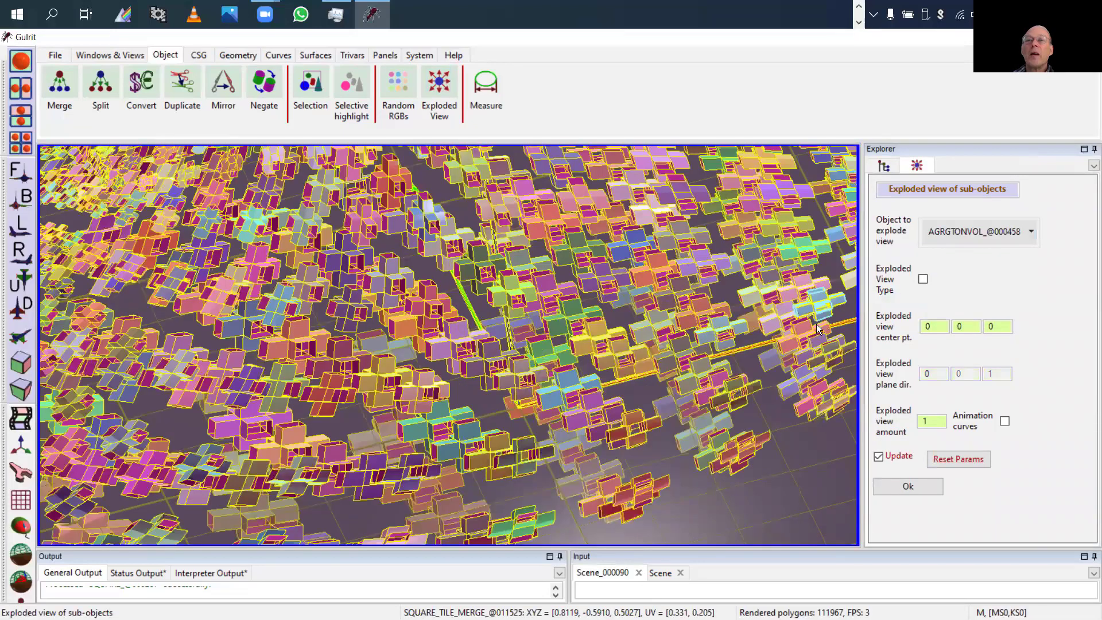
drag(818, 329, 847, 275)
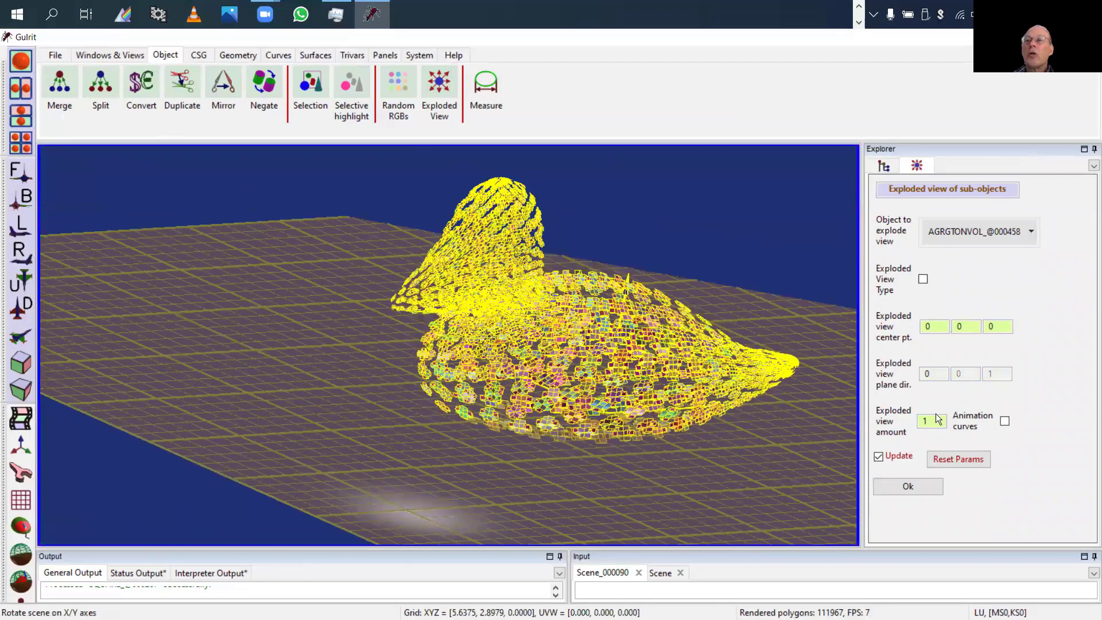
Step: Vary the exploded view amount to spread and contract the duck's tiles, and accept the exploded view
scroll(935, 420, up, 5)
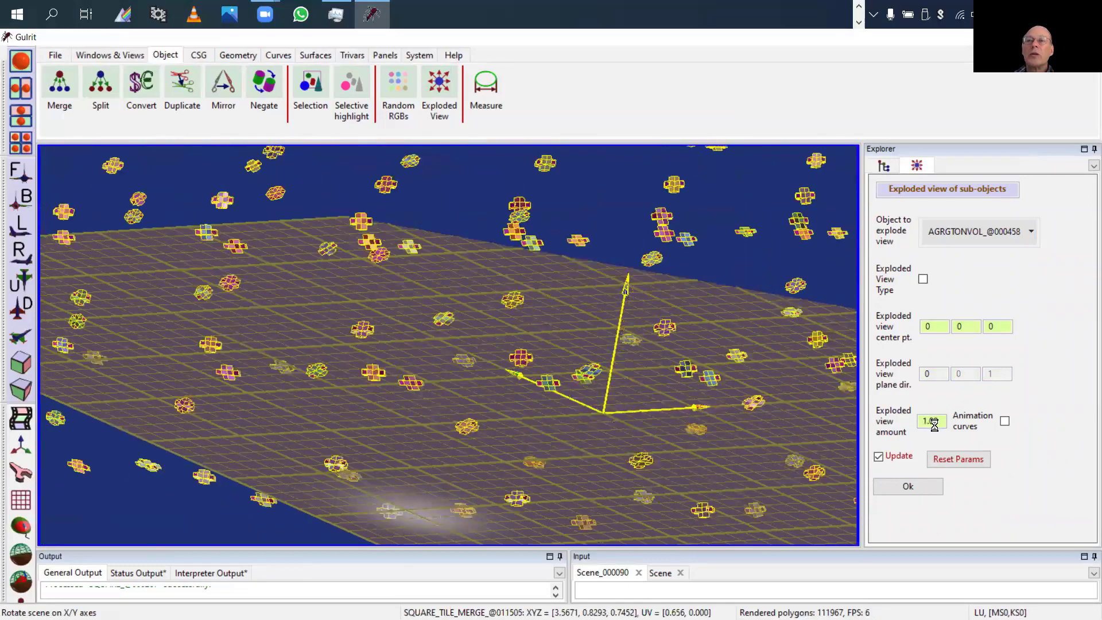
scroll(932, 430, down, 10)
scroll(932, 426, up, 5)
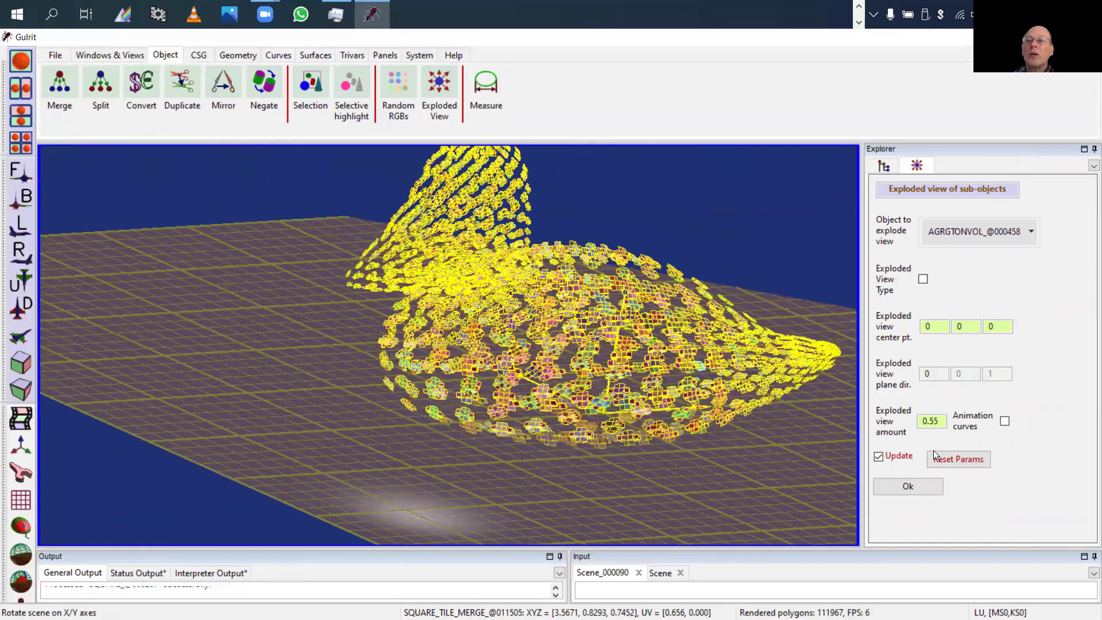
click(925, 486)
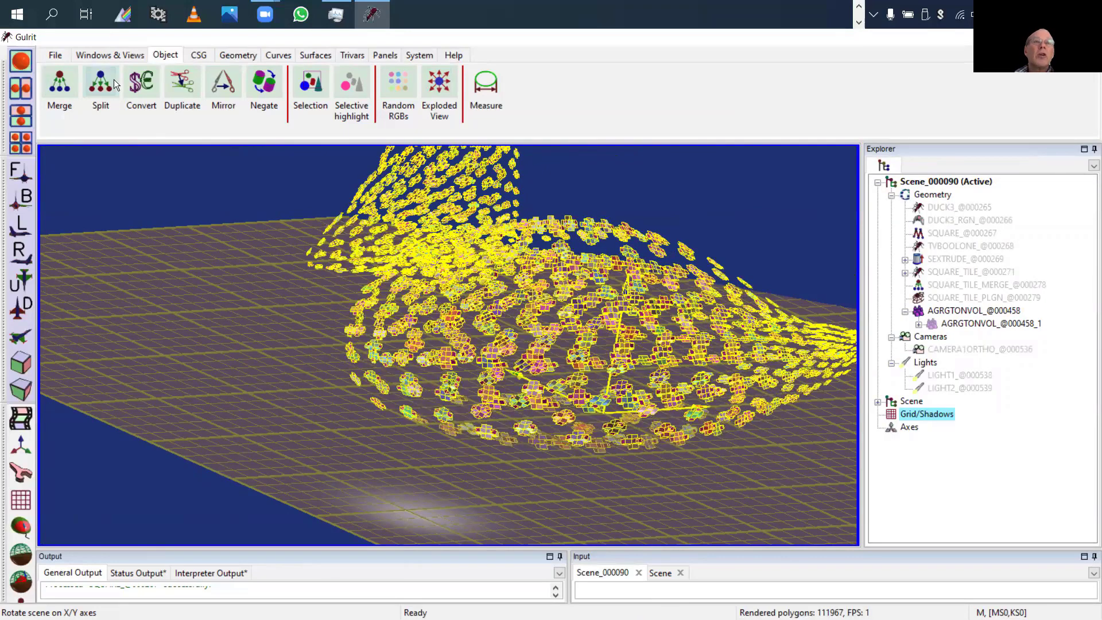
Step: Open the Convert objects command and examine which new types an object can be converted to
click(143, 90)
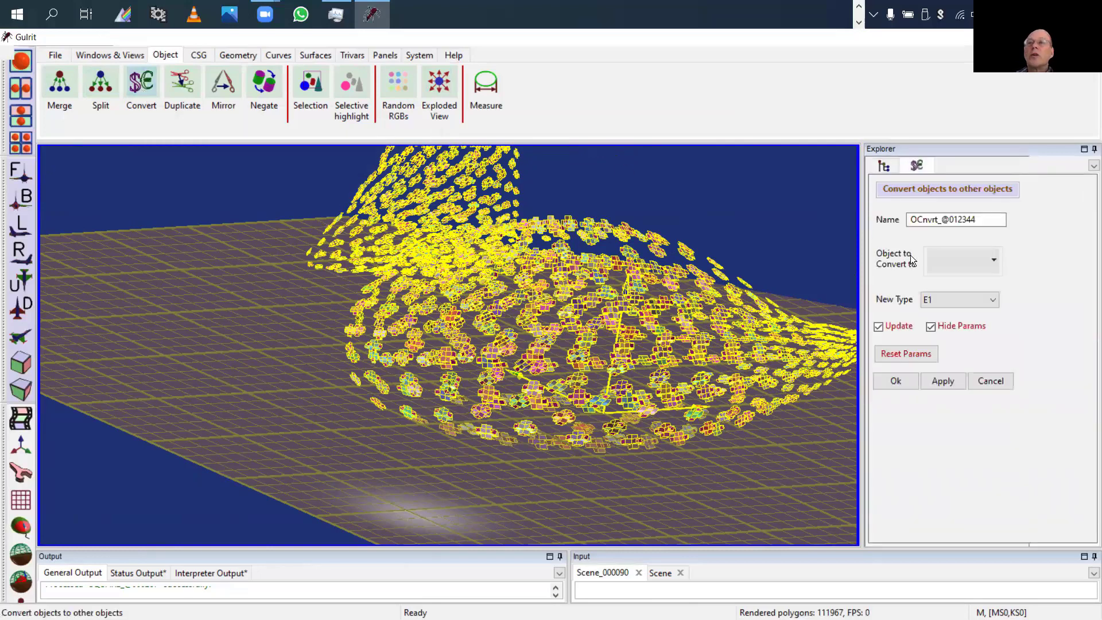
click(957, 261)
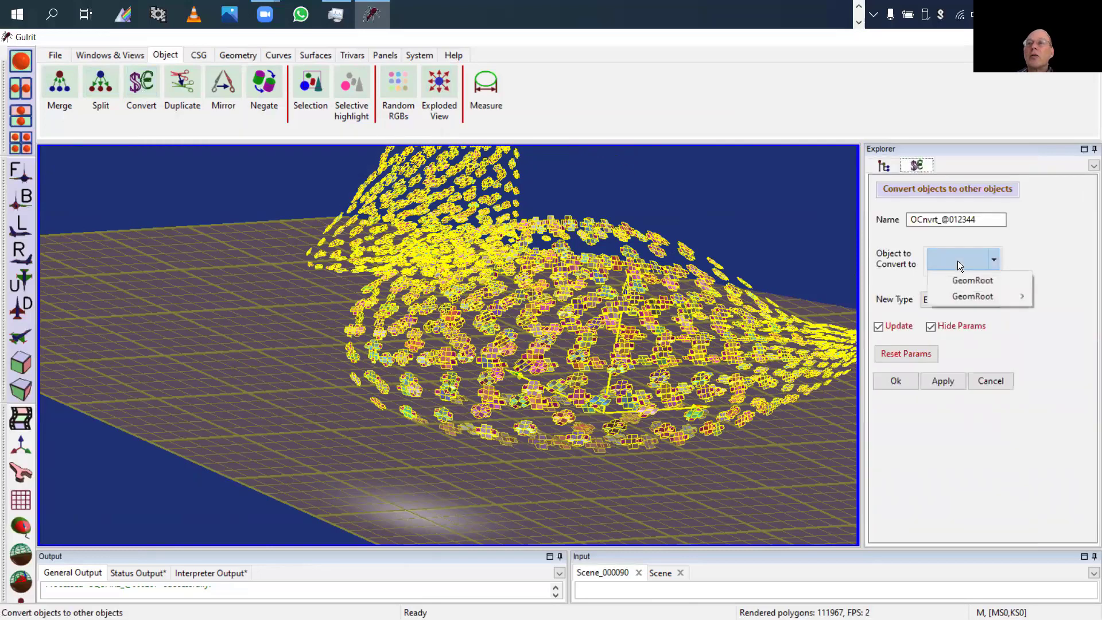
click(1044, 255)
click(970, 302)
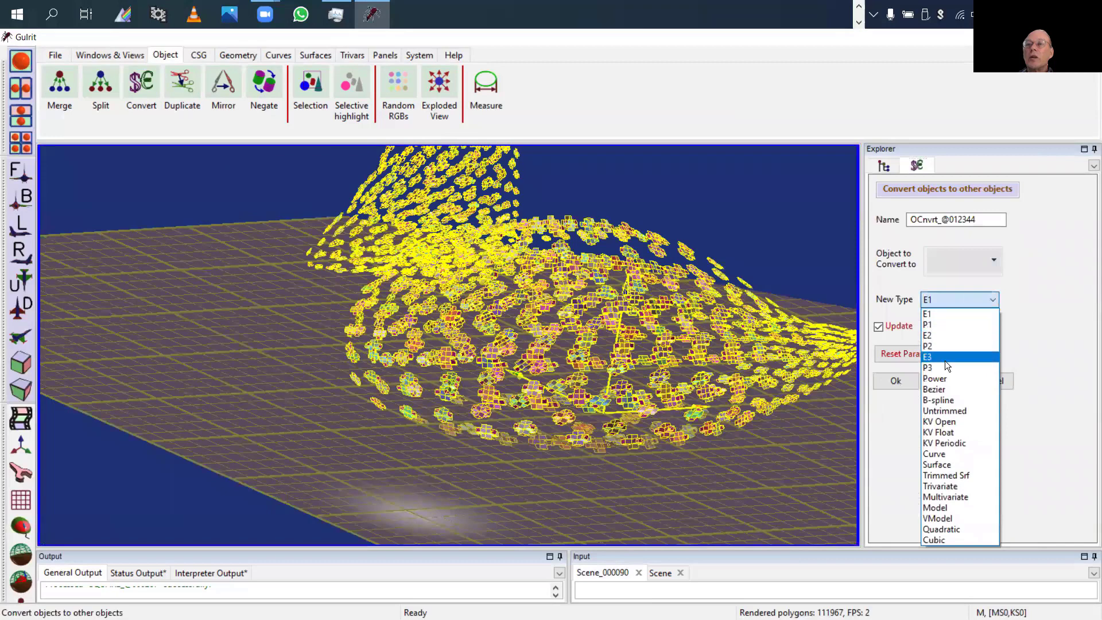